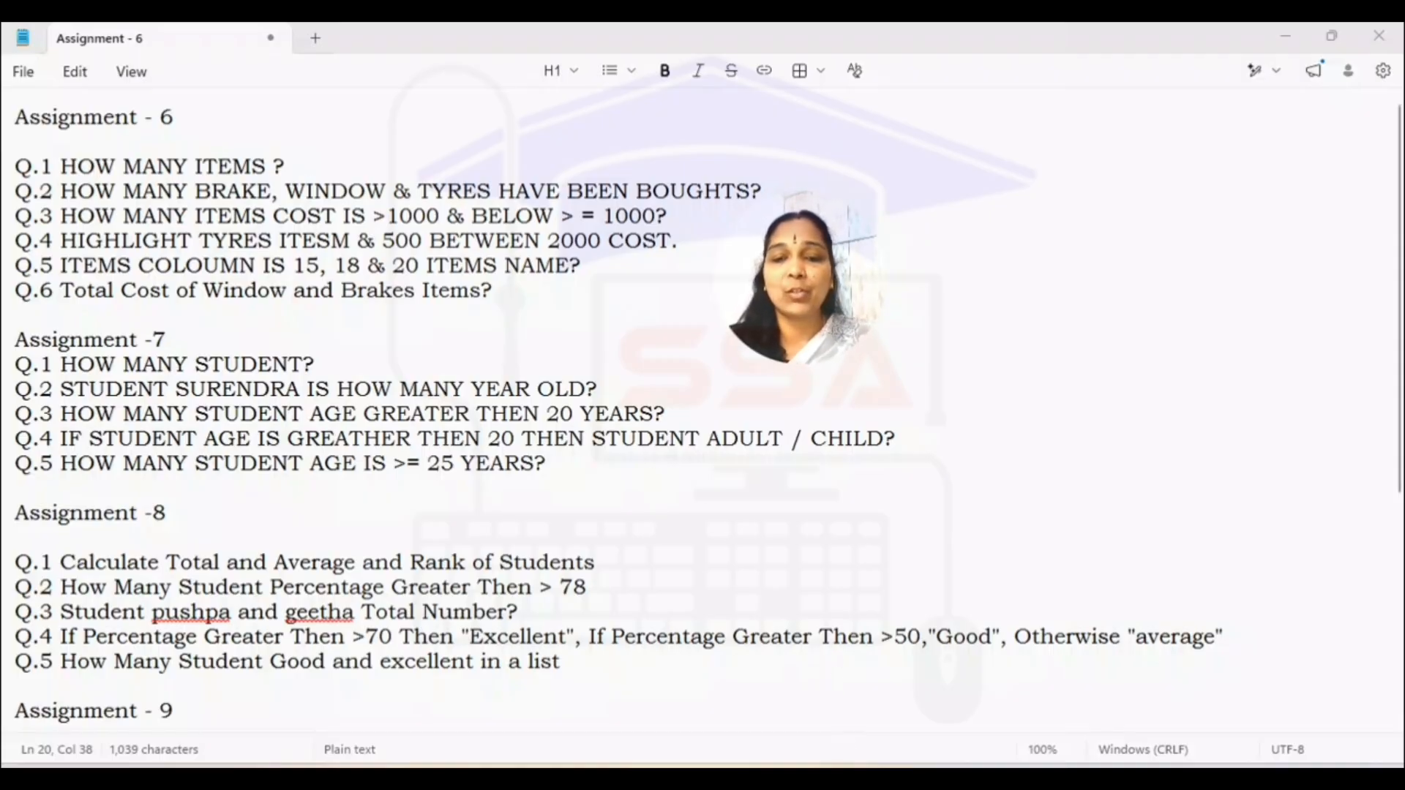
Switch to the ASSIGNMENT 2 workbook in Excel and open the assignment 6 sheet to look over its items table
left_click(858, 779)
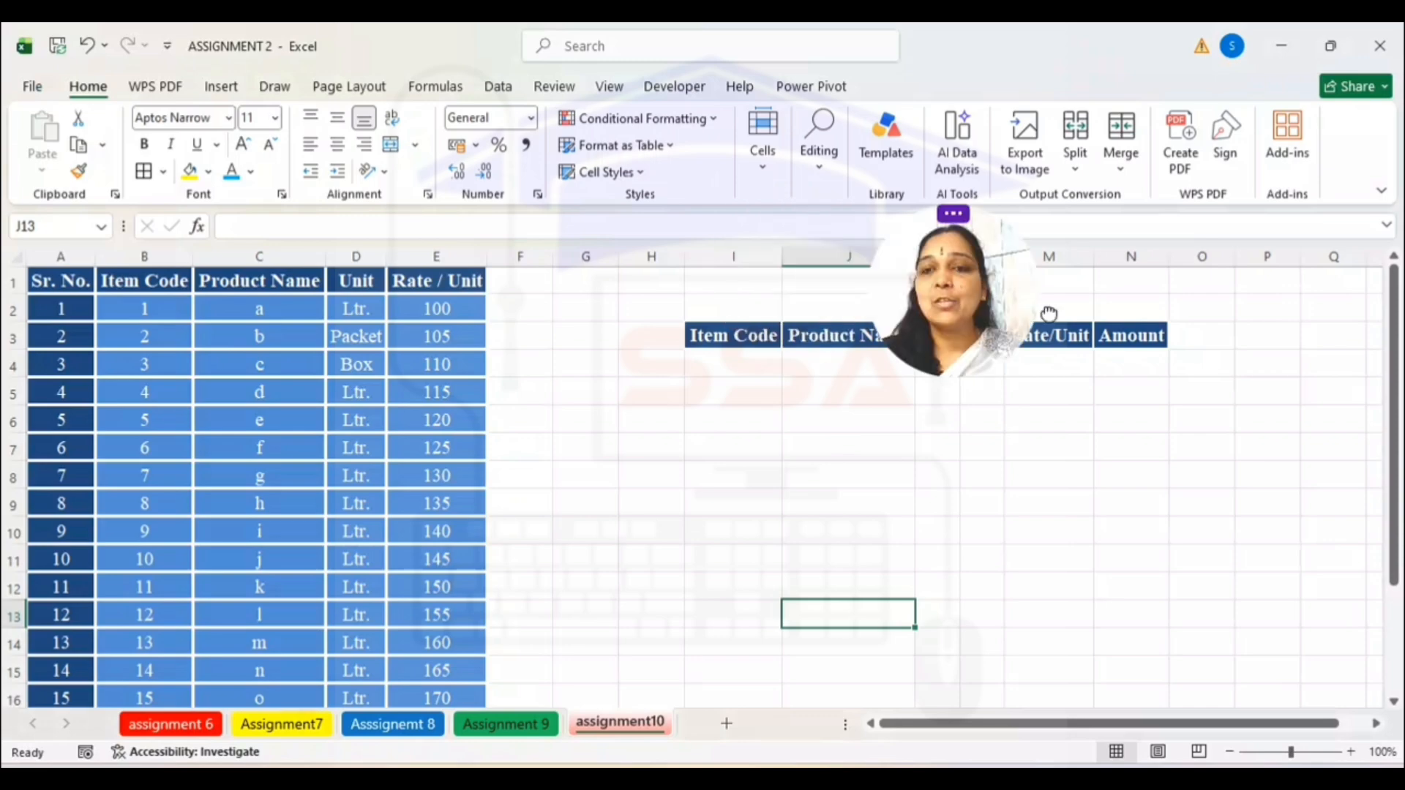
left_click(181, 729)
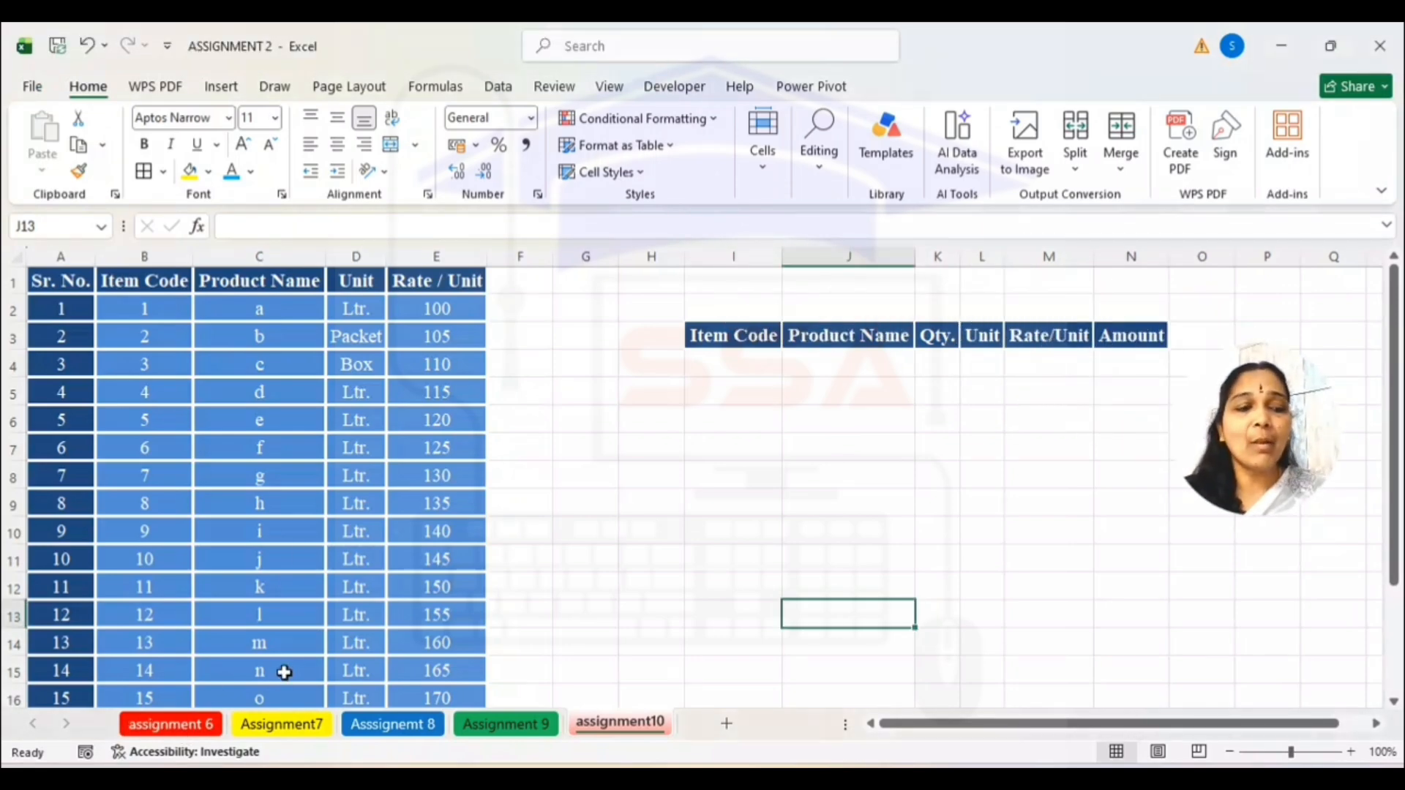
left_click(209, 732)
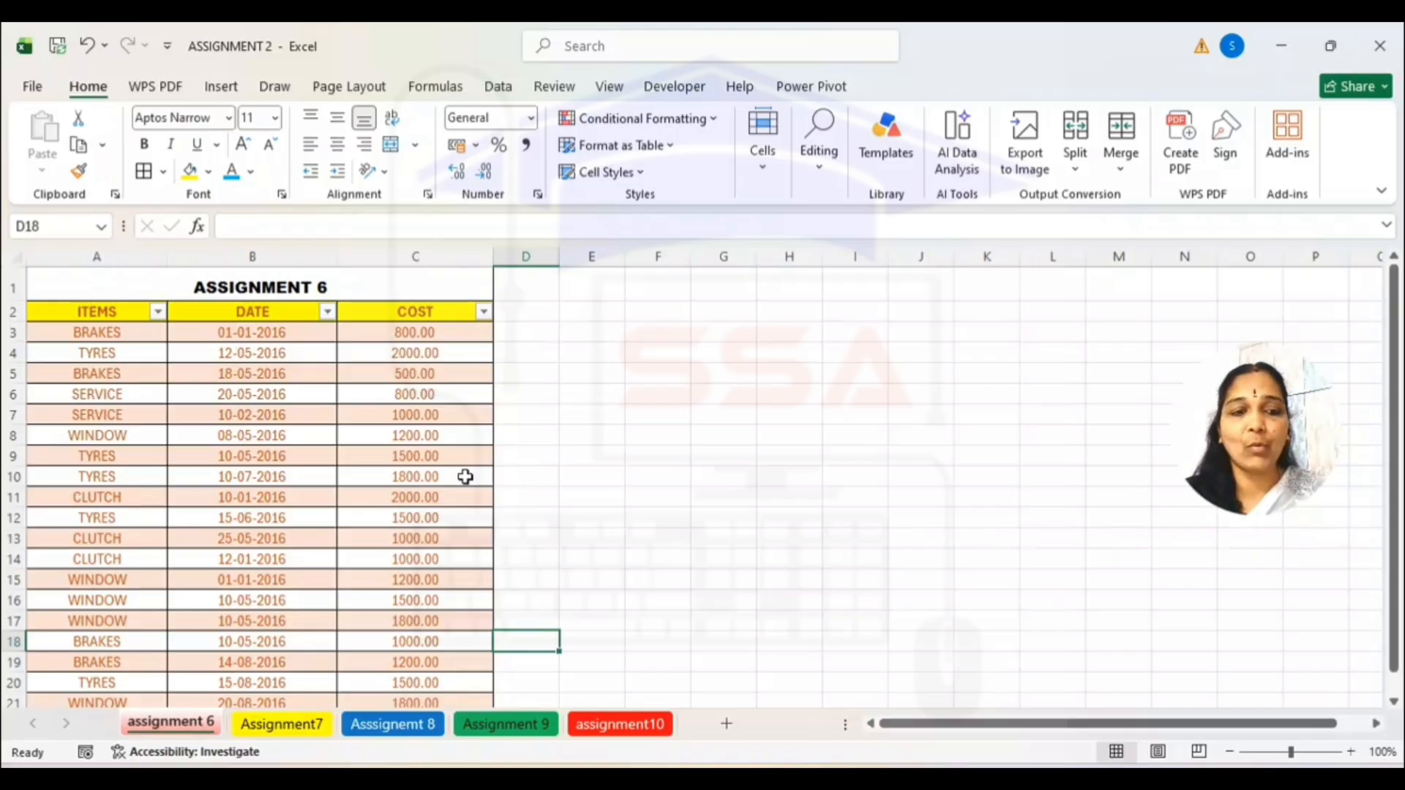
scroll(465, 476, "down", 10)
scroll(465, 476, "up", 10)
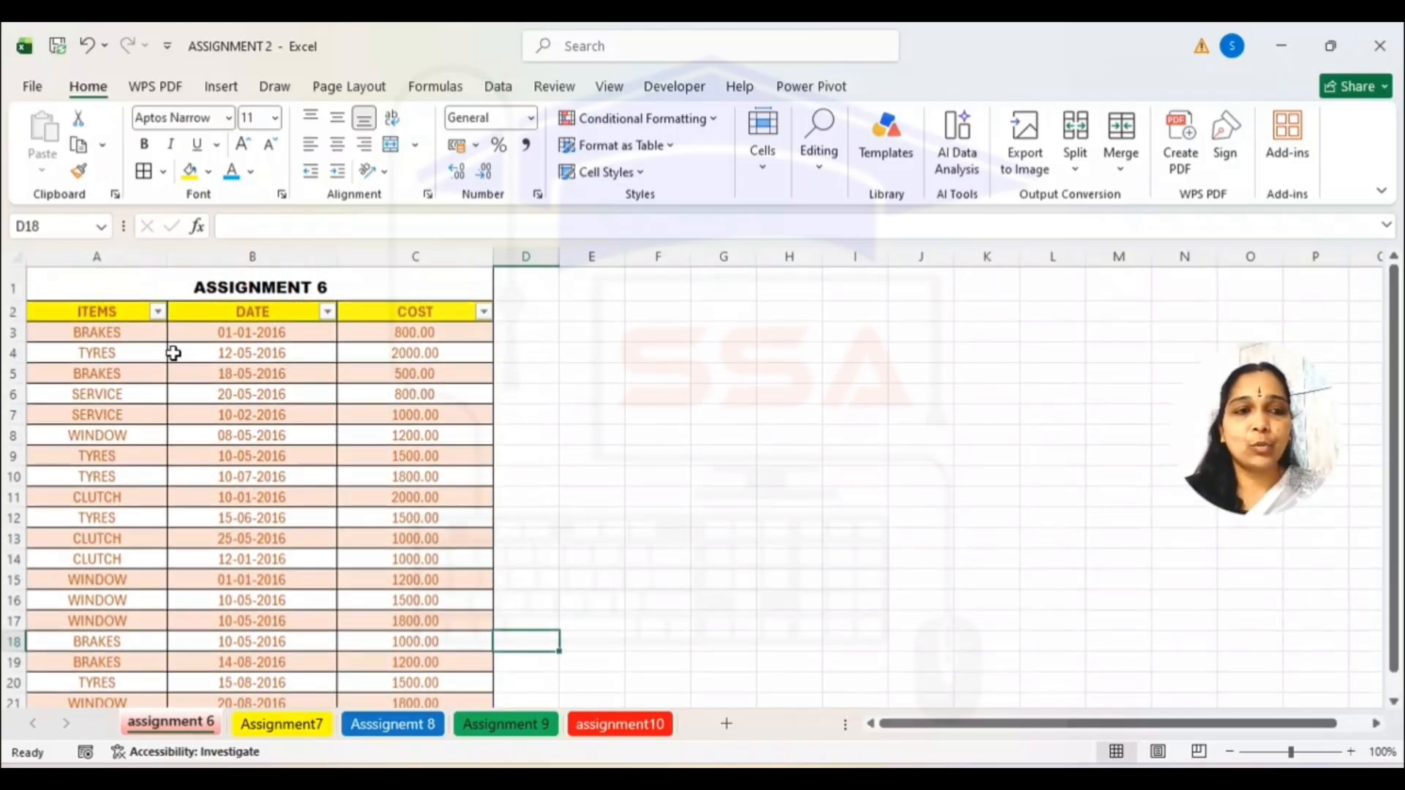
scroll(220, 405, "up", 4)
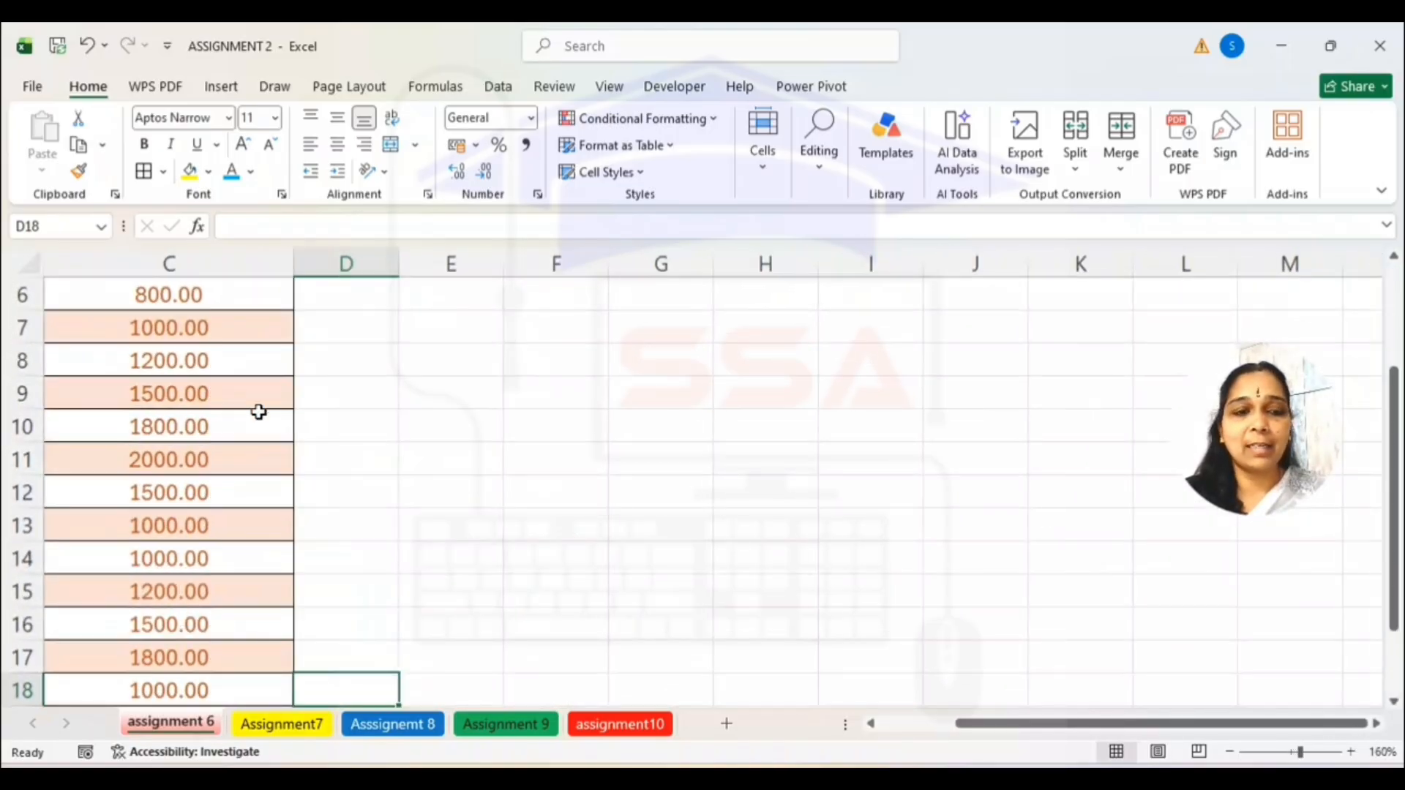
left_click_drag(999, 727, 827, 744)
scroll(624, 524, "up", 2)
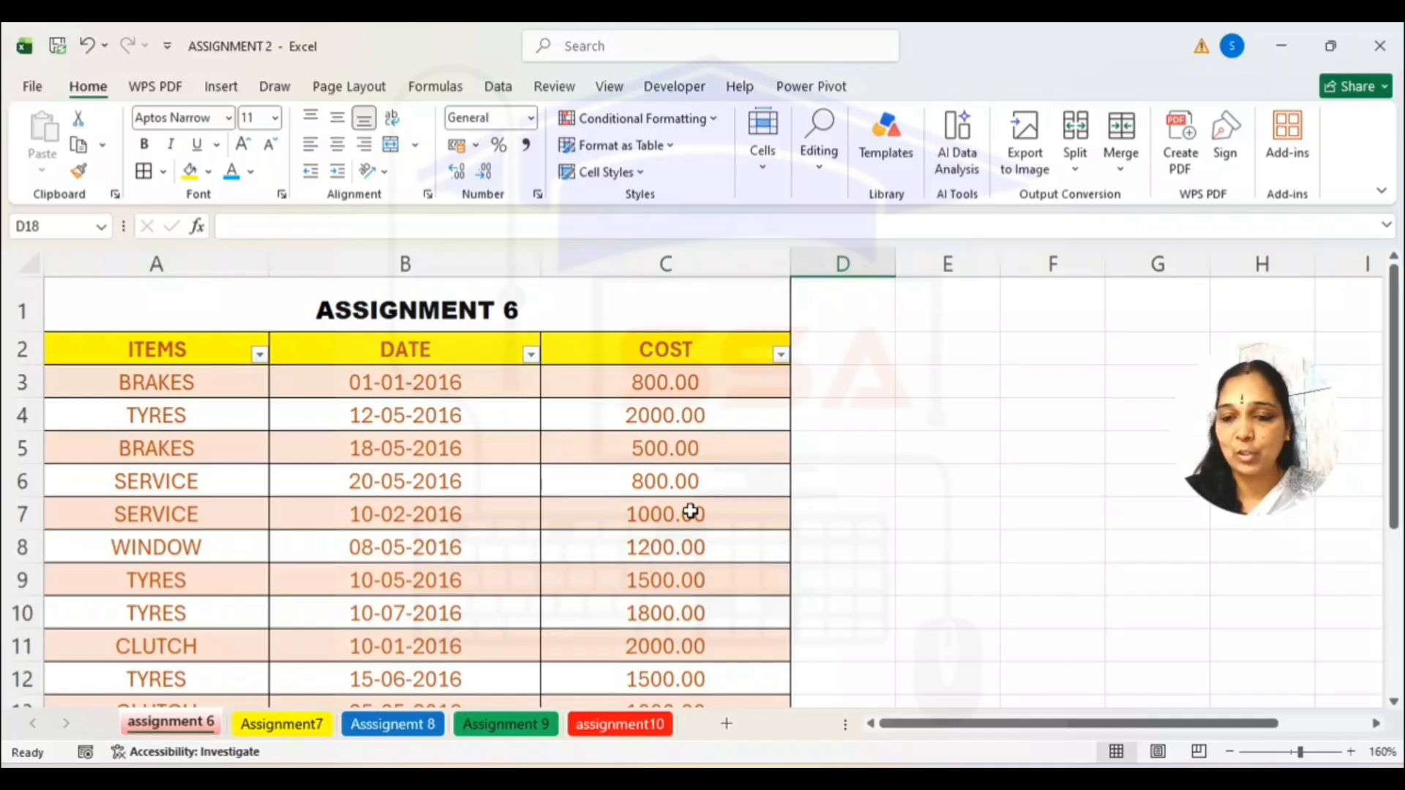
Check the question list in Notepad, and in Excel enter =COUNT(Table3[ITEMS]) in cell E5 to count the ITEMS column
left_click(912, 780)
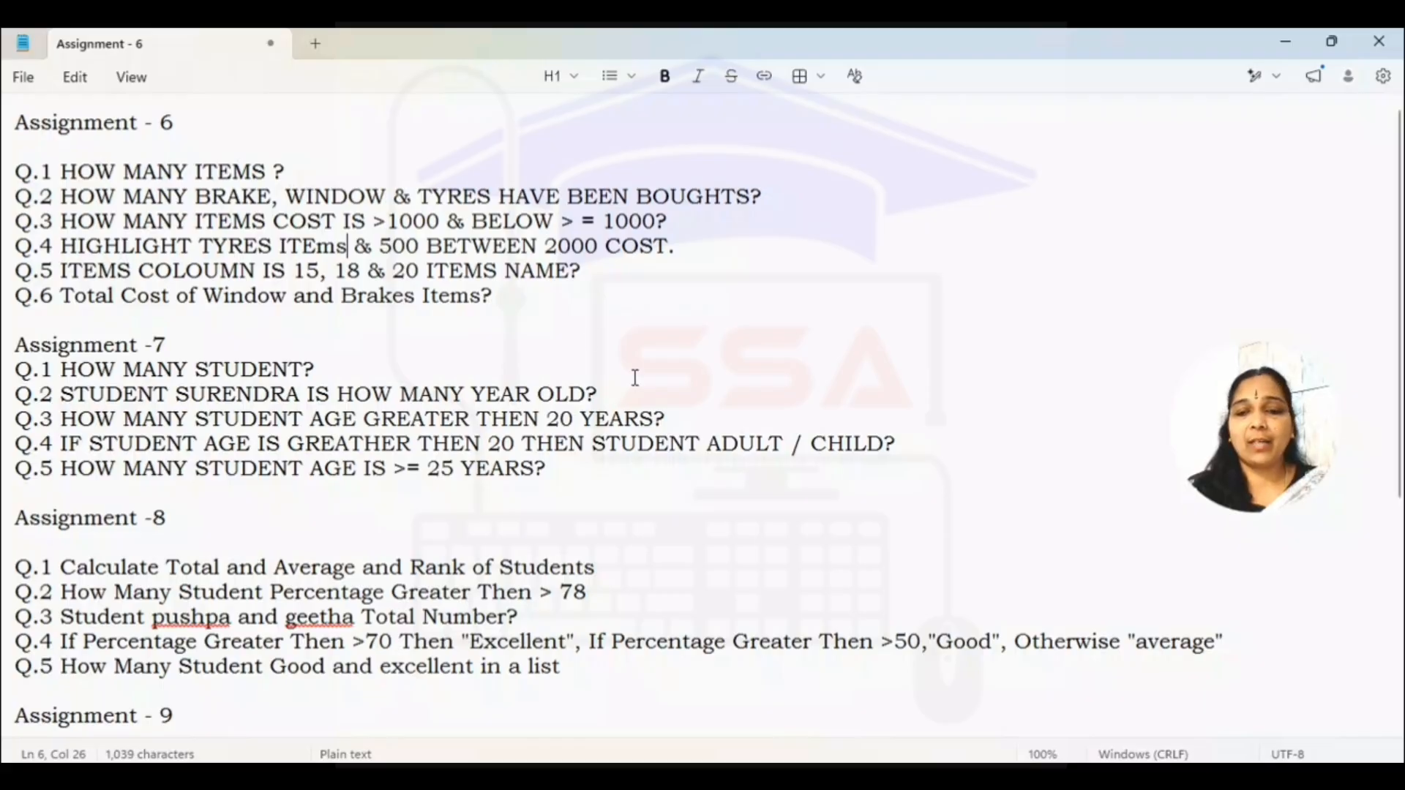
left_click(870, 778)
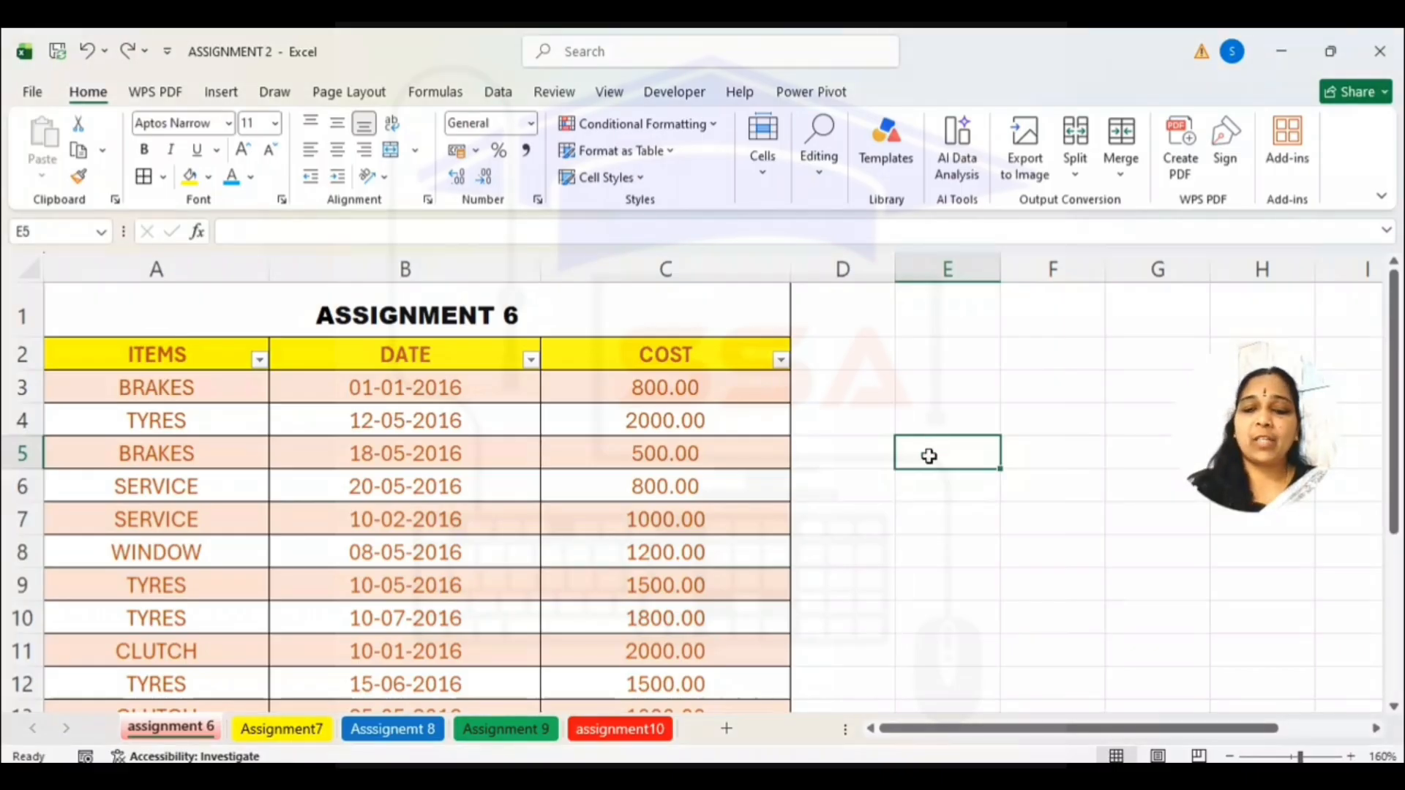
type("=count(")
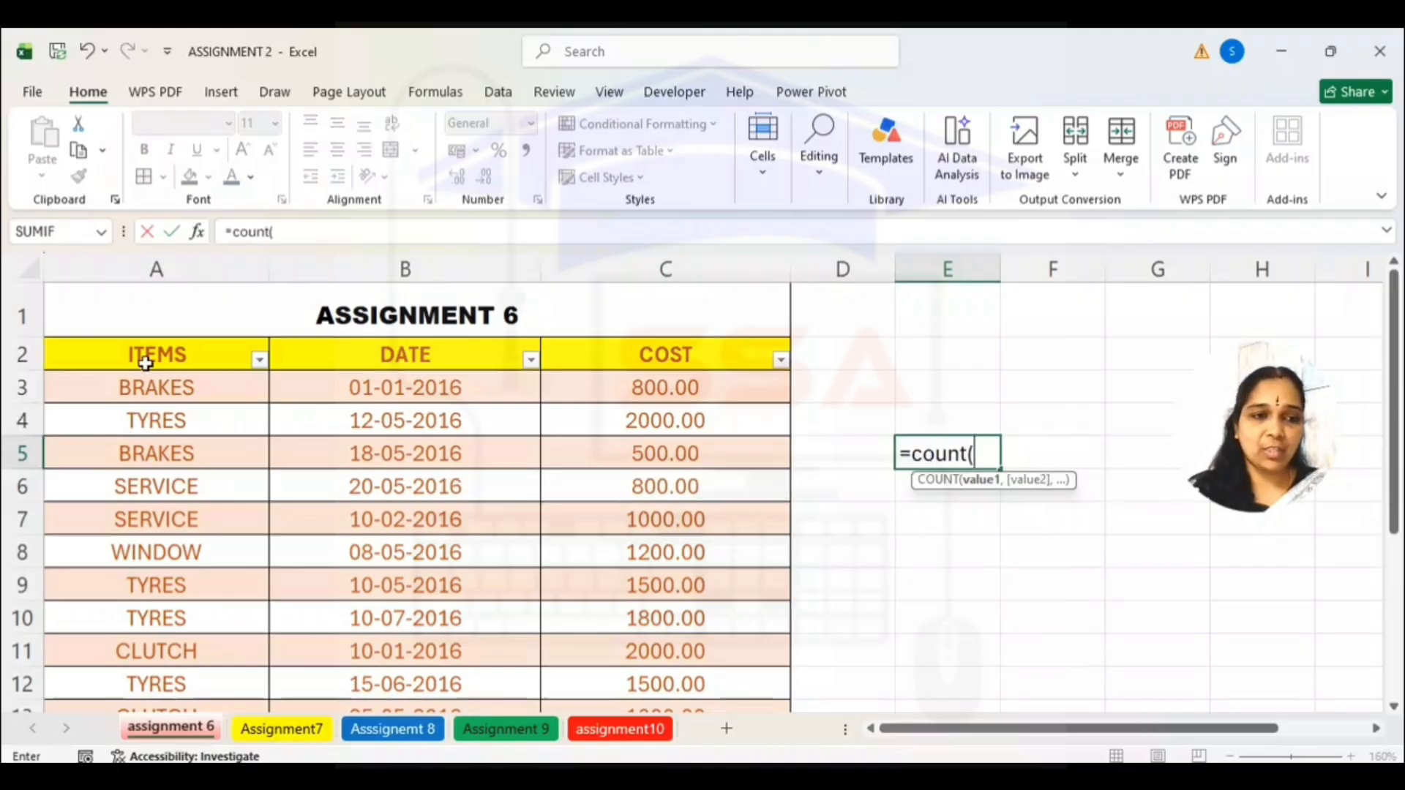
left_click_drag(142, 390, 187, 607)
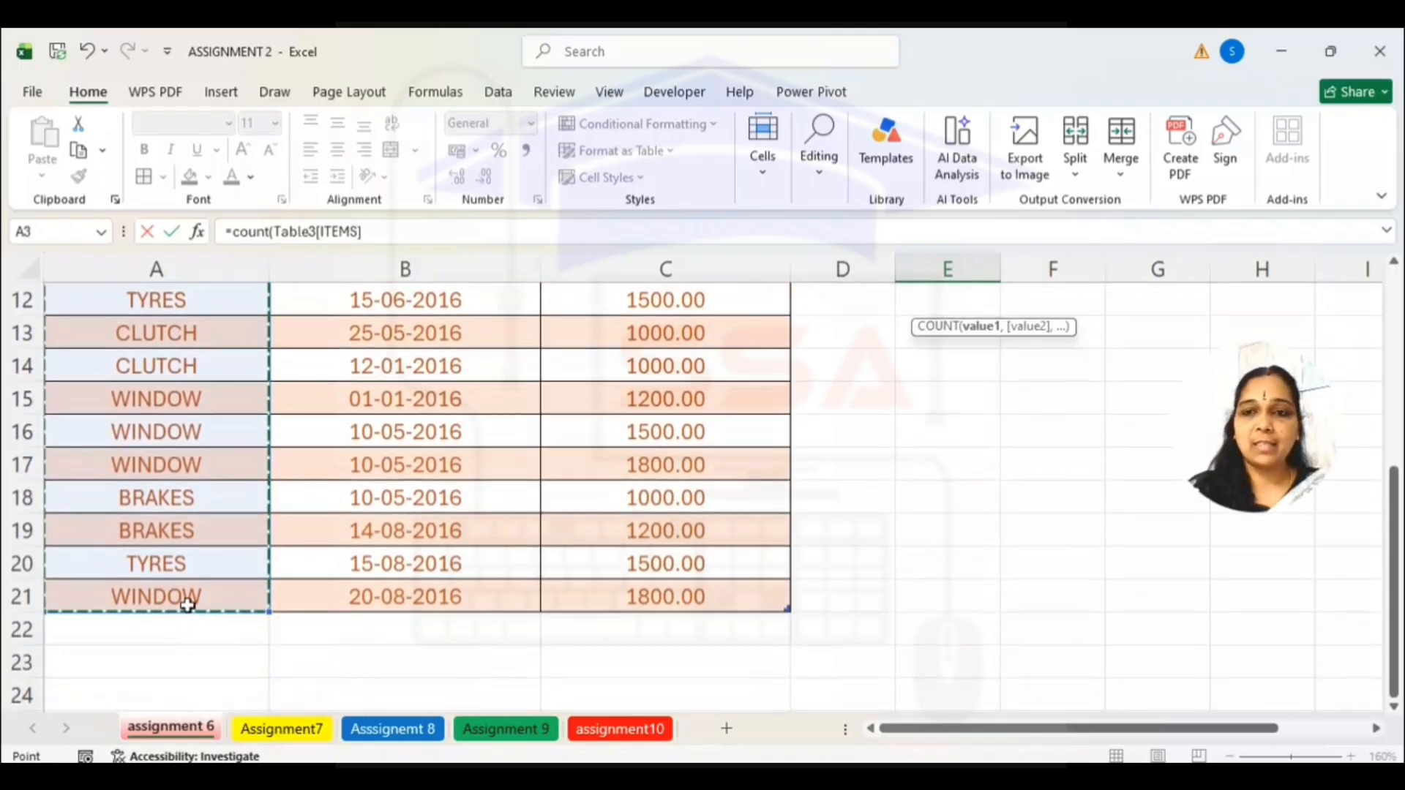
key("Return")
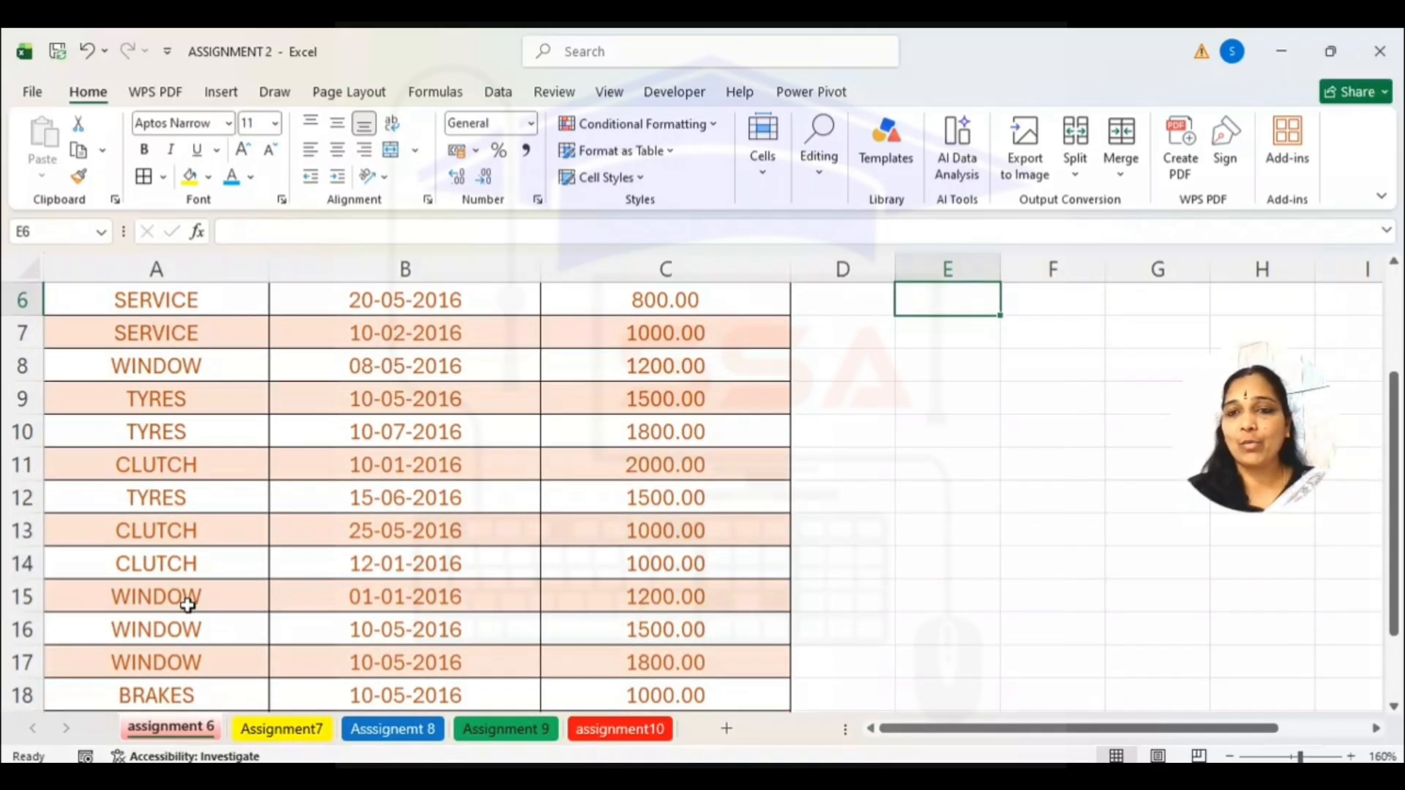
scroll(963, 424, "up", 2)
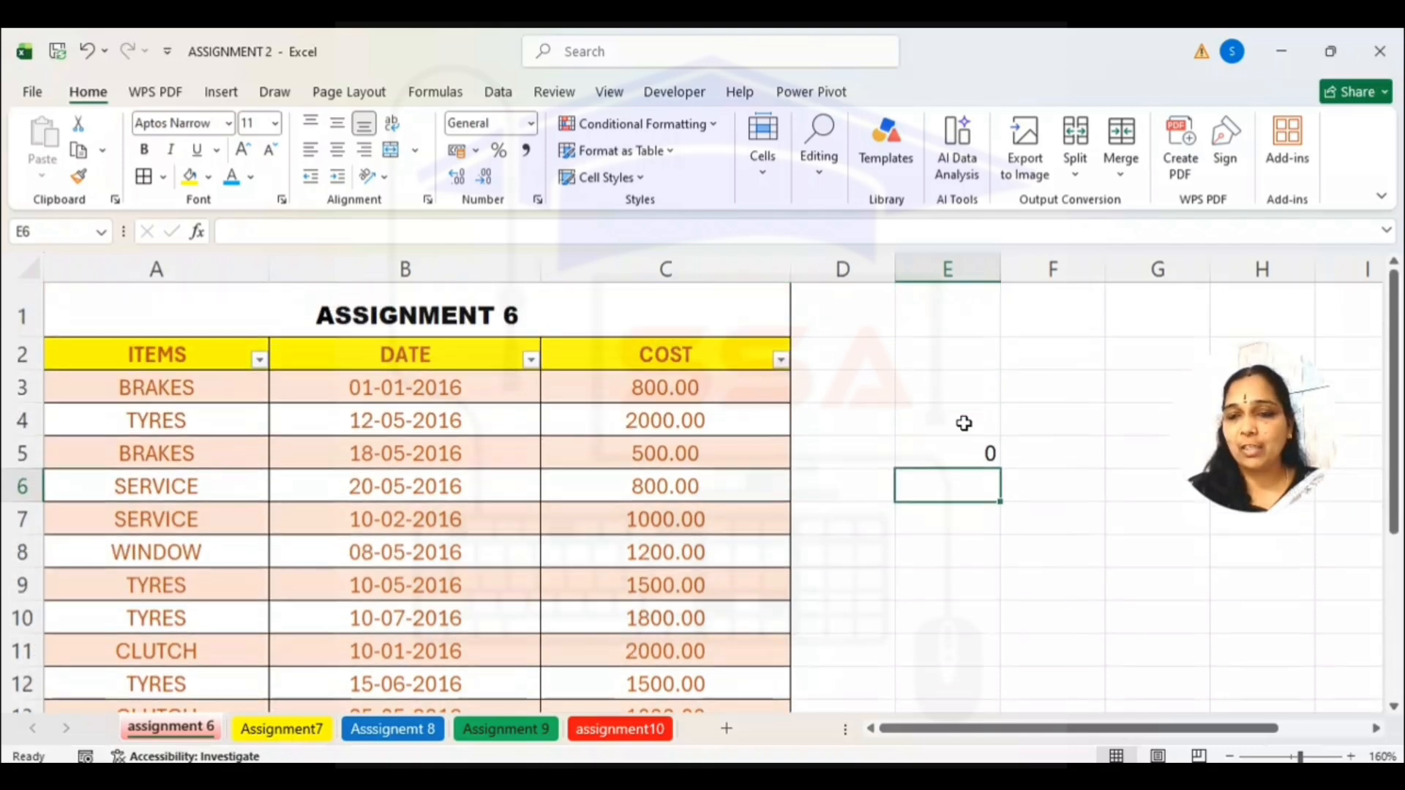
left_click(949, 454)
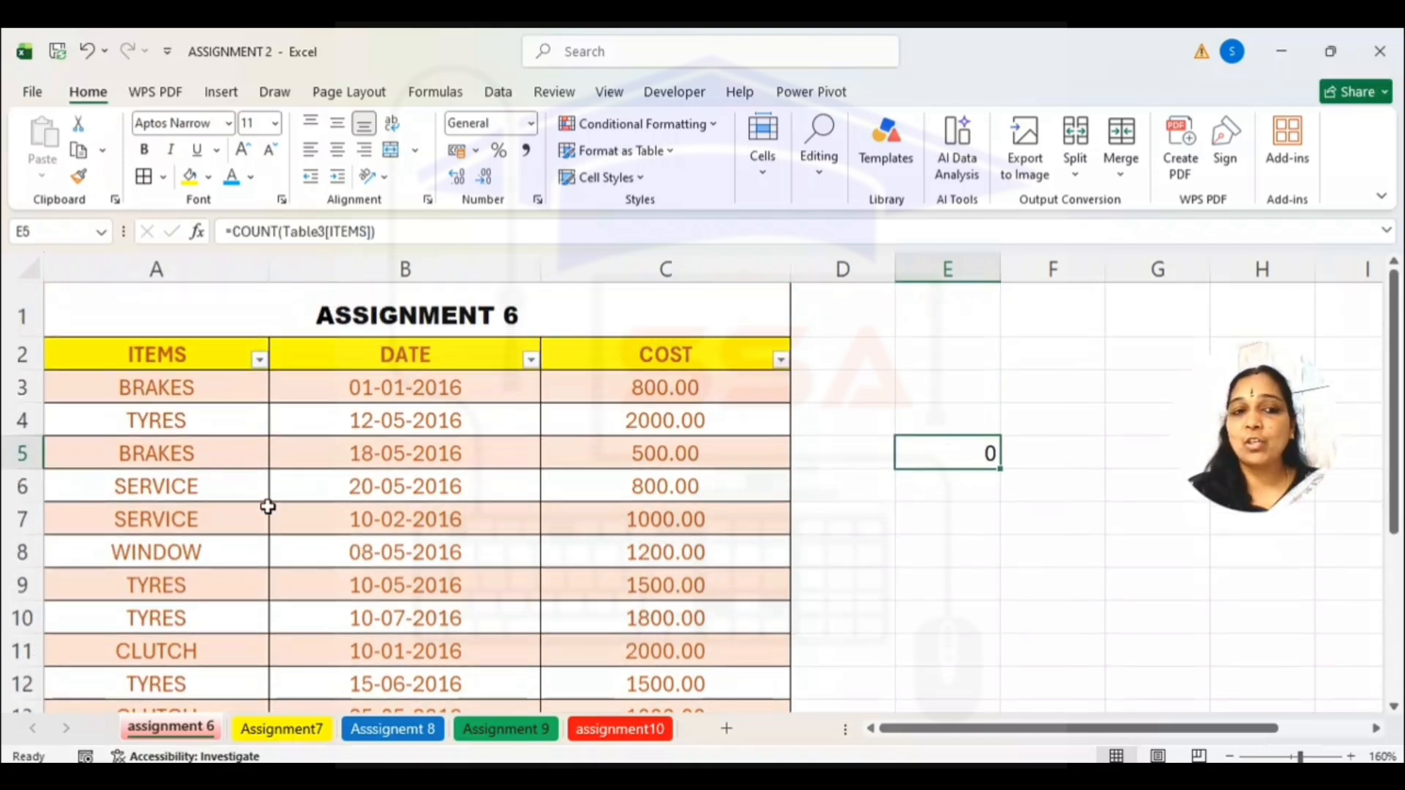
Count the text entries of the ITEMS column in cell E6 with =COUNTA(Table3[ITEMS])
left_click(967, 485)
type("=coun")
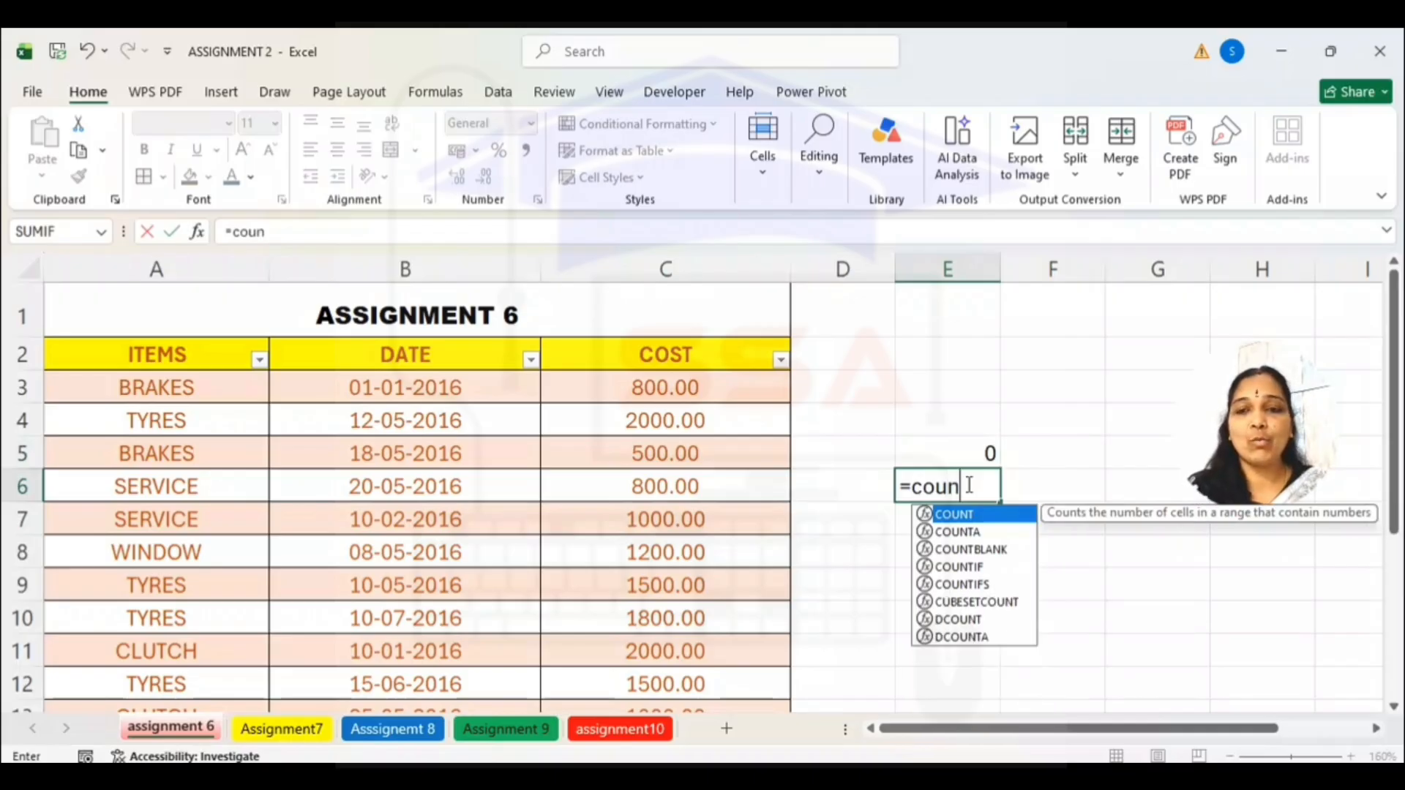
type("ta(")
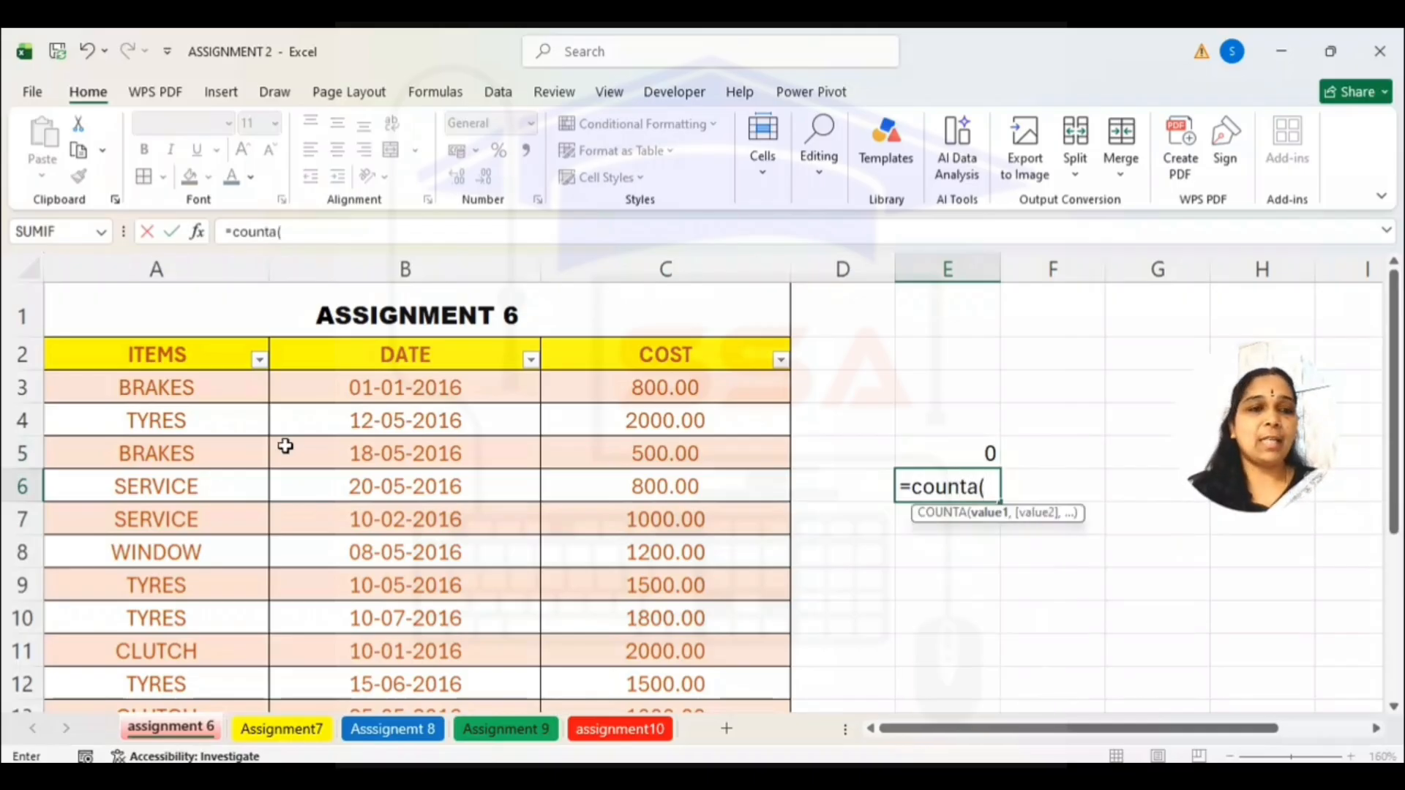
left_click_drag(165, 395, 194, 532)
key("Return")
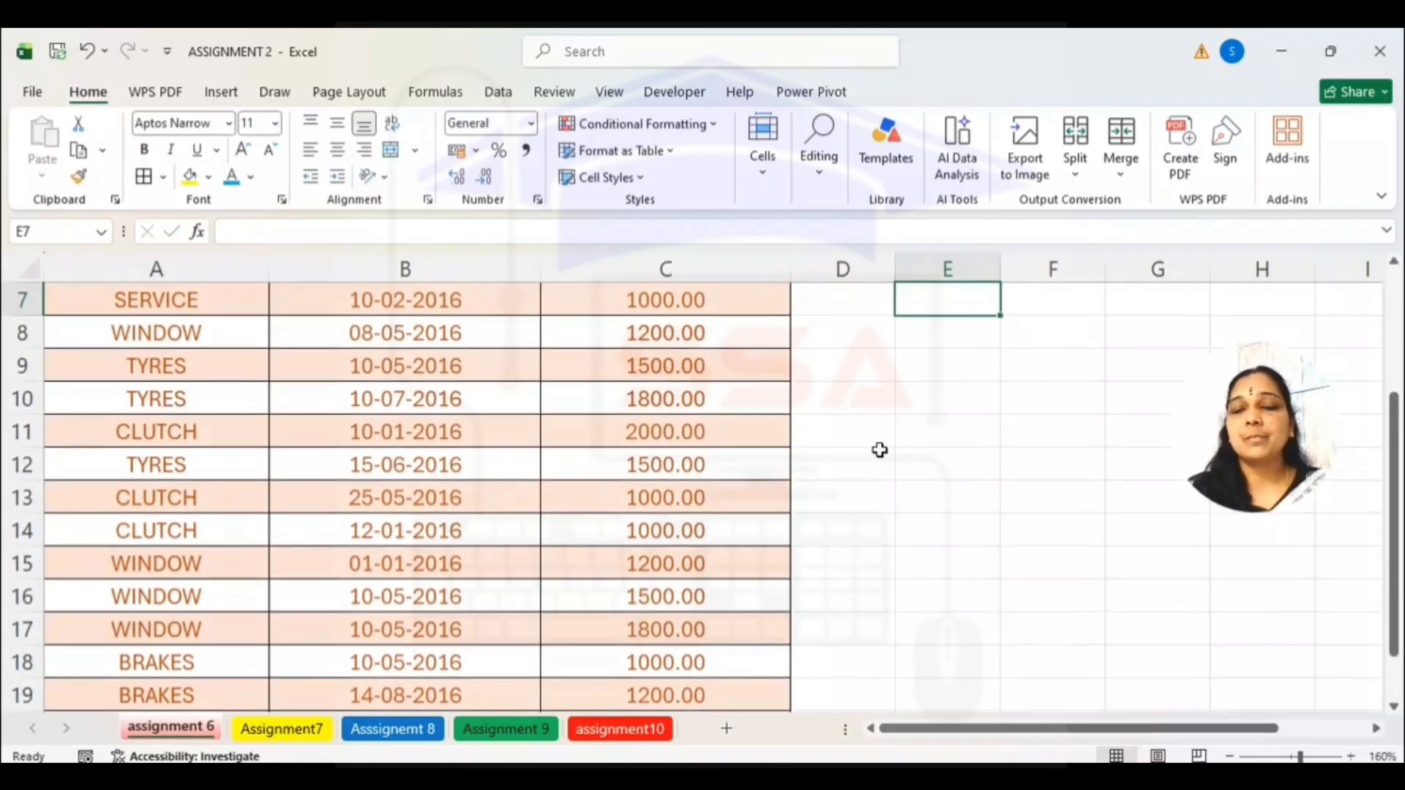
scroll(1032, 425, "up", 2)
left_click(984, 486)
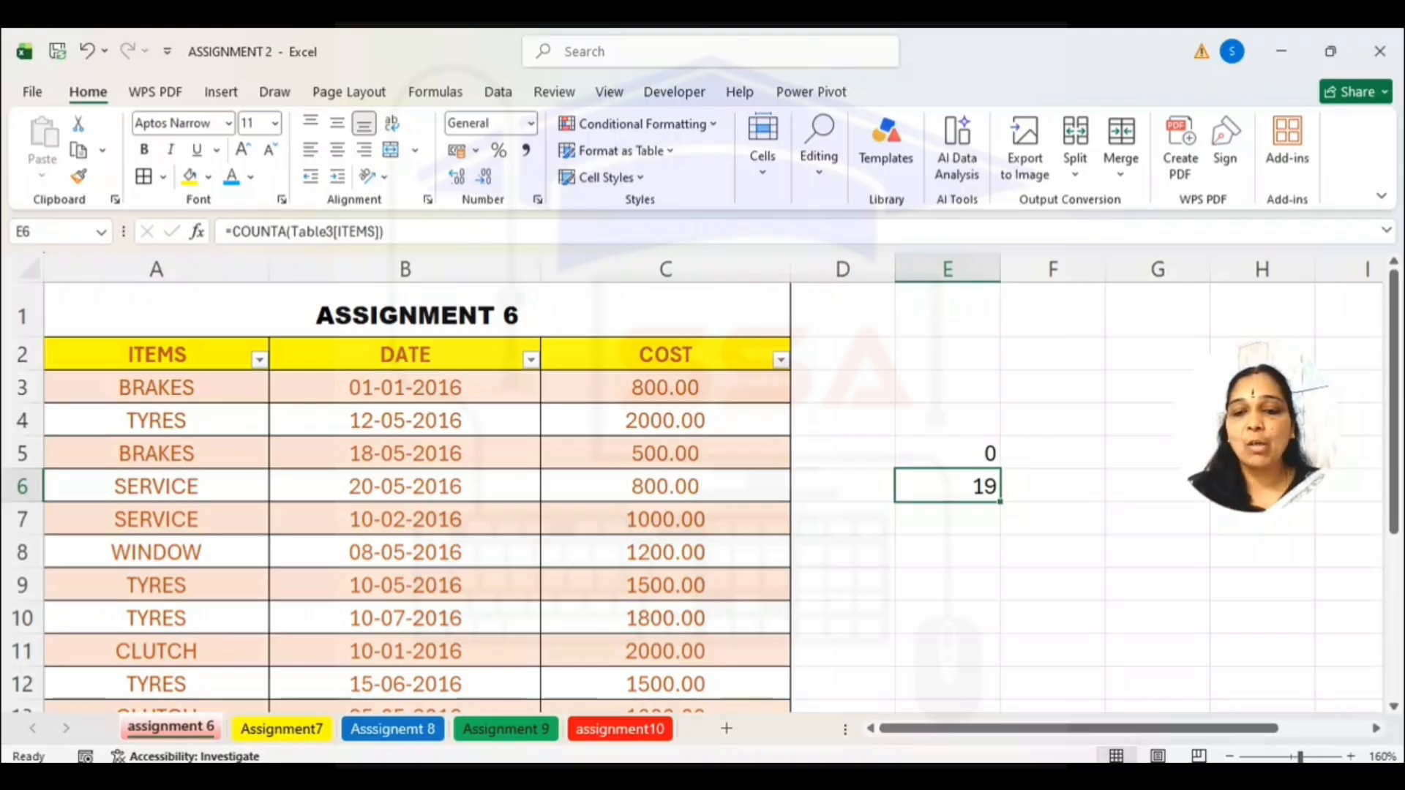
Check the next question in Notepad, and in Excel count the BRAKES items in cell E8 with =COUNTIF(Table3[ITEMS],A18)
left_click(849, 778)
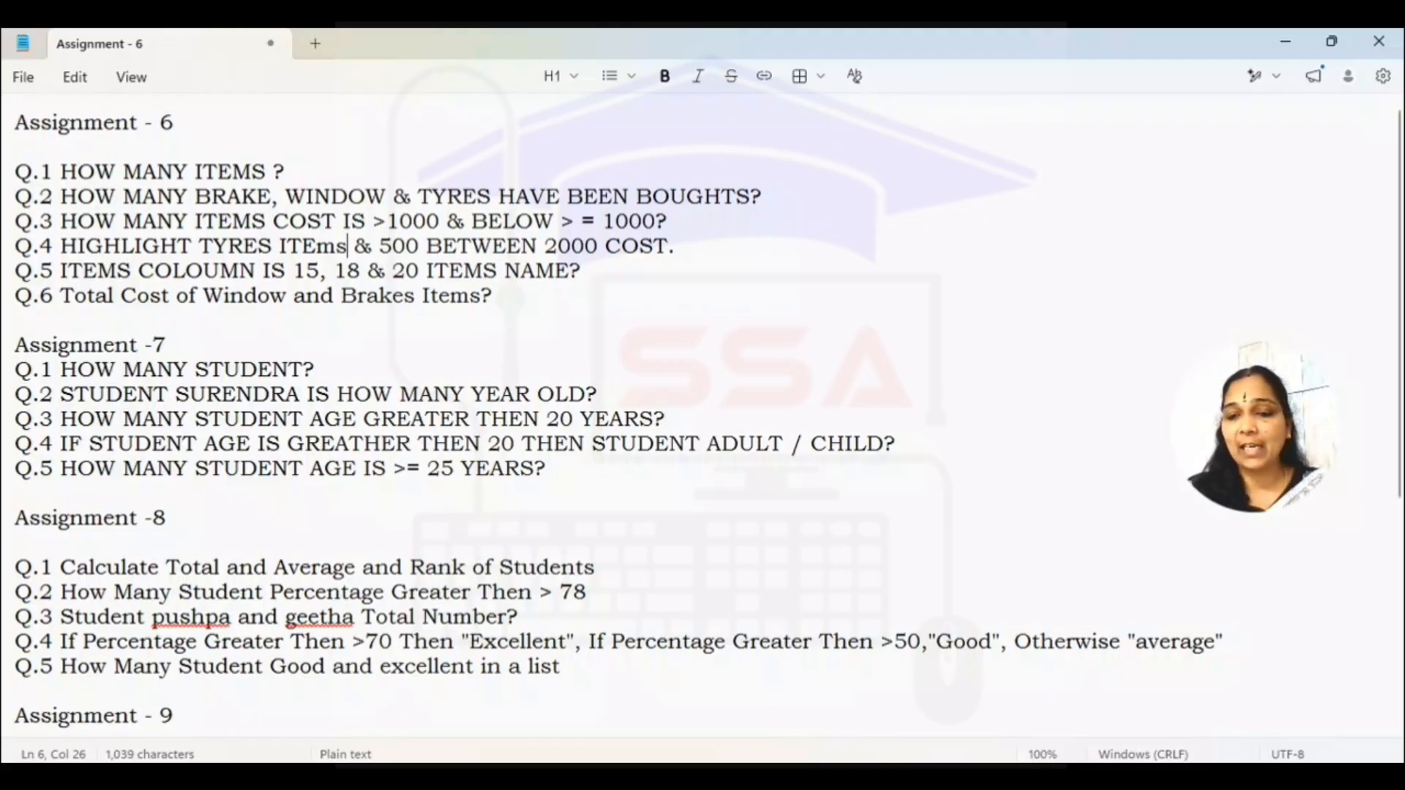
left_click(867, 777)
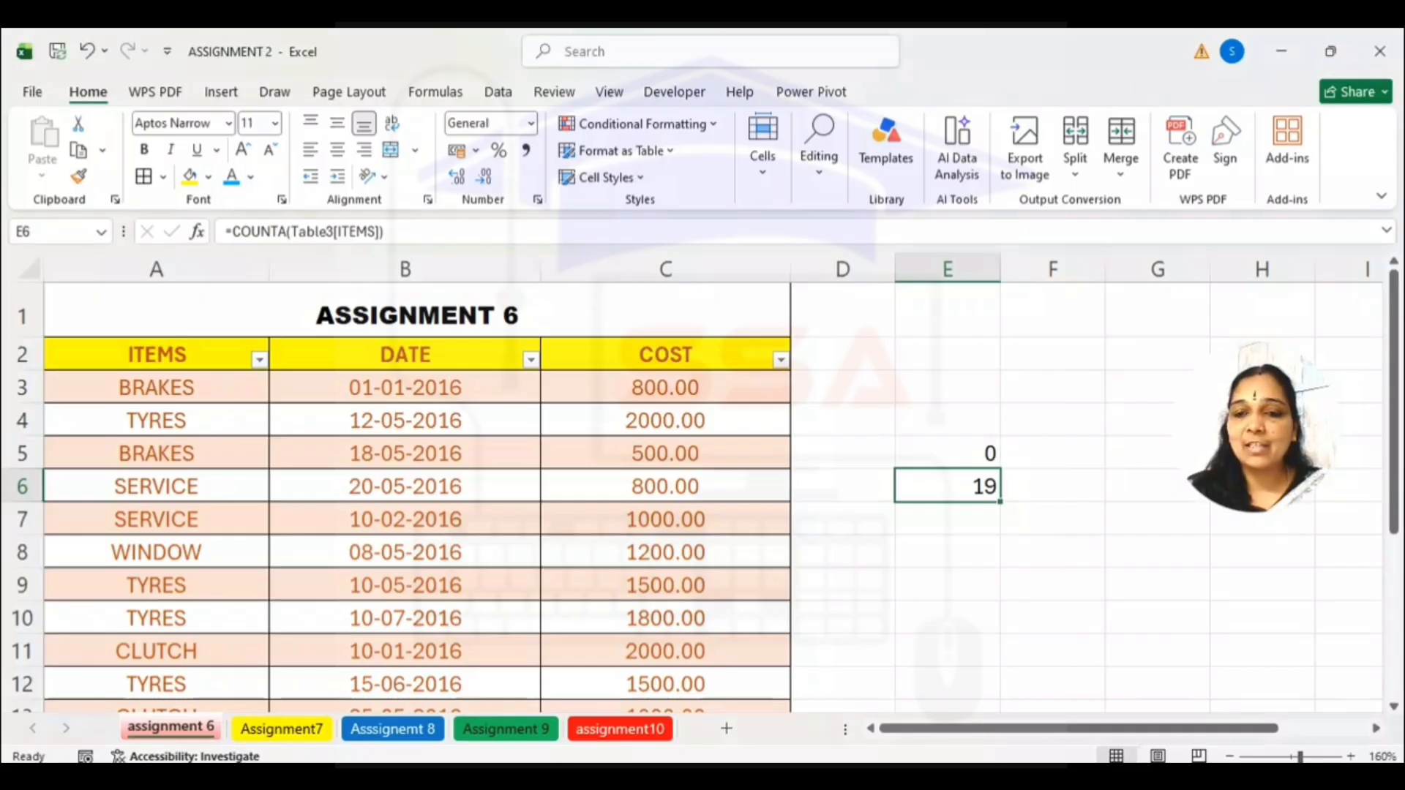
left_click(951, 521)
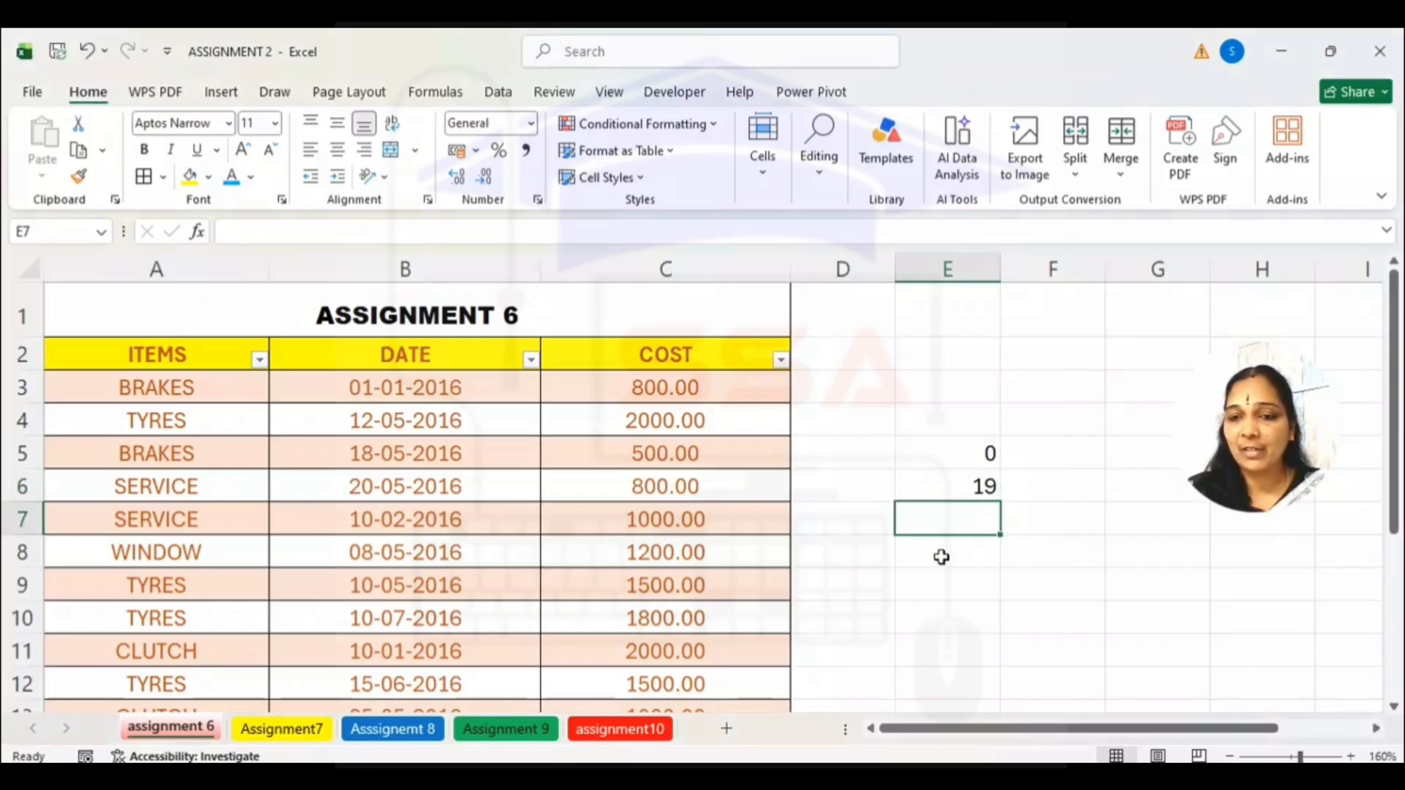
left_click(941, 558)
type("=c")
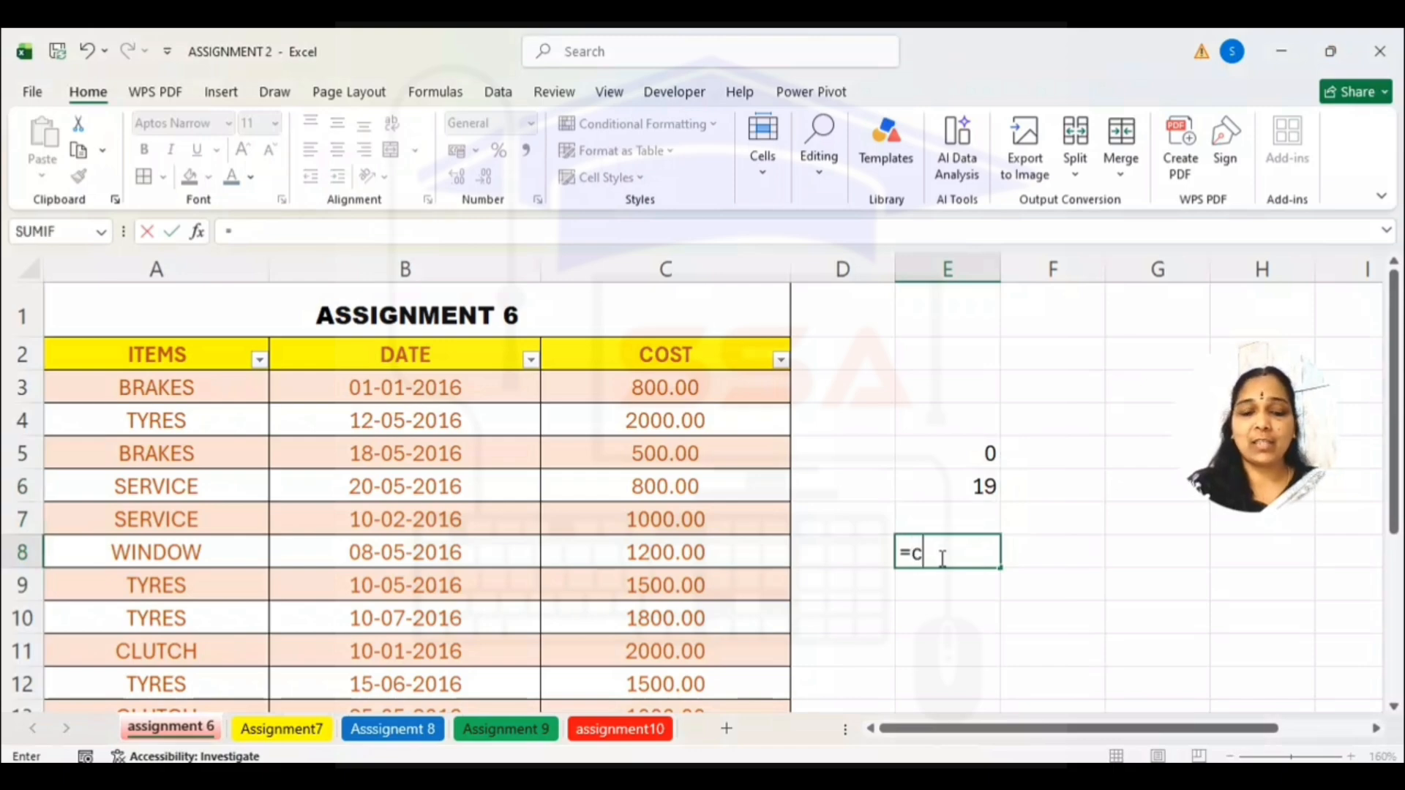
type("ount")
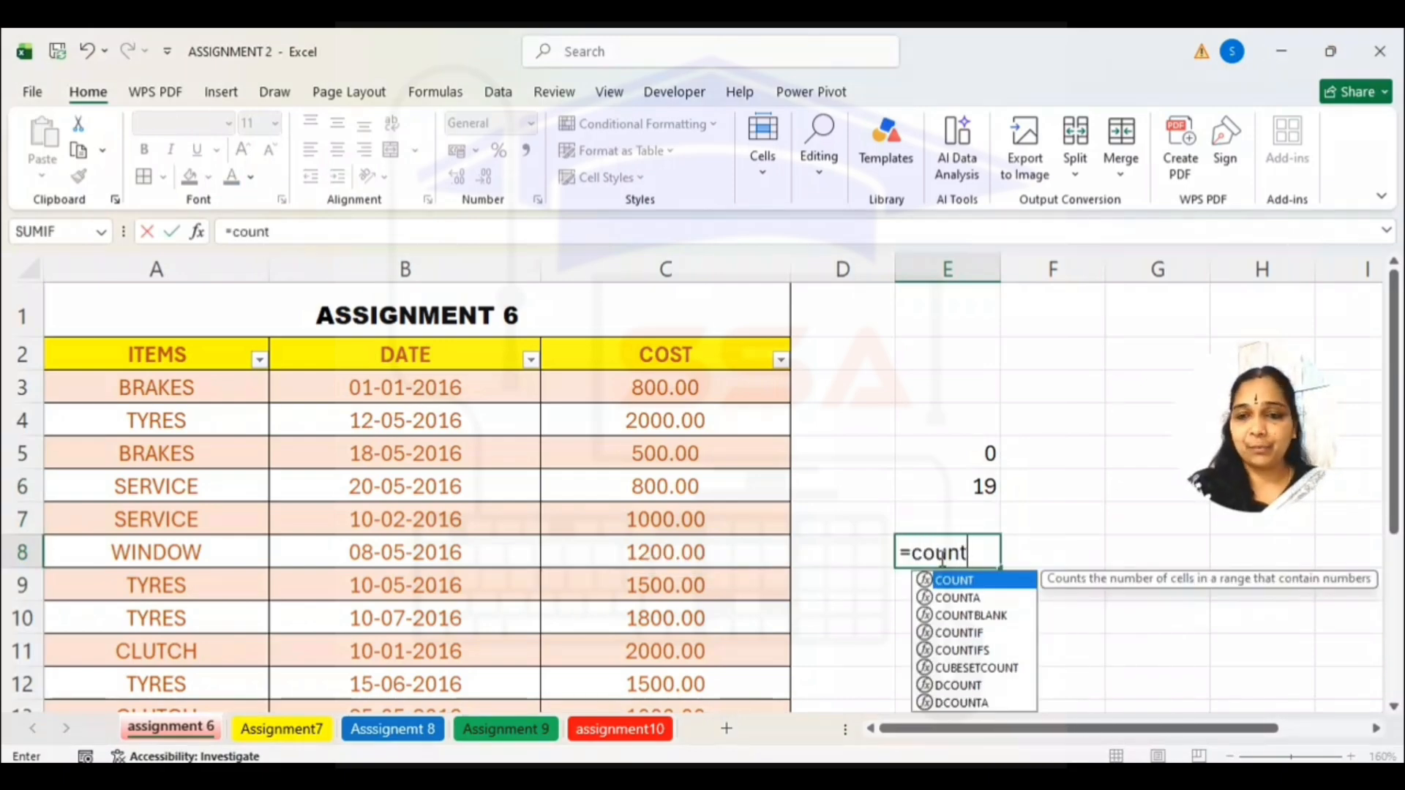
type("i")
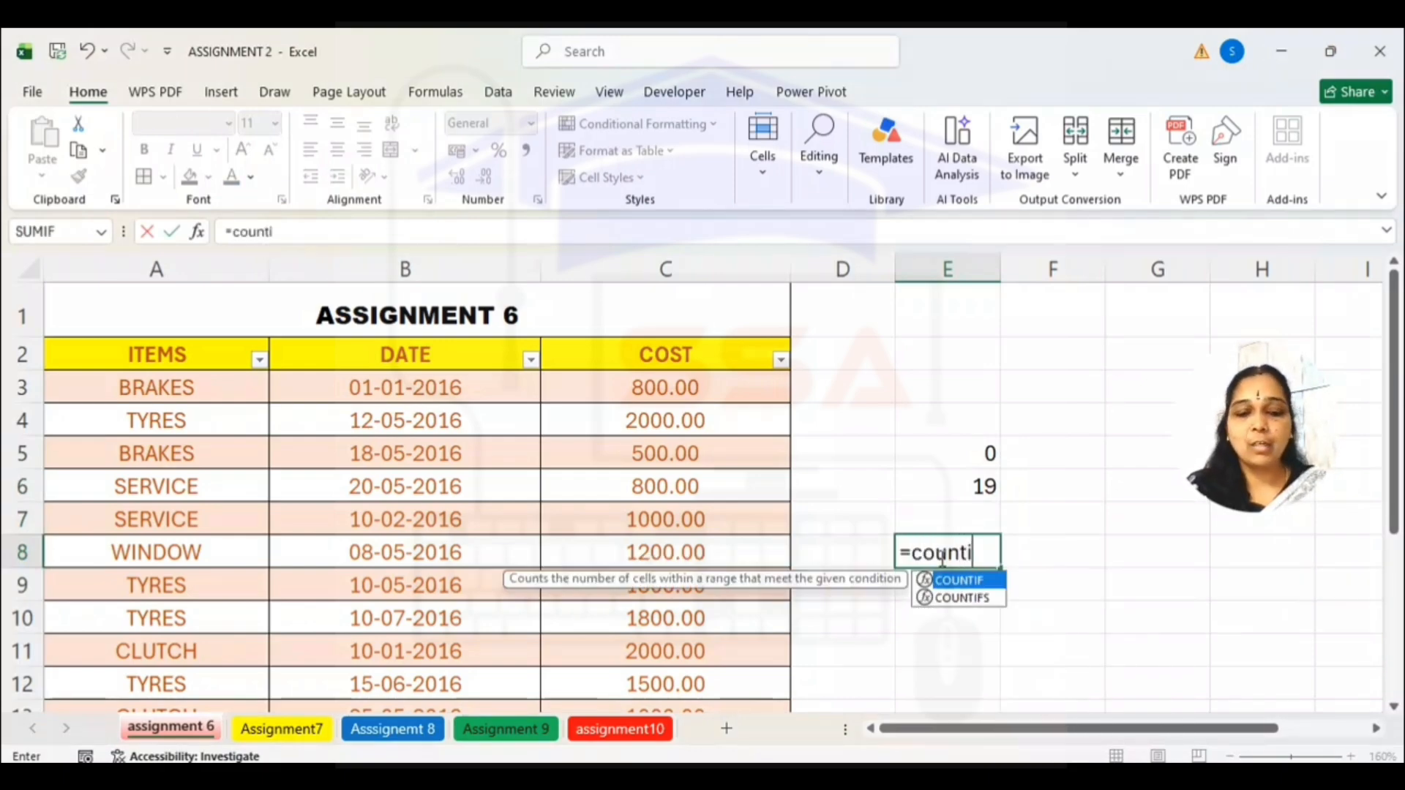
type("f(")
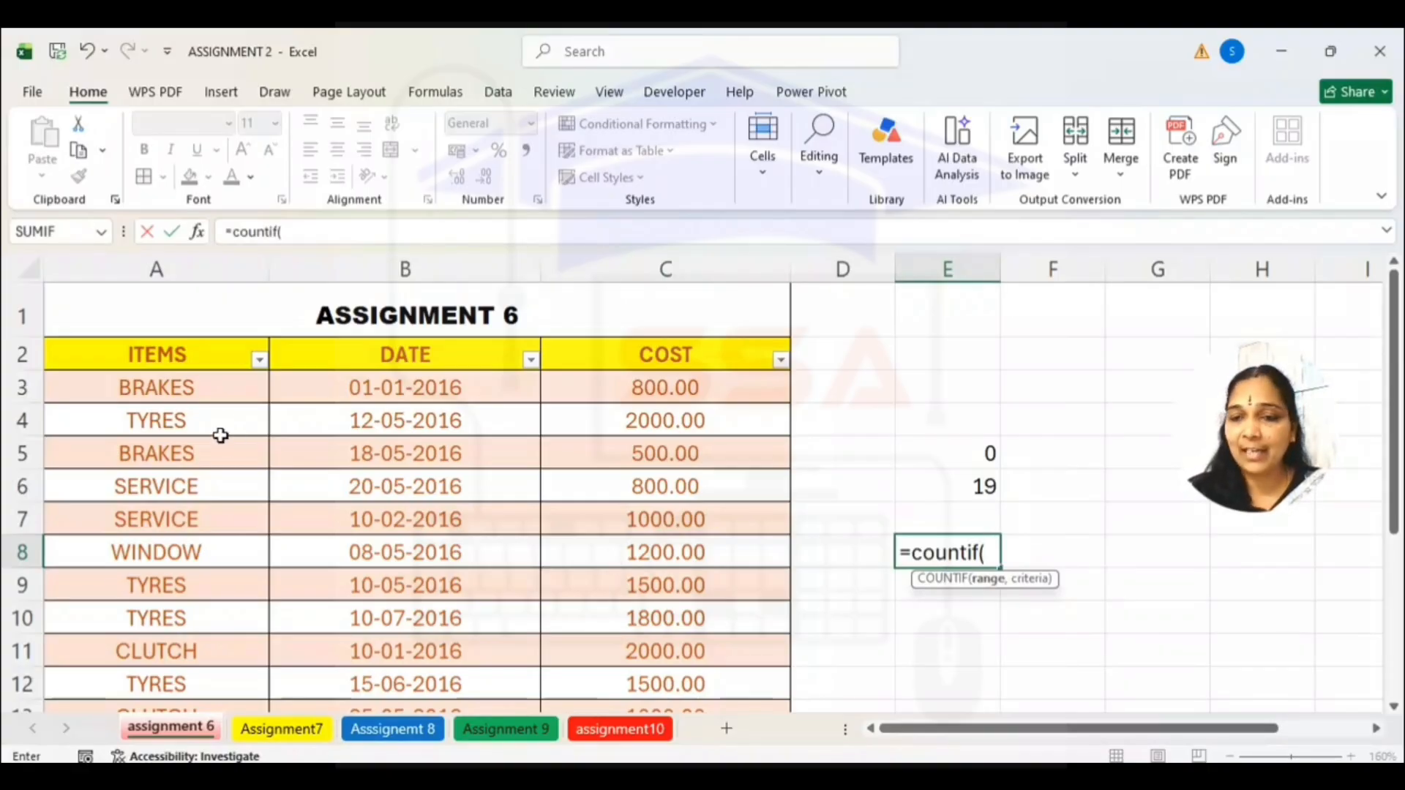
left_click_drag(185, 389, 226, 567)
type(",")
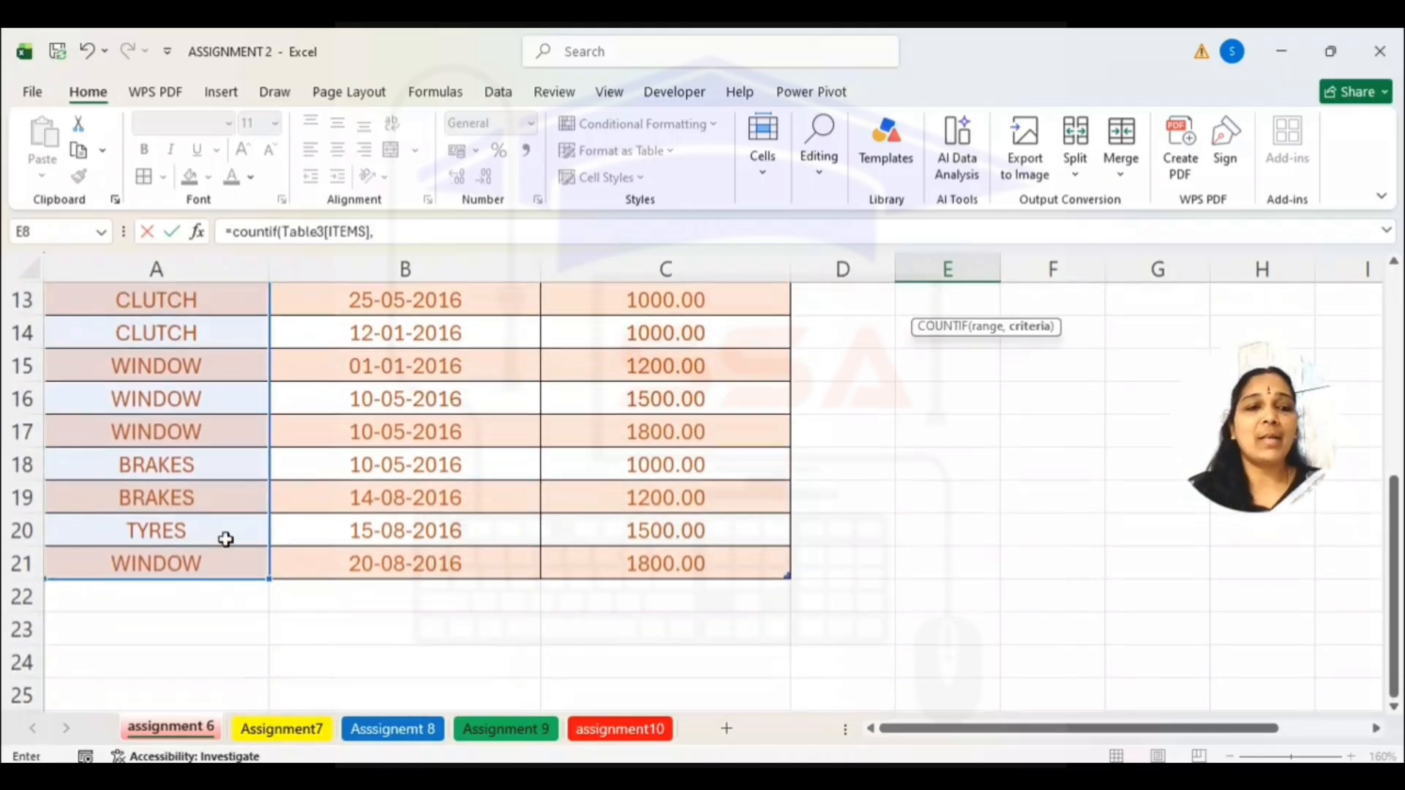
left_click(210, 467)
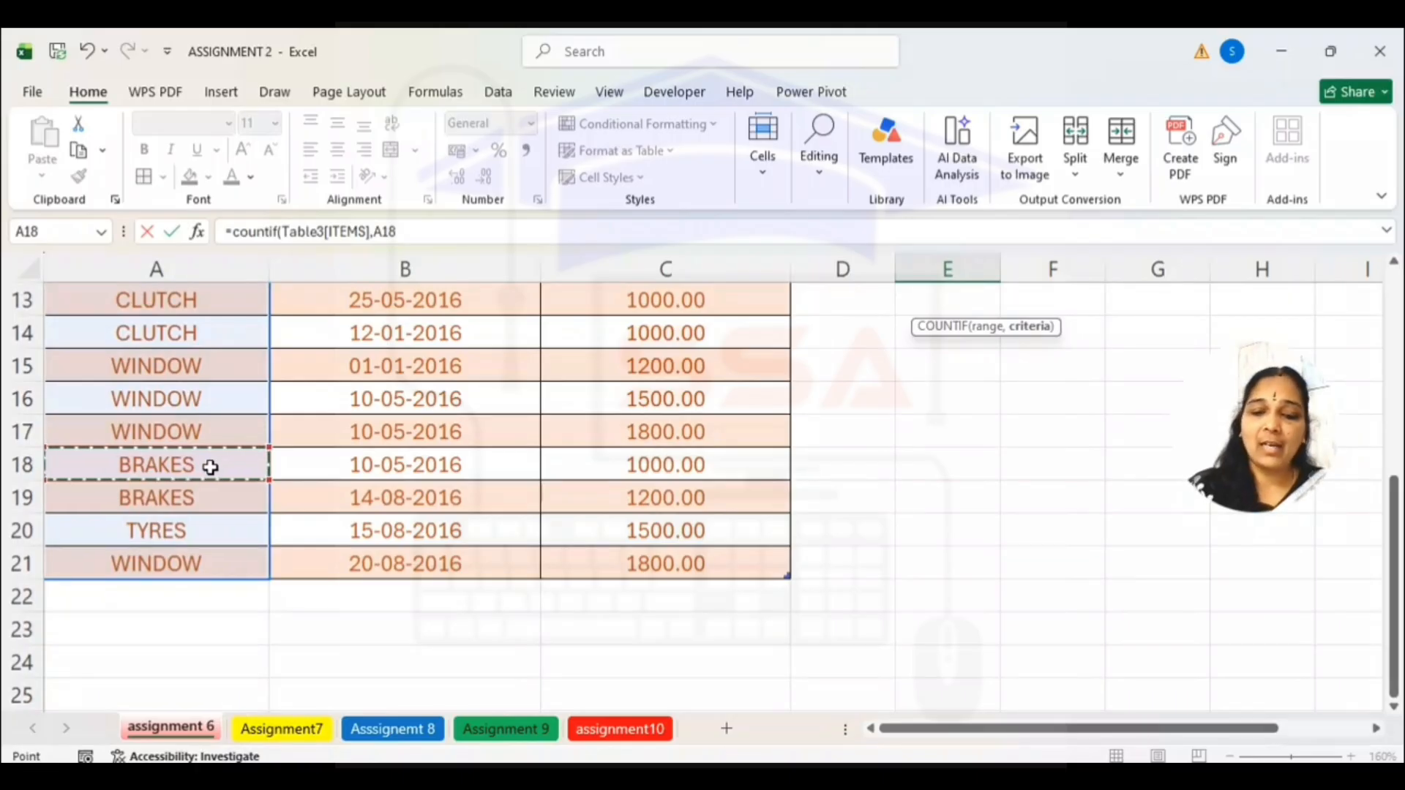
key("Escape")
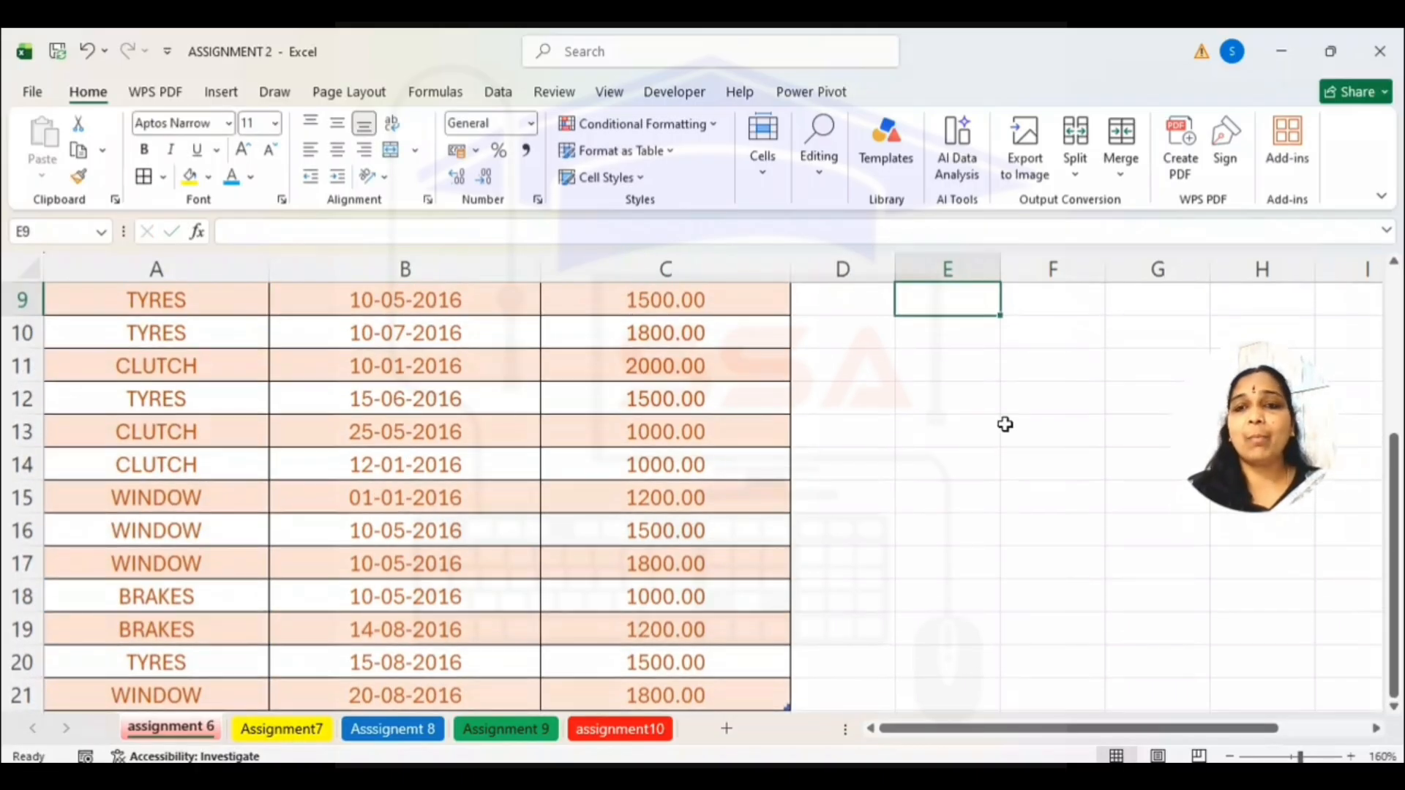
scroll(1005, 425, "up", 3)
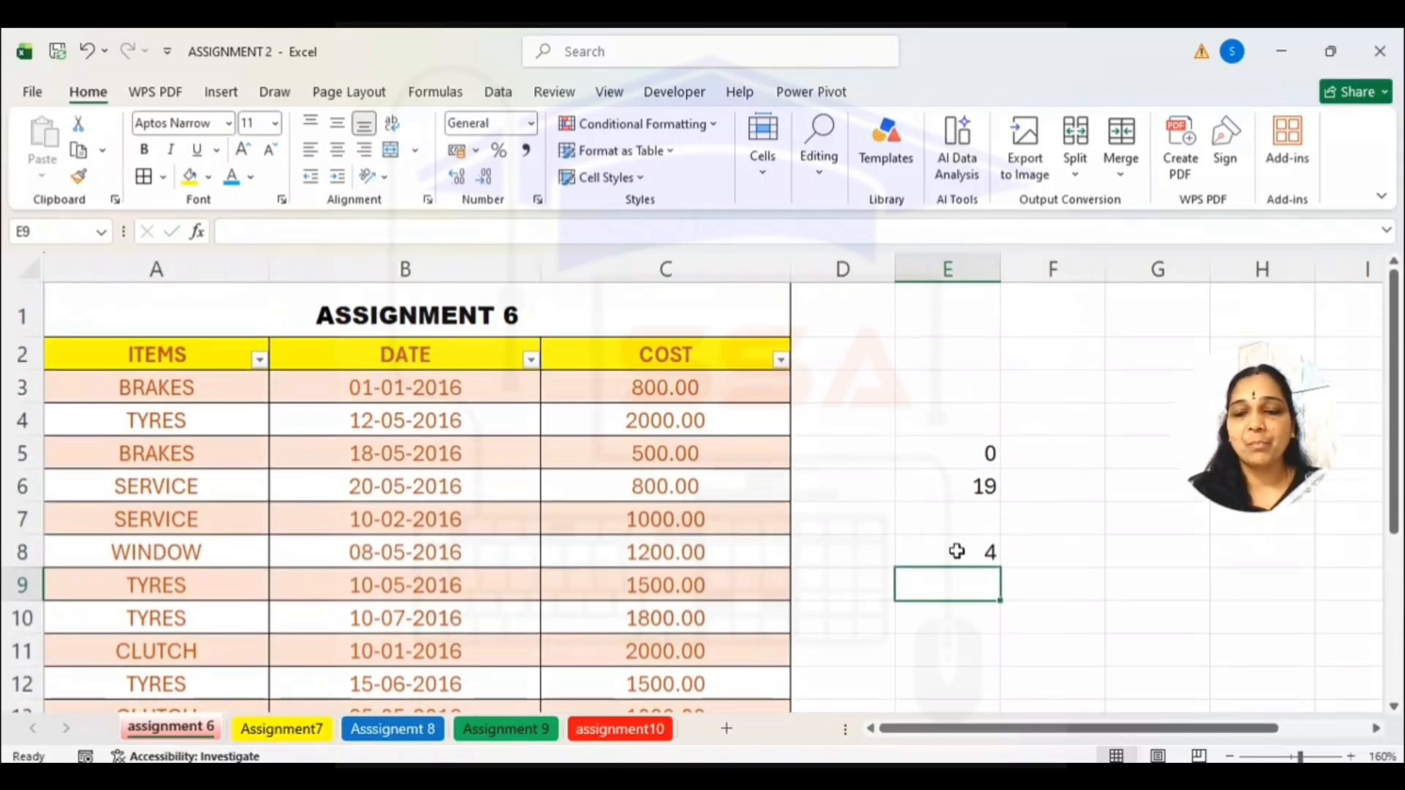
left_click(947, 553)
Label the brakes count with "Brakes" in cell D8 and undo the automatic expansion of the table into column D
left_click(859, 558)
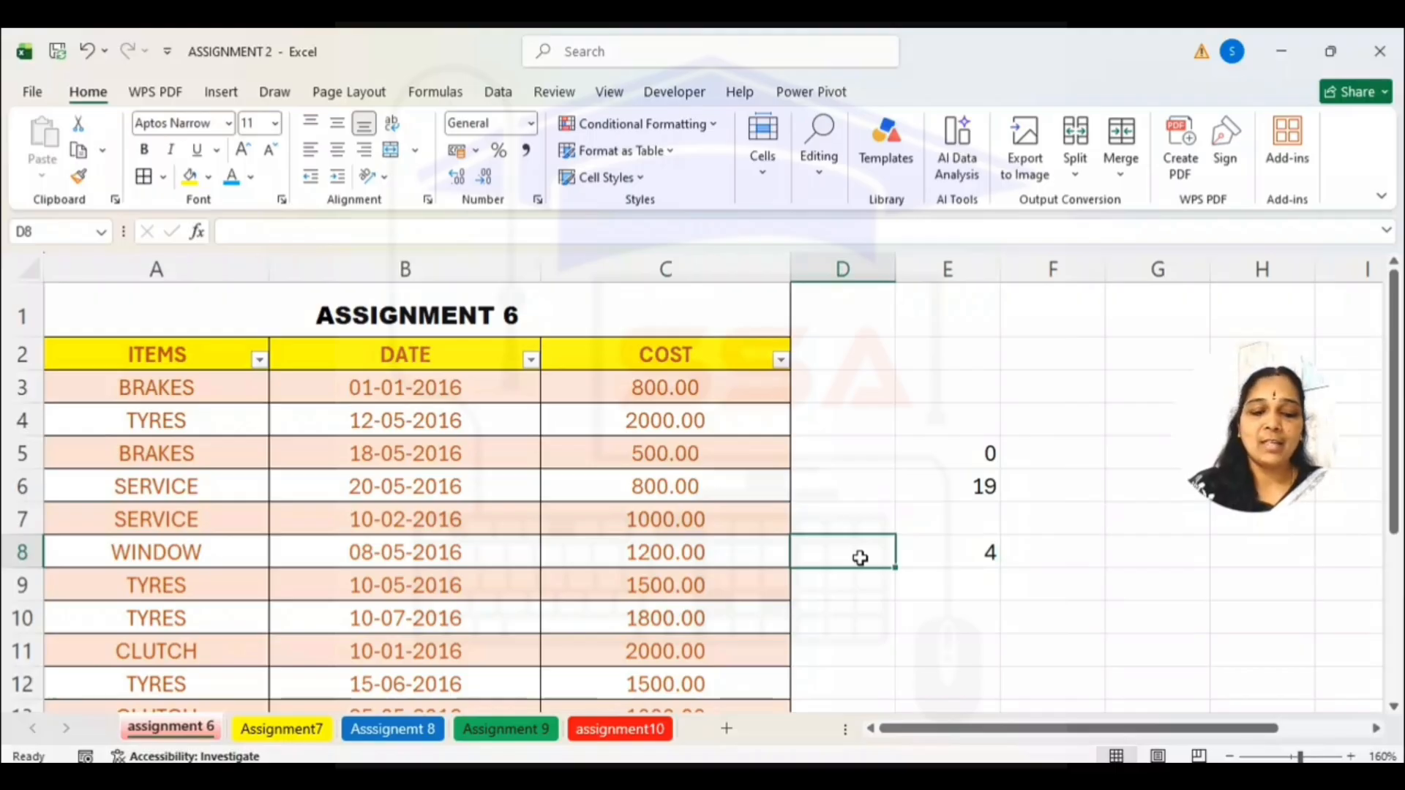
type("Brakes")
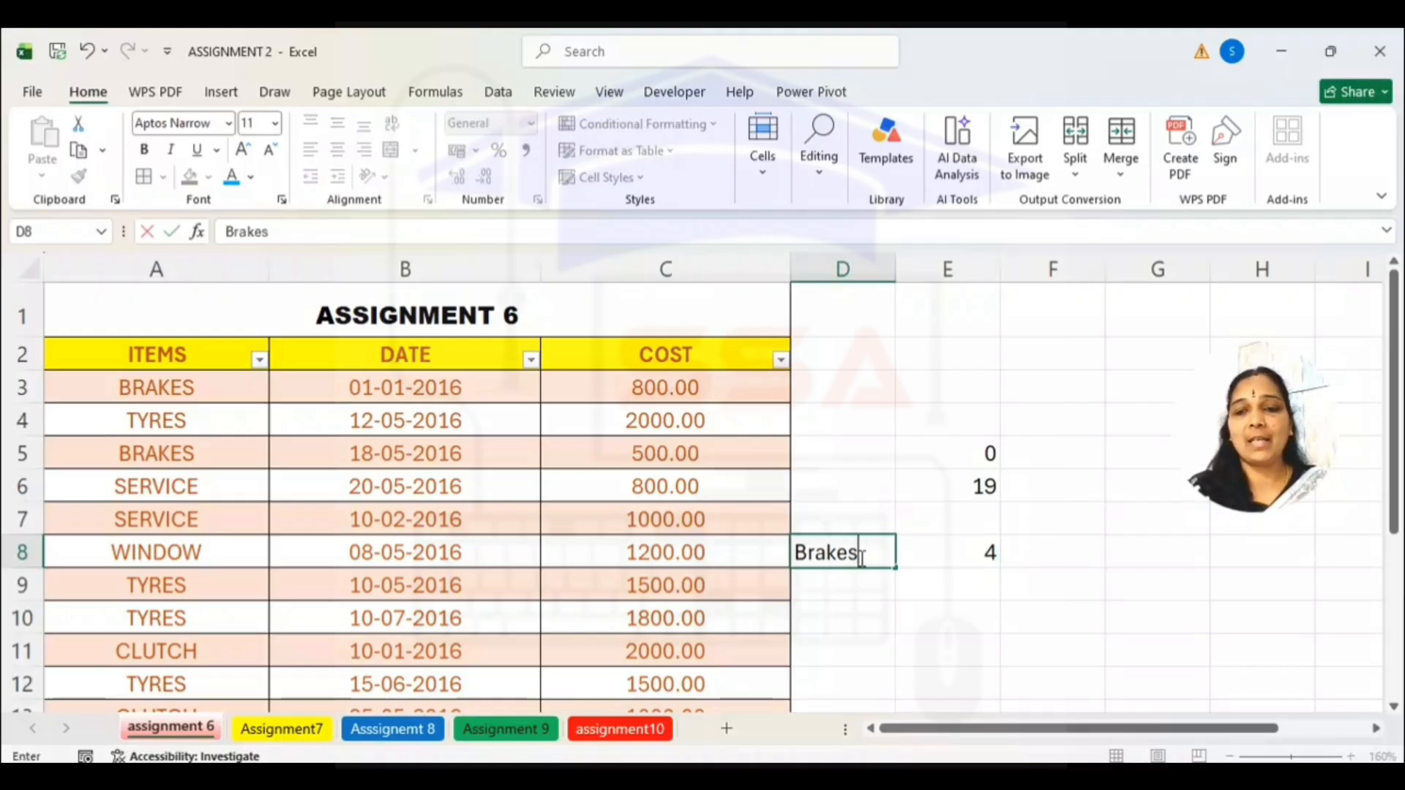
key("Return")
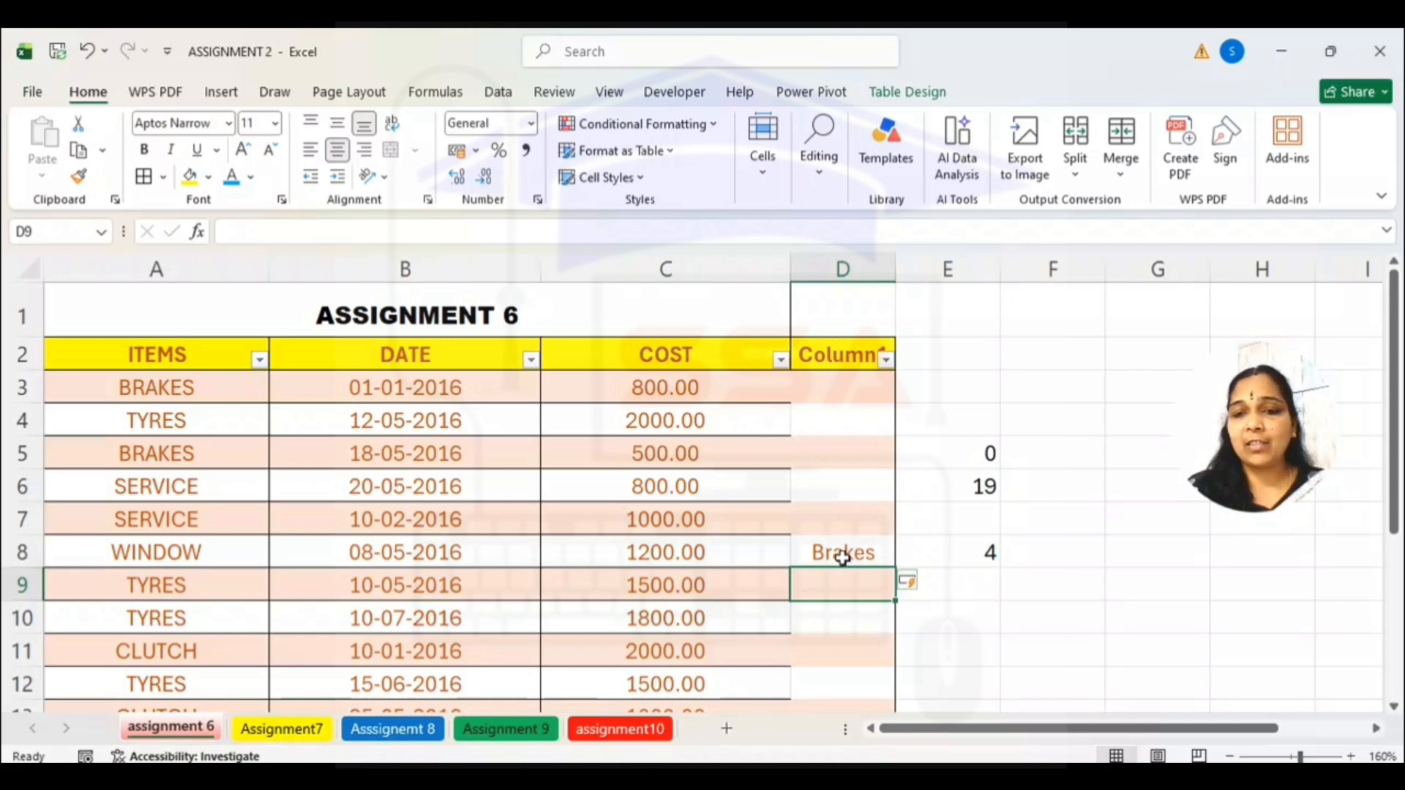
key("ctrl+z")
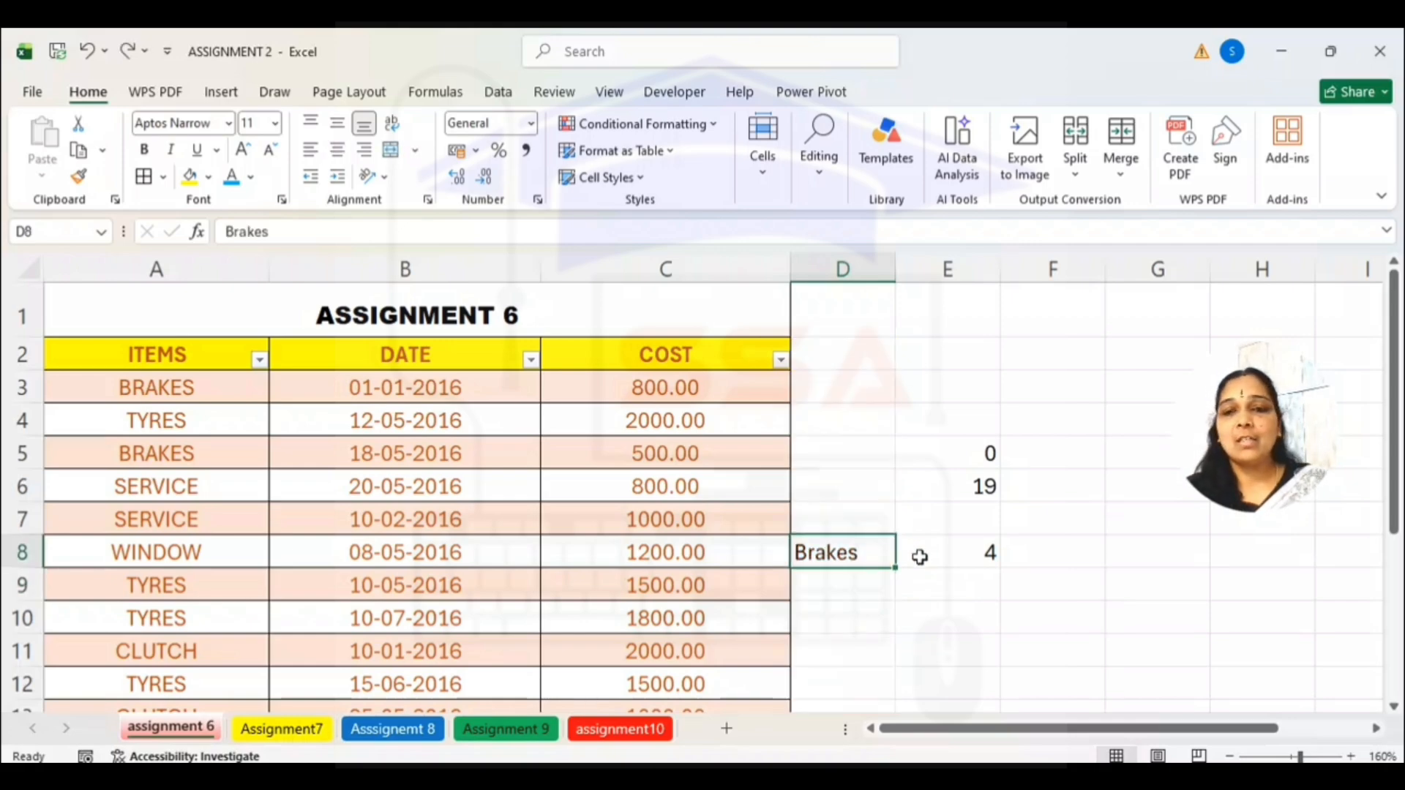
Insert a blank column between the COST column and the Brakes label
left_click(831, 267)
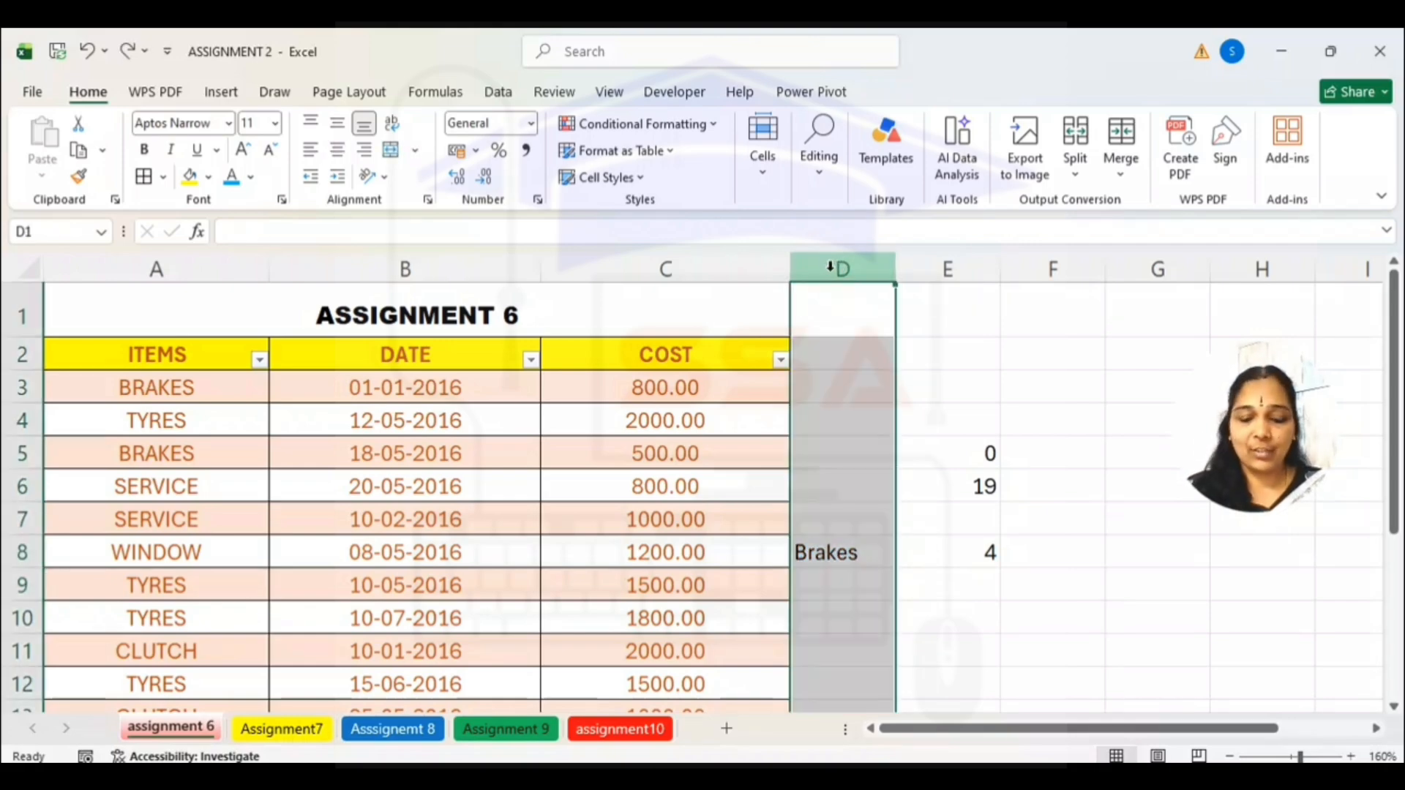
right_click(830, 268)
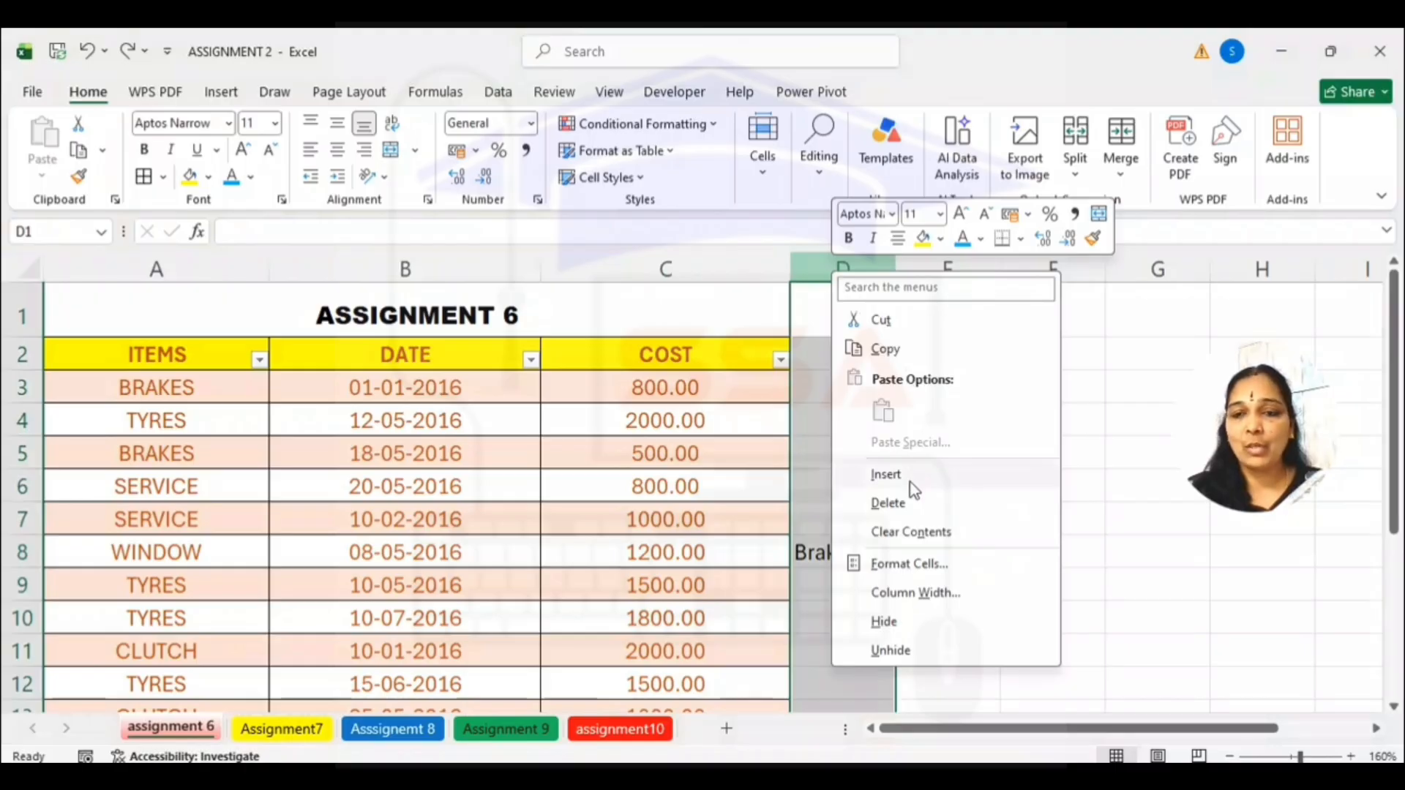
left_click(907, 474)
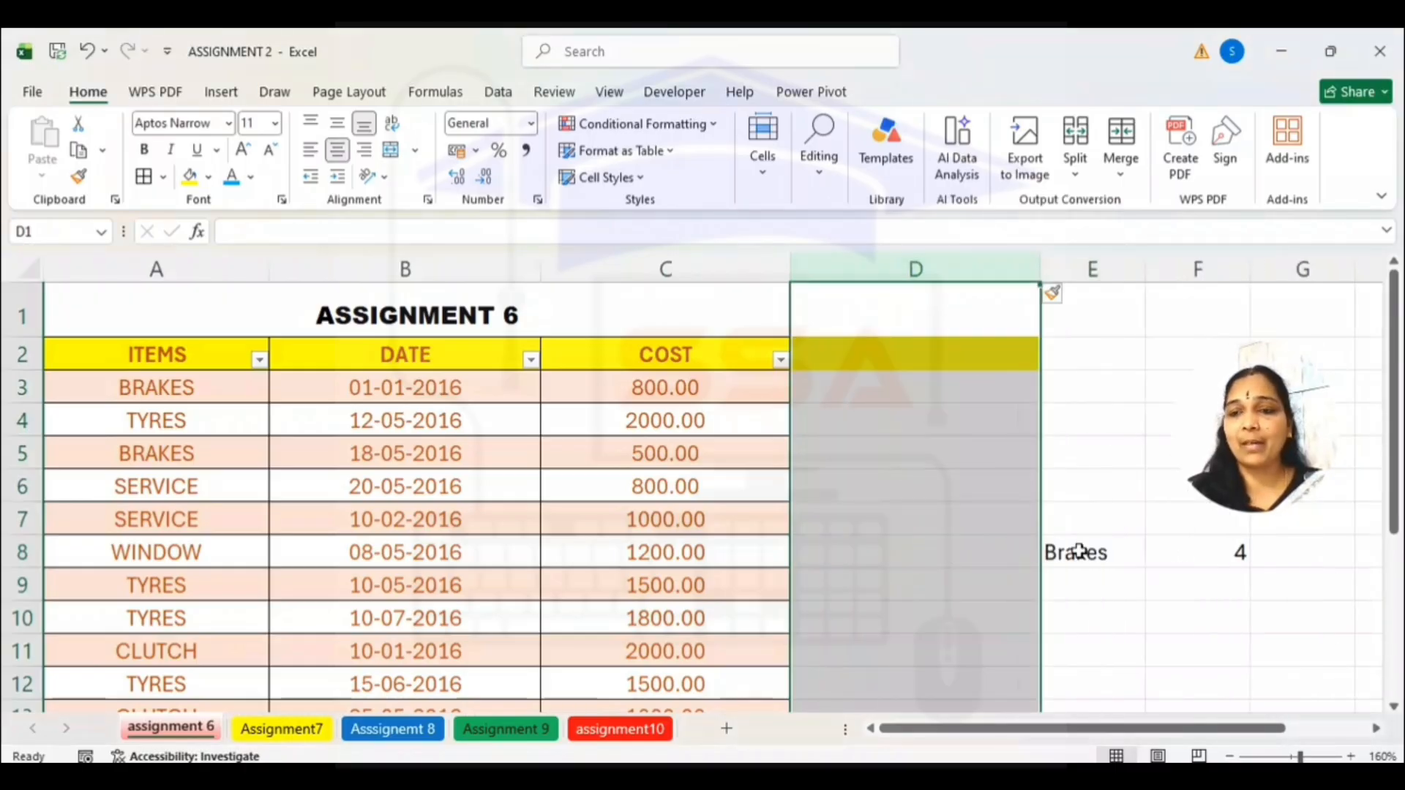
Check the item names asked for in Notepad, and in Excel label cell E9 "Windows" below the Brakes label
left_click(1081, 595)
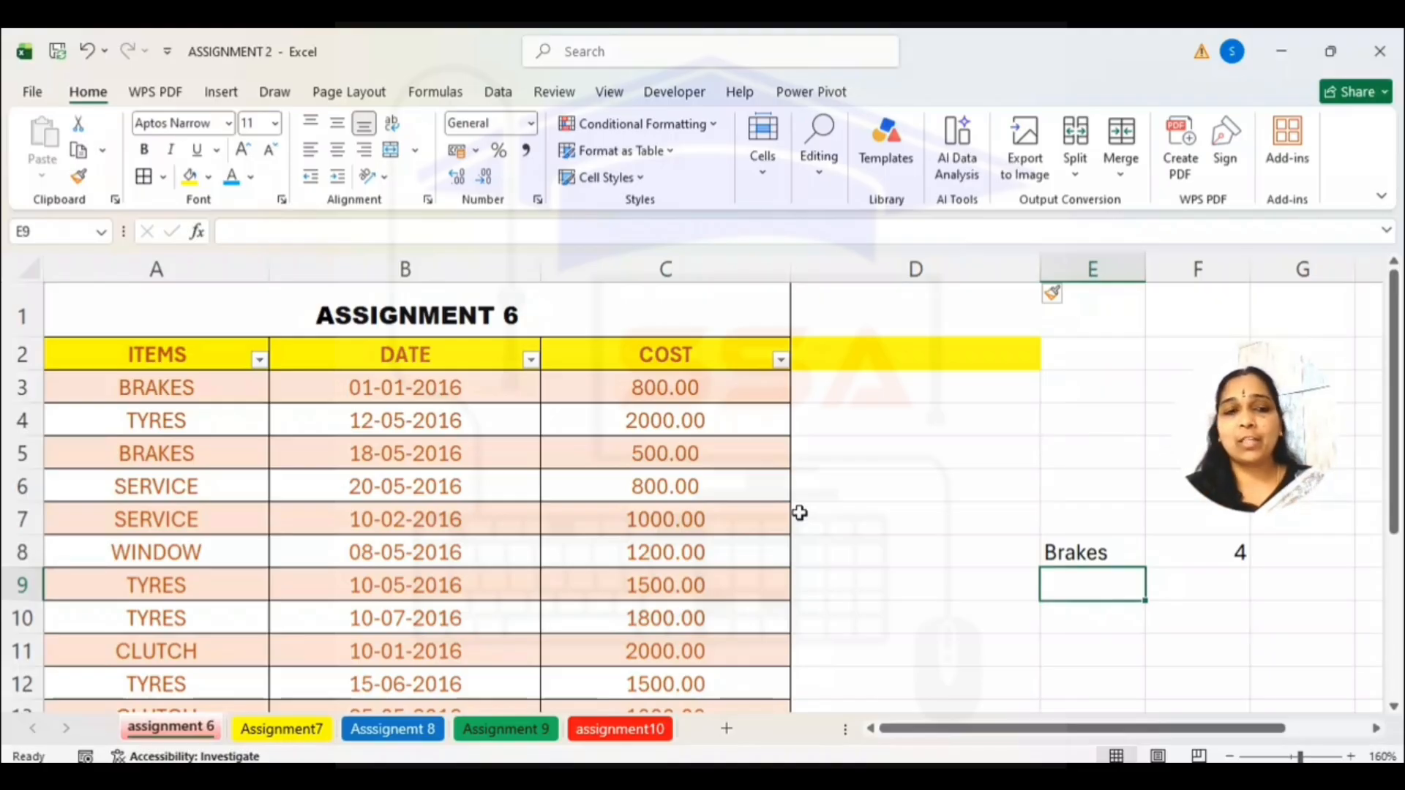
type("t")
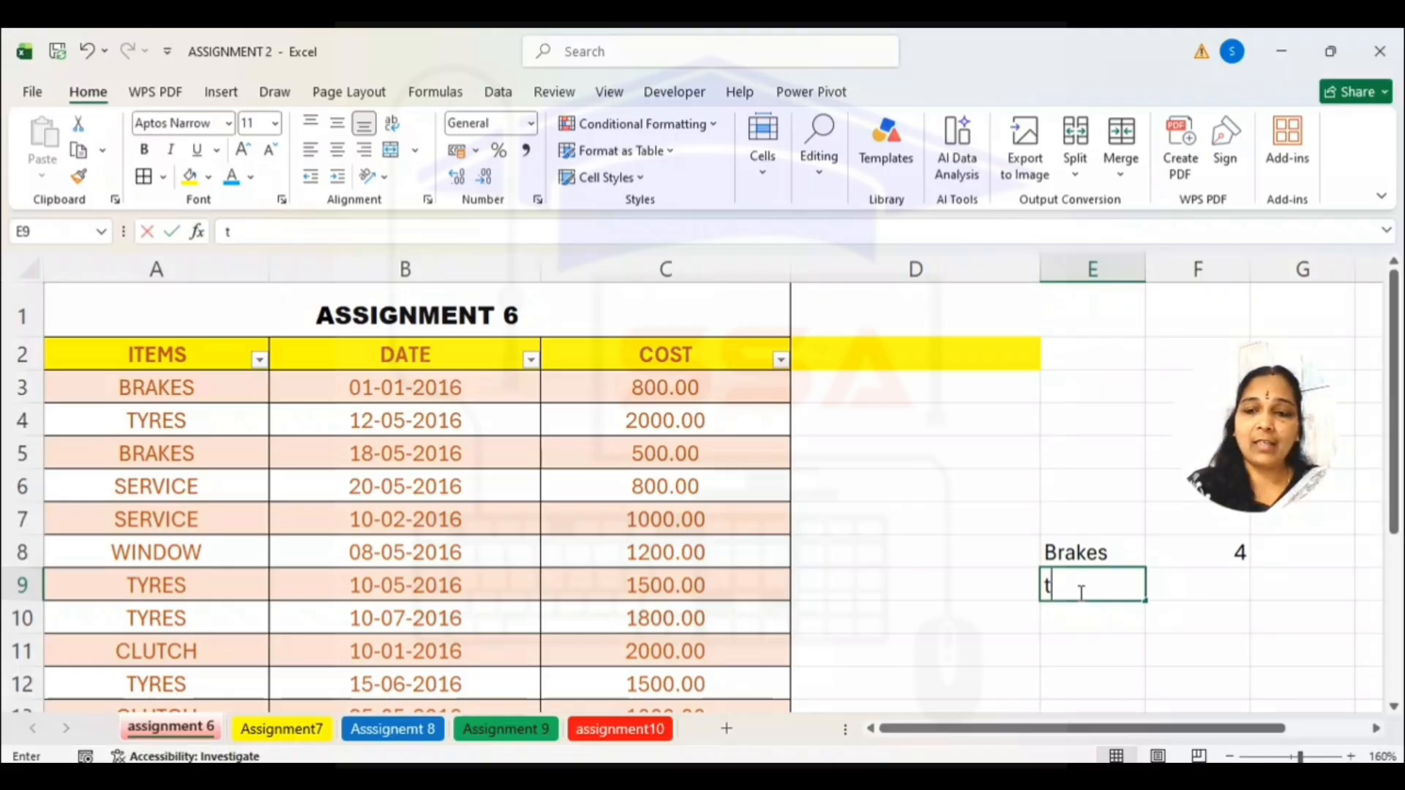
type("y")
key("BackSpace")
key("BackSpace")
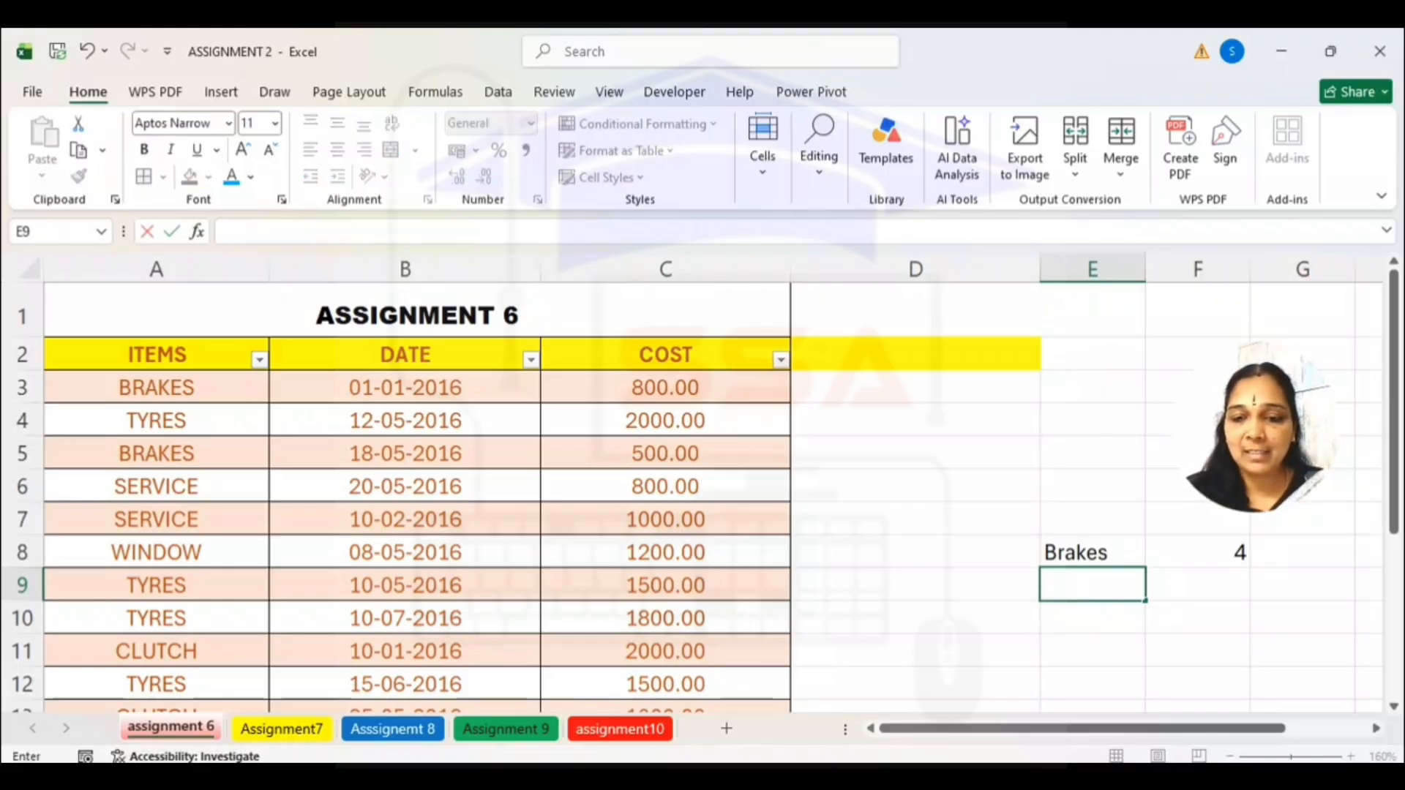
left_click(913, 777)
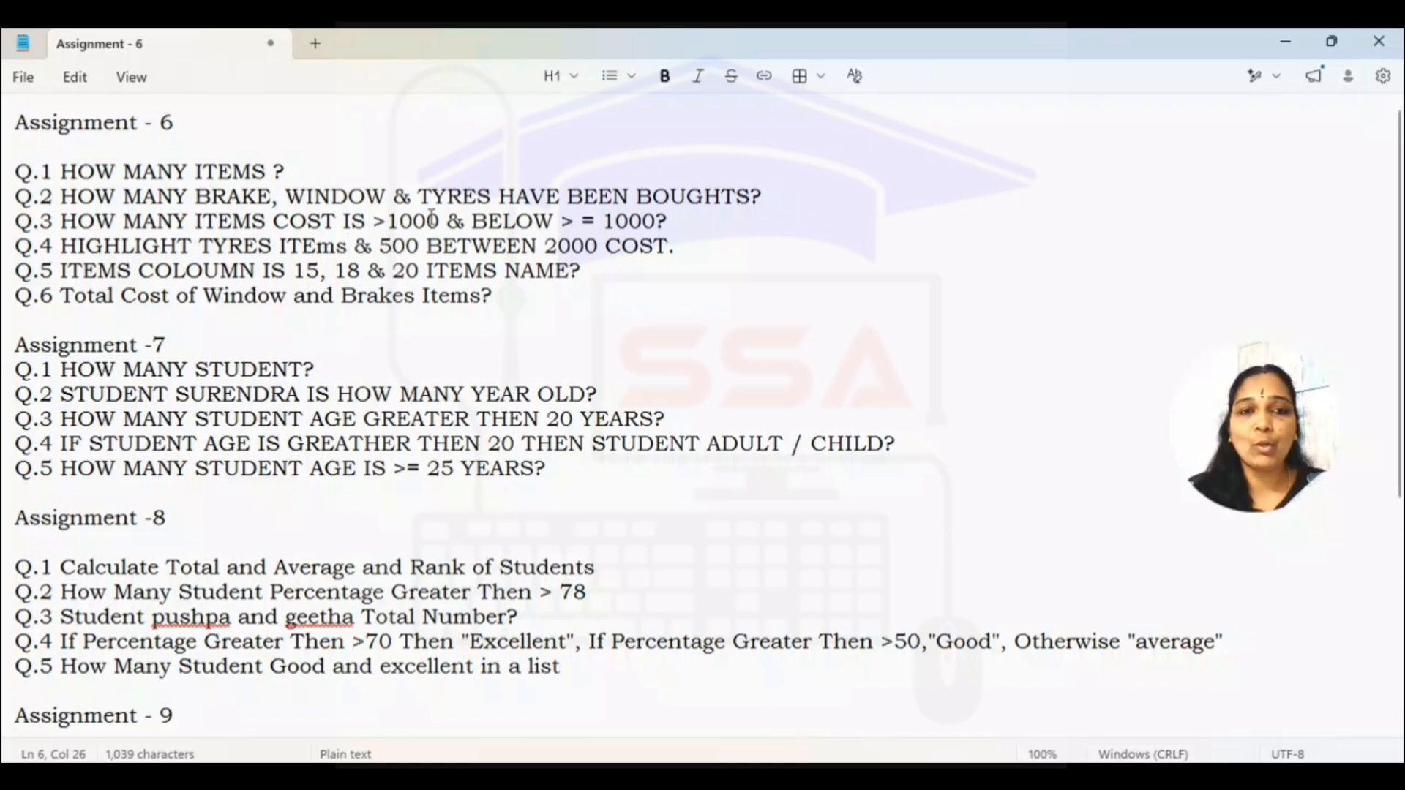
left_click(915, 777)
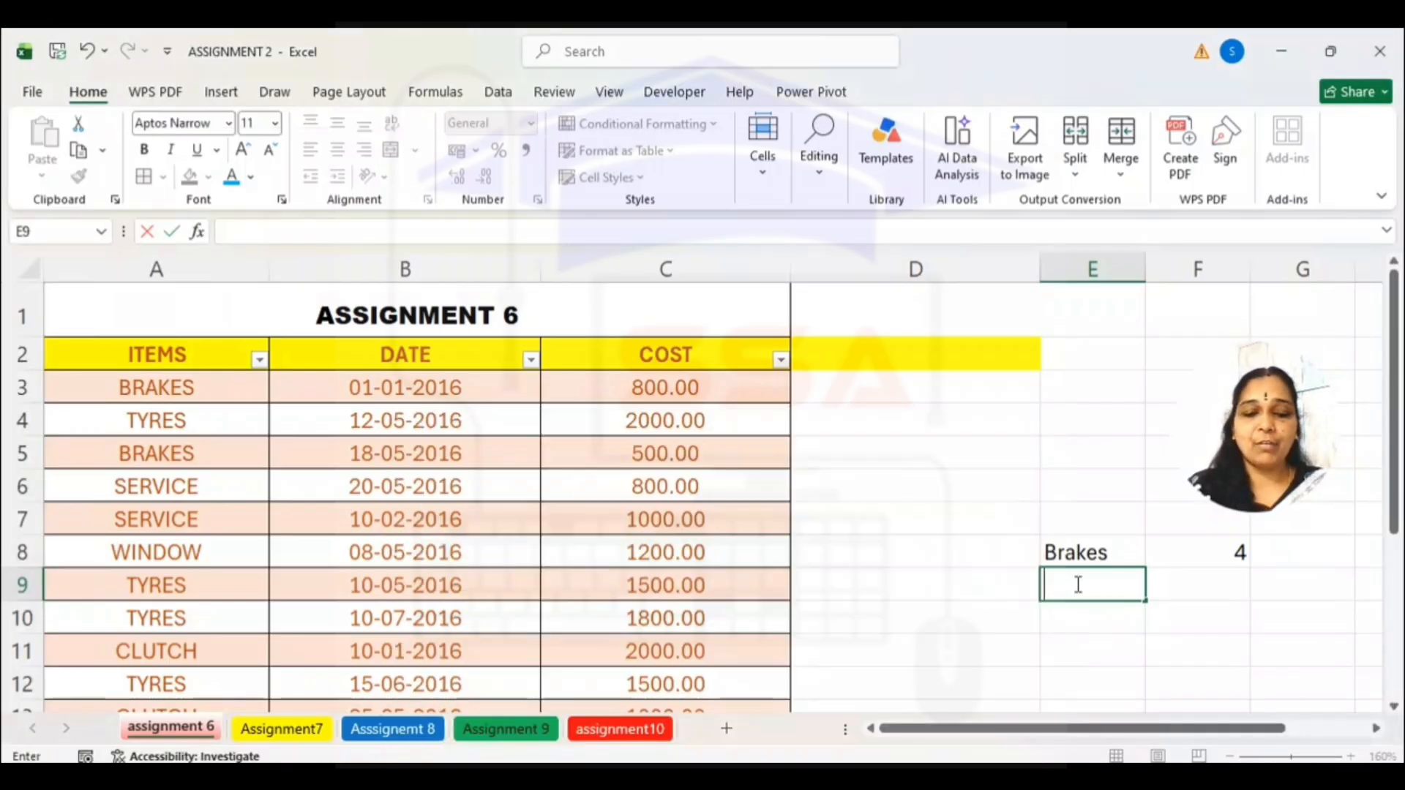
type("Windows")
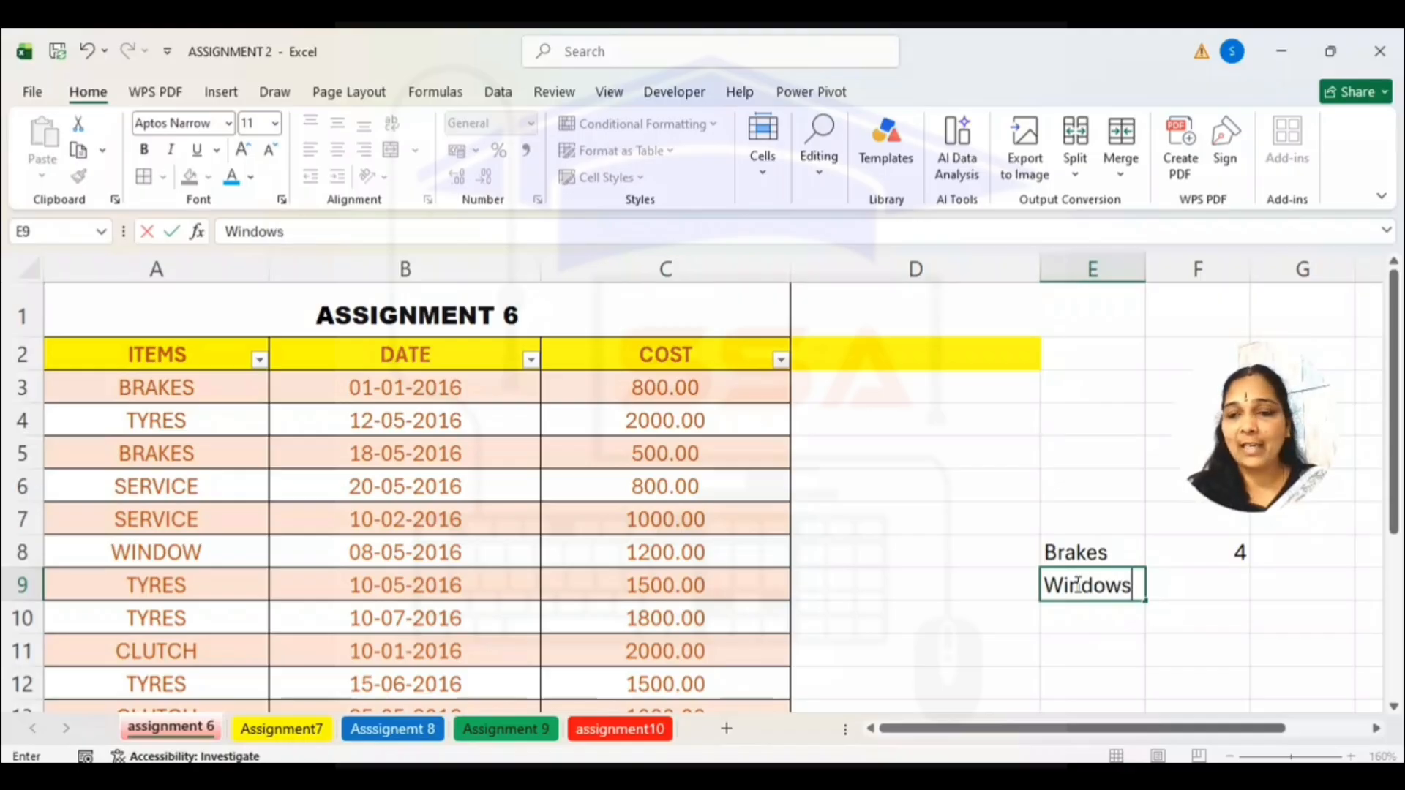
Count the WINDOW items in cell F9 with =COUNTIF(A3:A18,A17)
left_click(1225, 587)
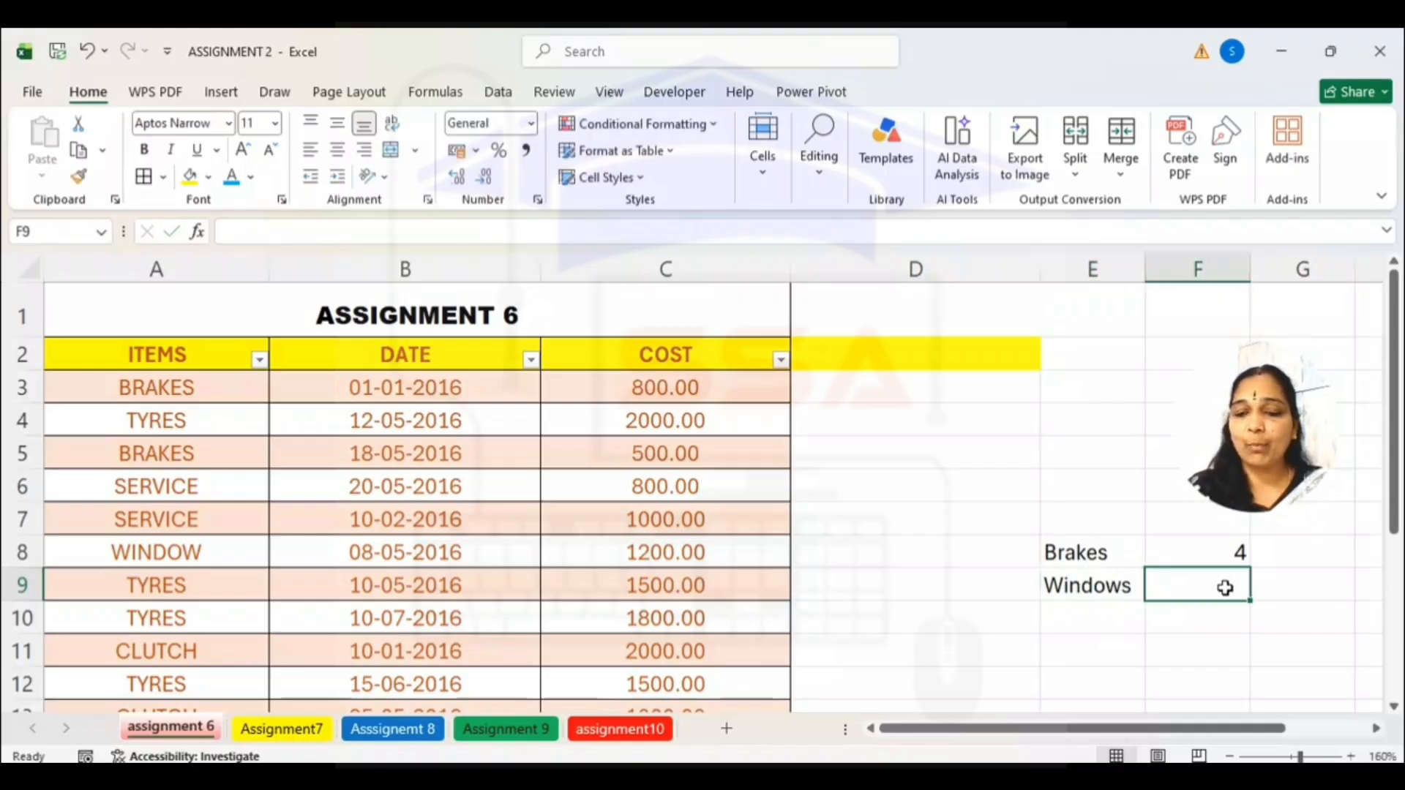
type("=countif(")
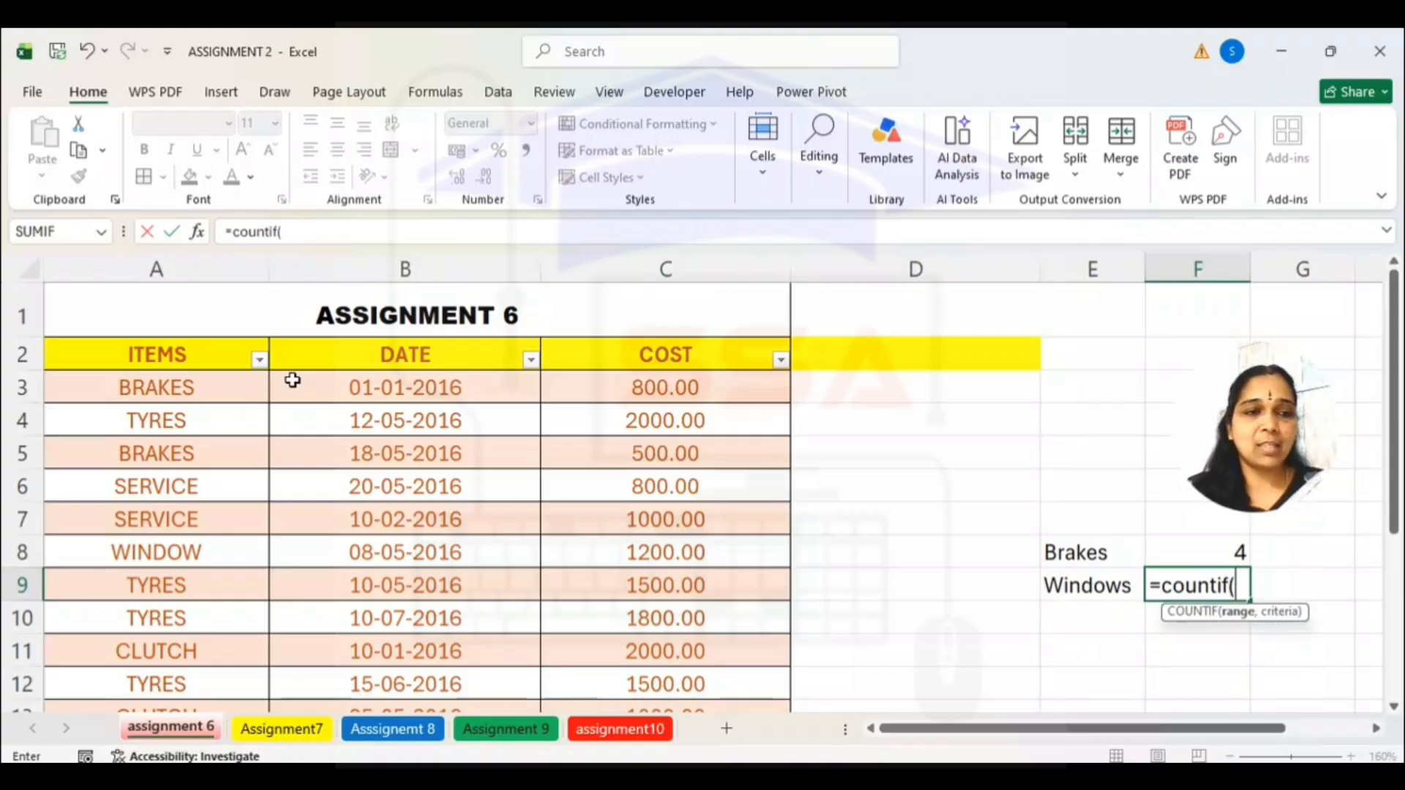
left_click_drag(223, 385, 241, 680)
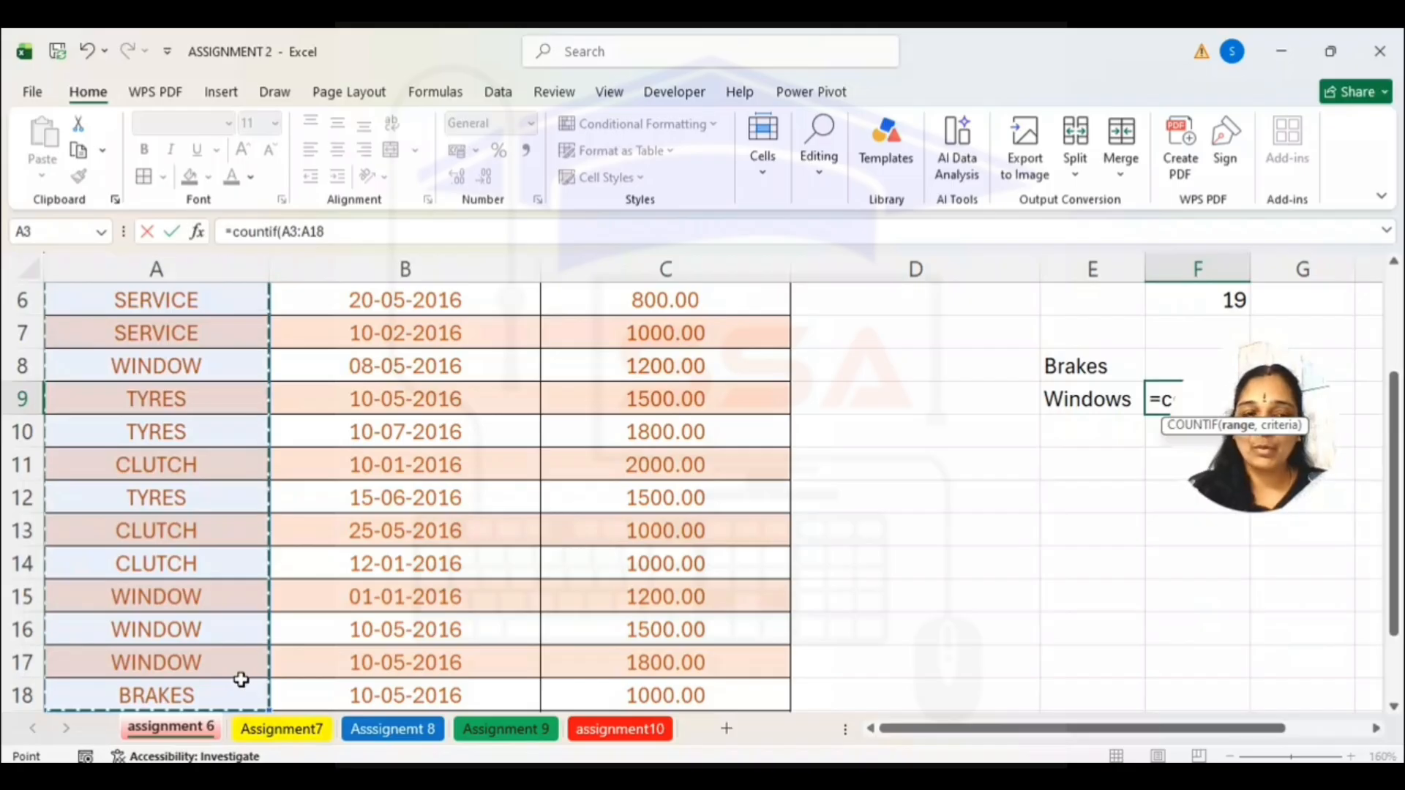
type(",")
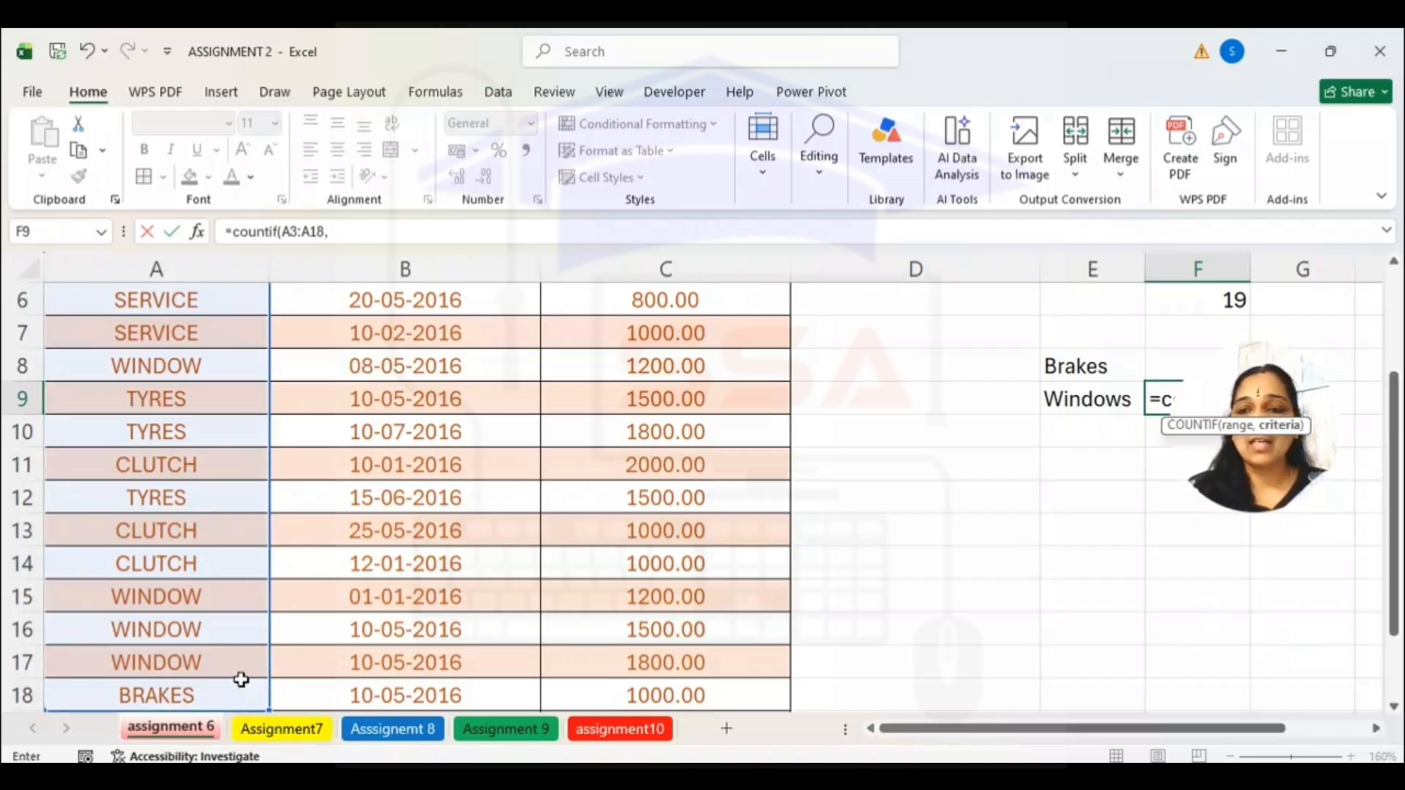
left_click(190, 653)
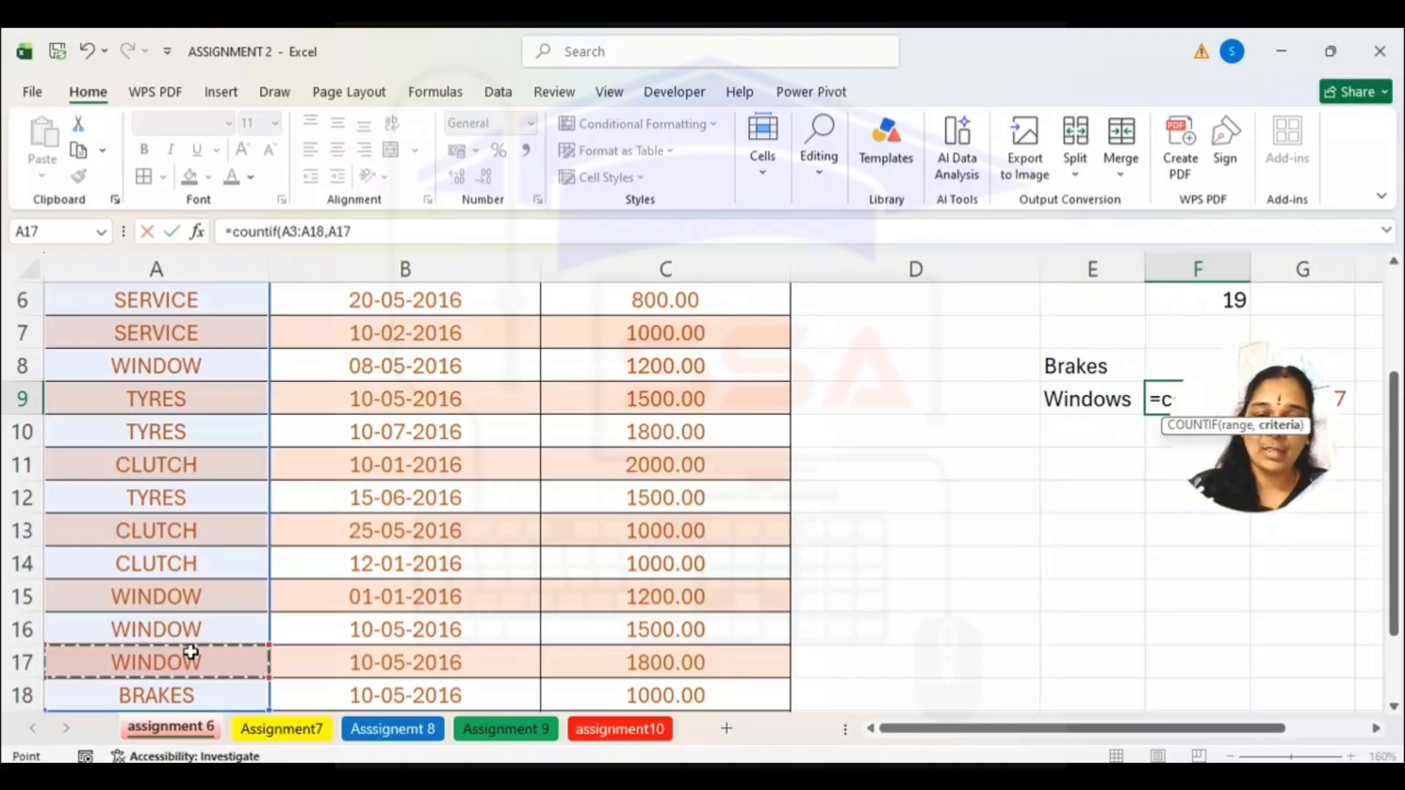
type(")")
key("Return")
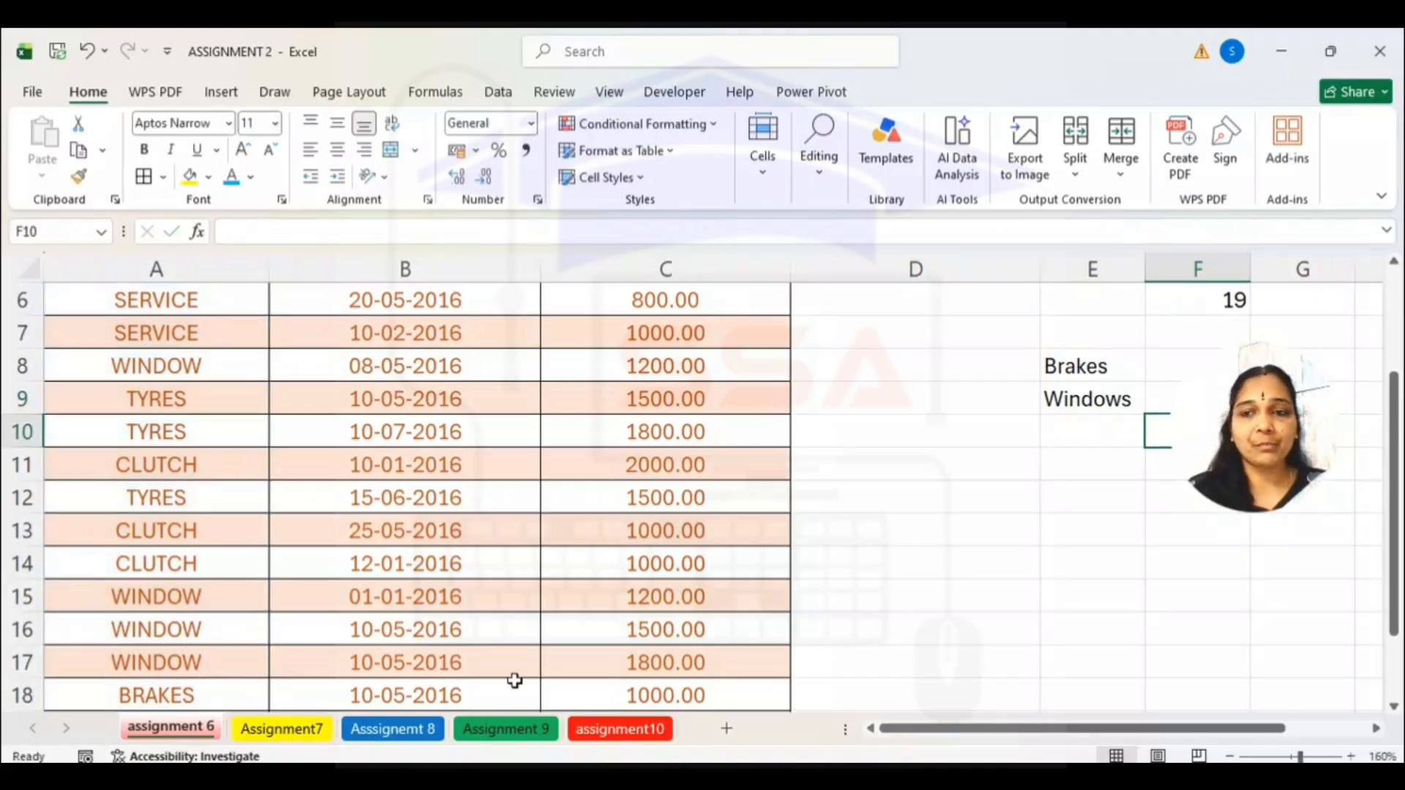
left_click_drag(1202, 426, 1223, 205)
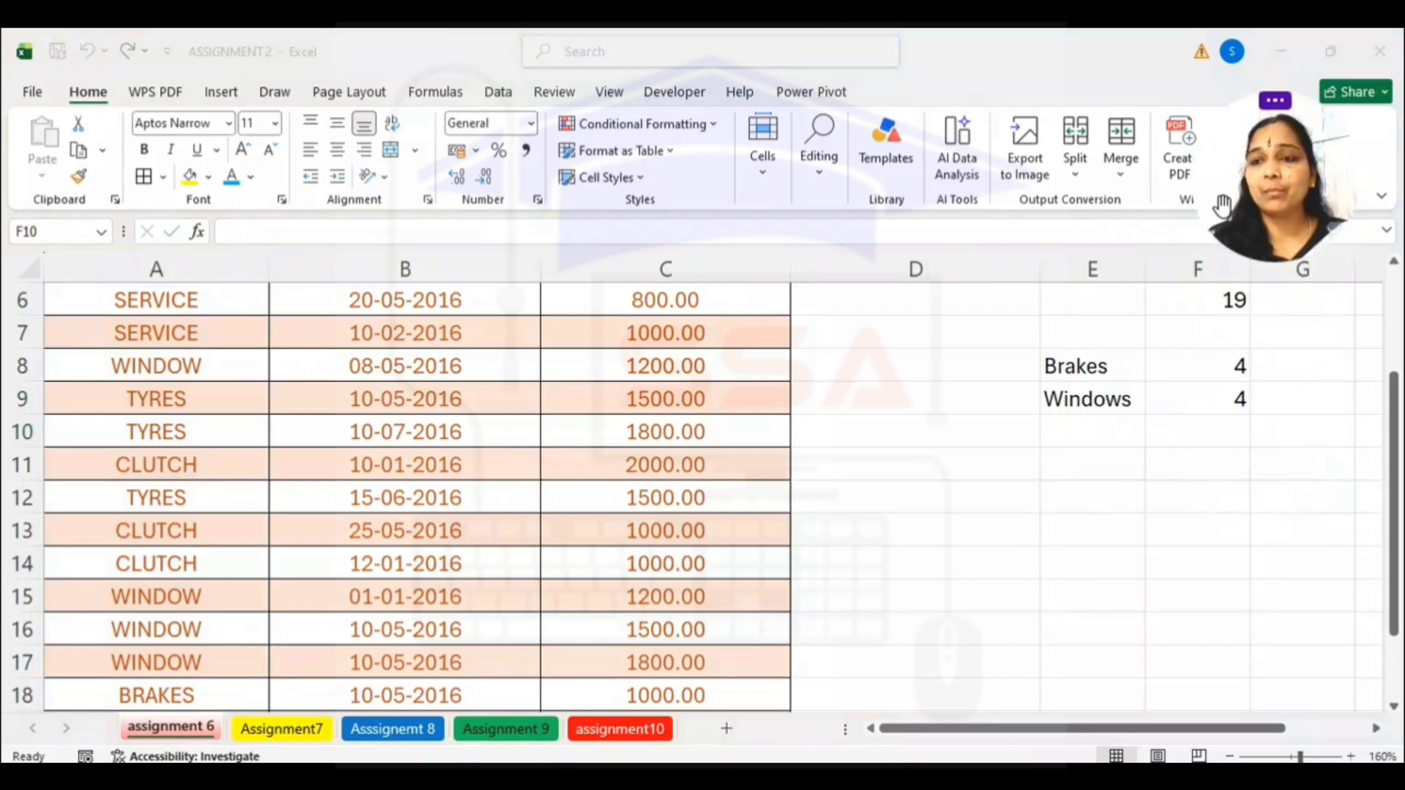
Label cell E10 "Tyres" and count the TYRES items in cell F10 with =COUNTIF(A3:A18,A4)
left_click(1069, 430)
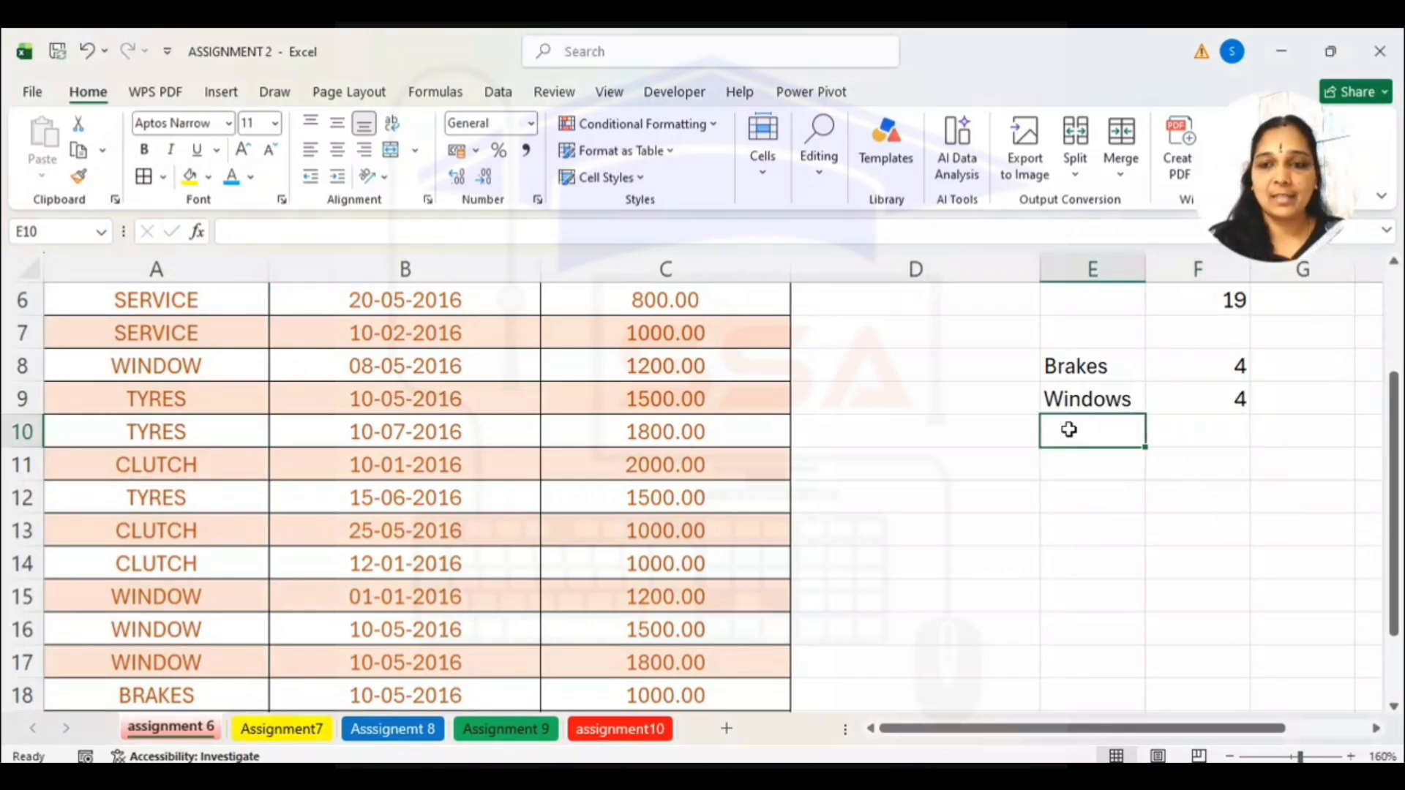
type("Tyres")
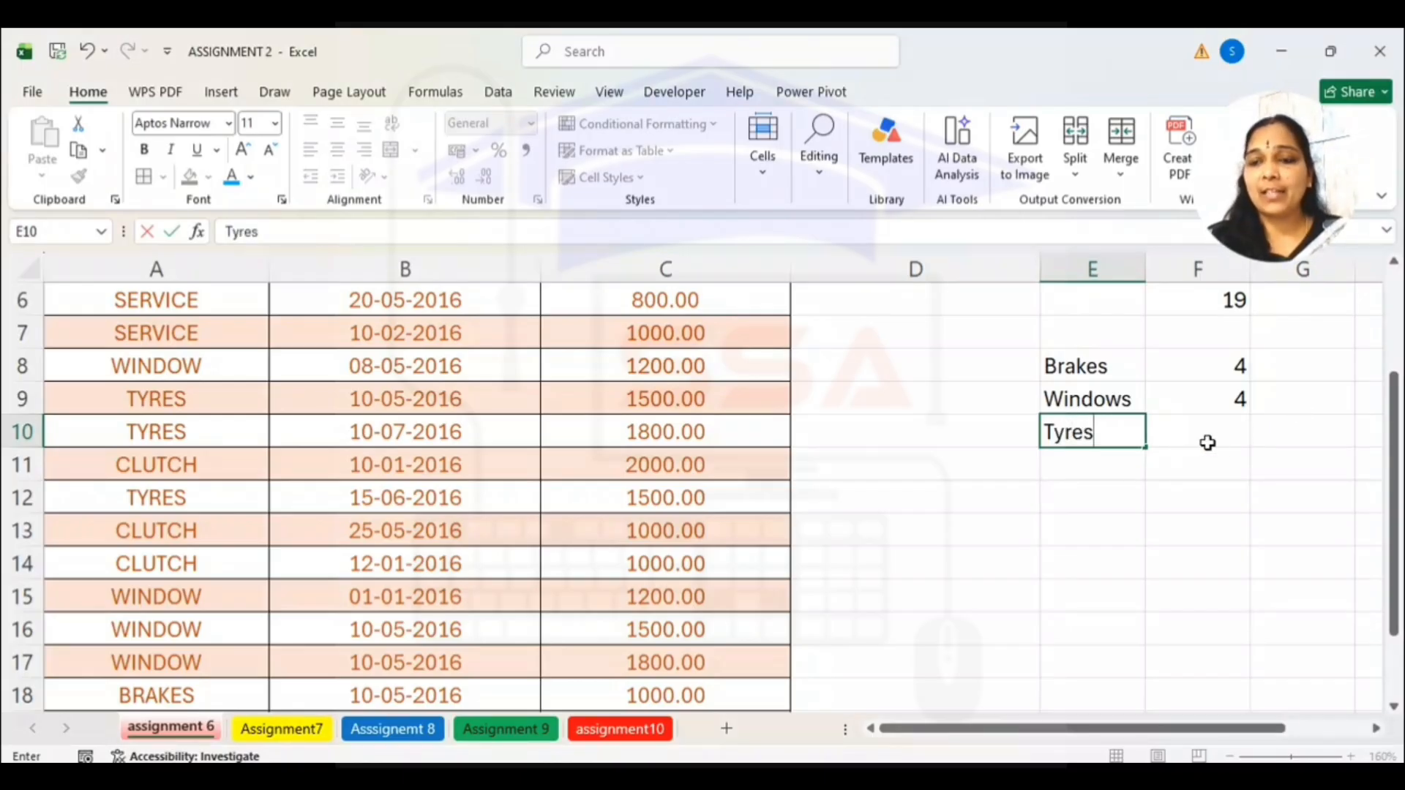
left_click(1208, 442)
type("=co")
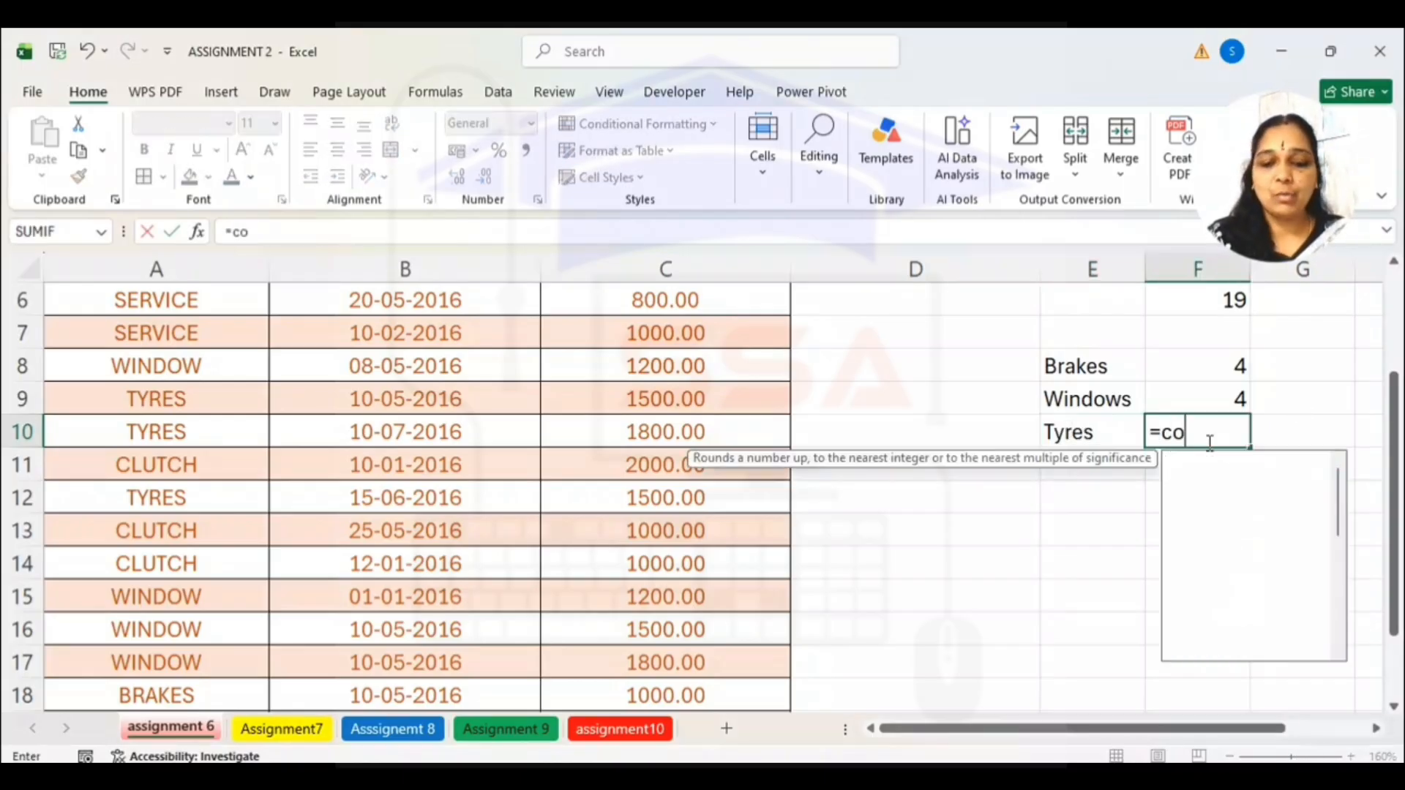
type("untif(")
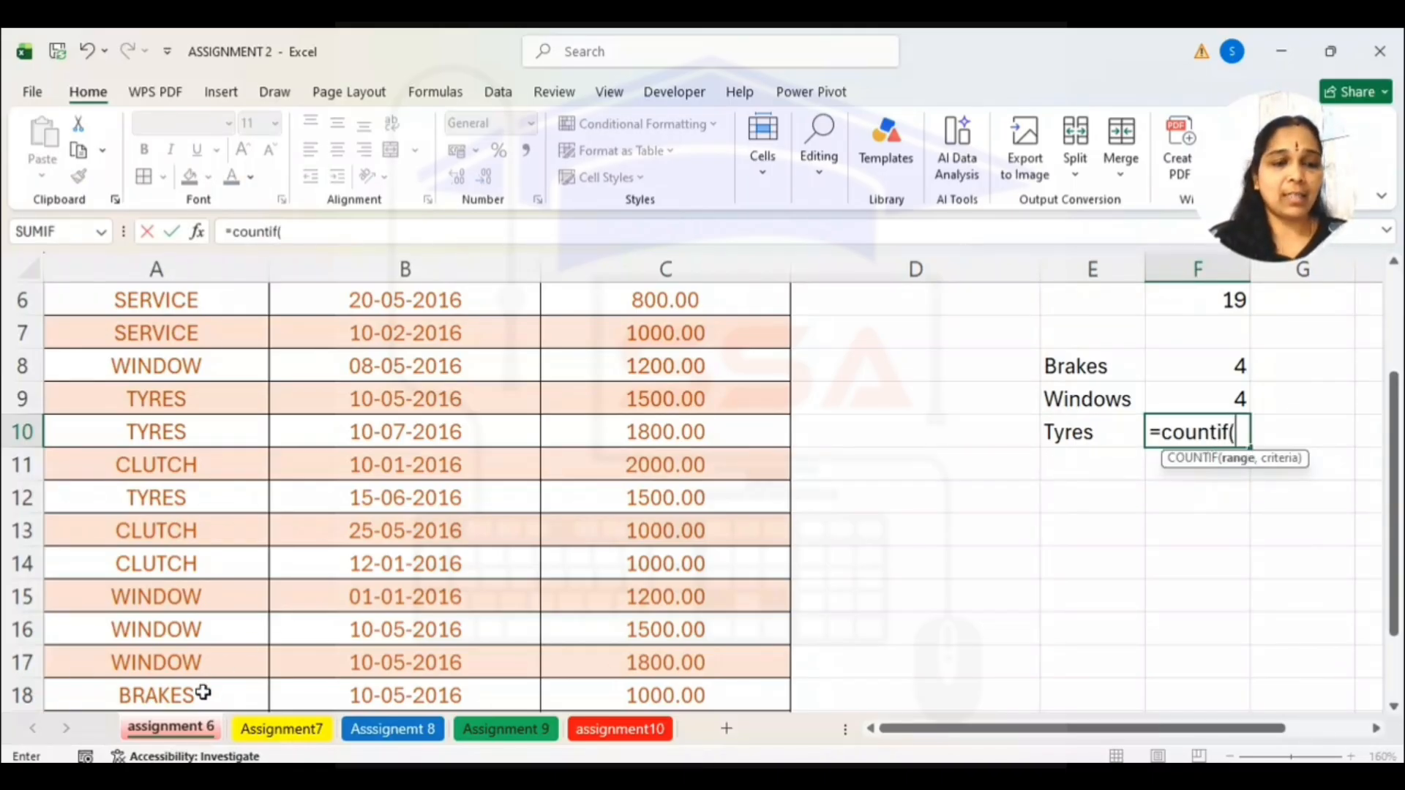
left_click_drag(206, 688, 196, 391)
type(",")
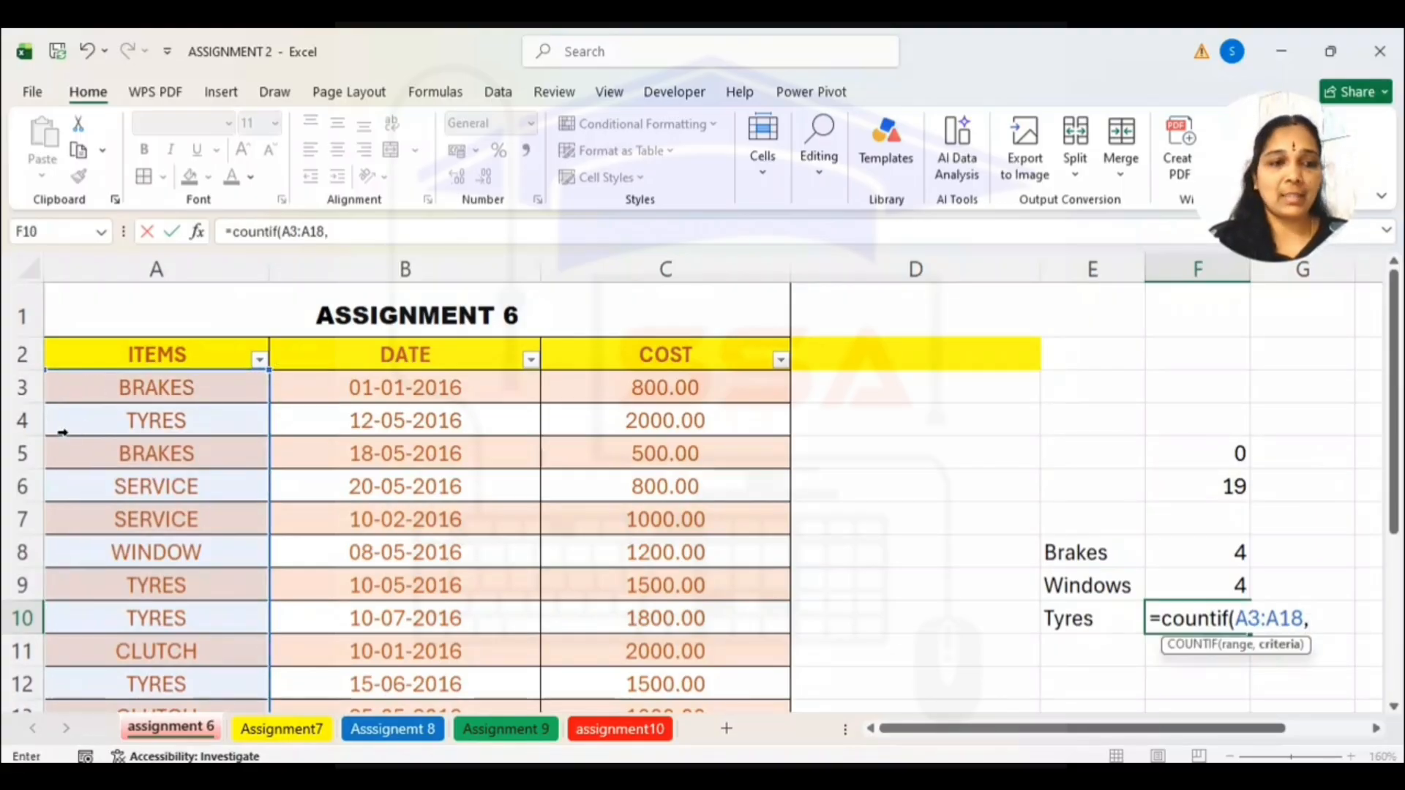
left_click(116, 419)
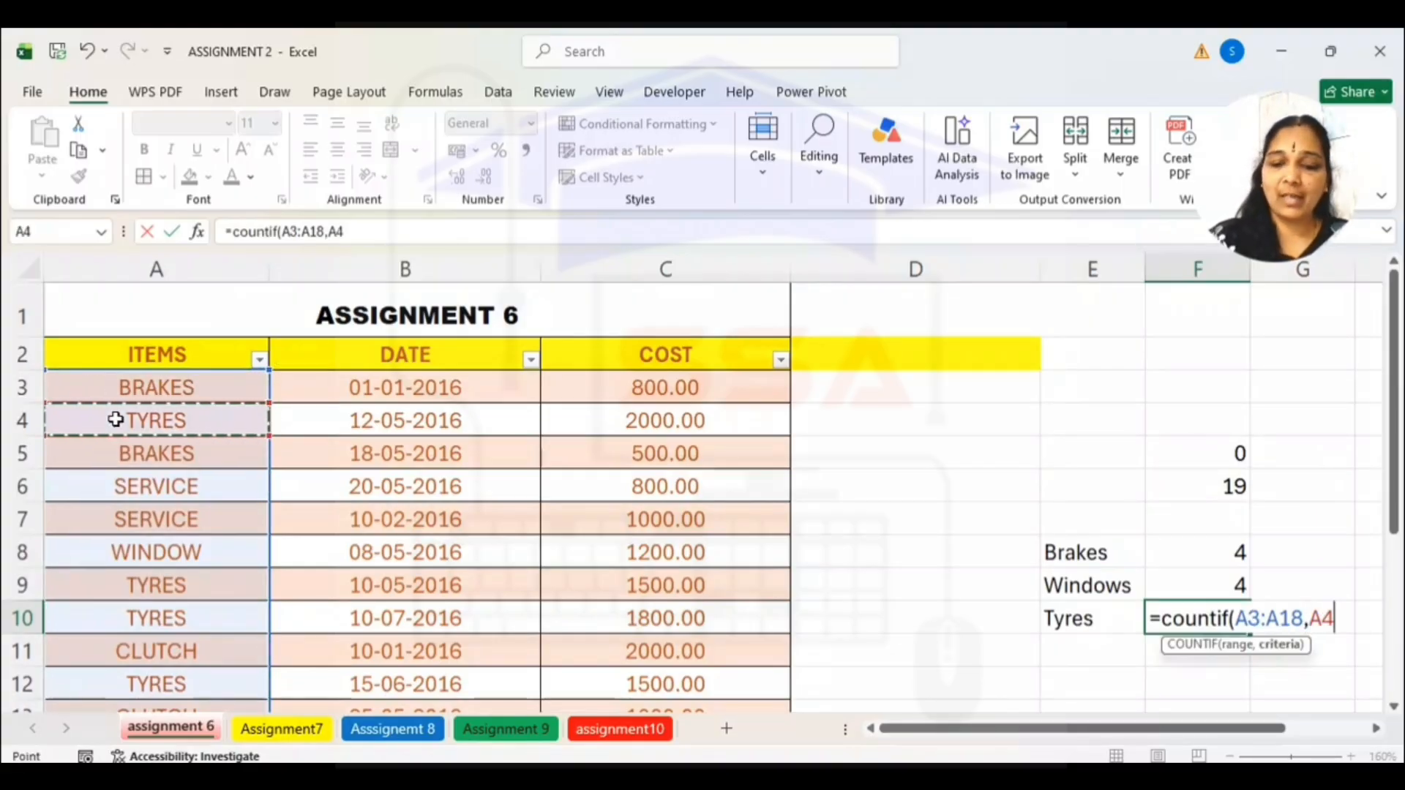
type(")")
key("Return")
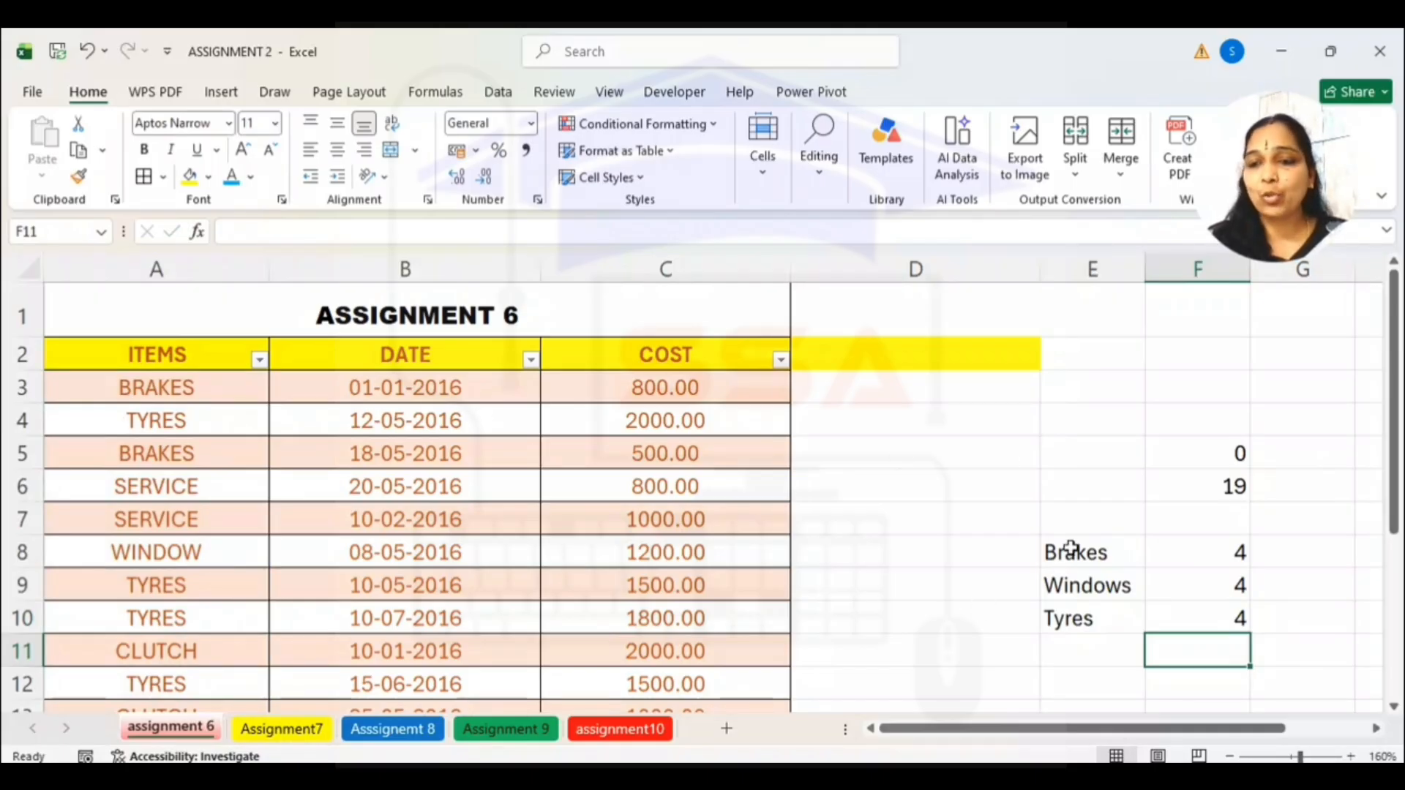
Select the Brakes, Windows and Tyres counts, read the Assignment 6 questions in Notepad and switch back to Excel
left_click_drag(1067, 549, 1269, 635)
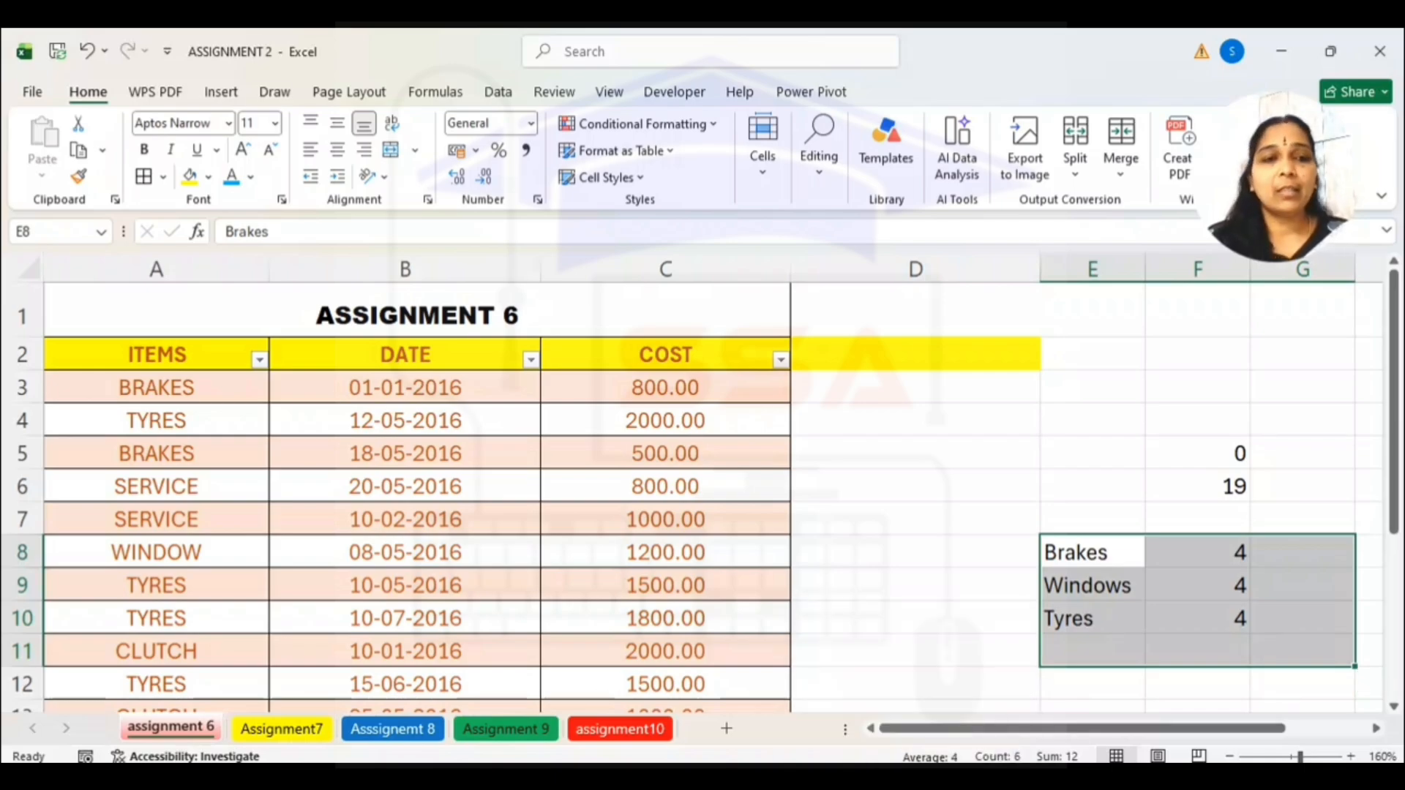
key("alt+Tab")
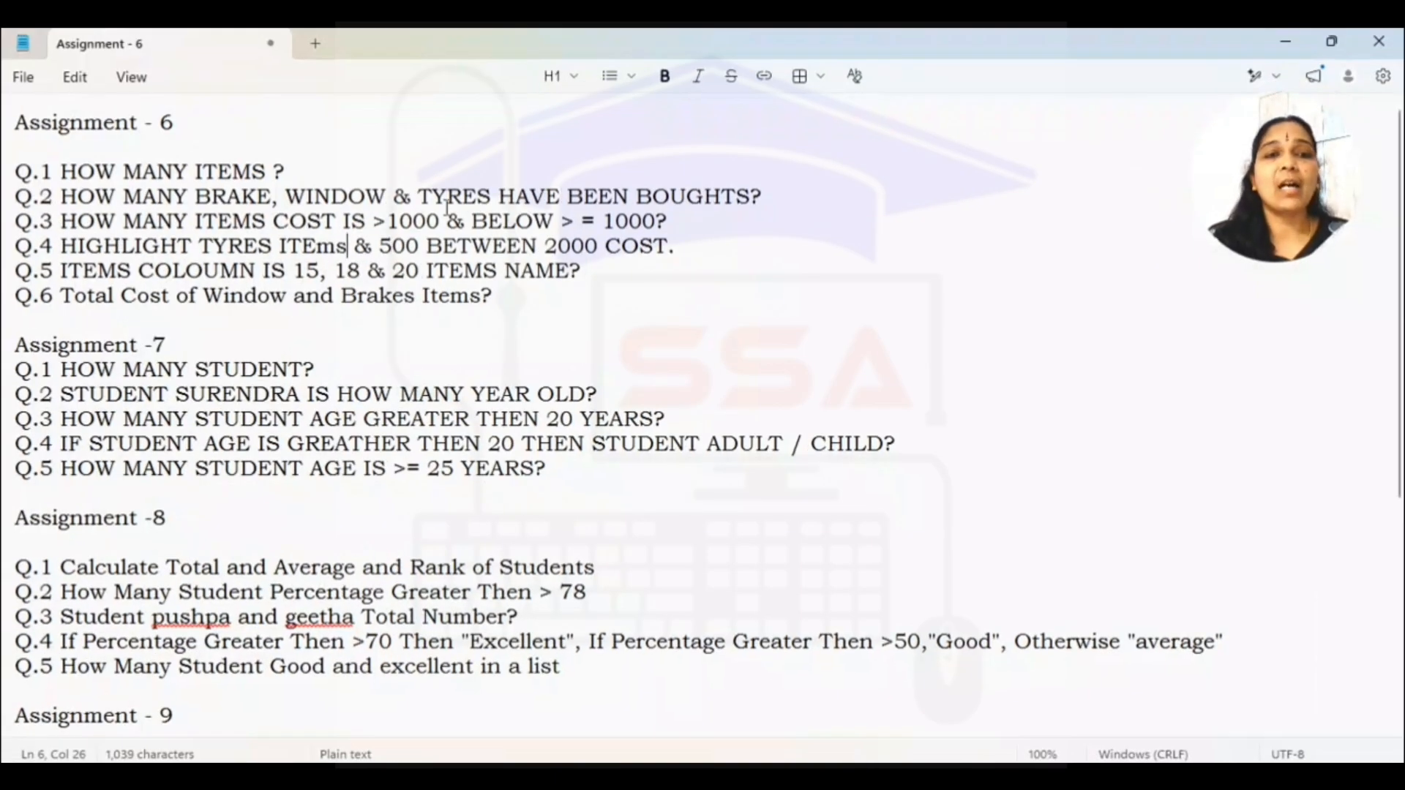
left_click(770, 201)
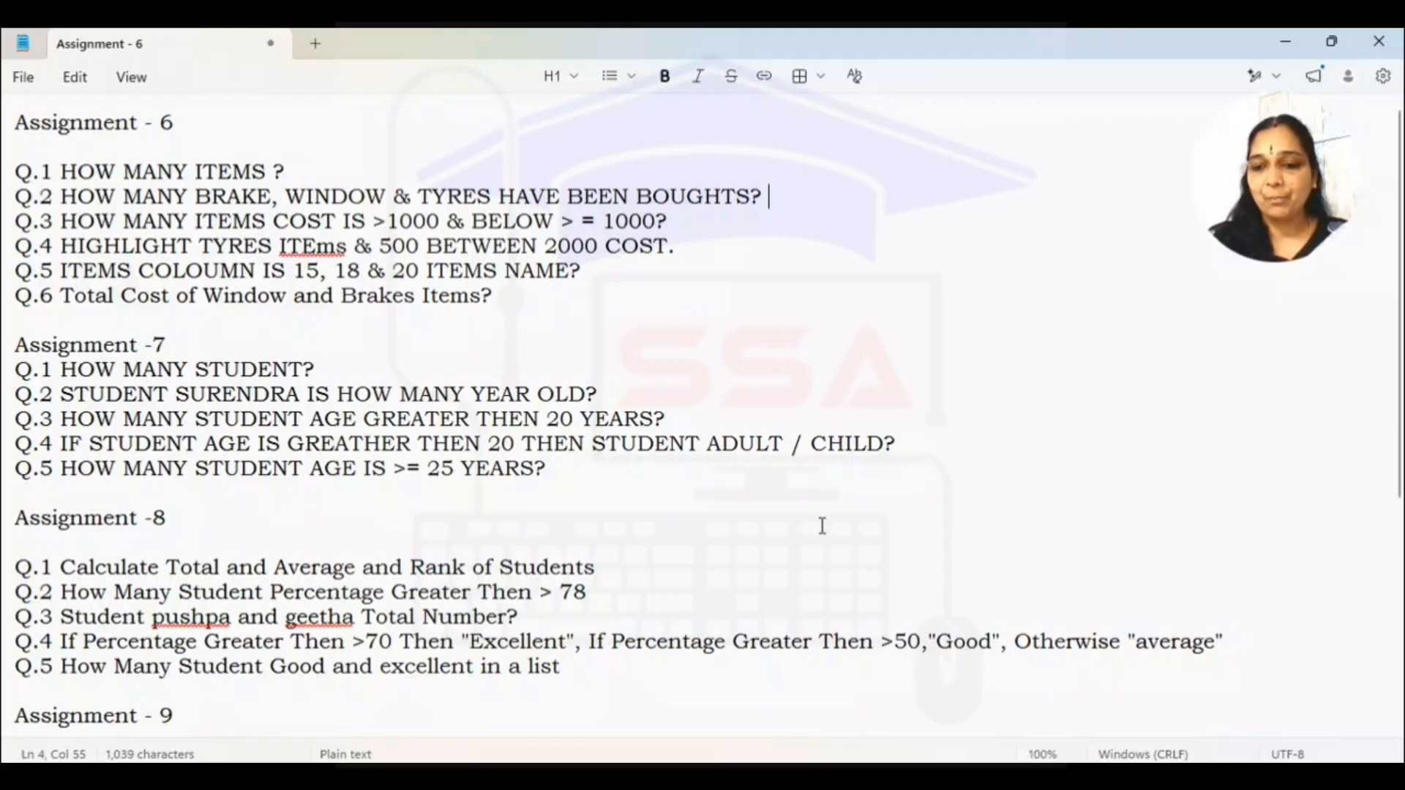
mouse_move(867, 777)
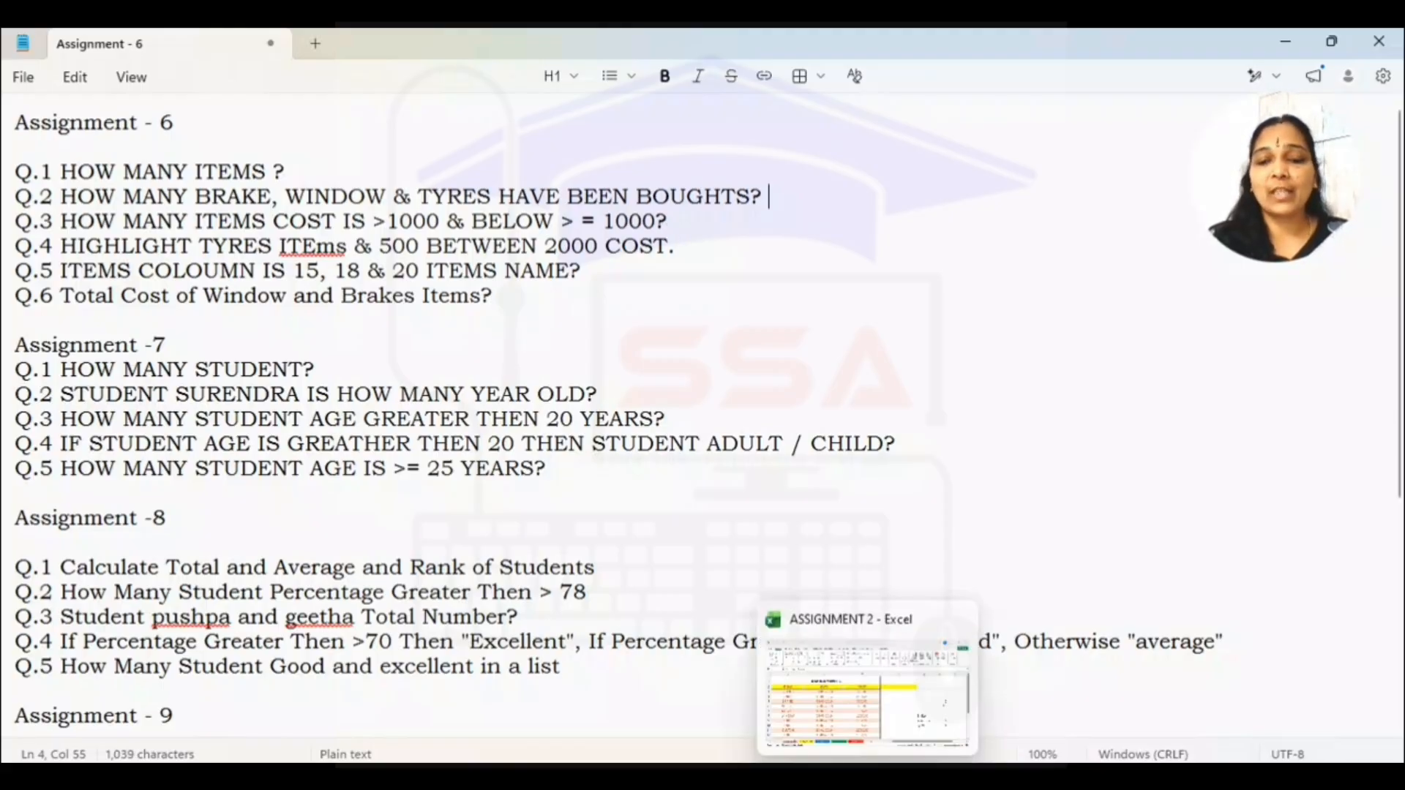
left_click(868, 695)
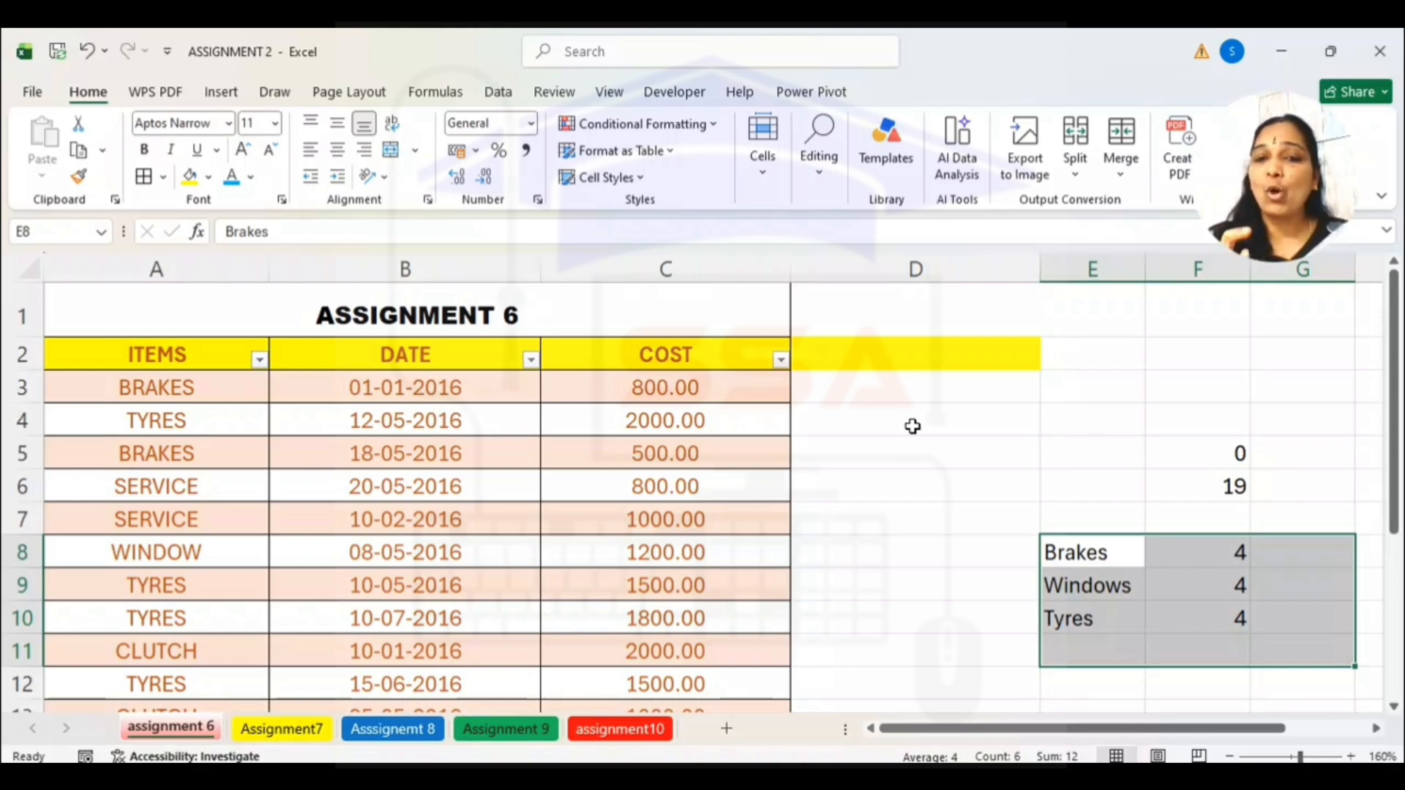
Overwrite the Brakes label in cell E8 with the formula =G
type("=")
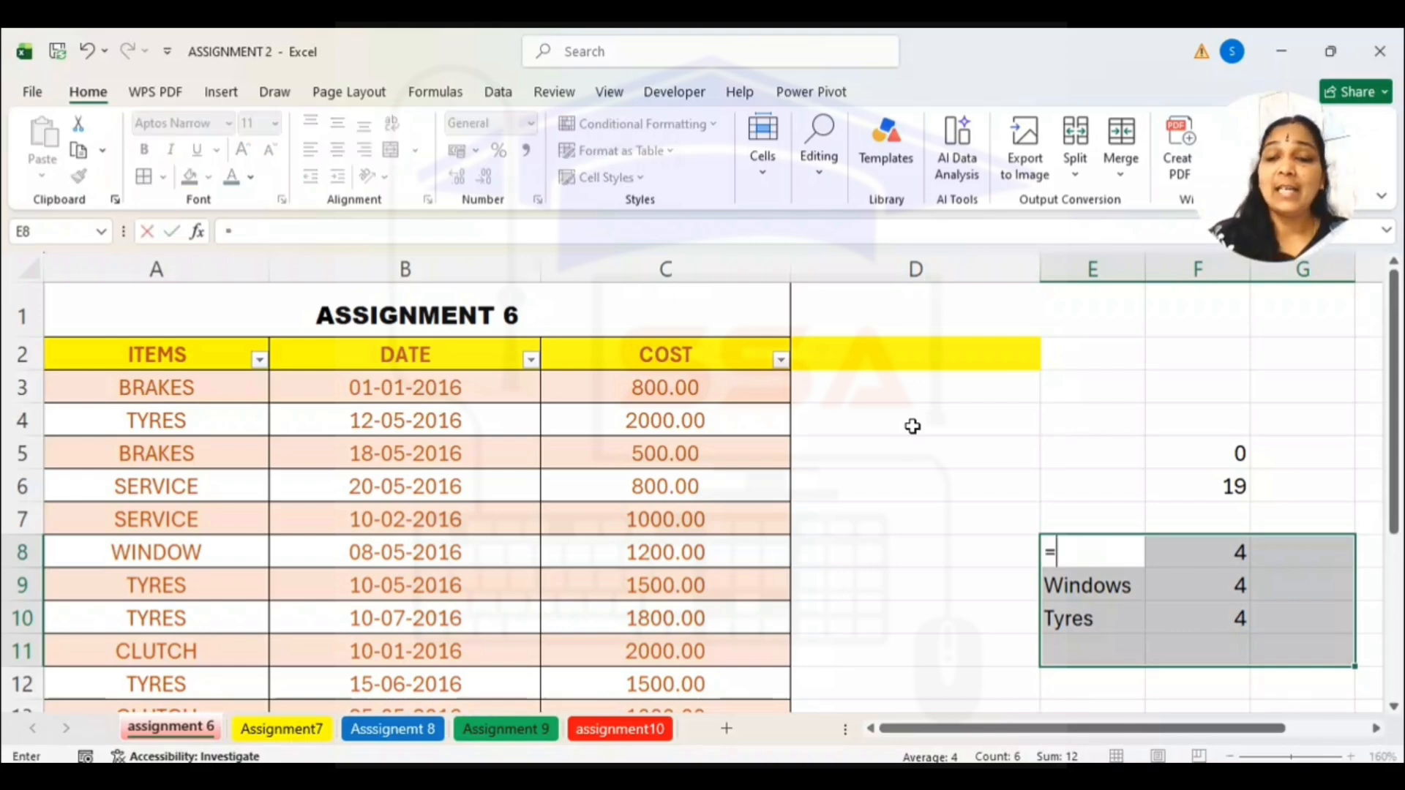
left_click(1300, 586)
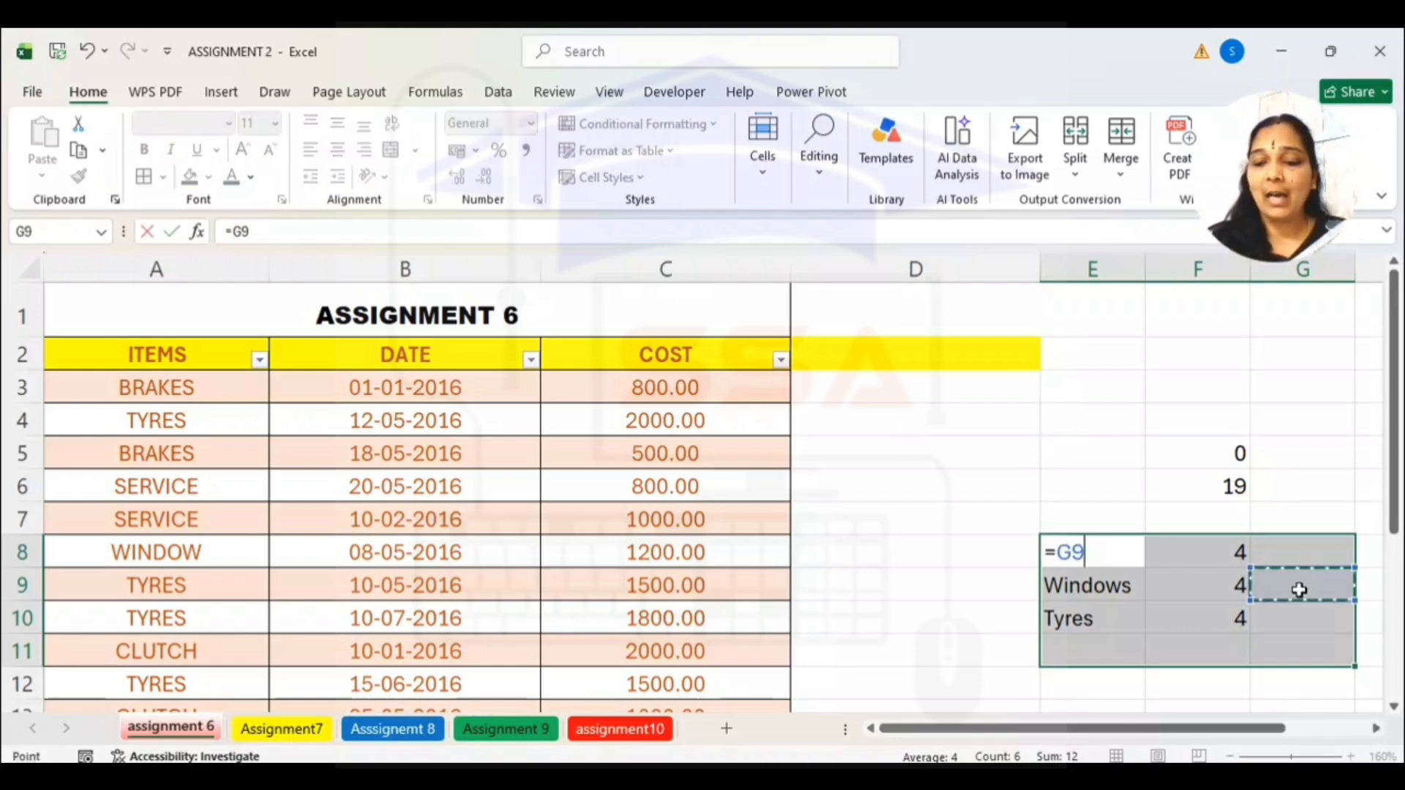
key("BackSpace")
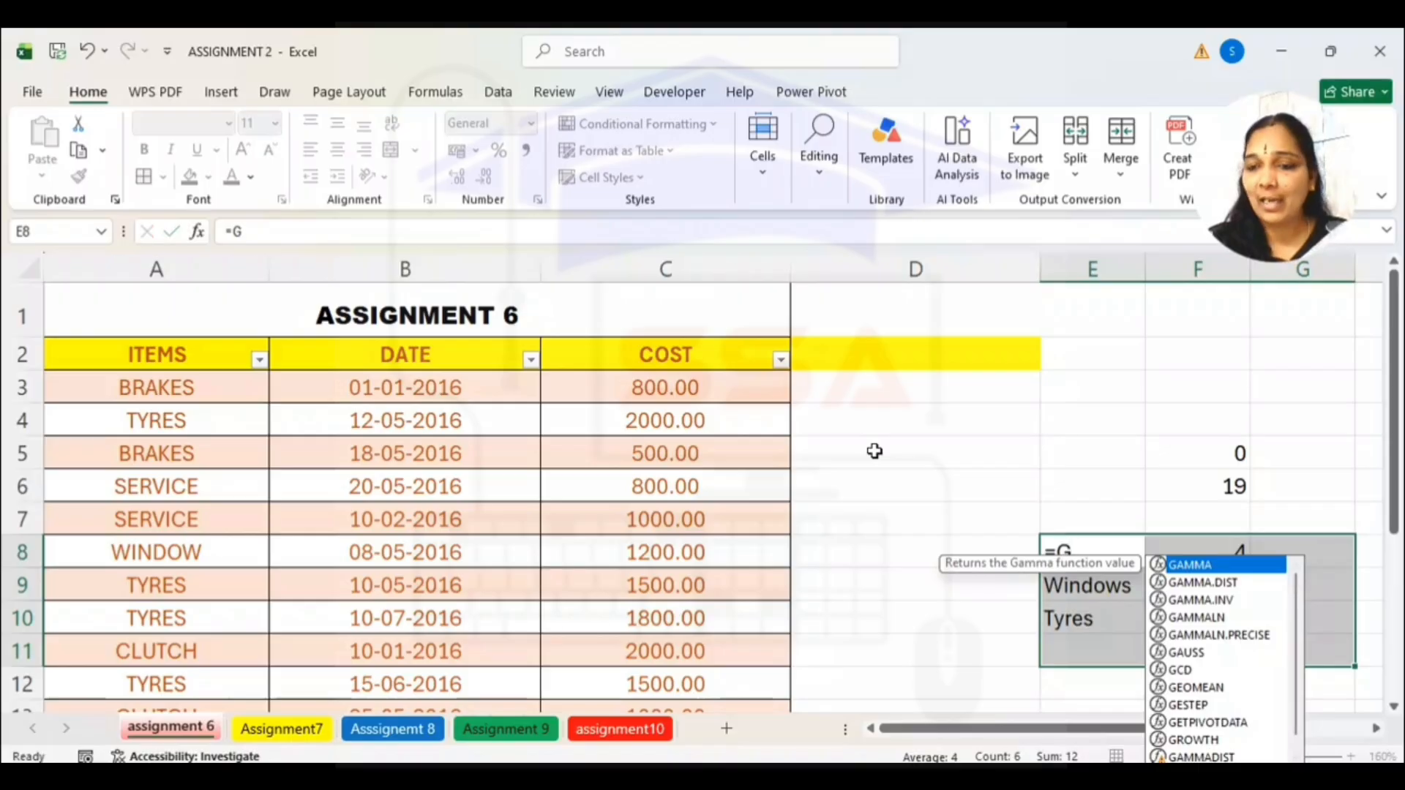
left_click(877, 451)
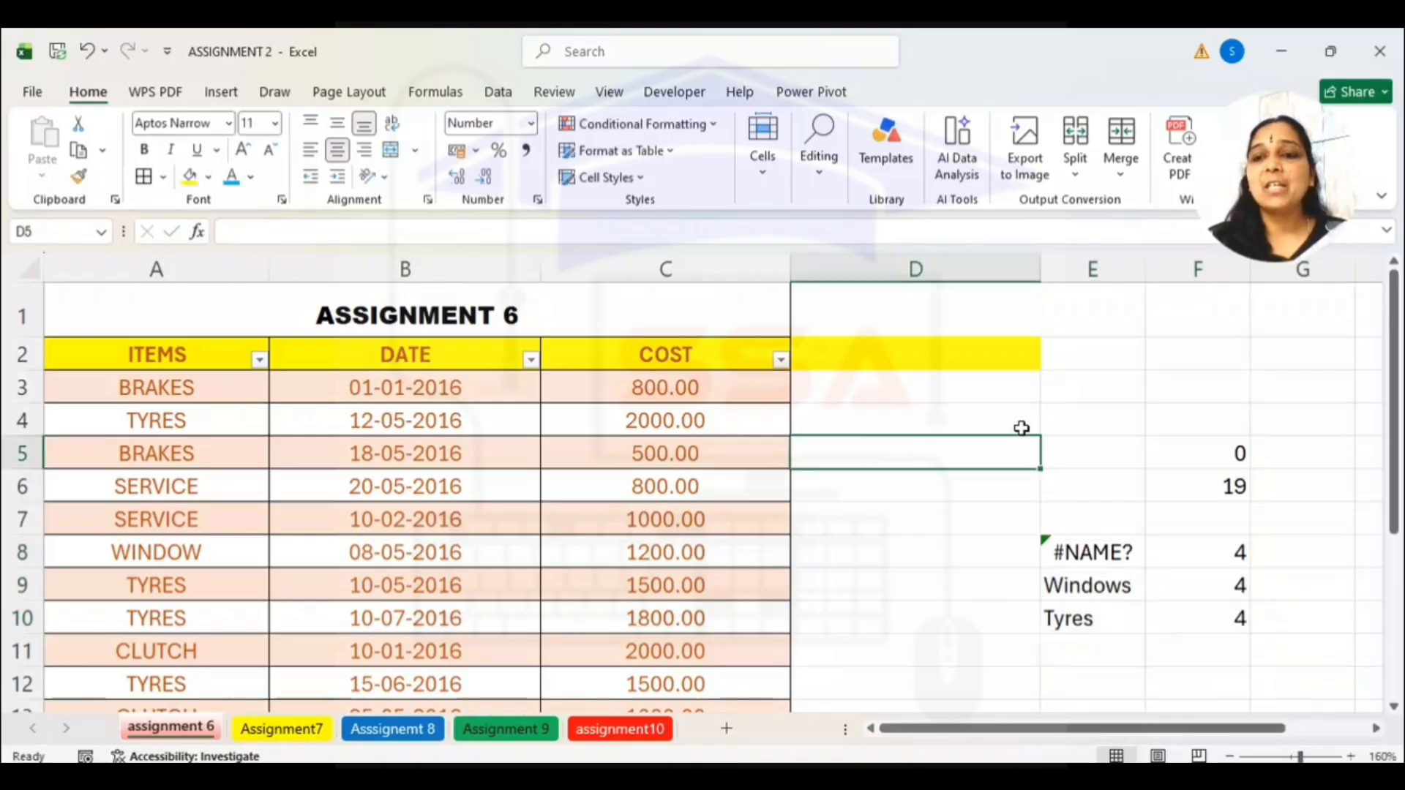
Label cell D21 "cost >1000" and cell D22 "cost<=1000" beside the end of the items table
left_click(1083, 417)
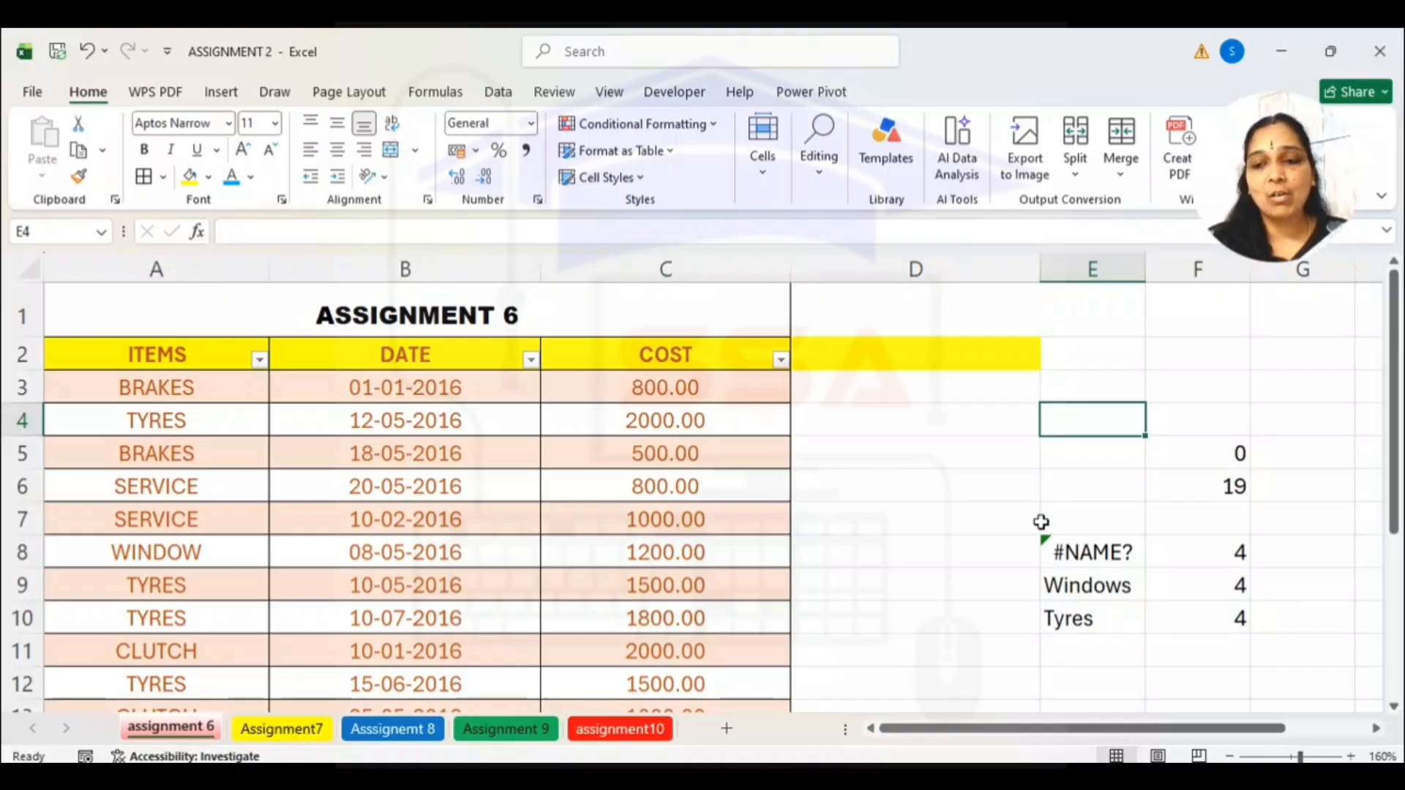
scroll(1057, 604, "down", 5)
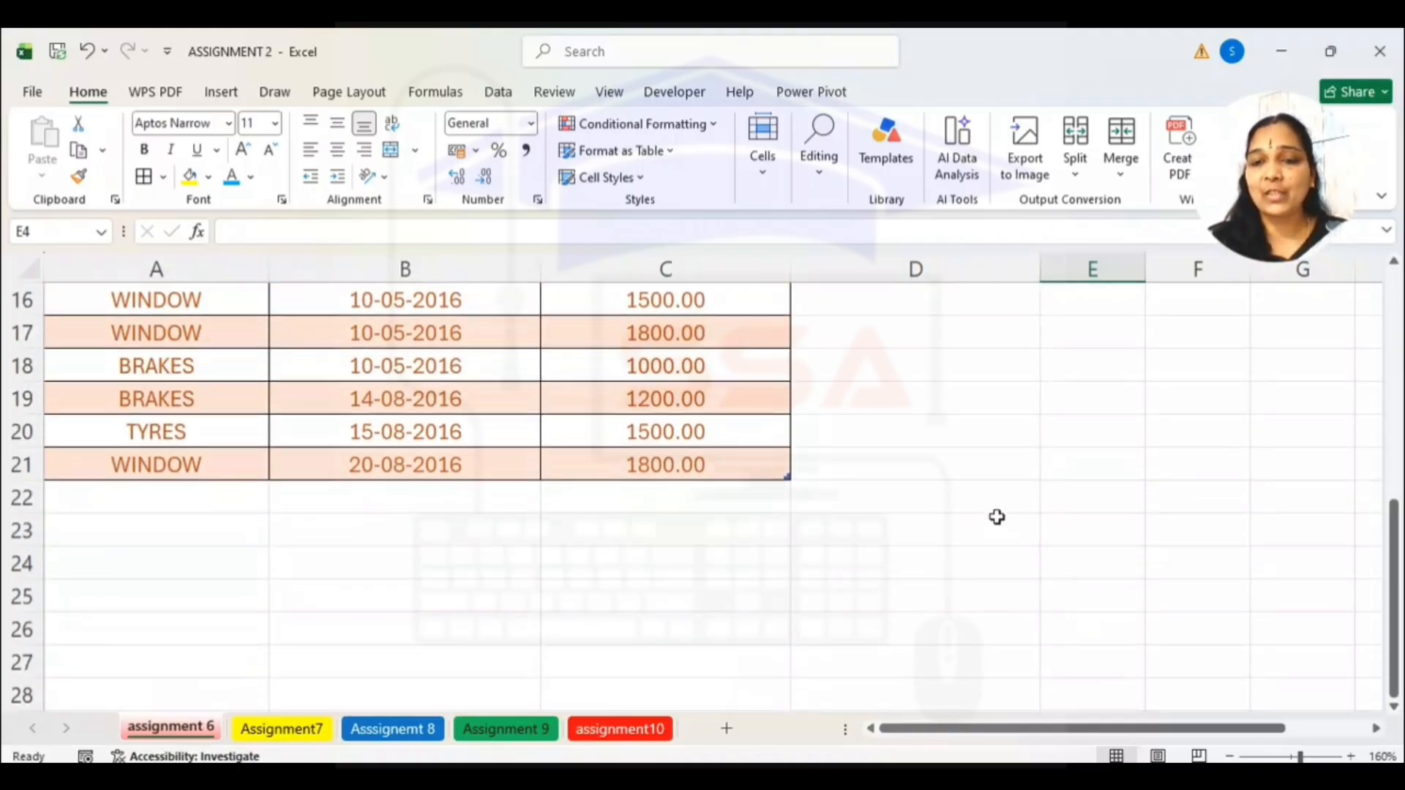
left_click(998, 469)
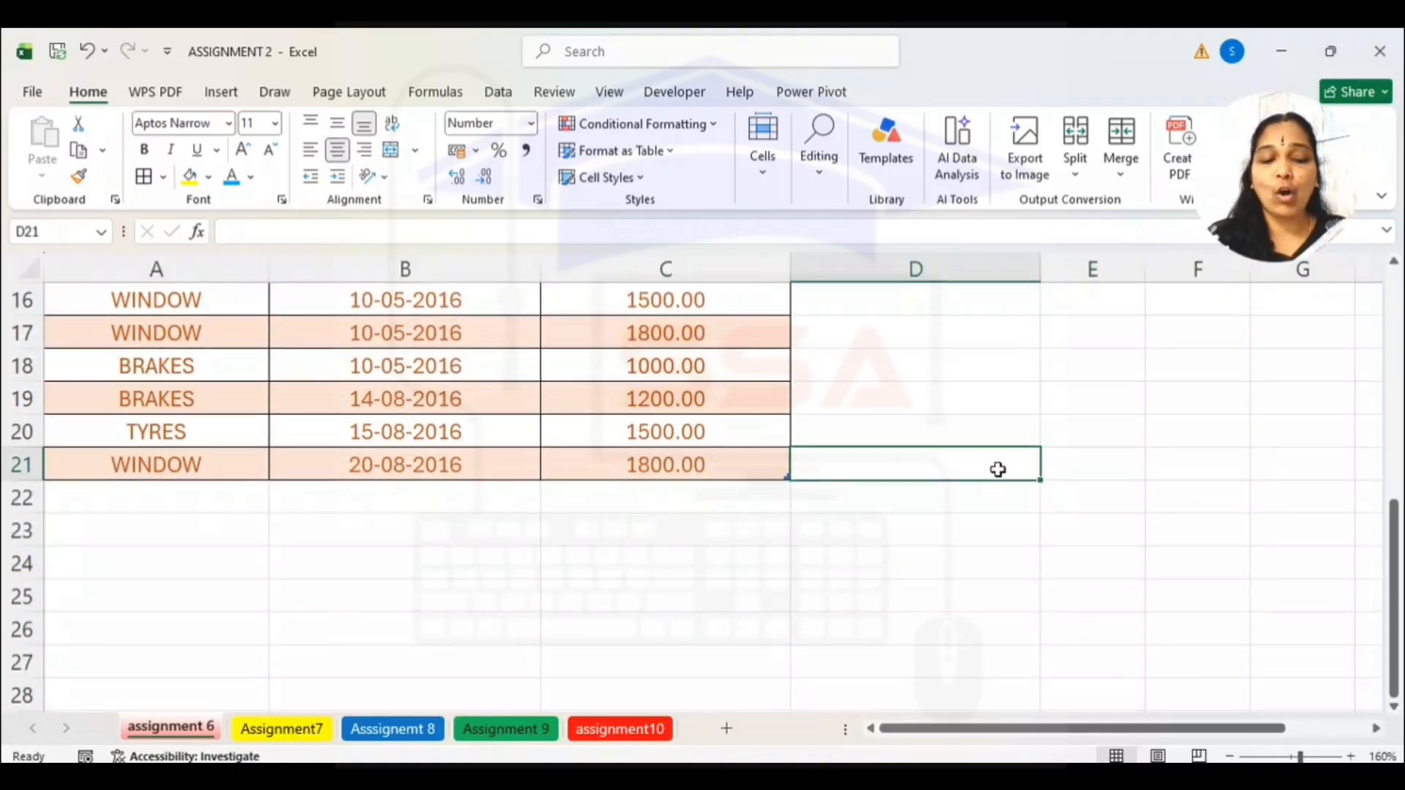
type("cos >")
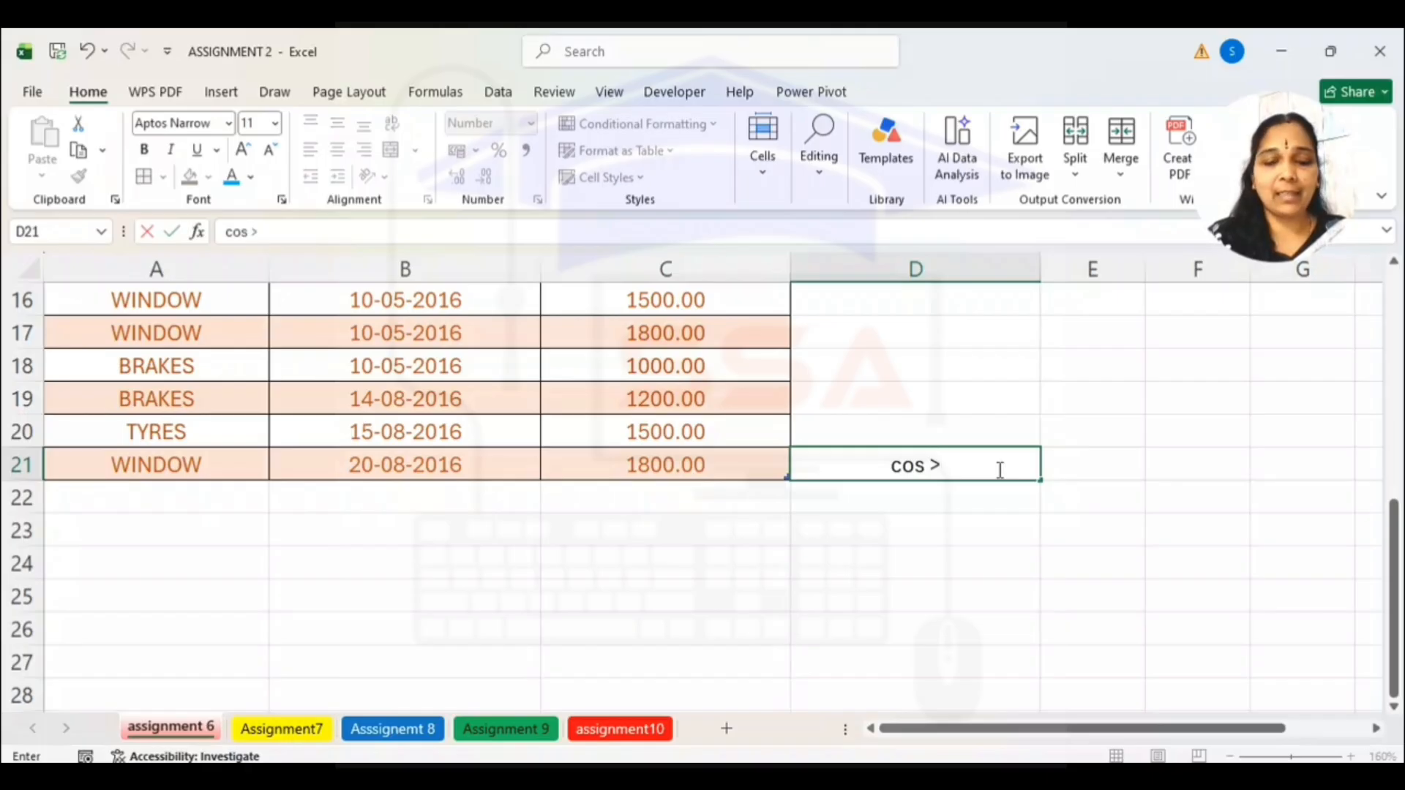
key("BackSpace")
key("BackSpace")
type("t >1000")
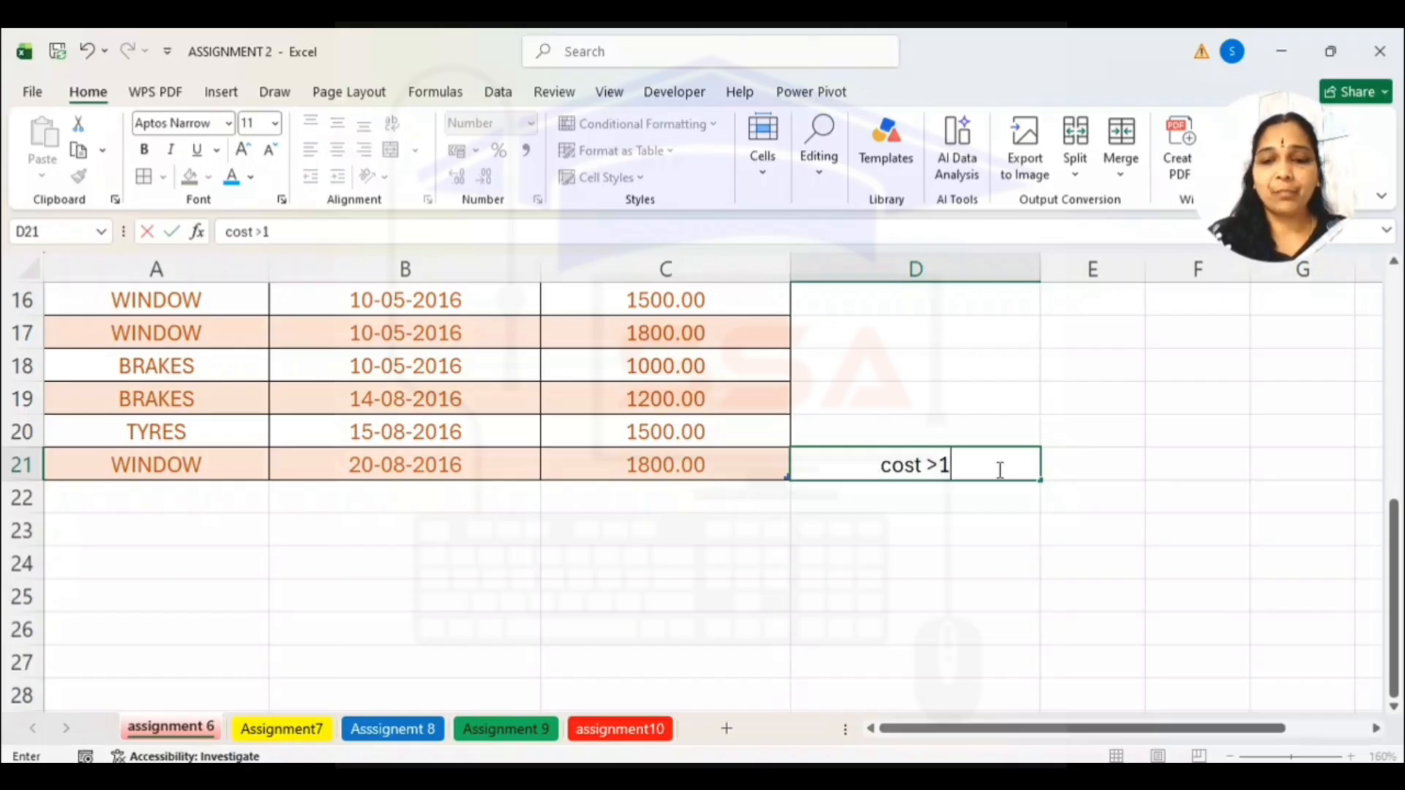
type("cost<")
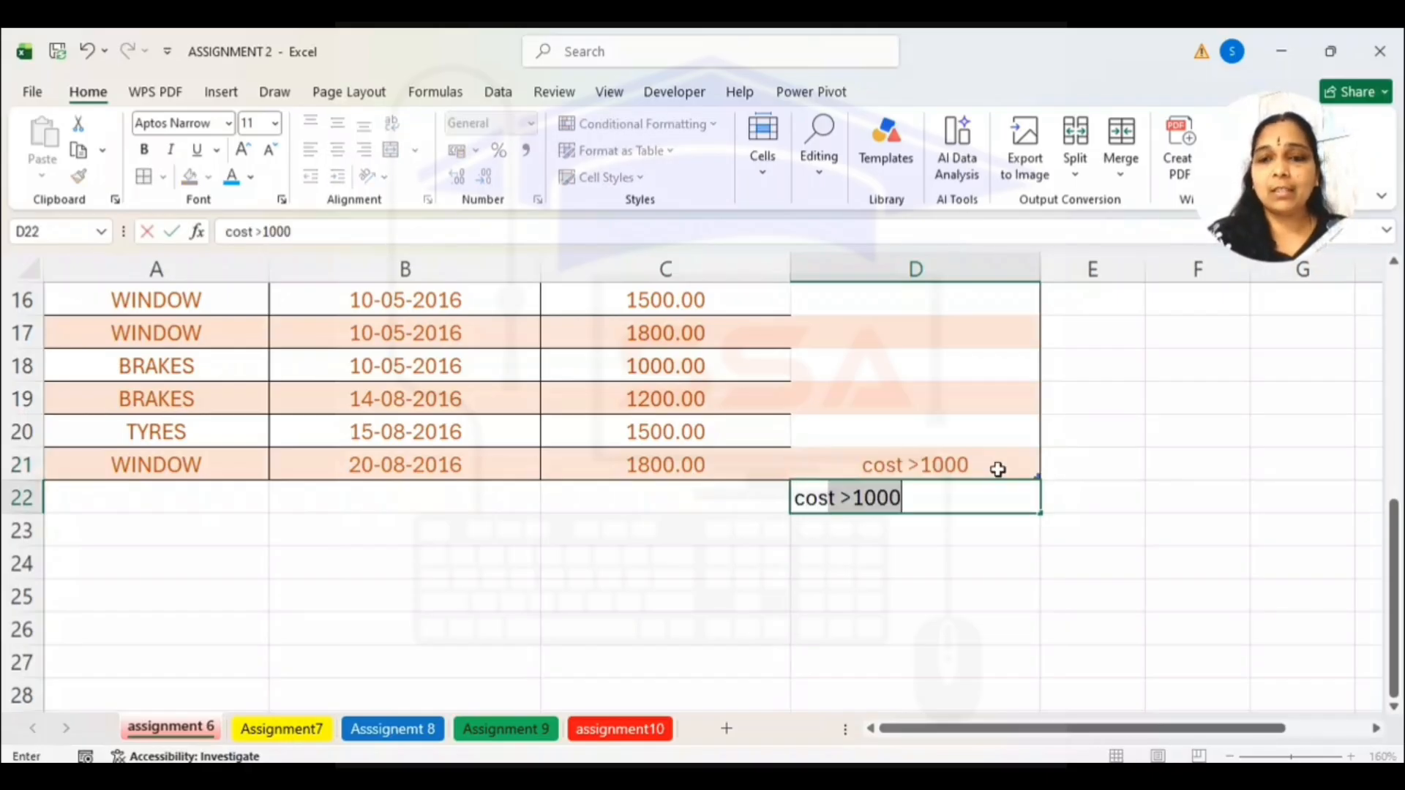
type("=1000")
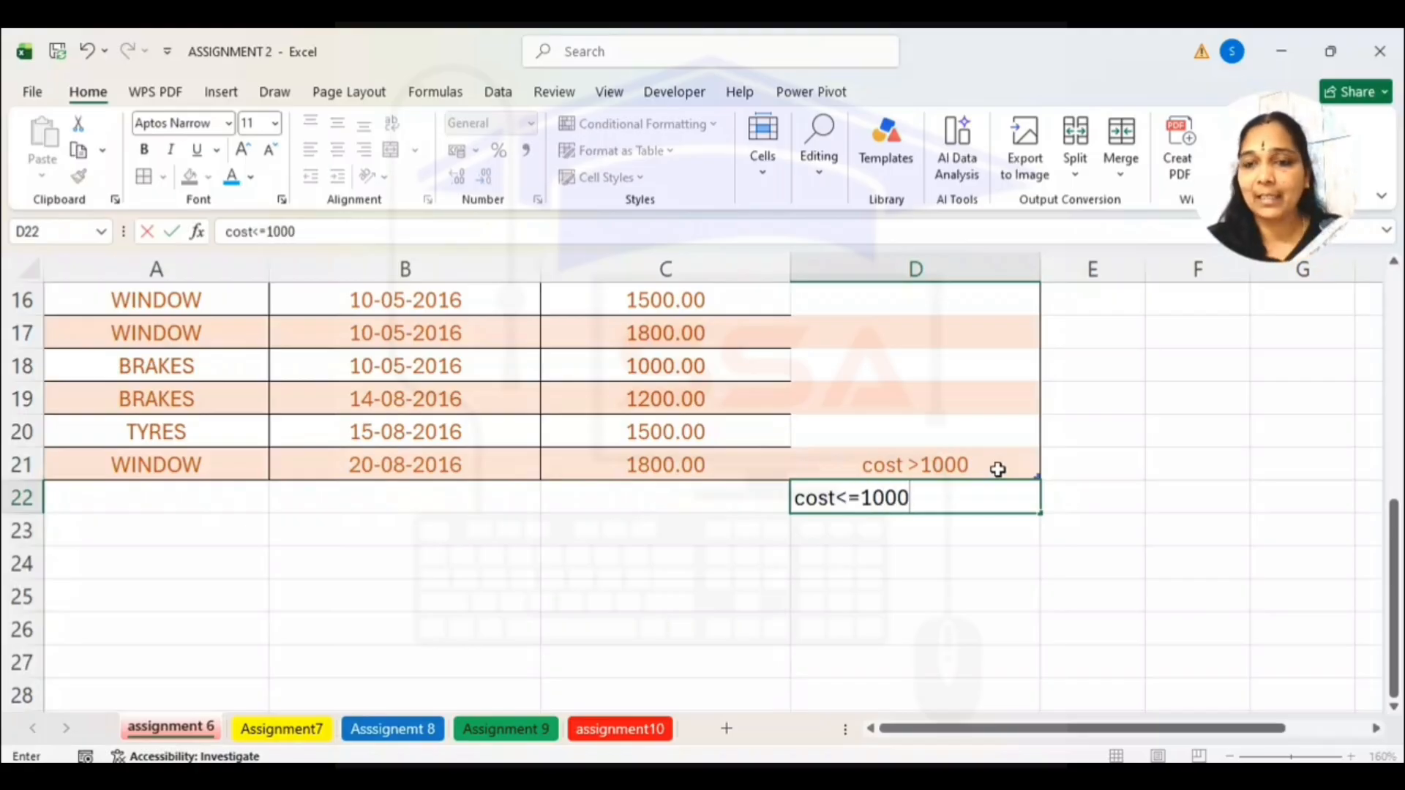
Try to count the costs in cell E21 with =COUNTIF(C3:C21,C8)
left_click(1080, 464)
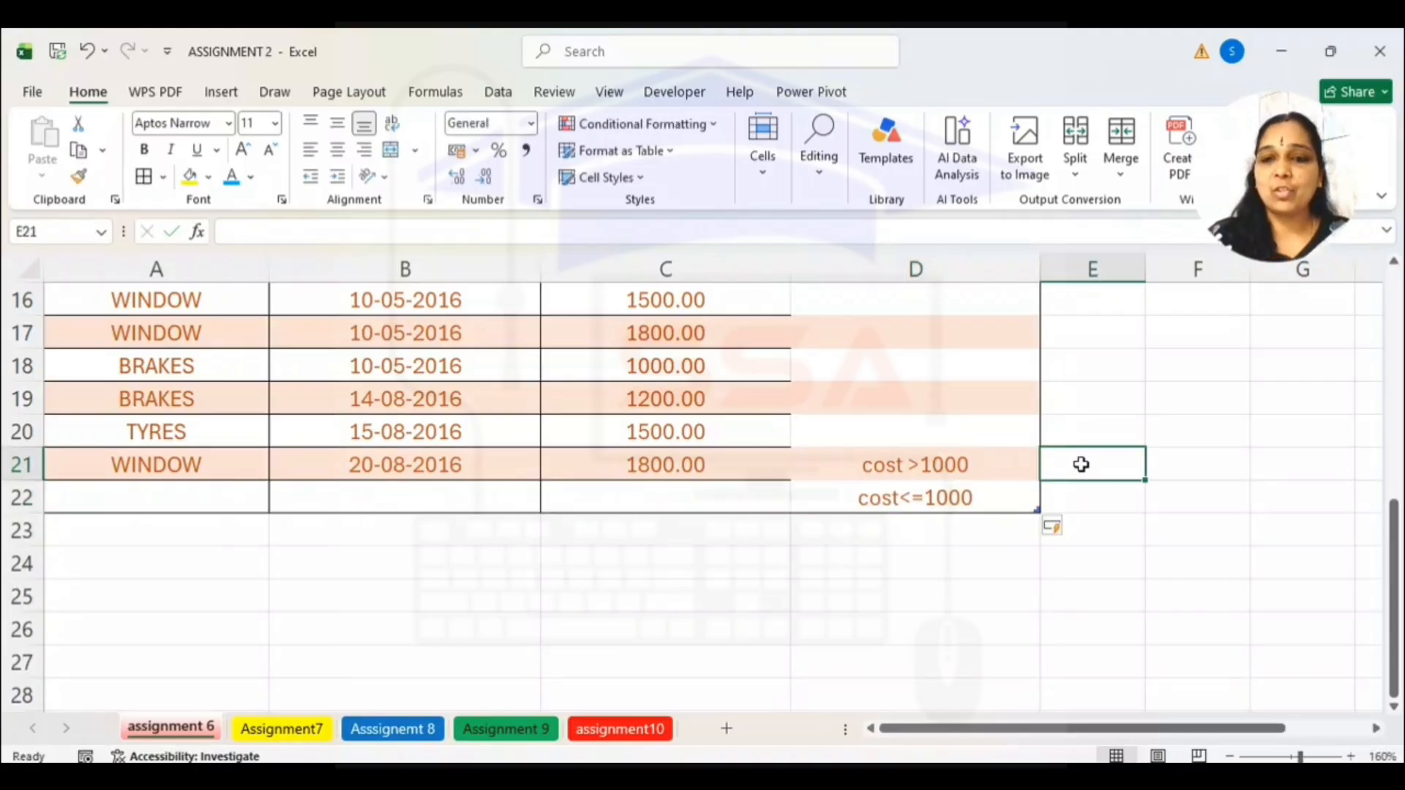
type("=count")
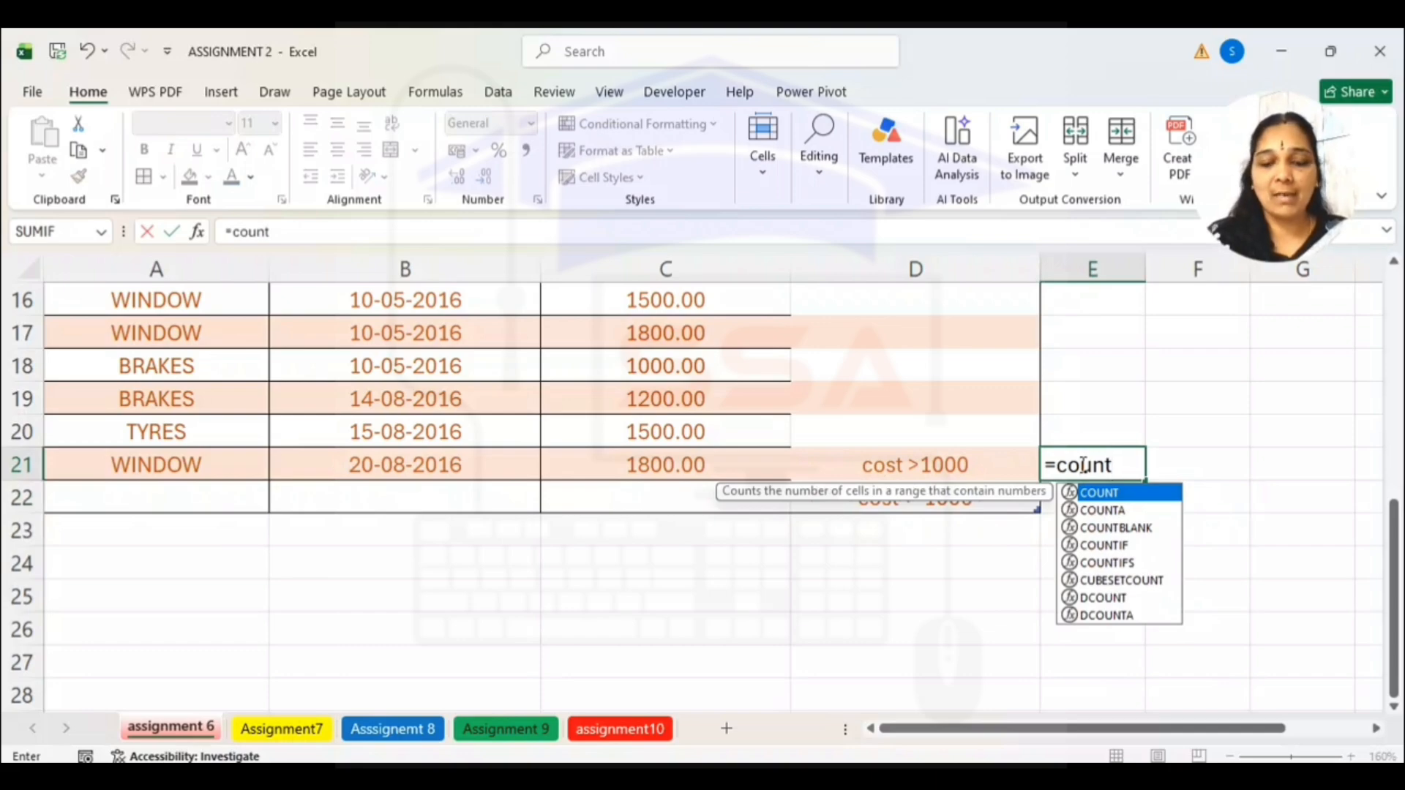
type("if(")
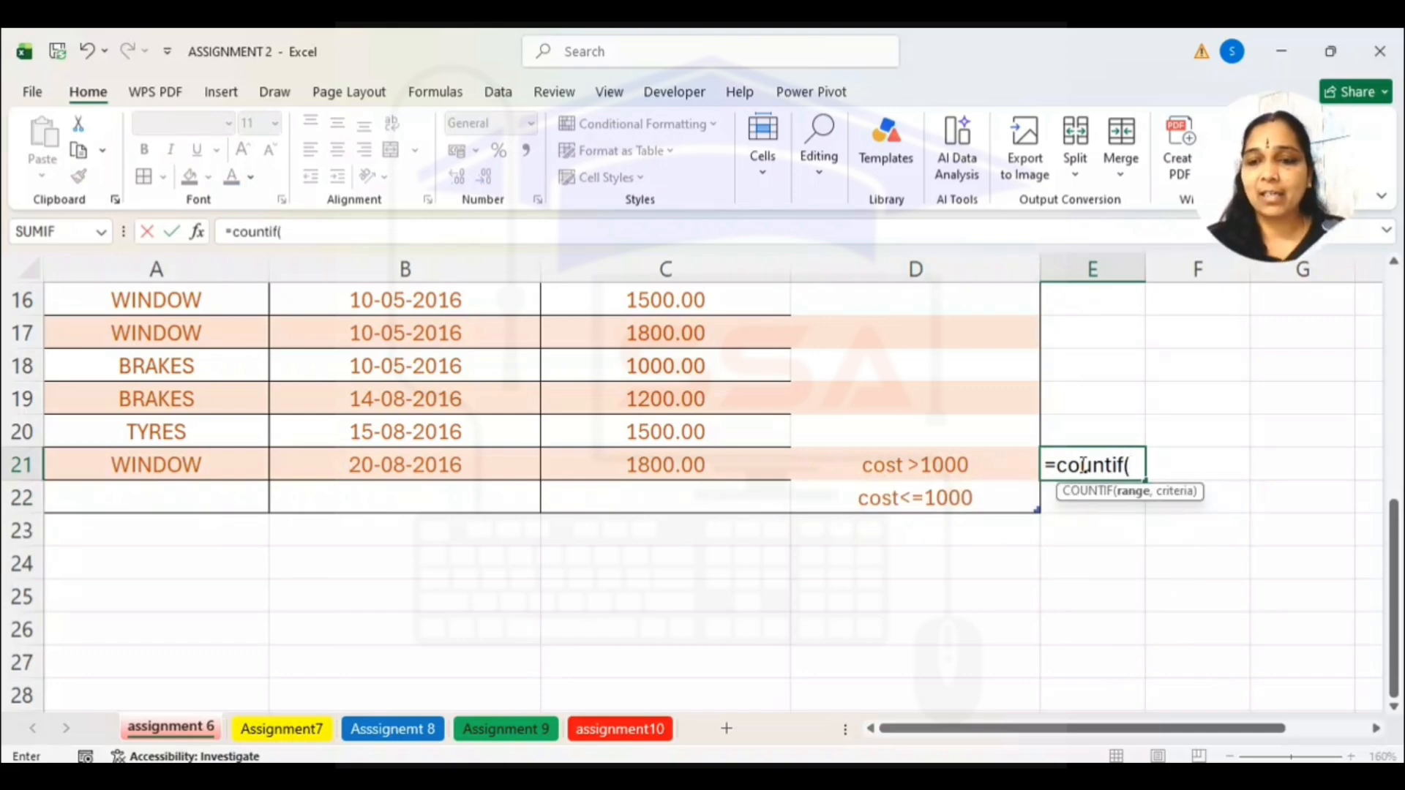
left_click_drag(715, 464, 713, 326)
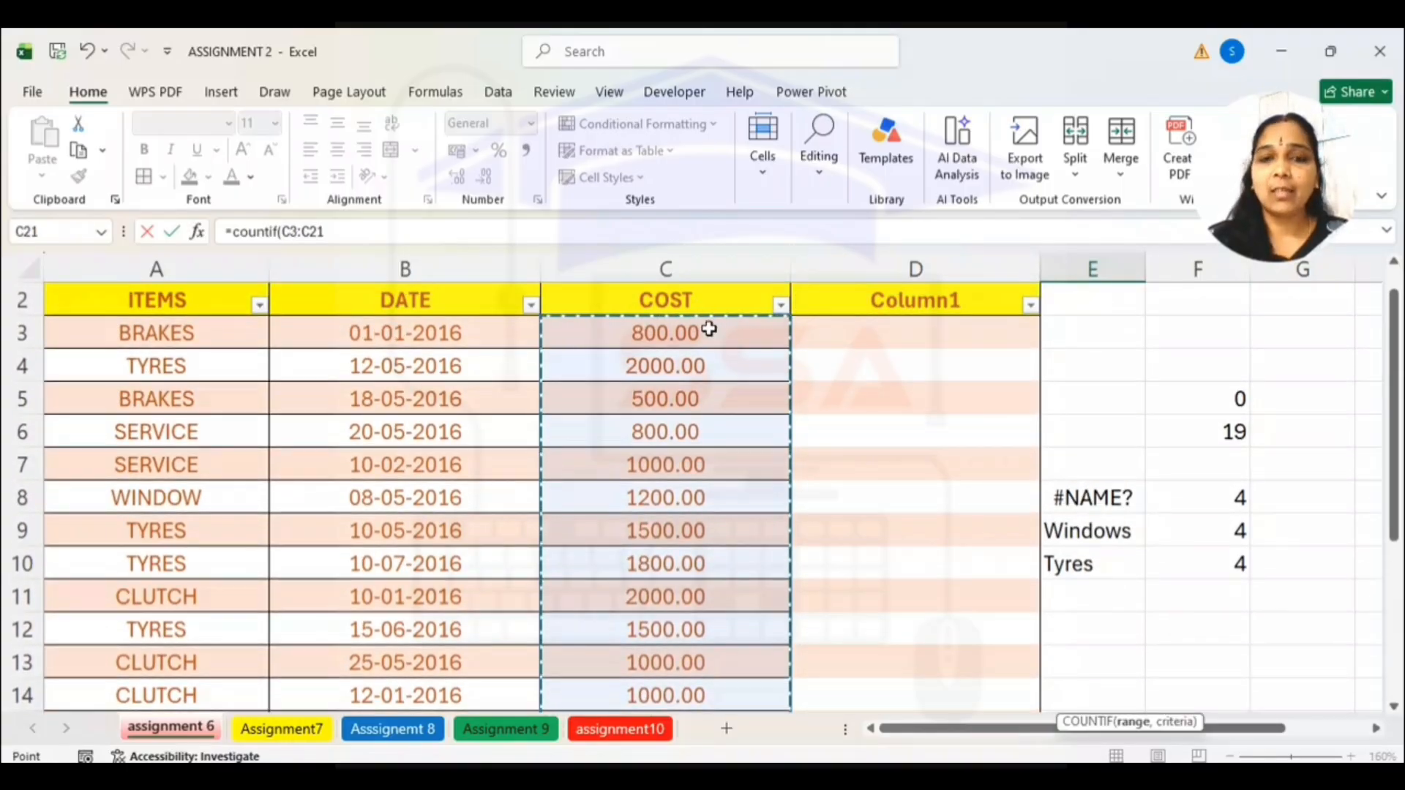
type(",")
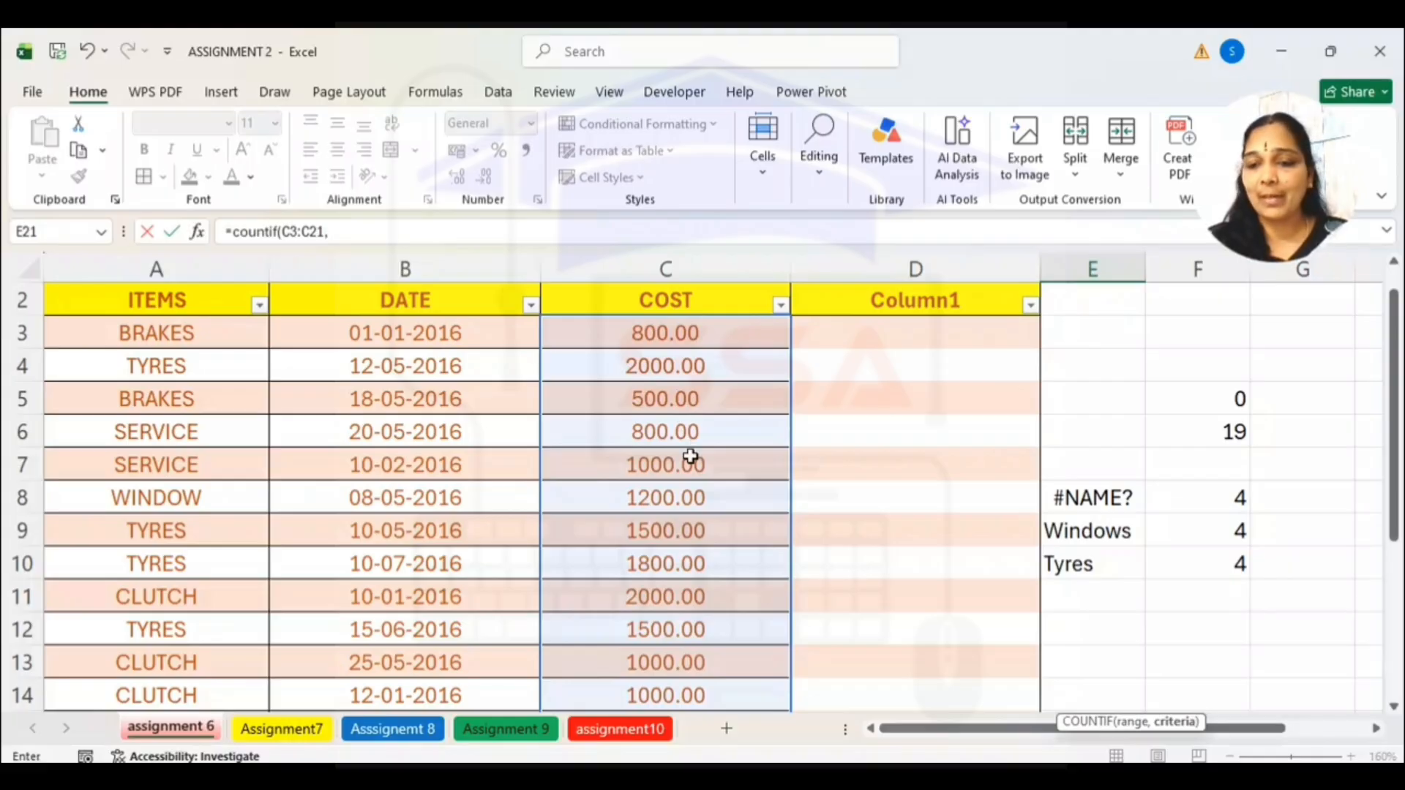
left_click(678, 497)
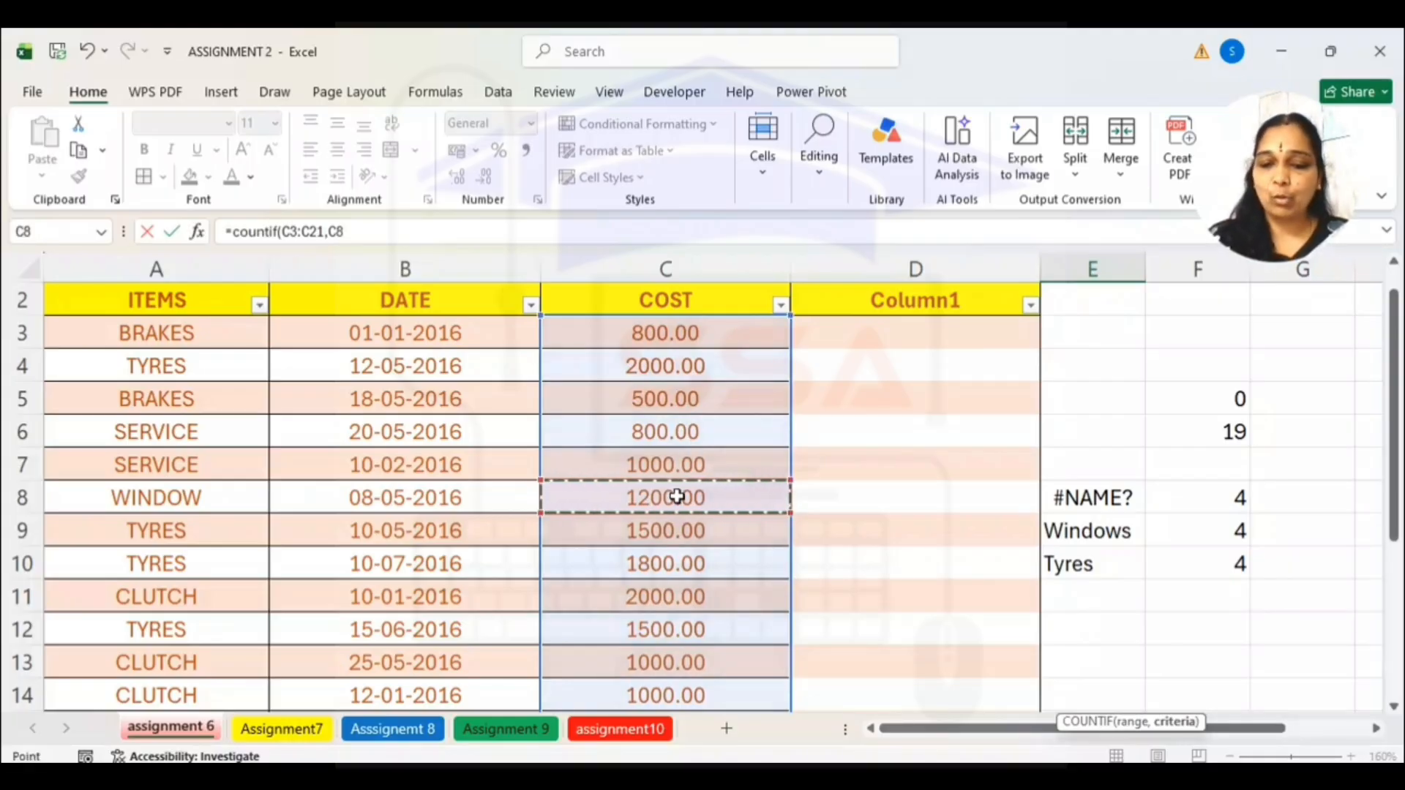
type(")")
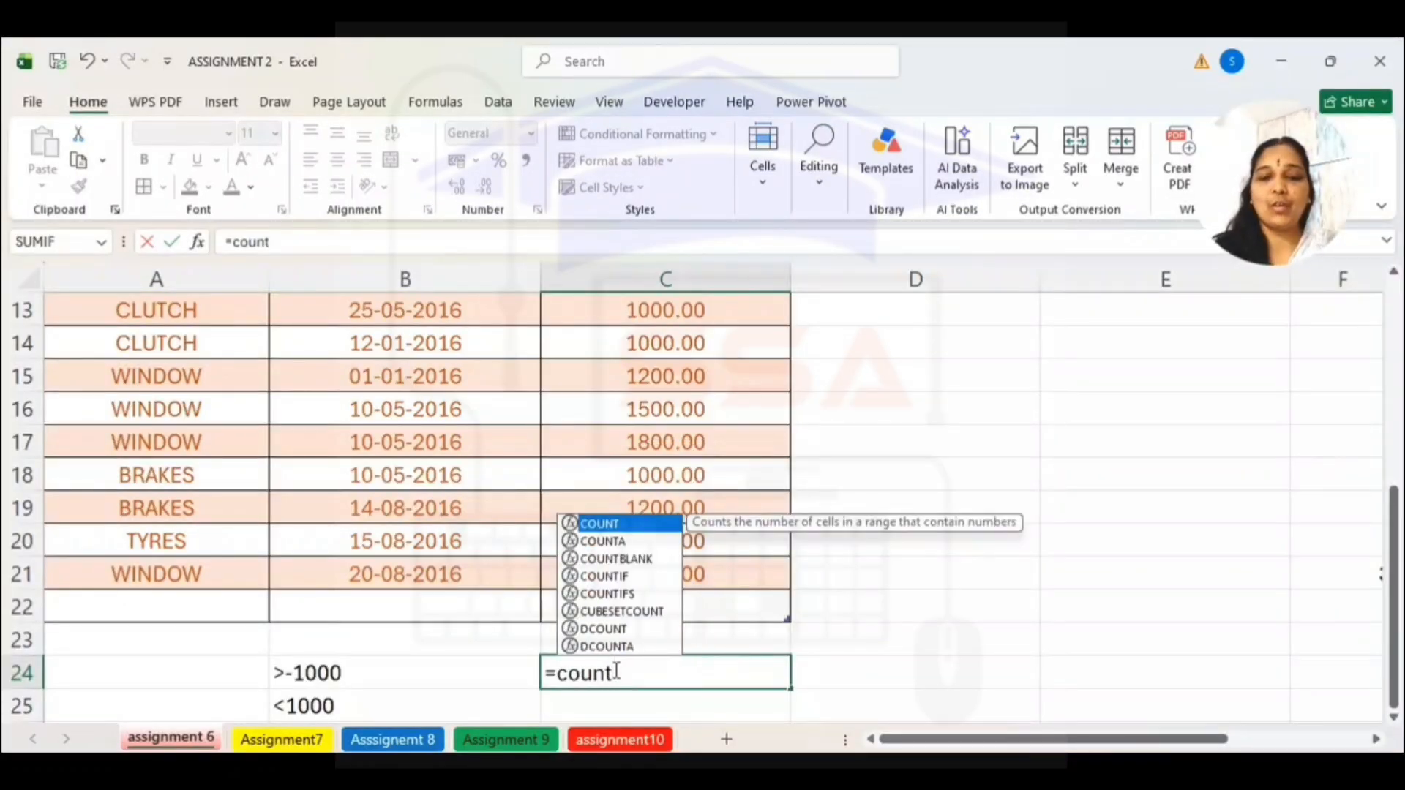
Count the items costing more than 1000 in cell C24 with =COUNTIF(C3:C21,">1000")
type("if")
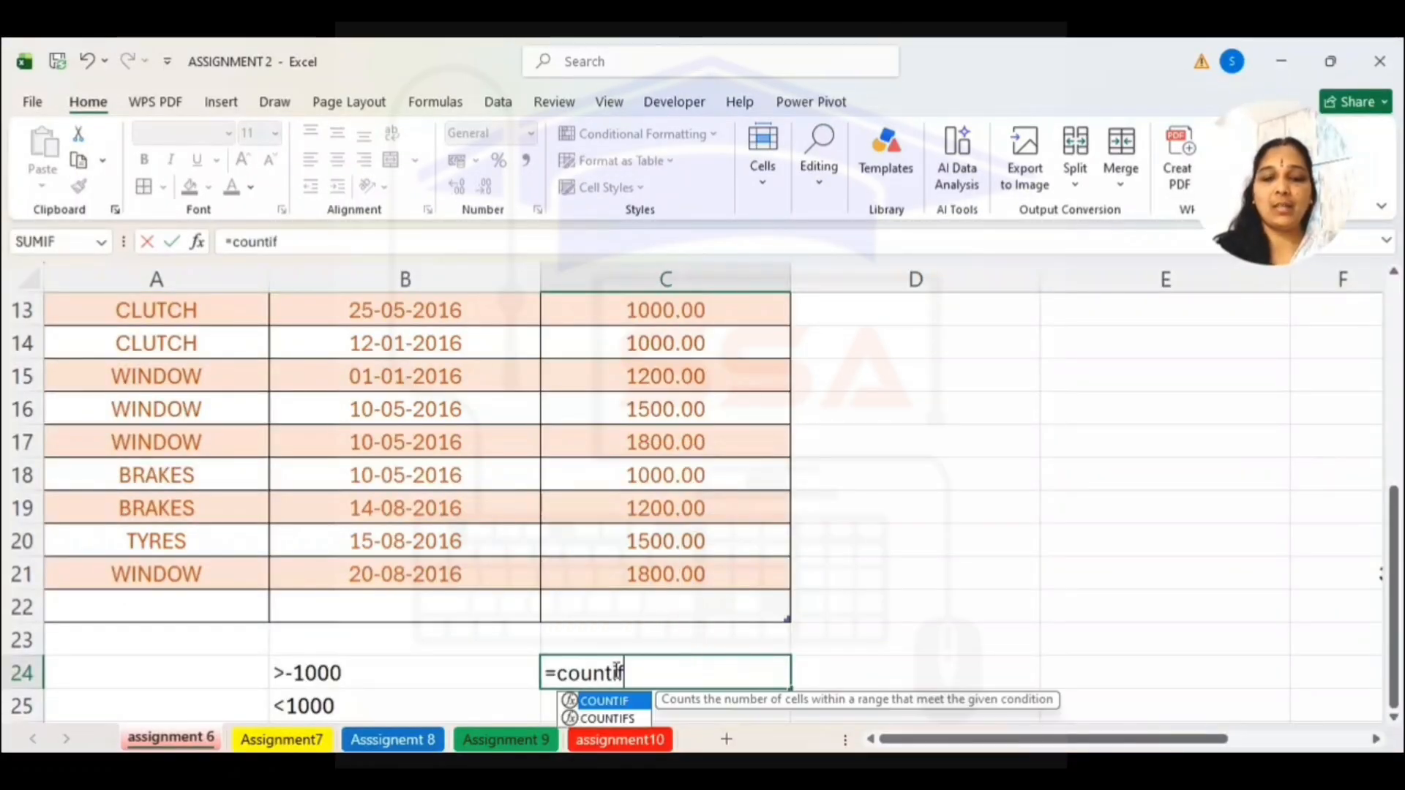
type("(")
left_click_drag(653, 574, 680, 398)
type(",")
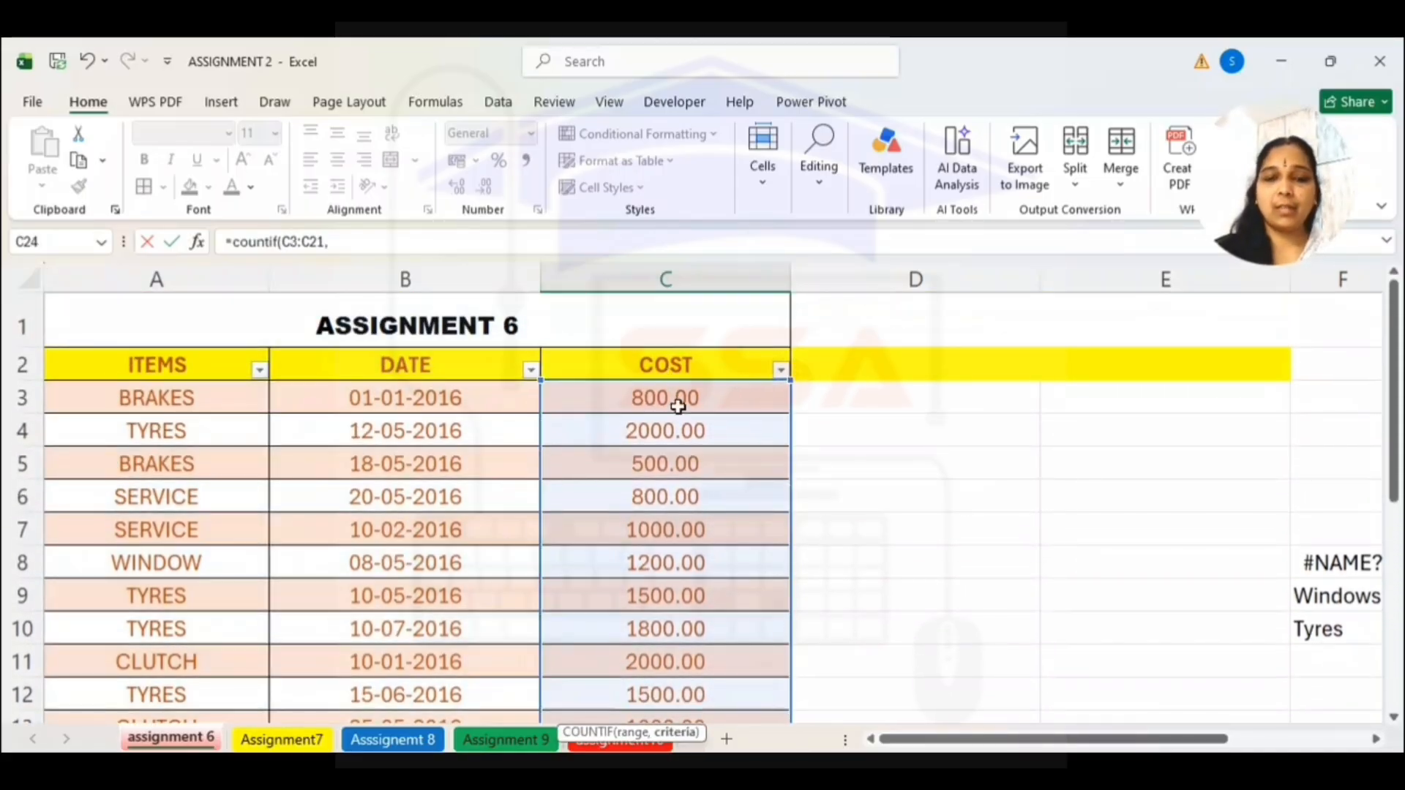
left_click(395, 241)
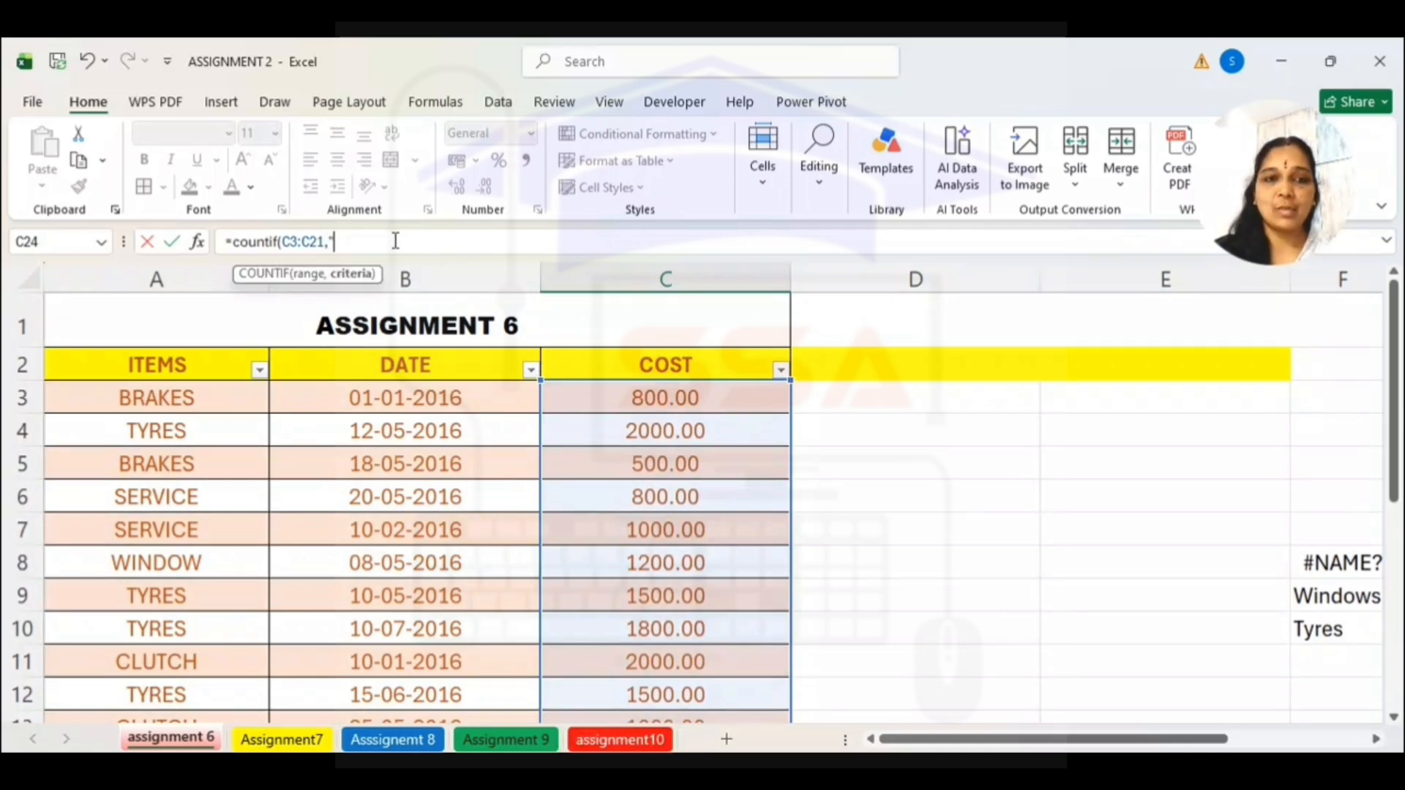
type("\">1000")
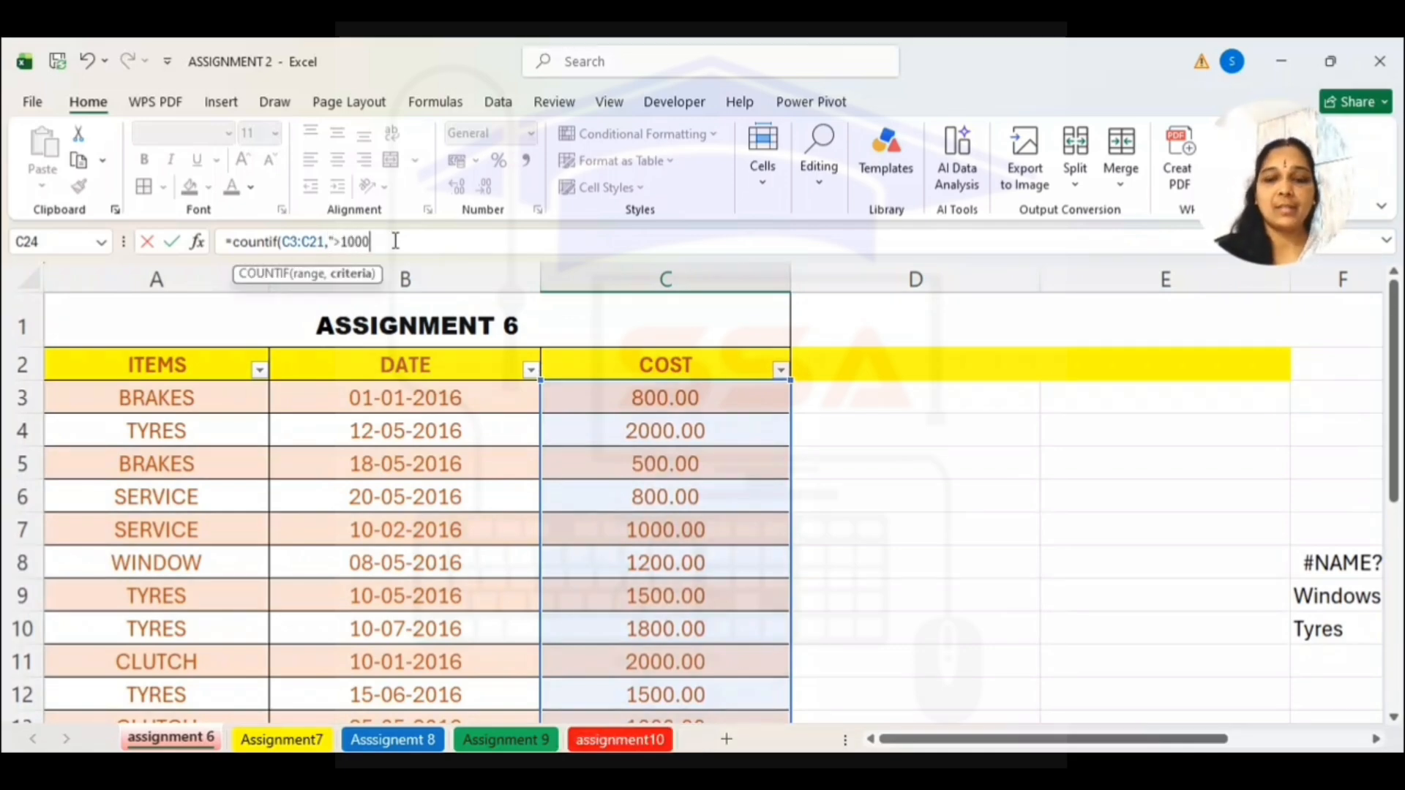
type("\")")
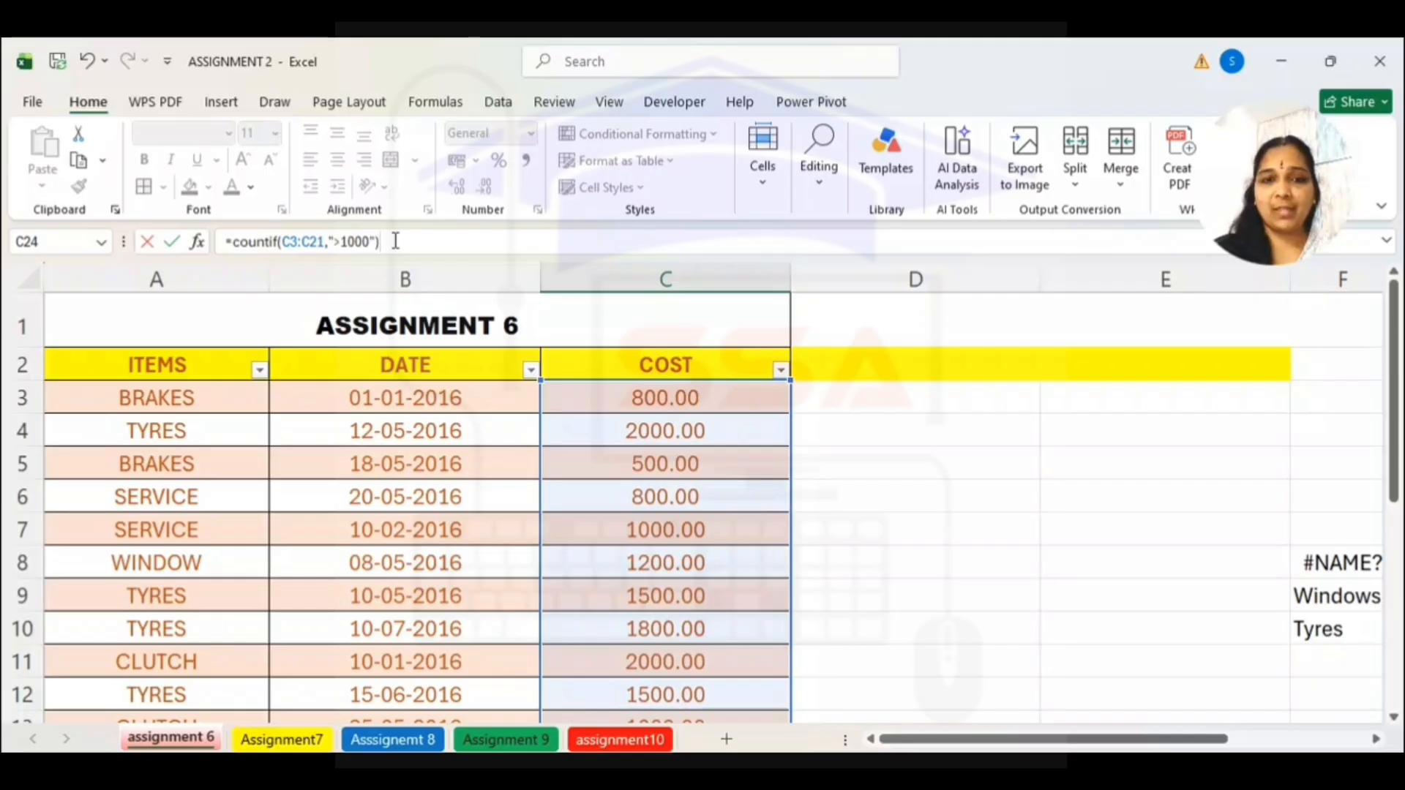
key("Return")
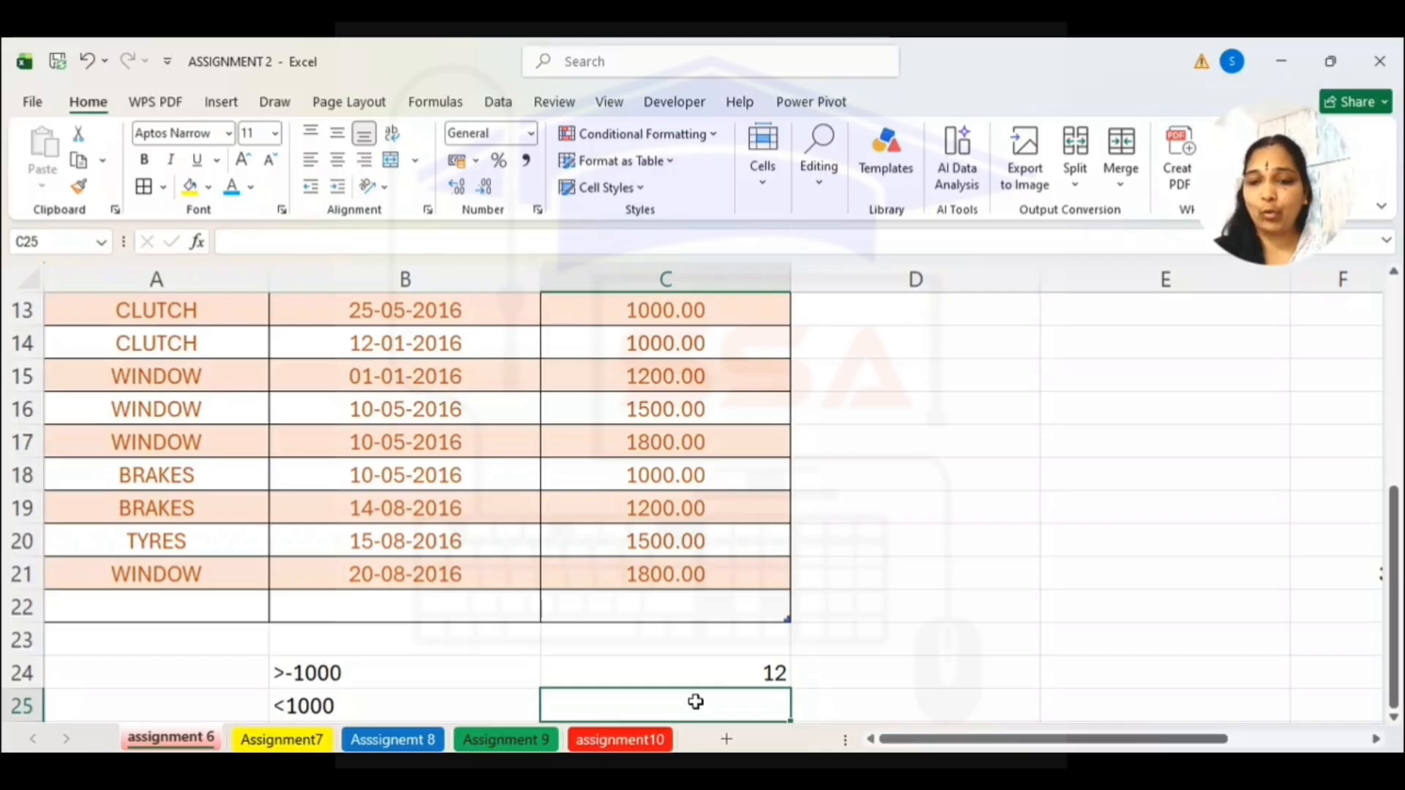
Count the items costing 1000 or less in cell C25 with =COUNTIF(C3:C21,"<=1000")
type("=cou")
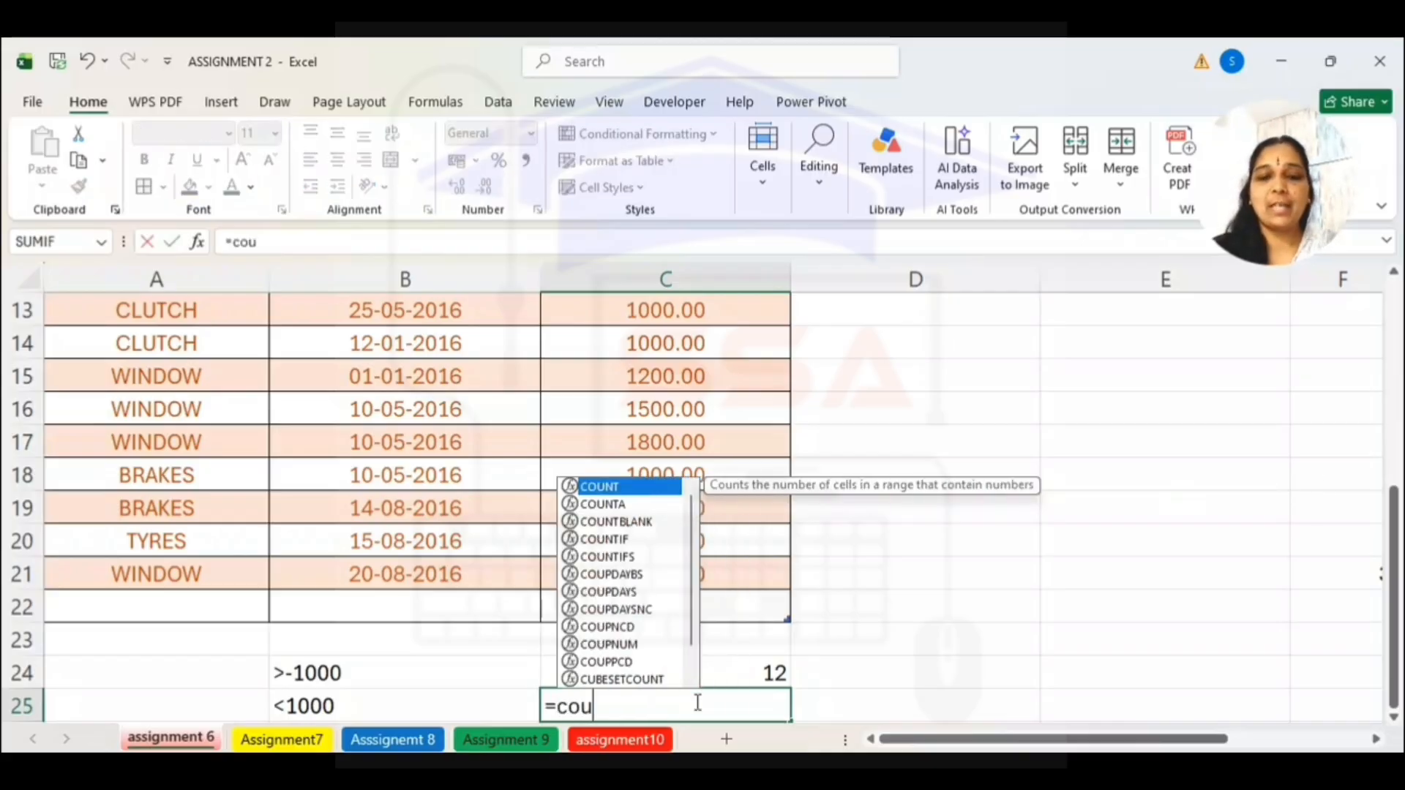
type("ntif(")
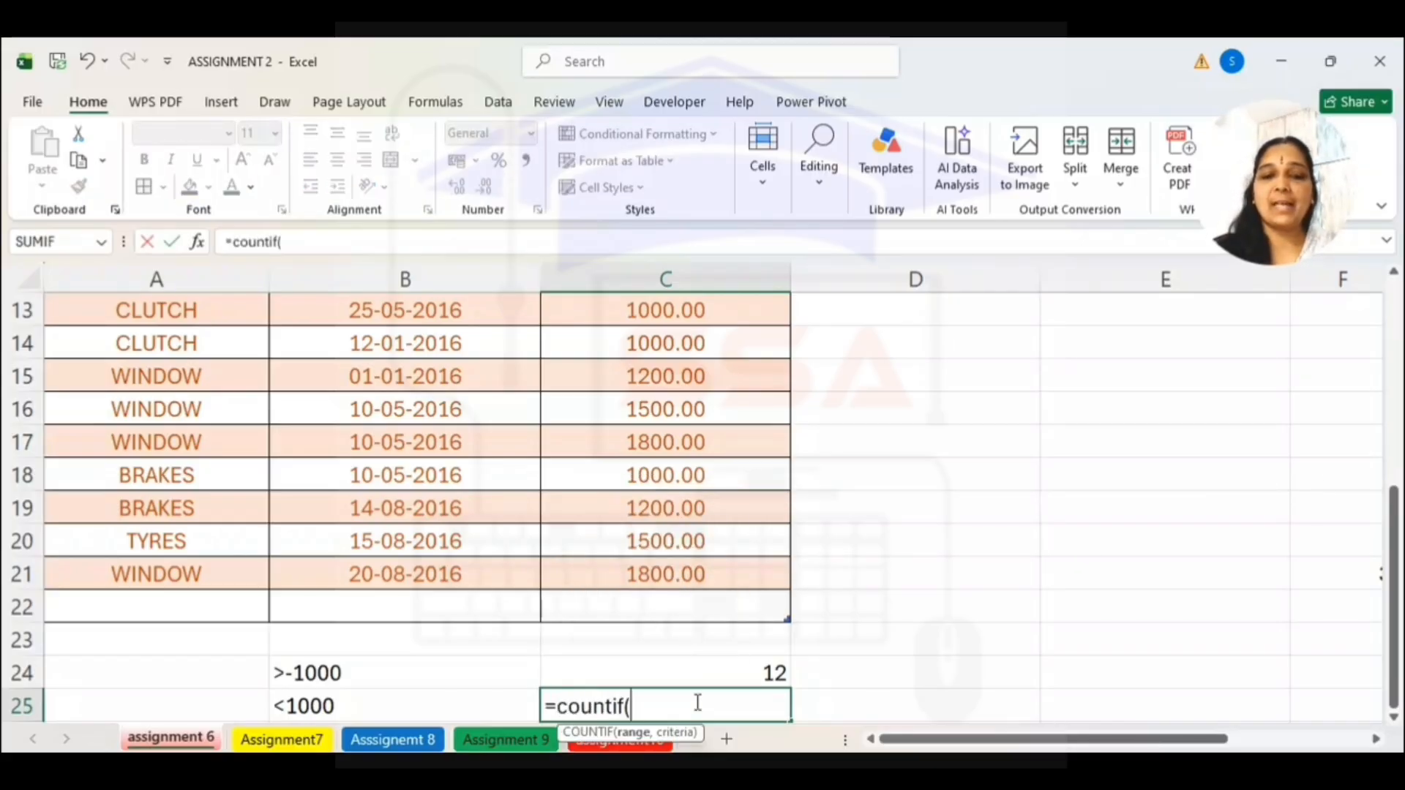
left_click_drag(721, 574, 723, 397)
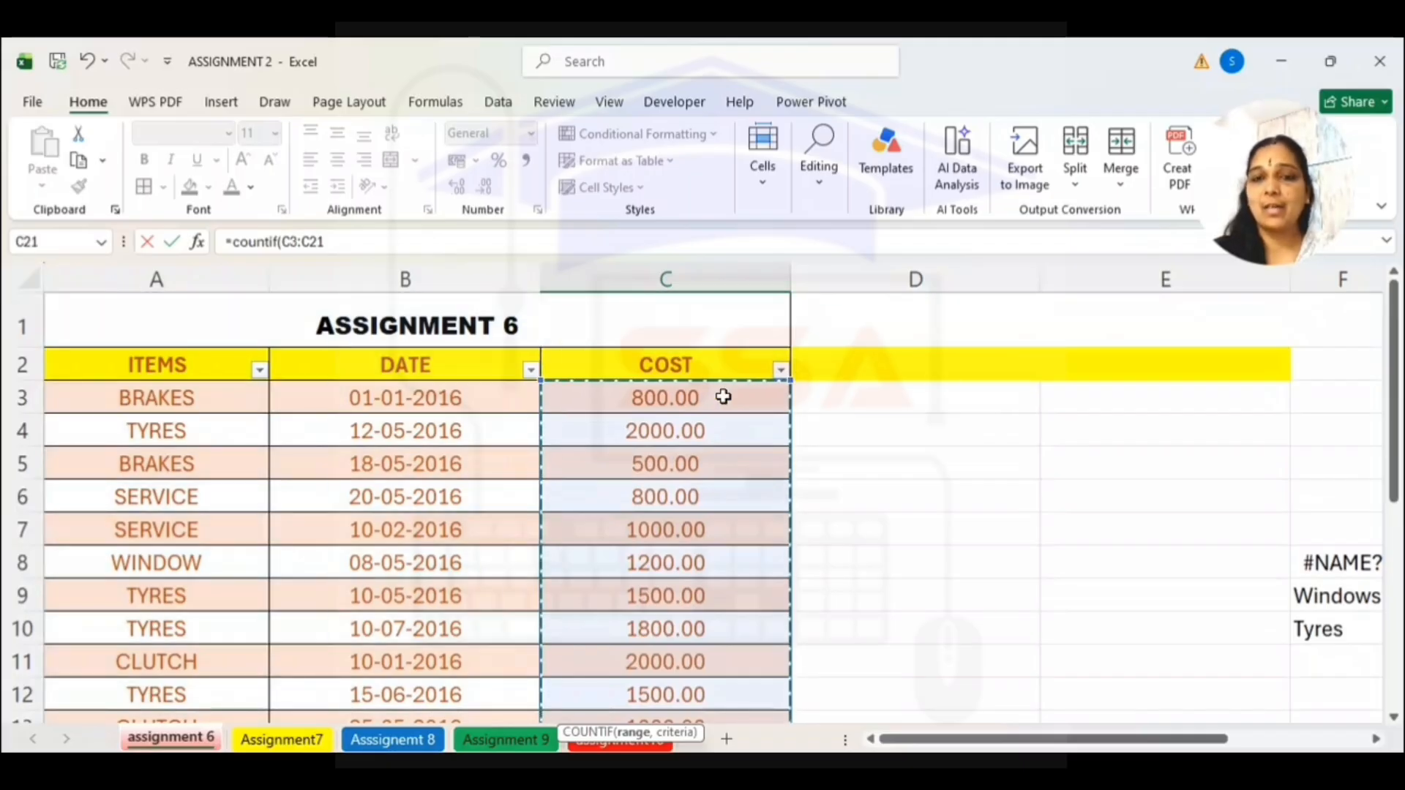
left_click(405, 247)
type(",\"<")
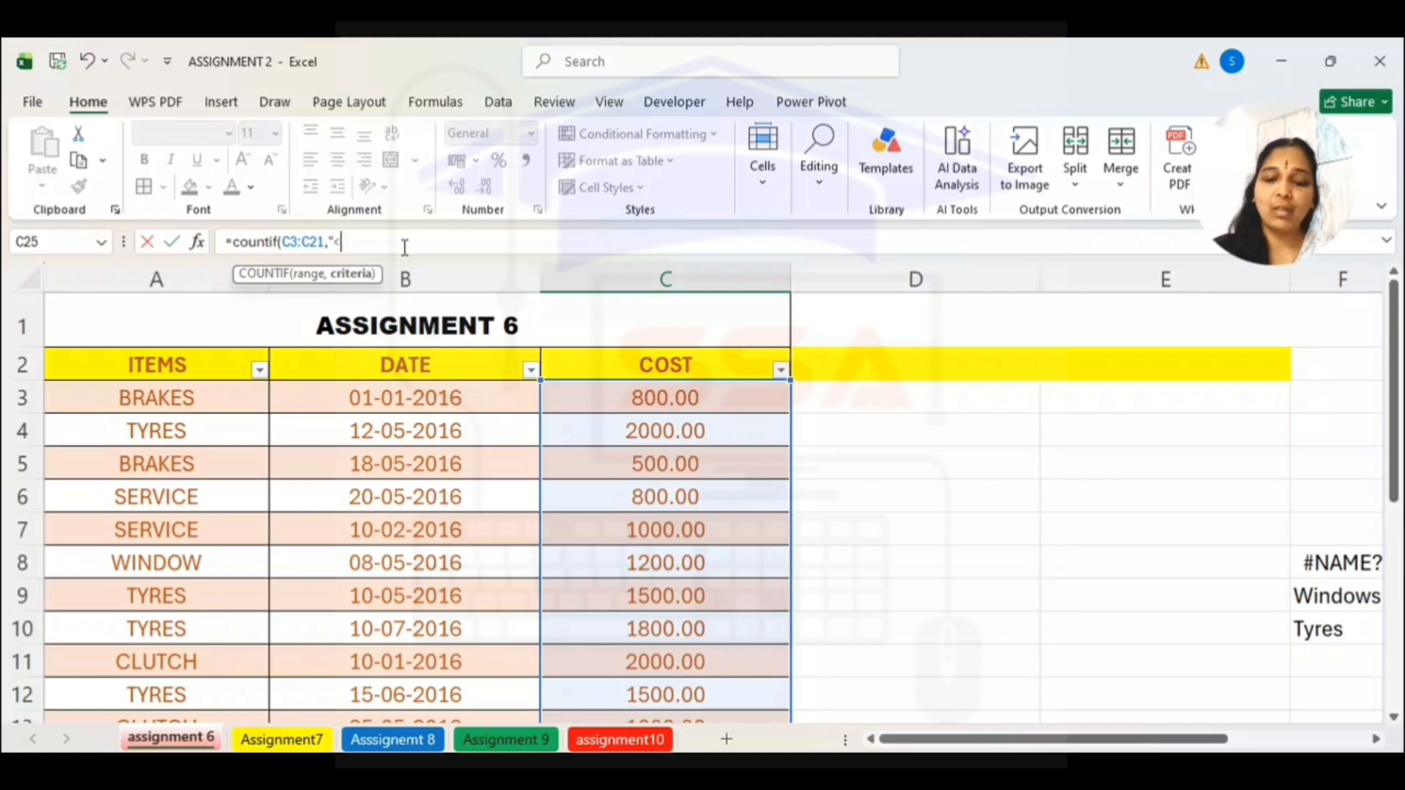
type("=10")
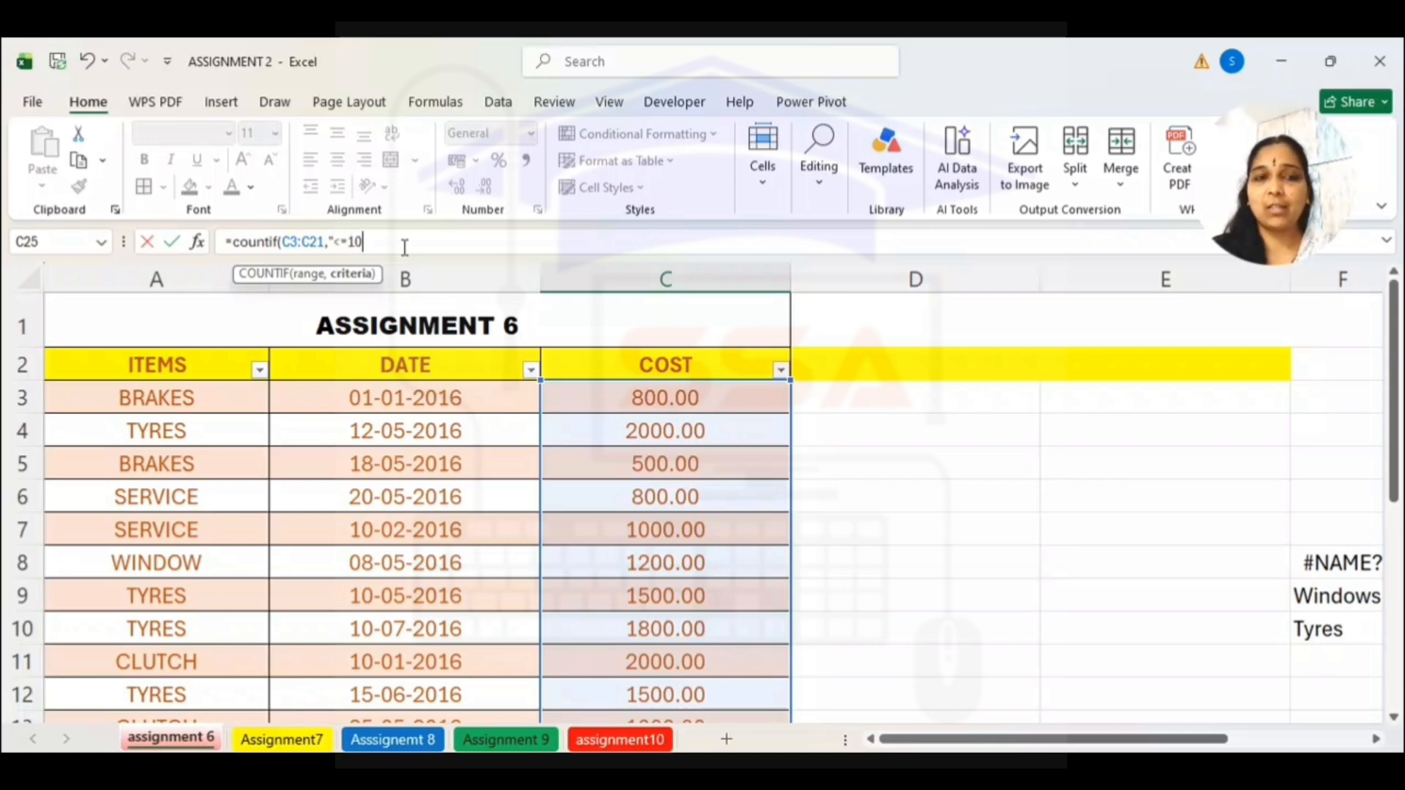
type("00")
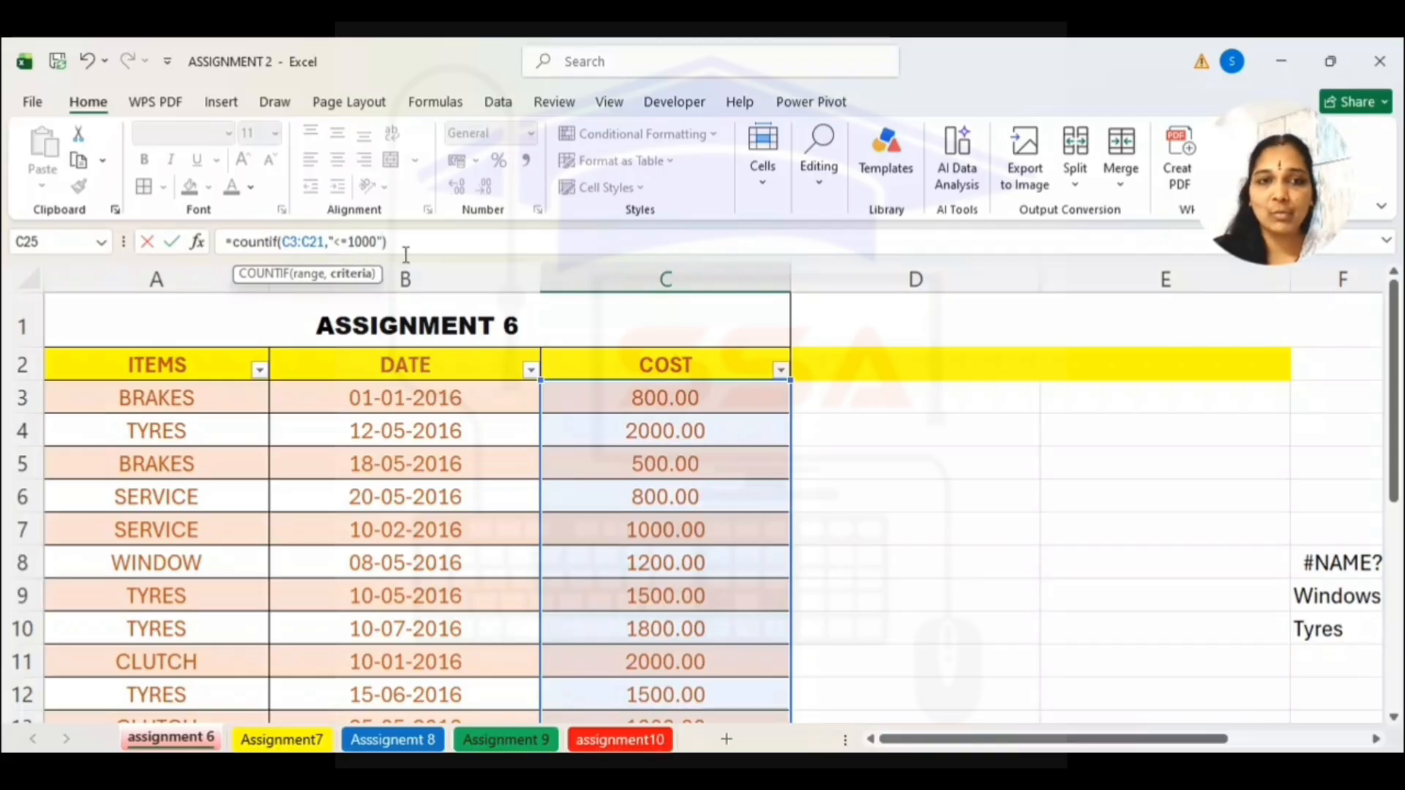
key("Return")
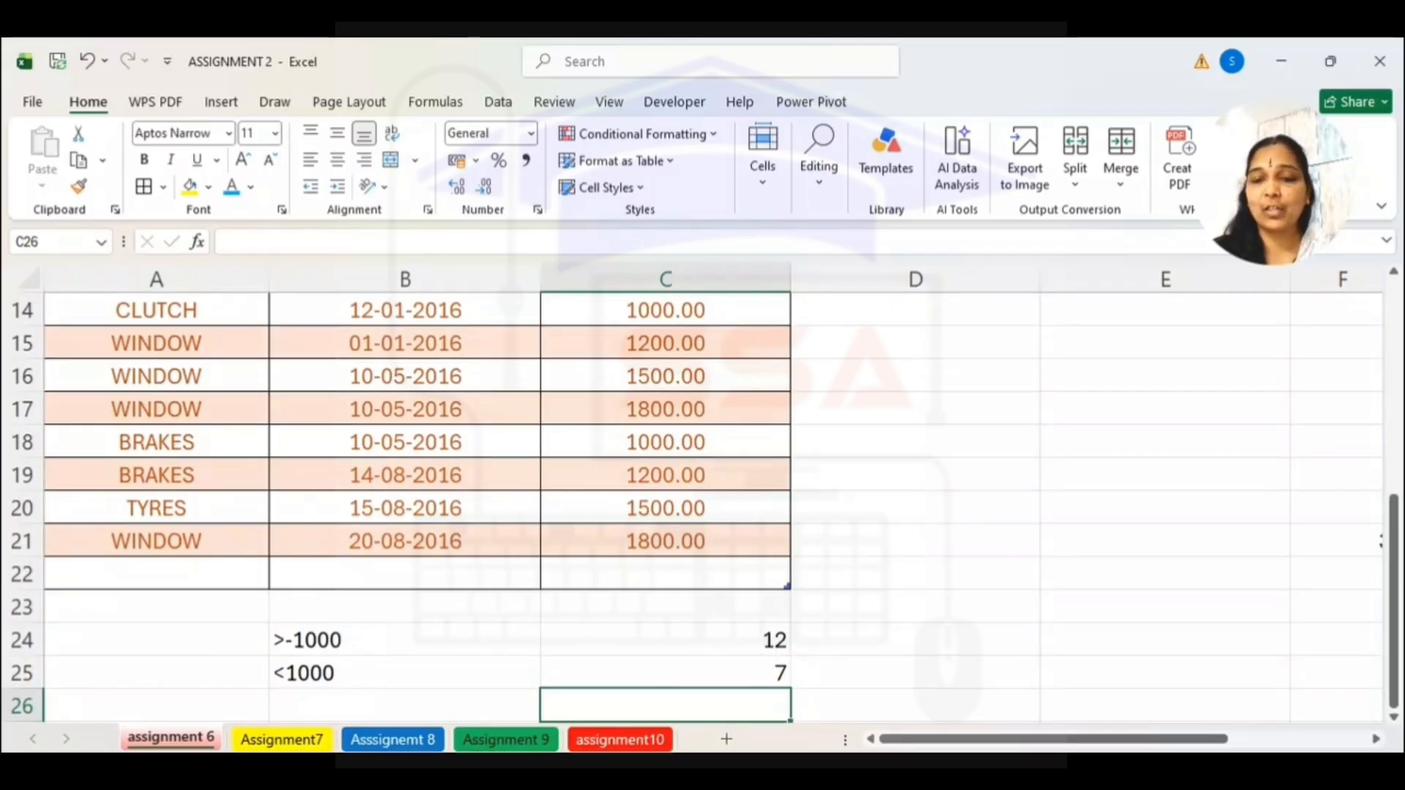
Read the next Assignment 6 question in Notepad, and return to the top of the items table in Excel
left_click(912, 770)
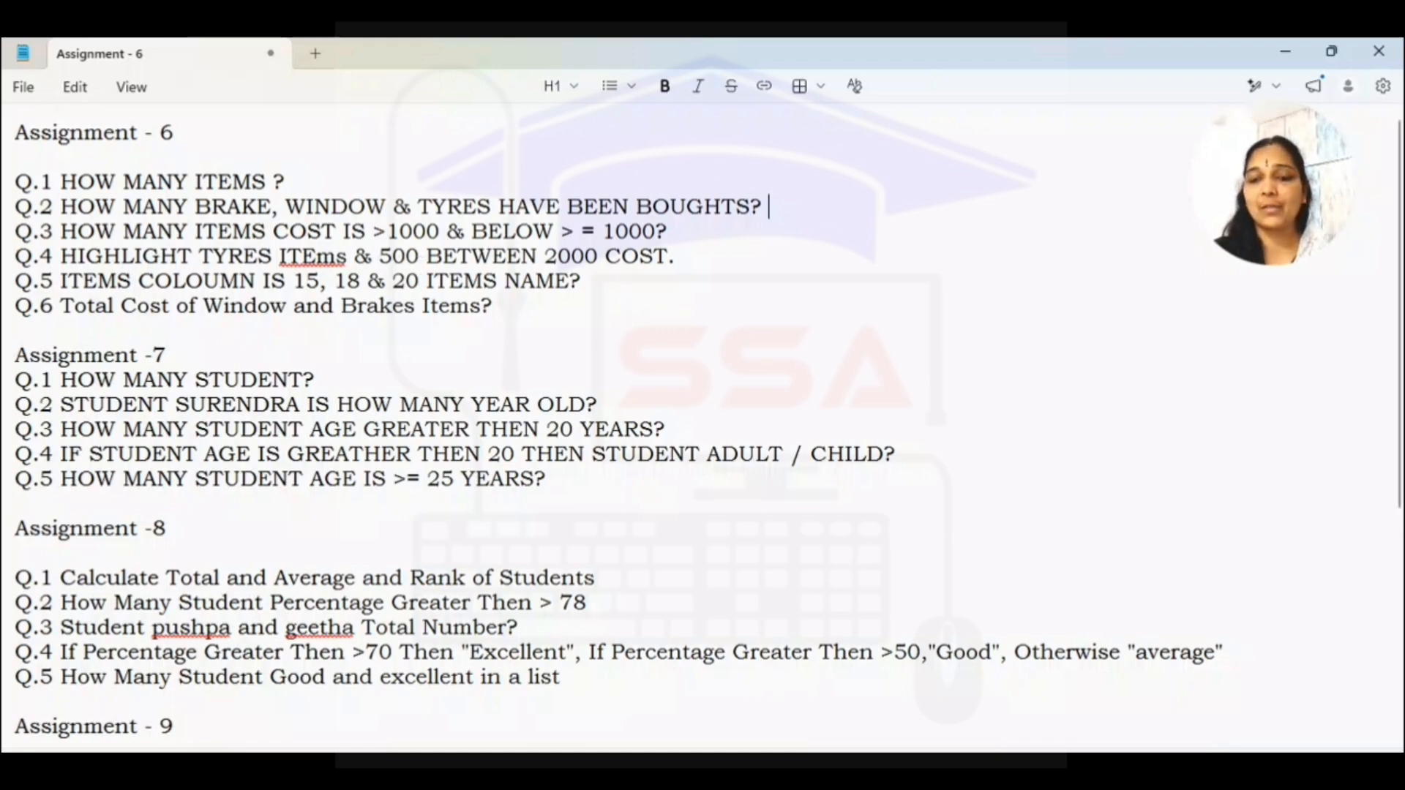
left_click(863, 703)
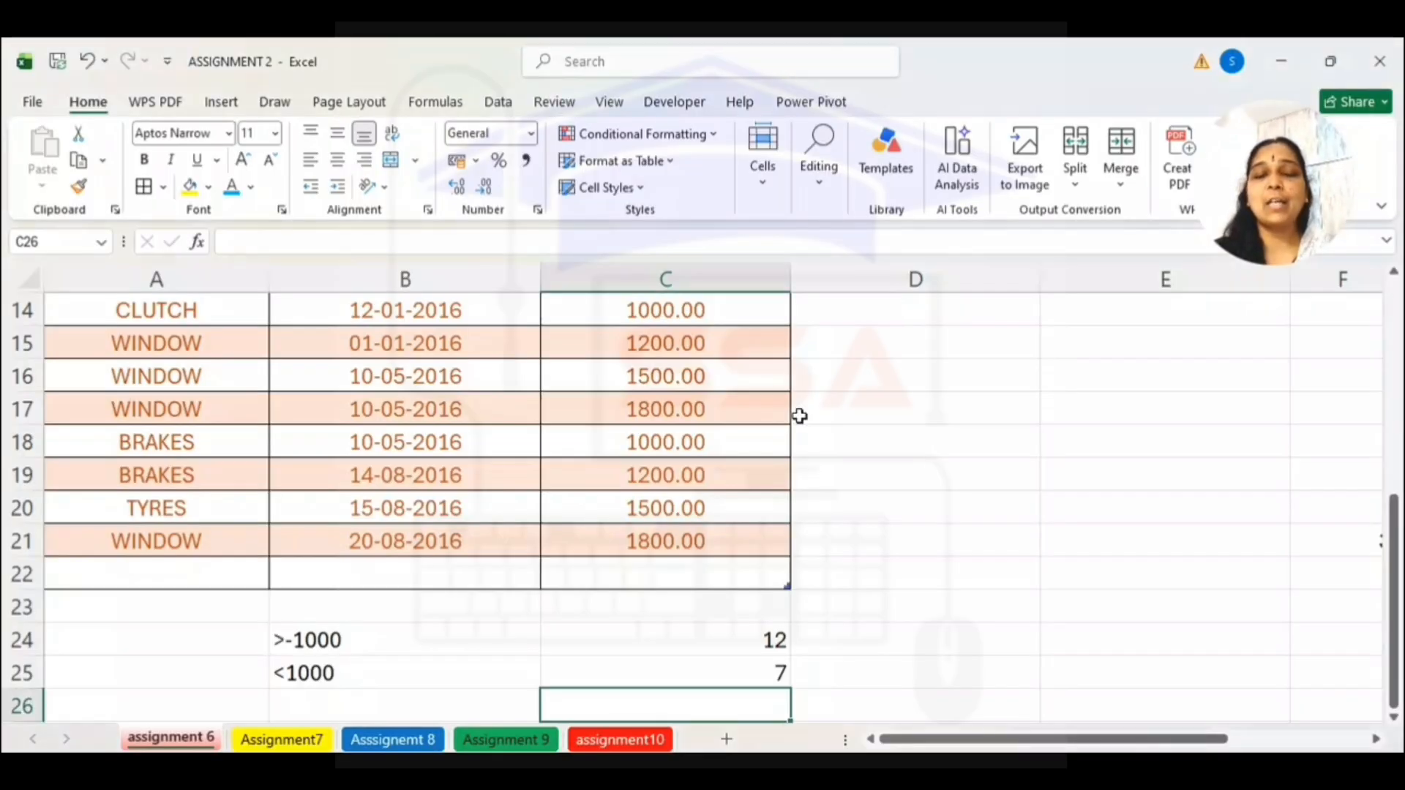
scroll(800, 415, "up", 4)
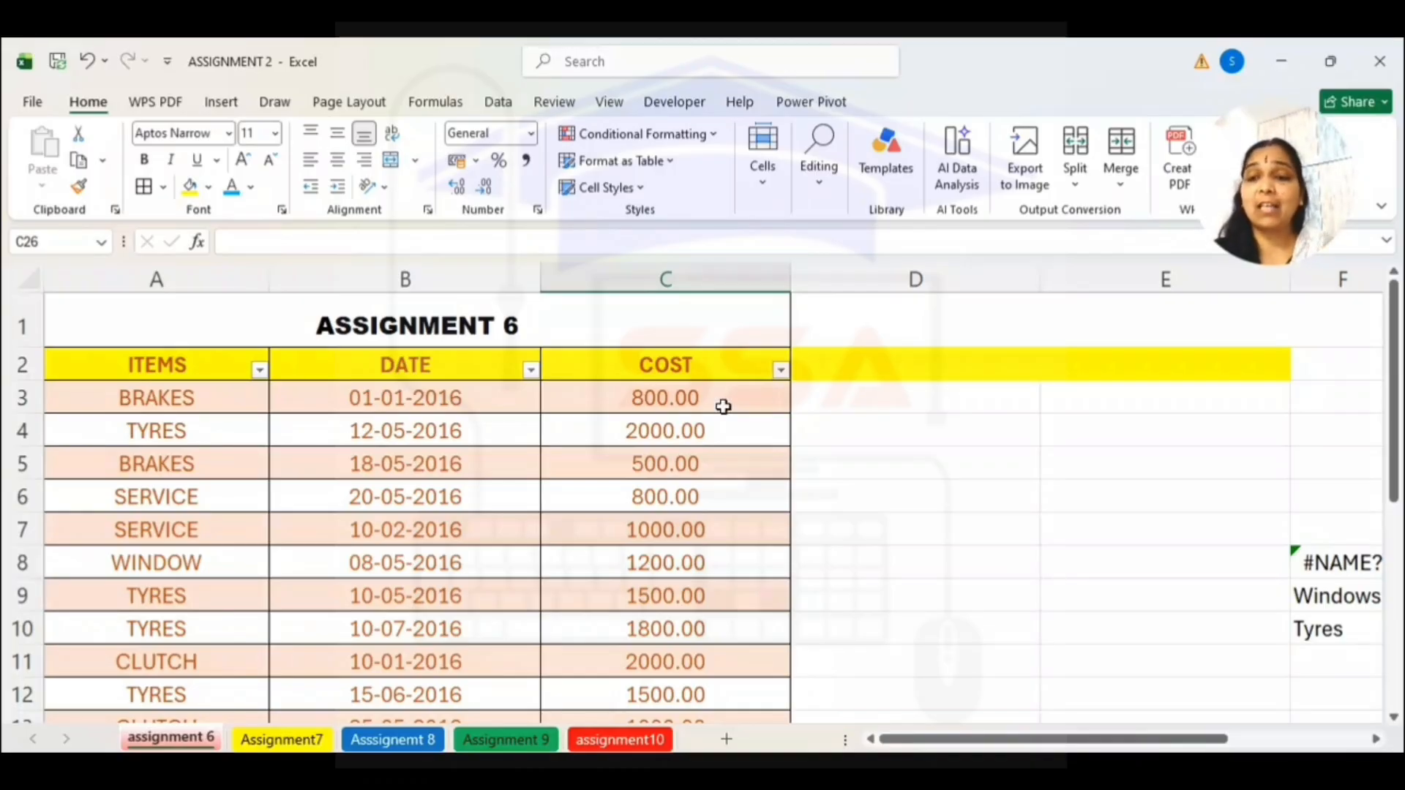
Start a Between highlighting rule for the costs in C3:C21, and check the required cost limits for Q.4 in Notepad
left_click_drag(691, 397, 716, 672)
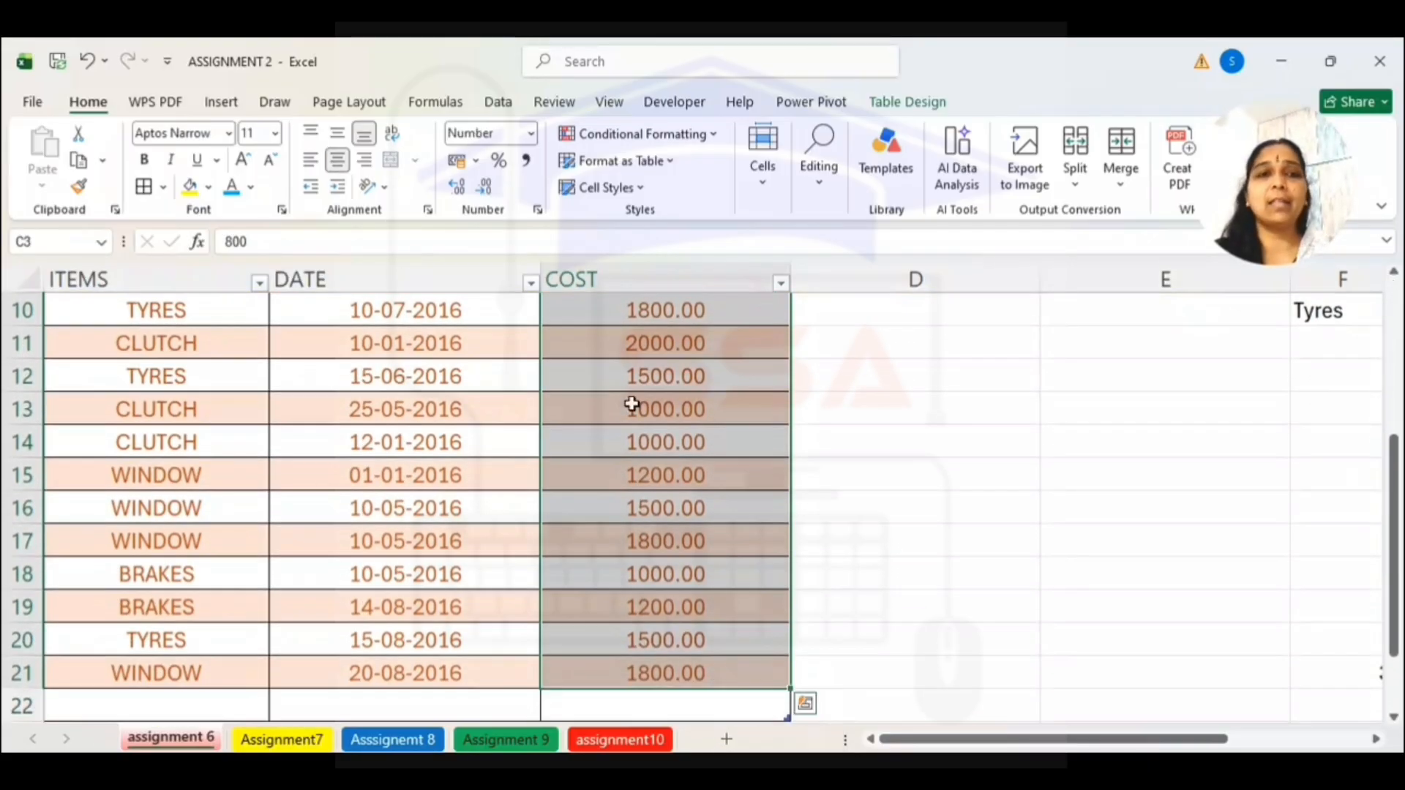
left_click(691, 137)
mouse_move(695, 176)
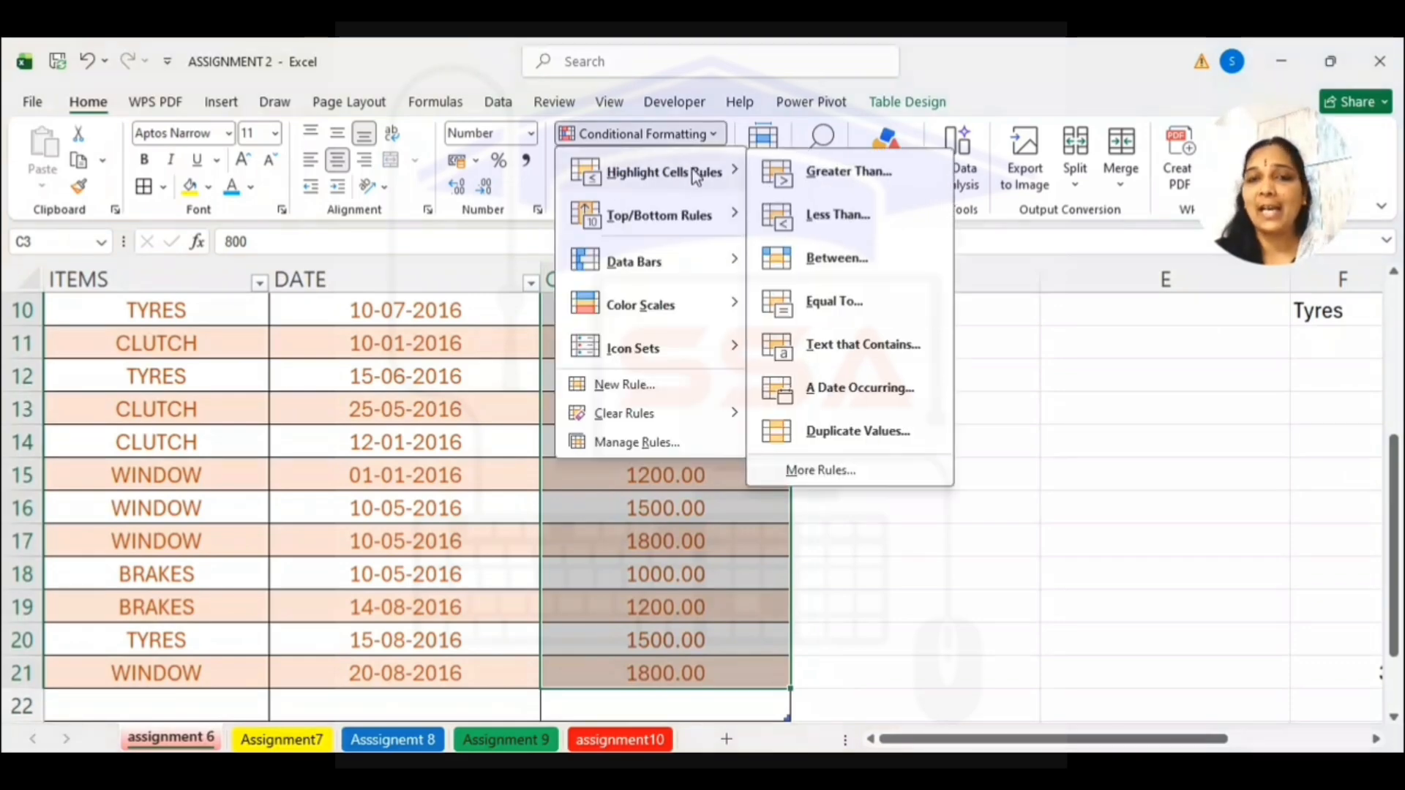
left_click(837, 258)
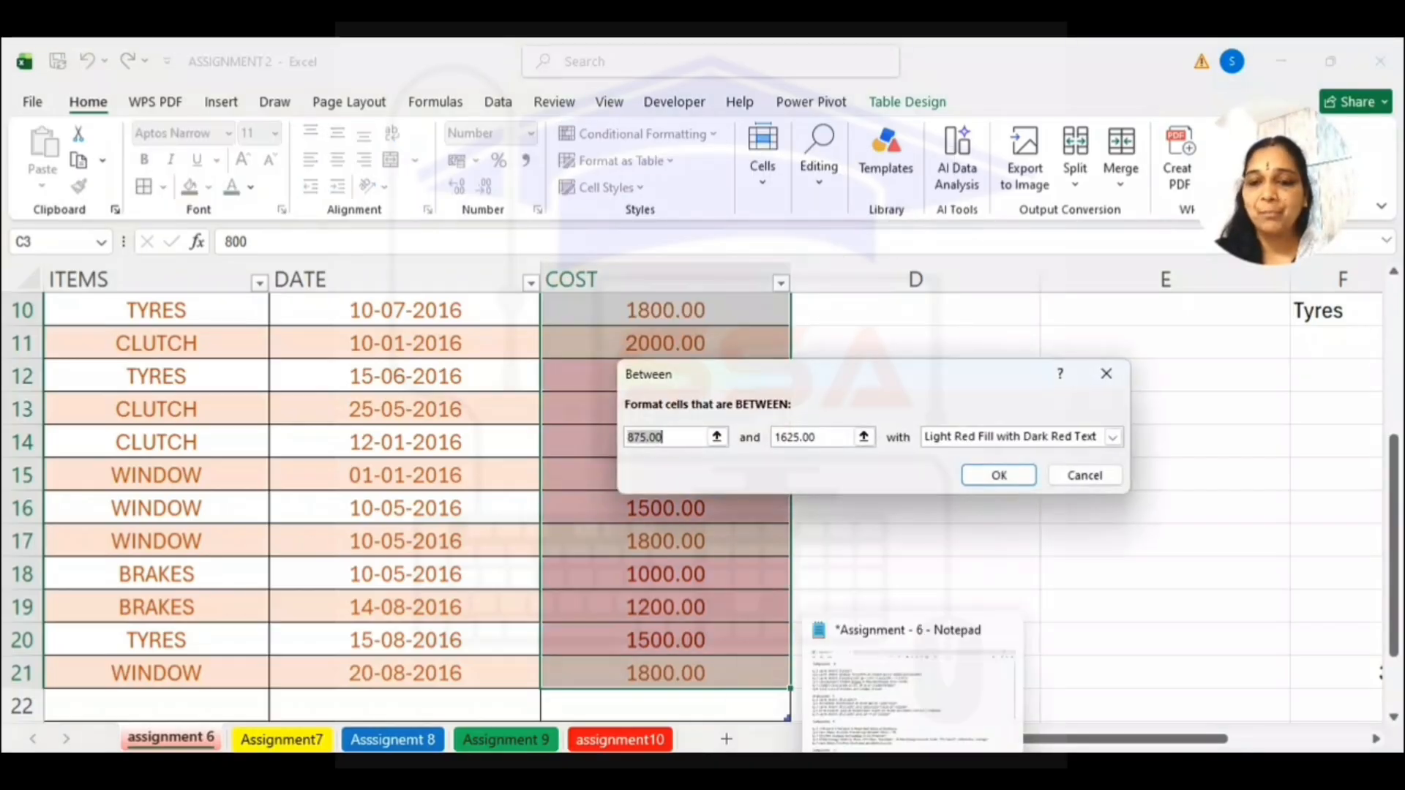
left_click(913, 771)
left_click(912, 772)
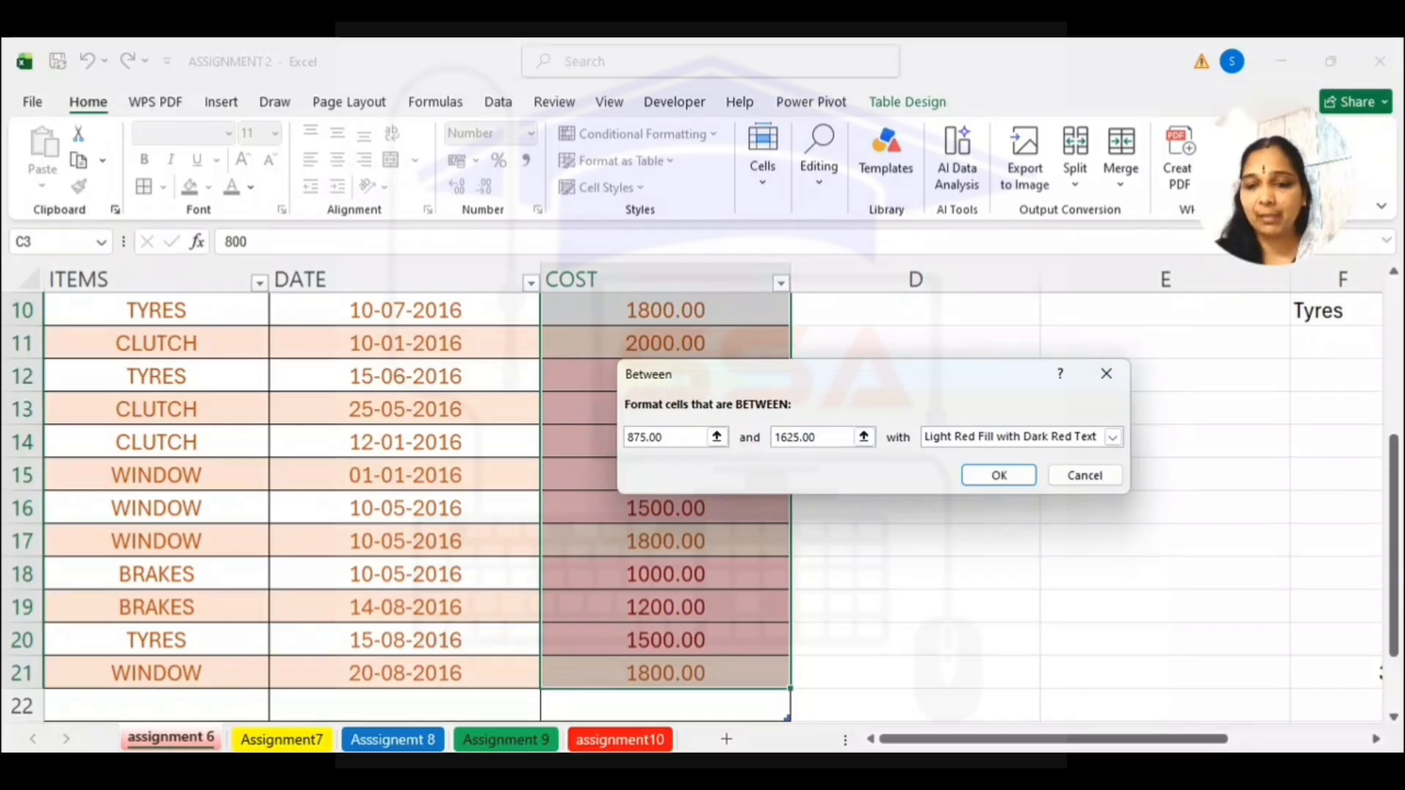
left_click(912, 771)
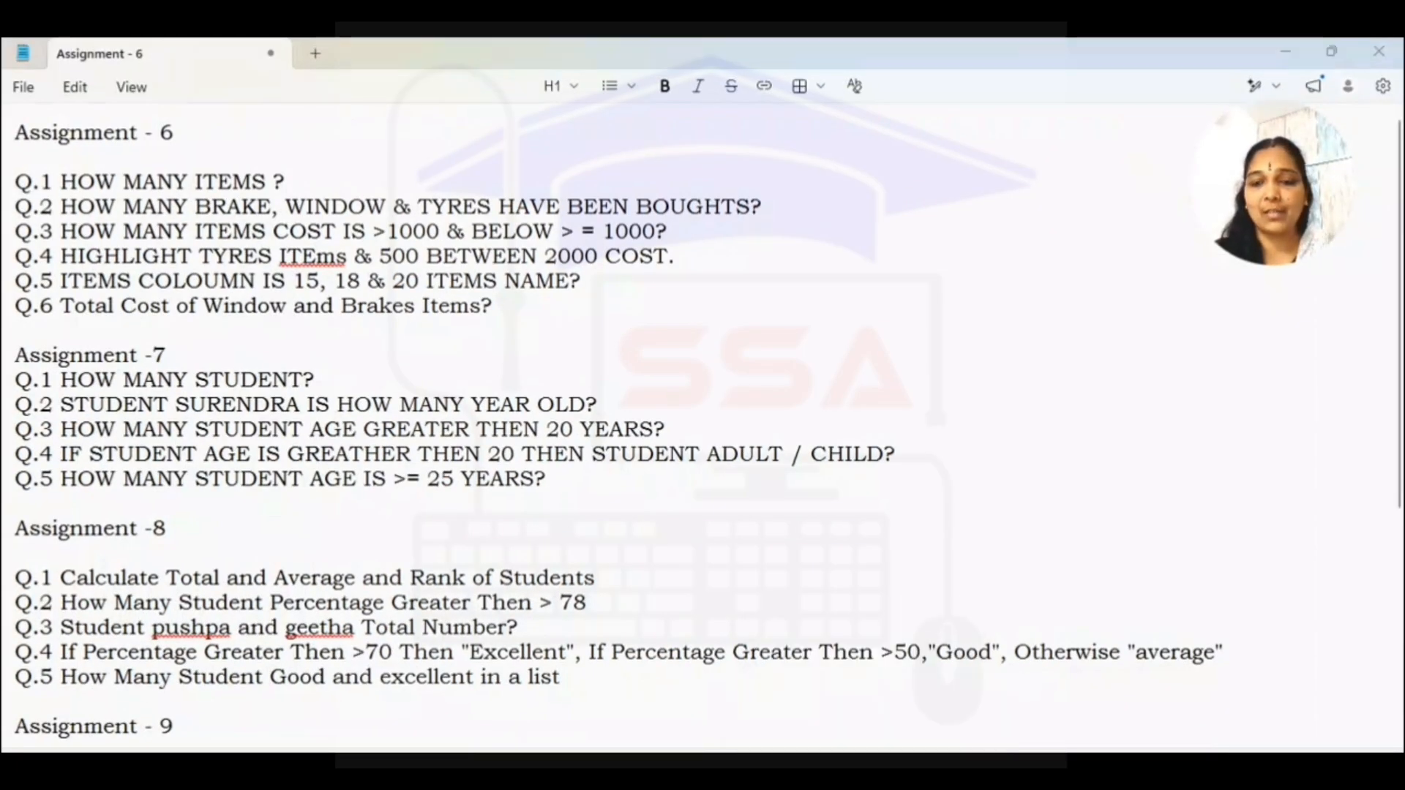
left_click(912, 771)
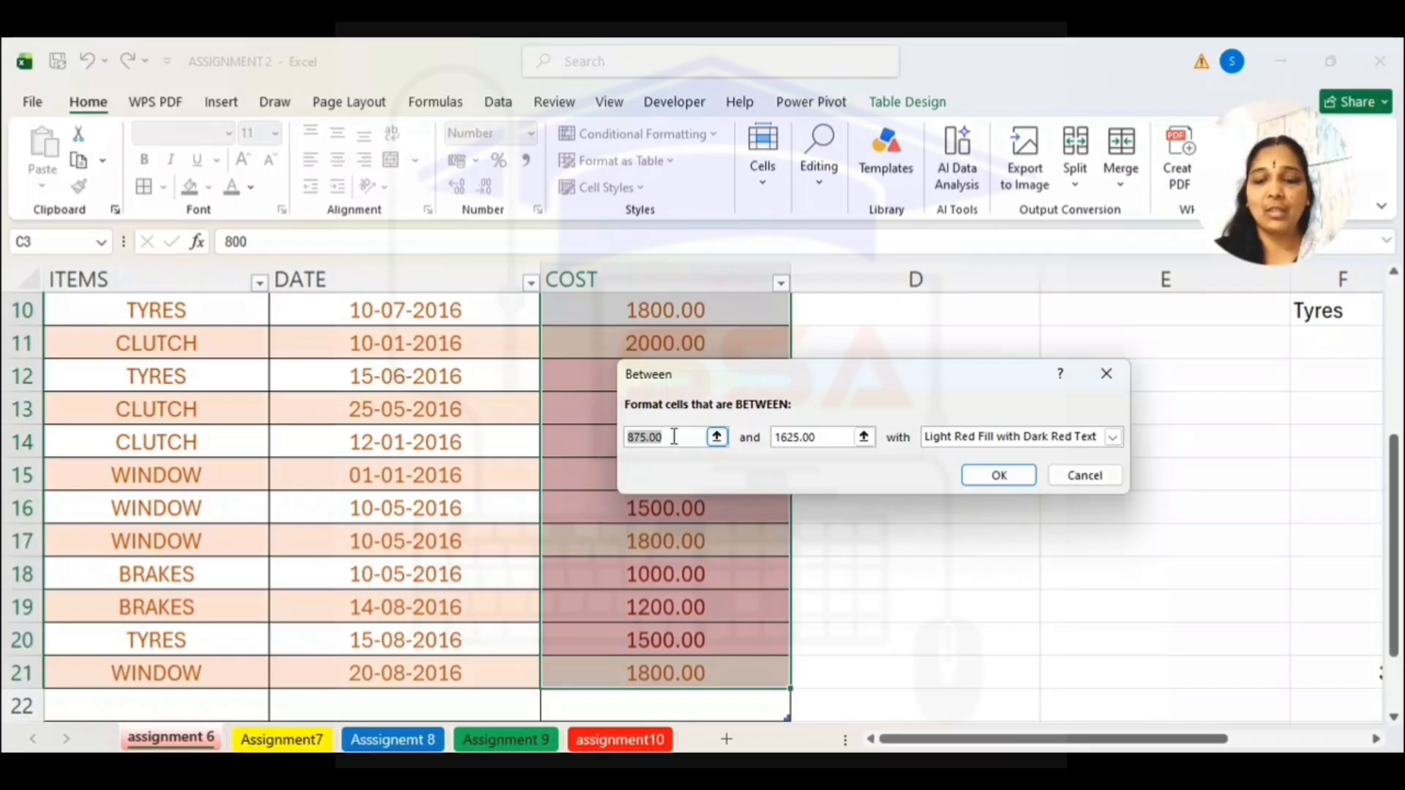
Highlight the costs between 500 and 2000 with Light Red Fill with Dark Red Text
type("875.")
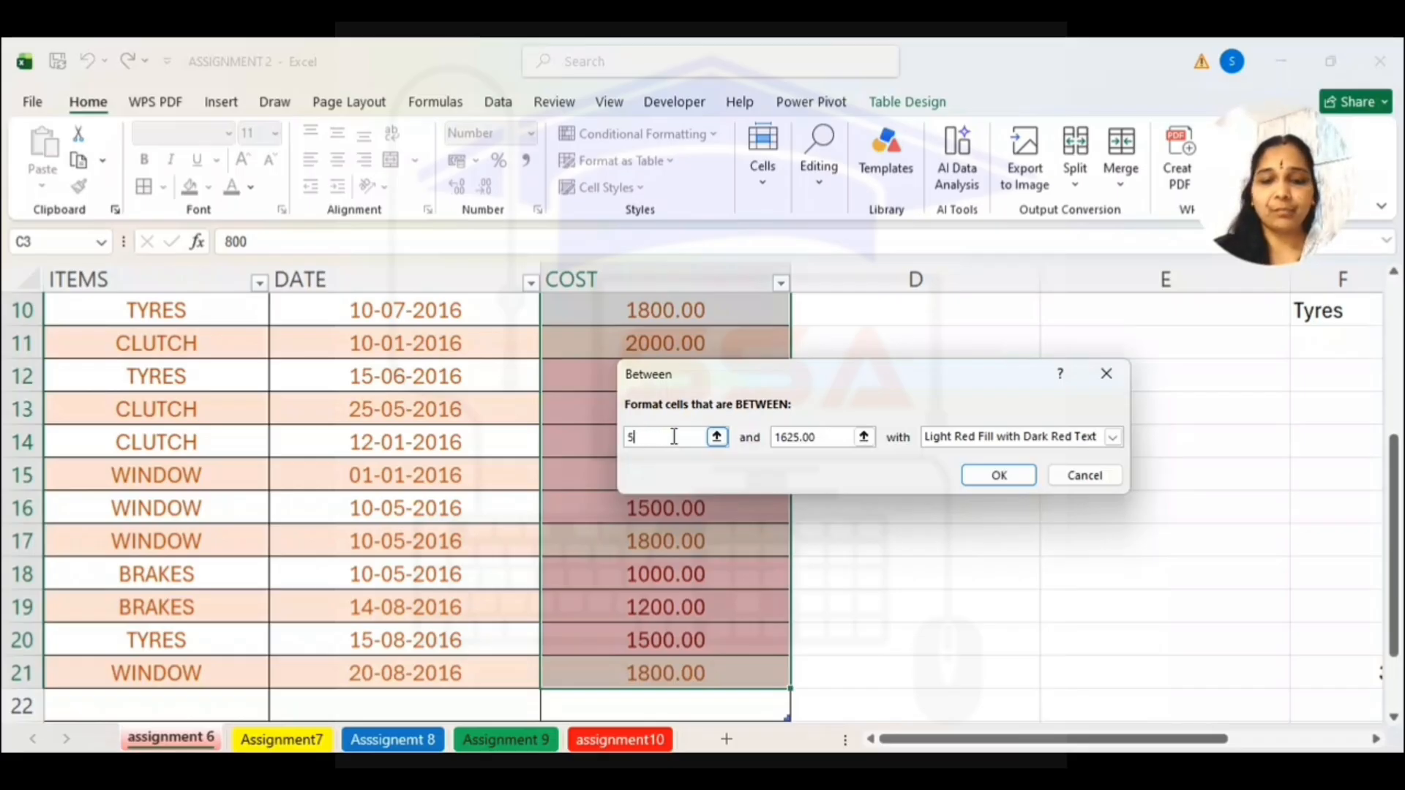
left_click(833, 436)
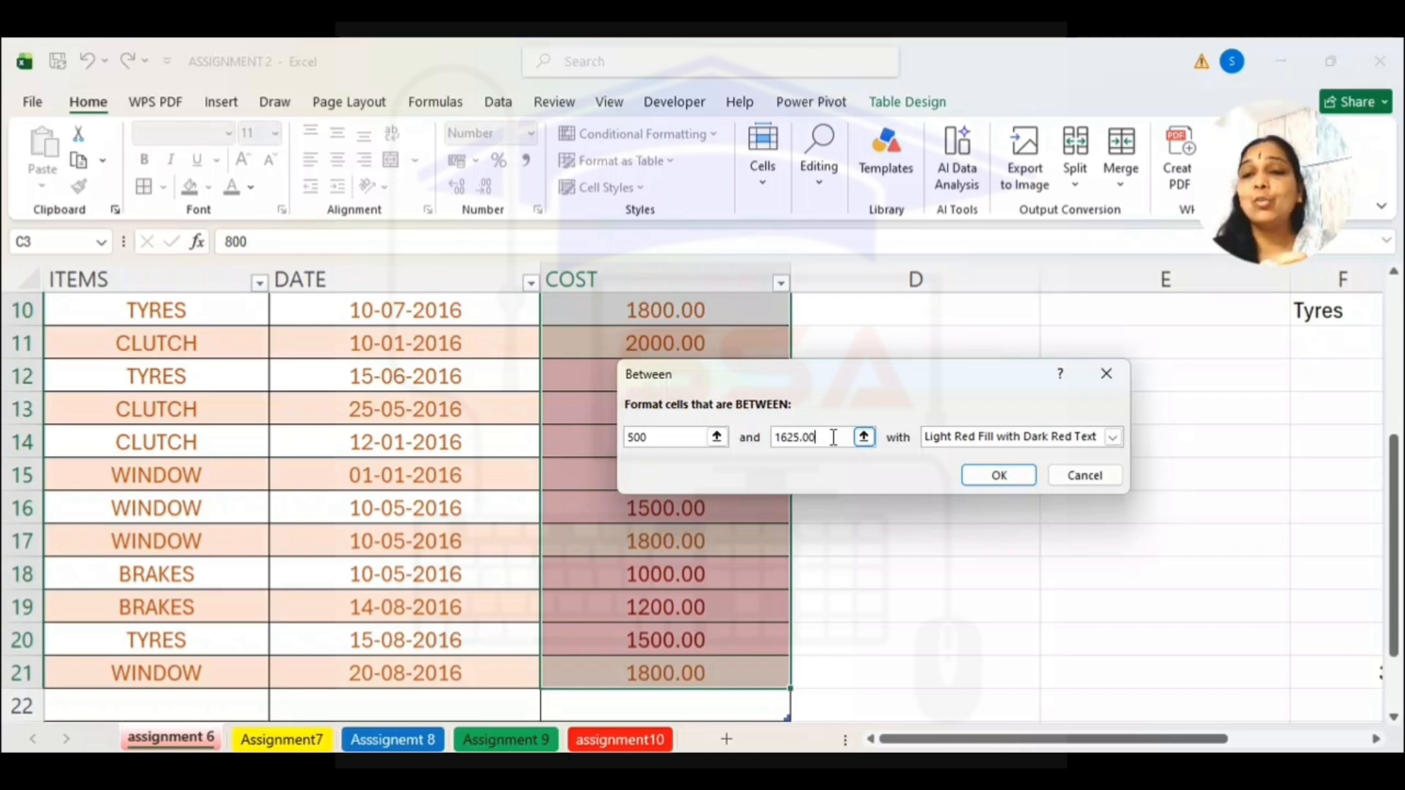
key("BackSpace")
key("BackSpace")
key("BackSpace")
key("BackSpace")
key("BackSpace")
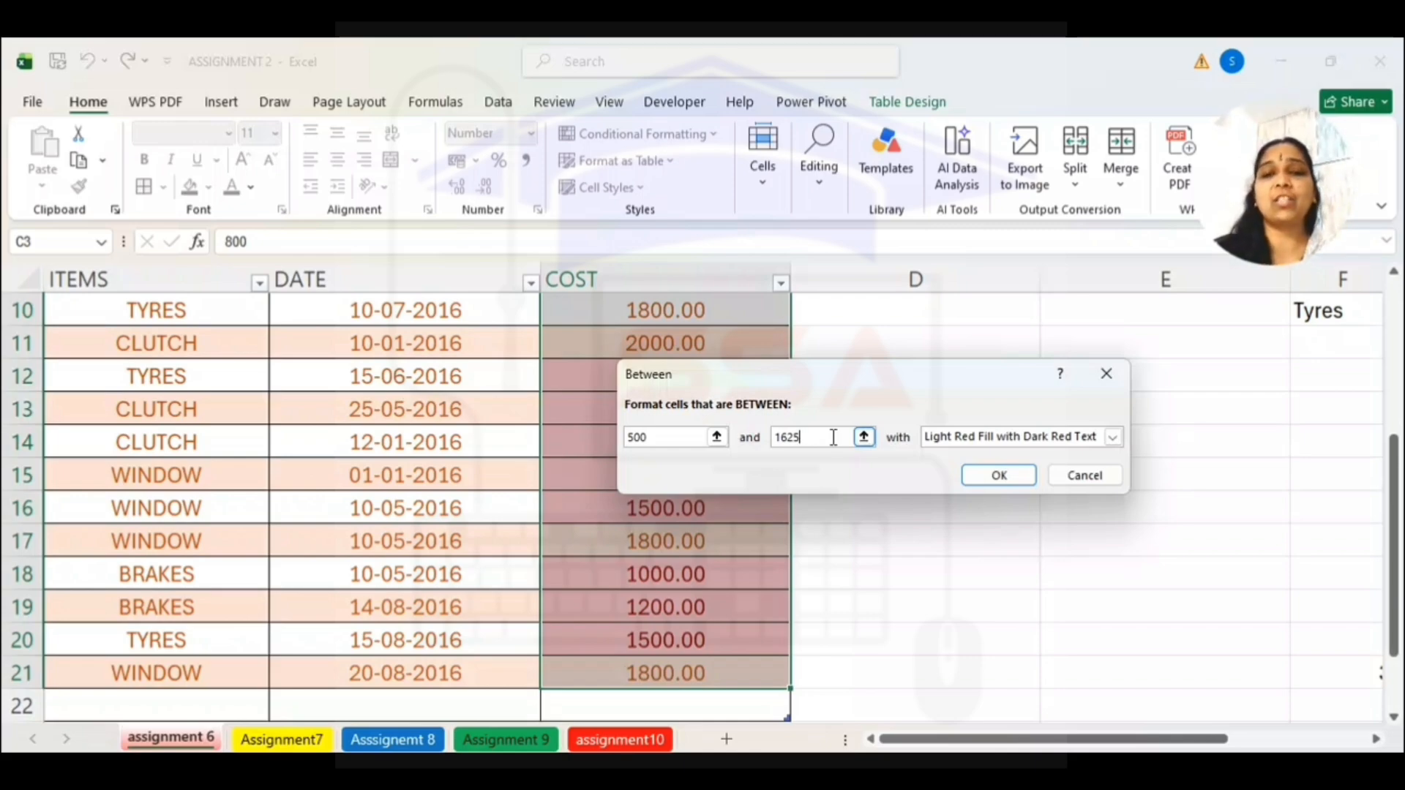
type("2000")
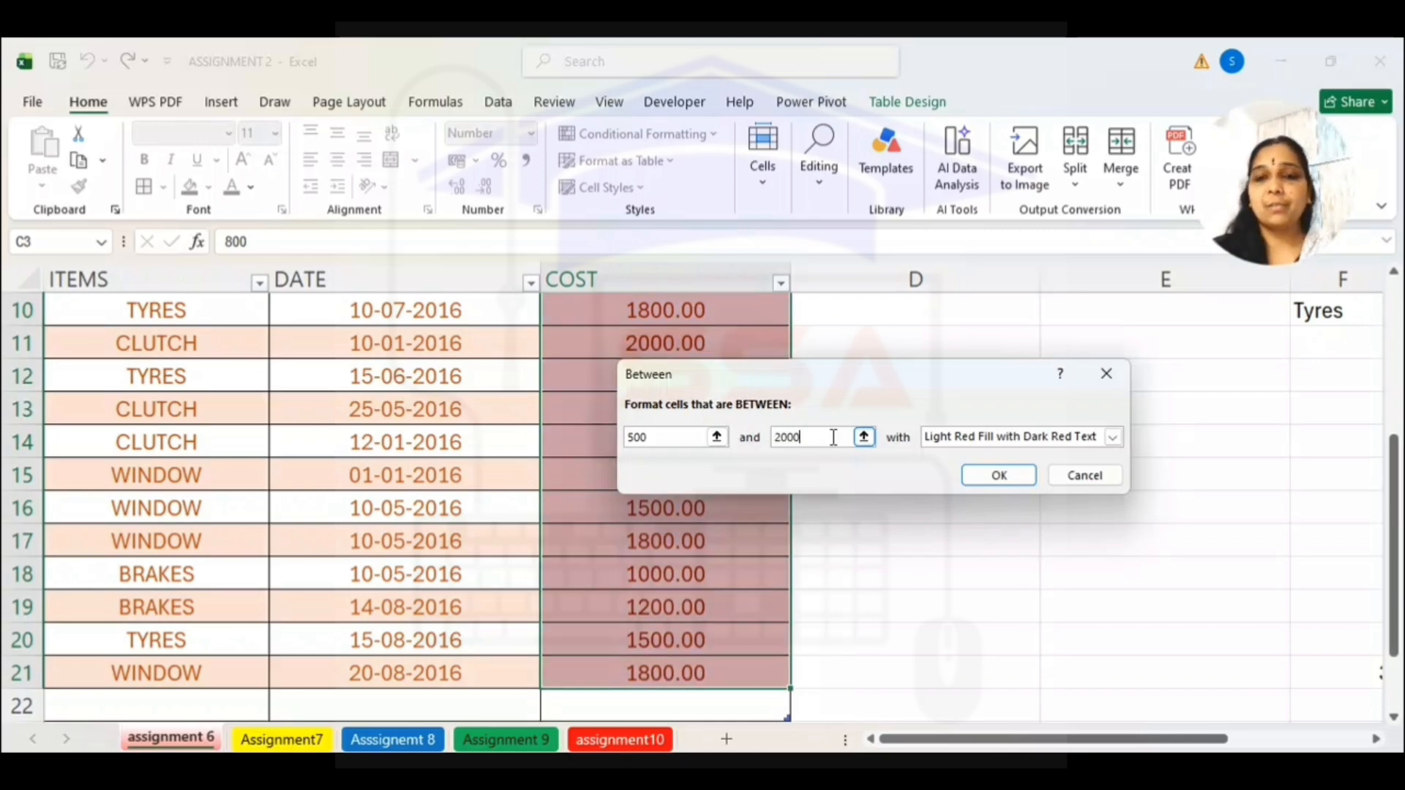
left_click(997, 474)
scroll(756, 414, "up", 3)
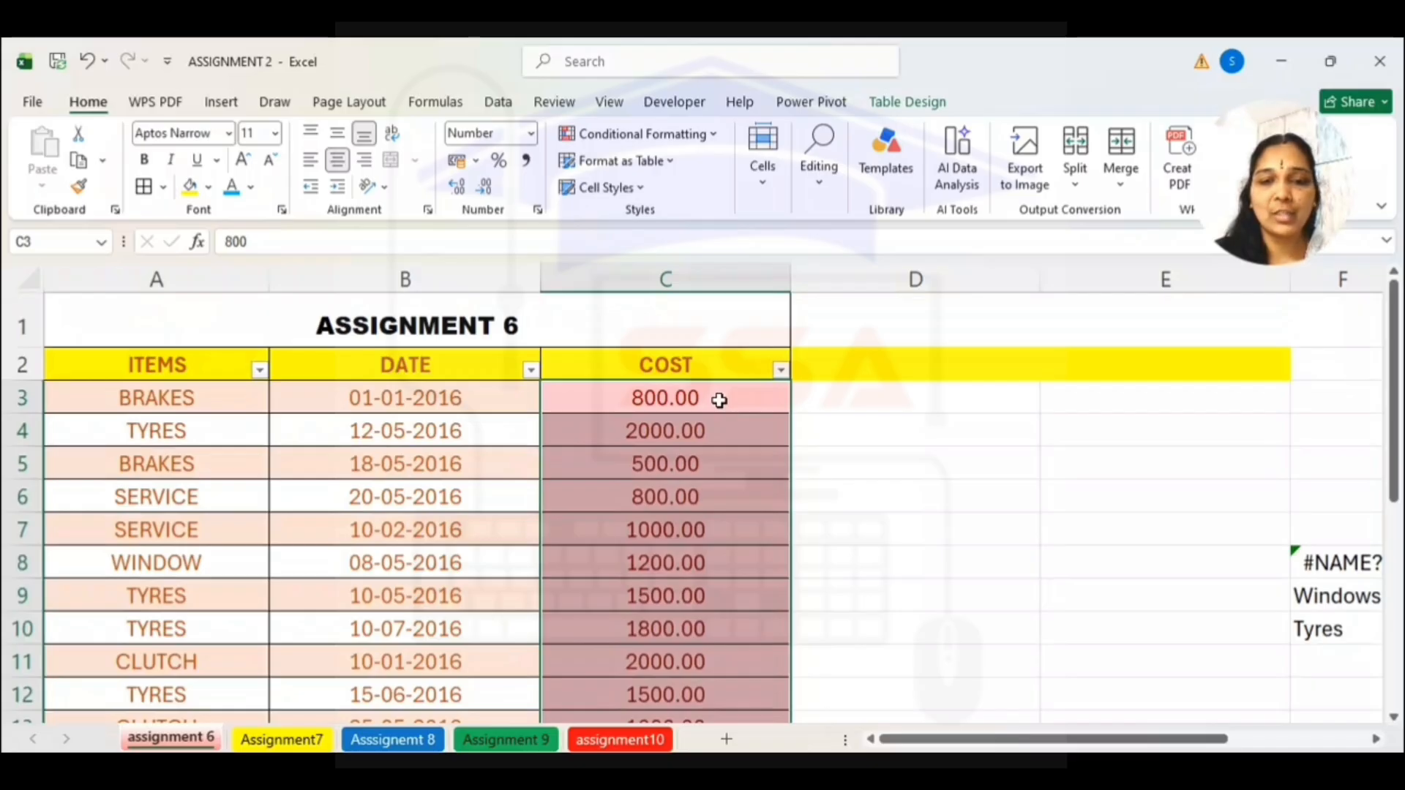
scroll(720, 400, "down", 10)
scroll(719, 400, "up", 10)
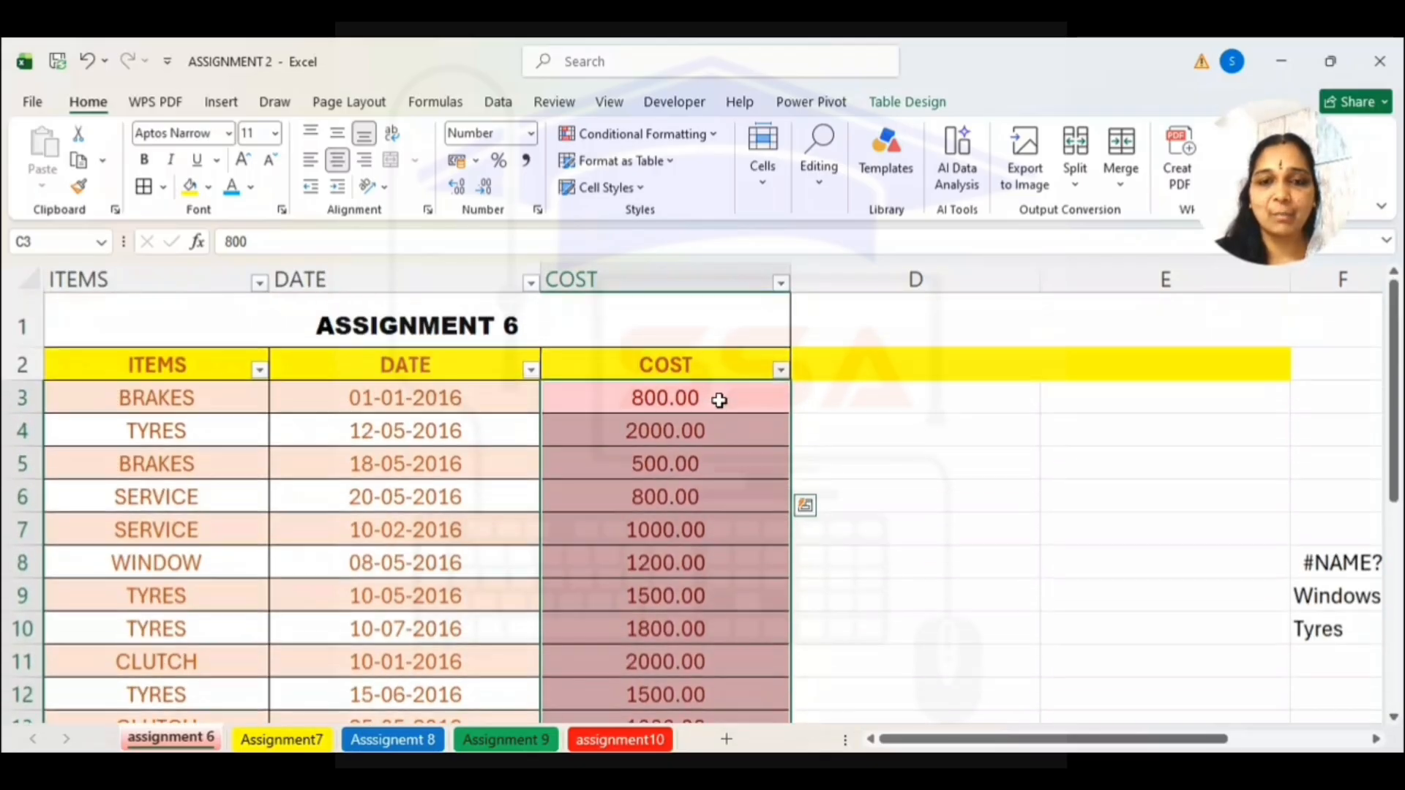
Test the highlighting rule by changing the costs in C6 to 300, C9 to 100 and C10 to 3000
left_click(640, 495)
type("300")
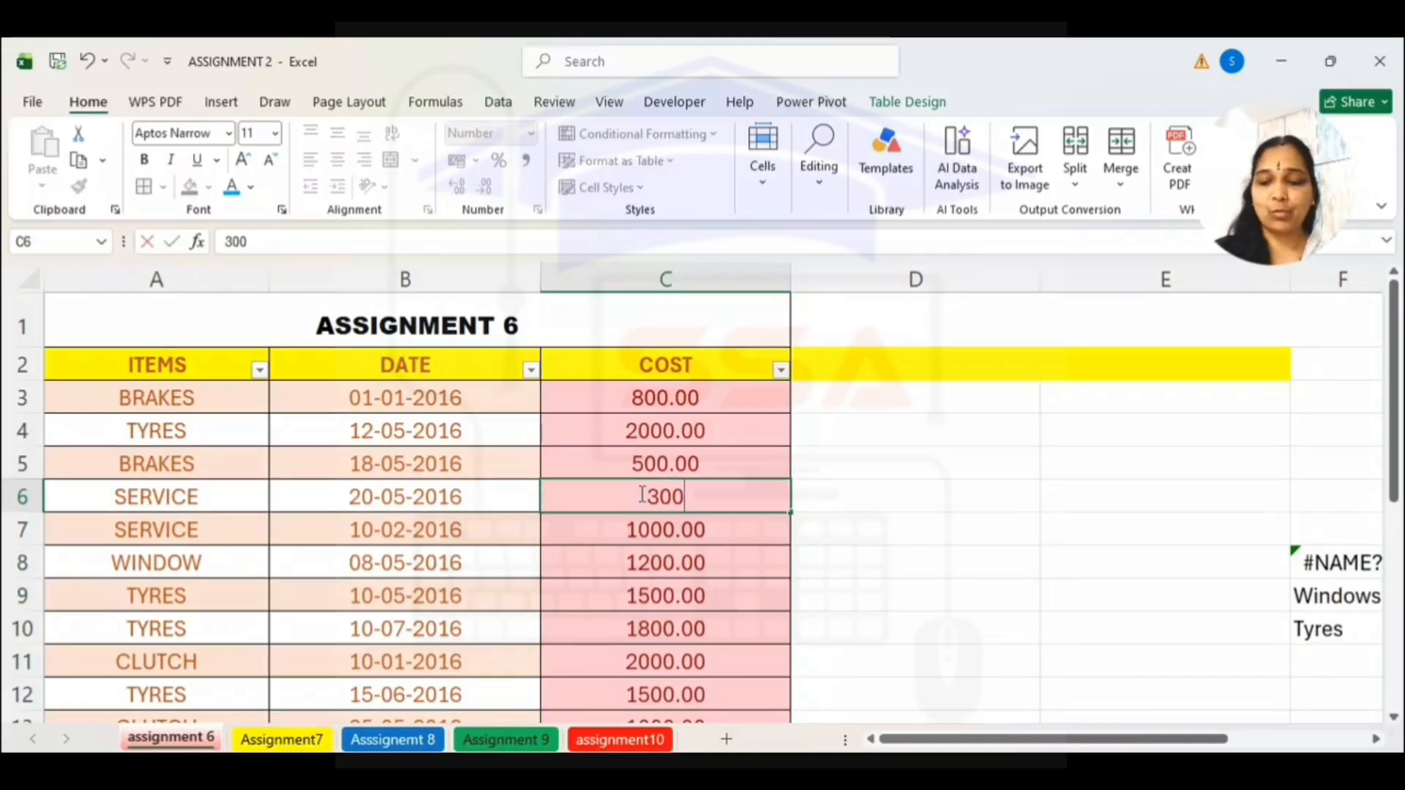
key("Return")
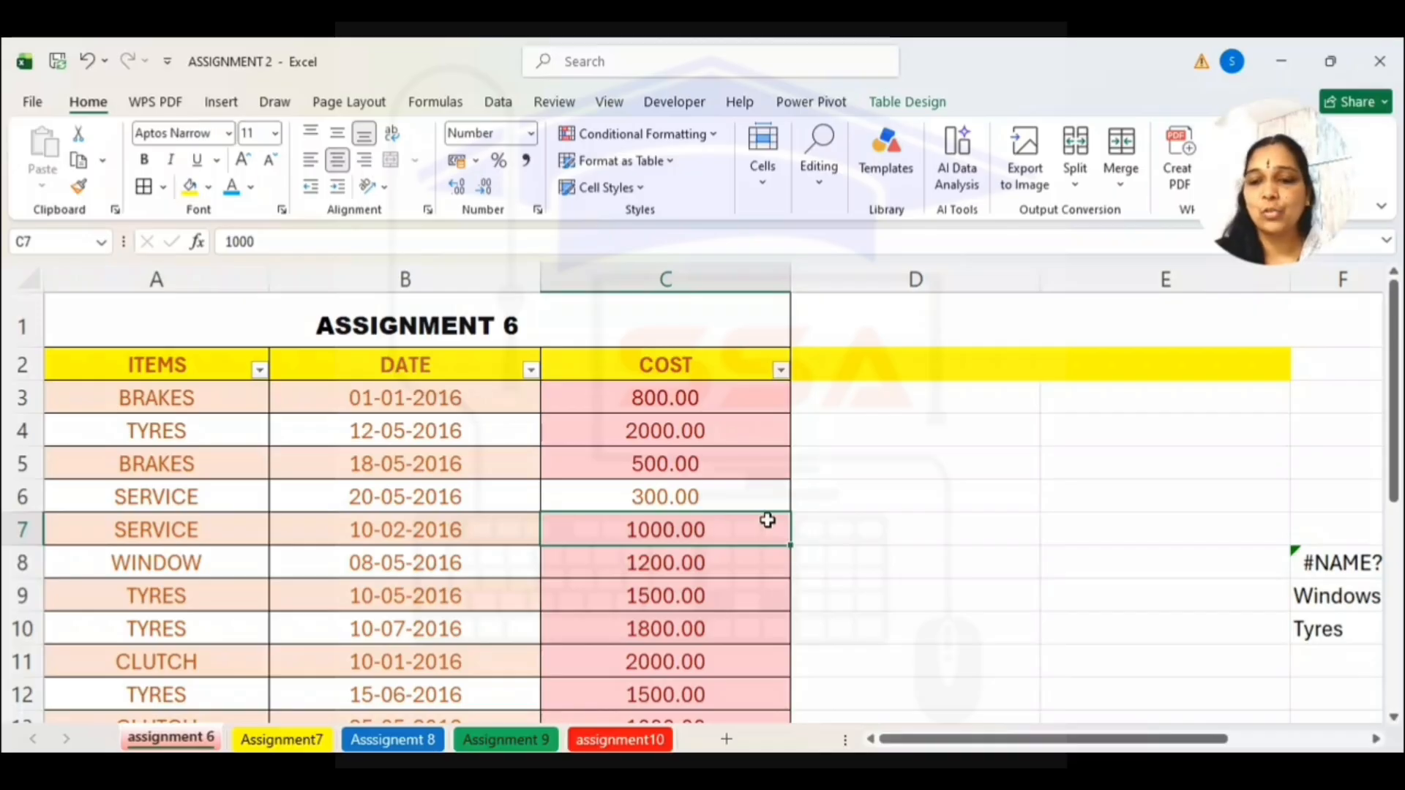
left_click(681, 598)
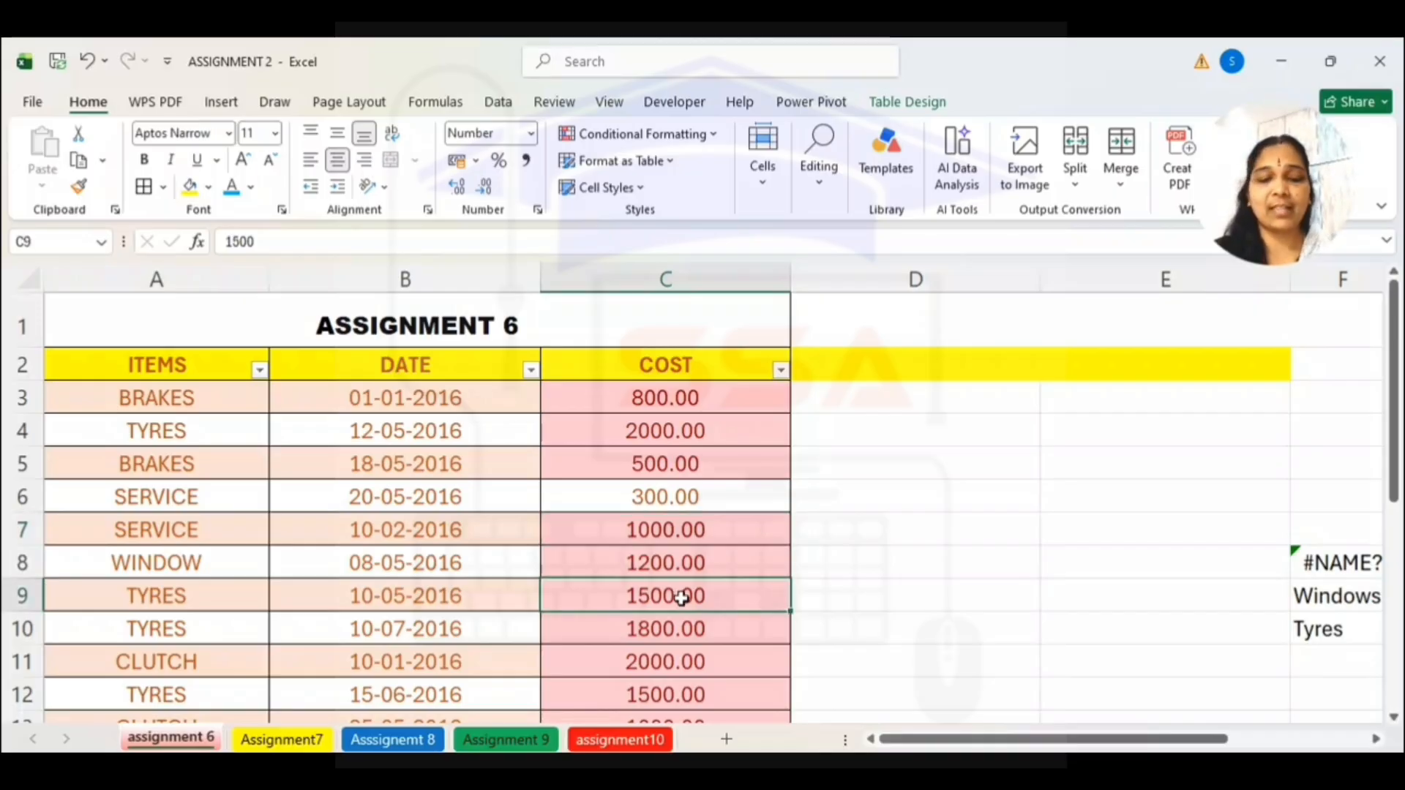
type("1000")
key("BackSpace")
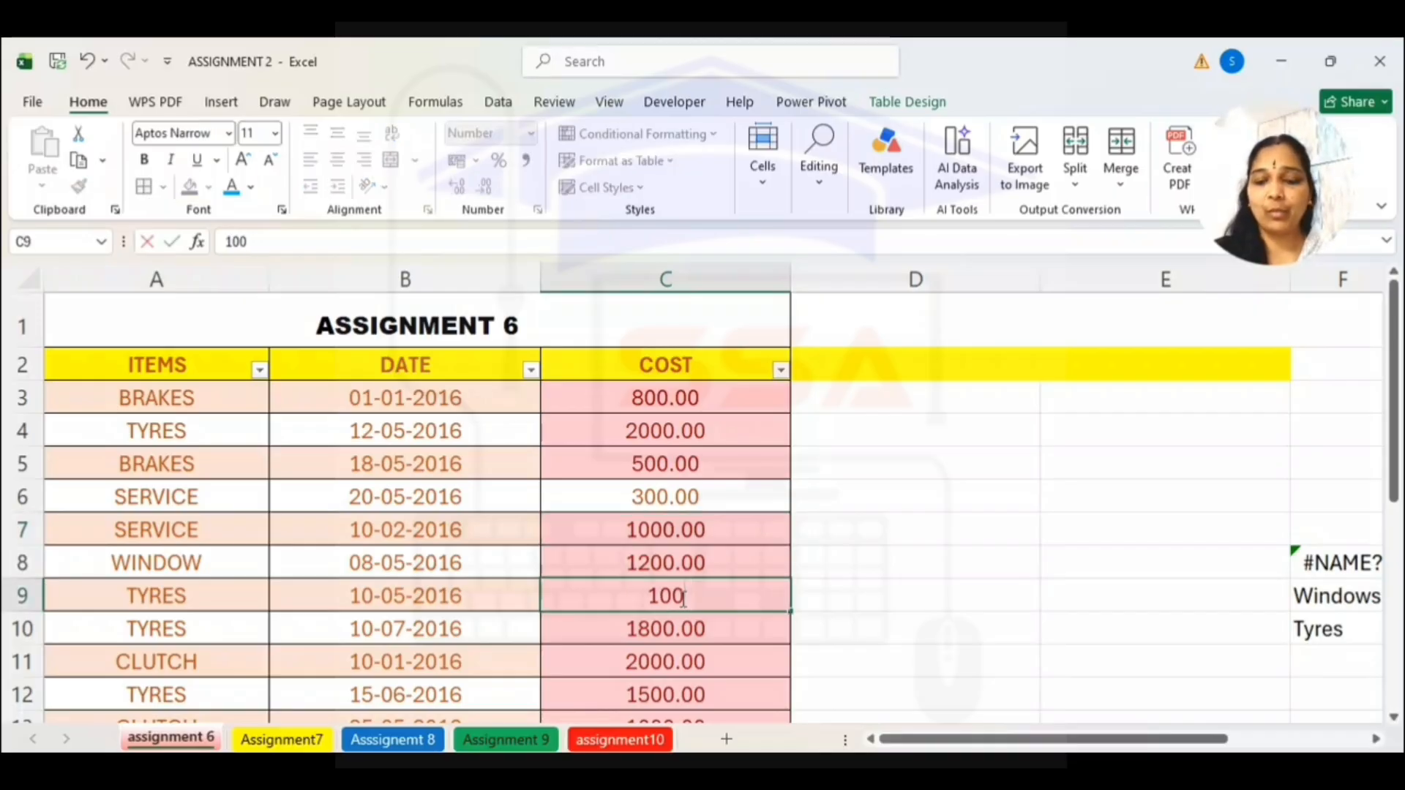
key("Return")
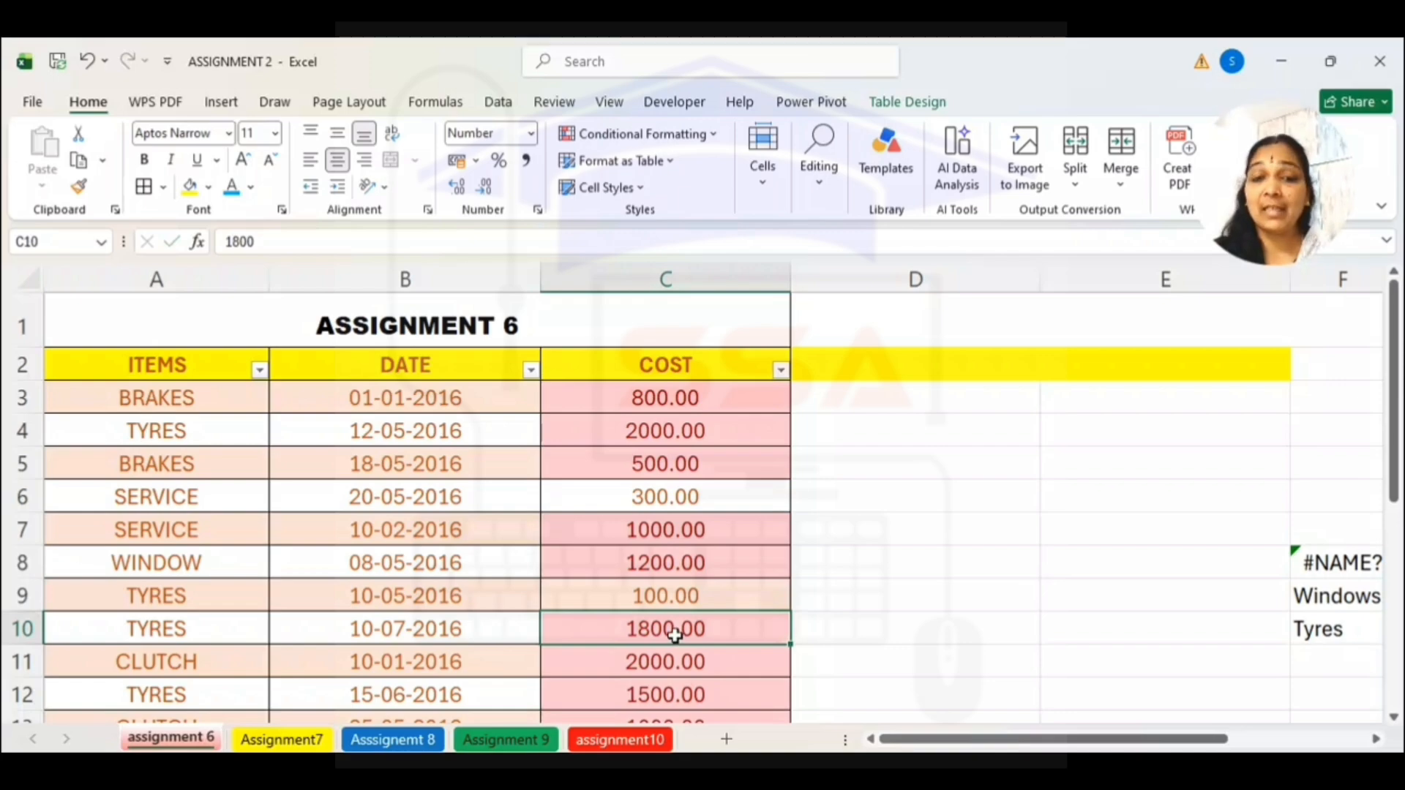
type("3000")
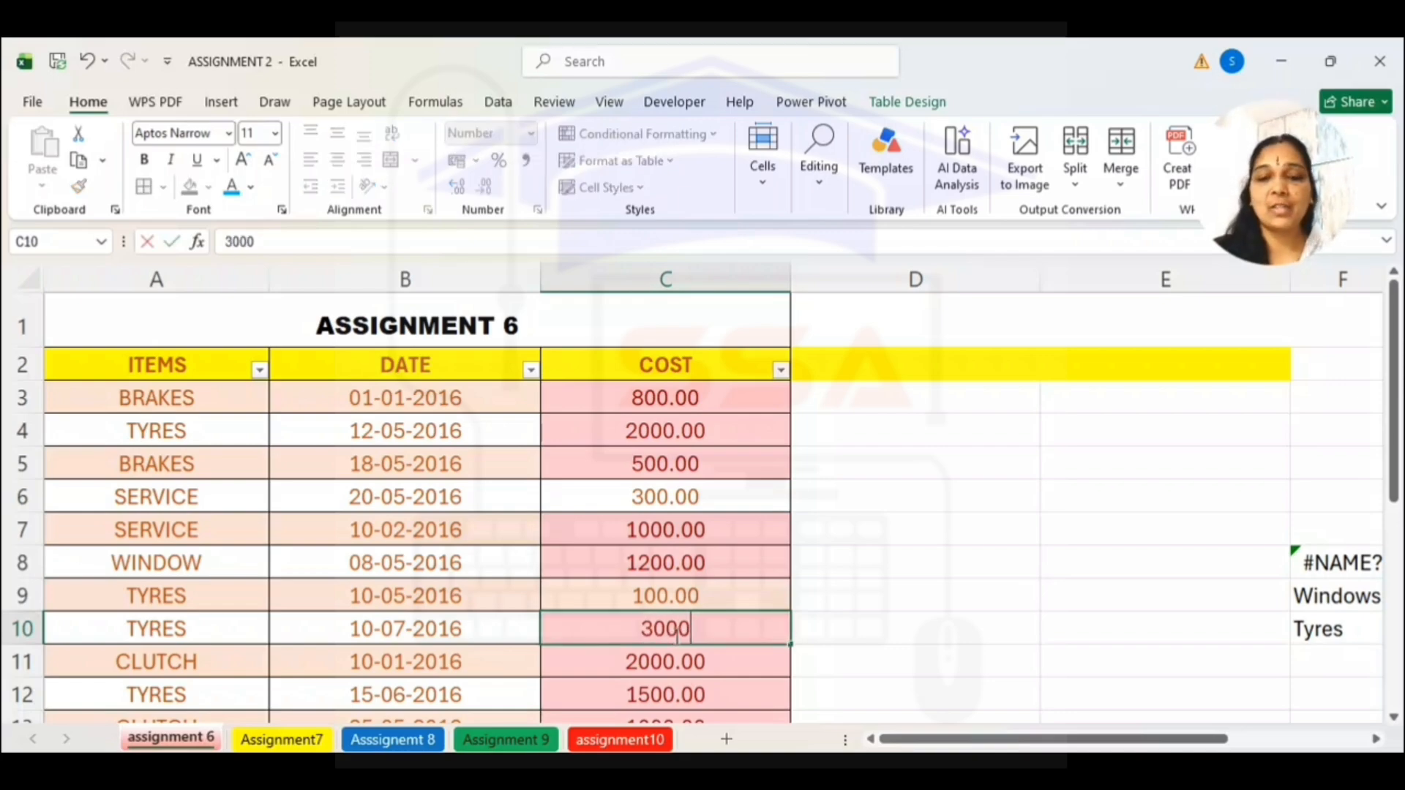
key("Return")
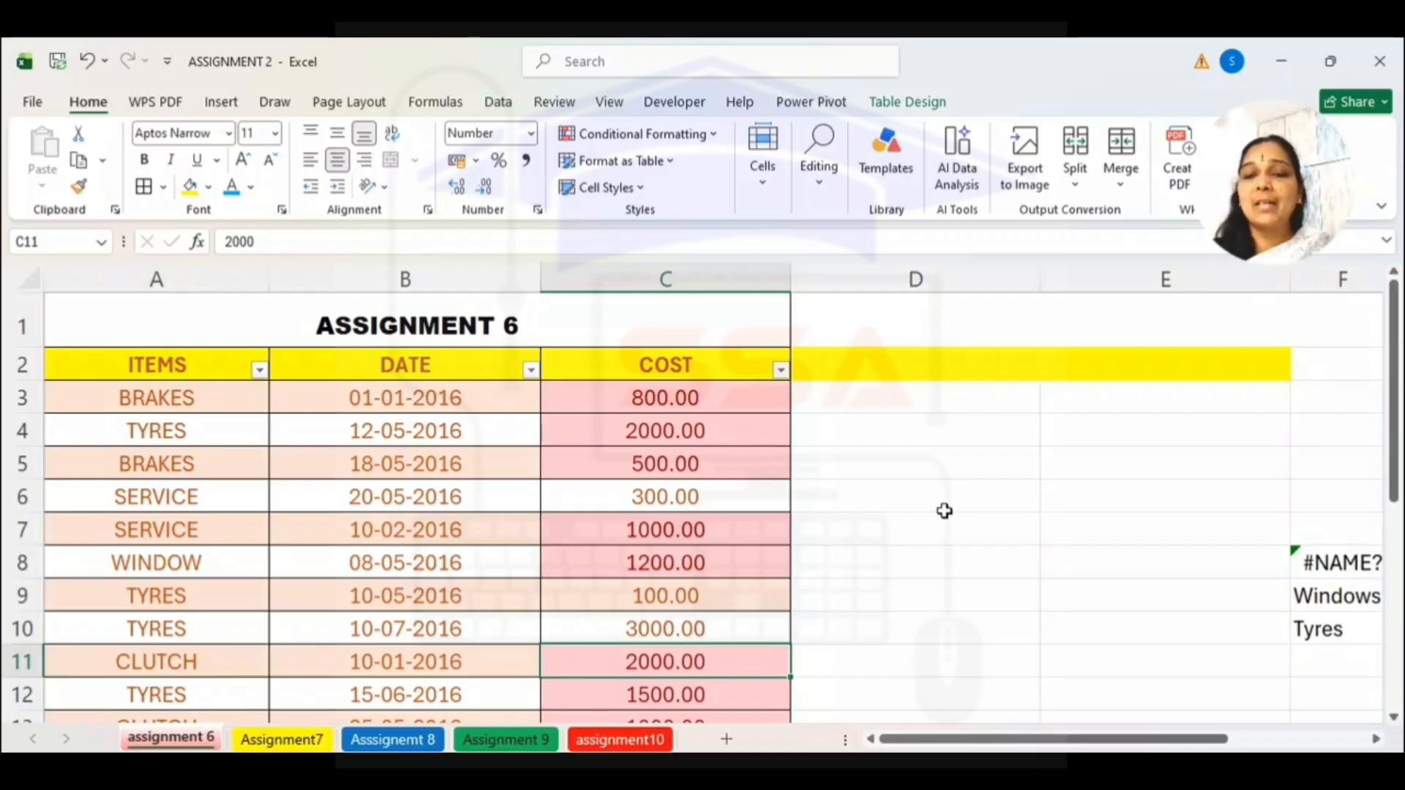
Add a new sheet and highlight values greater than 2000 in I3:I19 with Light Red Fill with Dark Red Text
left_click(726, 739)
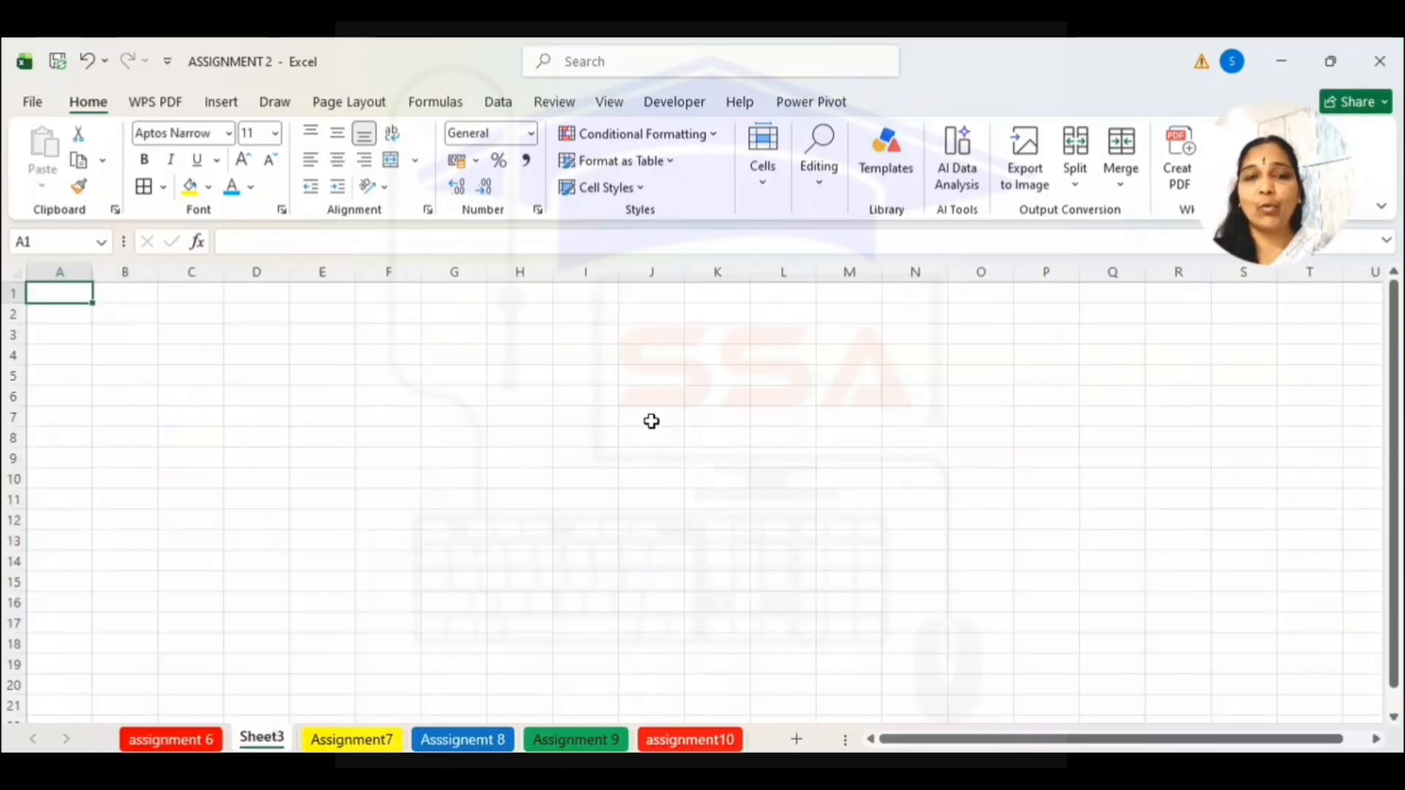
left_click_drag(574, 336, 596, 662)
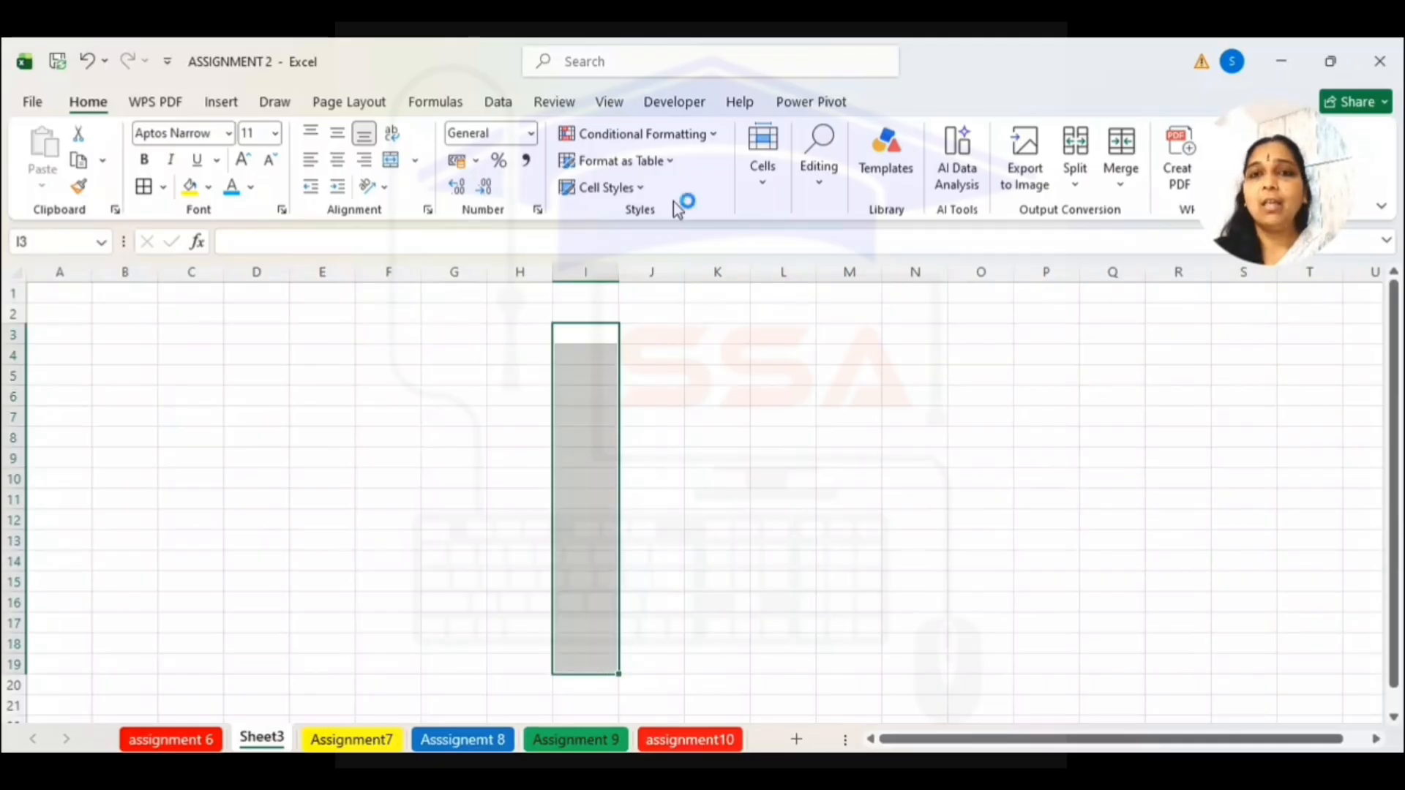
left_click(695, 139)
mouse_move(696, 176)
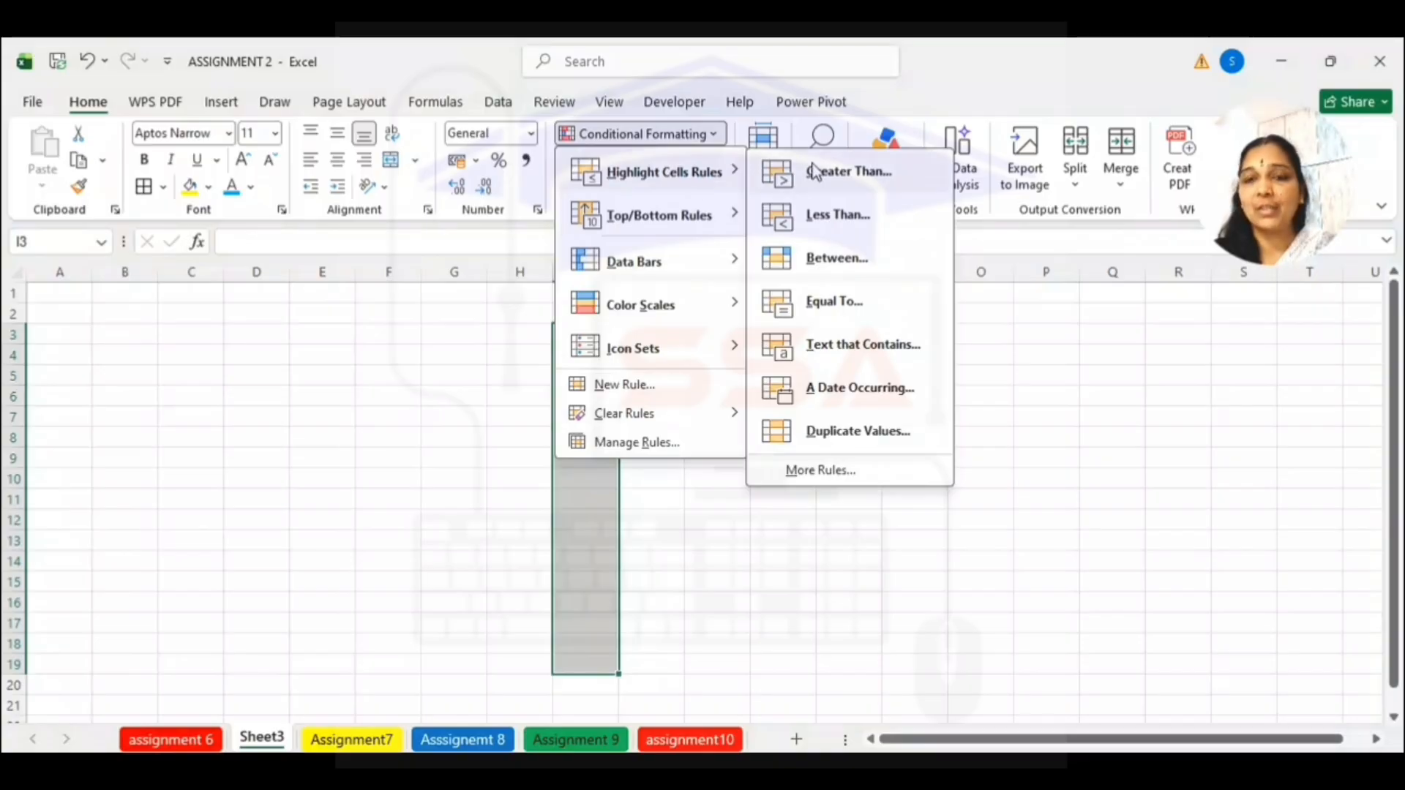
left_click(834, 172)
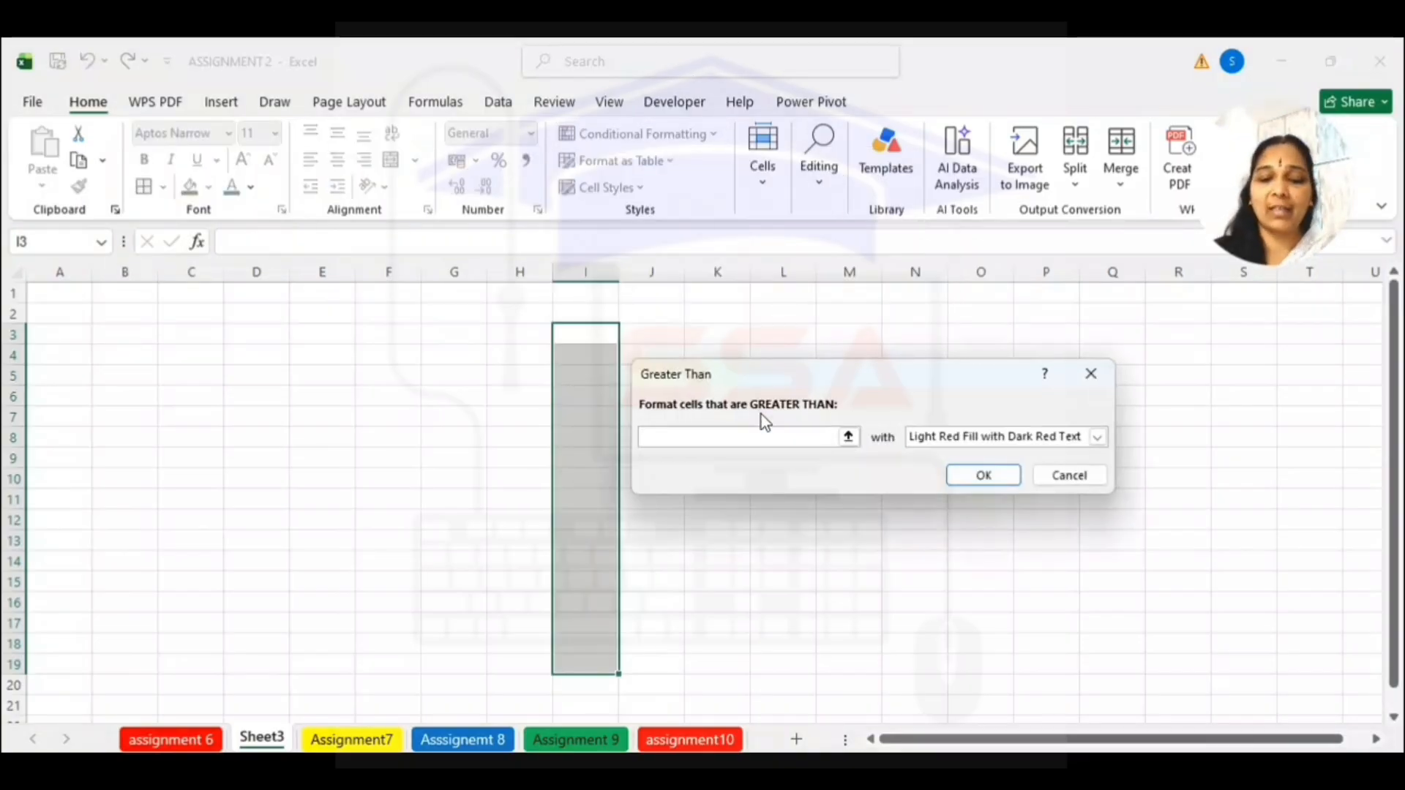
type("2000")
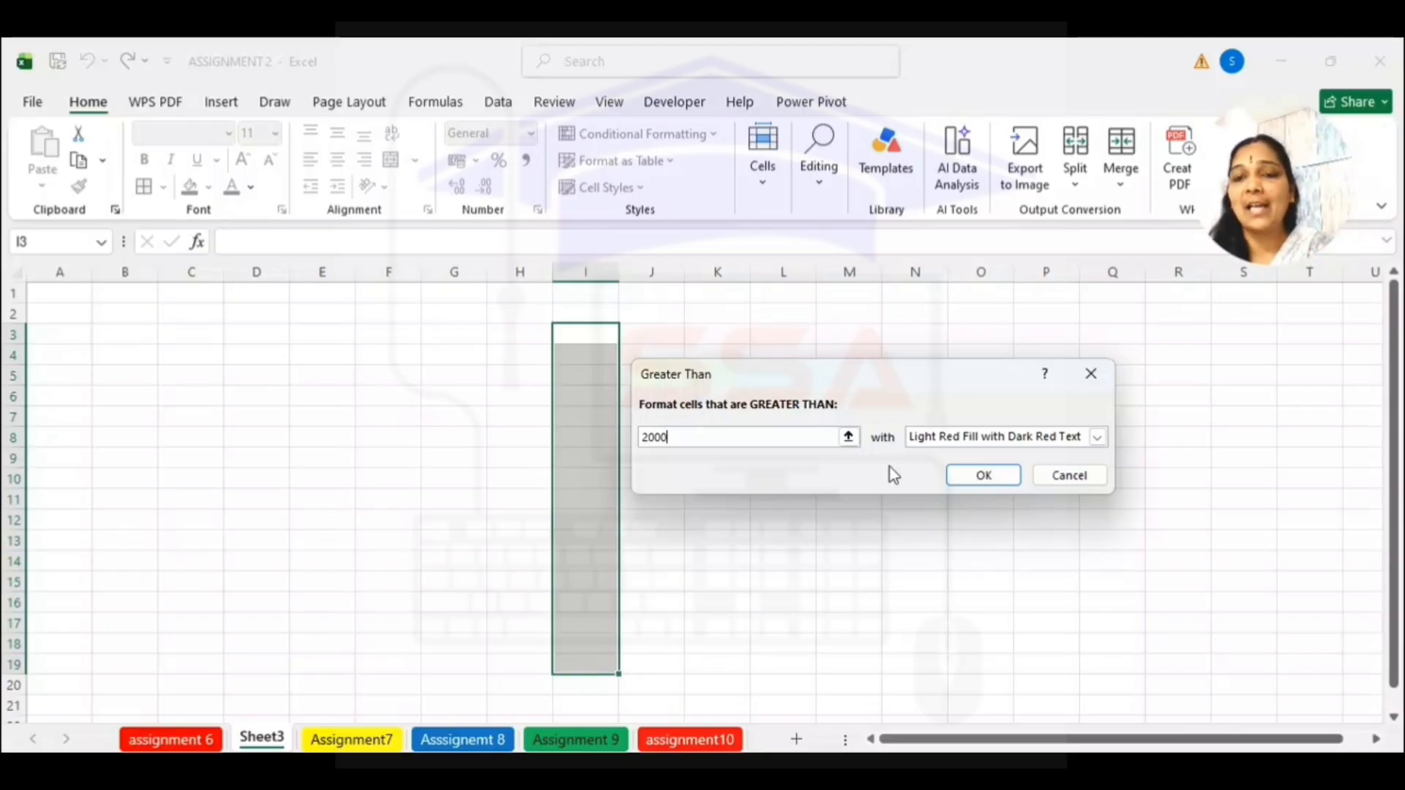
left_click(964, 476)
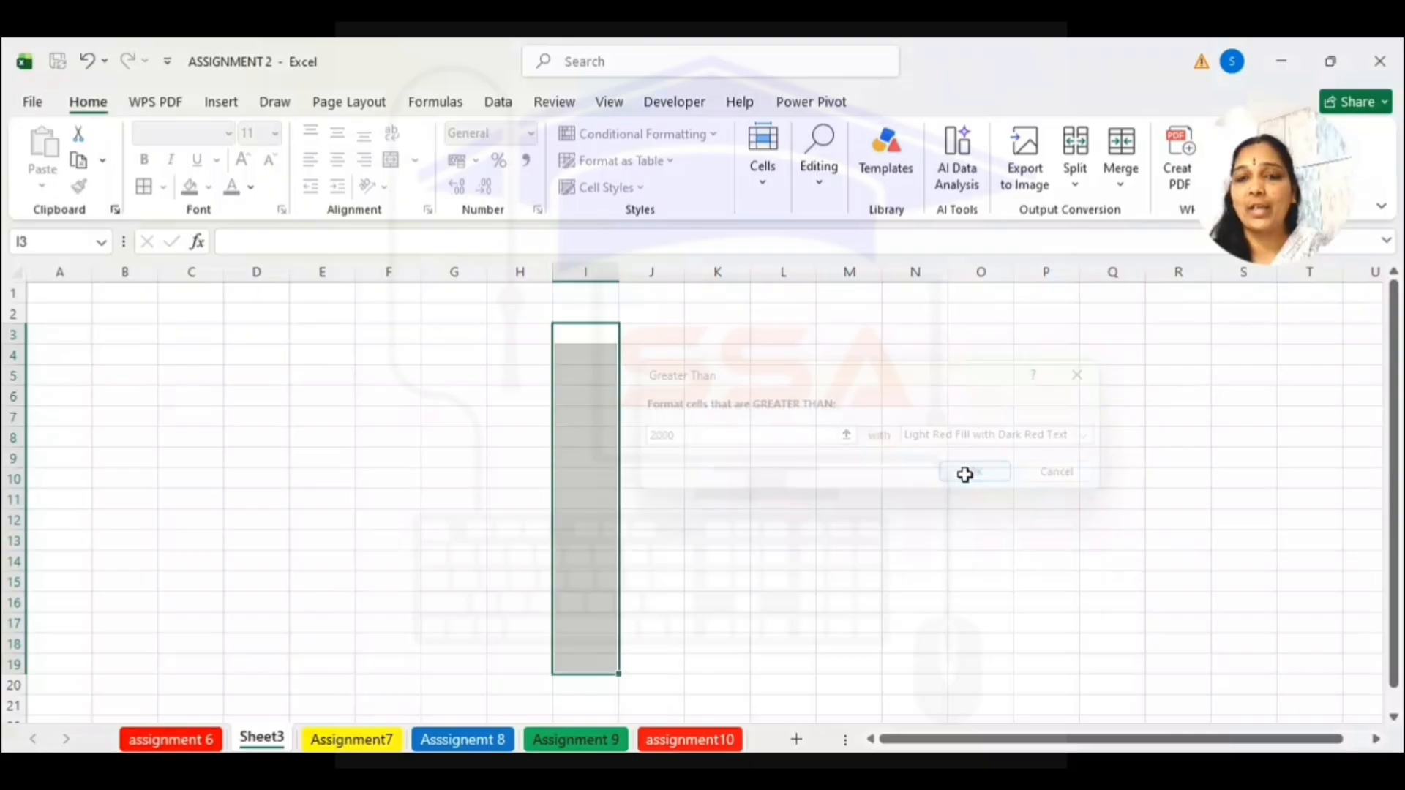
Enter the test values 200, 3000, 2300 and 120 in cells I4 to I7
left_click(595, 360)
type("200")
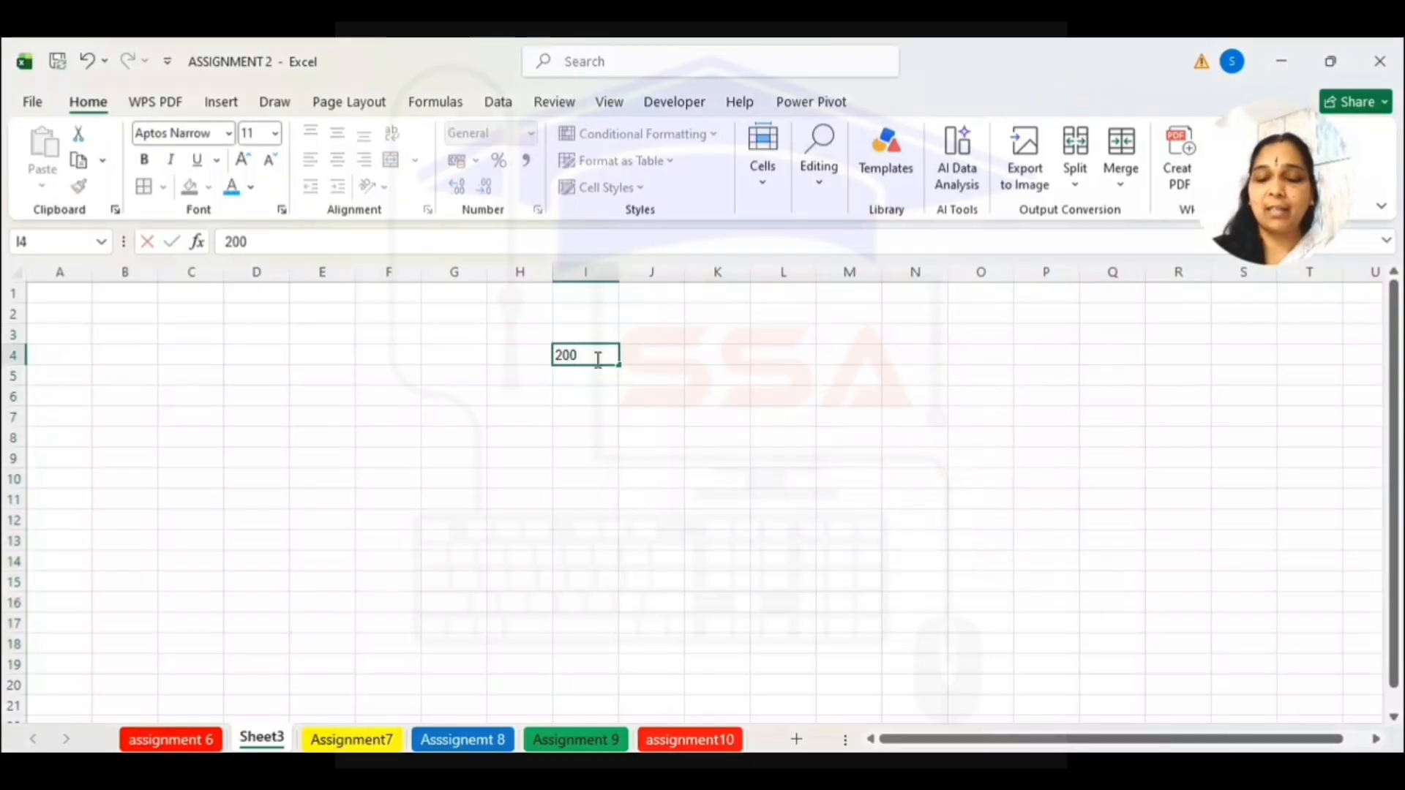
key("Return")
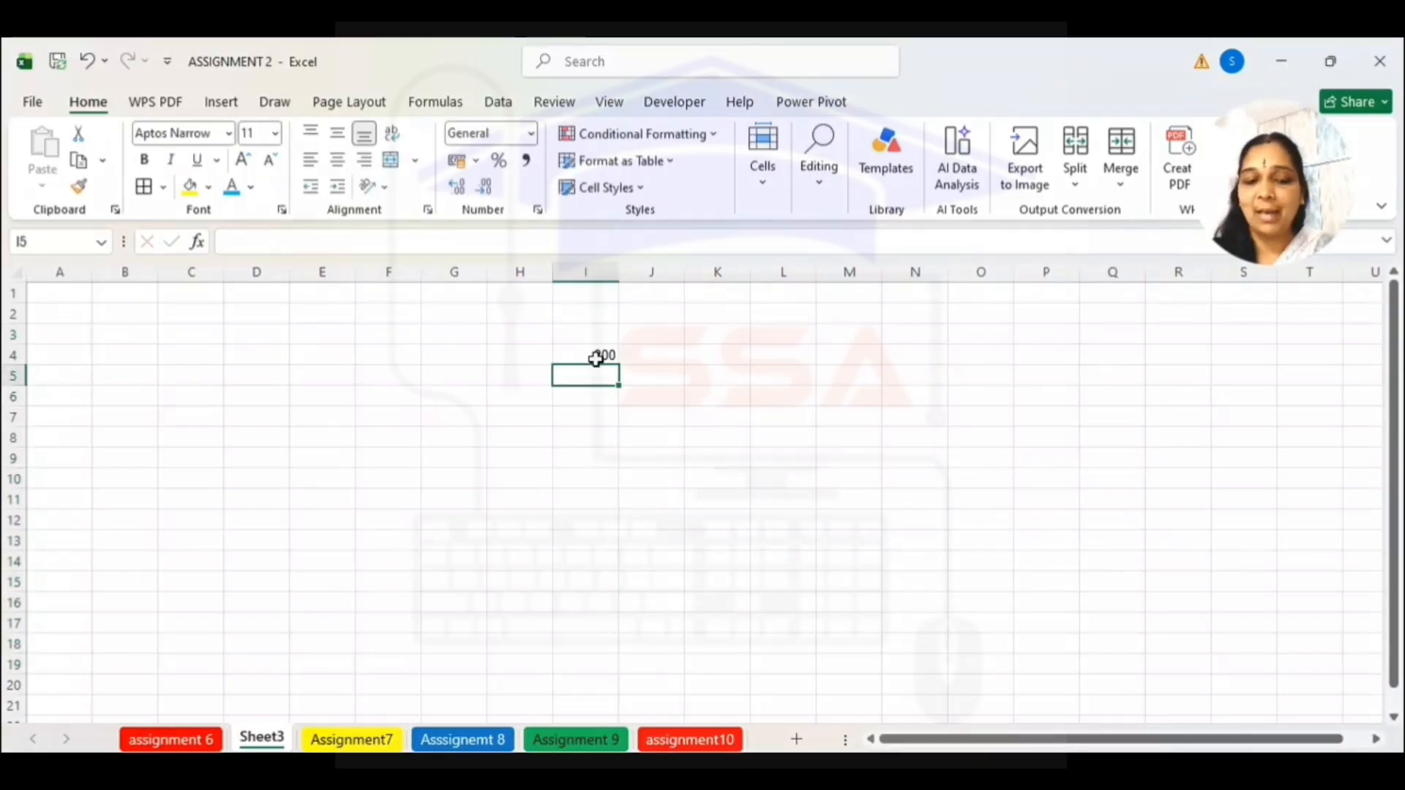
type("3000")
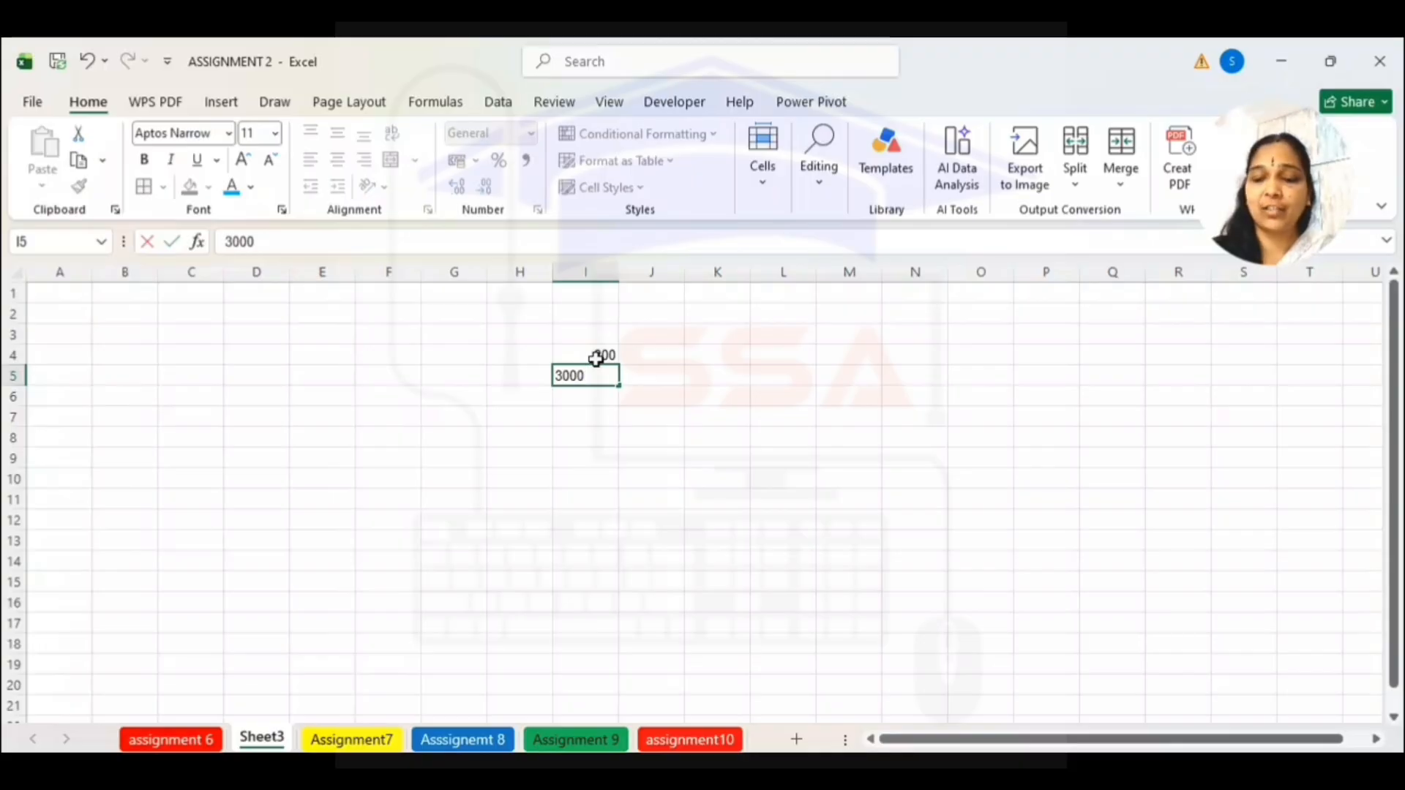
key("Return")
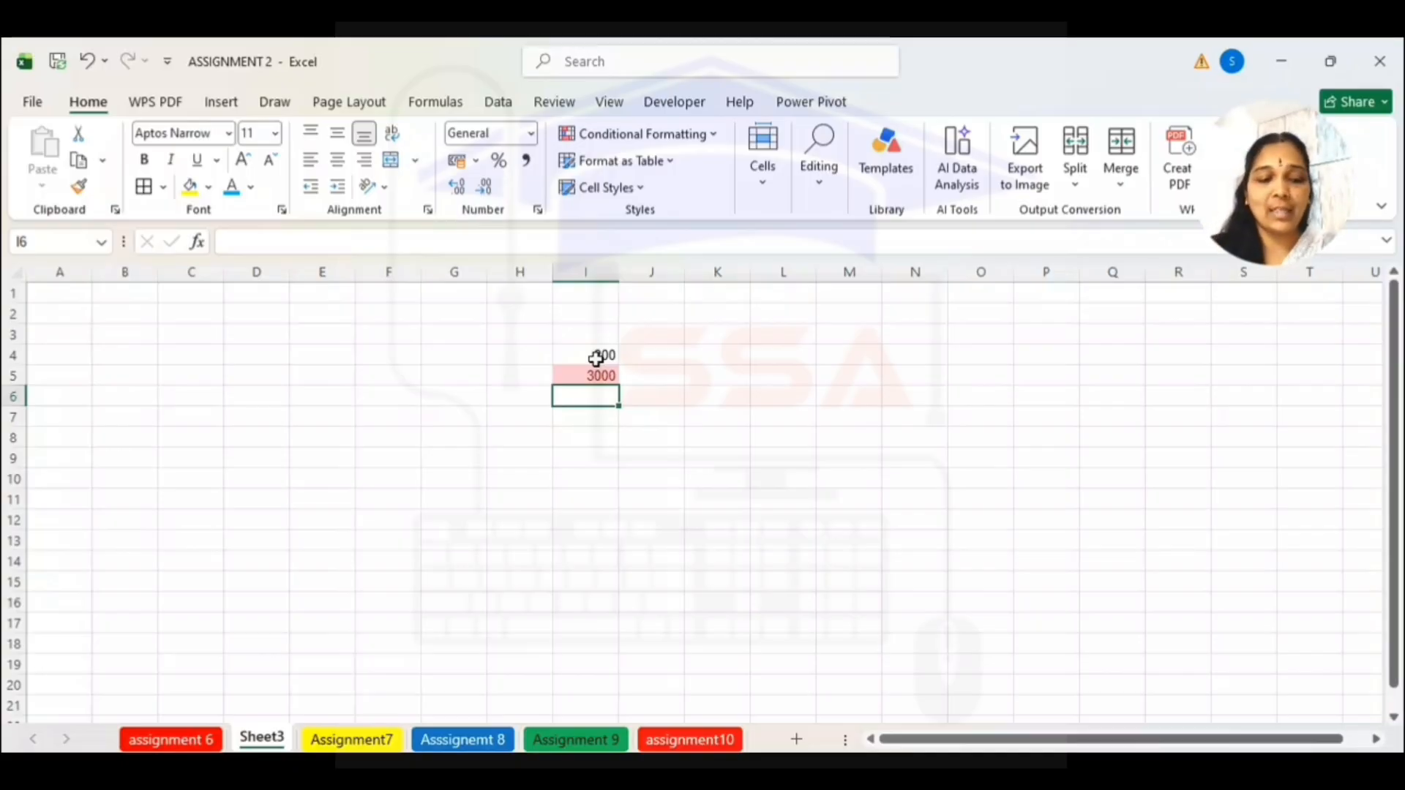
type("2300")
key("Return")
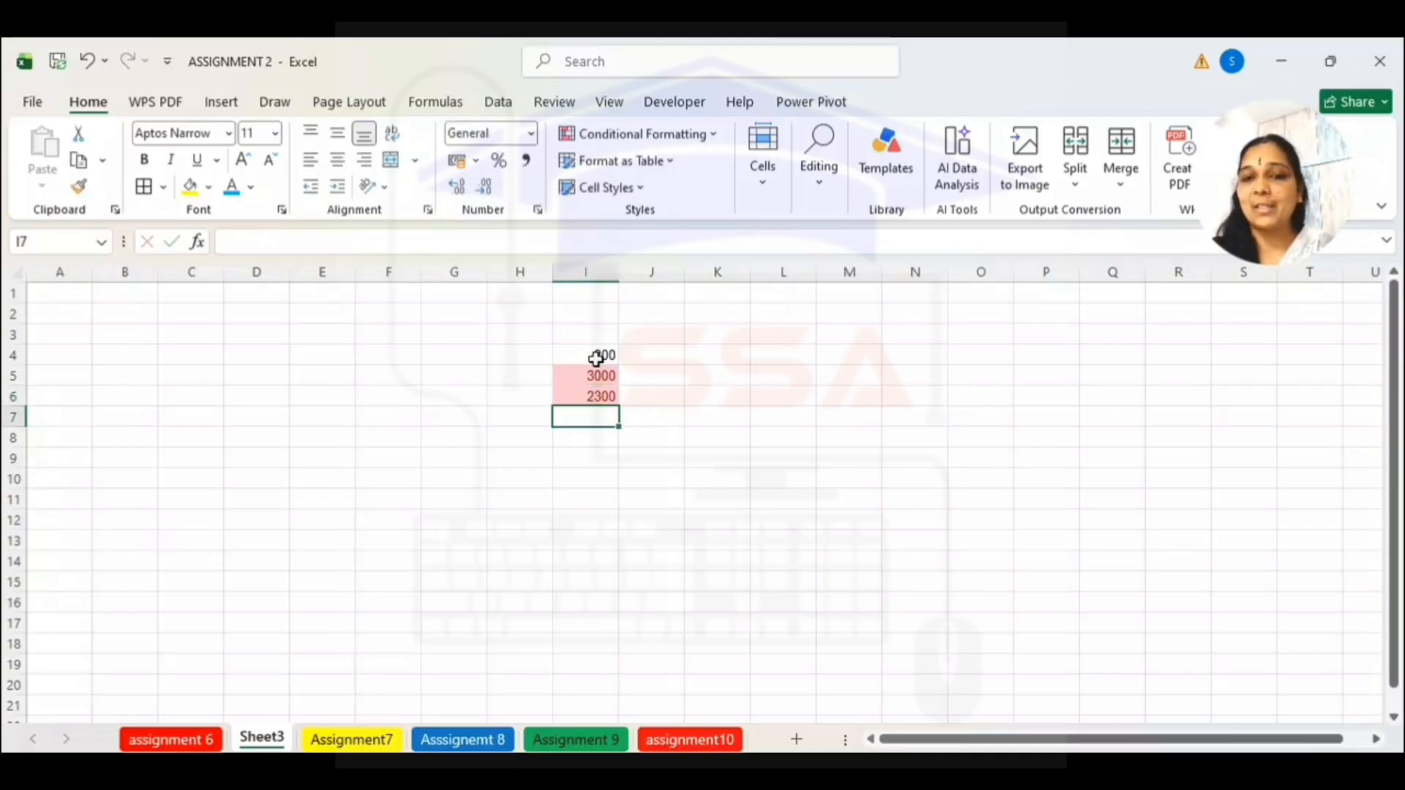
type("120")
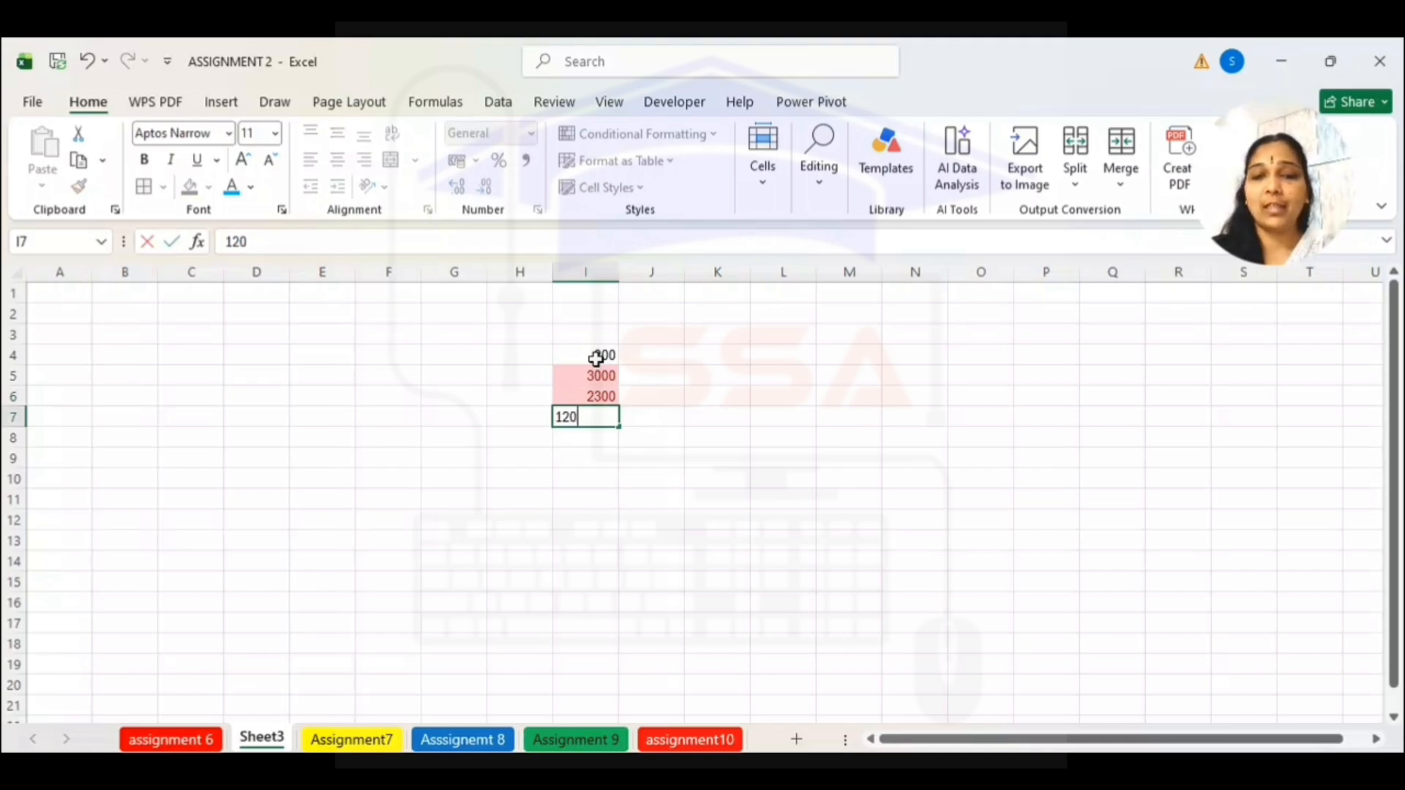
key("Return")
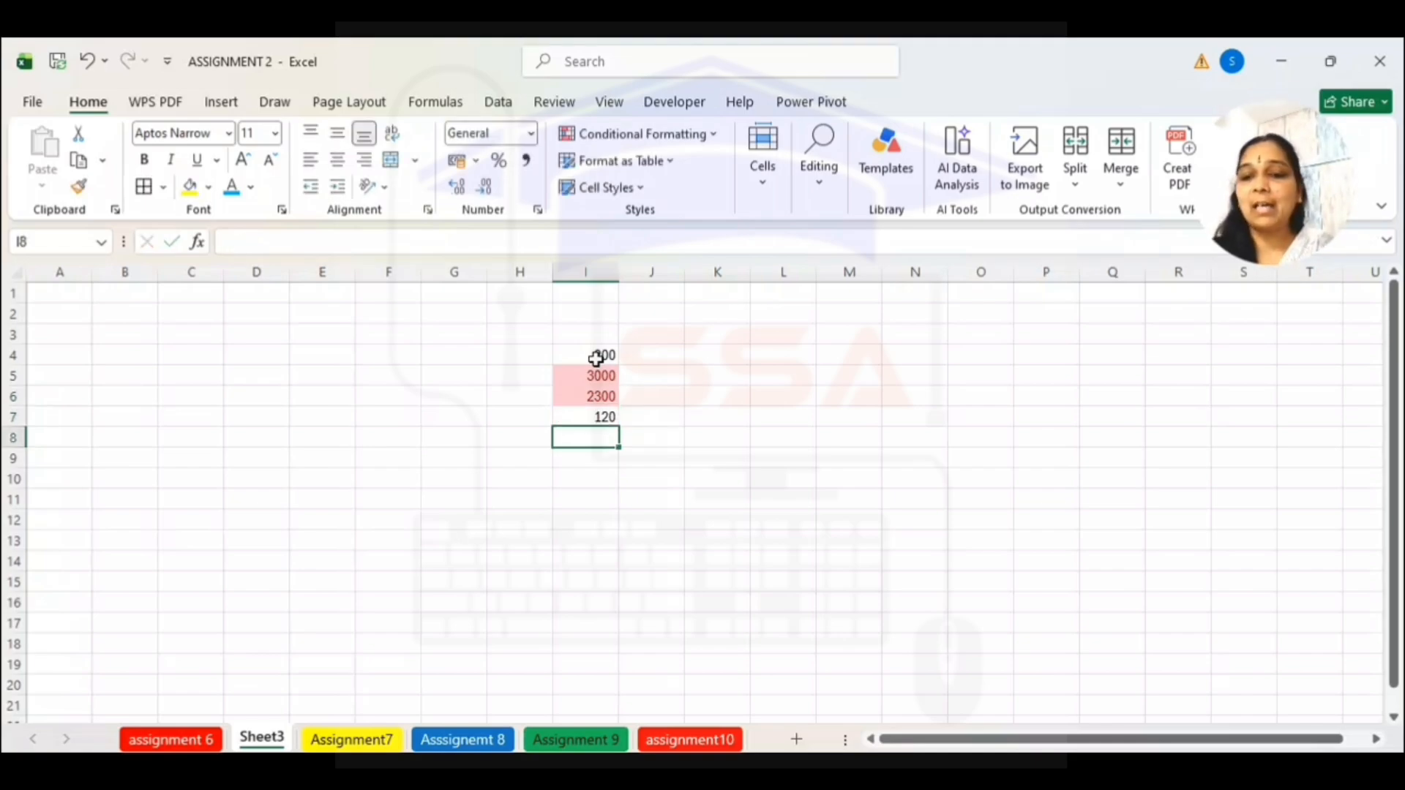
left_click(683, 135)
mouse_move(696, 172)
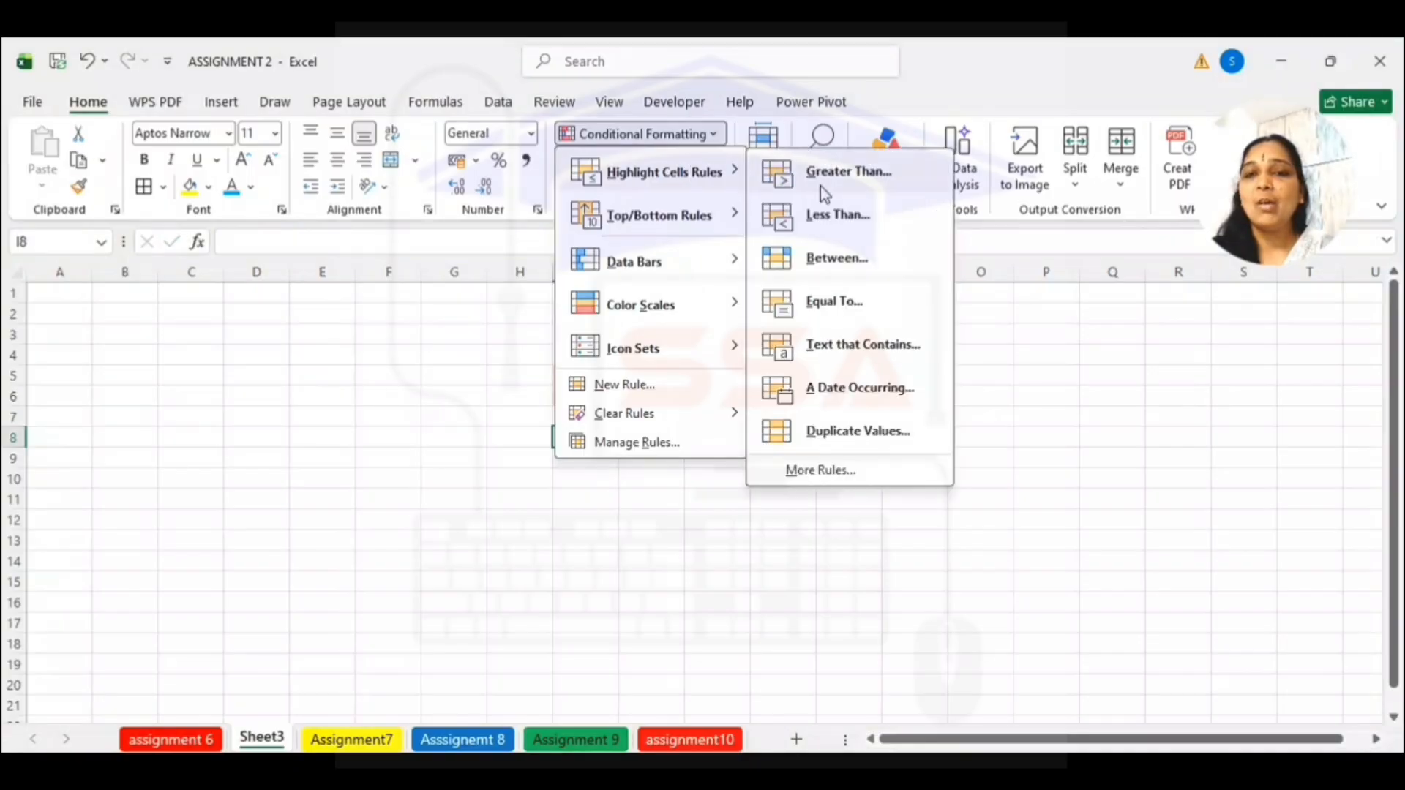
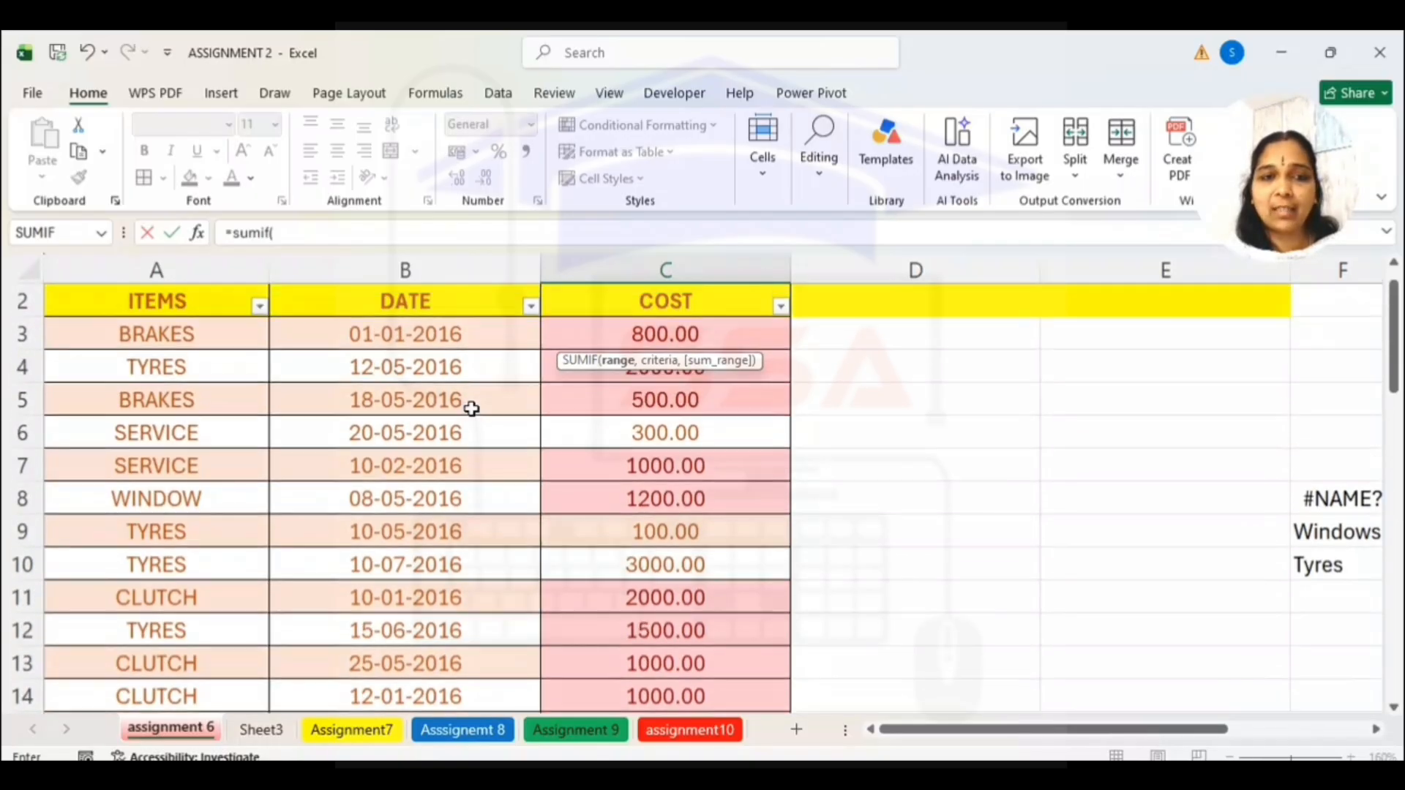
Complete the Brakes total cost in C48 with SUMIF, using range A3:A21, criterion A18 and sum range C3:C21
left_click_drag(169, 334, 201, 635)
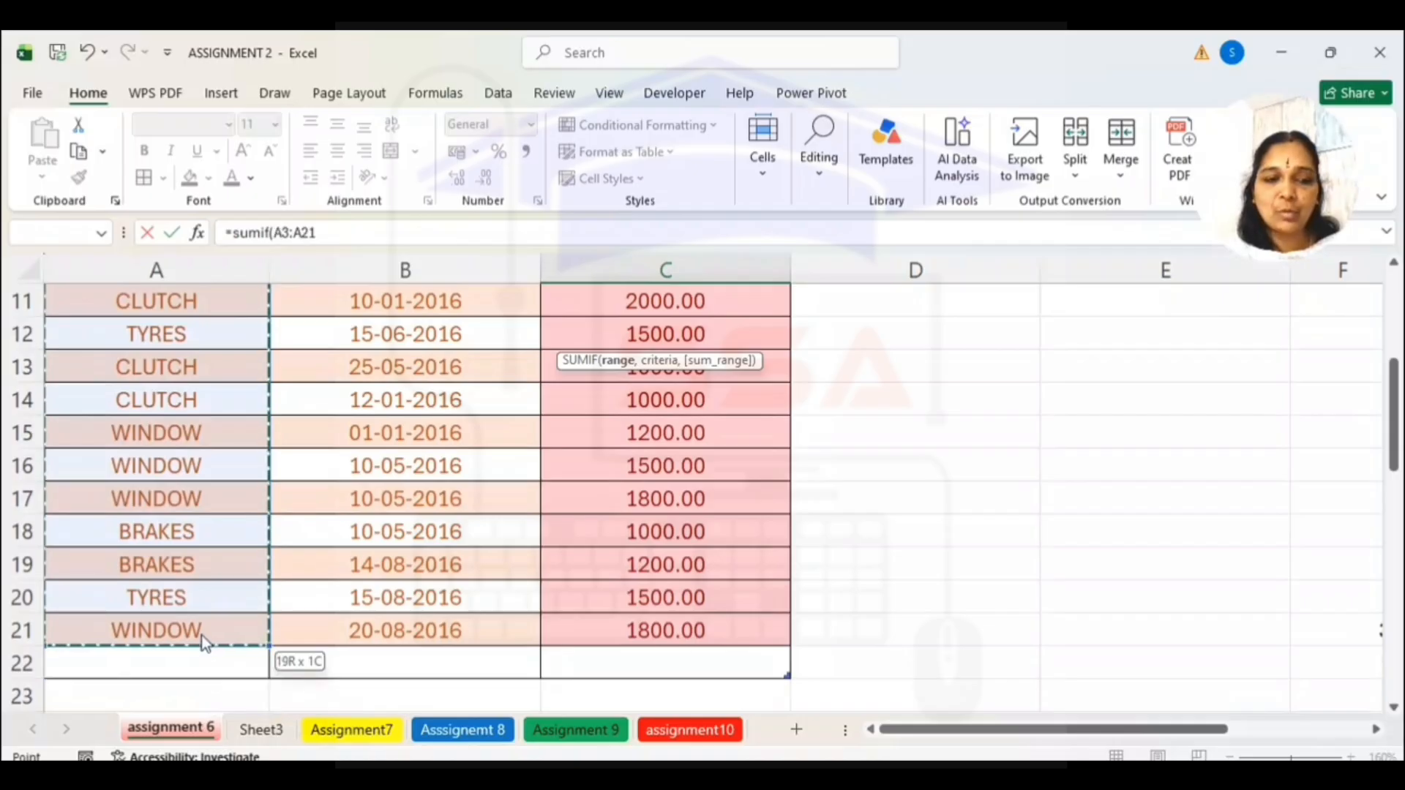
type(",")
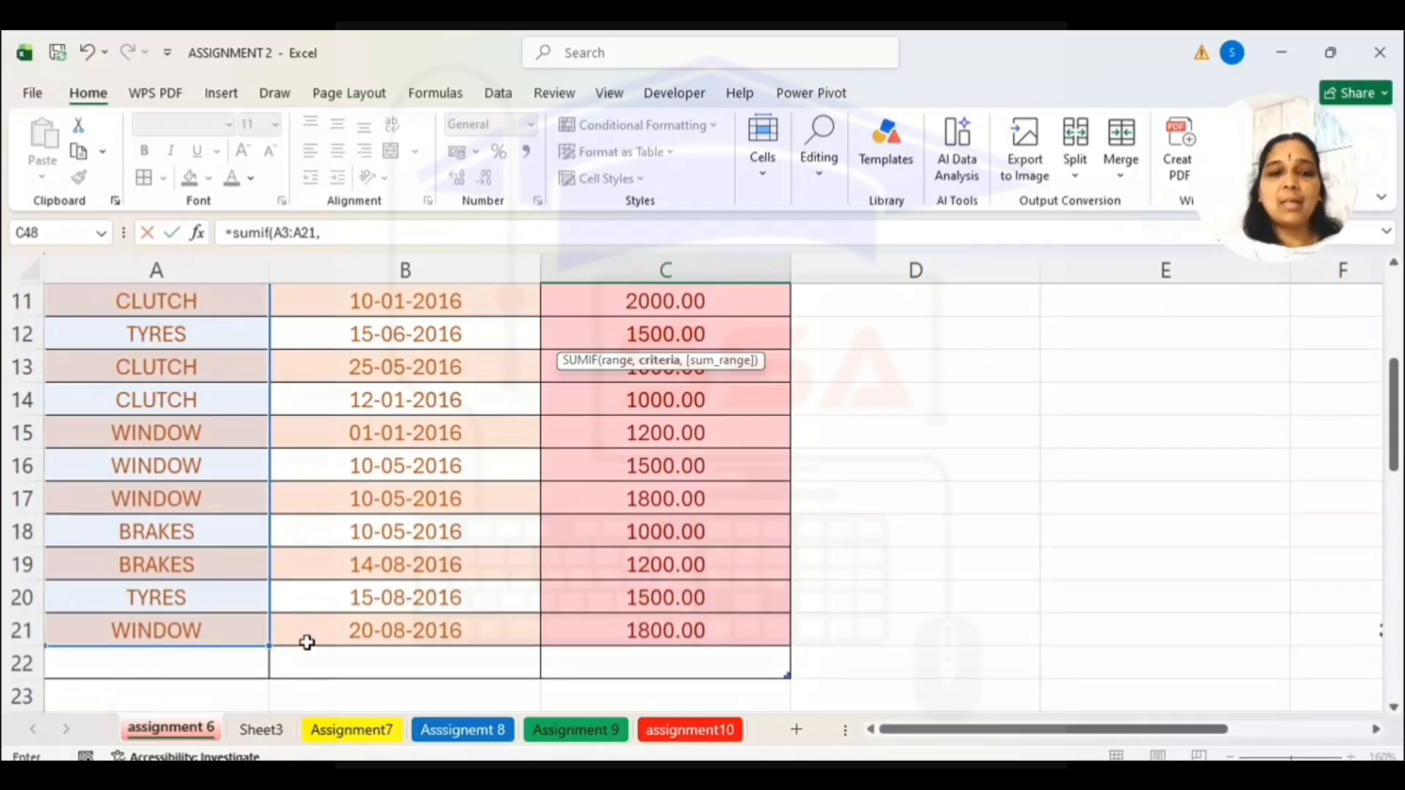
scroll(595, 649, "down", 10)
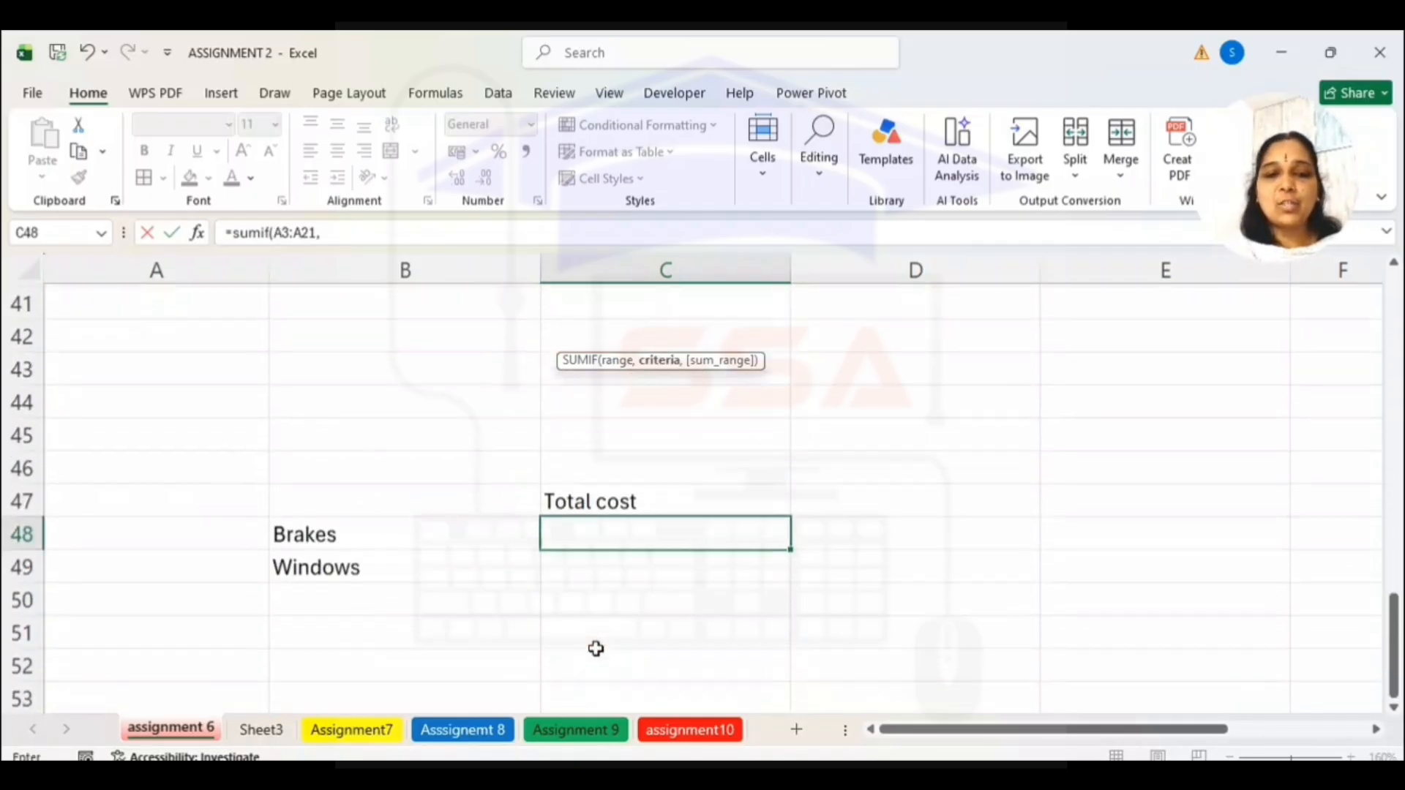
scroll(596, 649, "up", 10)
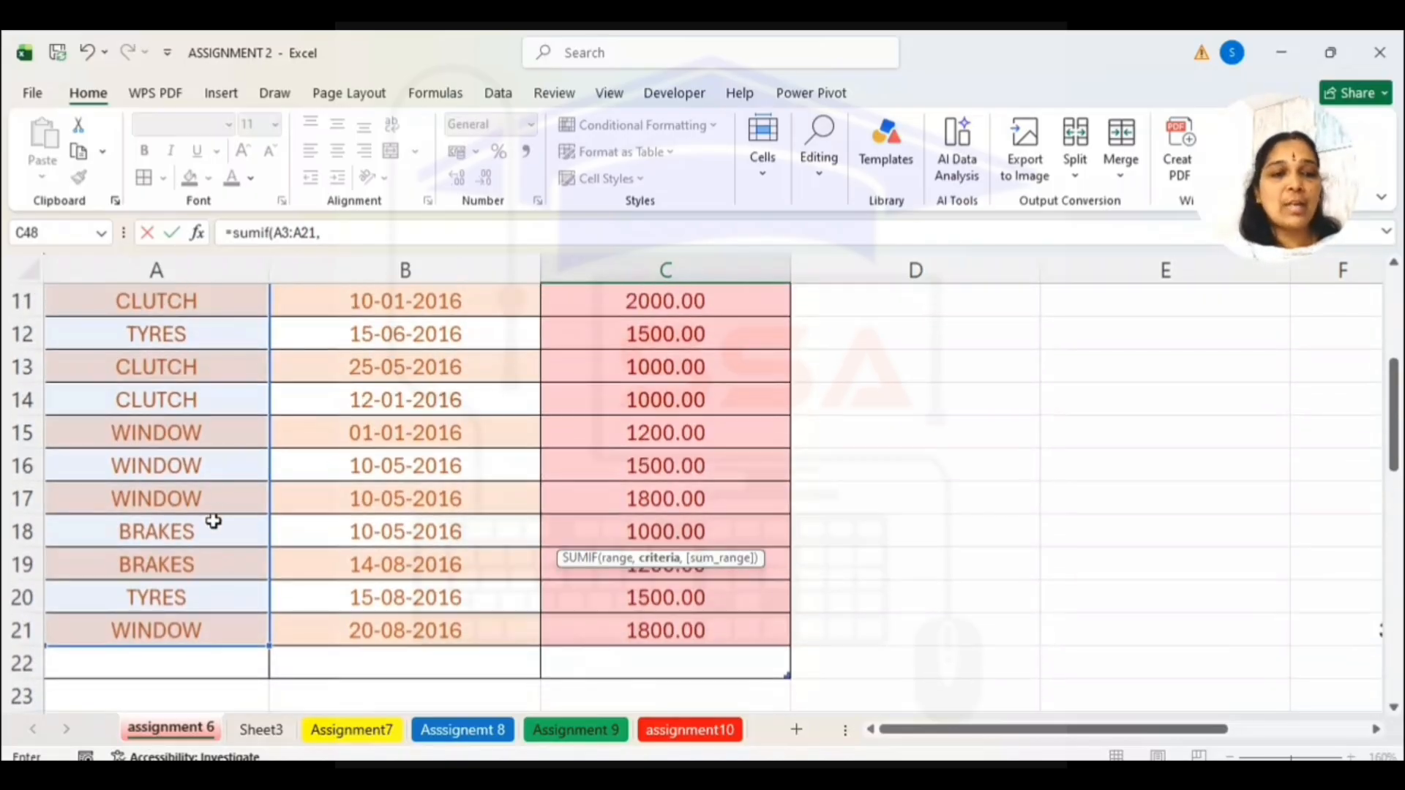
left_click(213, 529)
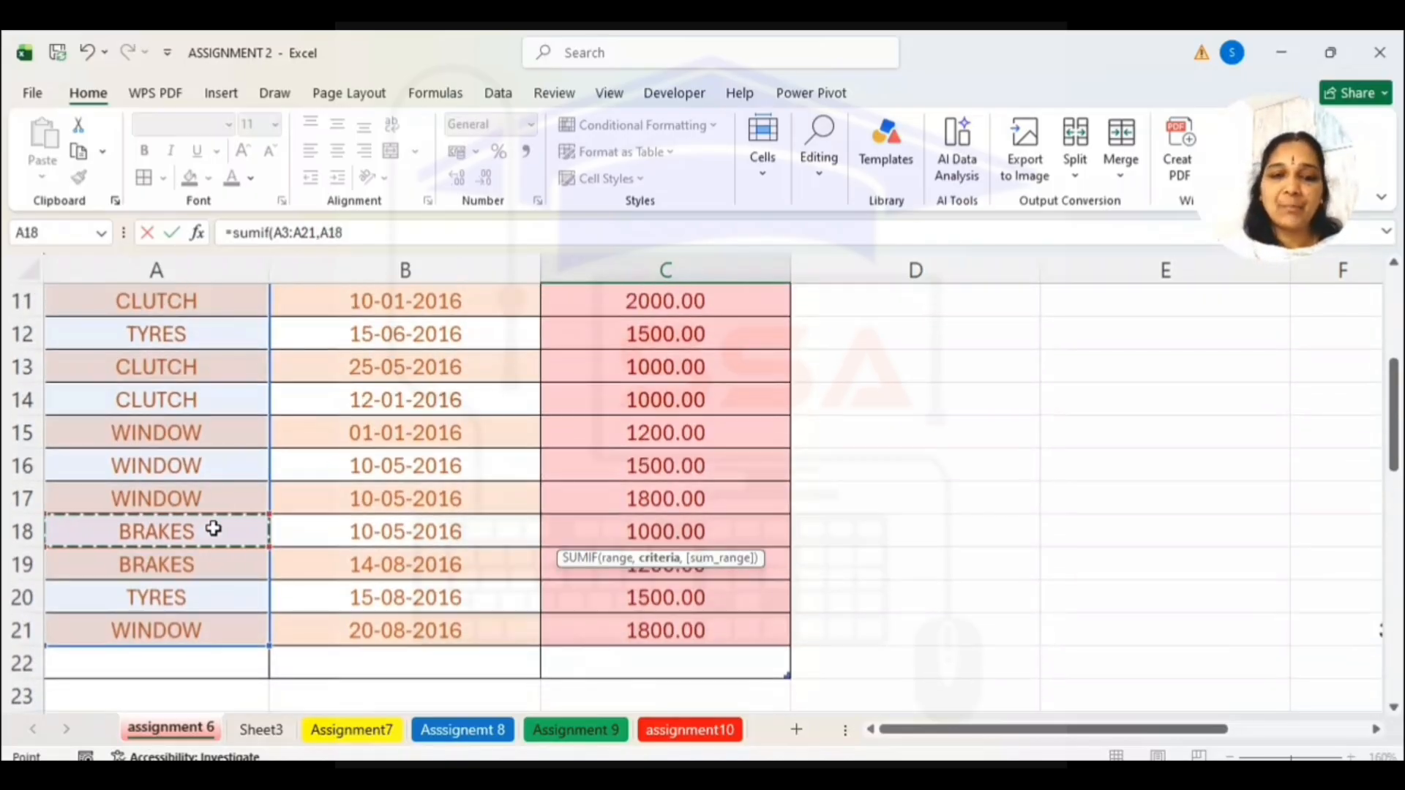
type(",")
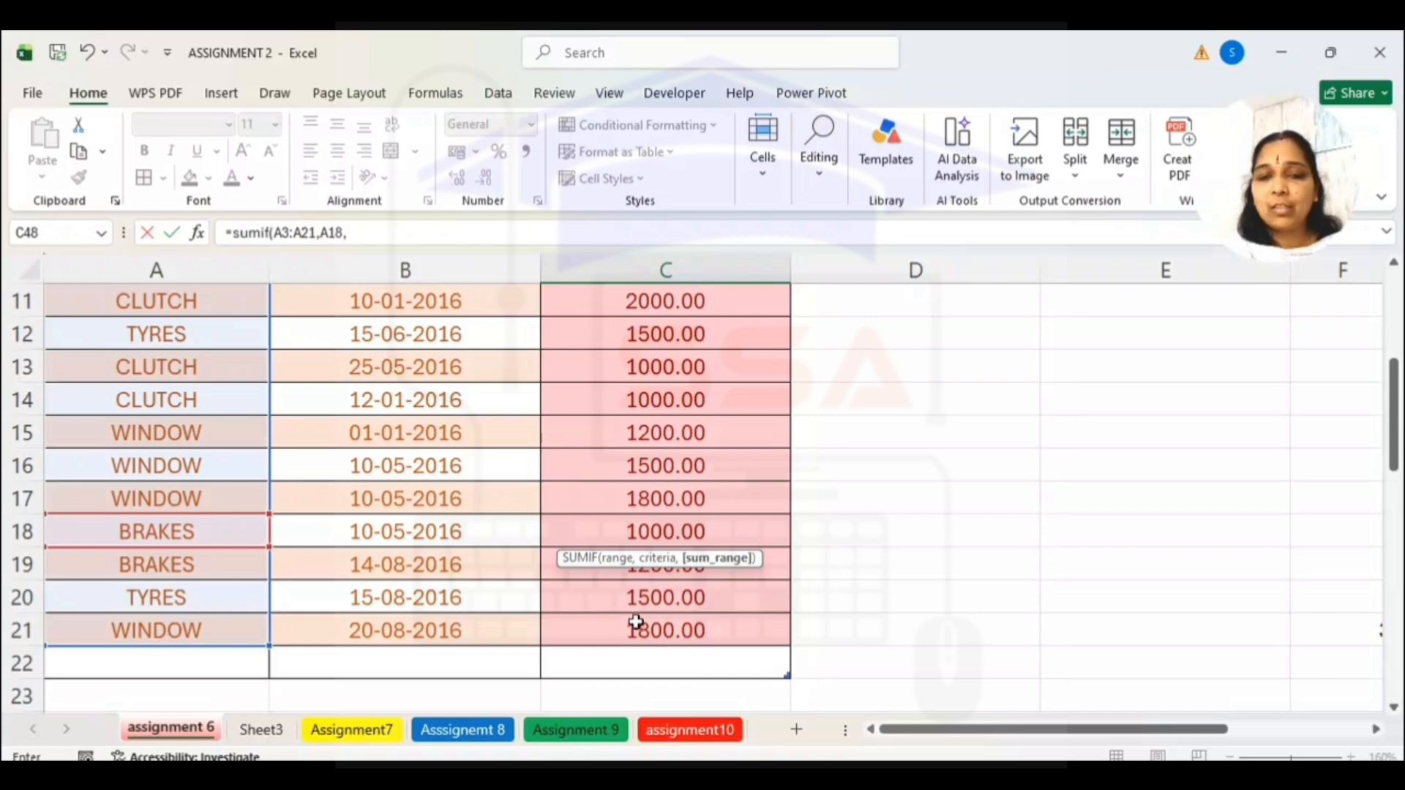
left_click_drag(641, 629, 636, 380)
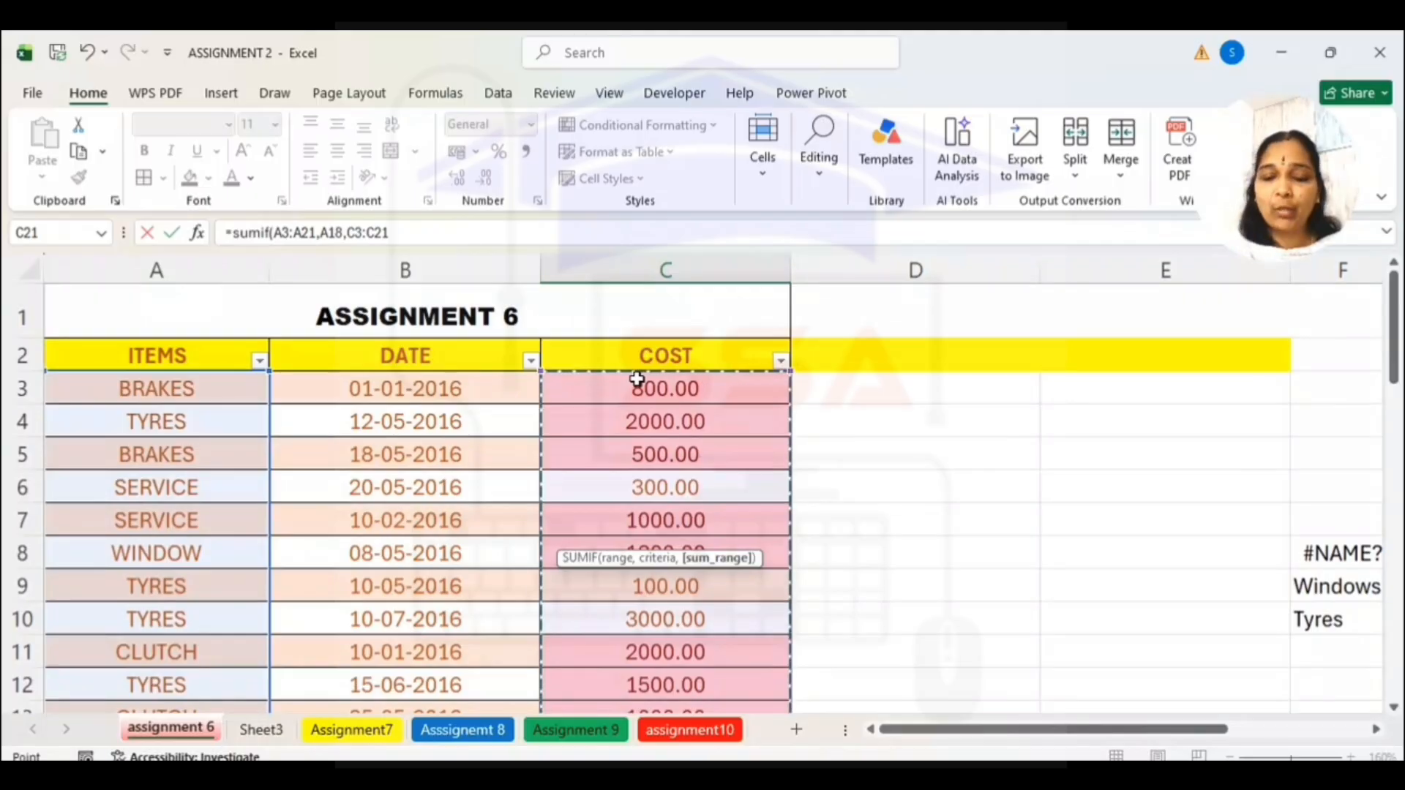
key("Return")
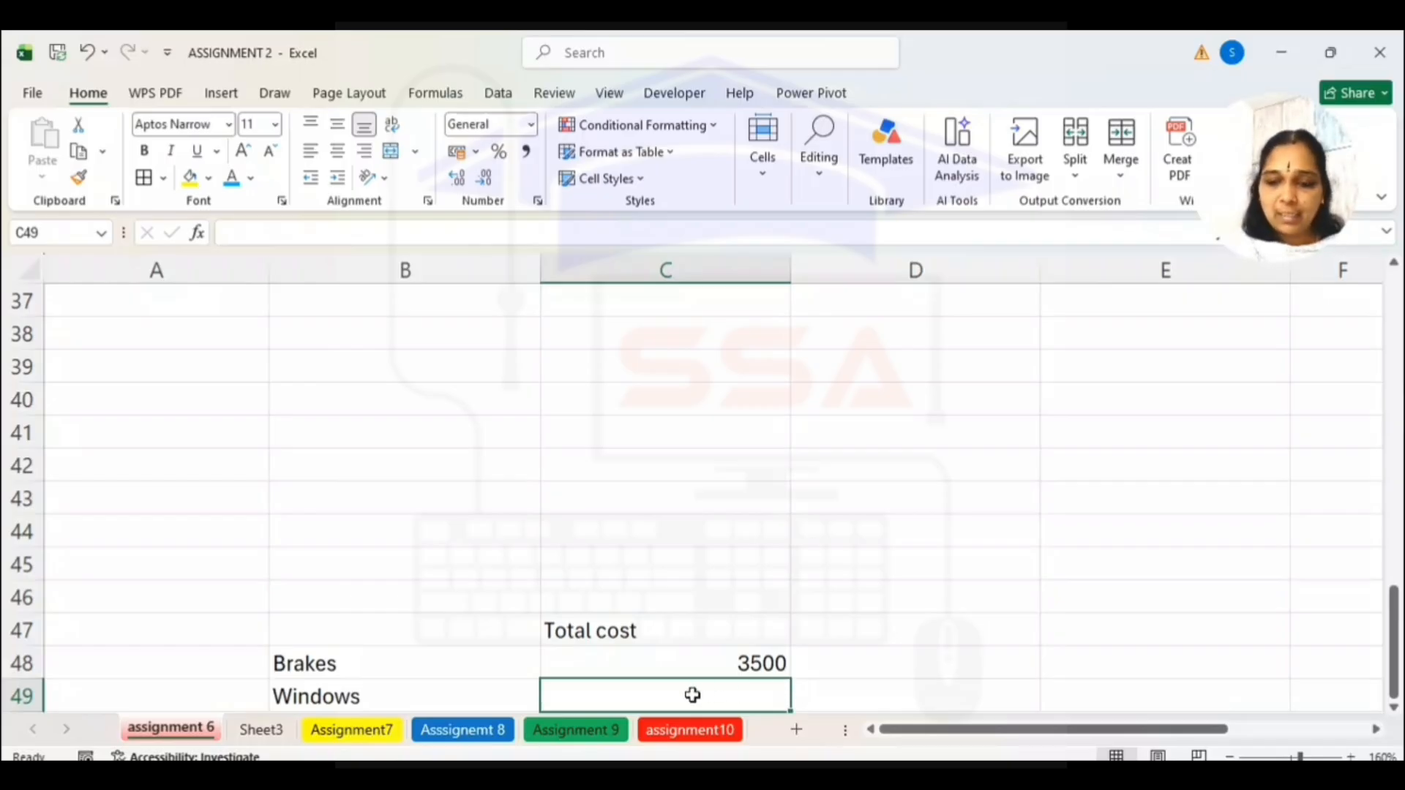
Begin a SUMIF formula for the Windows total cost in C49
type("=cum")
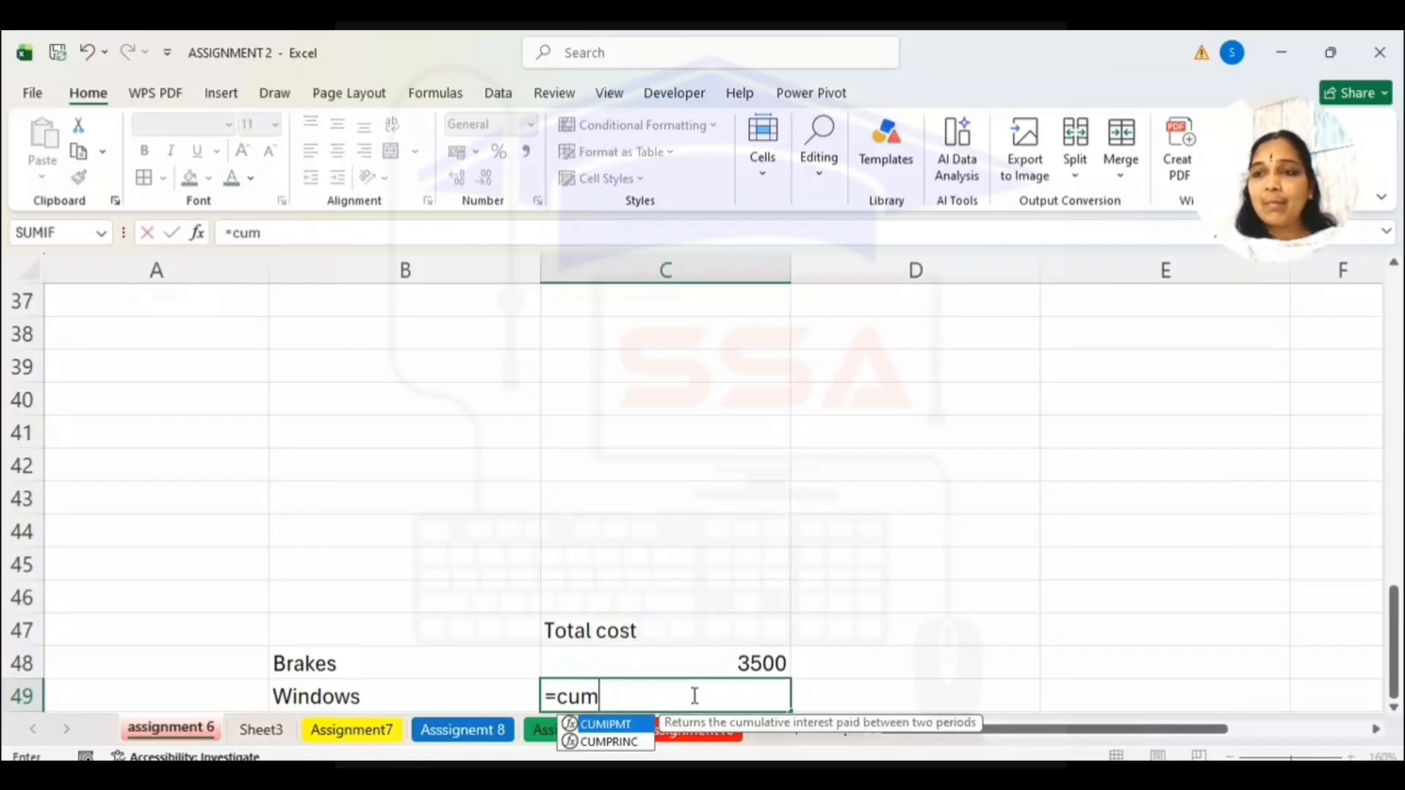
type("f9")
key("BackSpace")
key("BackSpace")
key("BackSpace")
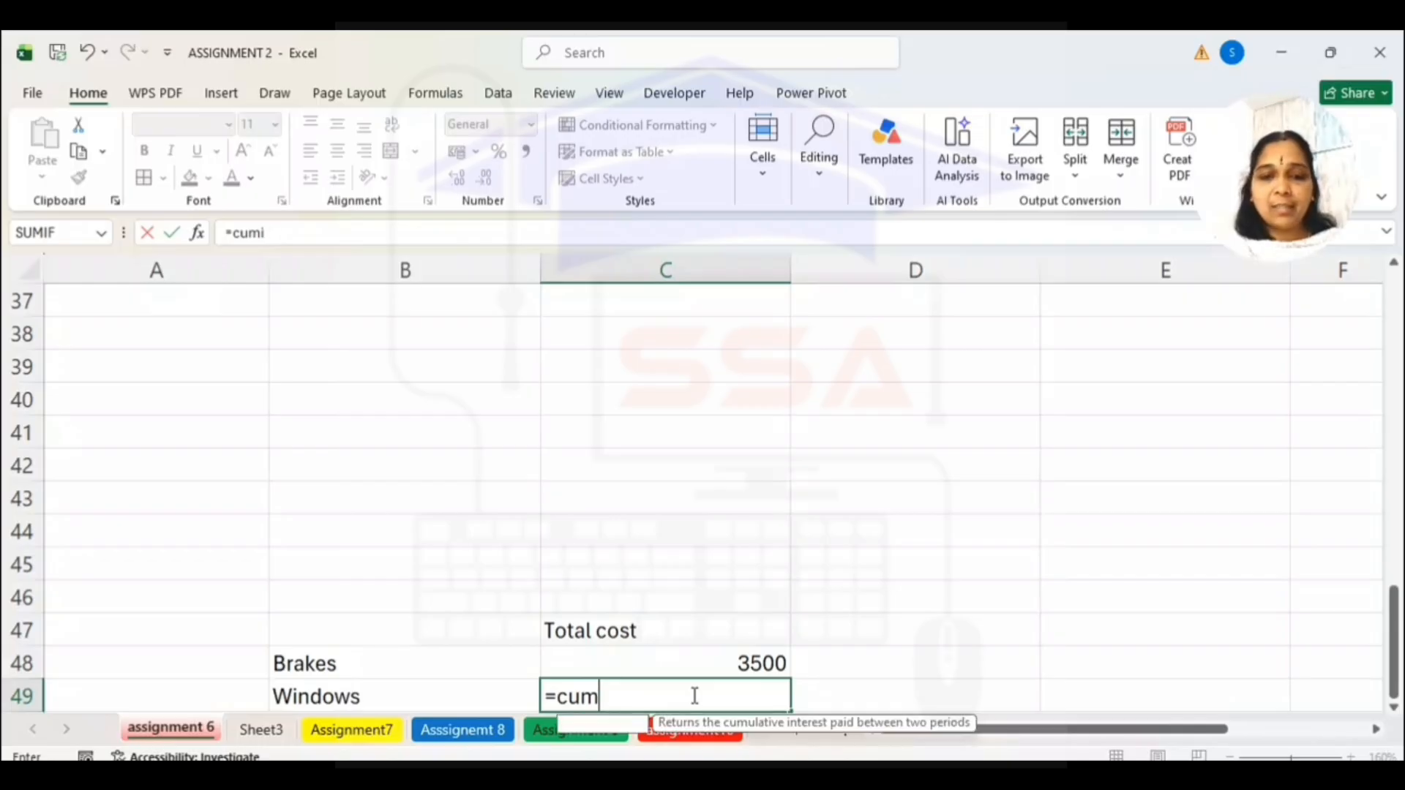
key("BackSpace")
key("BackSpace")
key("BackSpace")
type("sumif(")
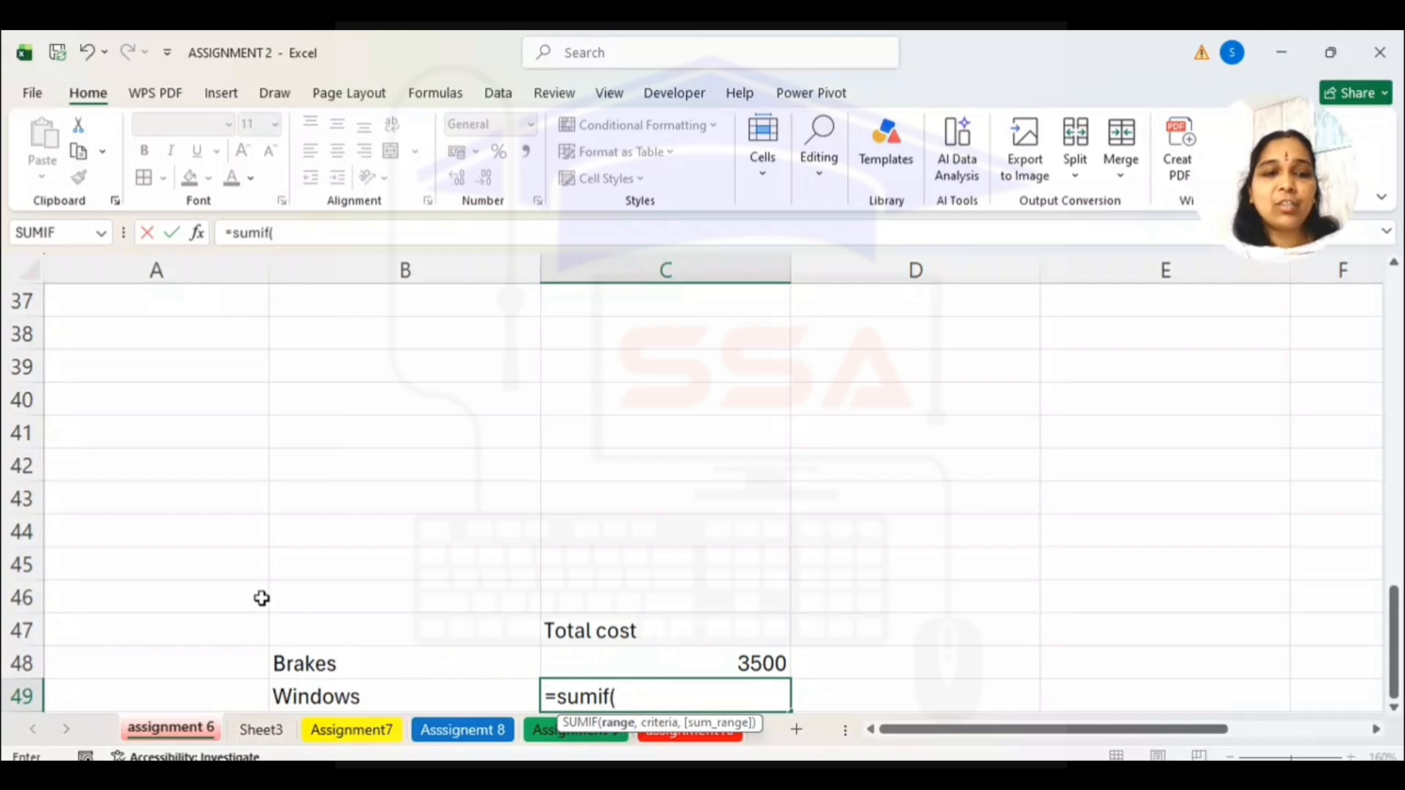
left_click(373, 625)
type("Ite")
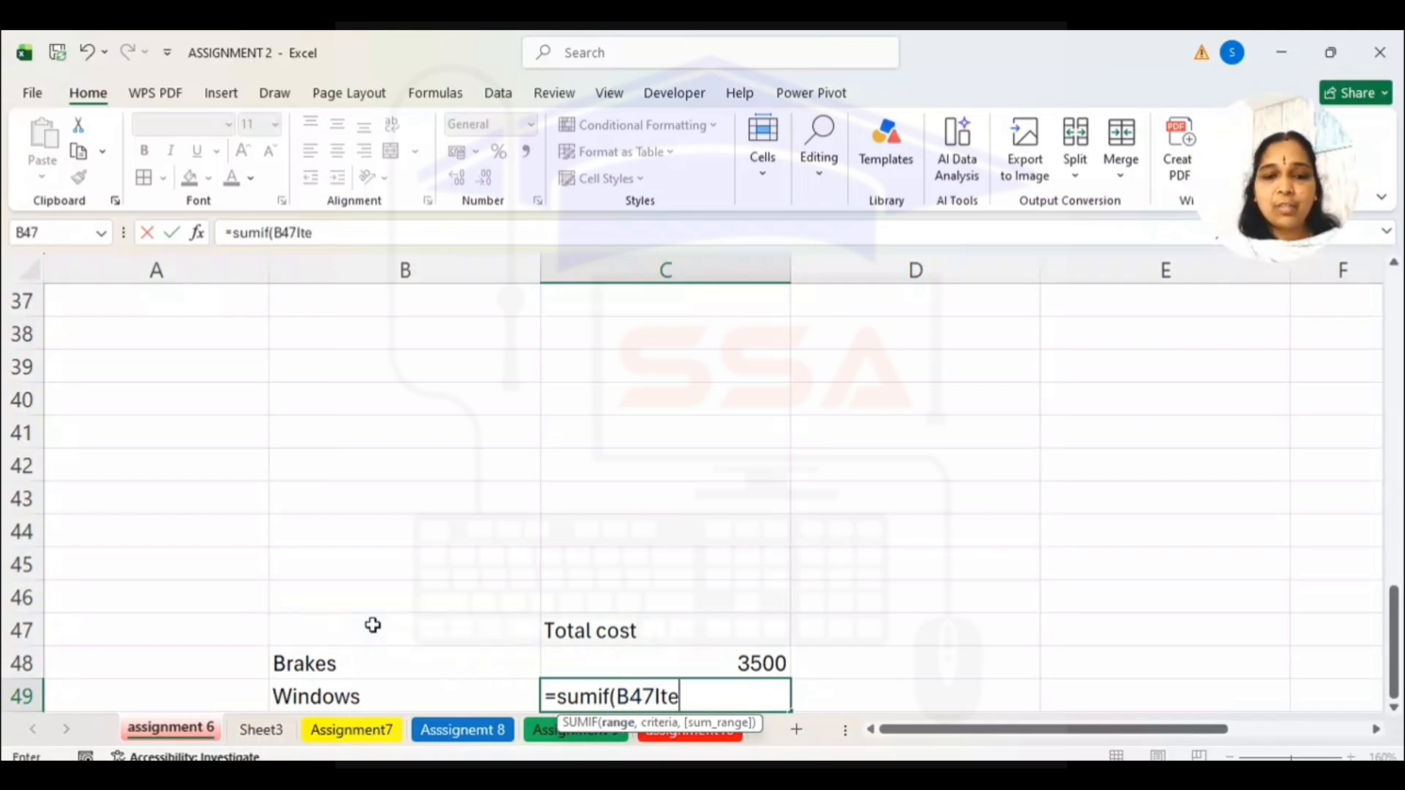
key("BackSpace")
key("BackSpace")
key("BackSpace")
key("BackSpace")
key("BackSpace")
key("BackSpace")
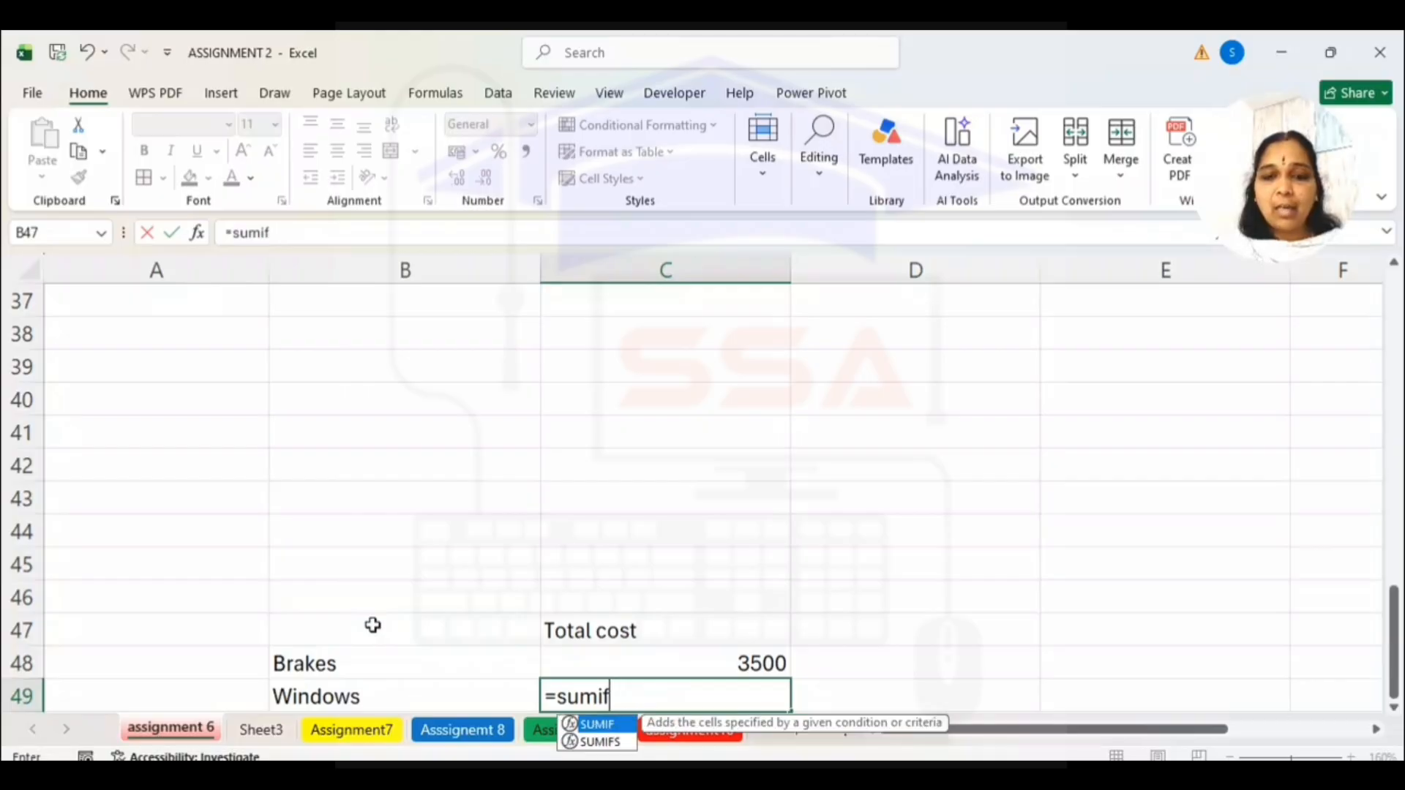
Complete the Windows SUMIF in C49 with range A3:A21, criterion A15 and sum range C3:C21
type("(")
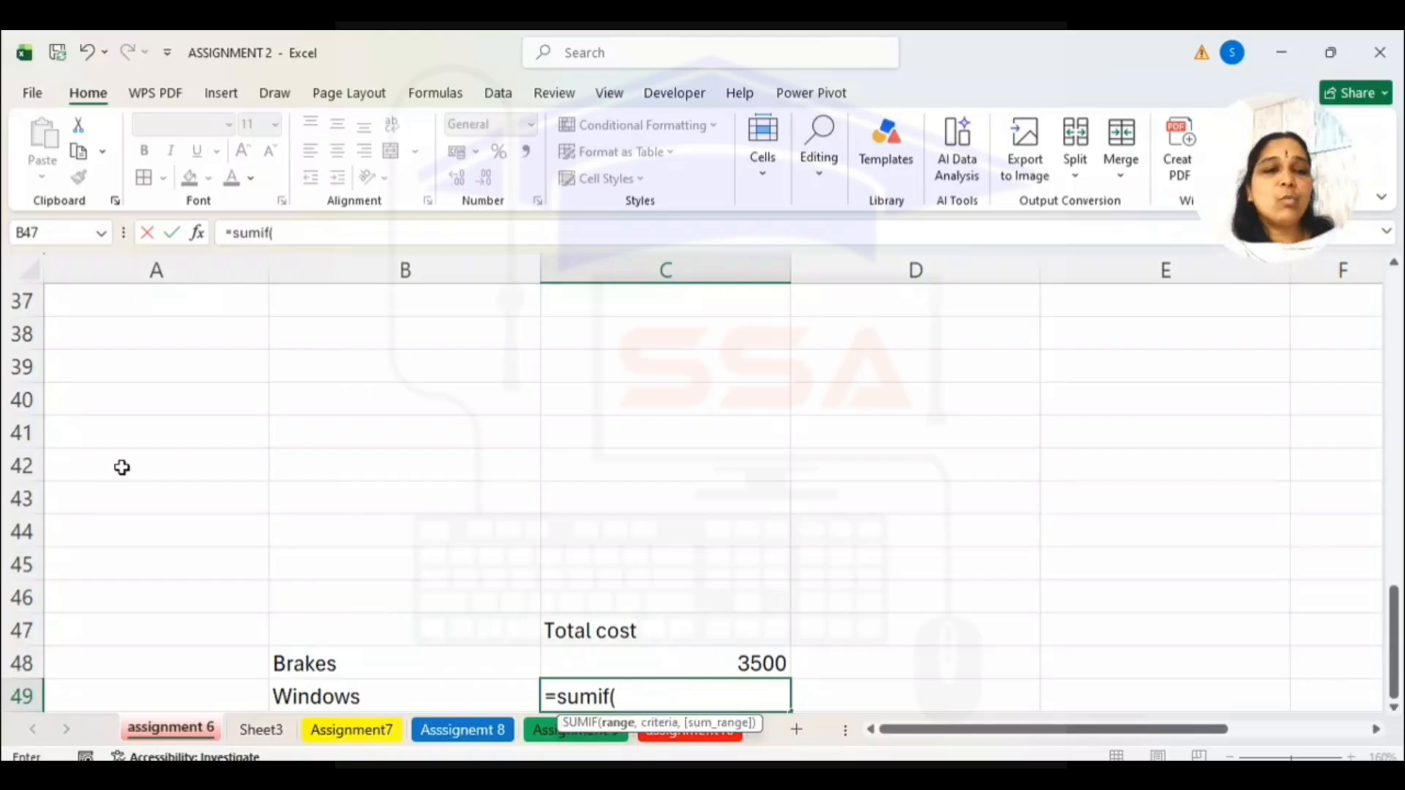
scroll(118, 466, "up", 12)
left_click_drag(138, 389, 175, 668)
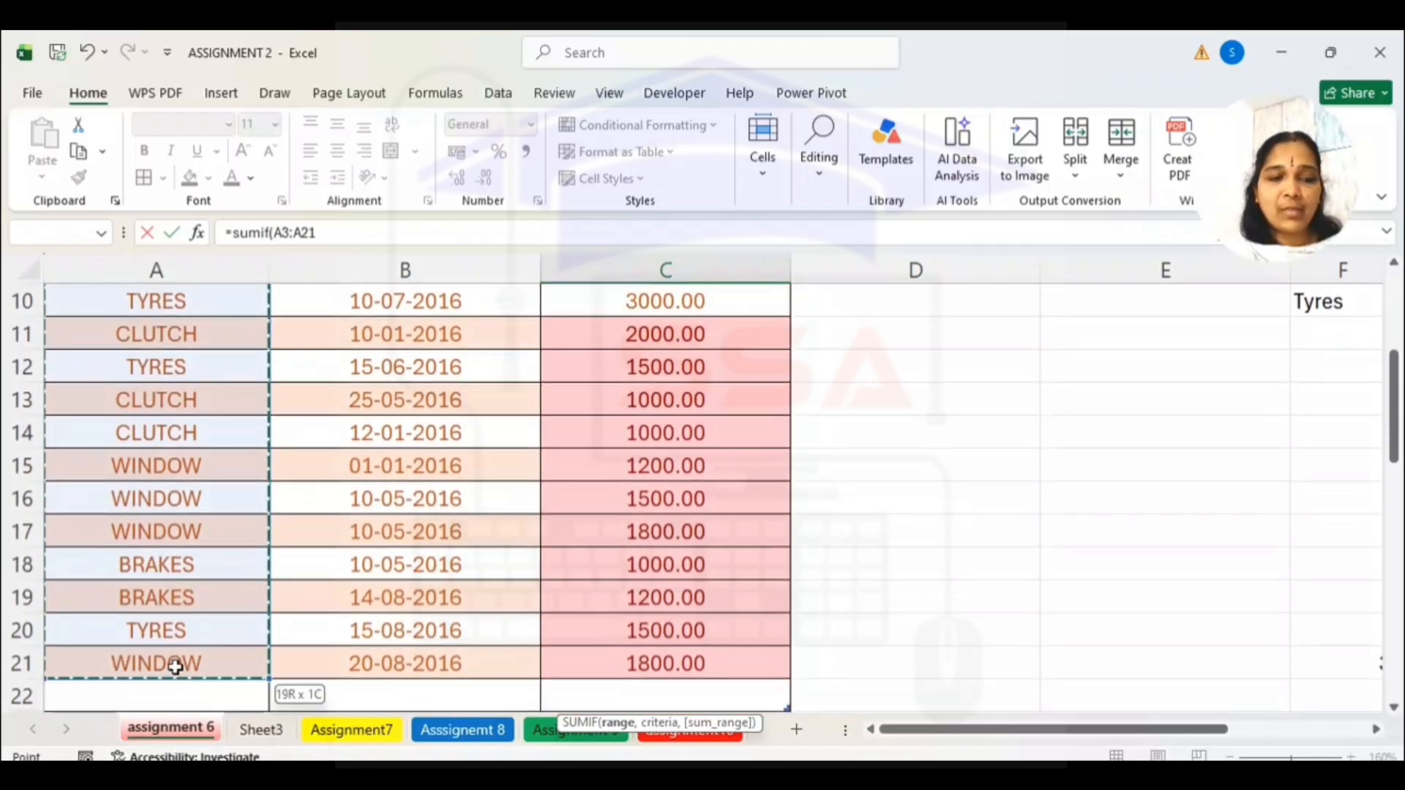
type(",")
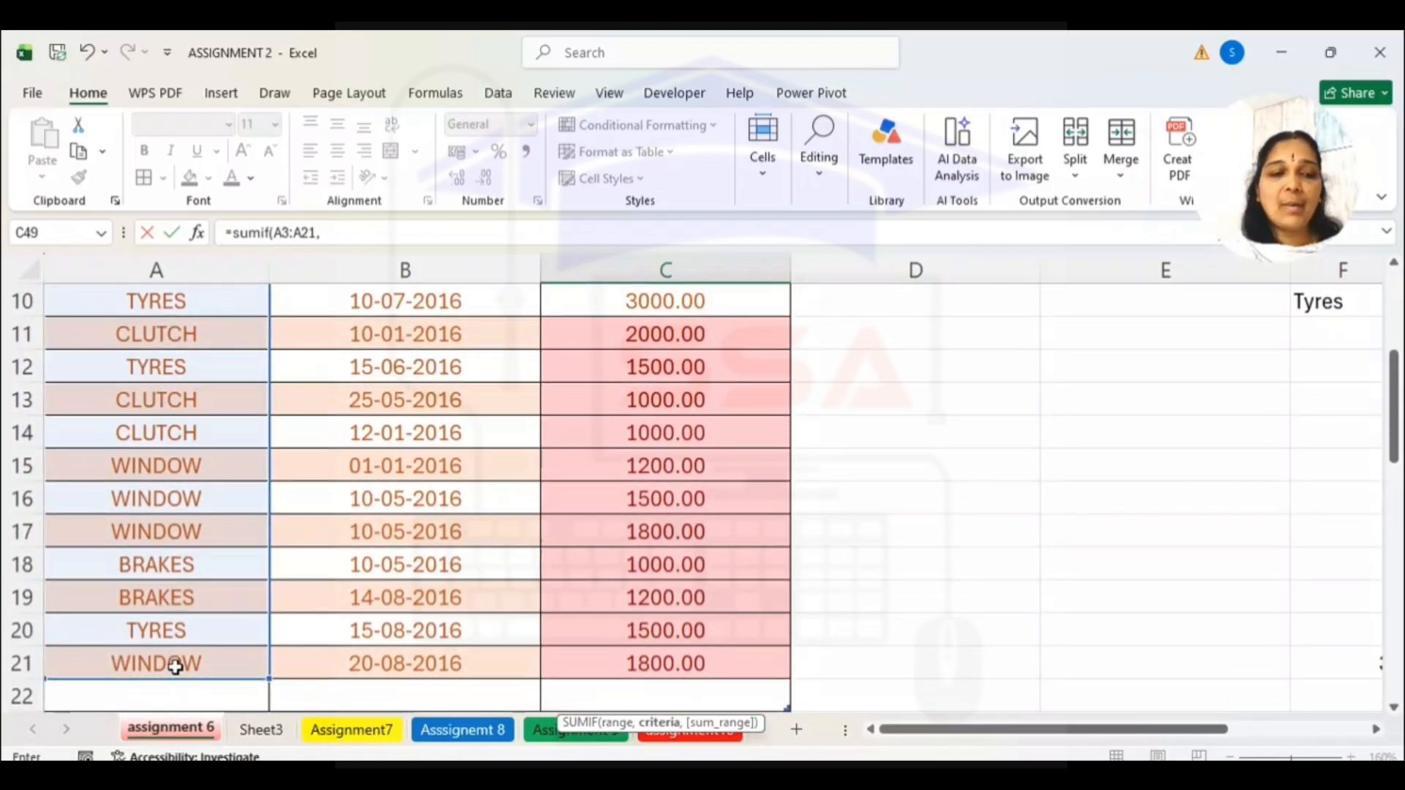
left_click(176, 462)
type(",")
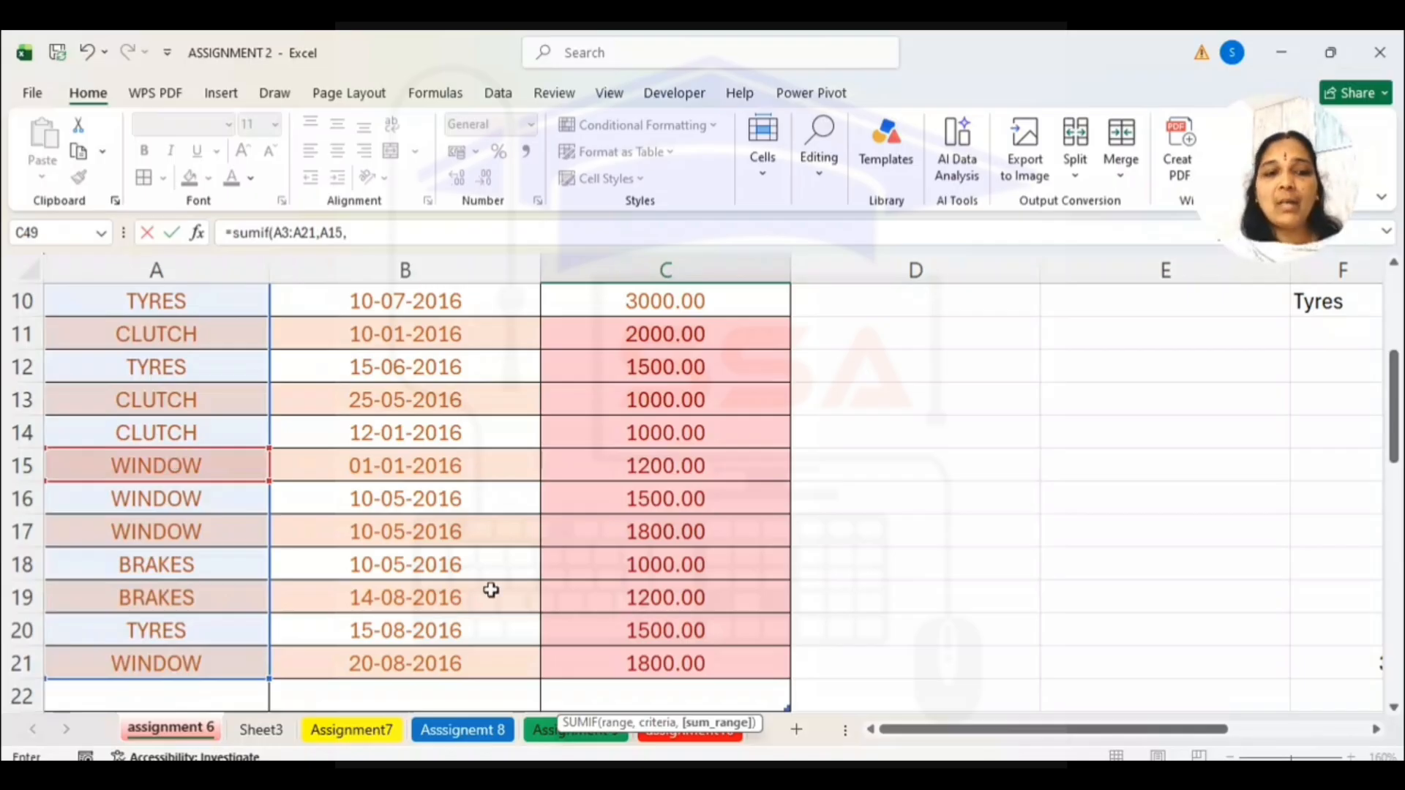
left_click(613, 666)
left_click_drag(613, 635, 629, 377)
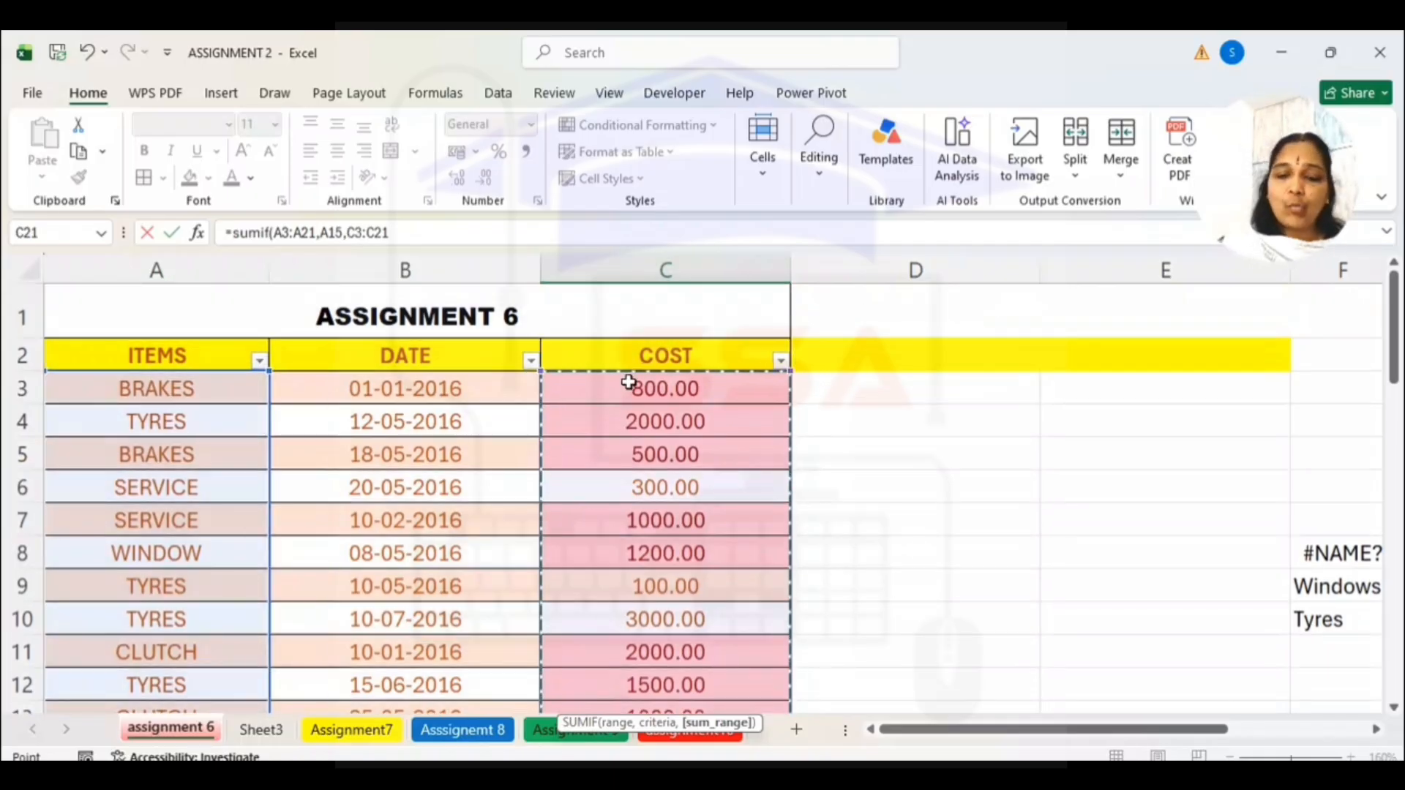
key("Return")
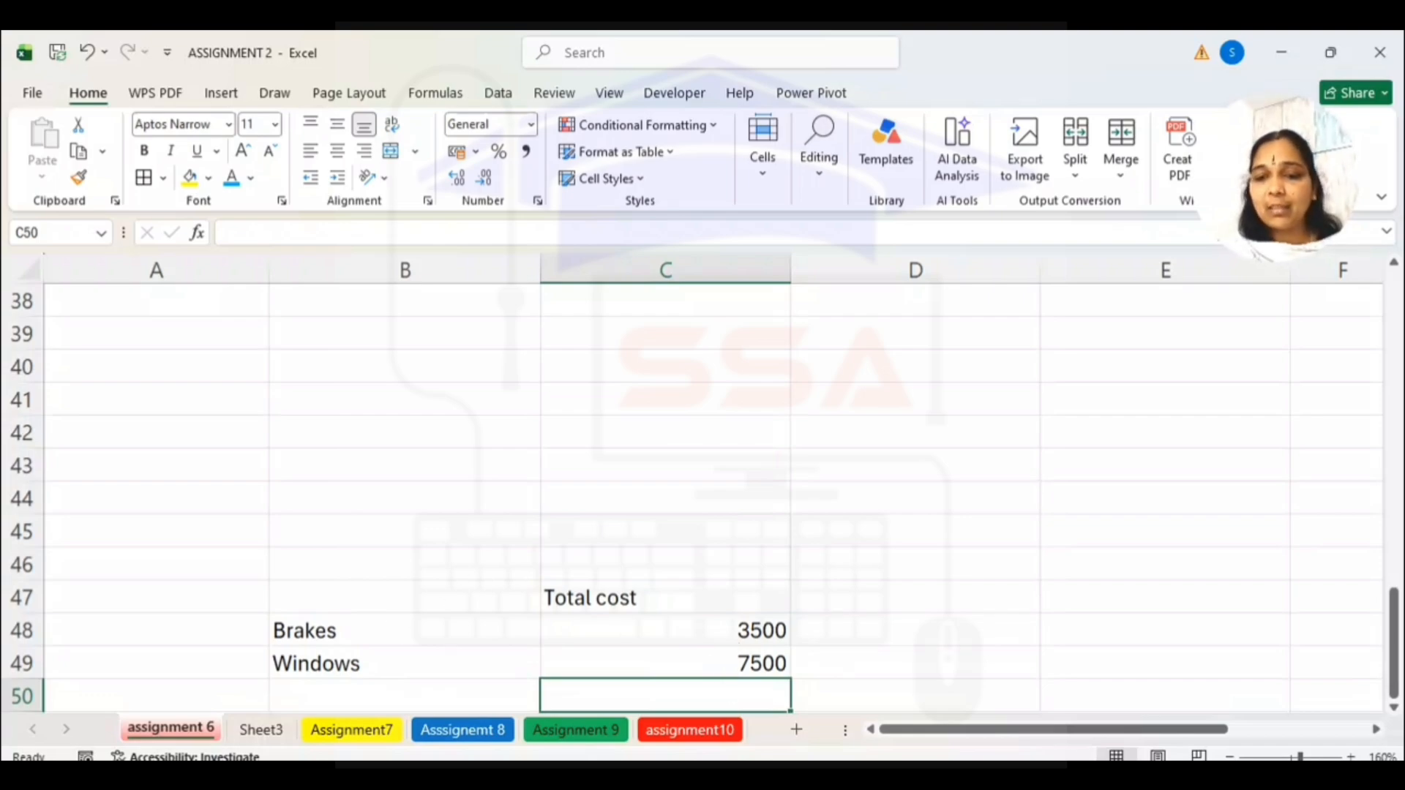
Check the assignment questions in Notepad, return to Excel and open the Assignment7 sheet
left_click(914, 777)
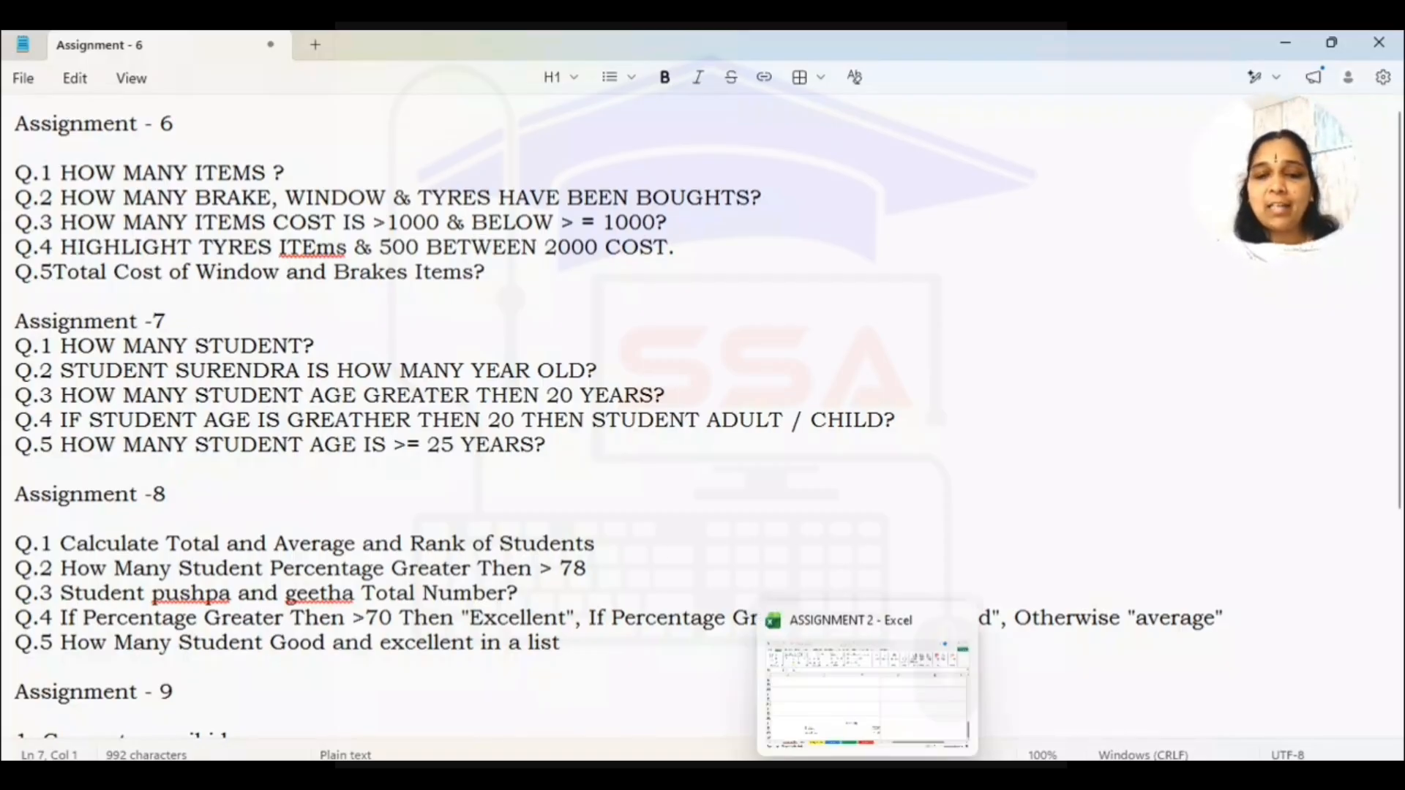
left_click(870, 777)
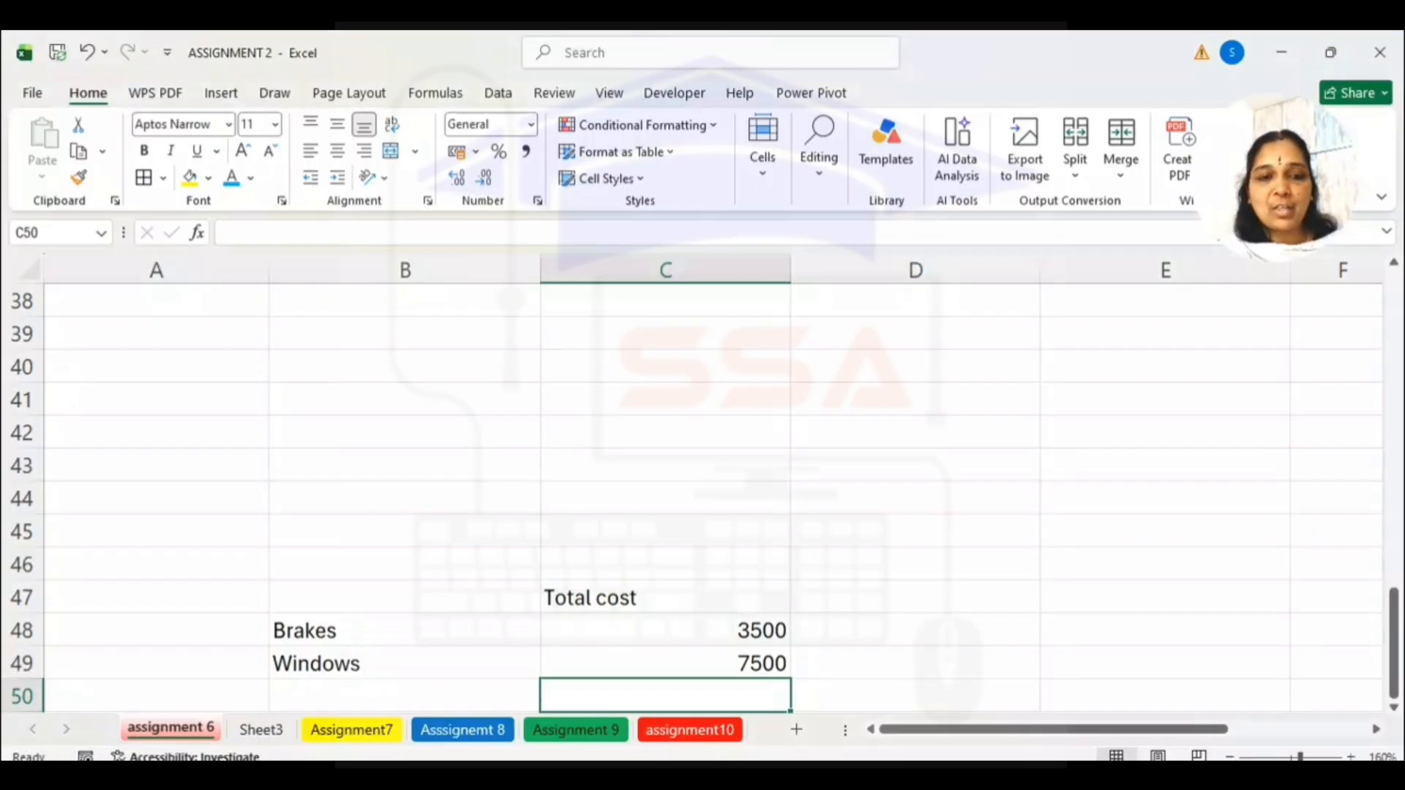
left_click(375, 732)
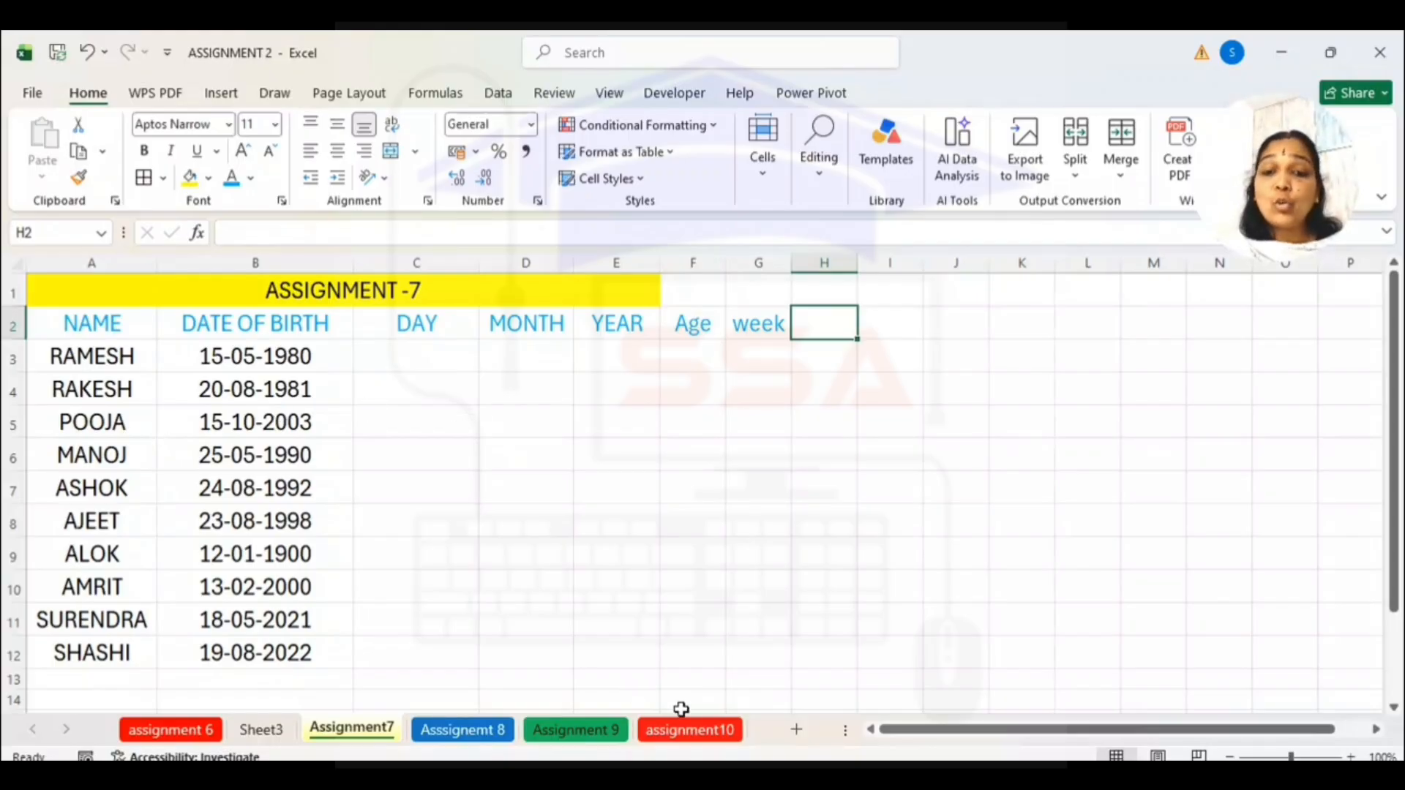
Switch to Notepad and add "=counta" after Assignment 7's Q.1, HOW MANY STUDENT?
mouse_move(907, 777)
left_click(869, 737)
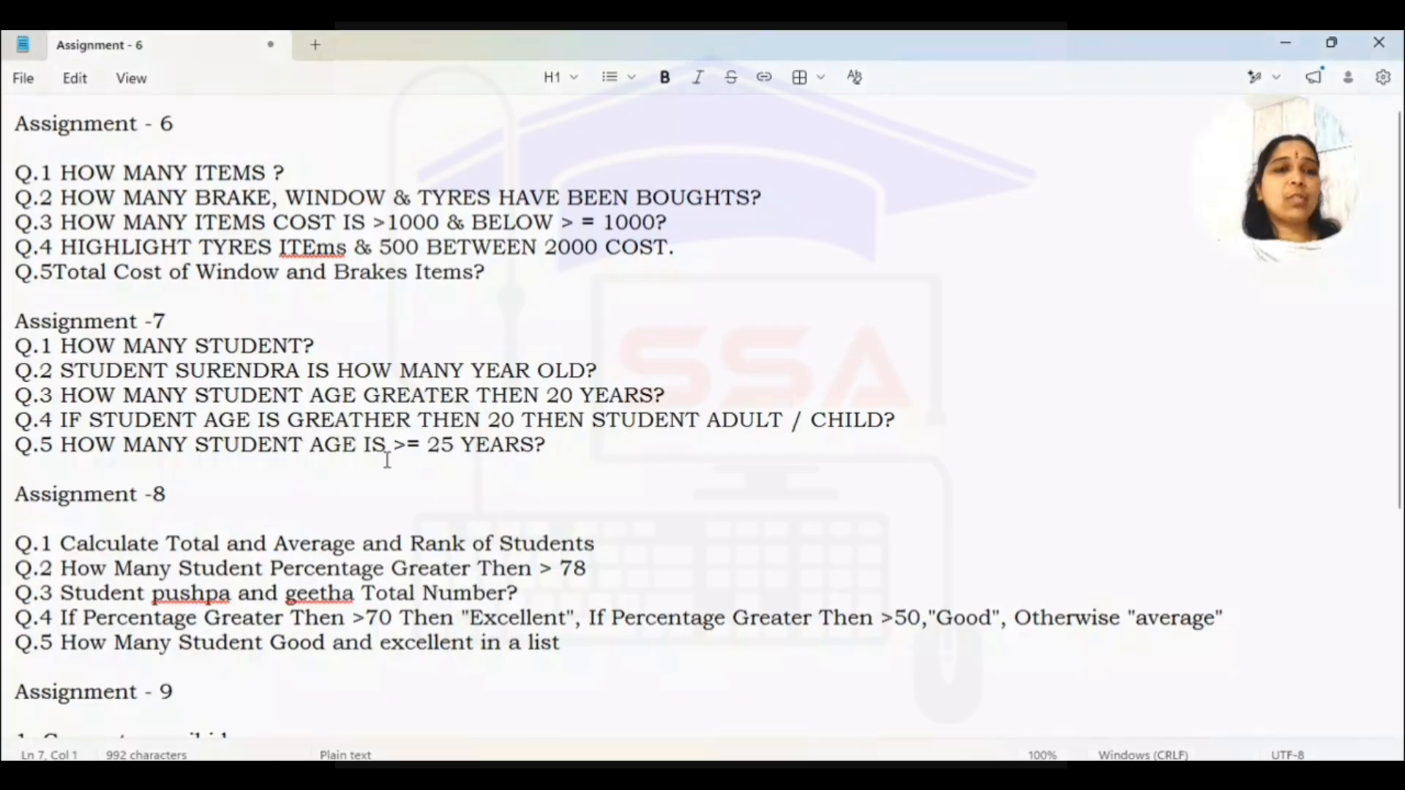
left_click(327, 343)
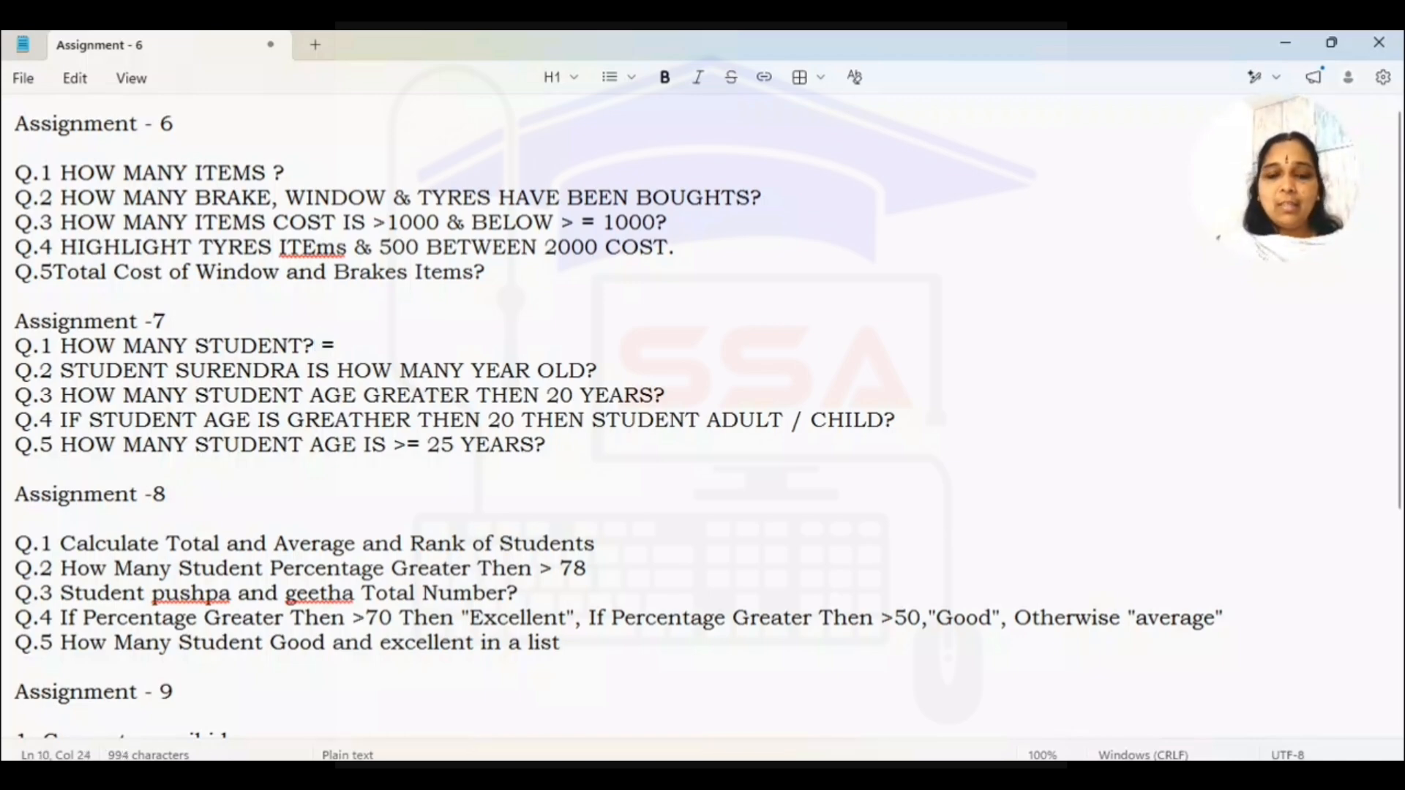
type("=counta")
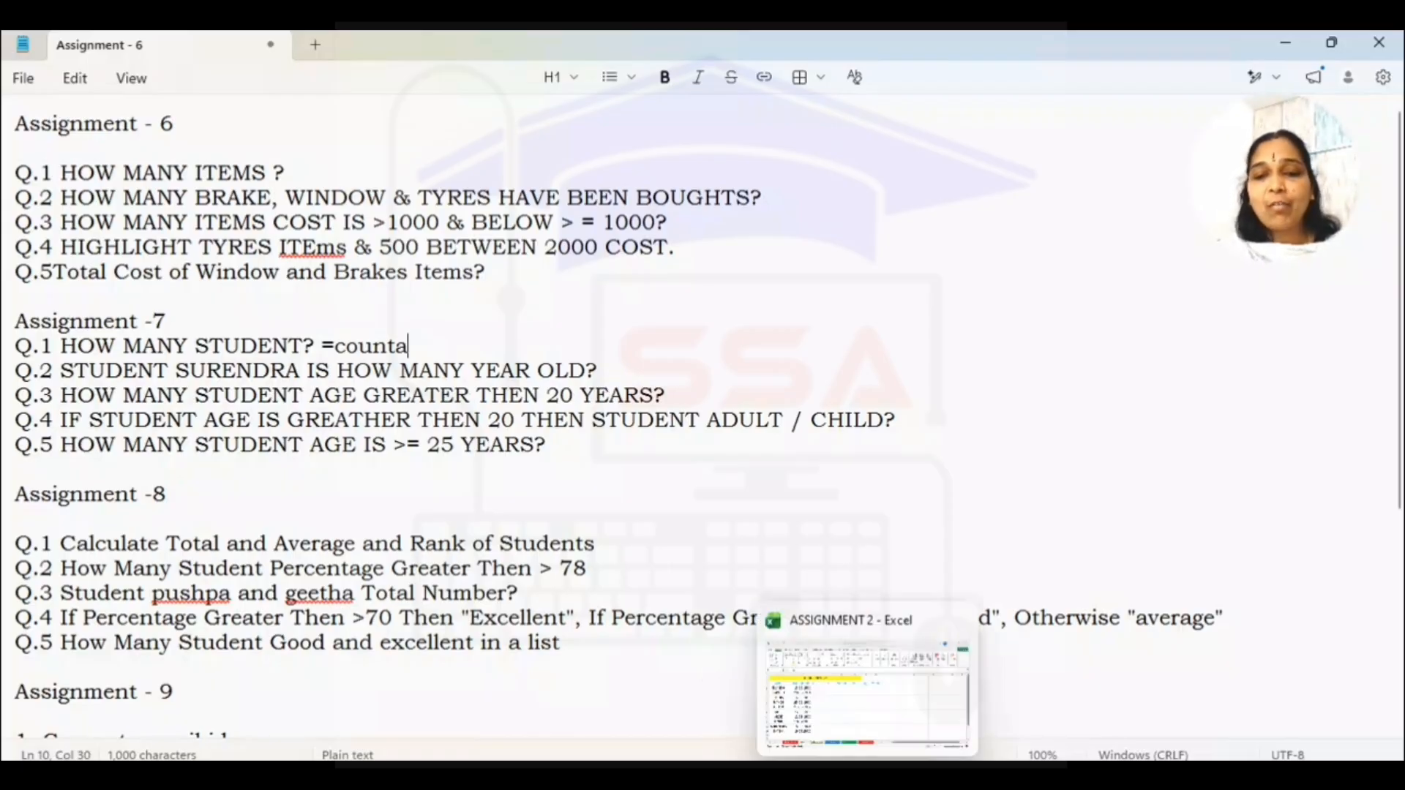
Return to Excel, enter =DAY(B3) in C3 of Assignment7 and fill the formula down through C12
left_click(868, 777)
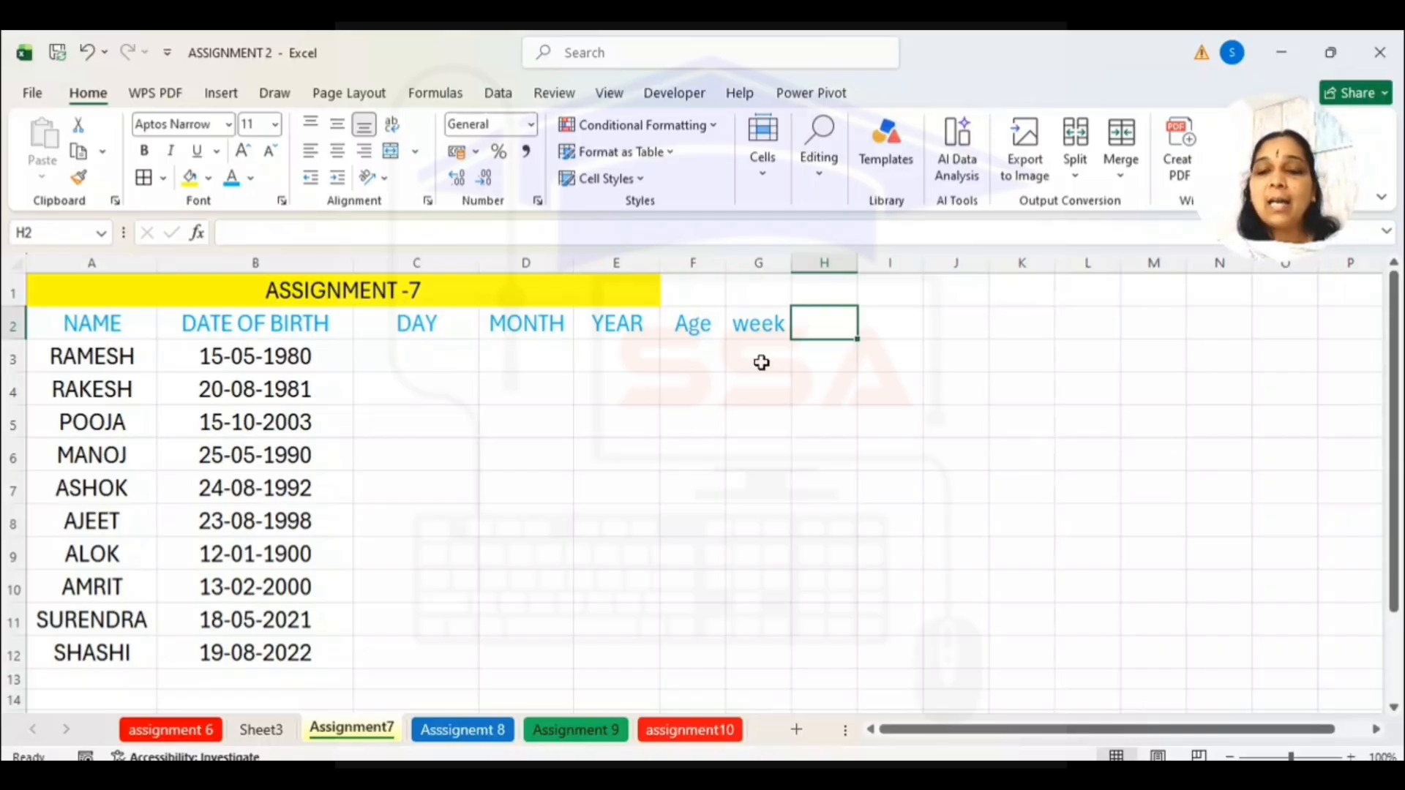
left_click(412, 359)
type("=")
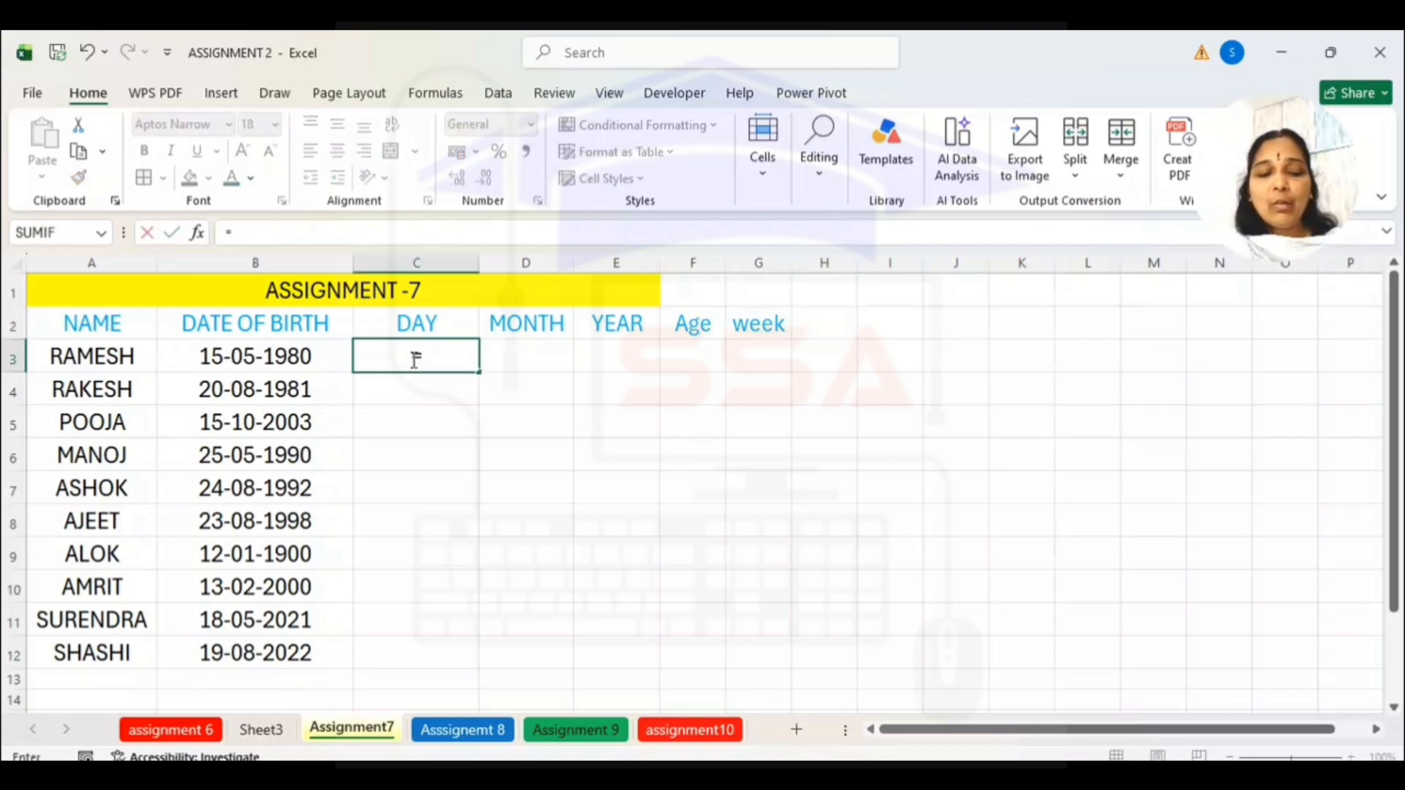
type("day")
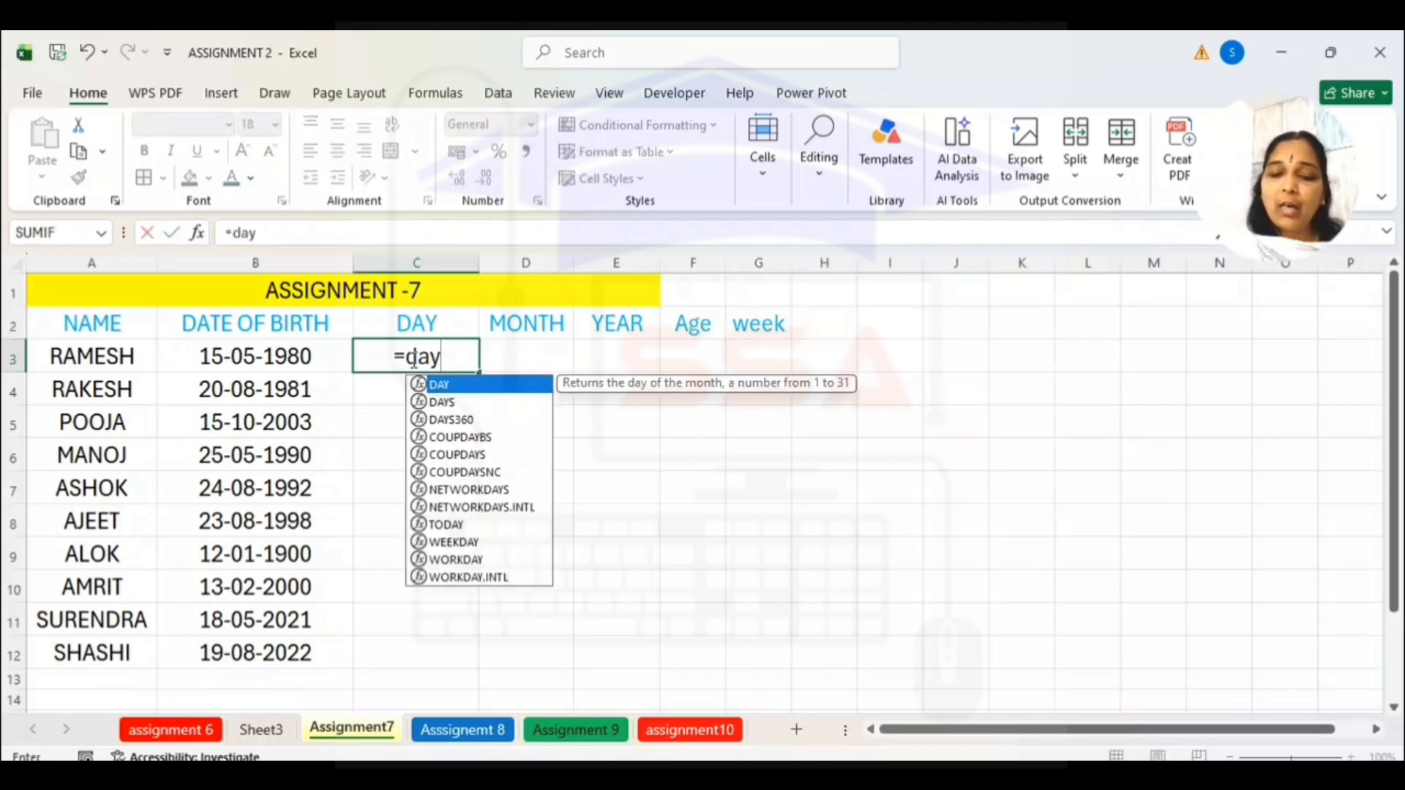
type("(")
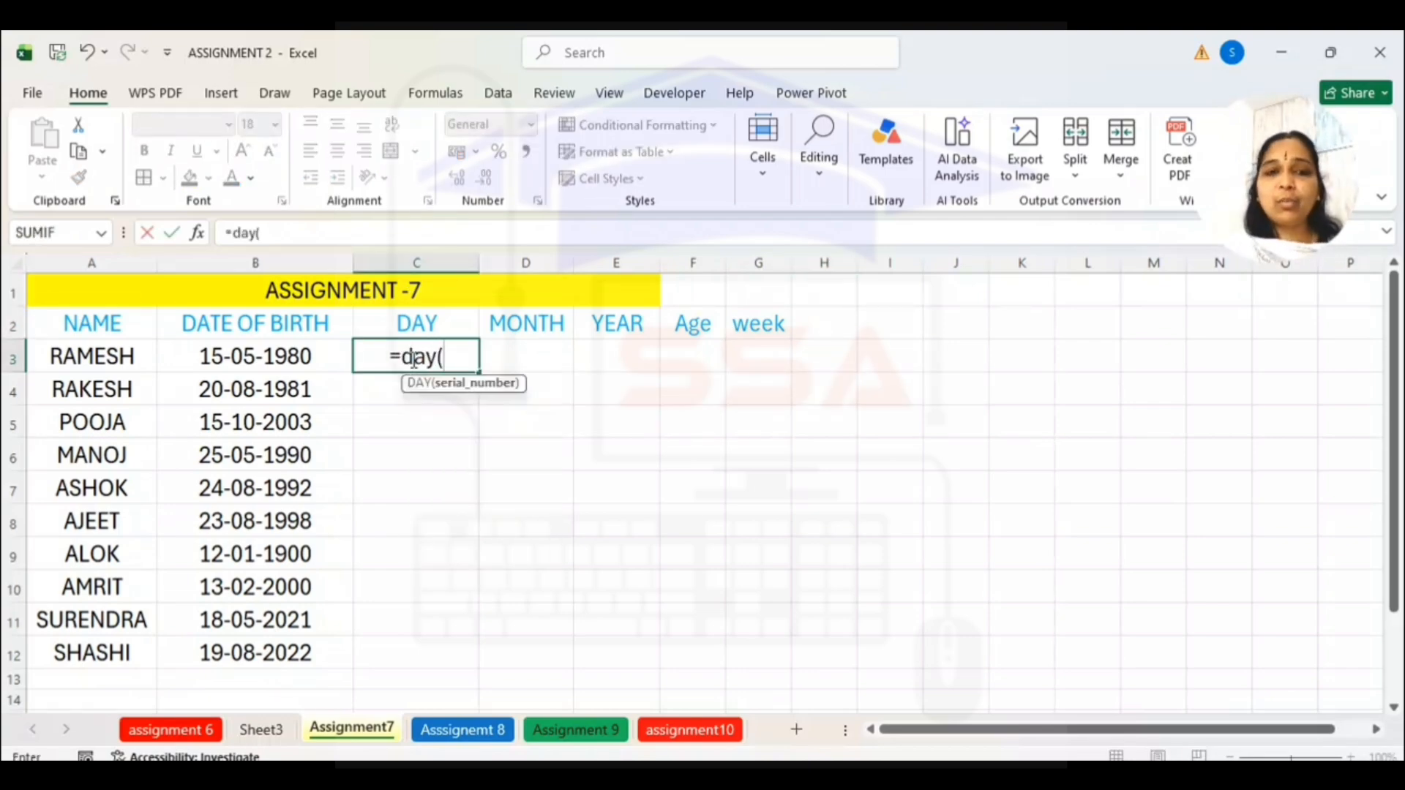
left_click(283, 356)
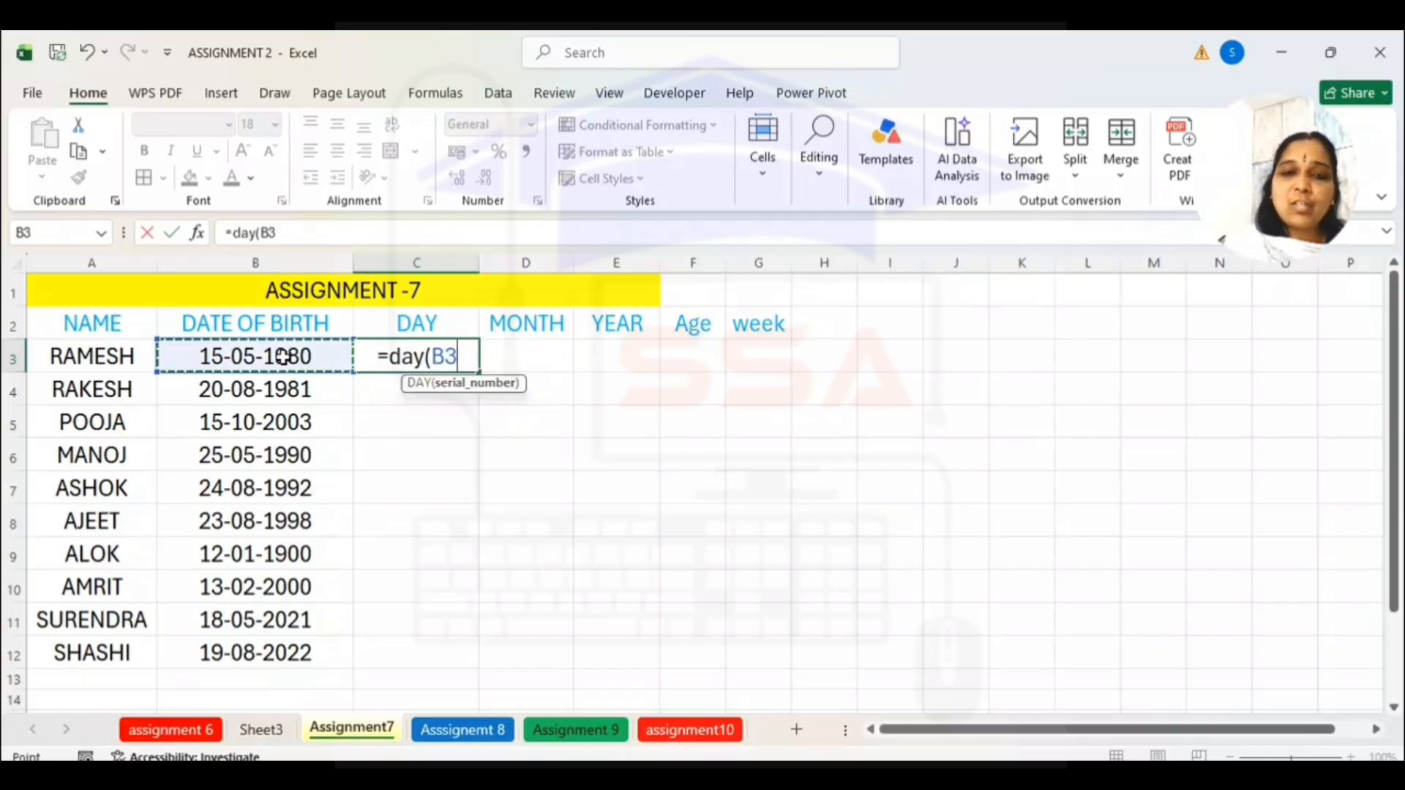
type(")")
key("Return")
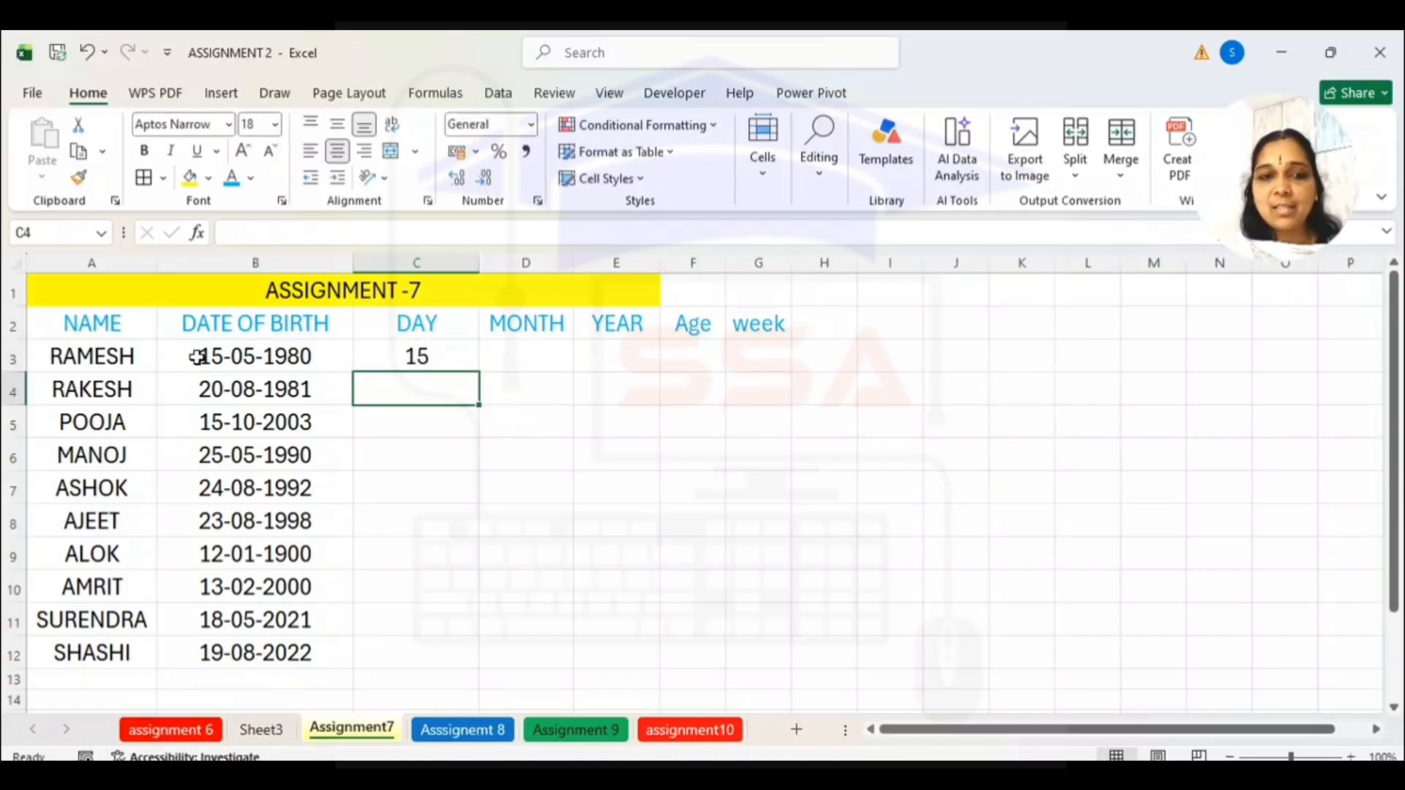
left_click(370, 355)
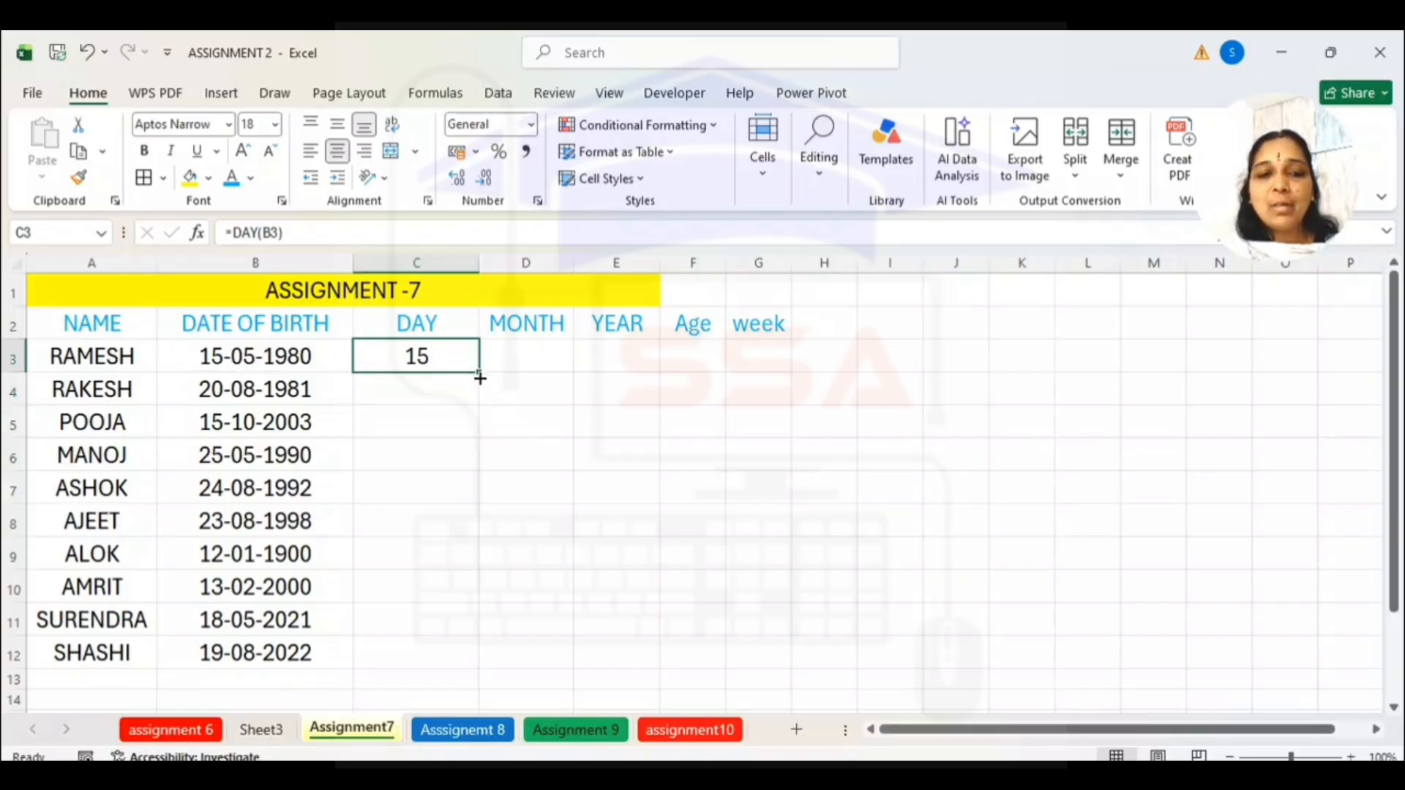
left_click_drag(480, 378, 480, 659)
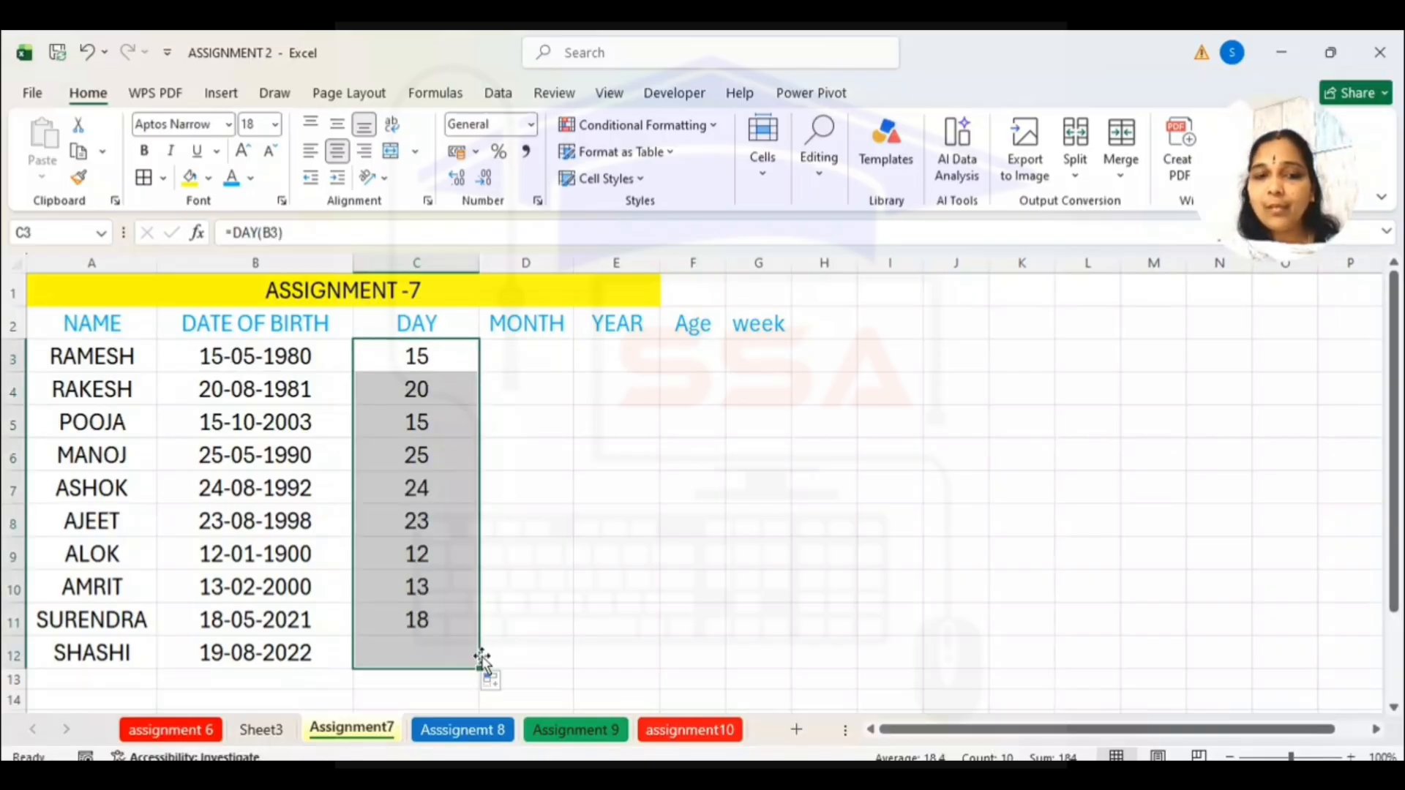
Enter =MONTH(B3) in D3 of the MONTH column and fill the formula down through D12
left_click(531, 360)
type("=")
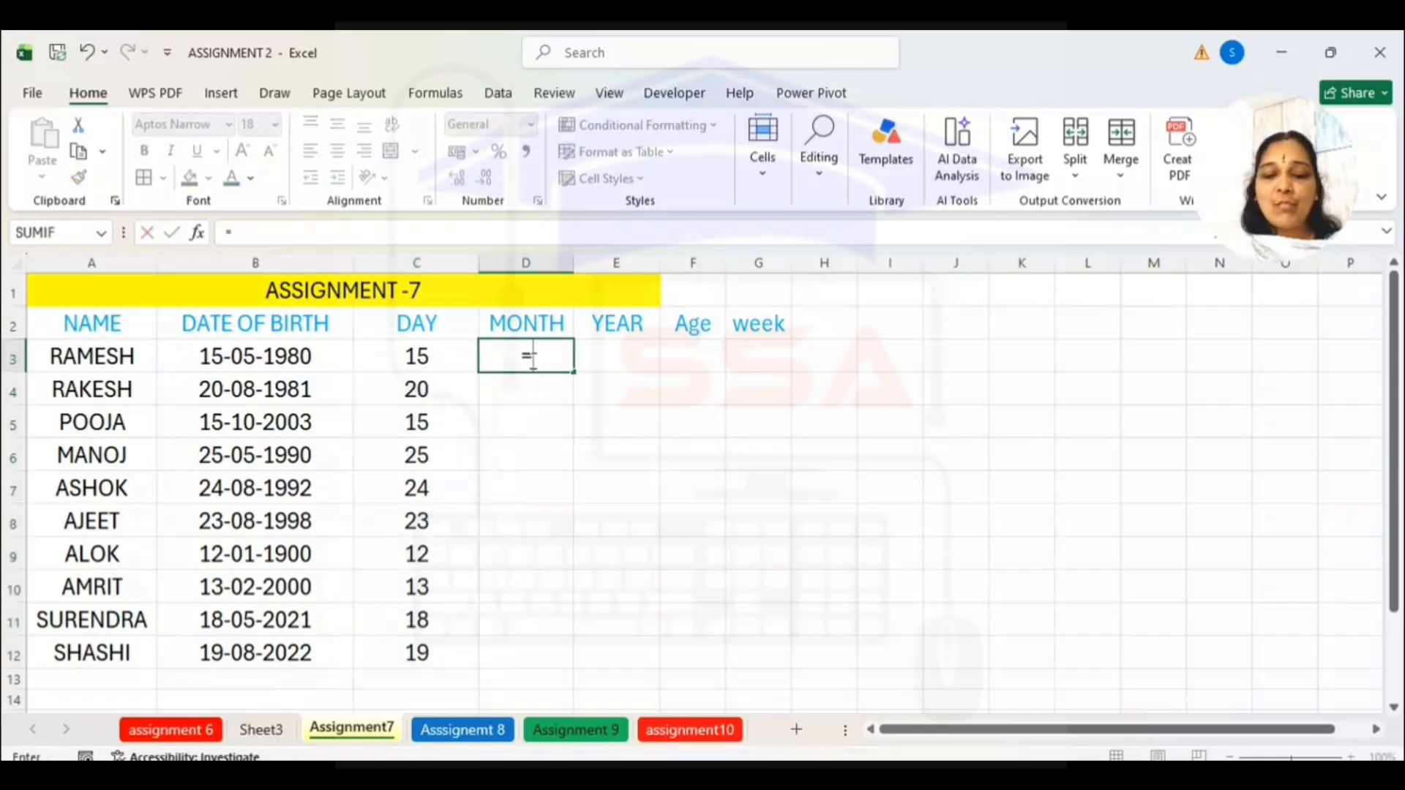
type("month")
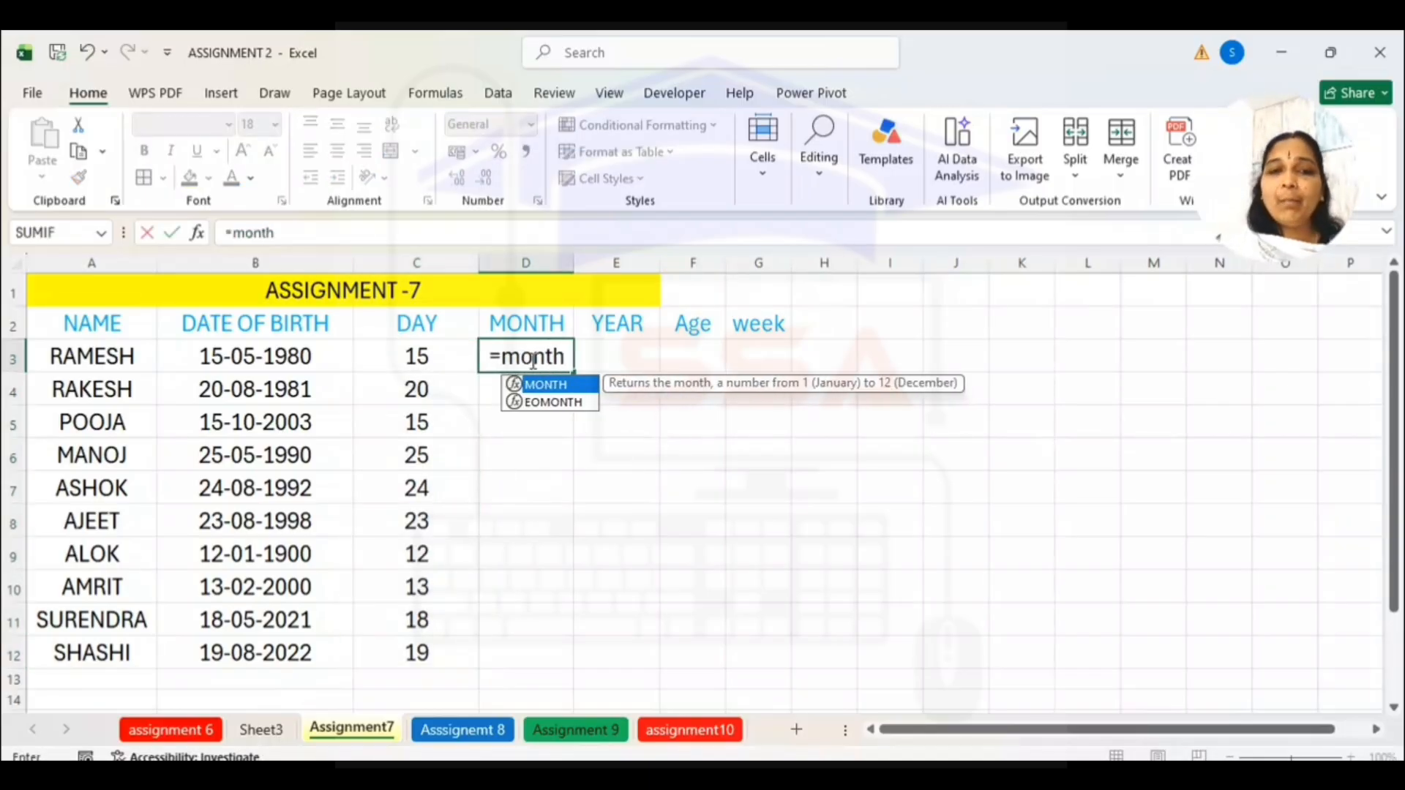
type("(")
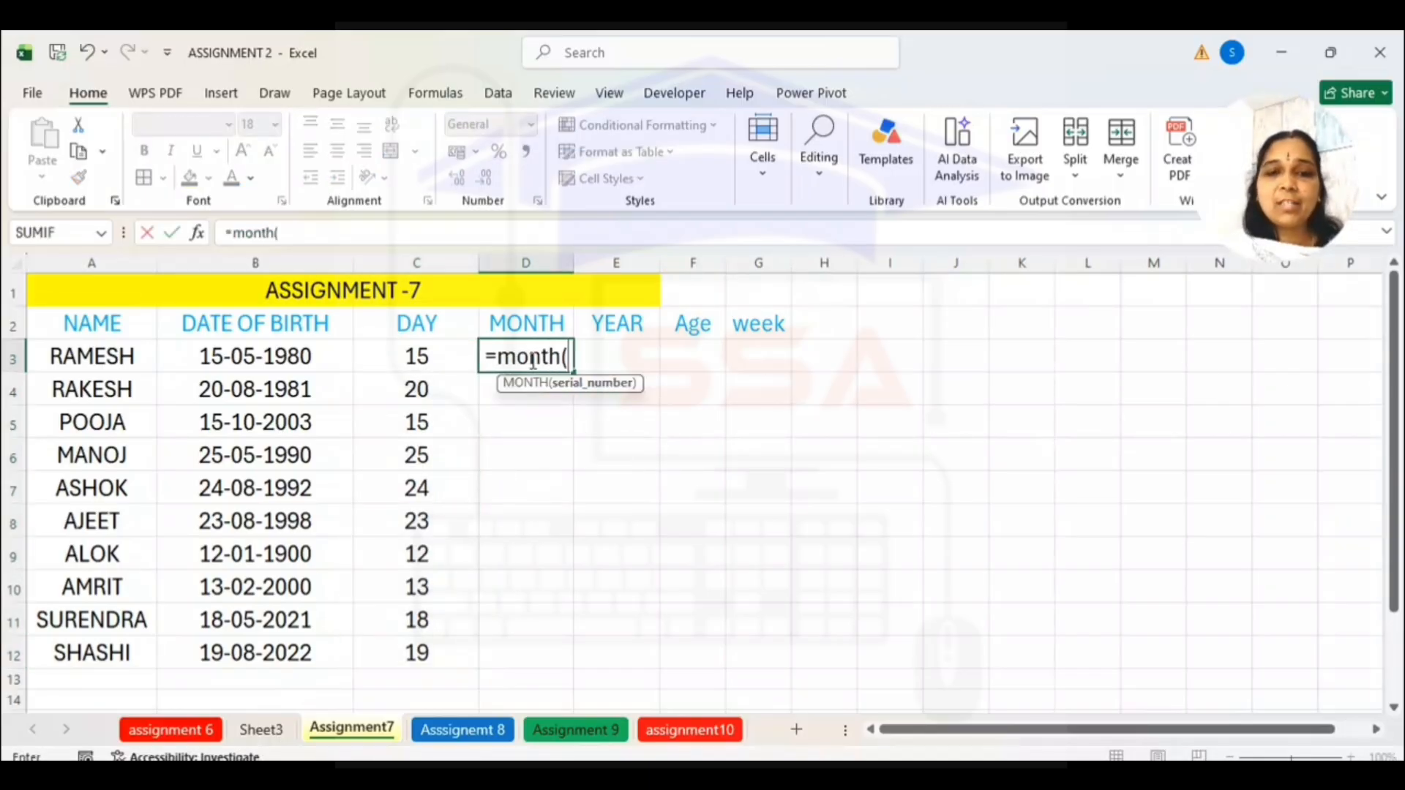
left_click(302, 356)
type(")")
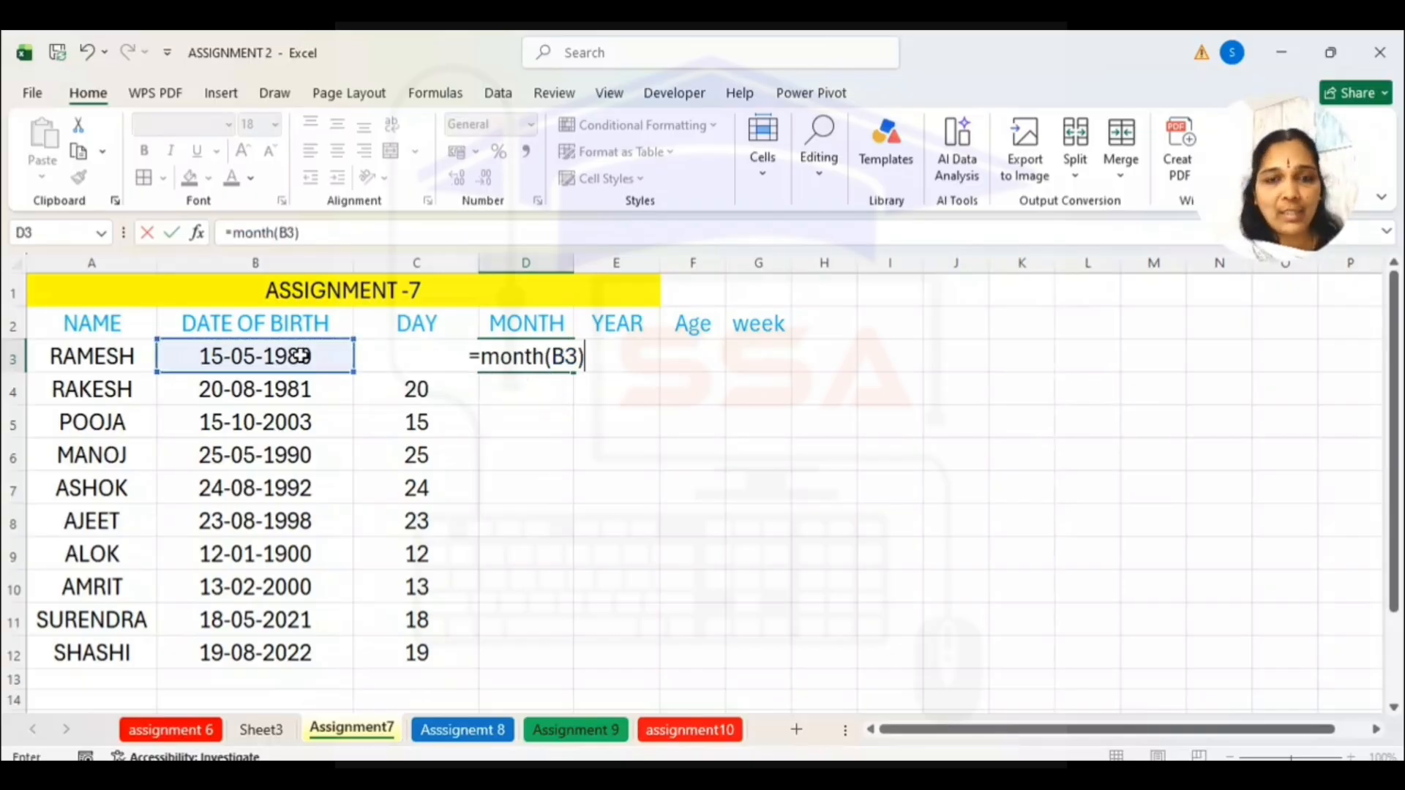
key("Return")
left_click(498, 353)
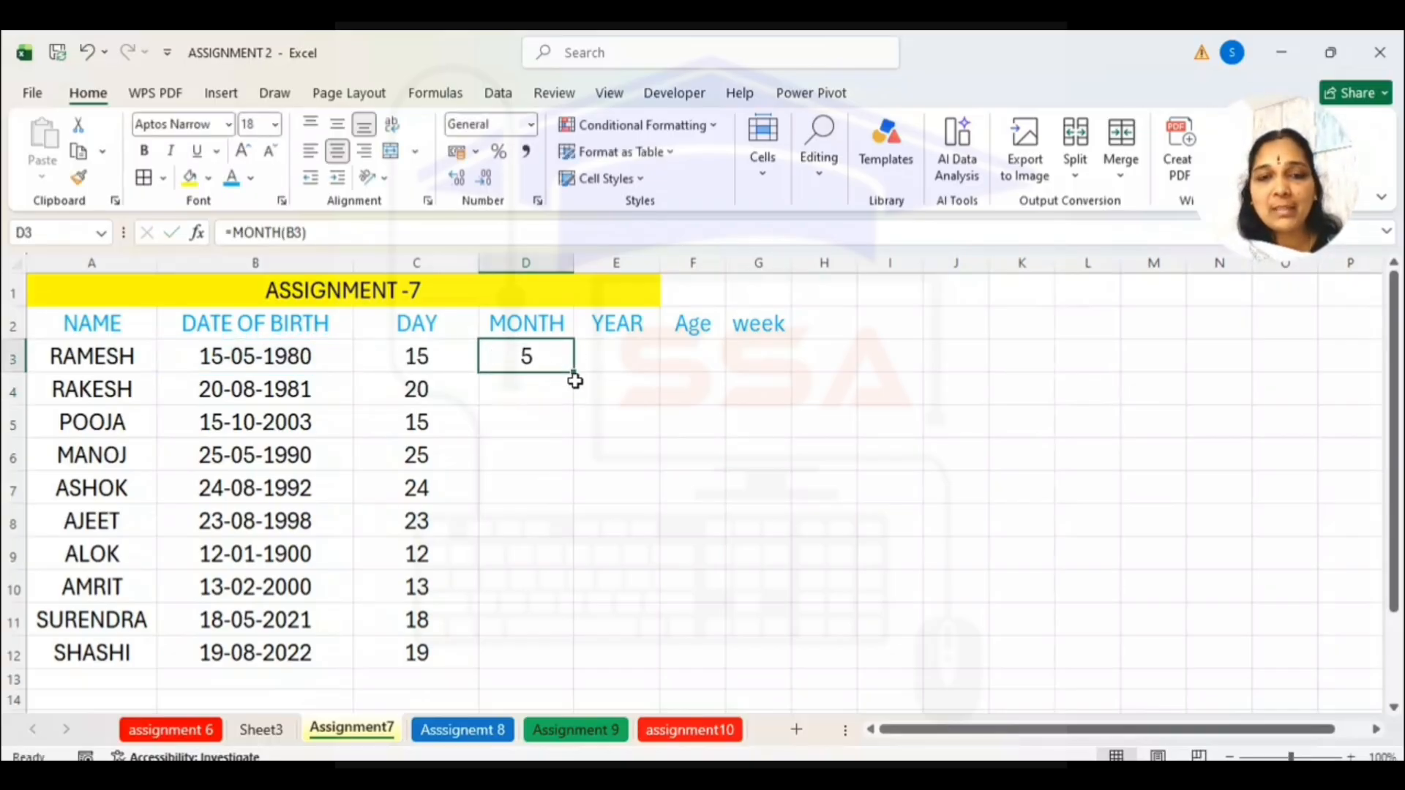
left_click_drag(574, 375, 583, 658)
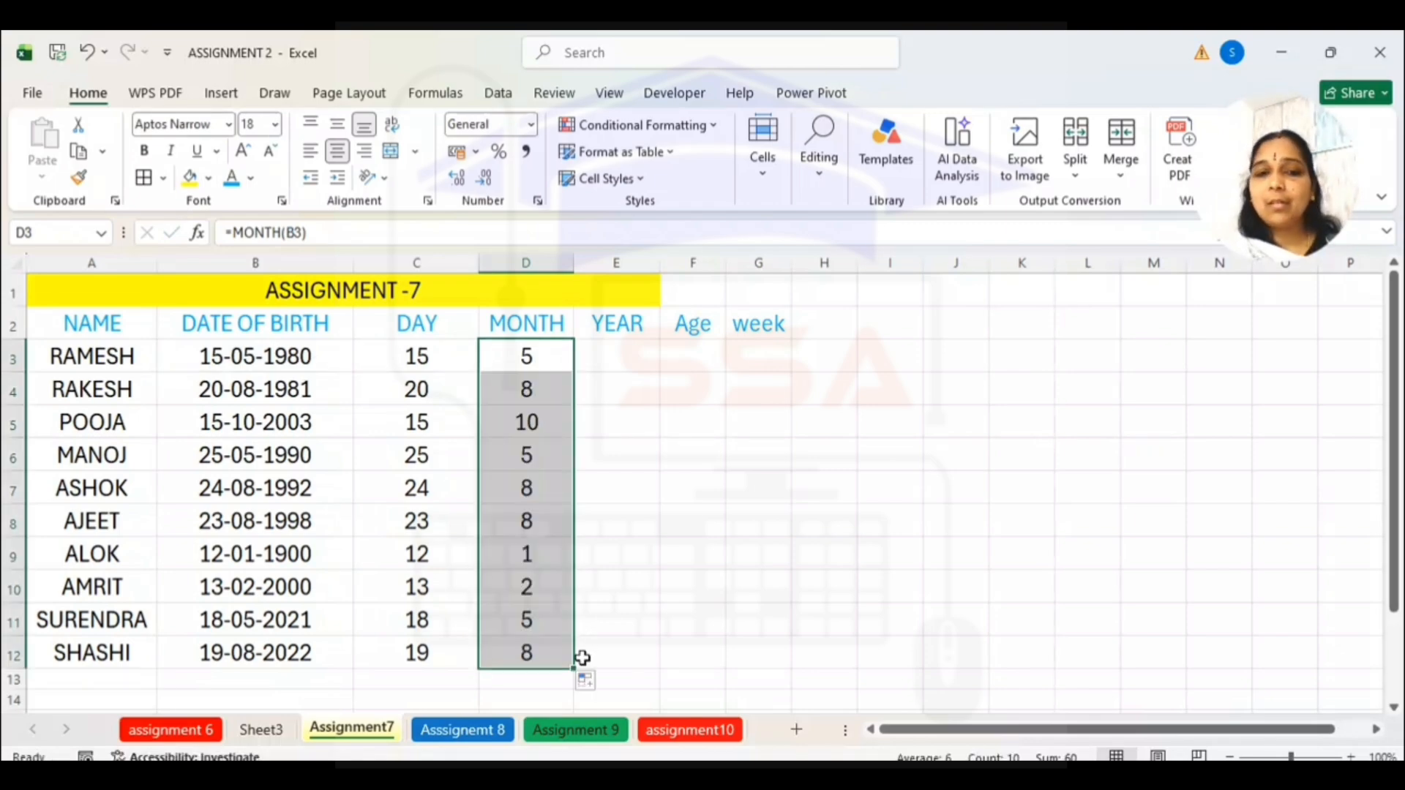
Enter =YEAR(B3) in E3 of the YEAR column and fill the formula down through E12
left_click(634, 356)
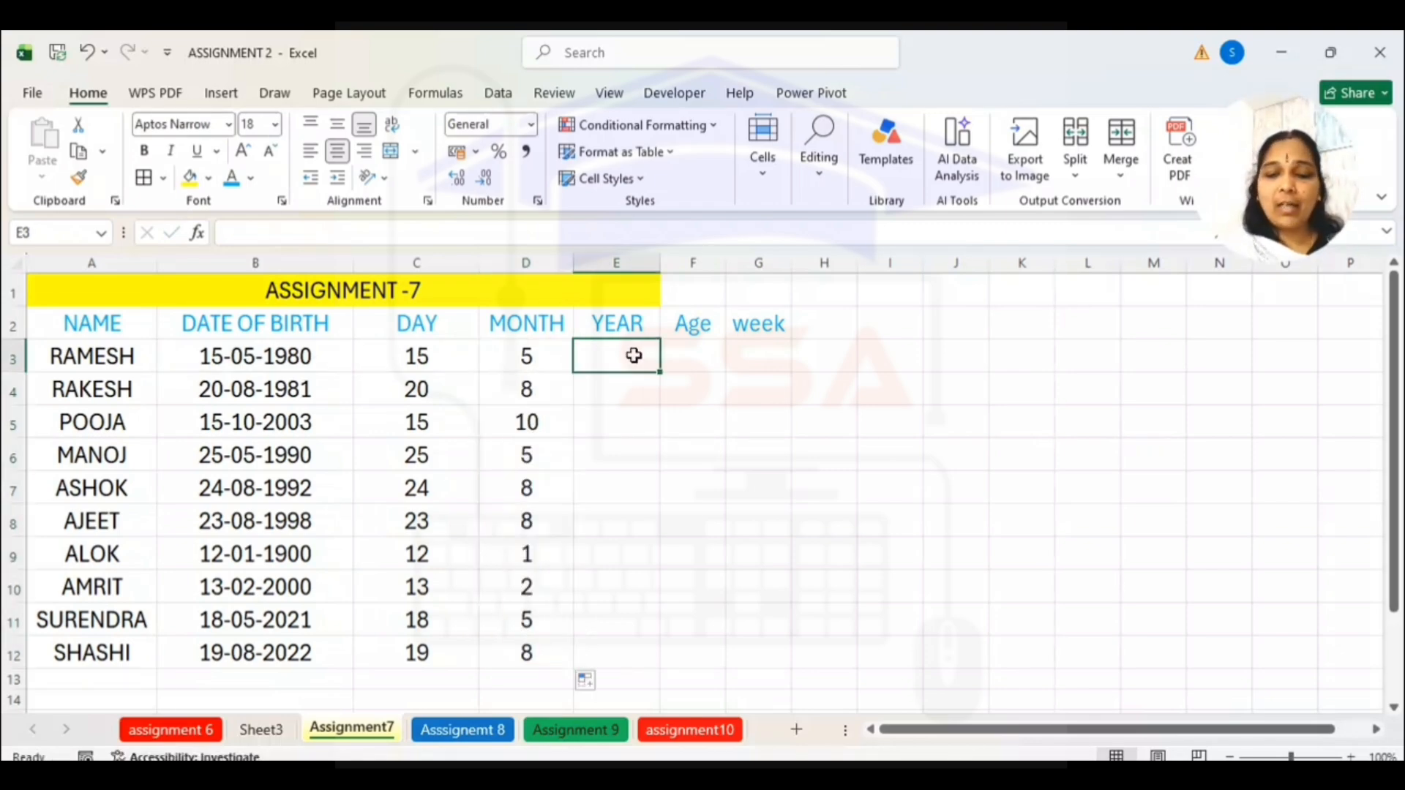
type("=year")
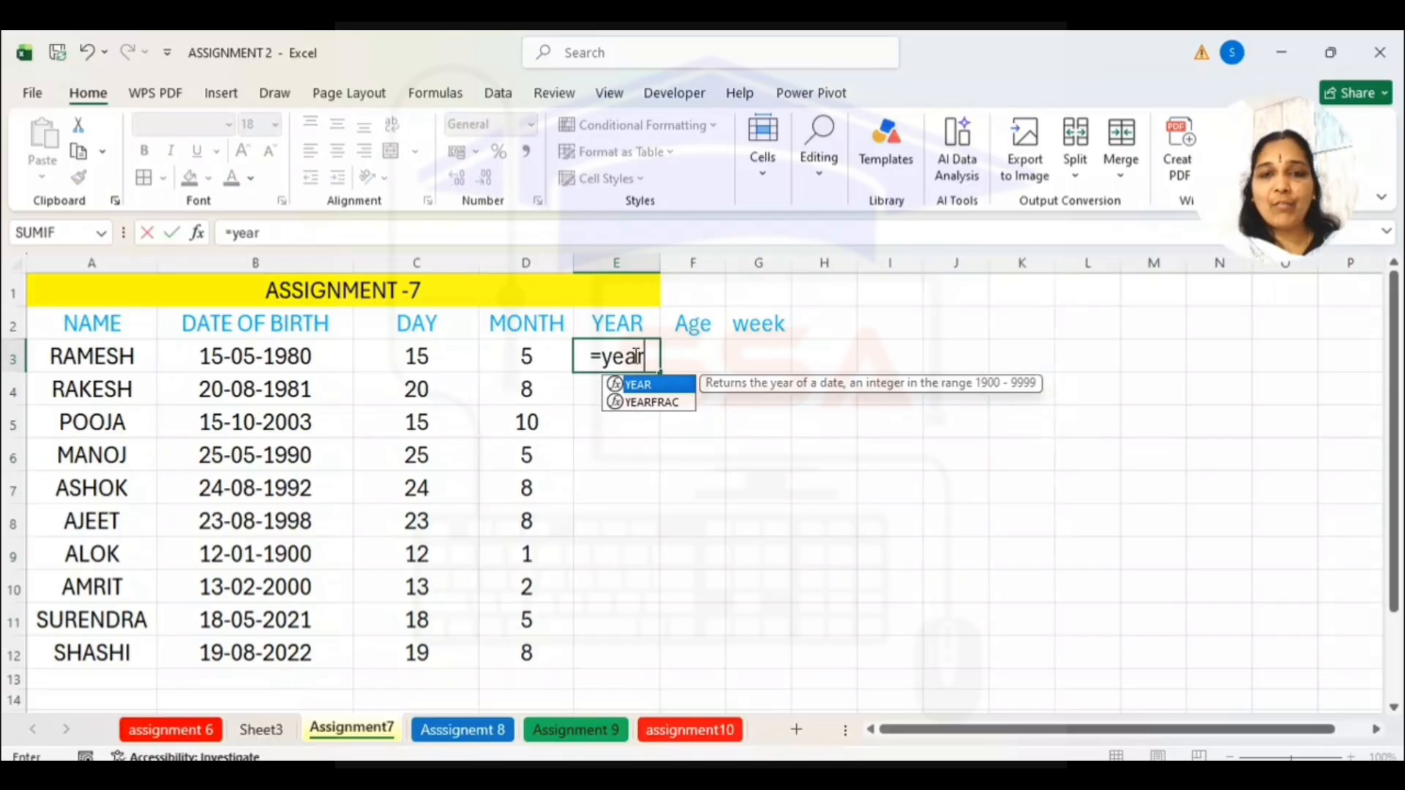
type("(")
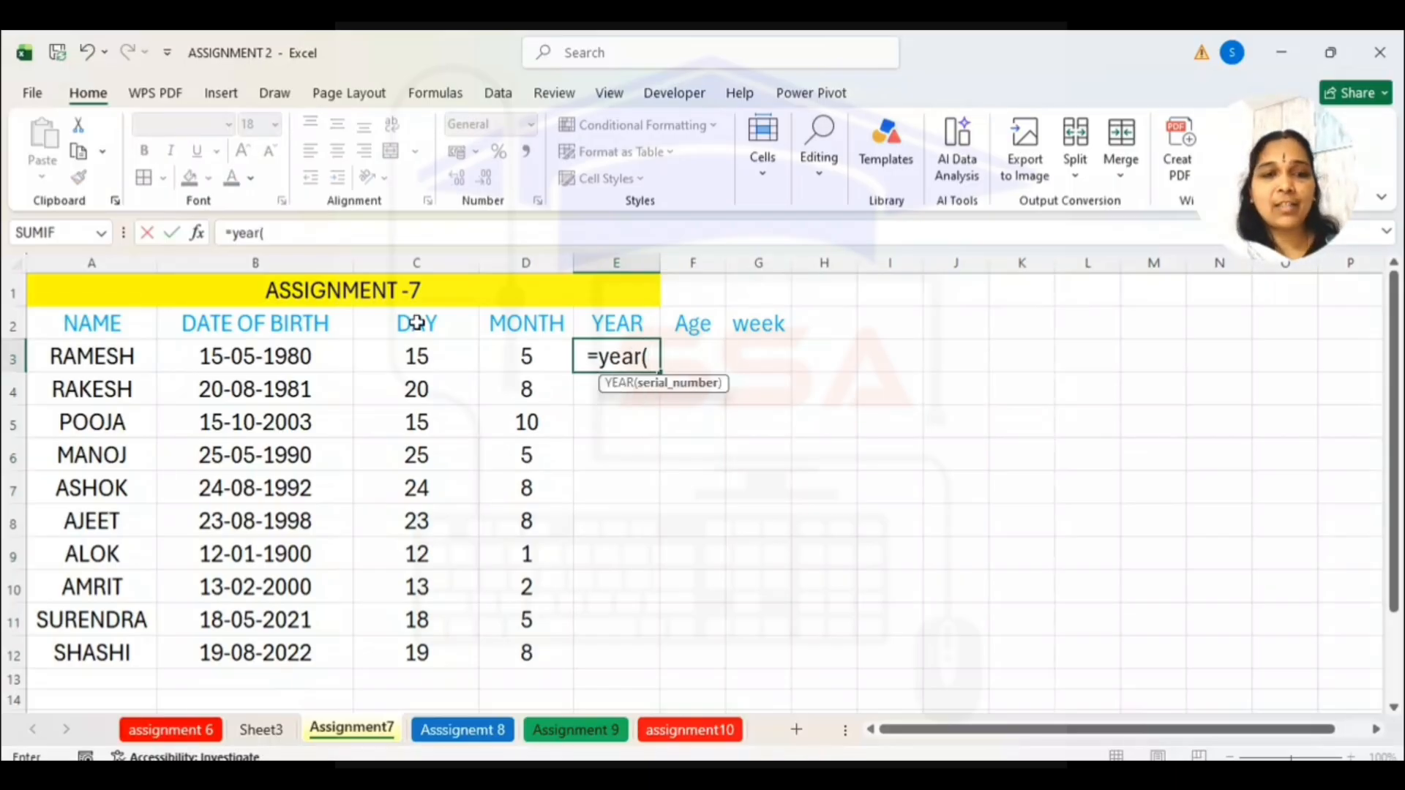
left_click(290, 356)
type(")")
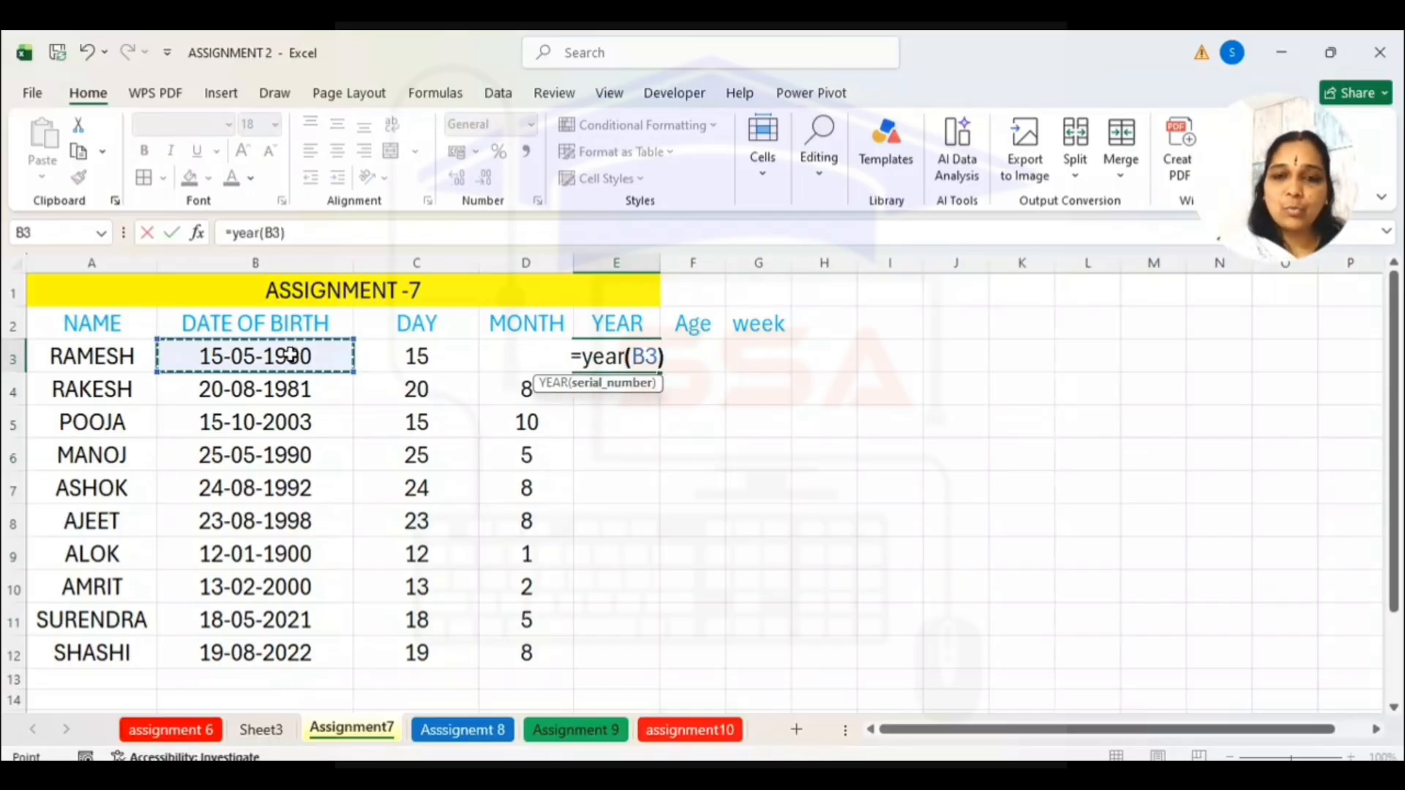
key("Return")
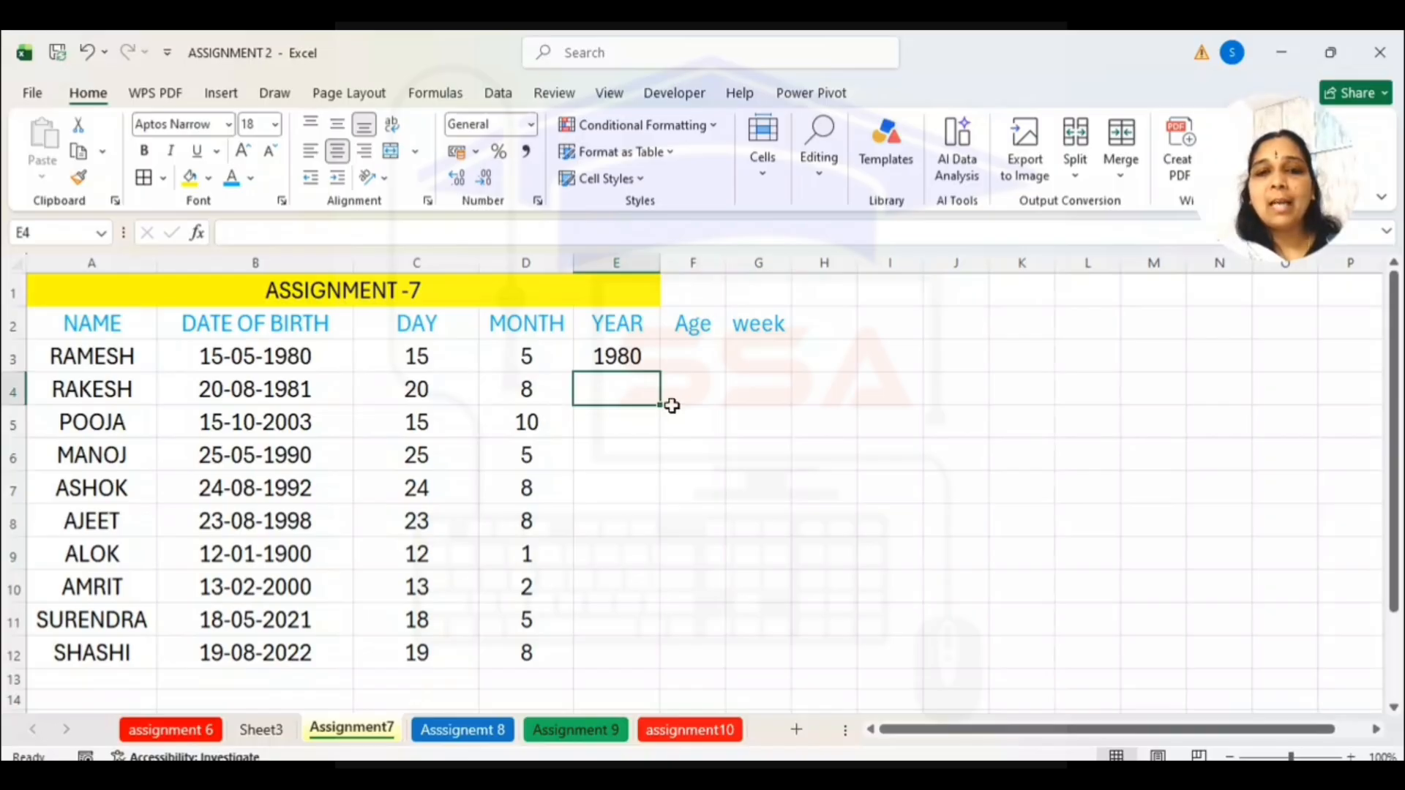
left_click(626, 356)
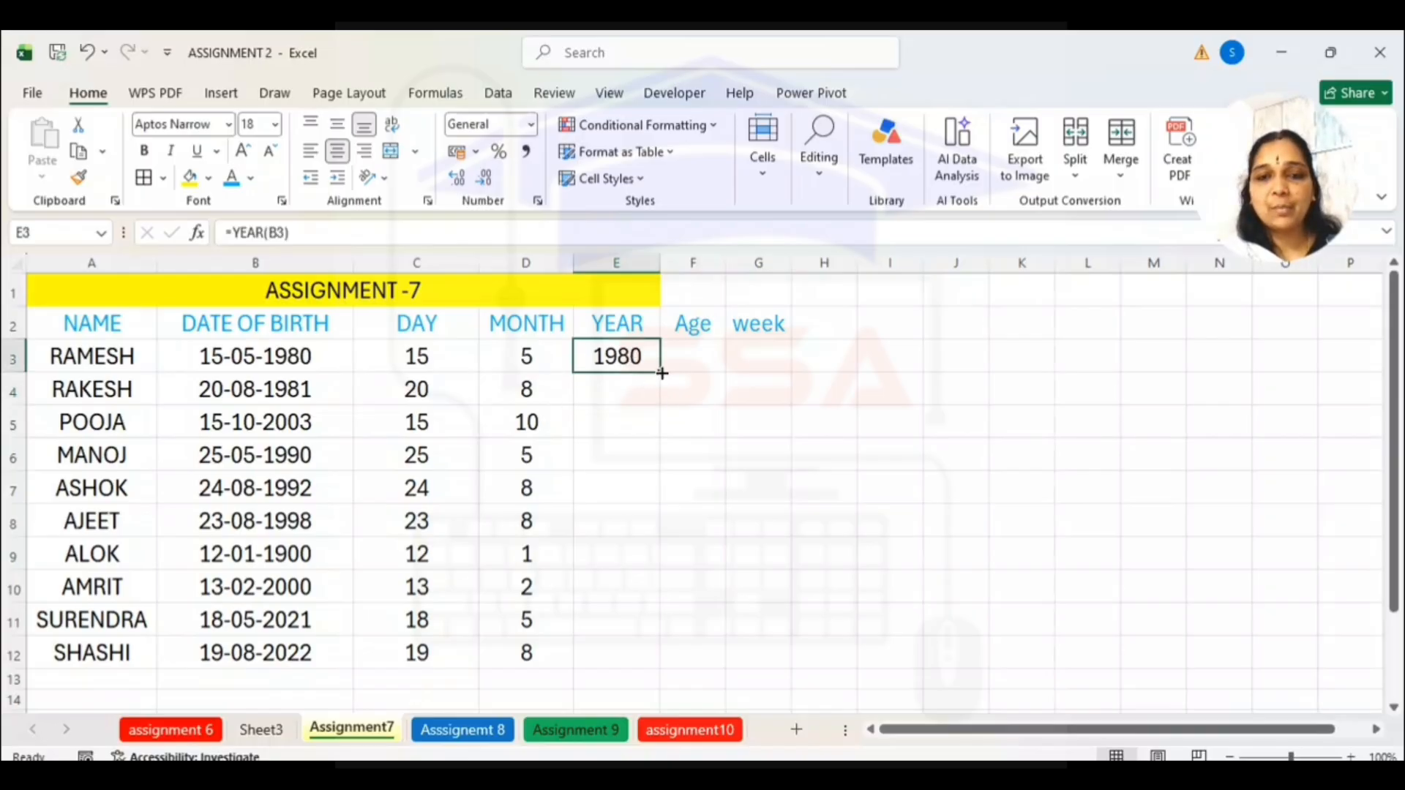
left_click_drag(662, 373, 668, 664)
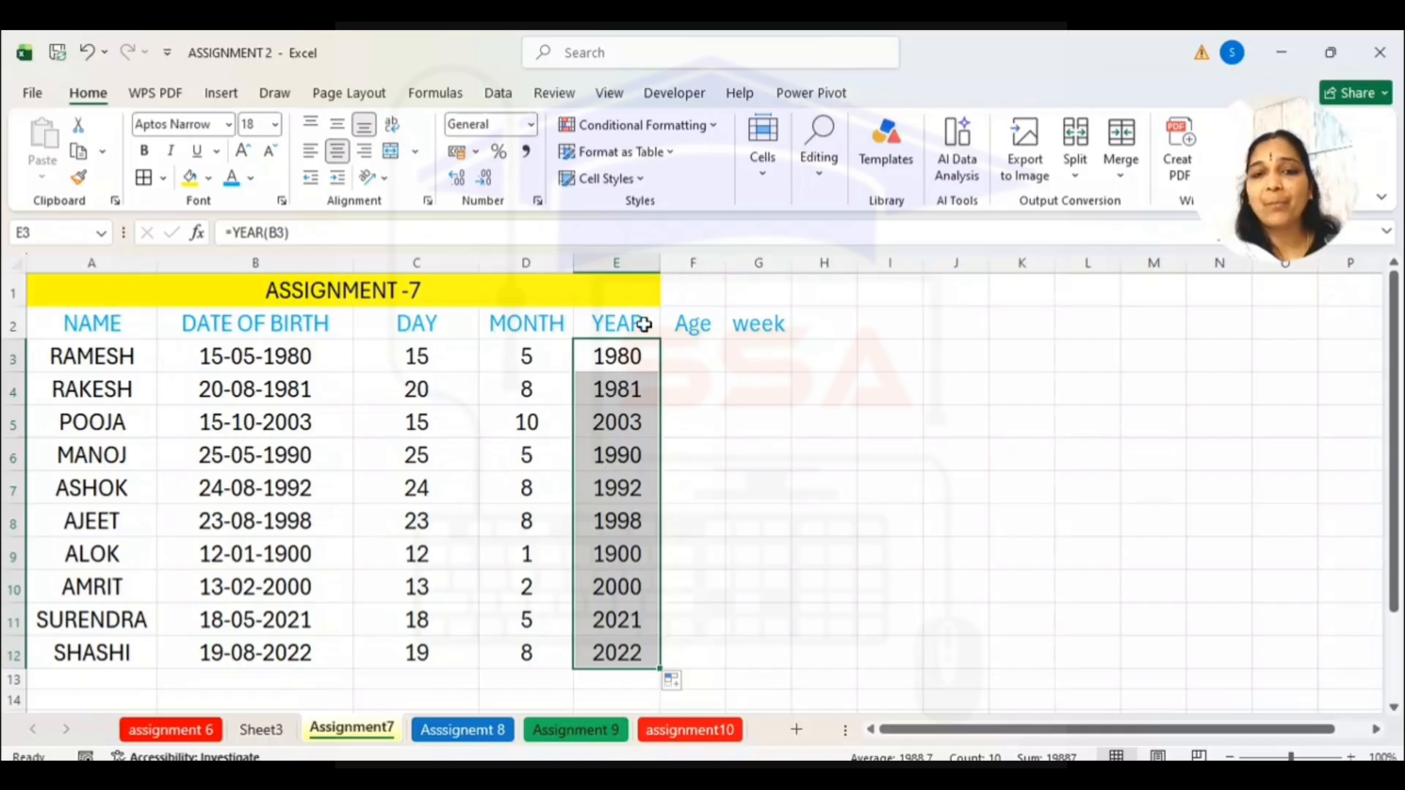
Enter =DATEDIF(B3:B12,TODAY(),"y") in F3 to calculate the age in years
left_click(691, 358)
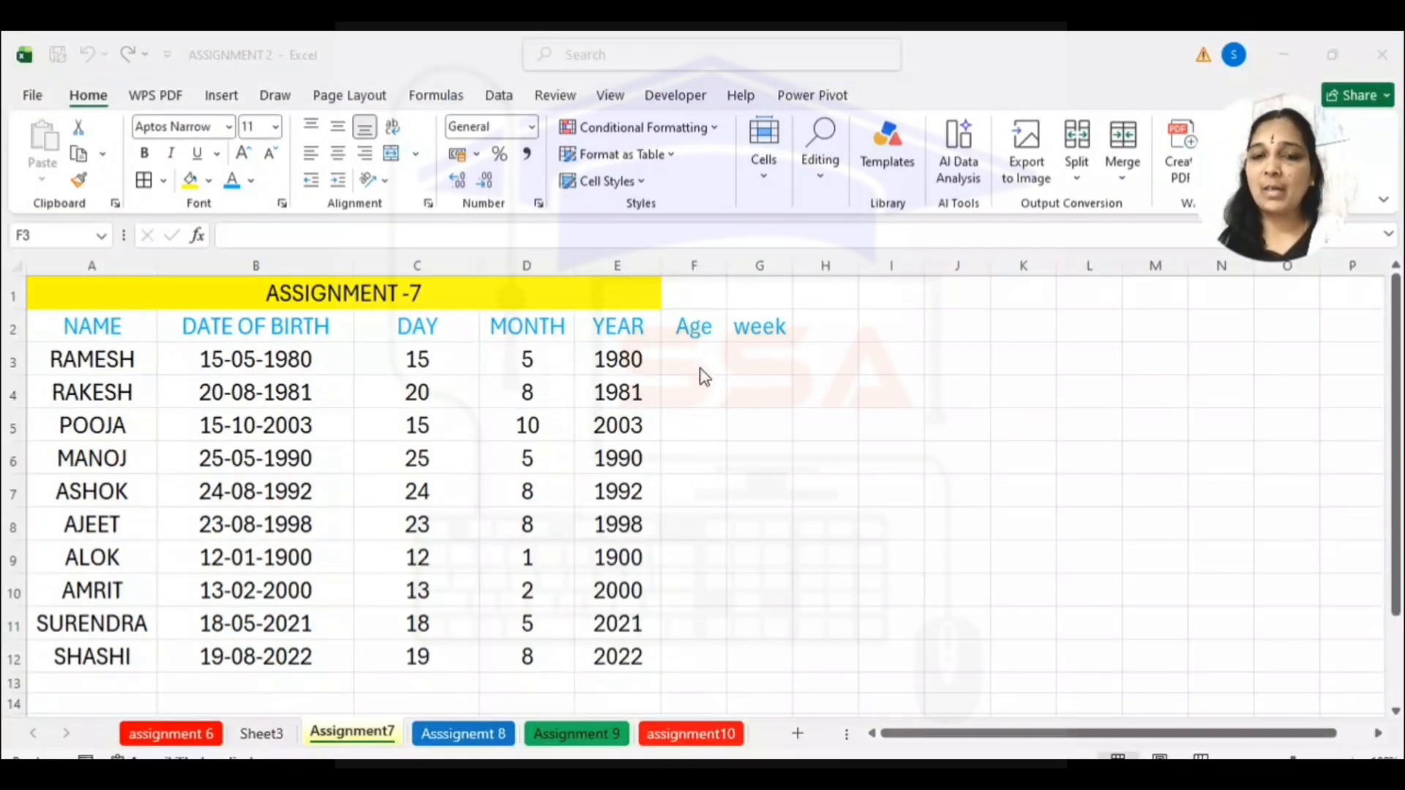
left_click(700, 369)
double_click(701, 368)
type("=")
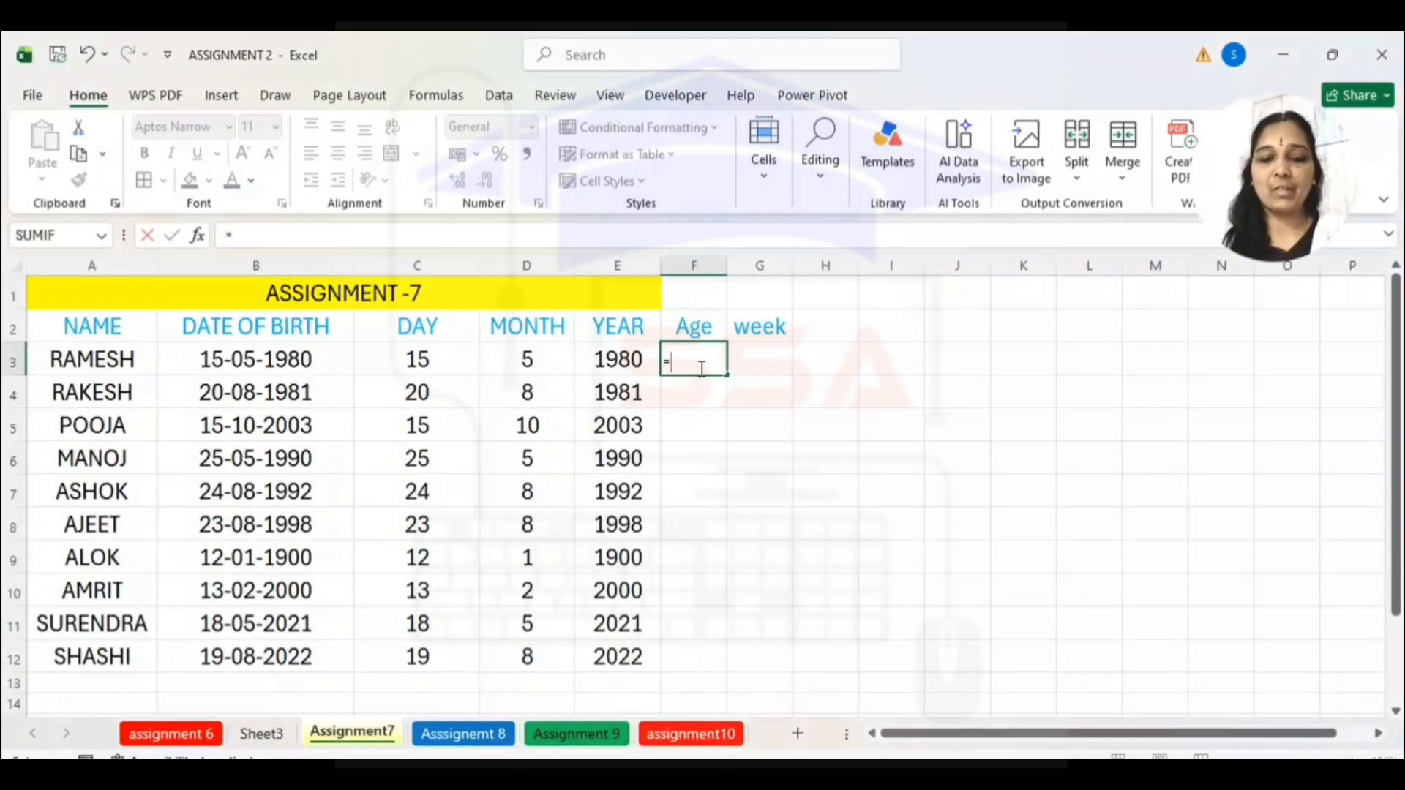
type("datedif(")
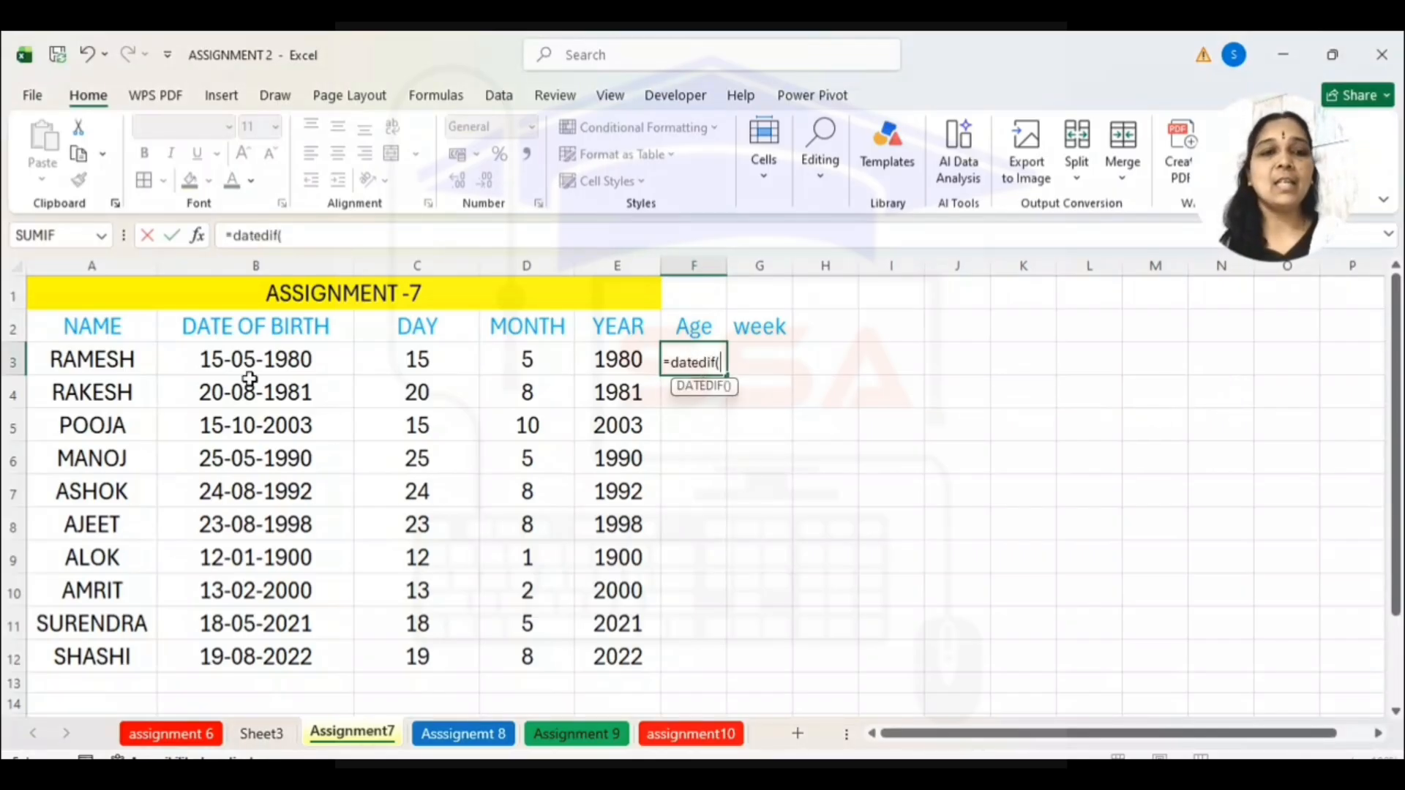
left_click_drag(261, 354, 303, 645)
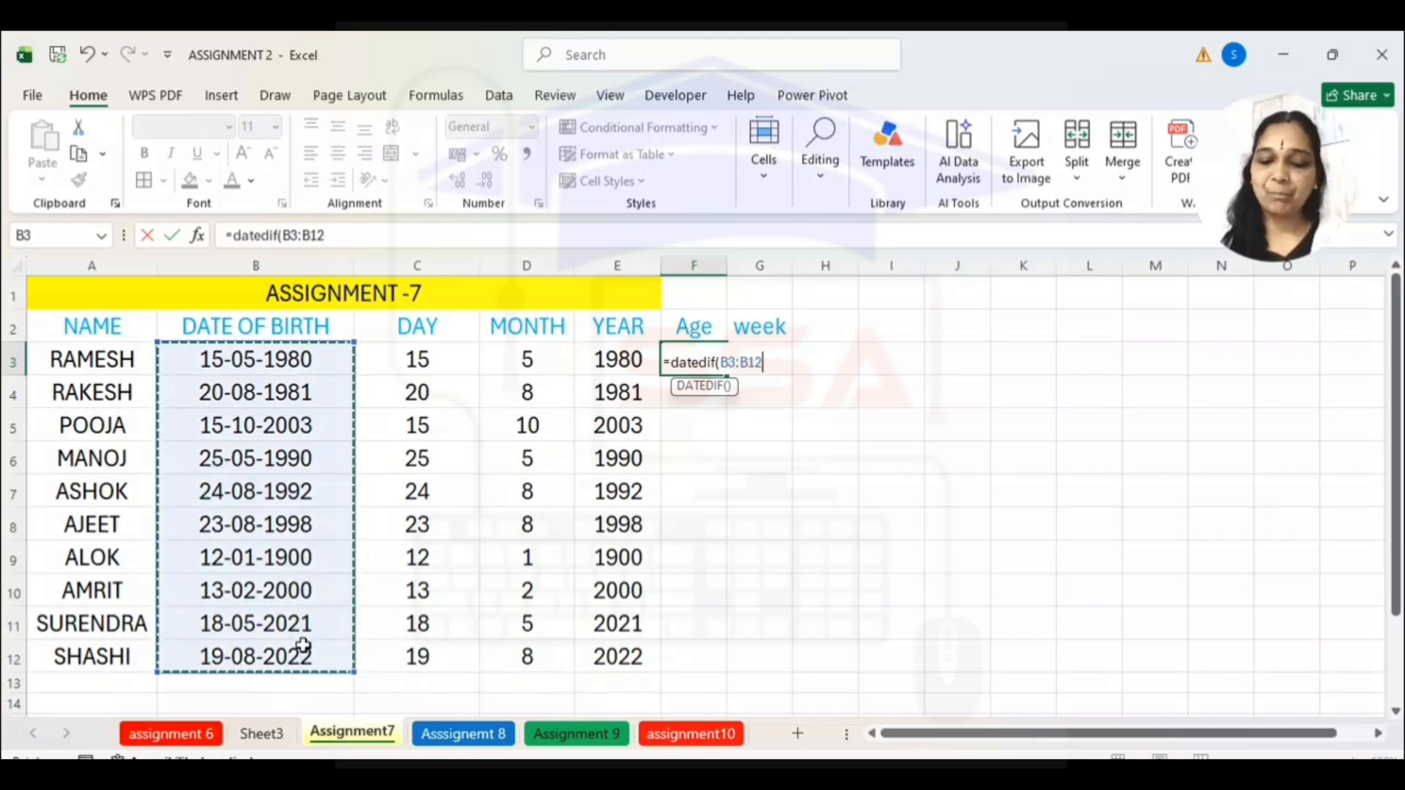
type(",")
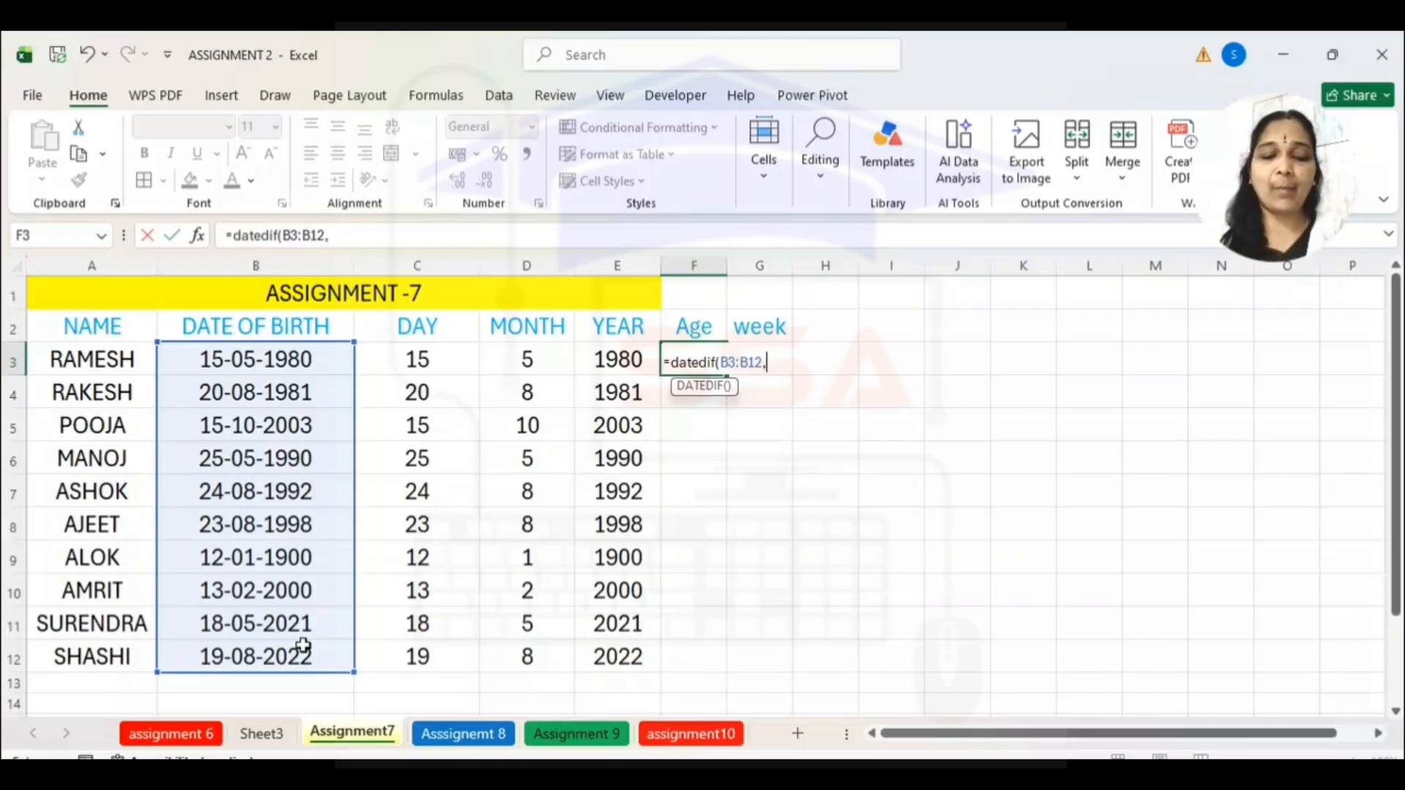
type("today")
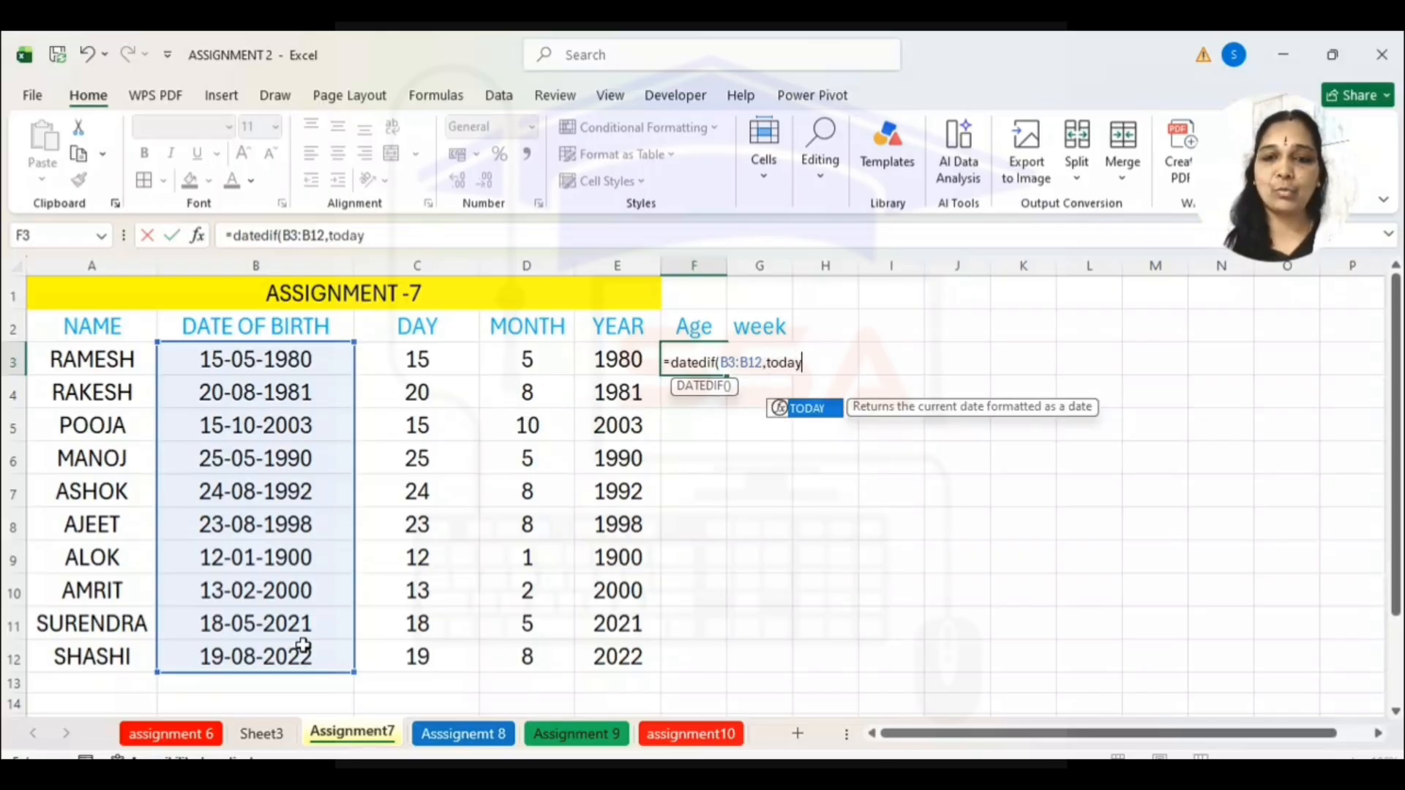
type("()")
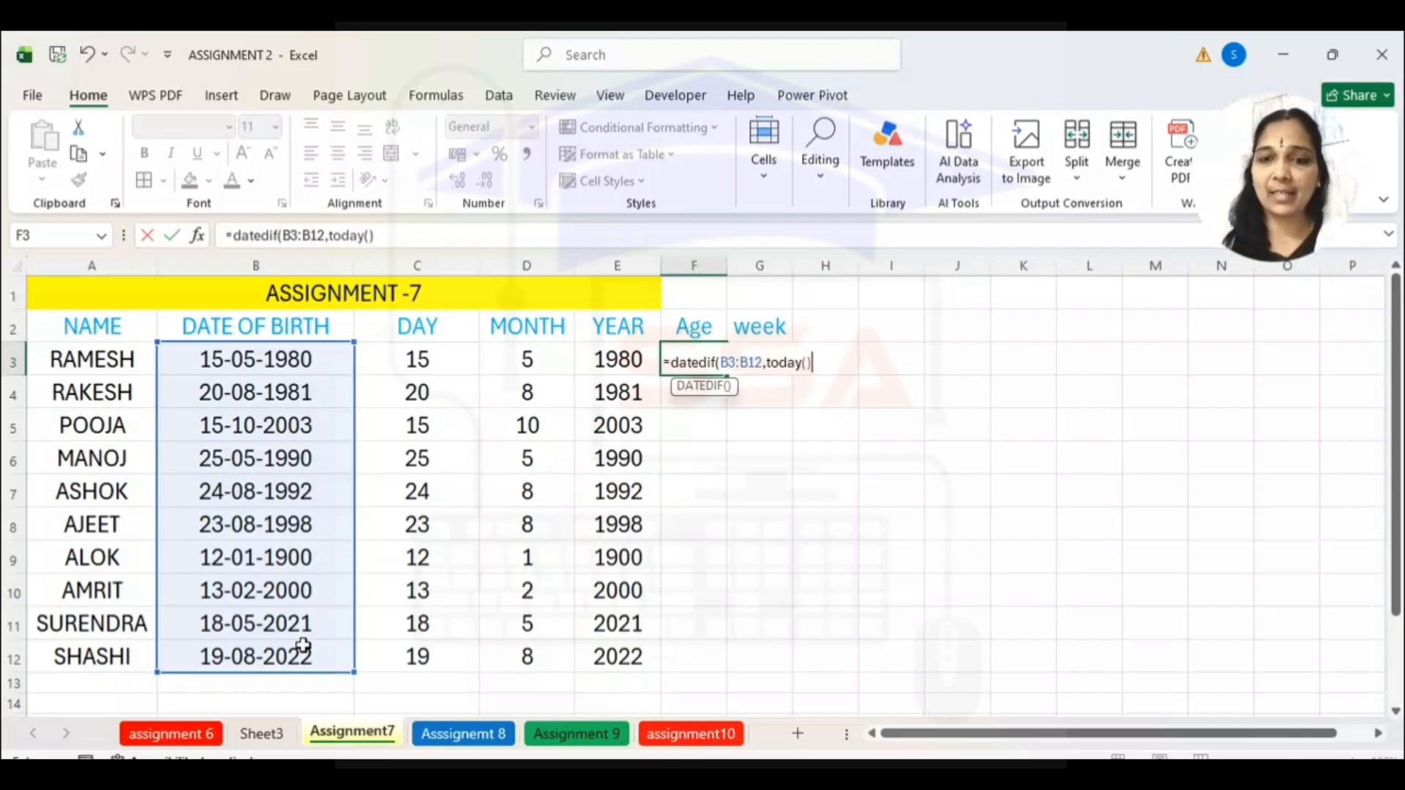
type(",\"y")
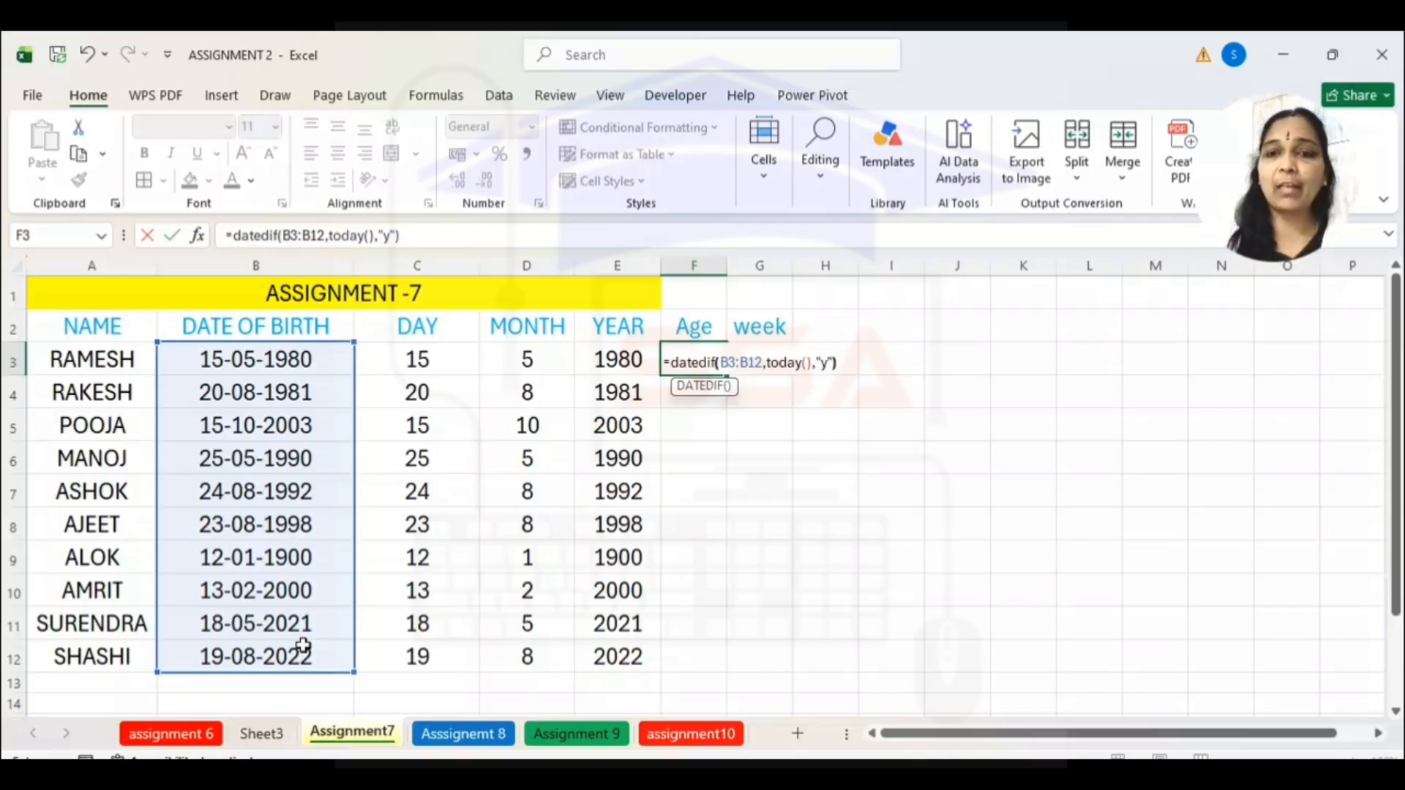
type("\")")
key("Return")
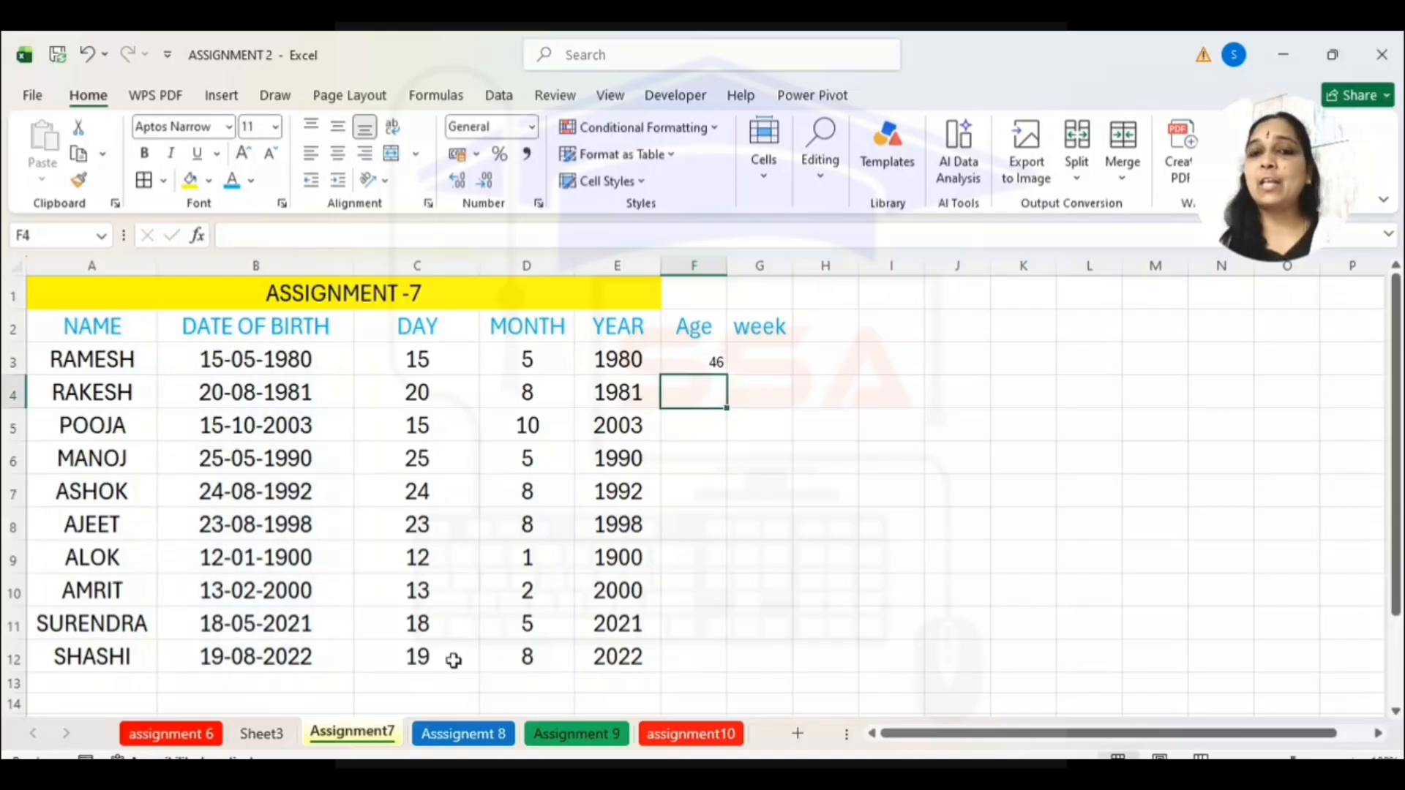
Fill the age formula from F3 down through F12
left_click(696, 358)
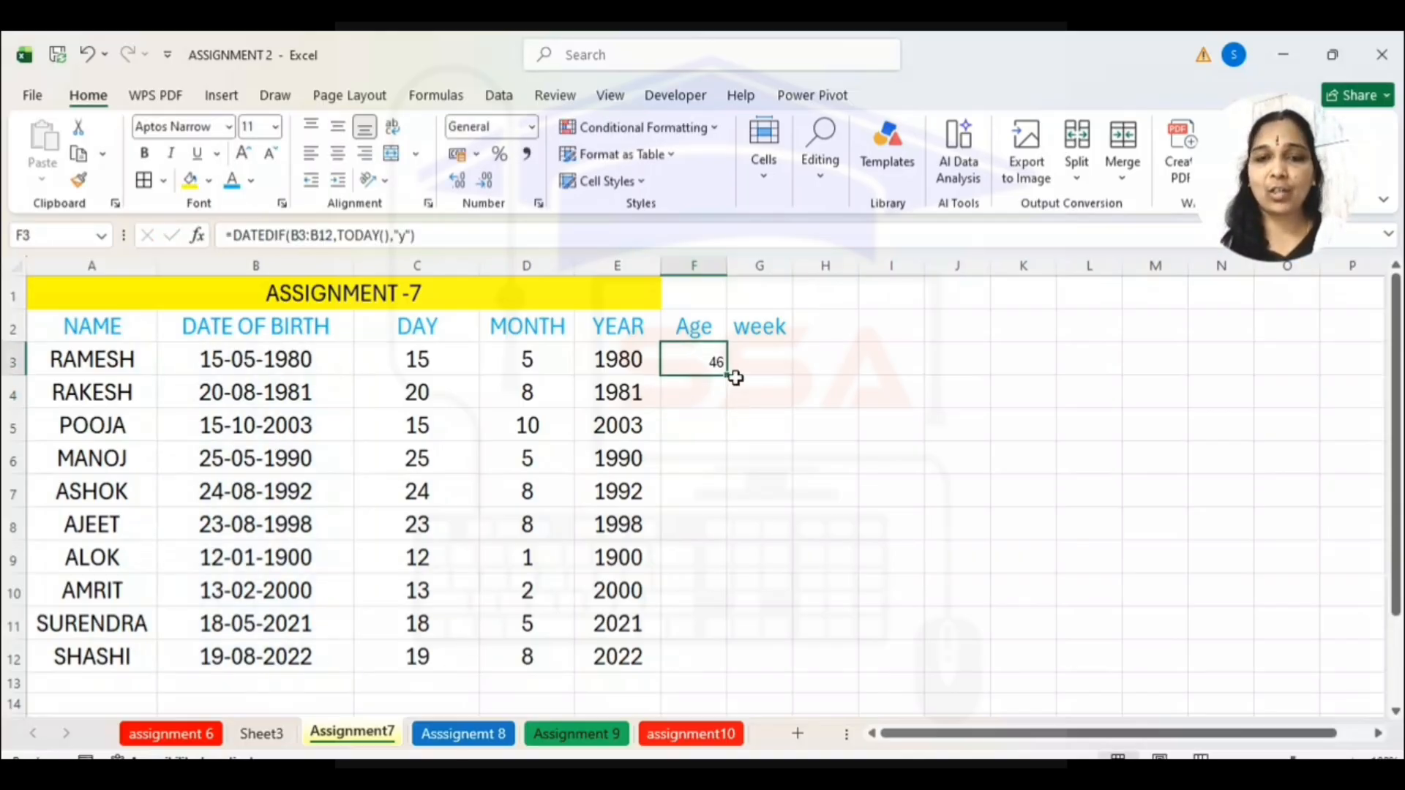
left_click_drag(735, 377, 745, 659)
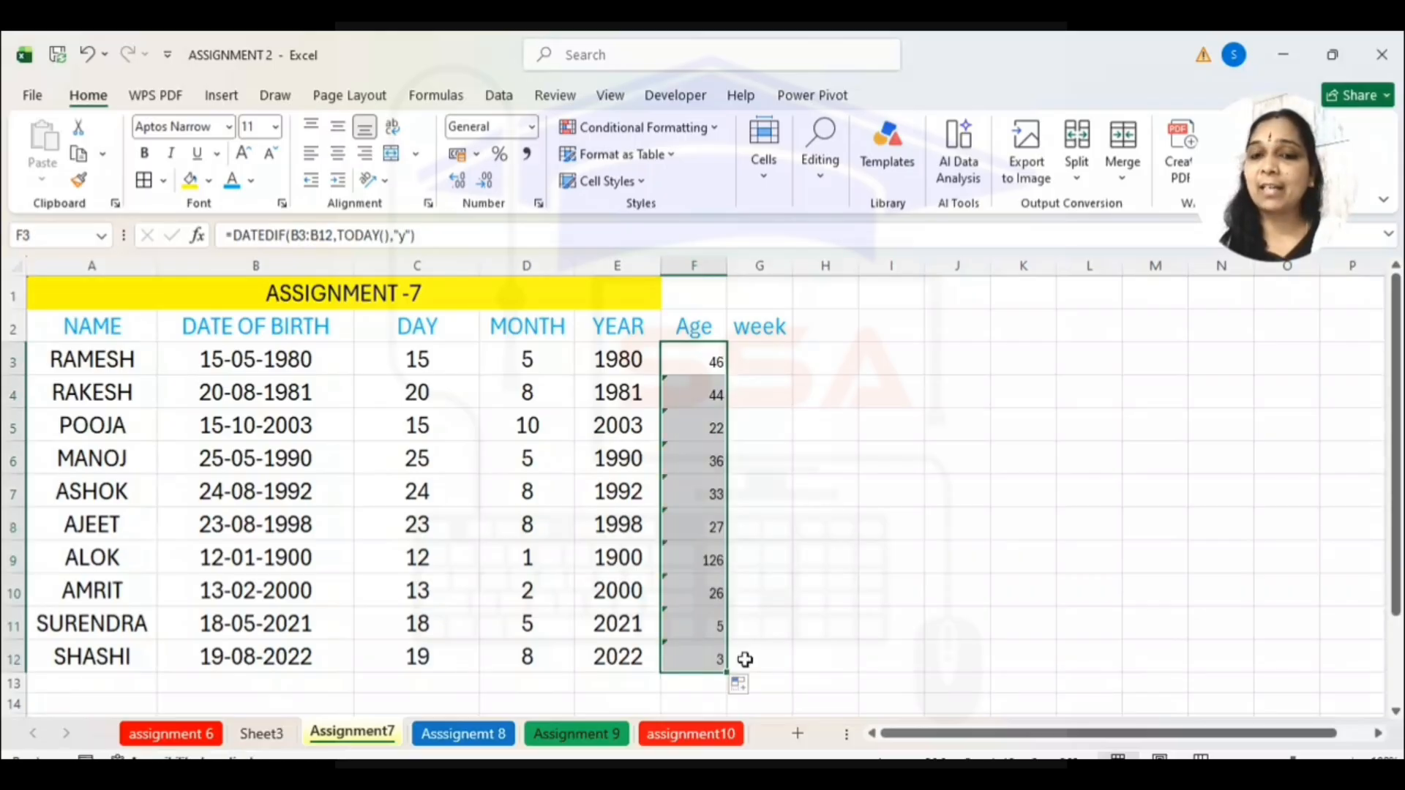
Enter =TEXT(B3,"dddd") in G3 to get the weekday name of the date of birth
left_click(761, 369)
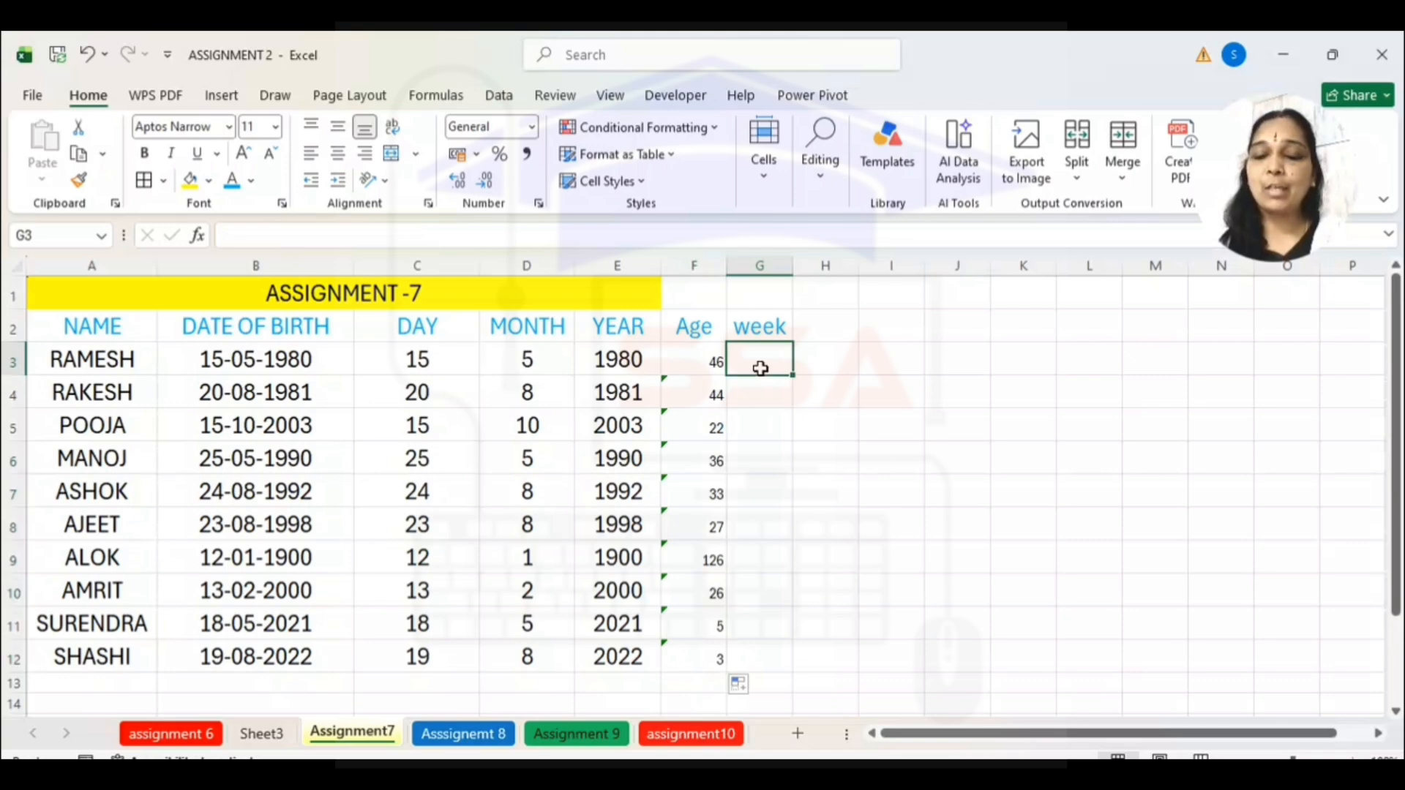
type("=t")
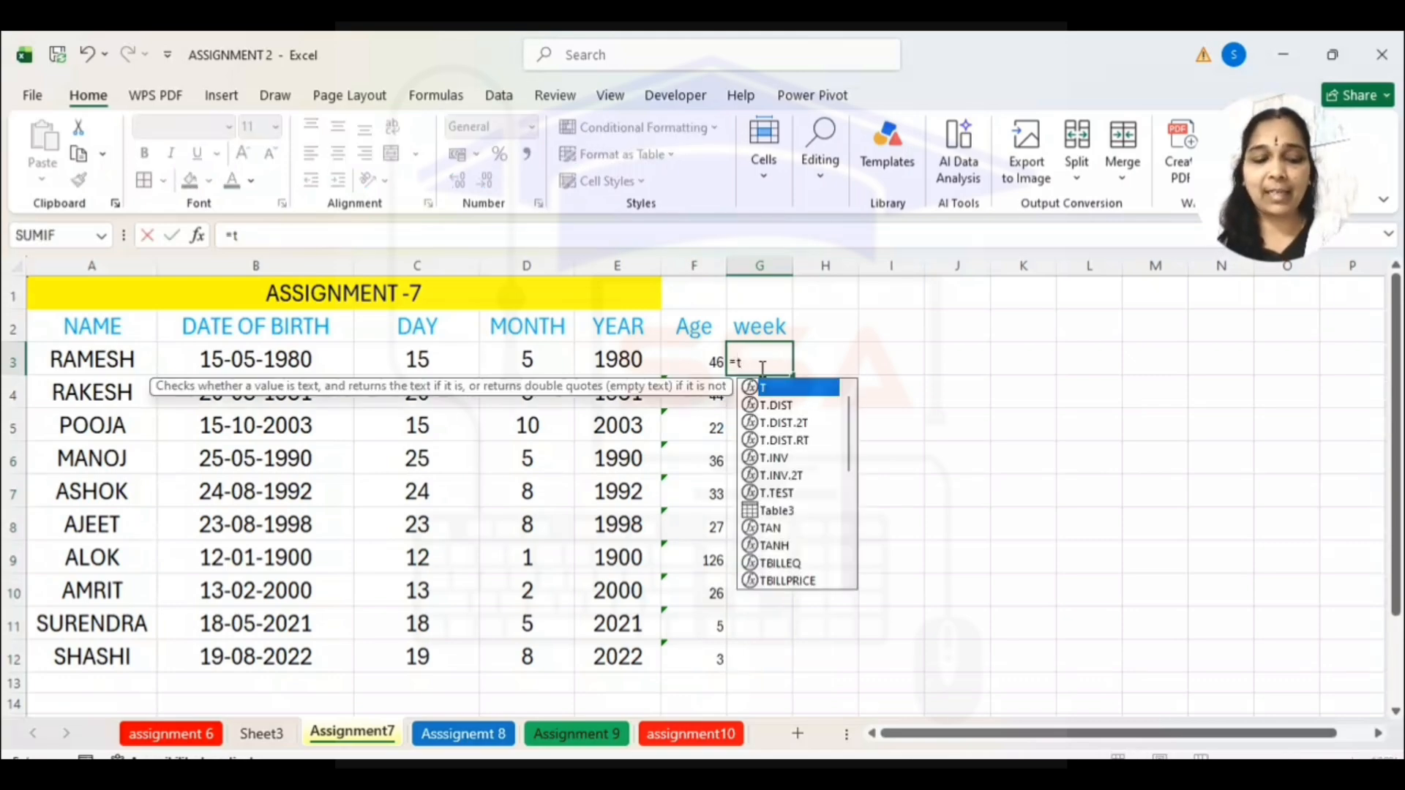
type("ext")
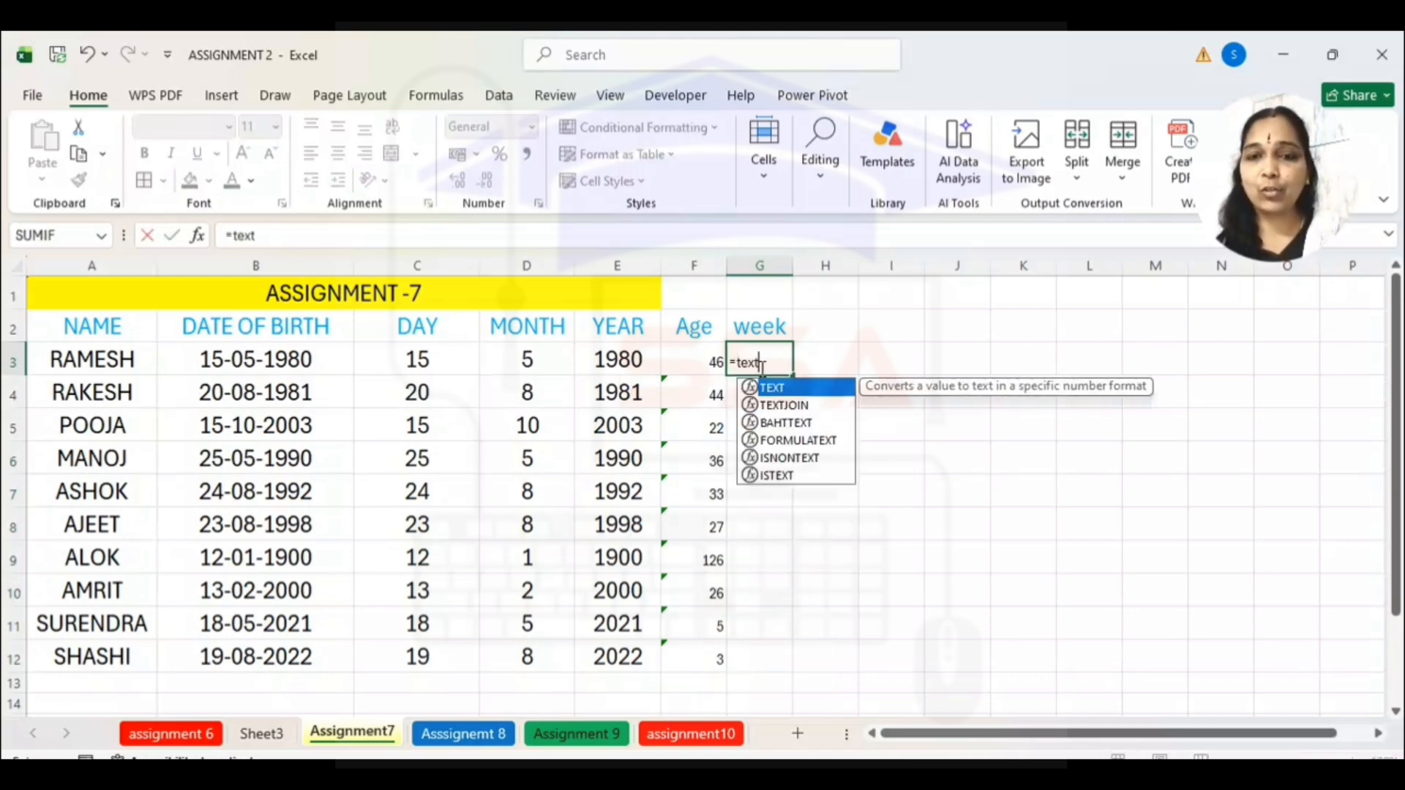
type("(")
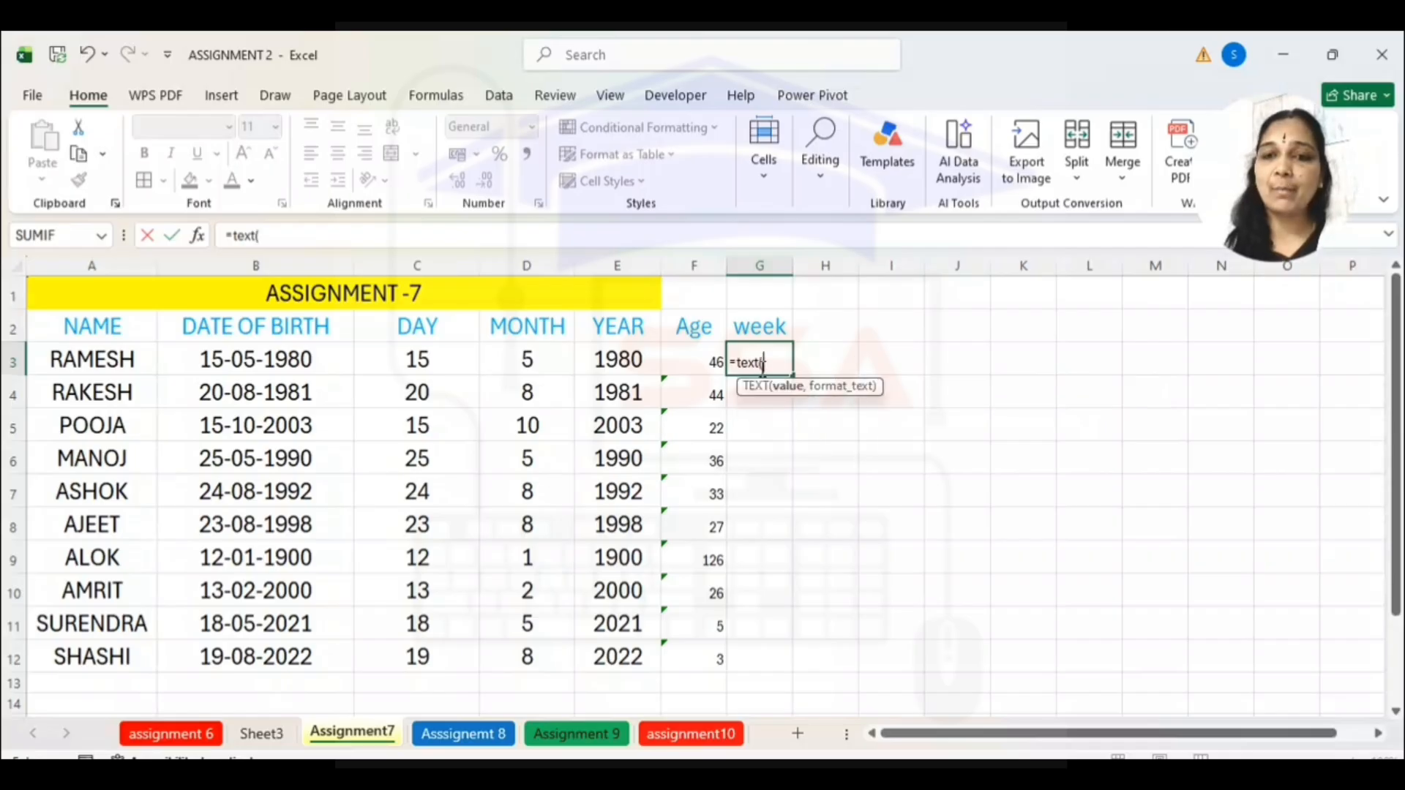
left_click(295, 360)
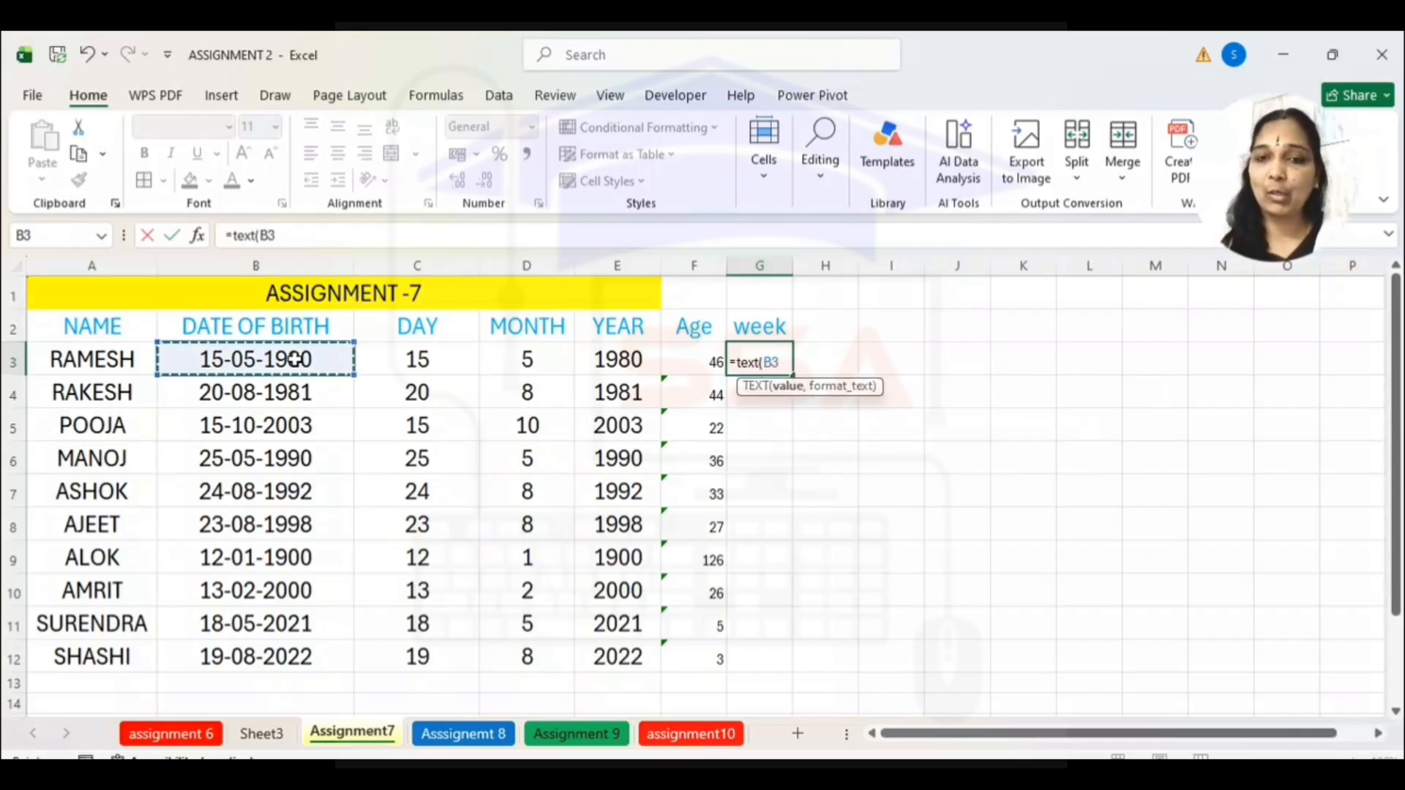
type(",")
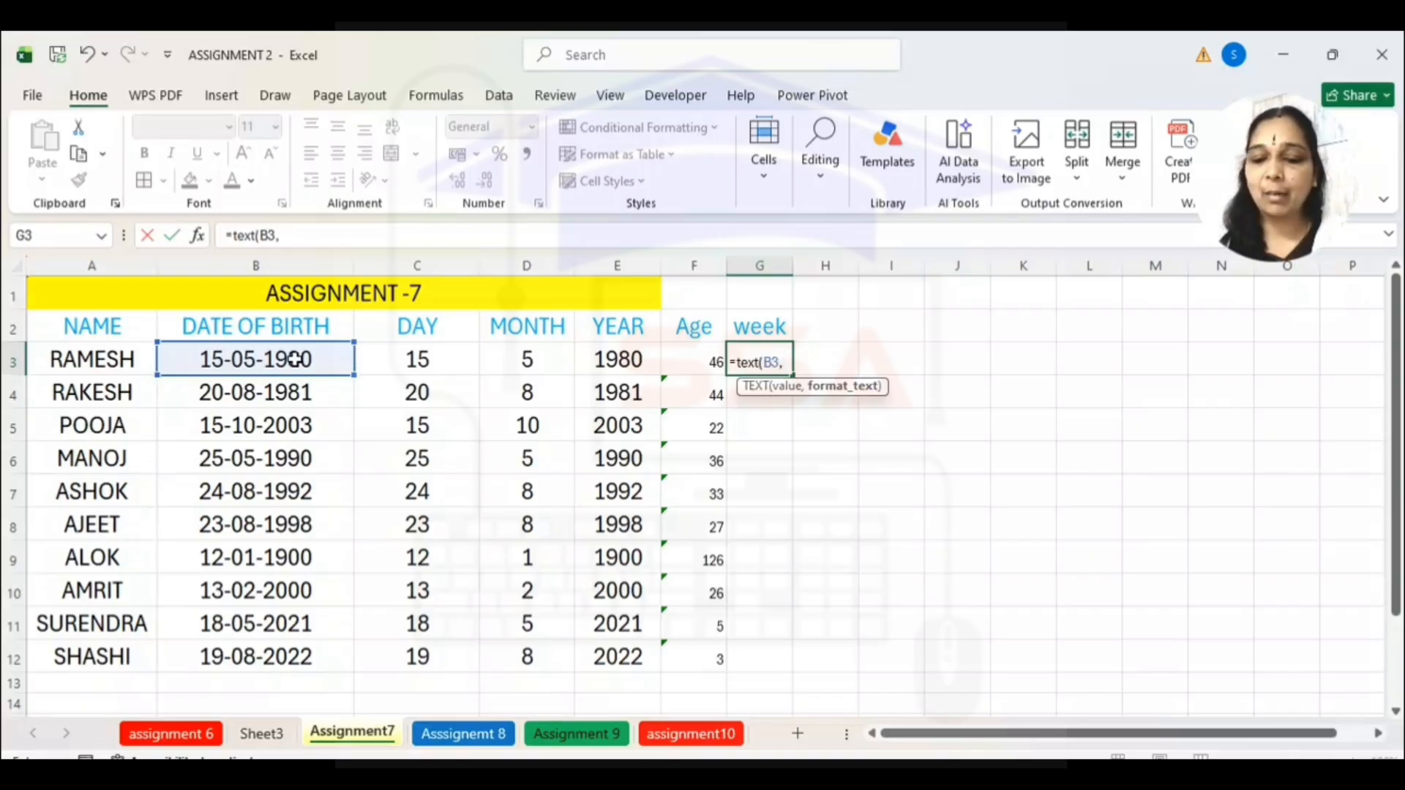
type("\"dd")
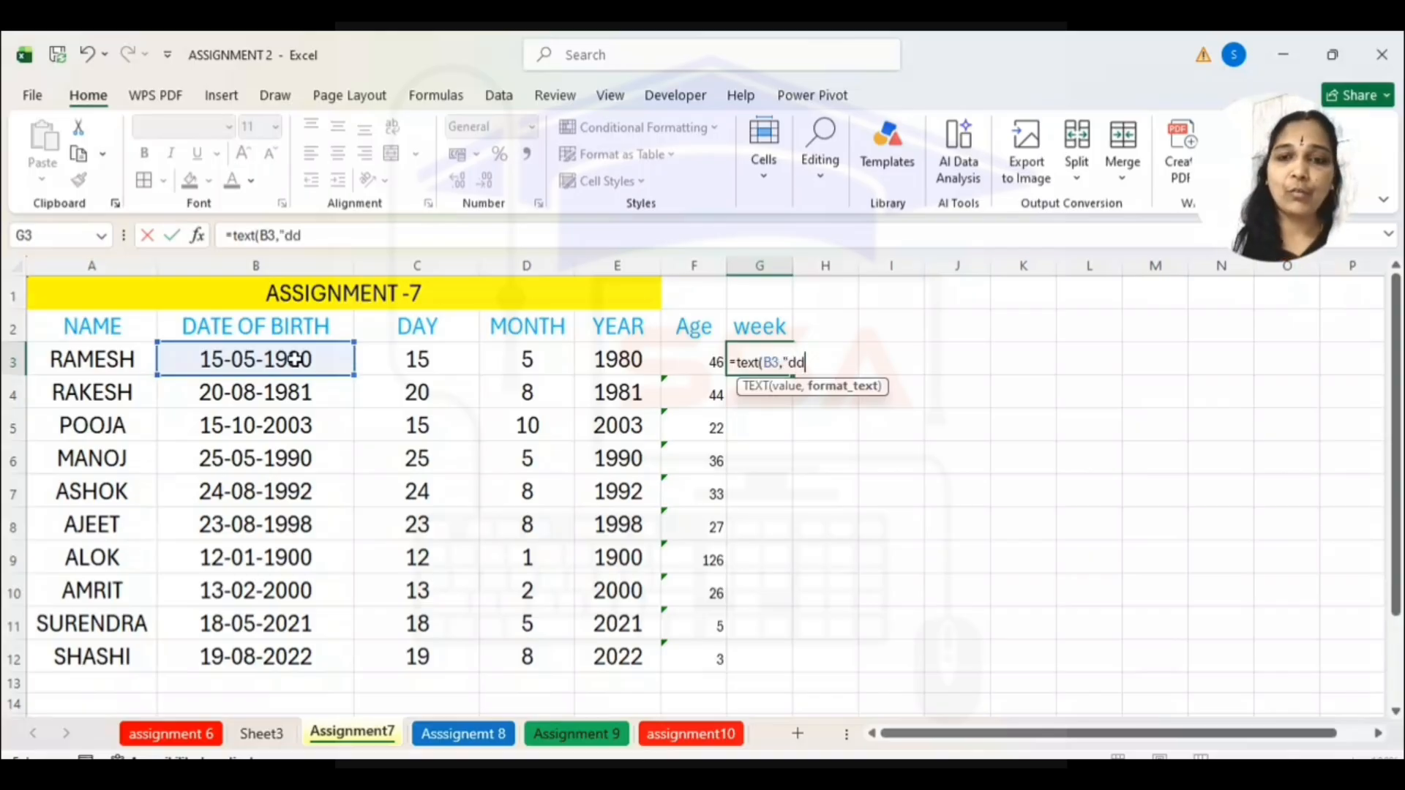
type("dd\"")
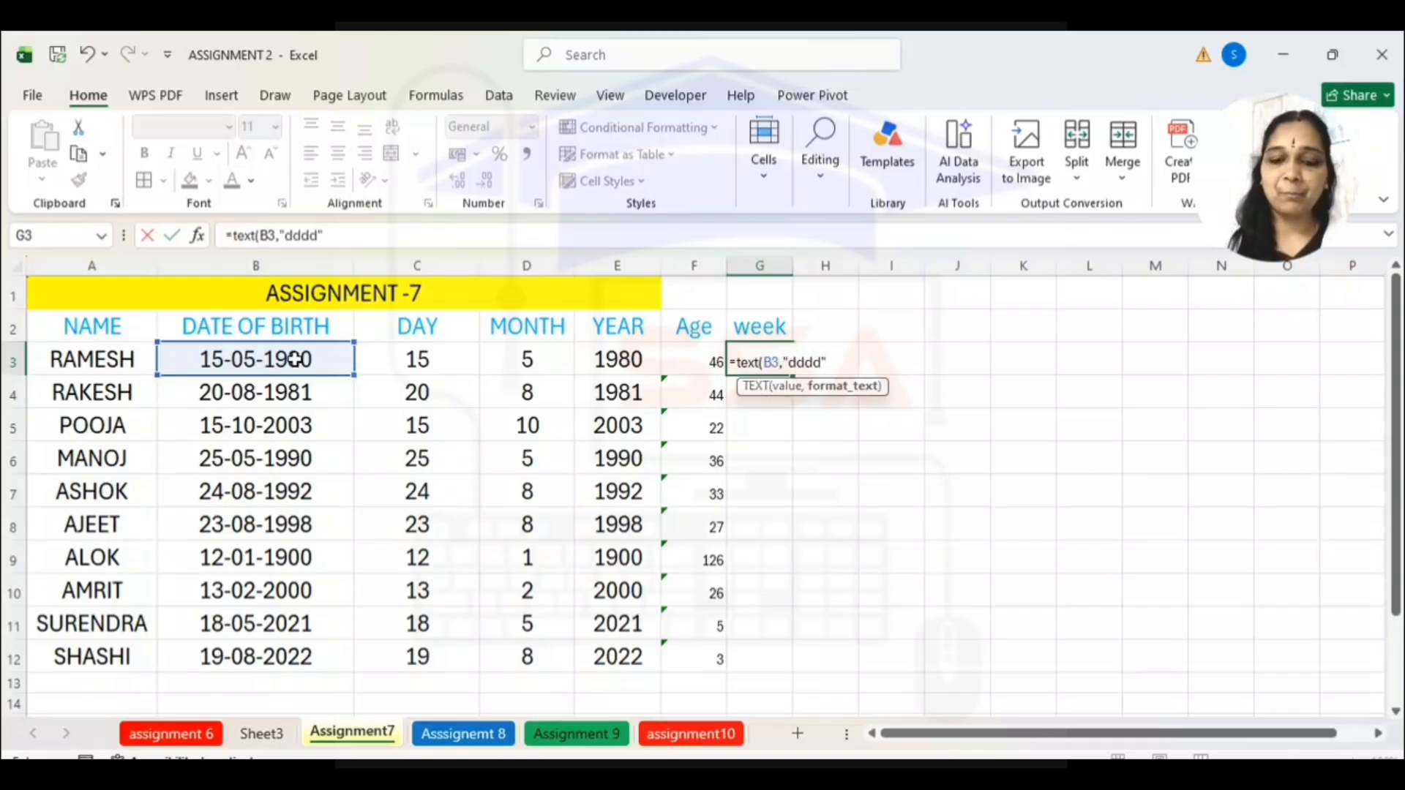
type(")")
key("Return")
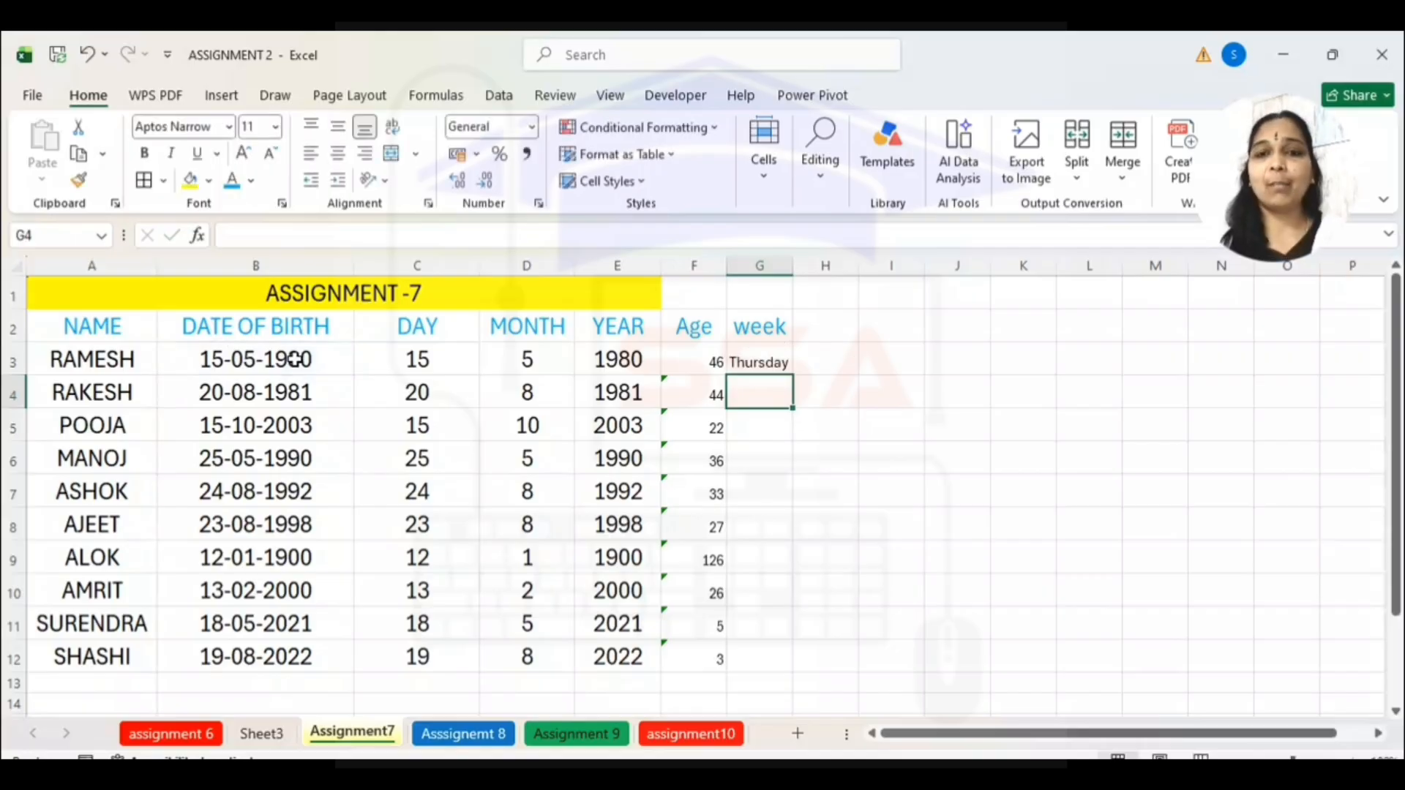
Fill the weekday formula from G3 down through G12
left_click(761, 363)
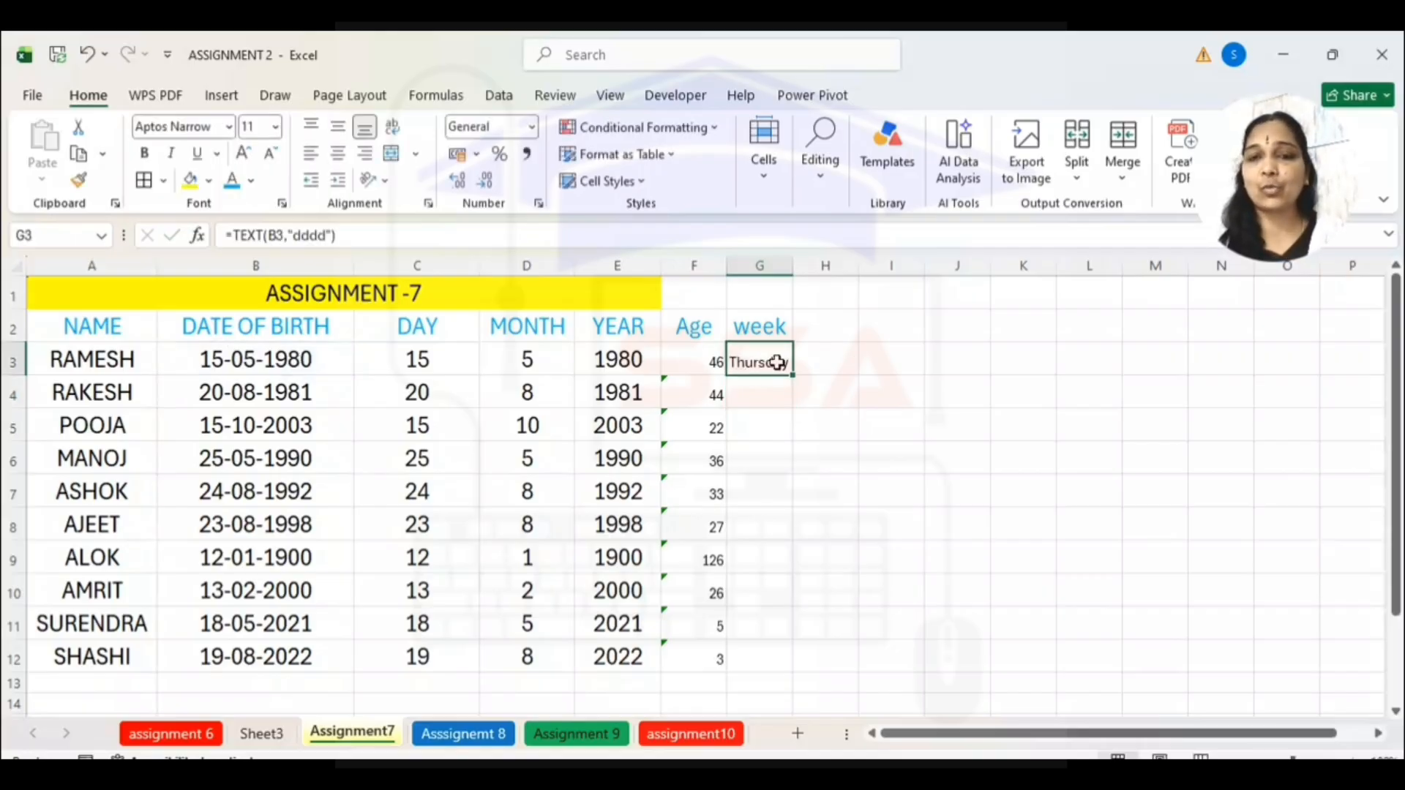
left_click_drag(792, 375, 823, 663)
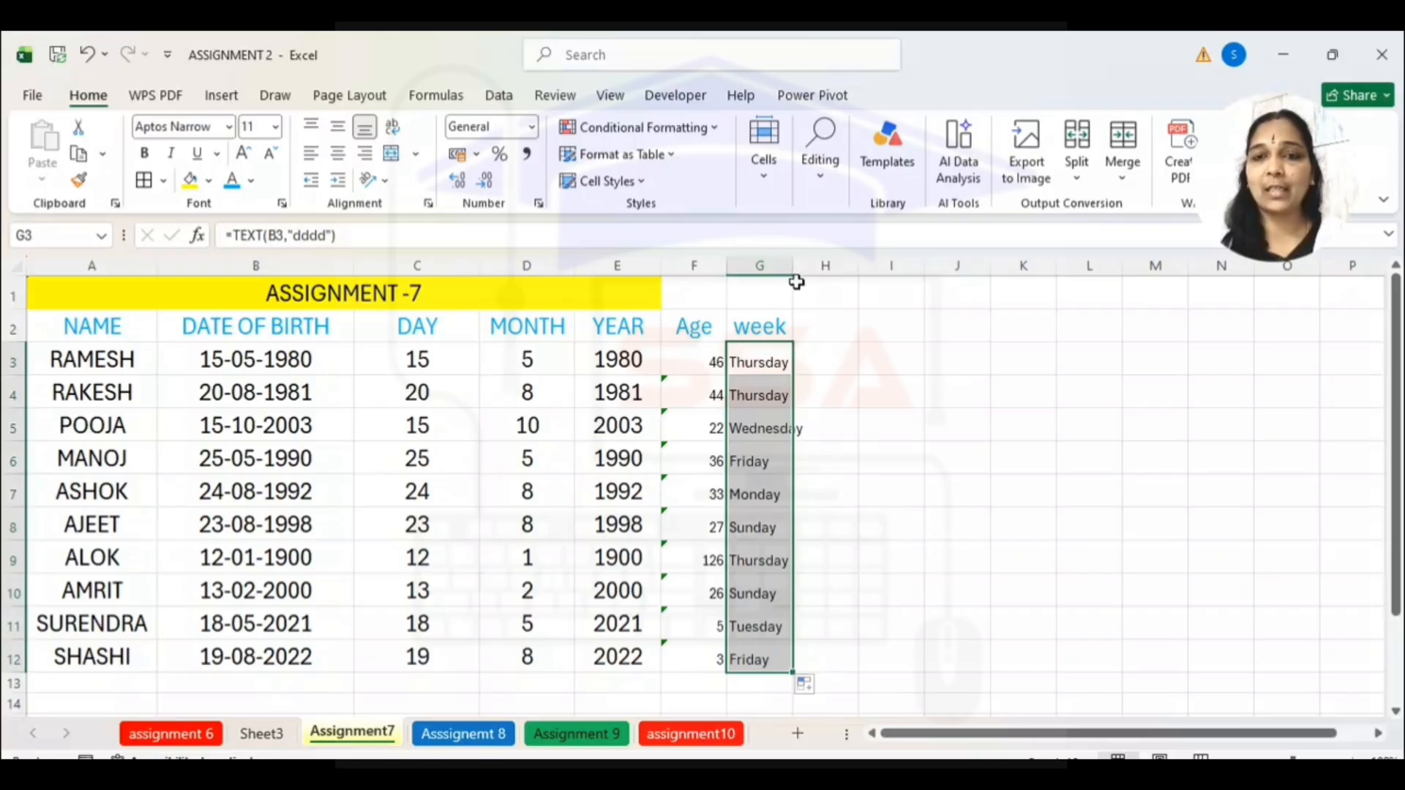
Widen the week column G to fit the weekday names, and check the Assignment 7 questions in Notepad
left_click_drag(792, 266, 901, 306)
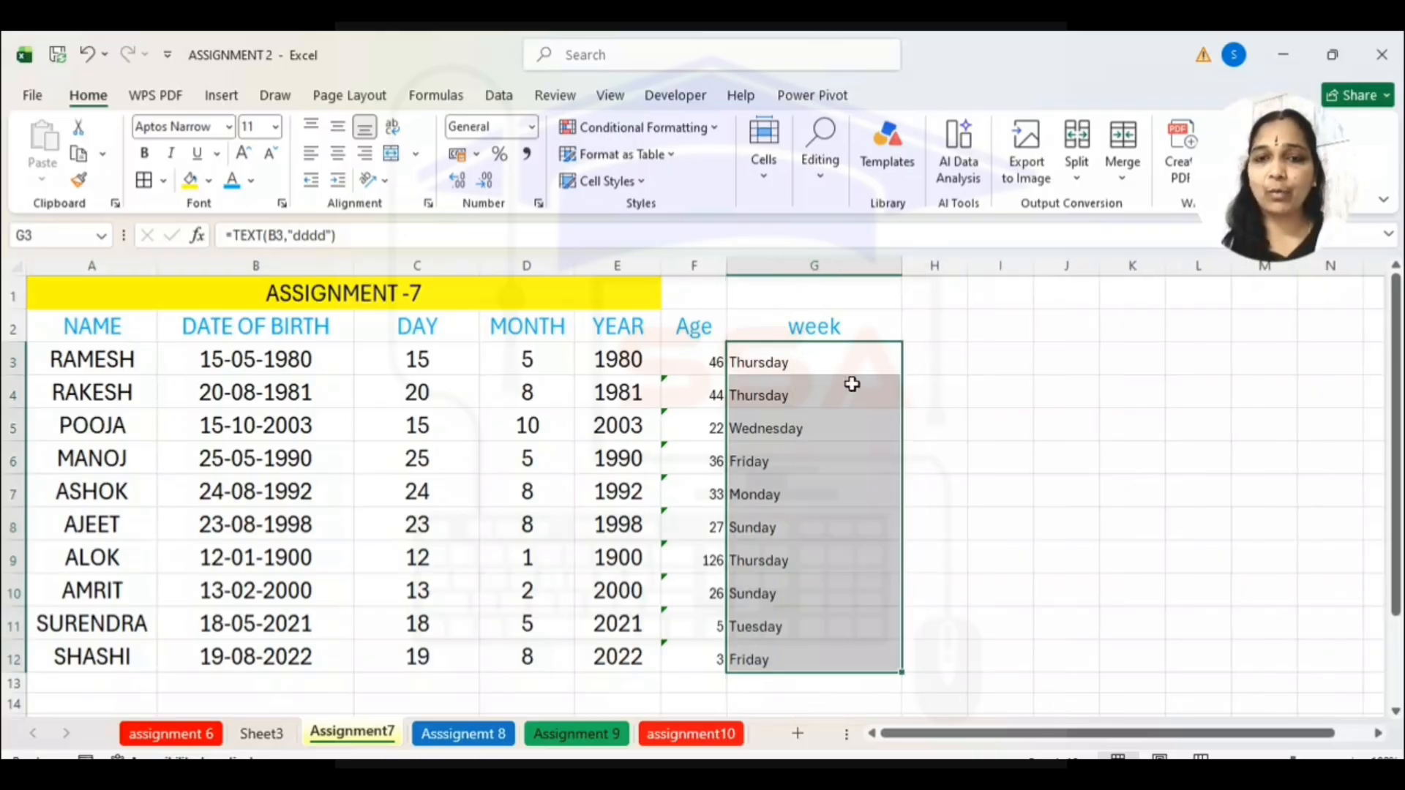
mouse_move(914, 778)
left_click(897, 681)
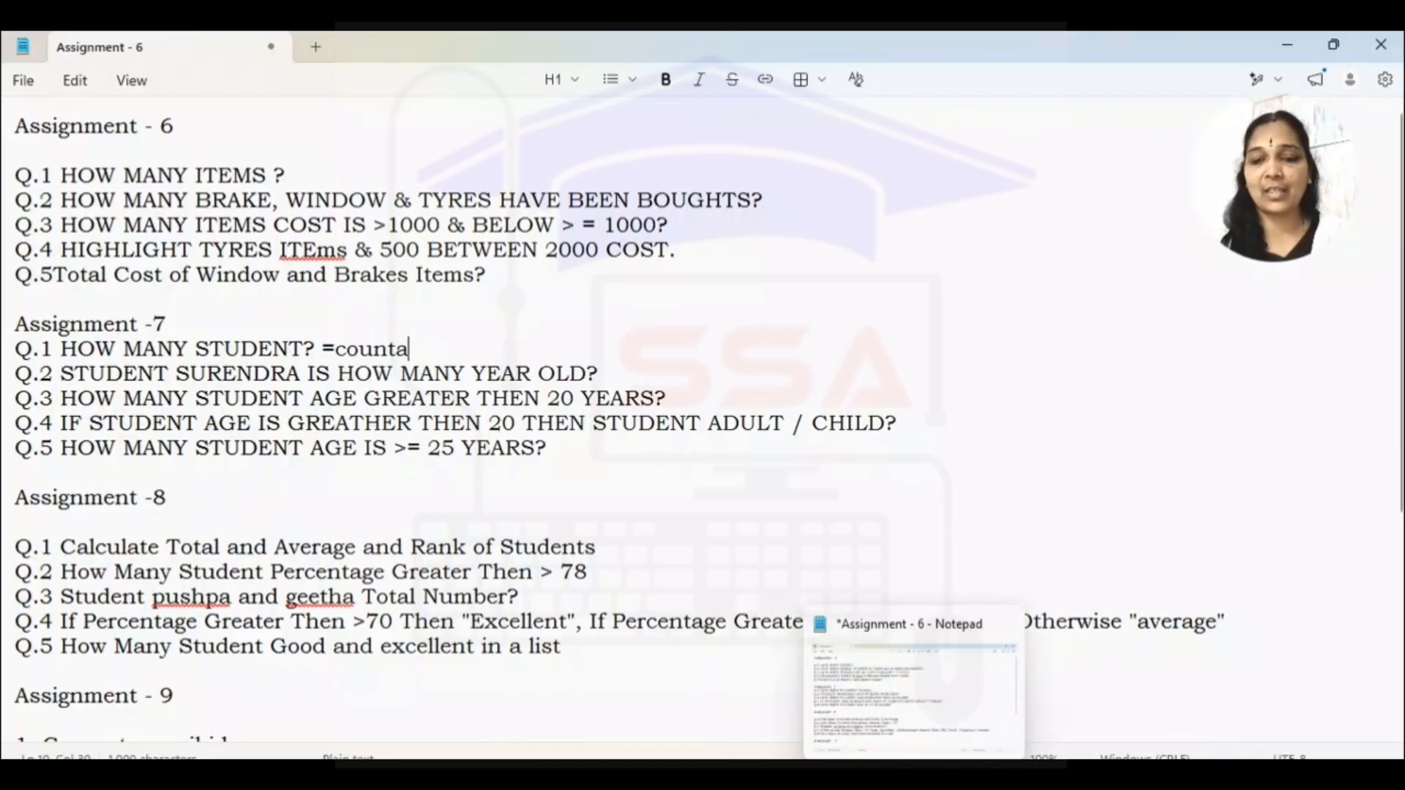
left_click(888, 770)
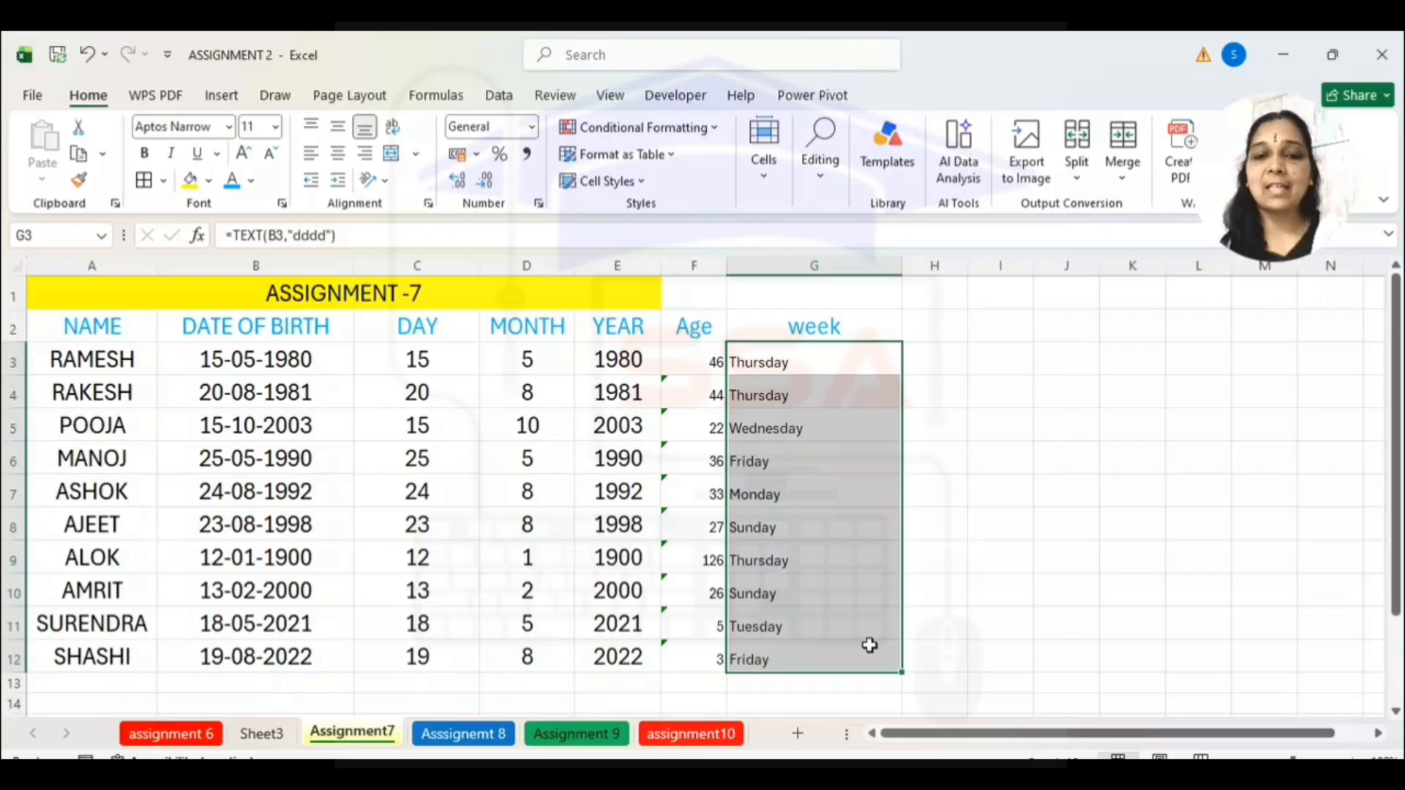
left_click(976, 555)
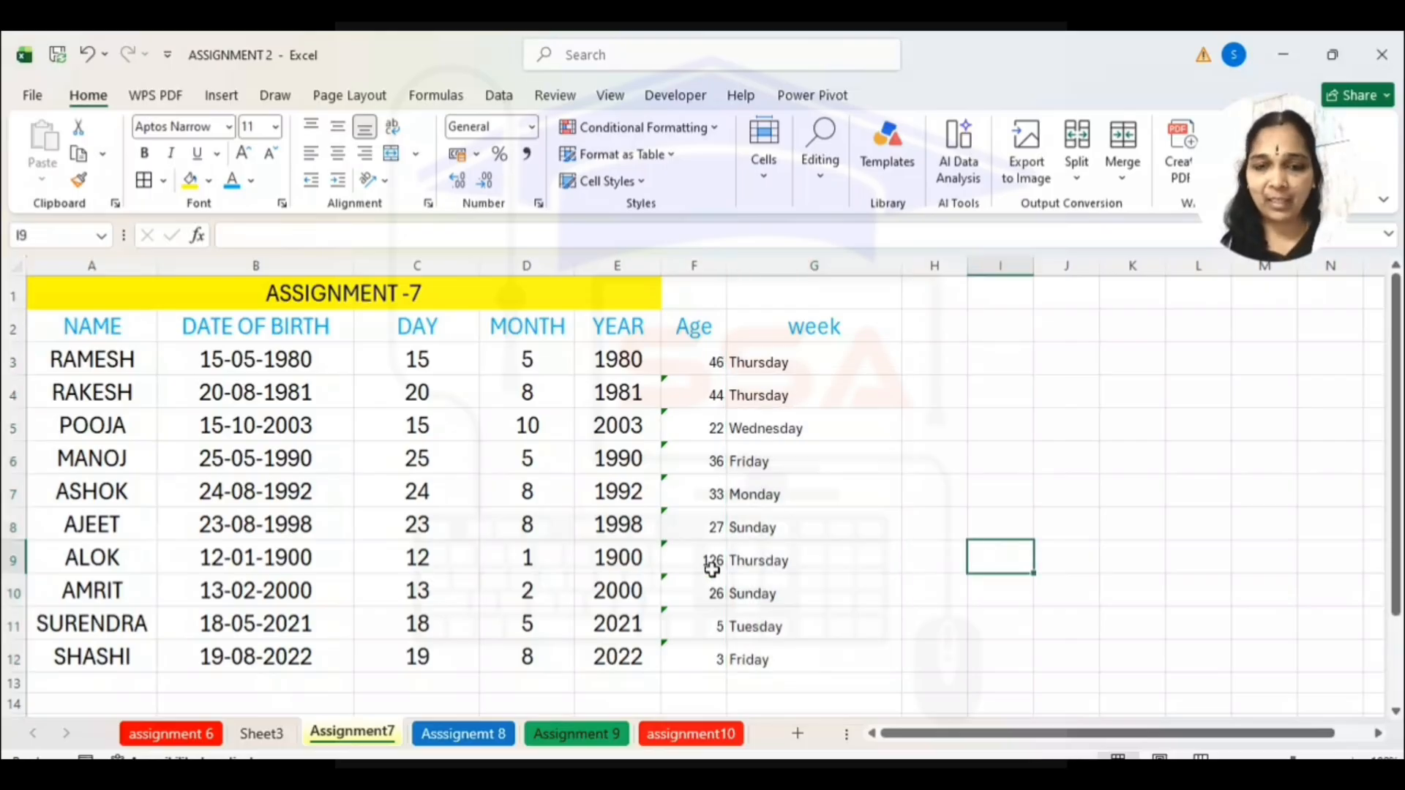
Correct the year of the date of birth in B9 to 1999
left_click(287, 557)
left_click(345, 241)
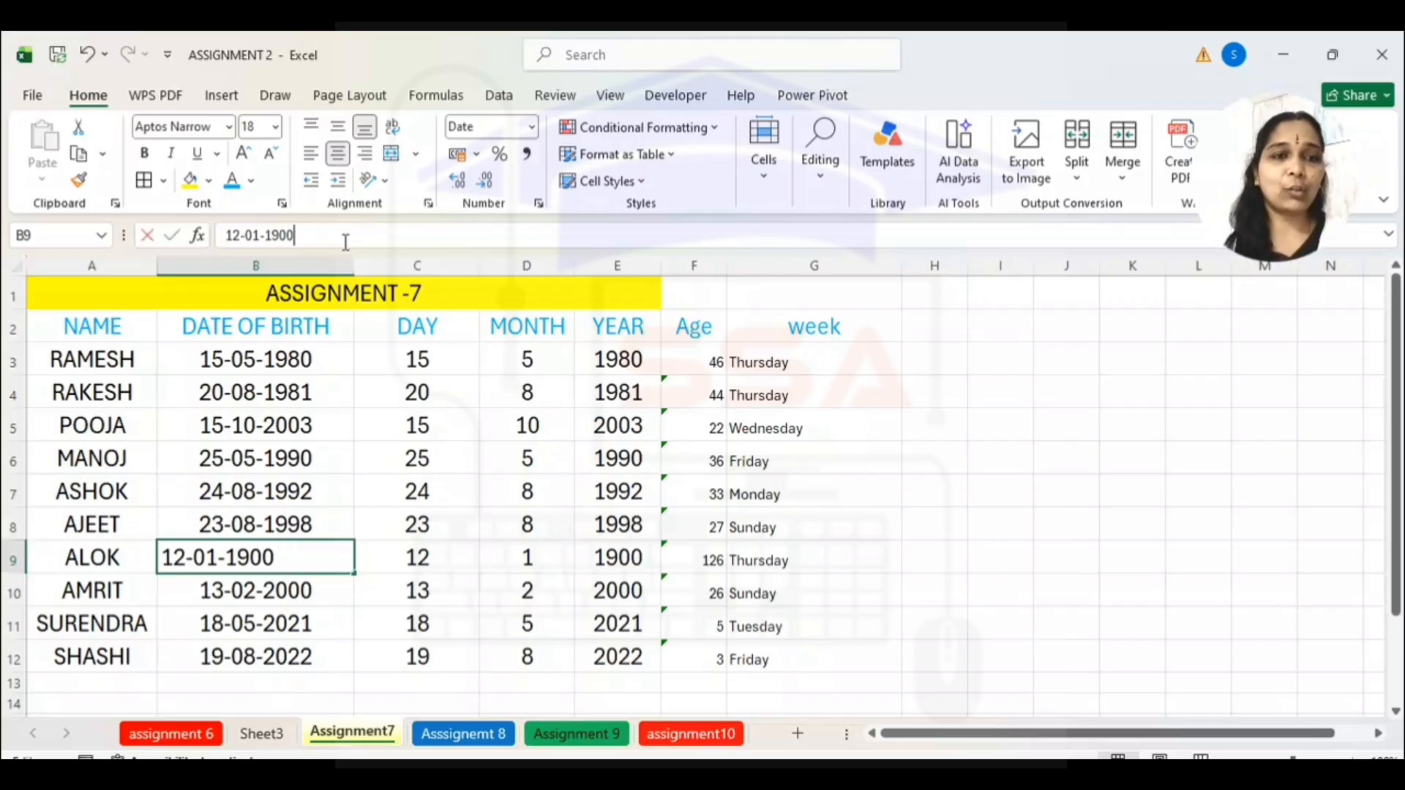
key("BackSpace")
key("BackSpace")
type("99")
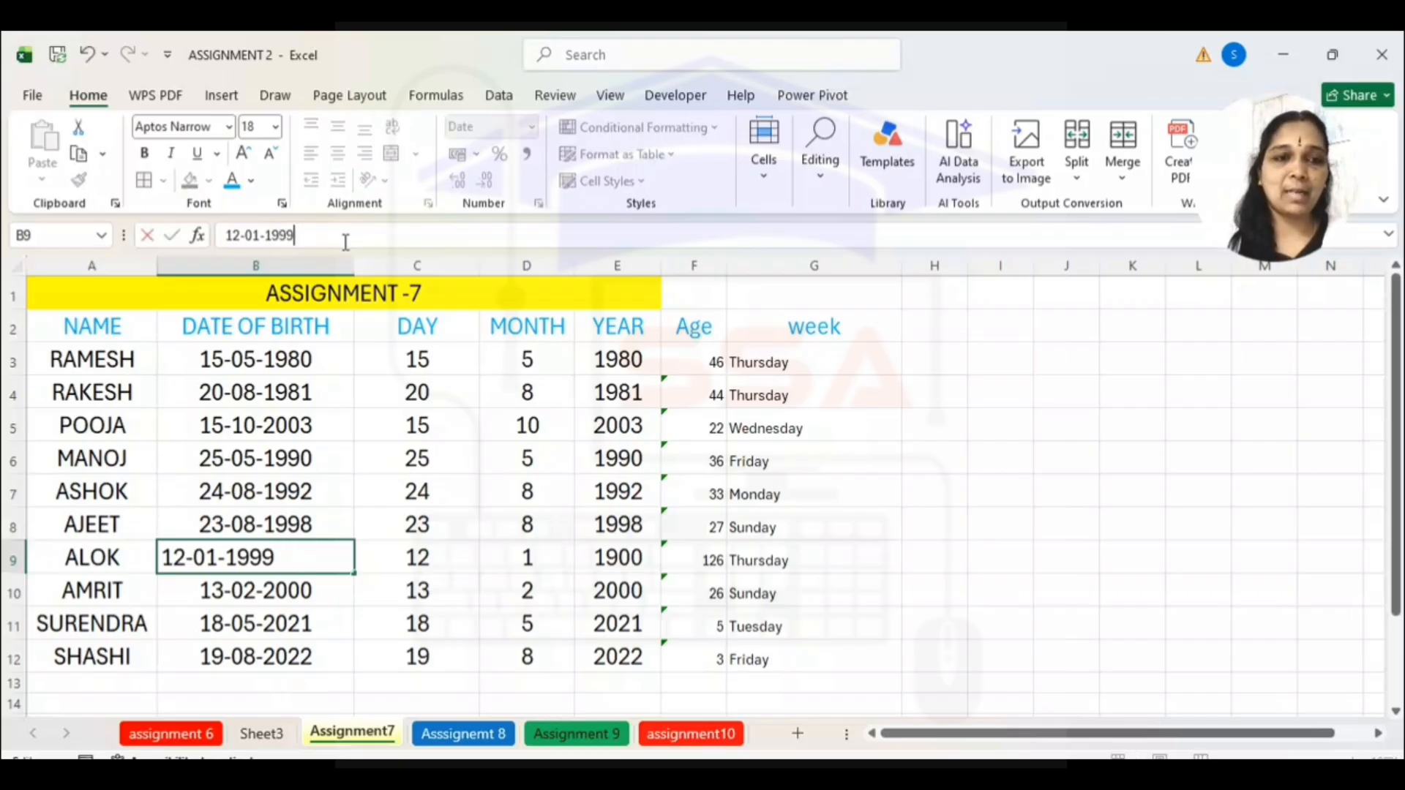
left_click(962, 491)
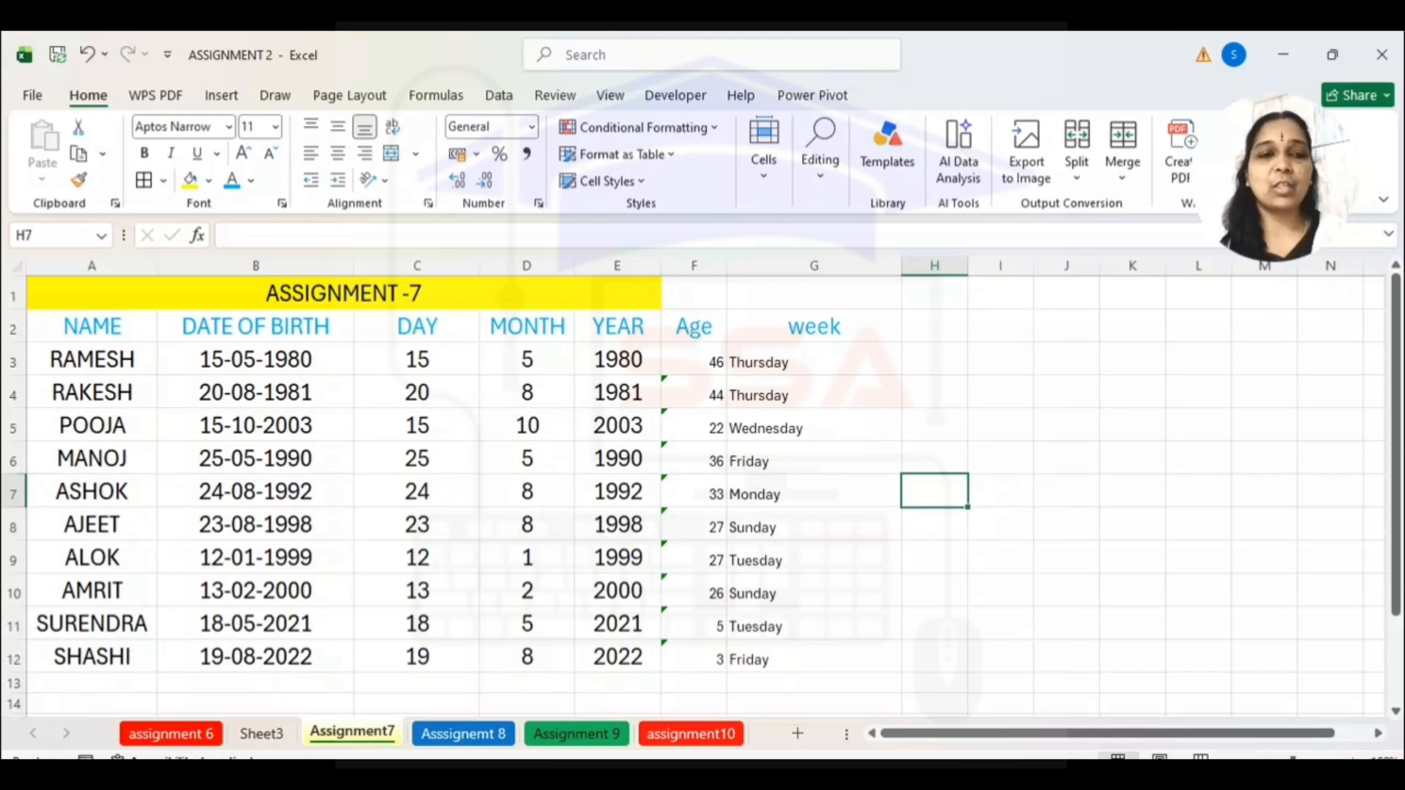
Enter =COUNTIF(F3:F12,">20") in H7 to count the students older than 20 years
key("alt+Tab")
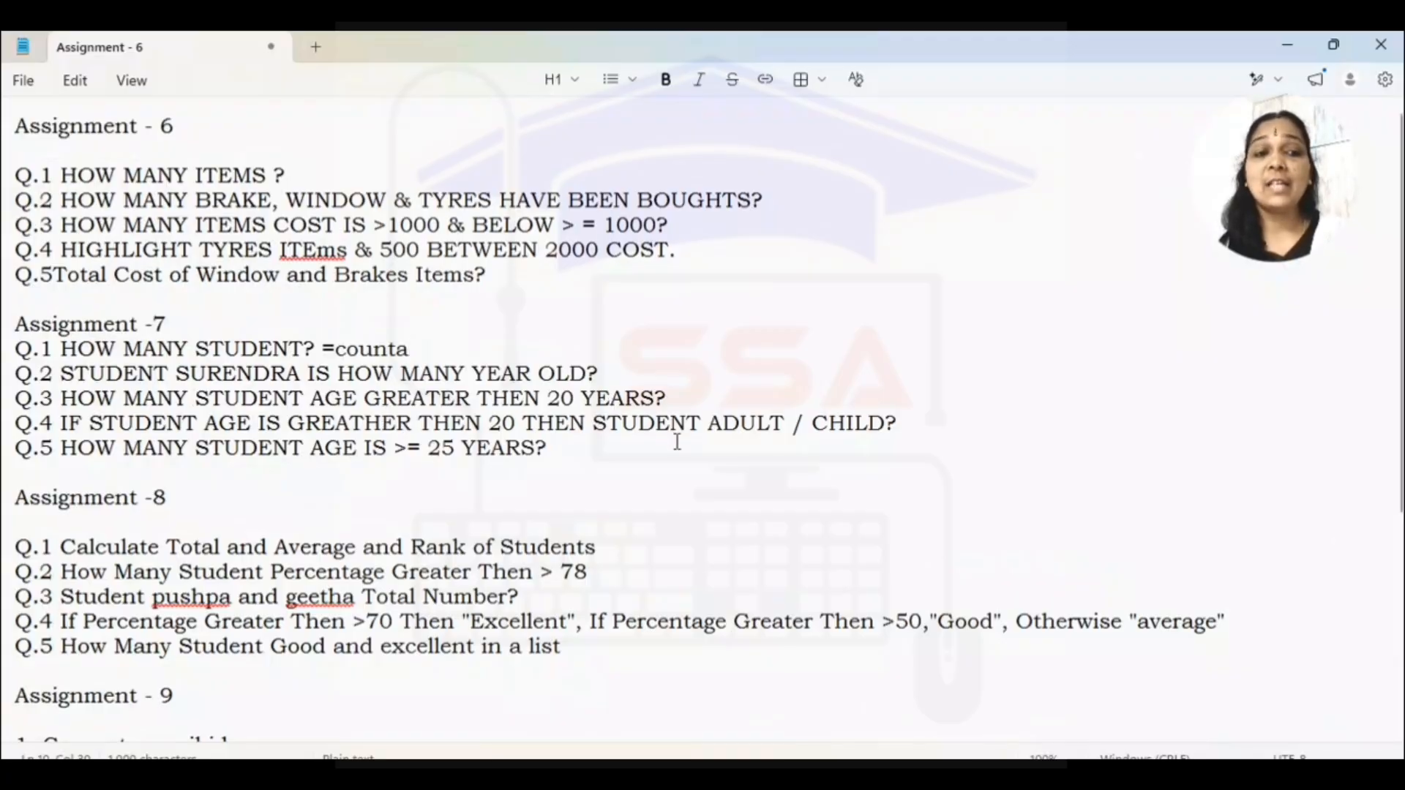
left_click(871, 776)
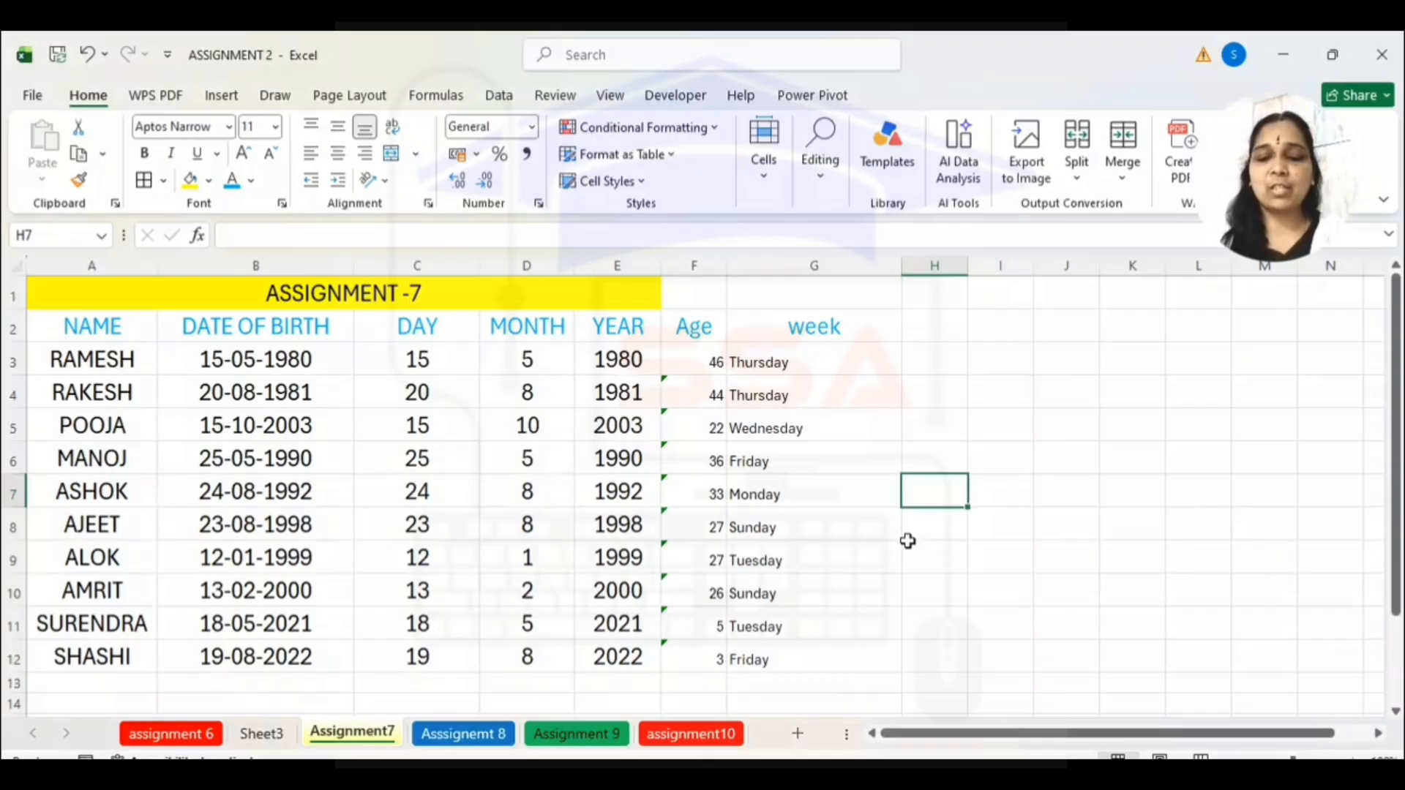
type("=counti")
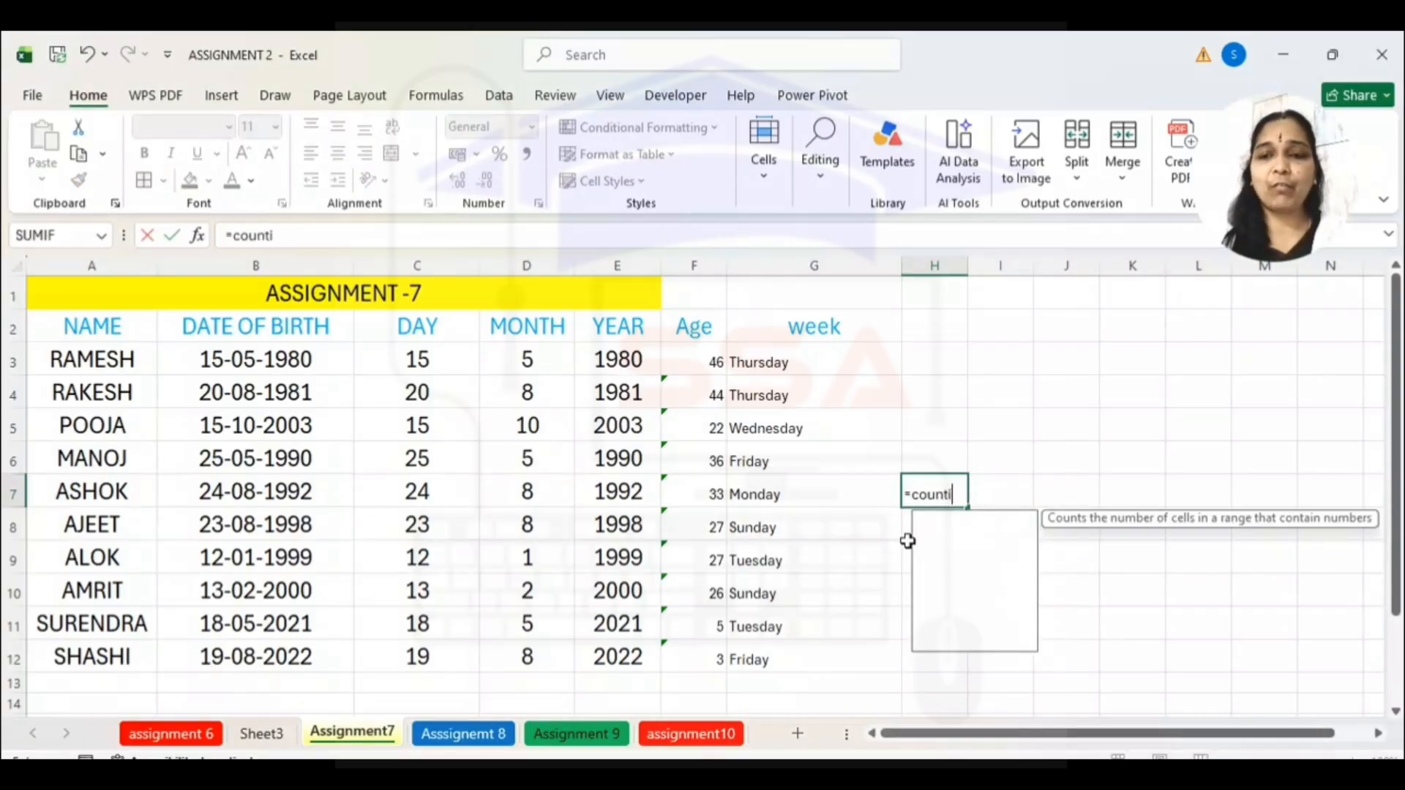
type("f(")
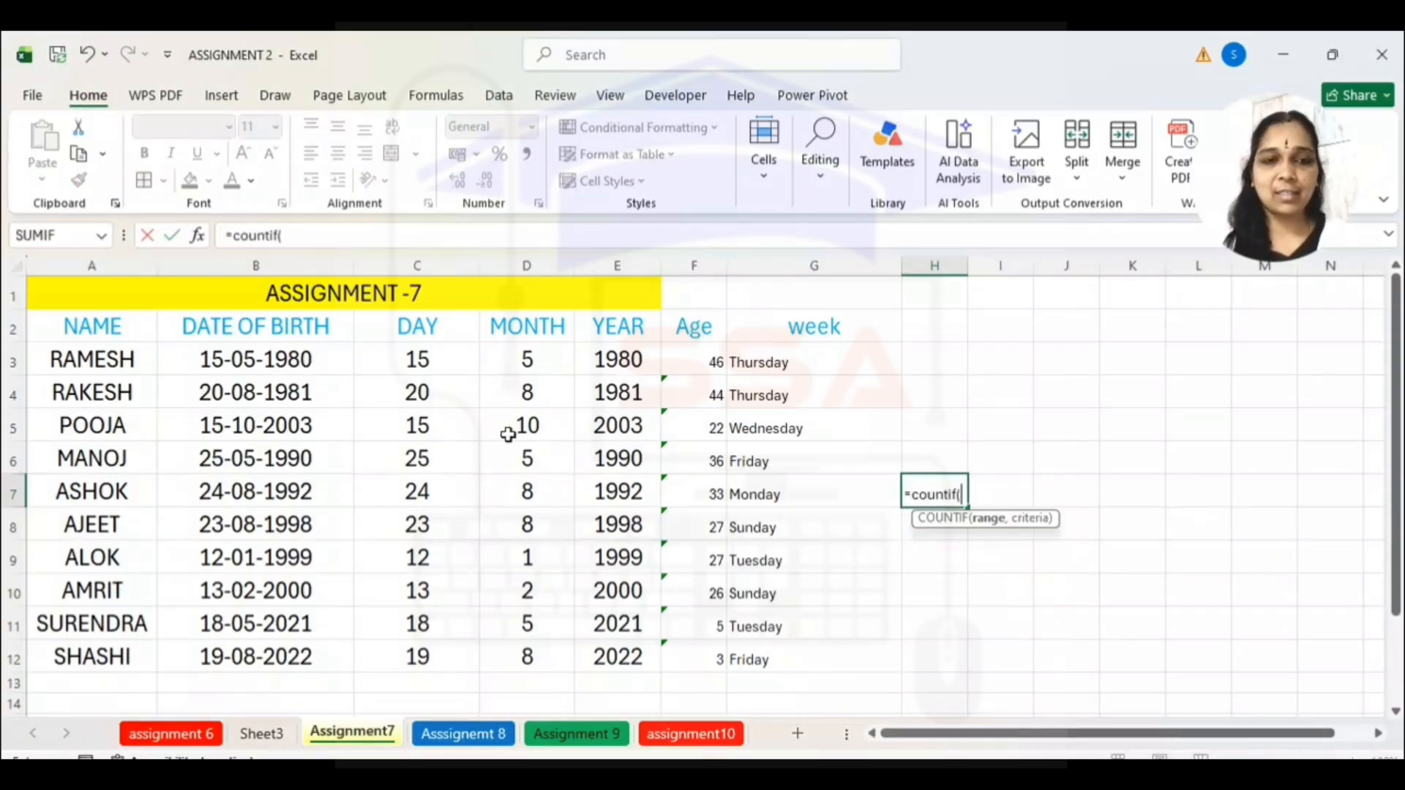
left_click_drag(713, 357, 727, 654)
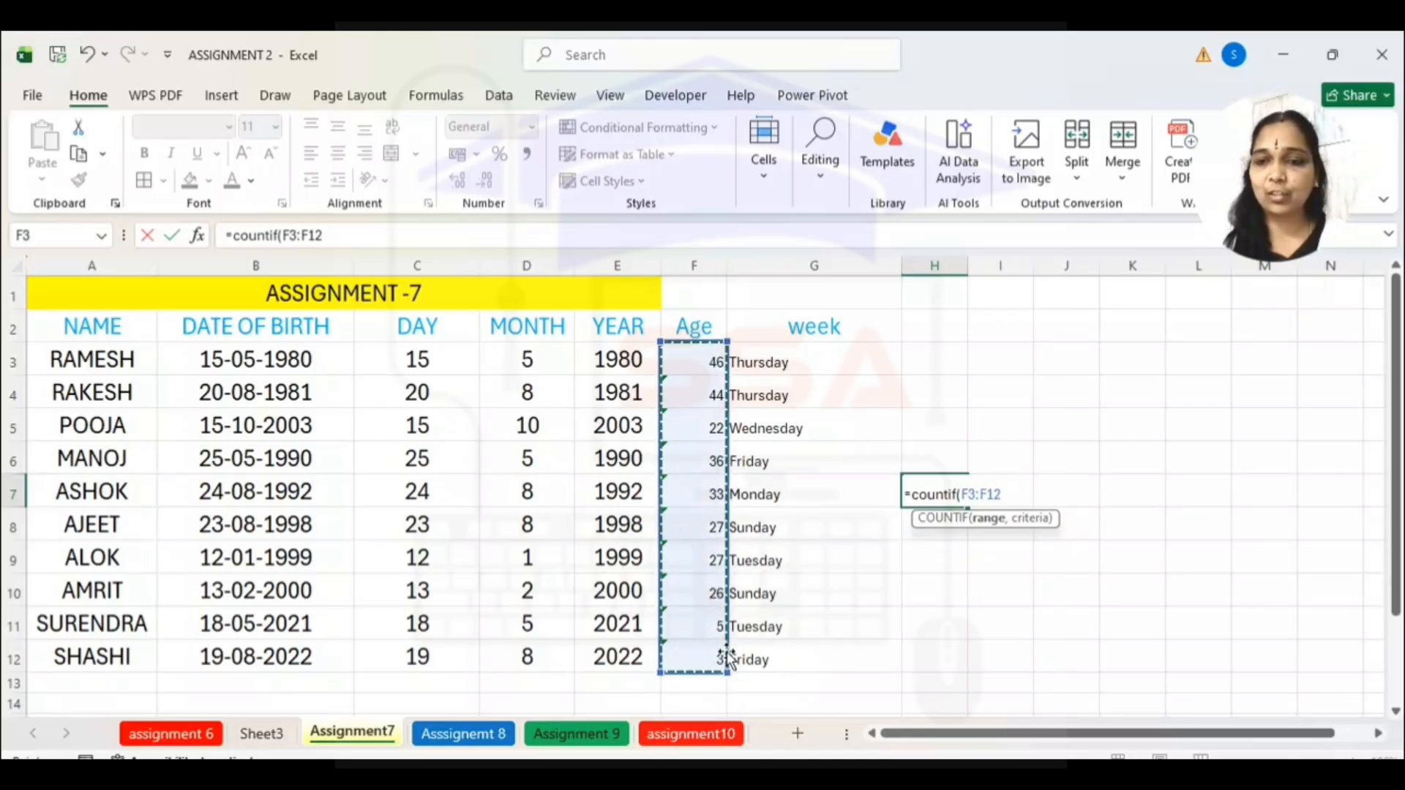
type(",")
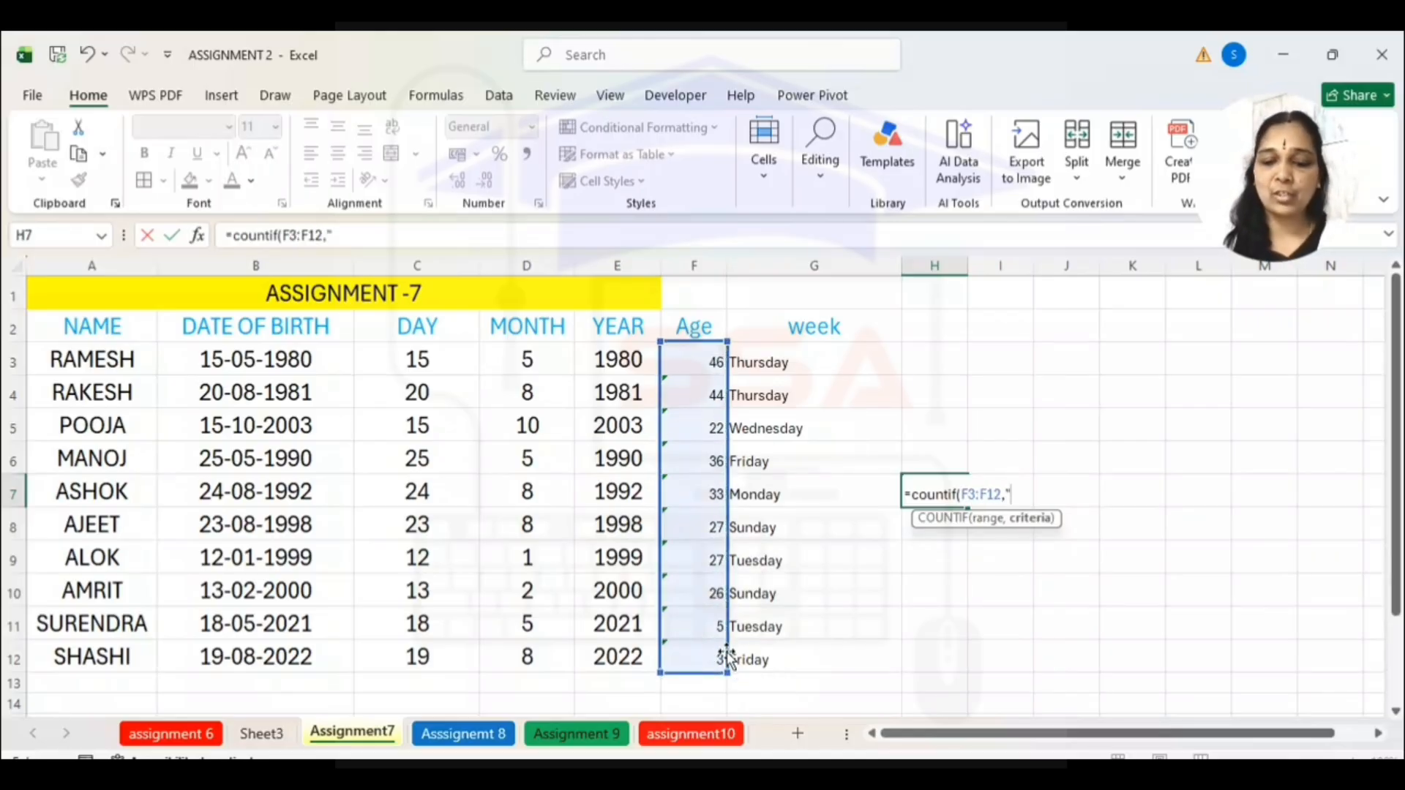
type("\">20")
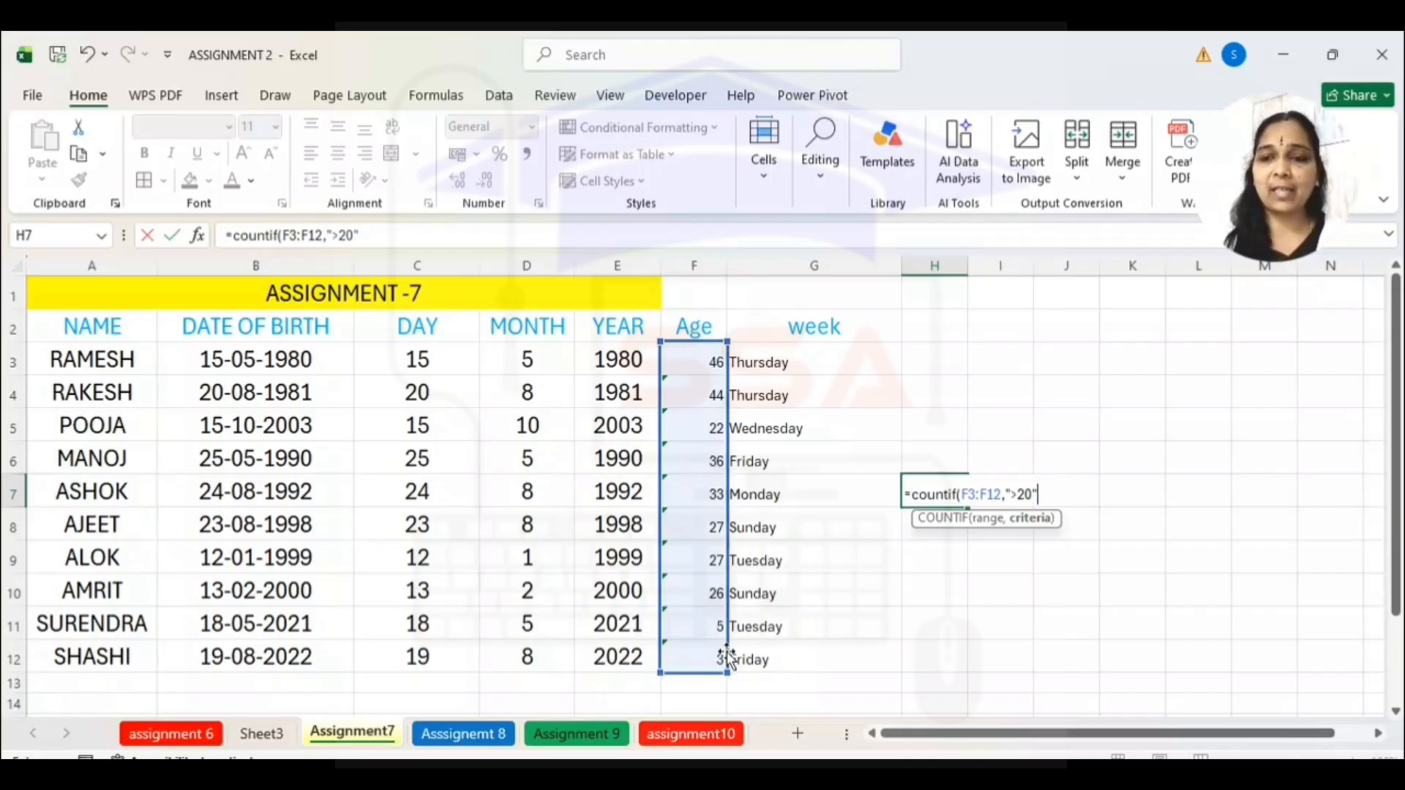
type("\"")
key("Return")
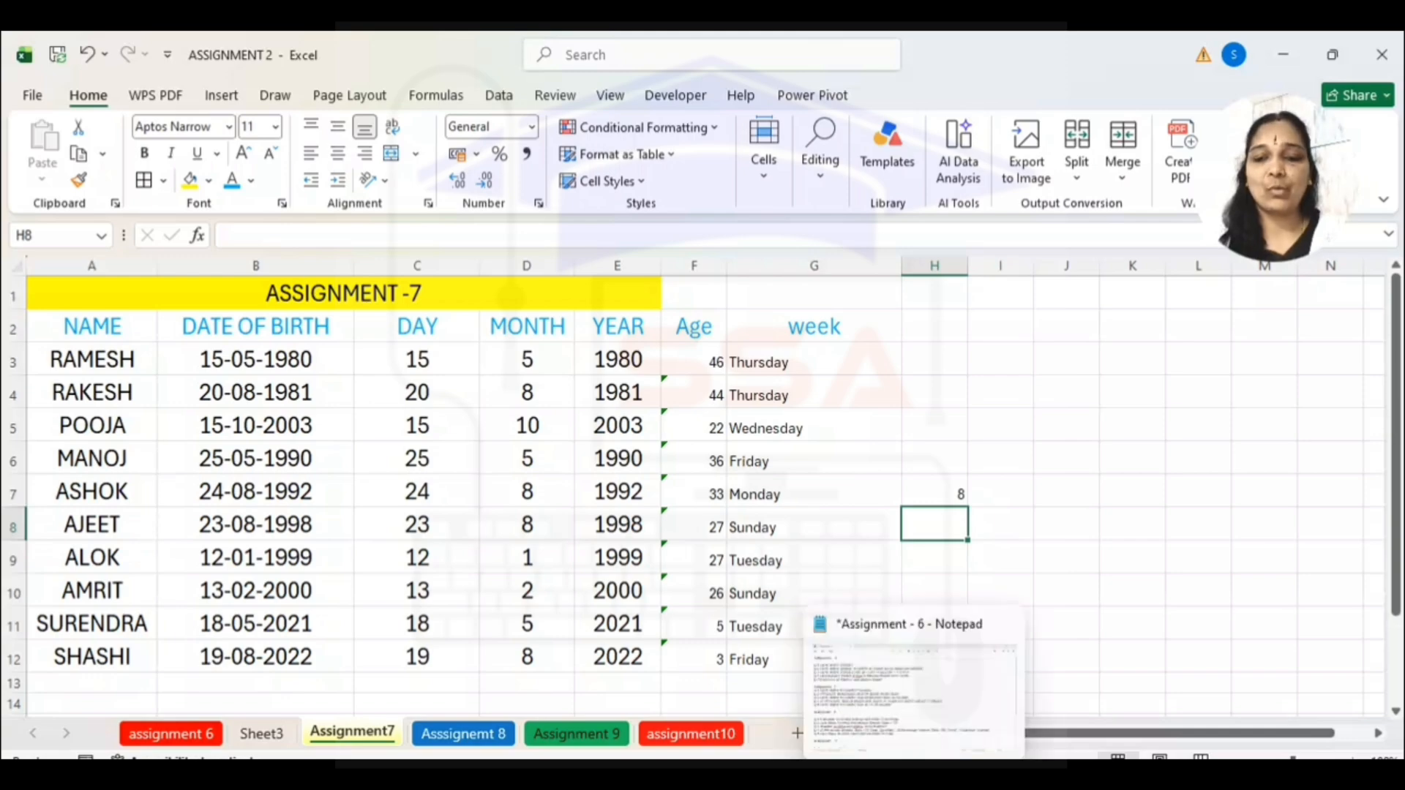
Check the adult/child question for Assignment 7 in Notepad and clear the contents of H3:H12 in Excel
left_click(916, 774)
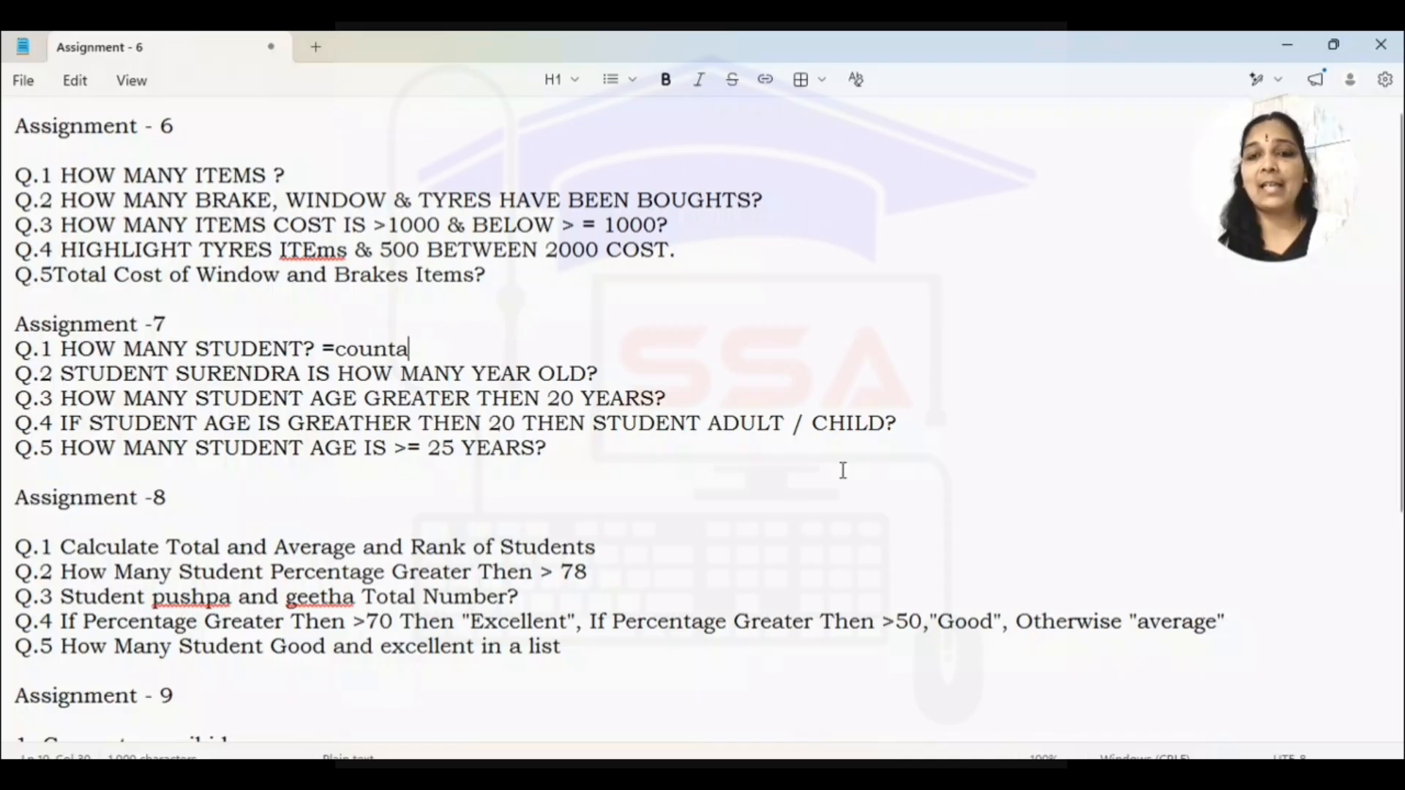
left_click(915, 773)
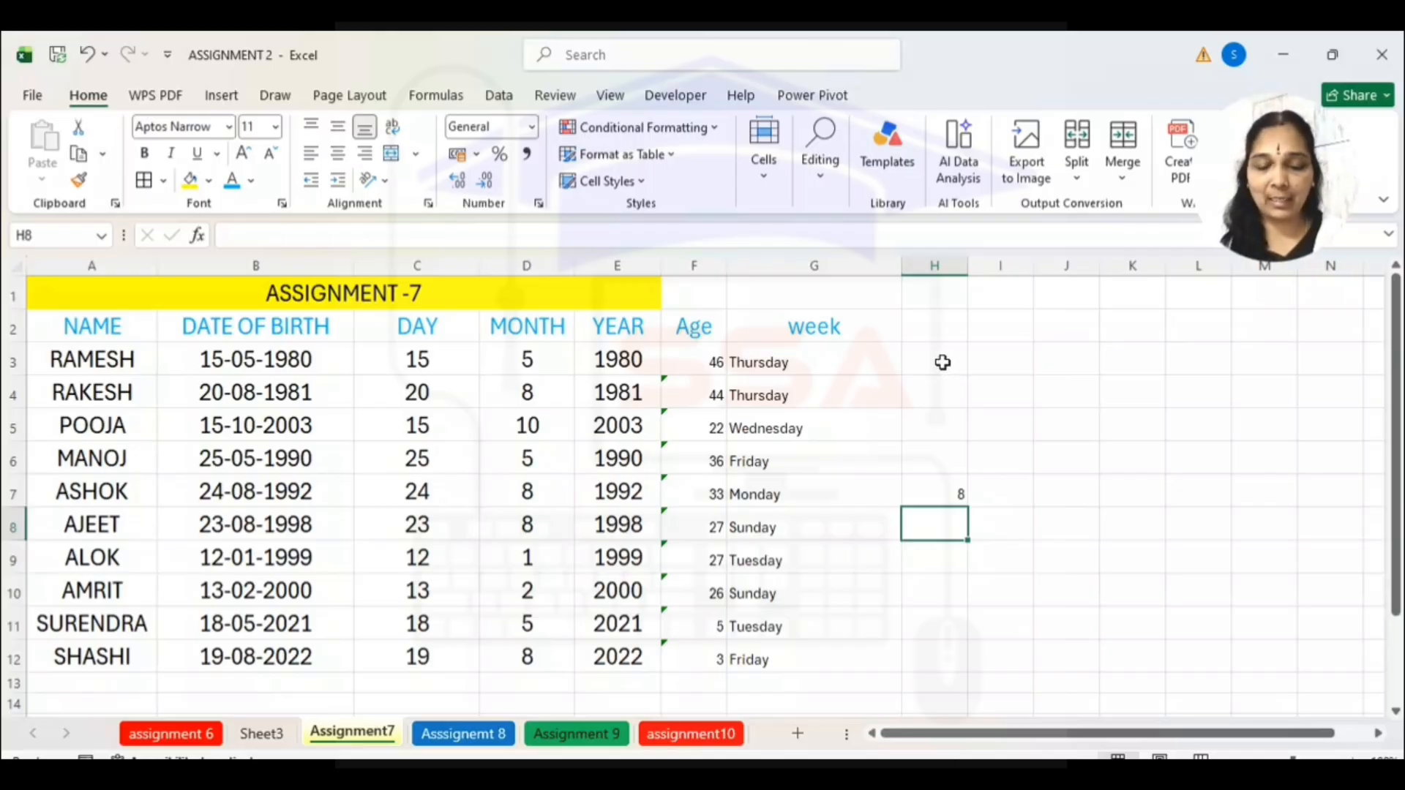
left_click_drag(943, 363, 966, 644)
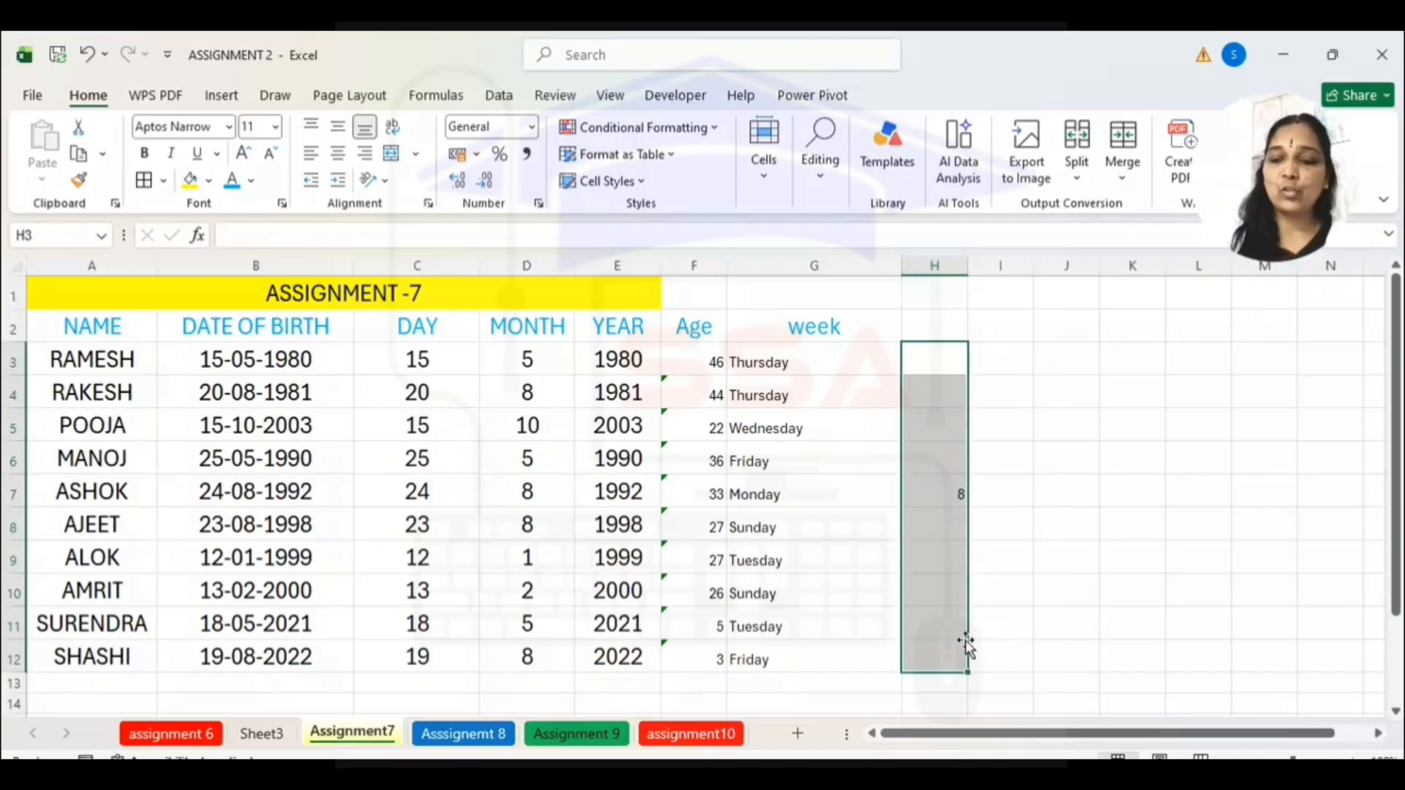
Enter the column heading "status" in H2, beside the week heading
left_click(941, 324)
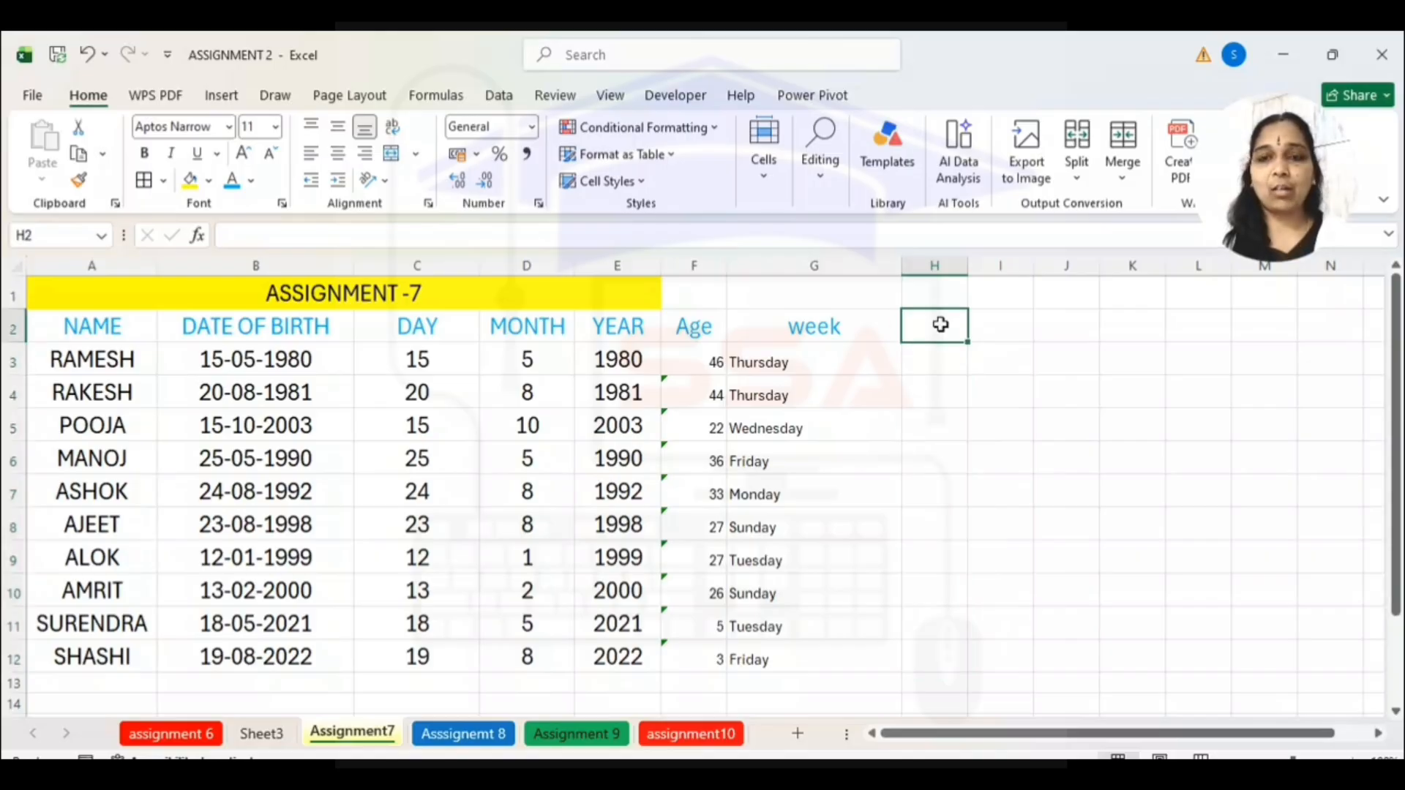
type("status")
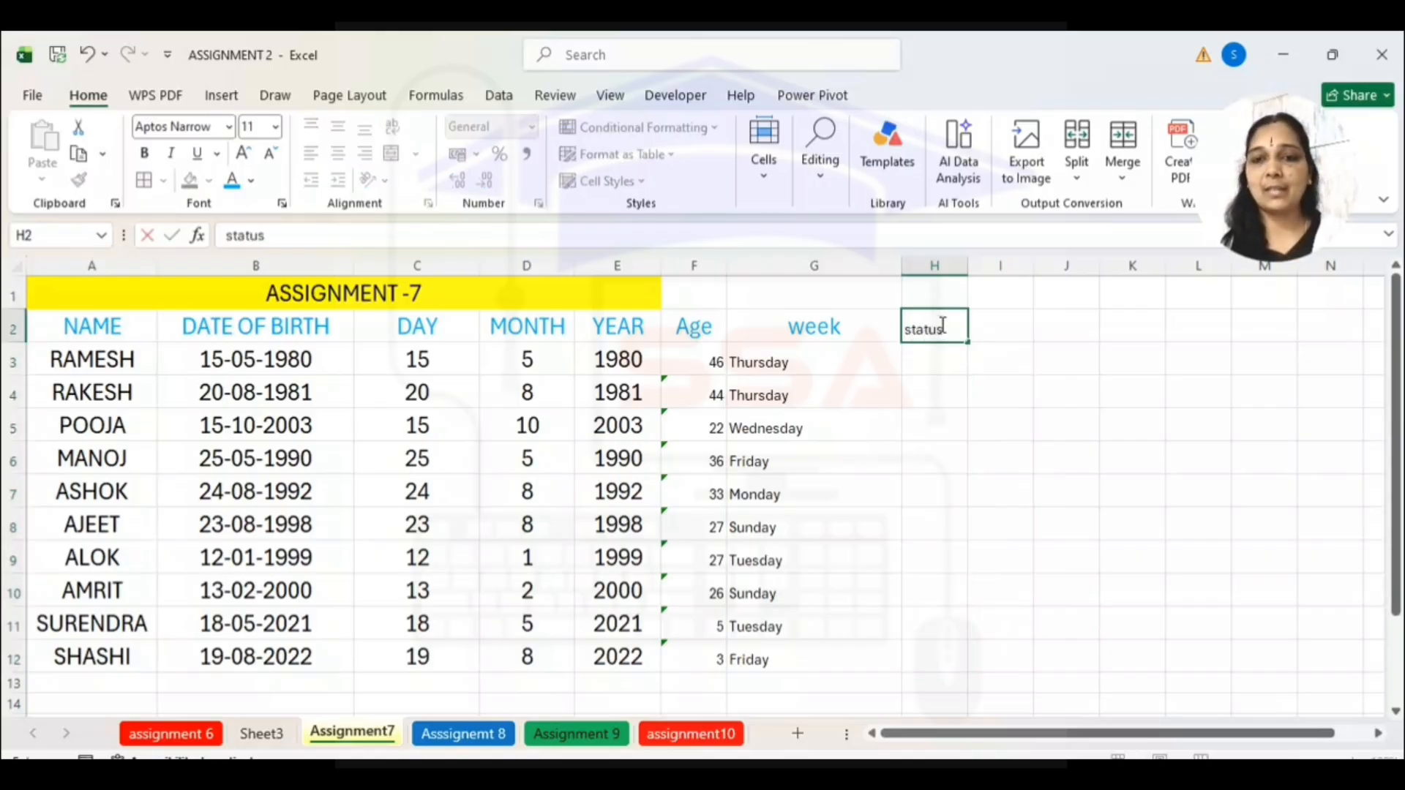
left_click(865, 324)
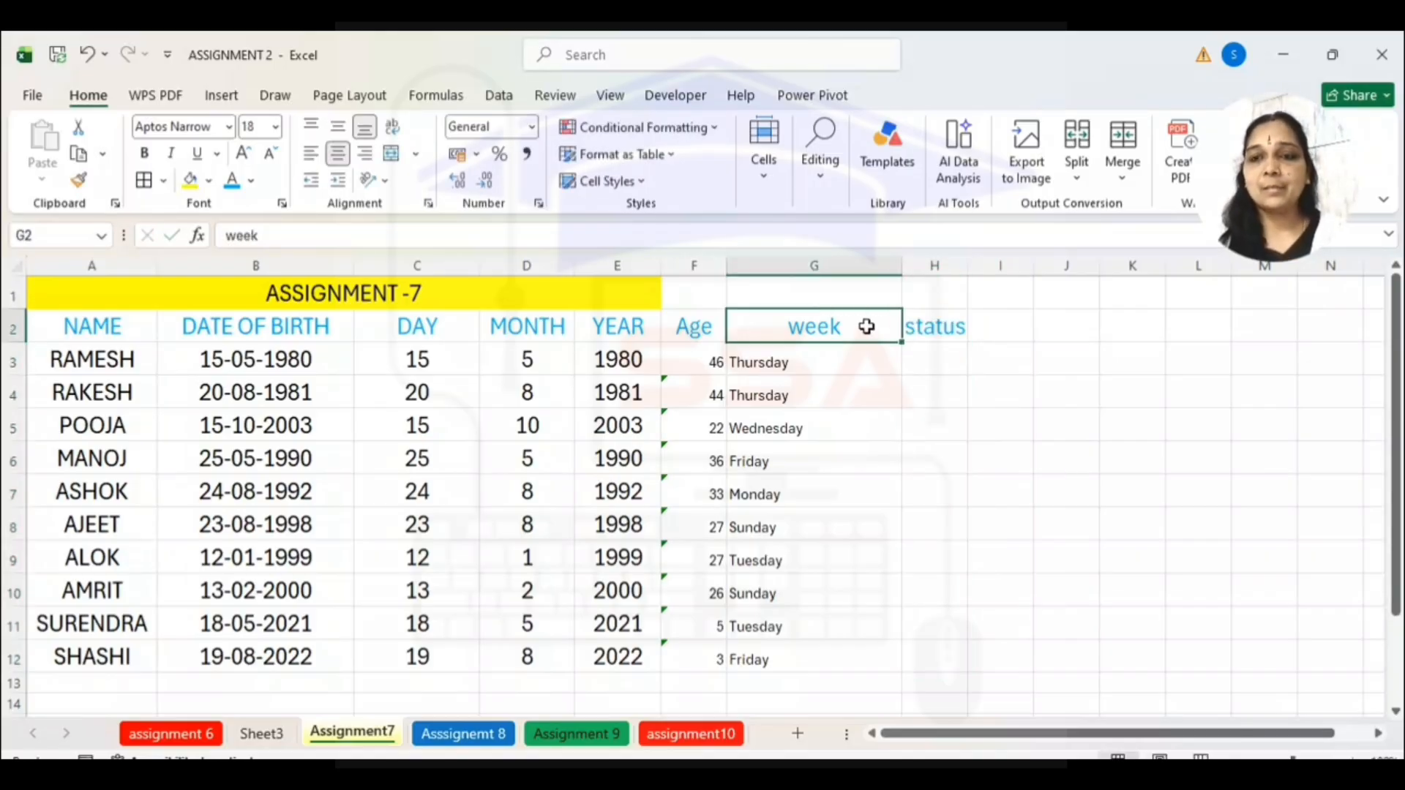
Enter =IF(F3>20,"adult","child") in H3 to classify the first student by age
left_click(932, 358)
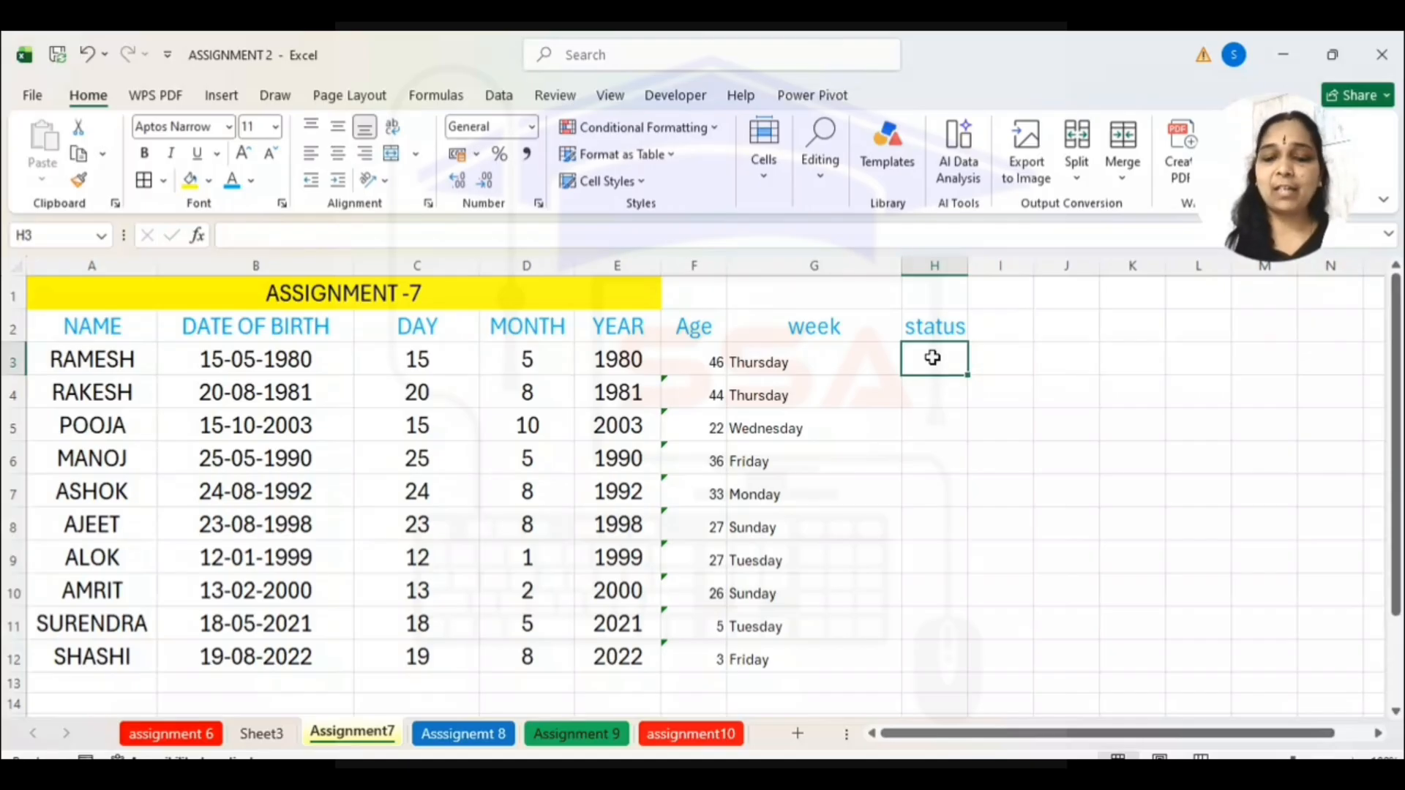
type("=if")
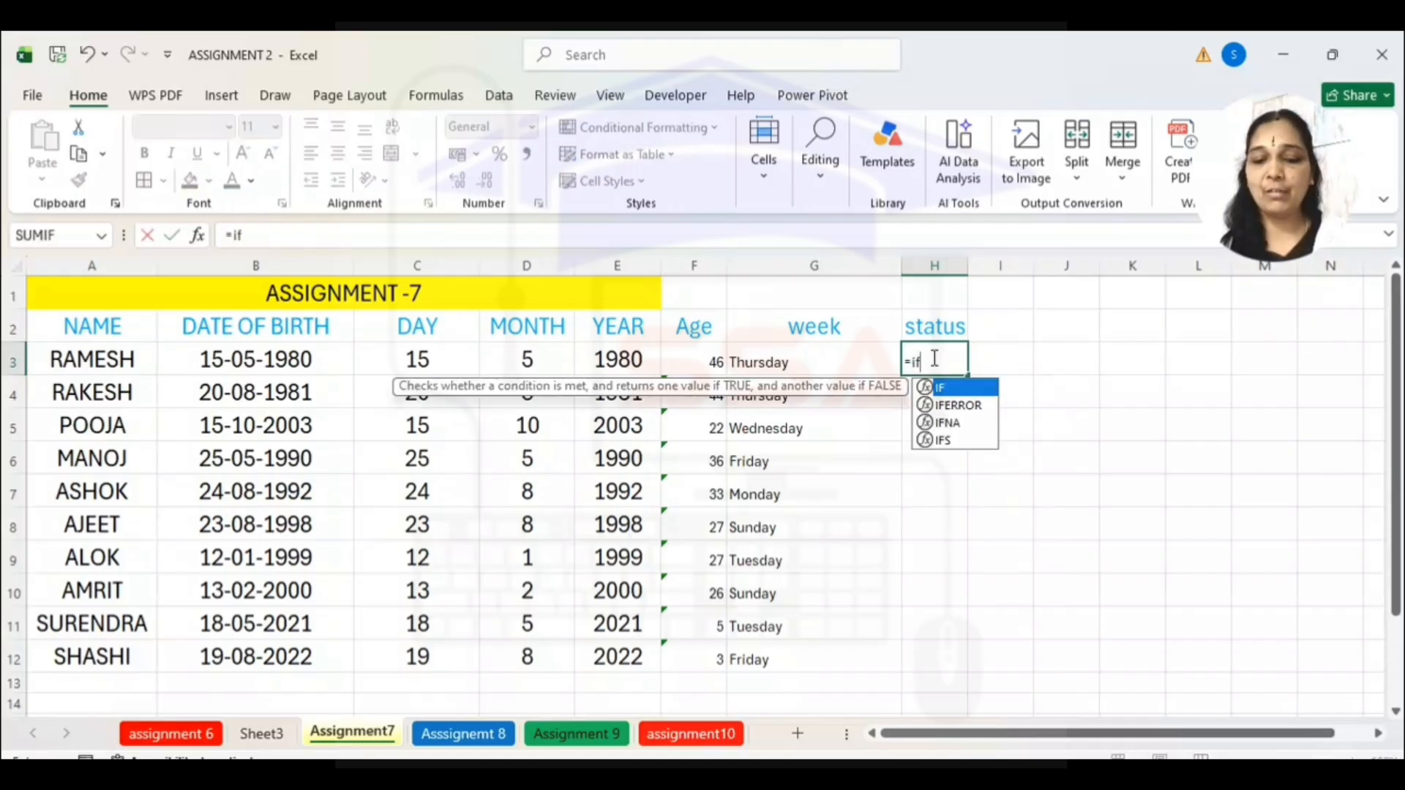
type("(")
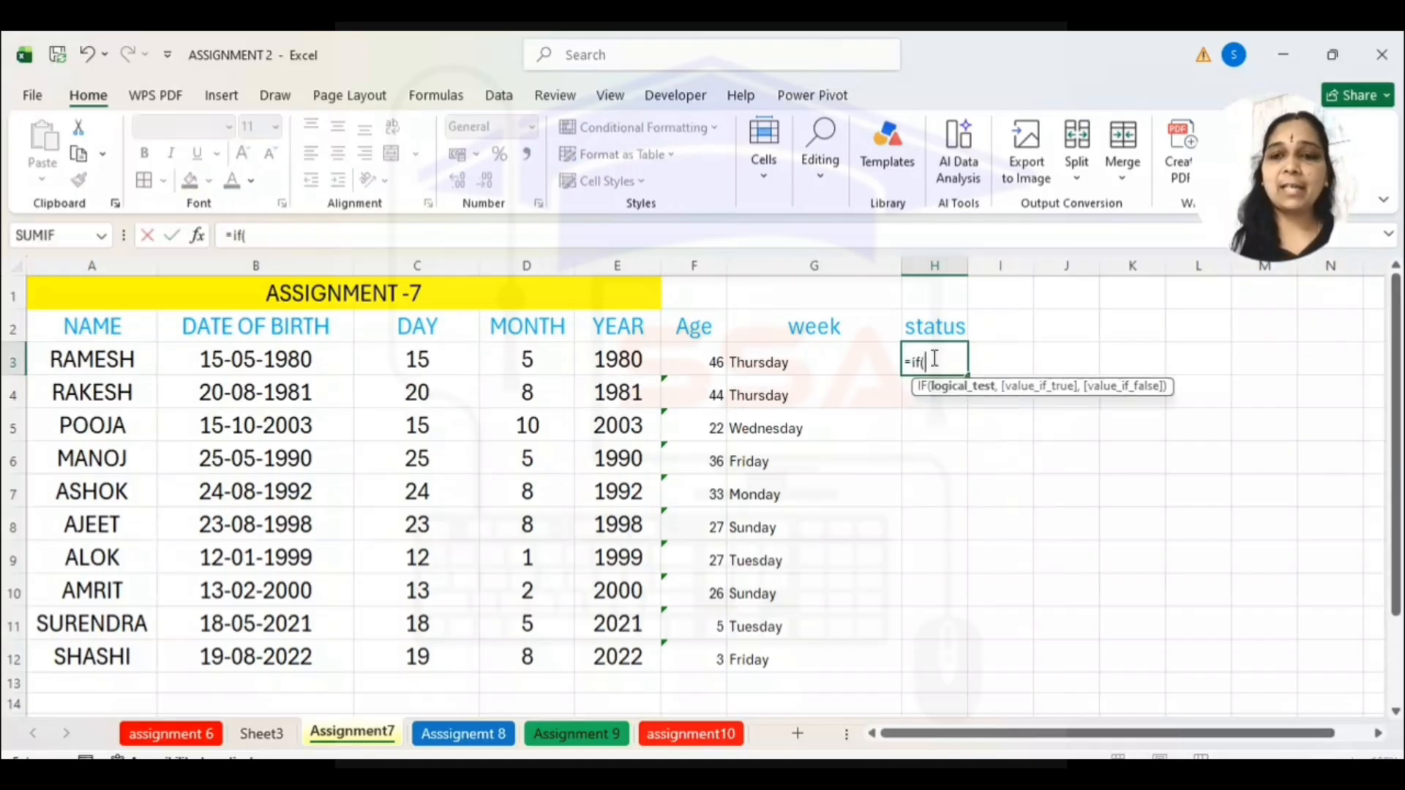
left_click(691, 359)
type(">")
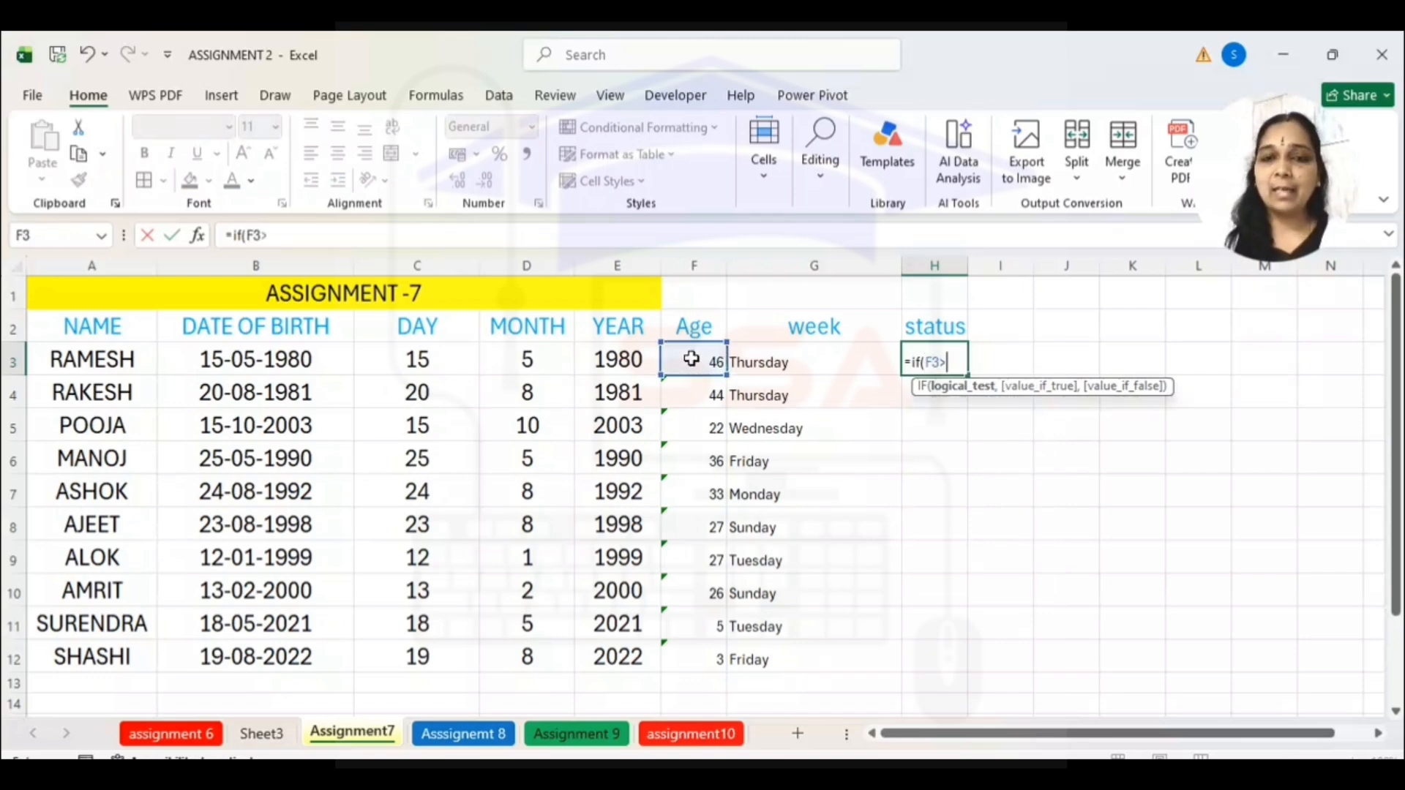
type("20")
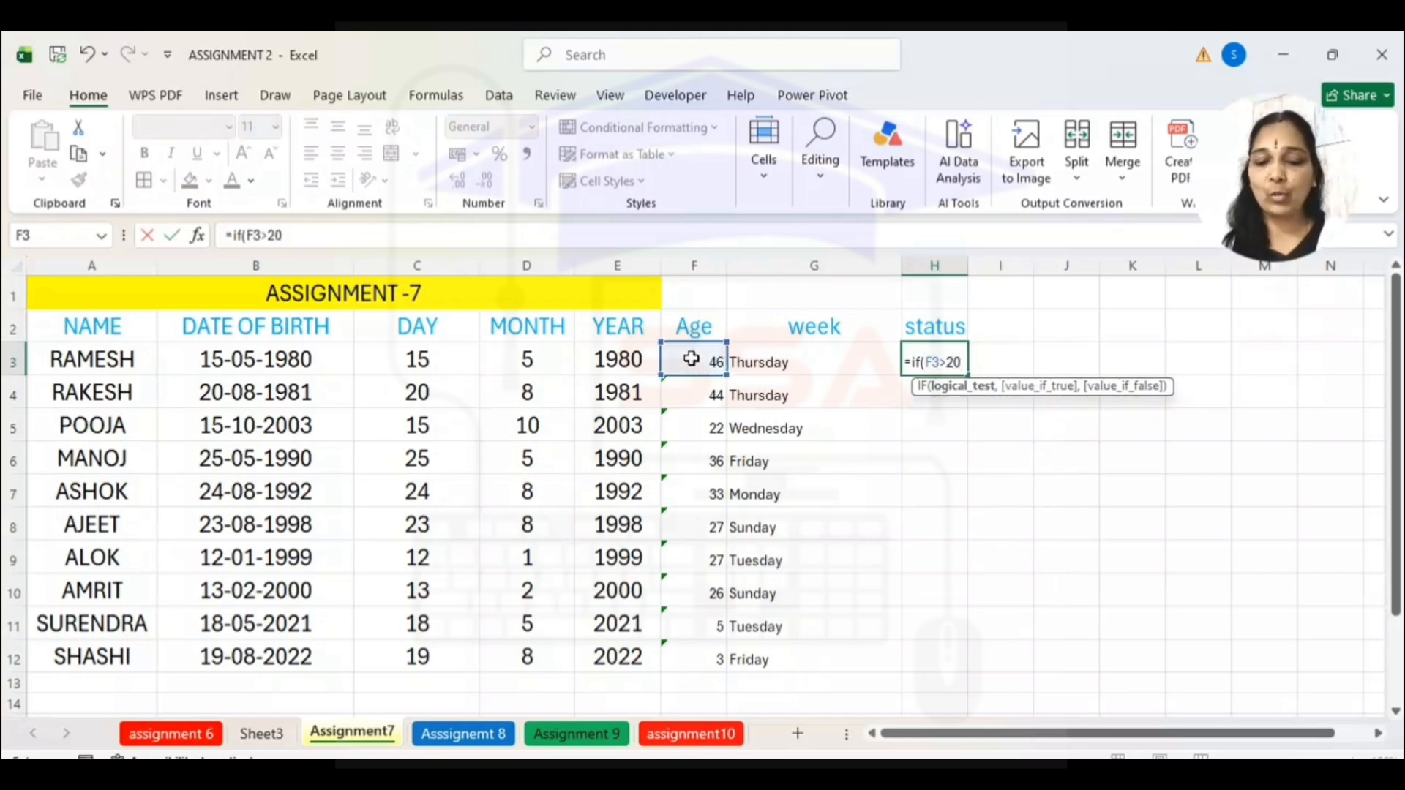
type(",\"")
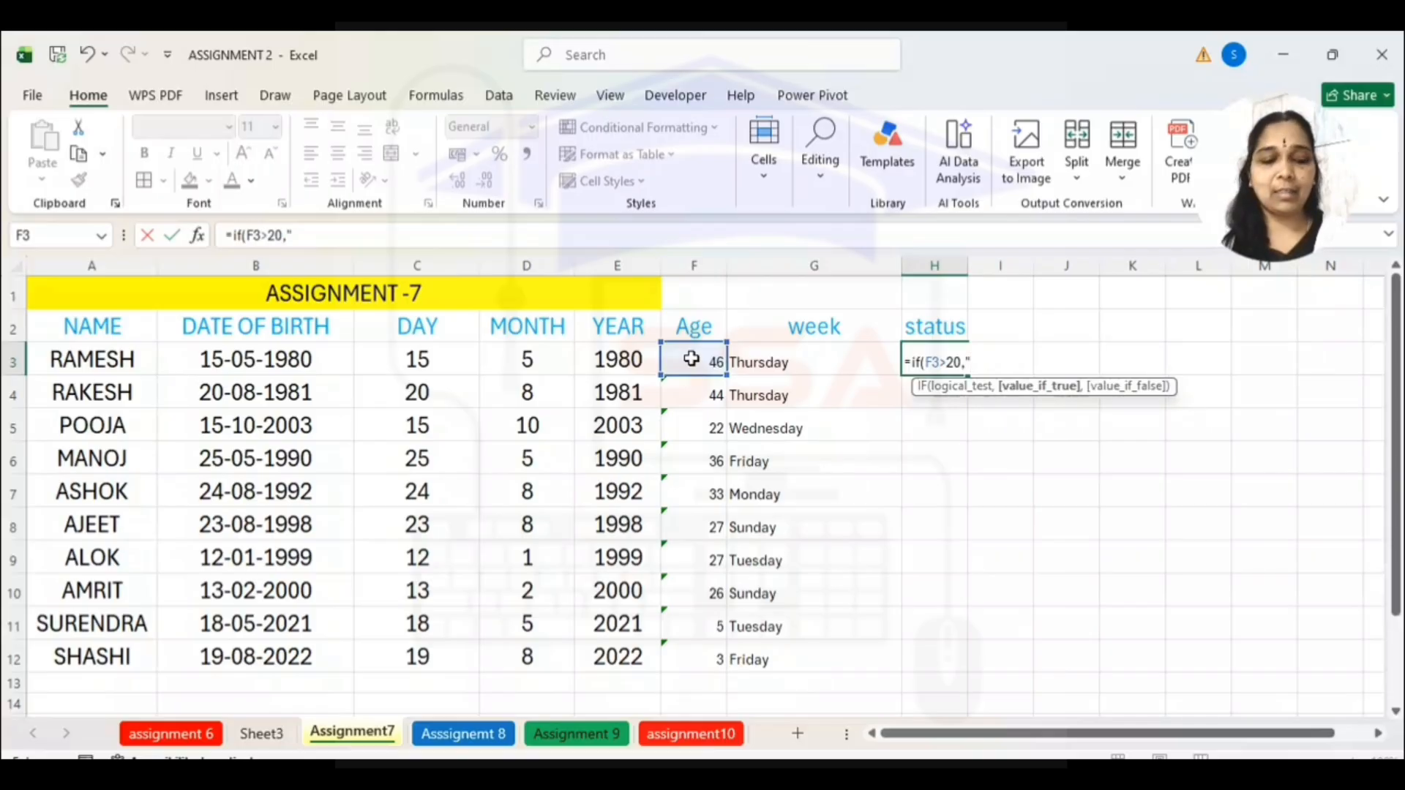
type("adult\"")
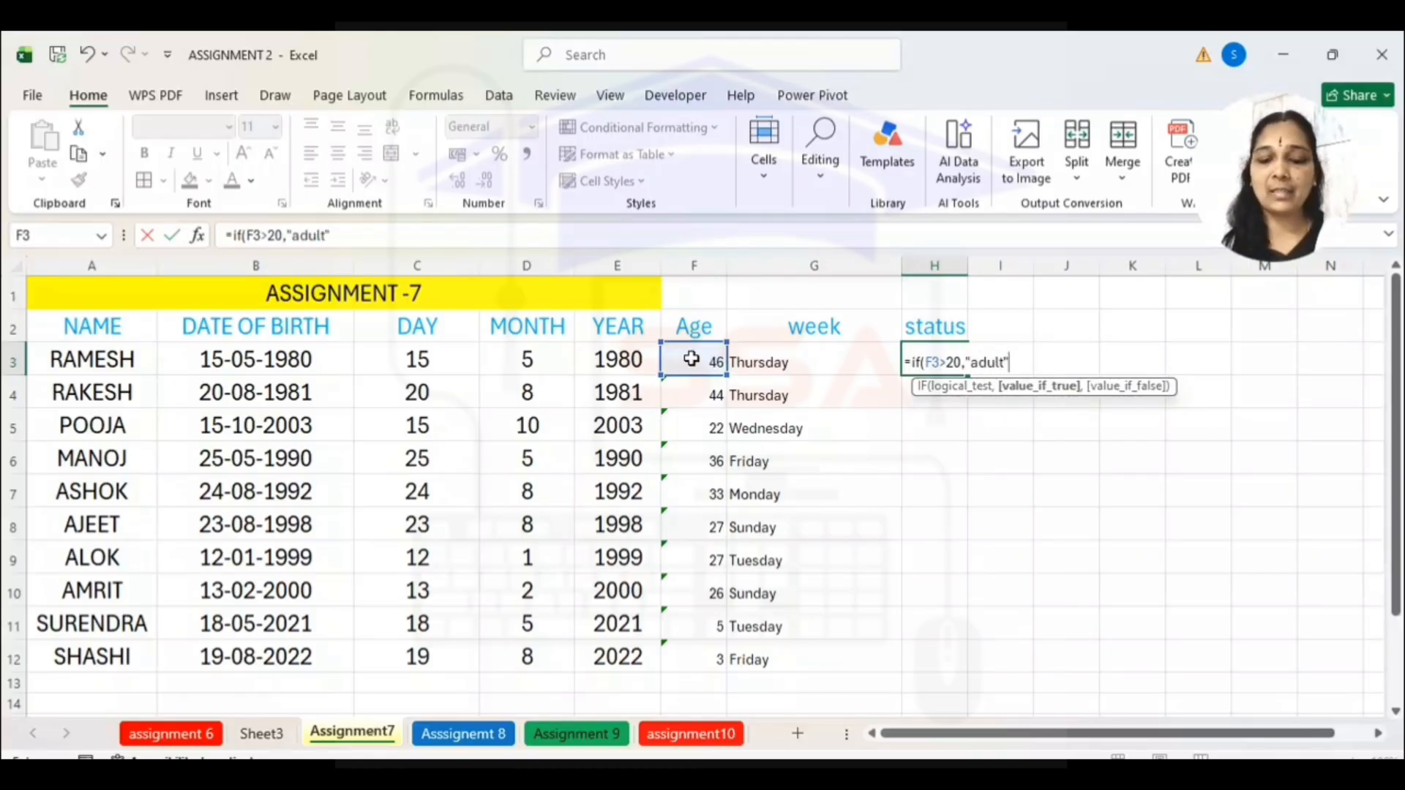
type(",")
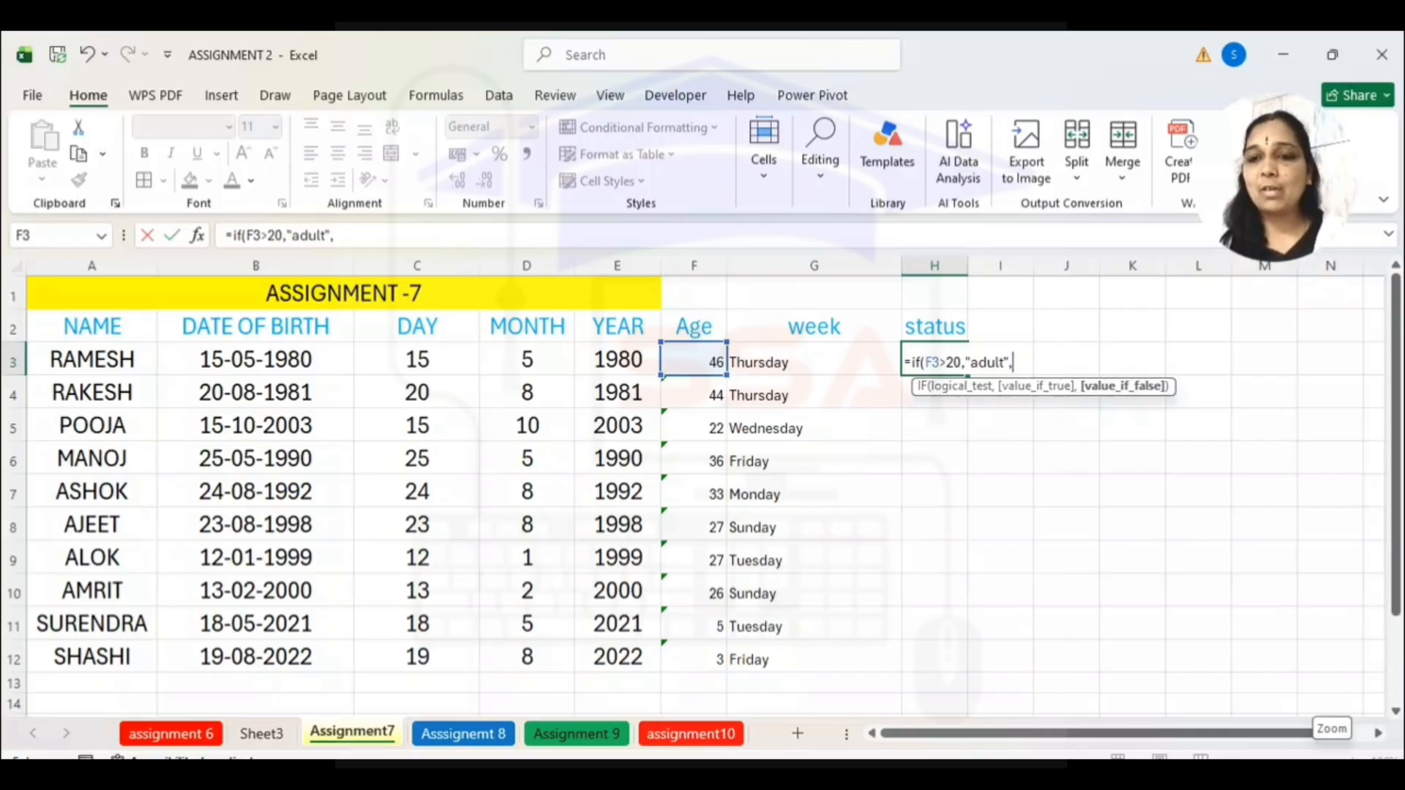
type("\"")
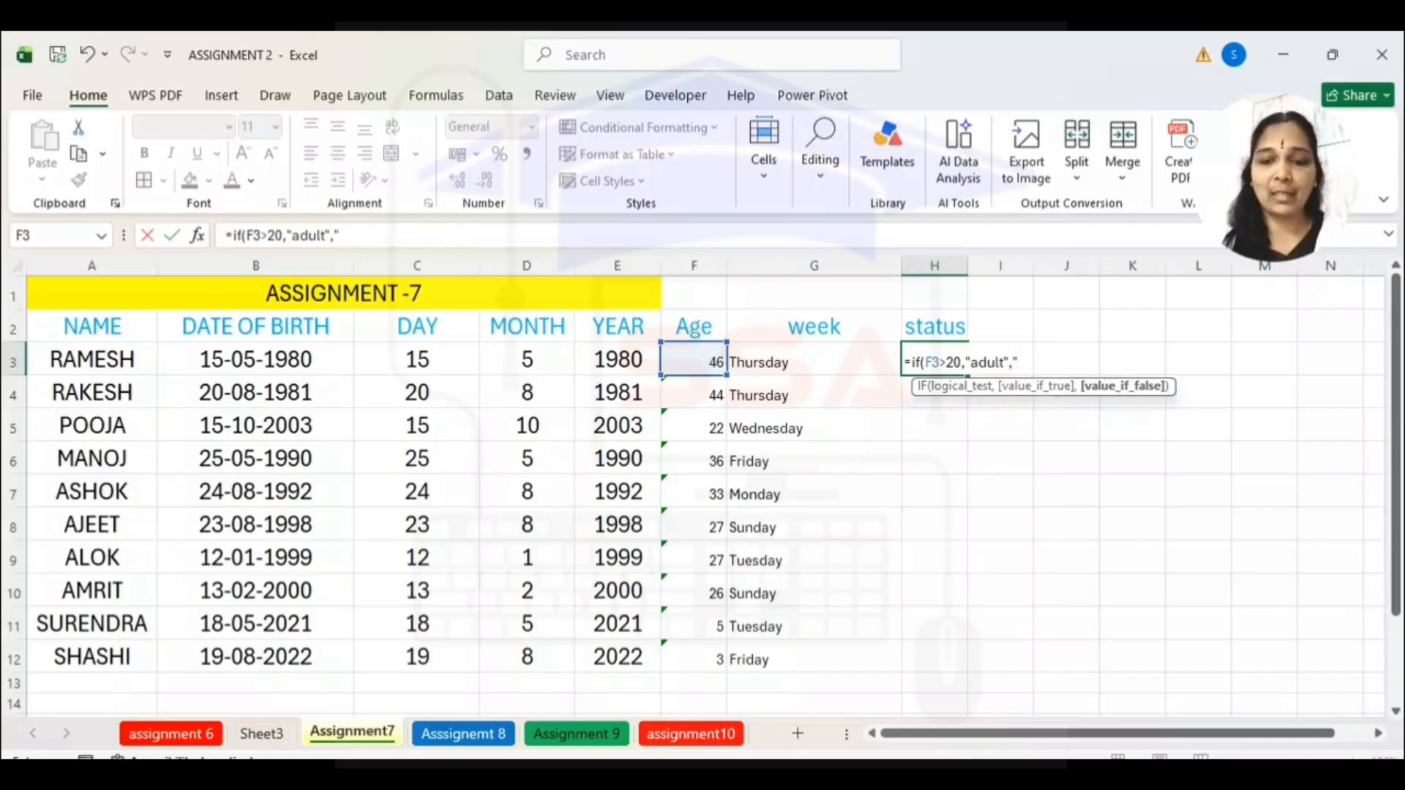
type("child")
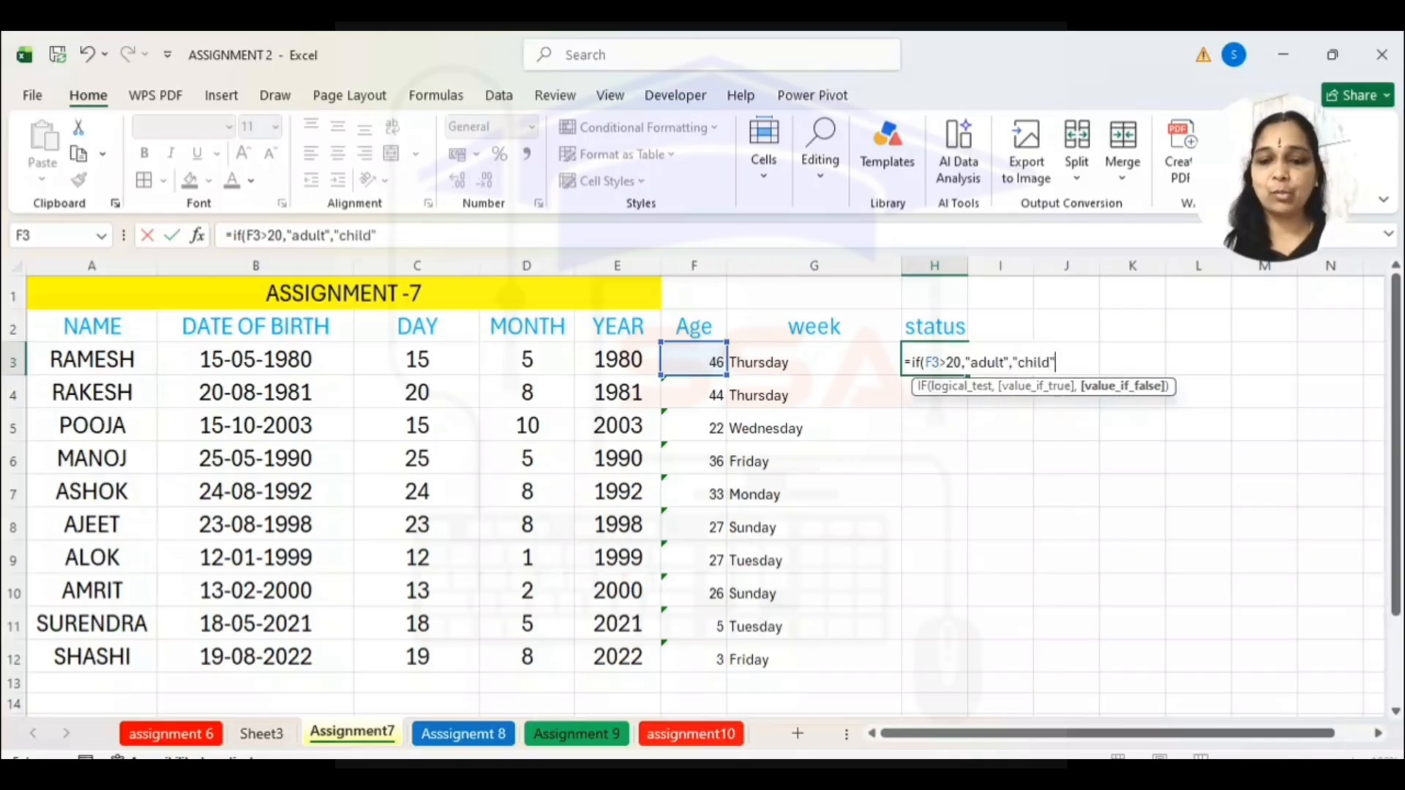
type("\")")
key("Return")
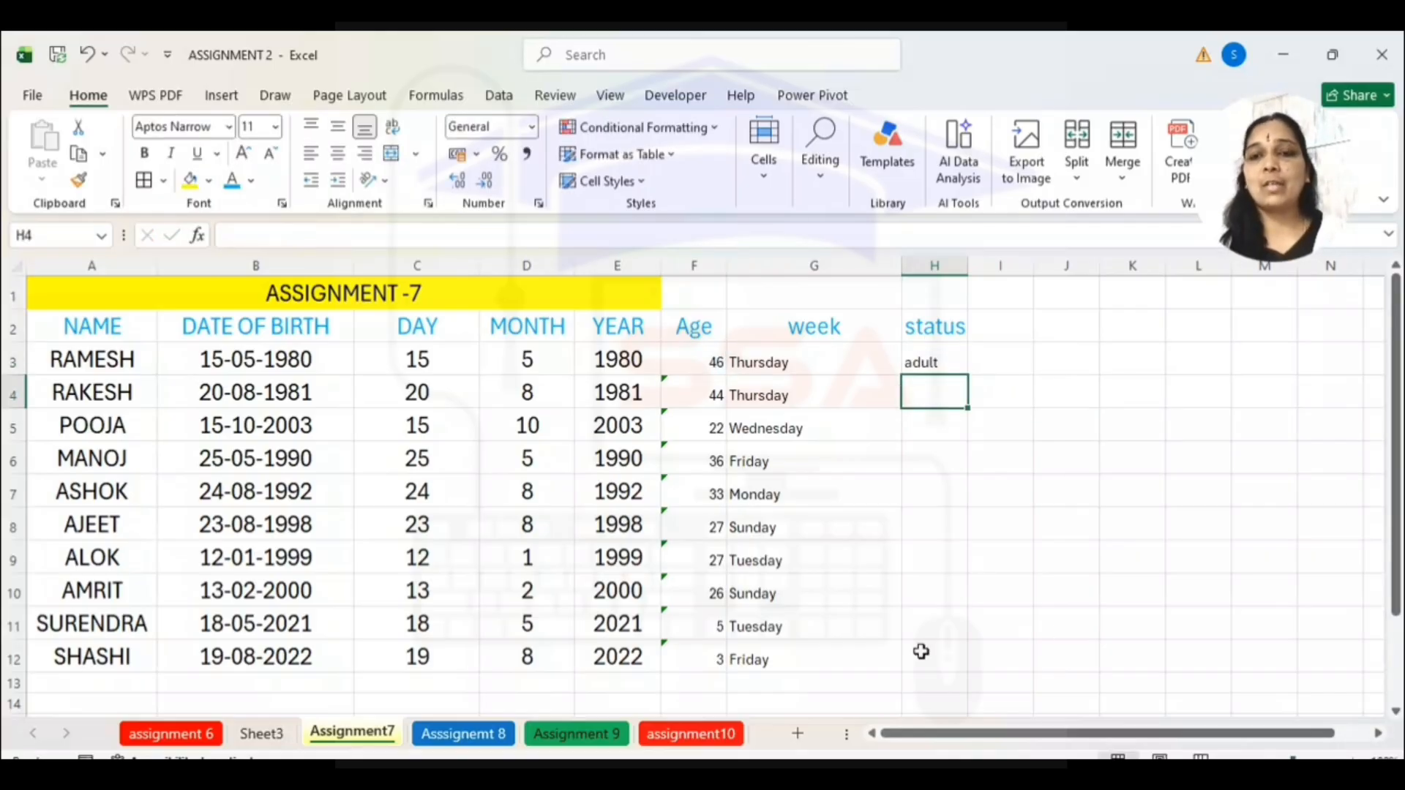
Fill the status formula from H3 down through H12
left_click(928, 363)
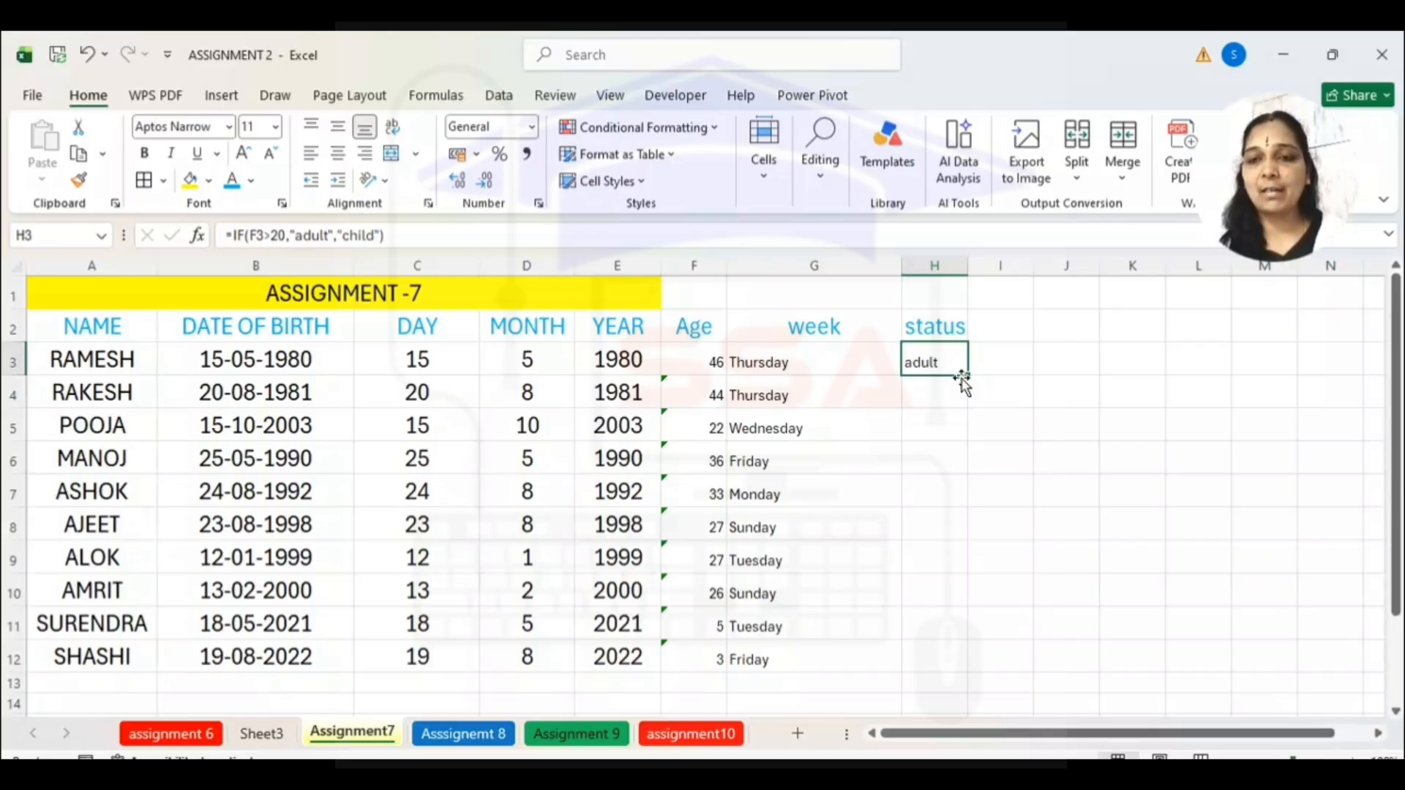
left_click_drag(969, 379, 966, 671)
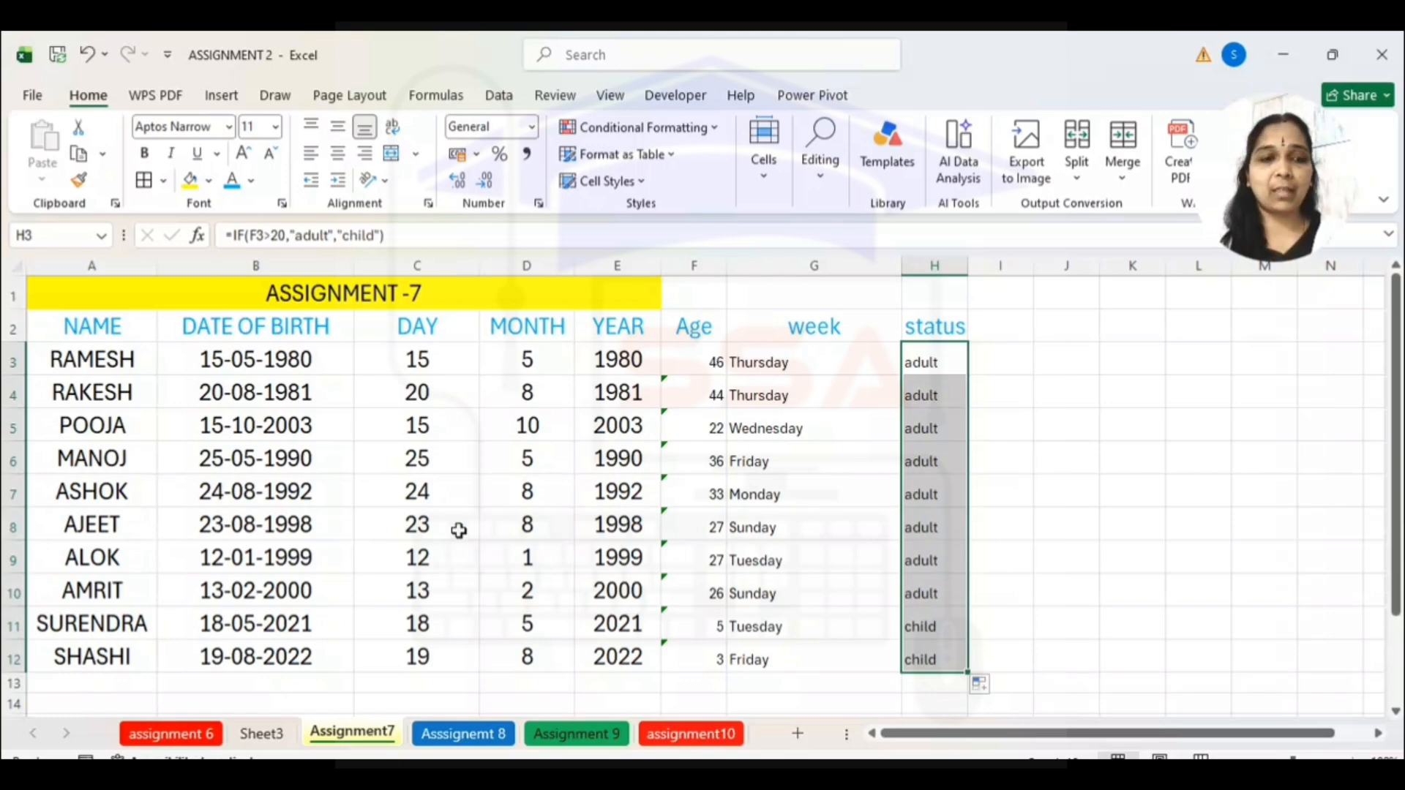
left_click(302, 486)
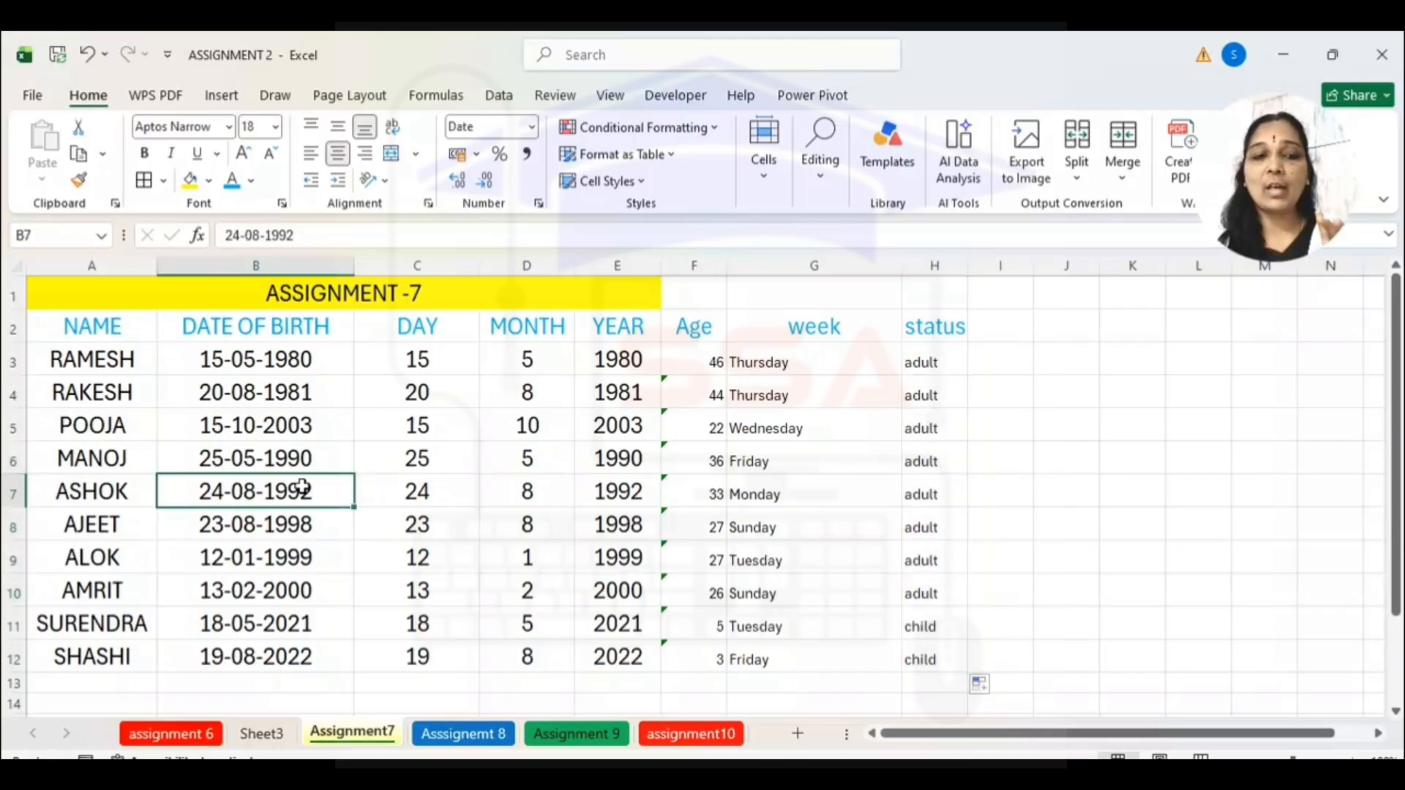
Replace the year in the fifth student's date of birth in B7
left_click(366, 233)
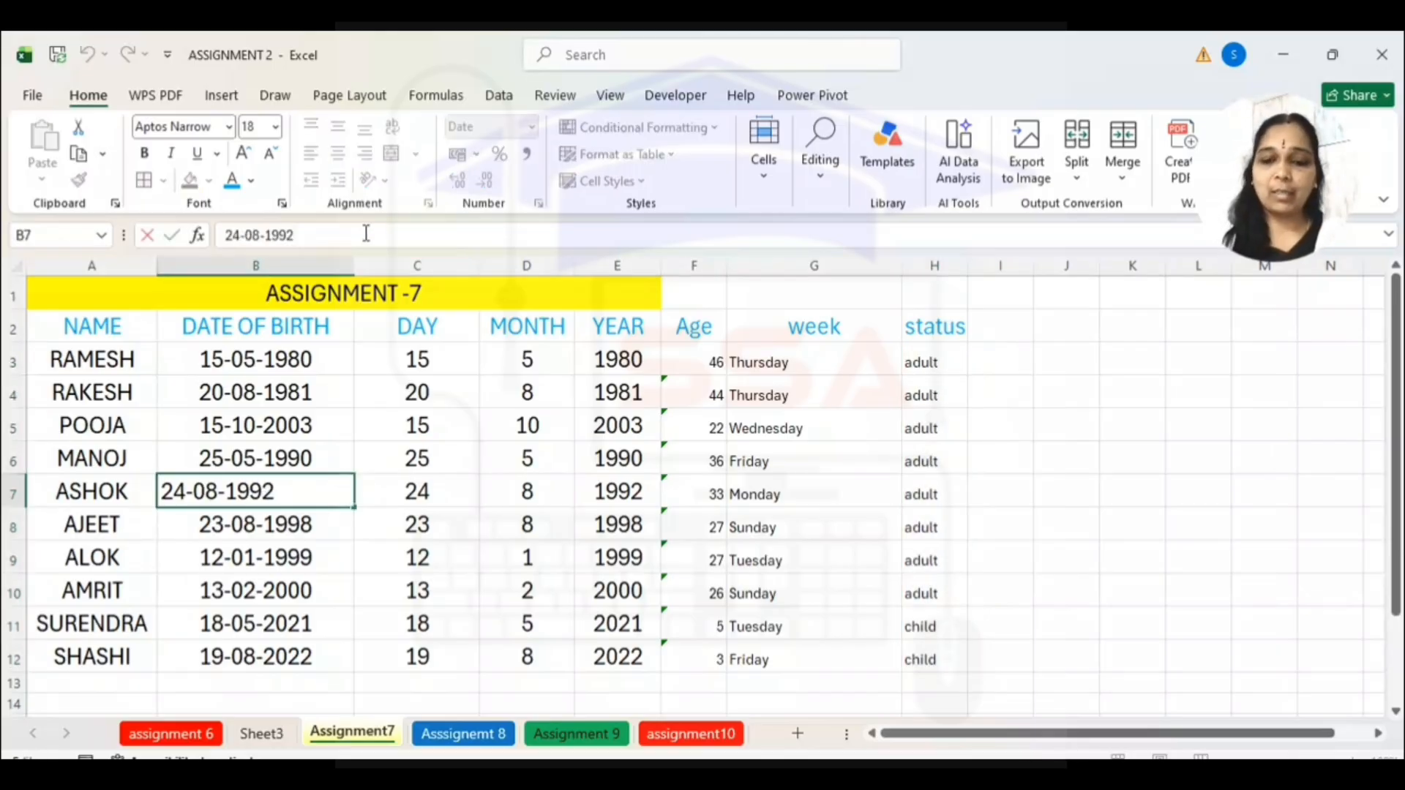
key("BackSpace")
key("BackSpace")
key("BackSpace")
key("BackSpace")
type("20")
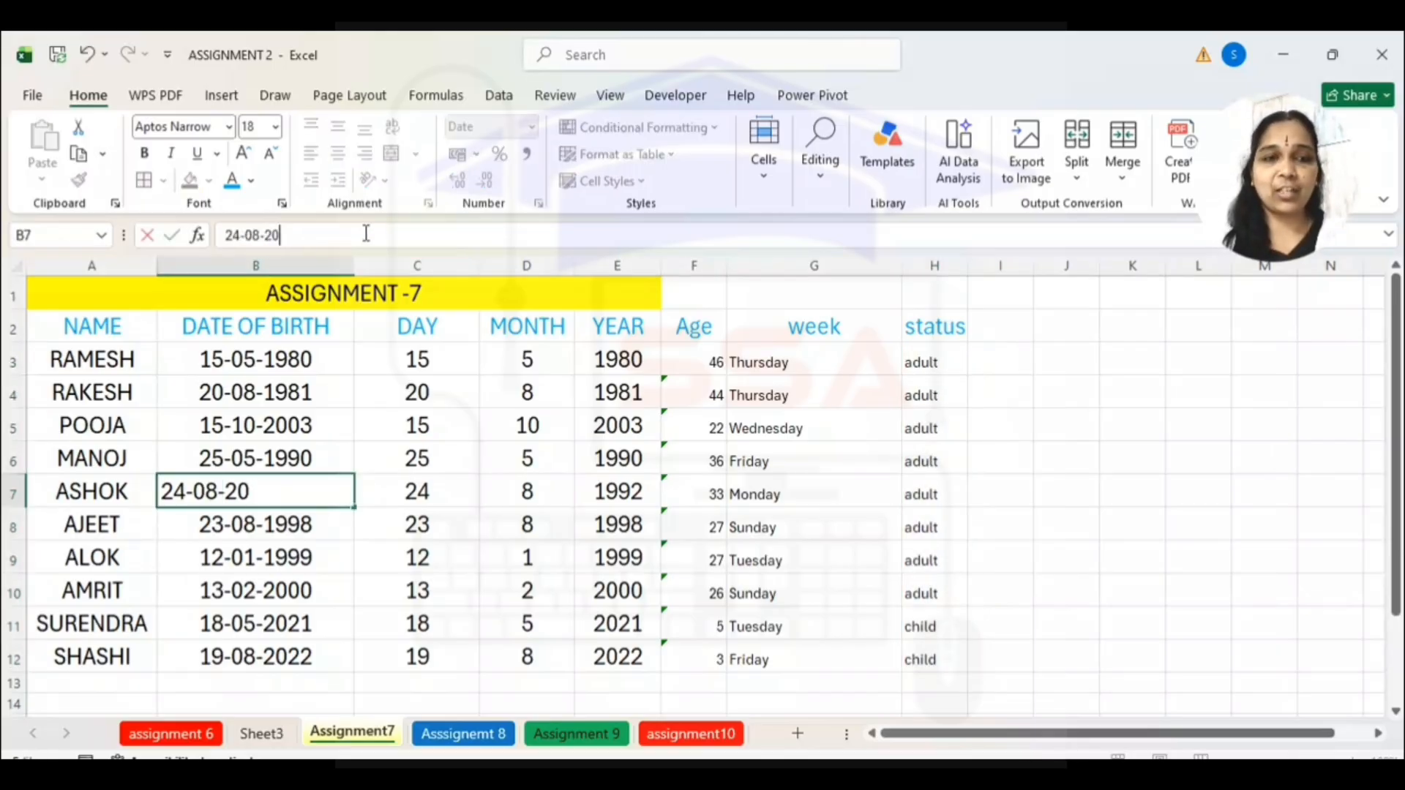
type("04")
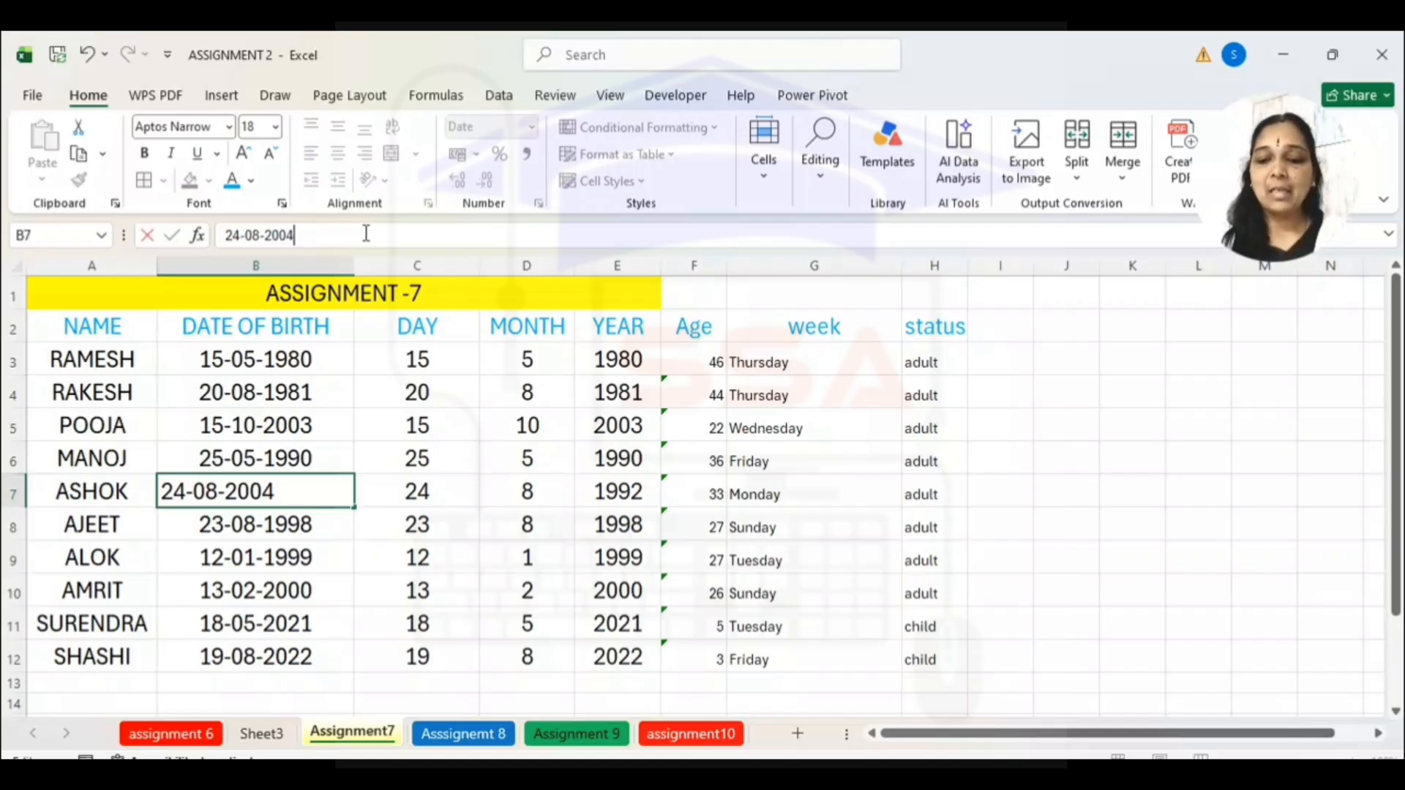
key("Return")
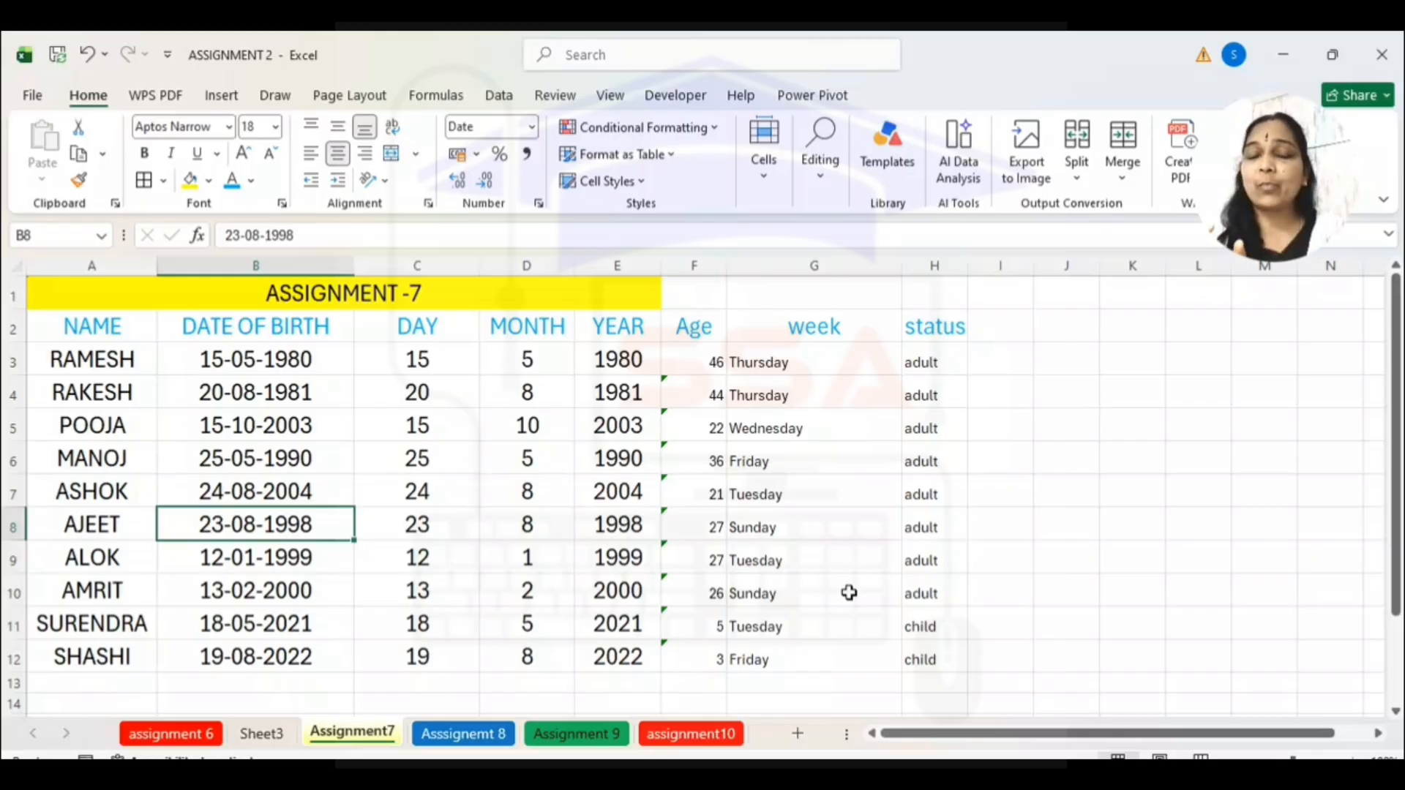
Check question 5 of Assignment 7 in Notepad and return to the Excel worksheet
mouse_move(909, 754)
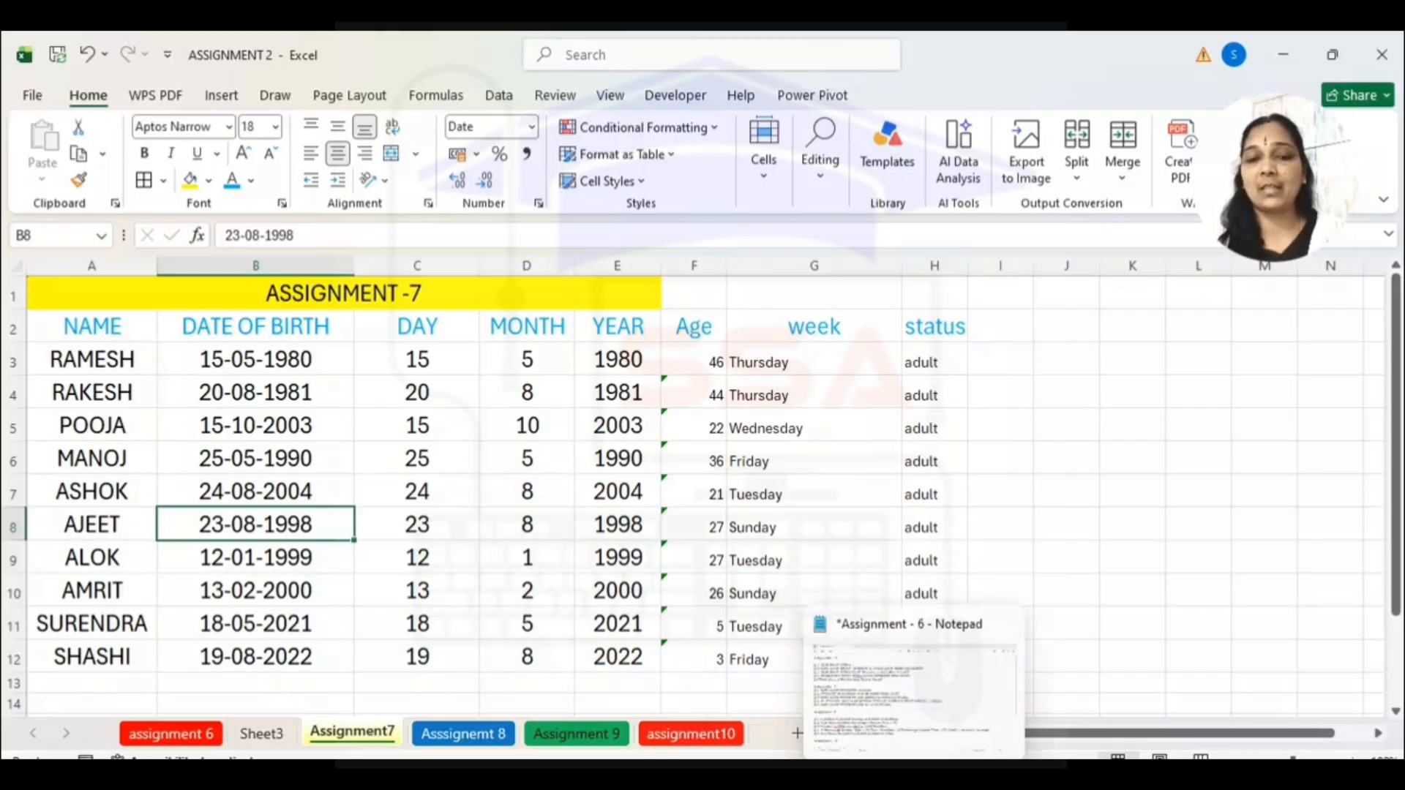
left_click(910, 681)
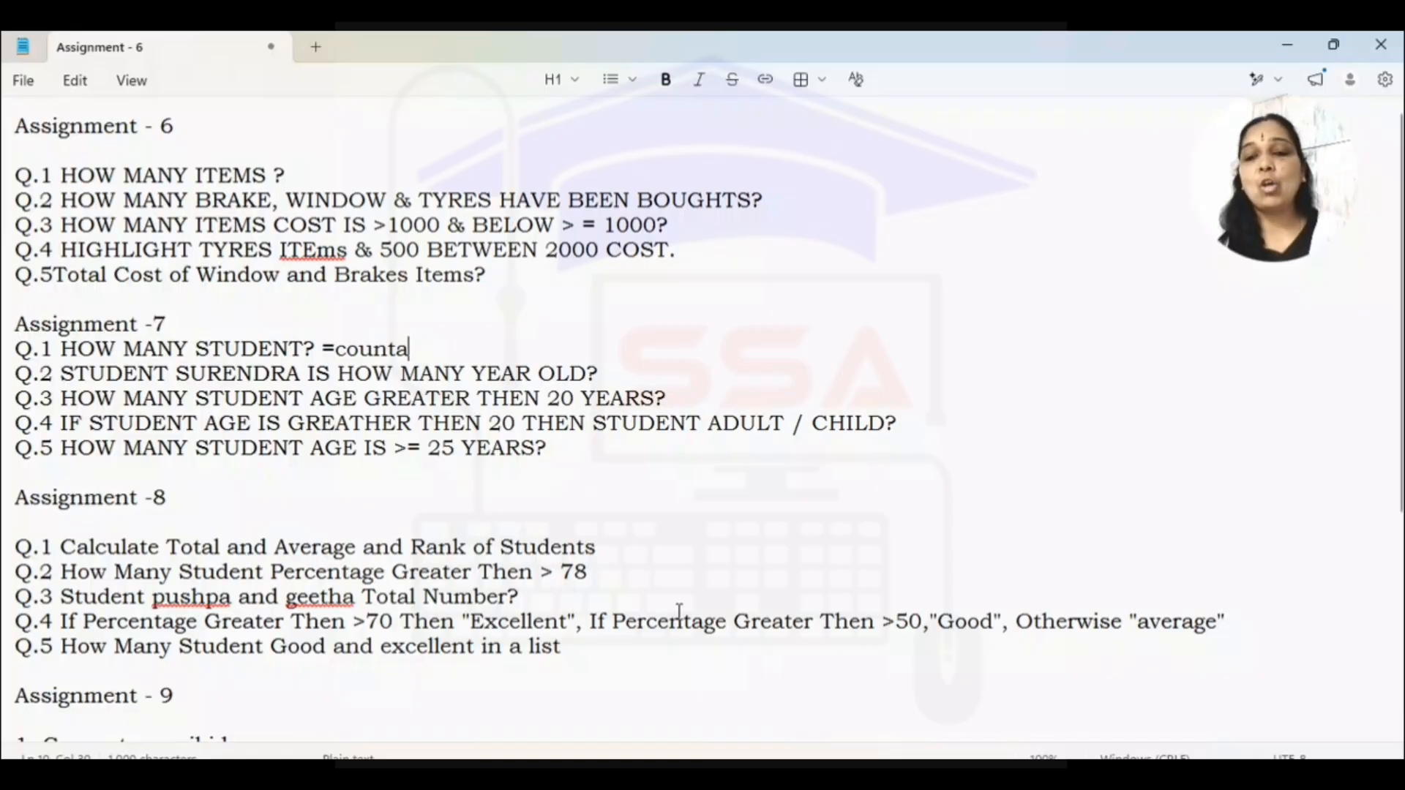
left_click(570, 448)
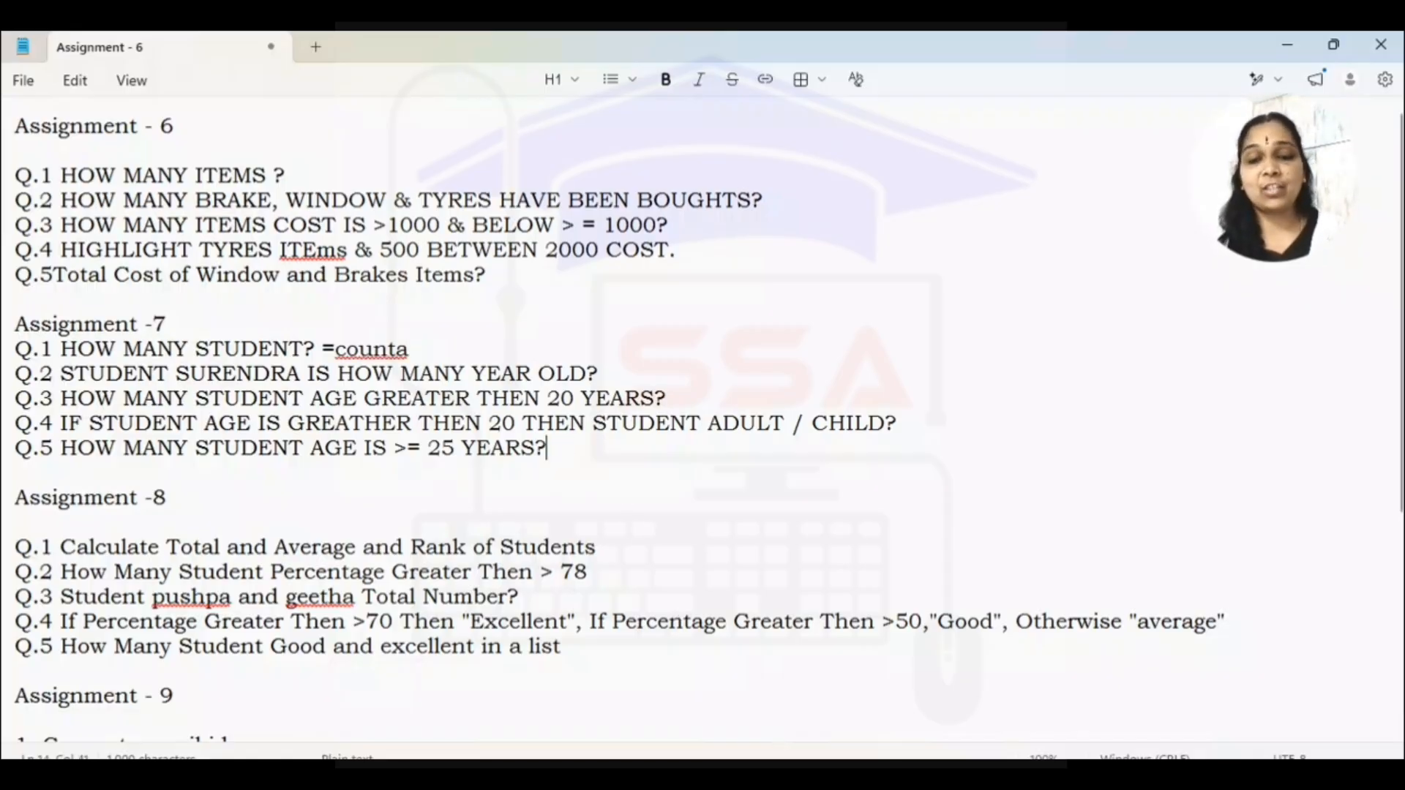
left_click(863, 750)
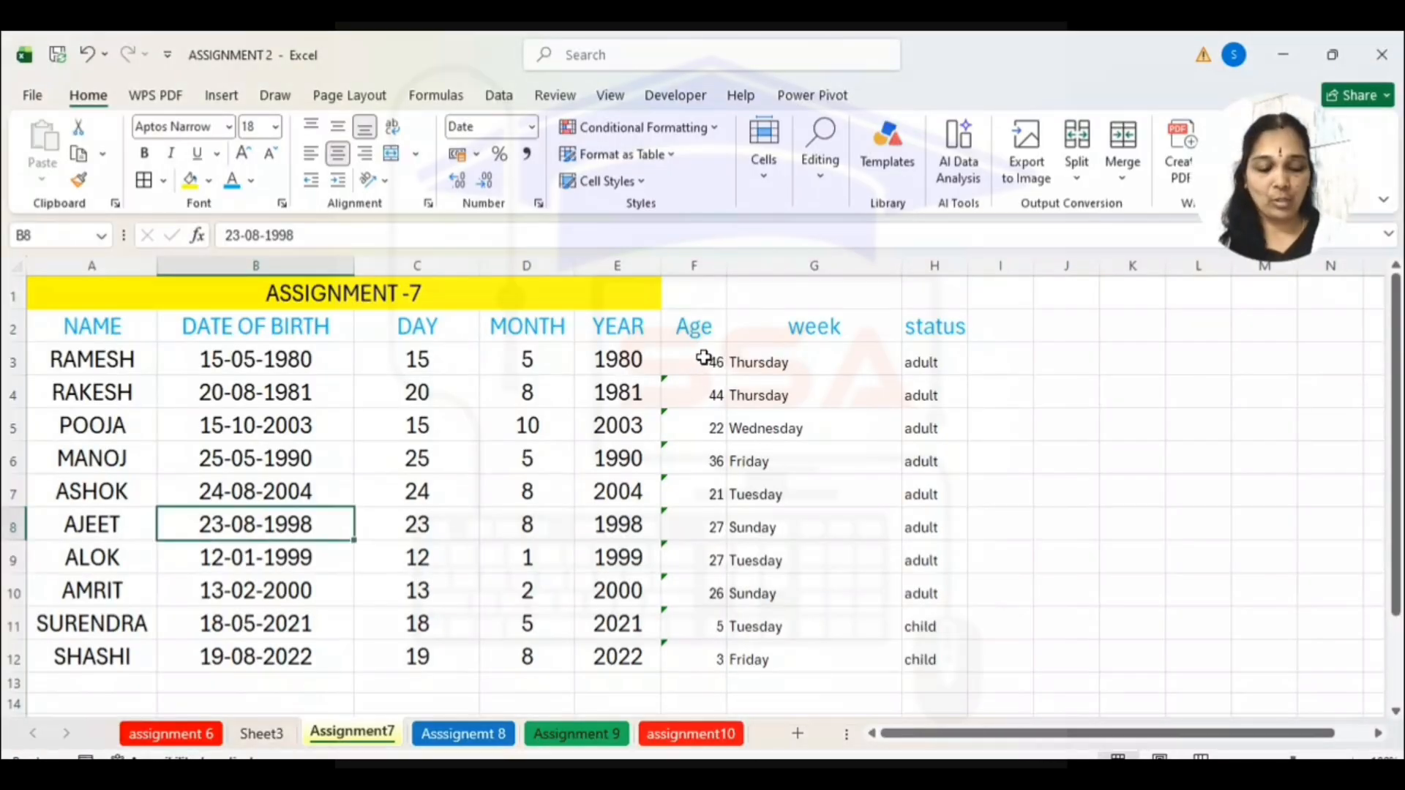
Highlight the ages in F3:F12 that are greater than 20 with light red fill and dark red text using conditional formatting
left_click_drag(699, 359, 705, 656)
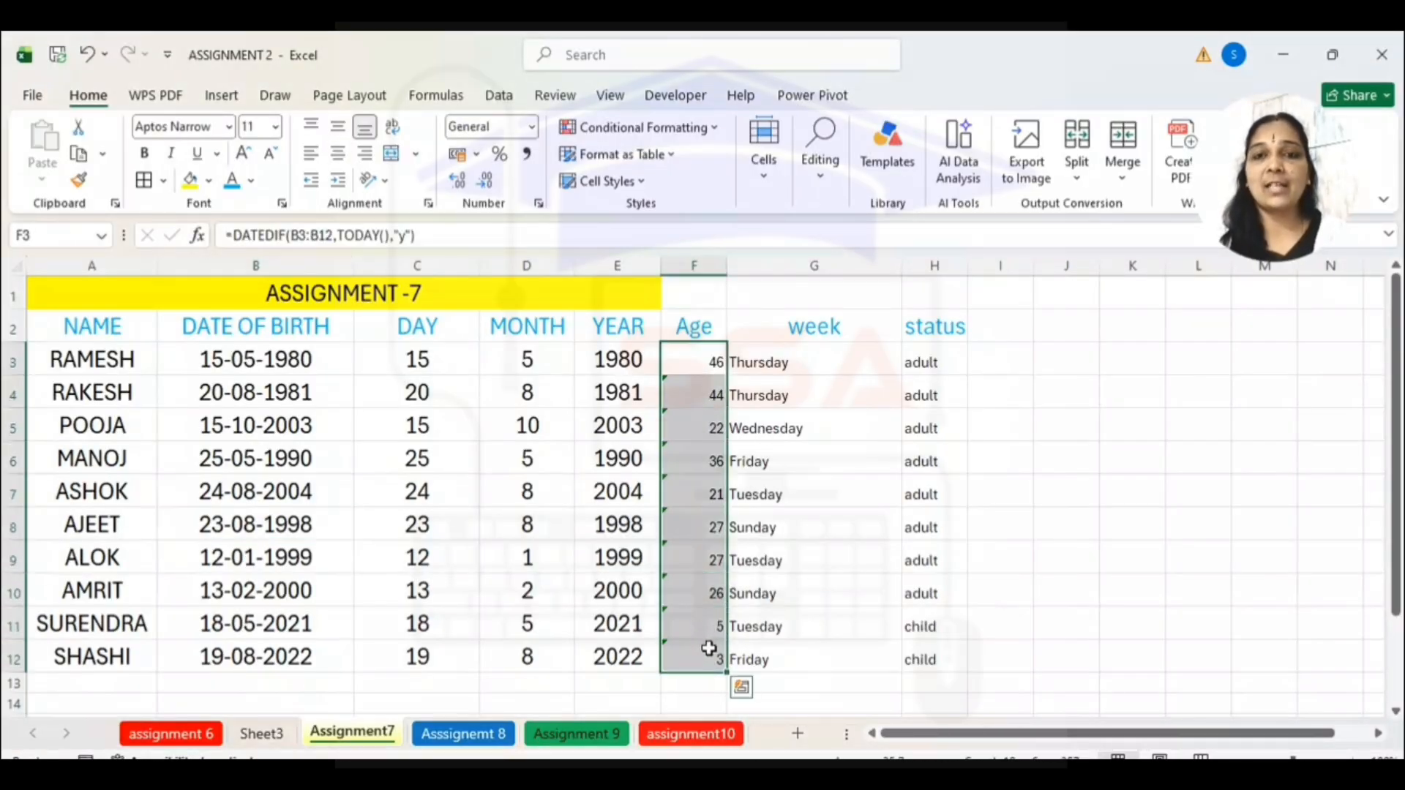
left_click(676, 131)
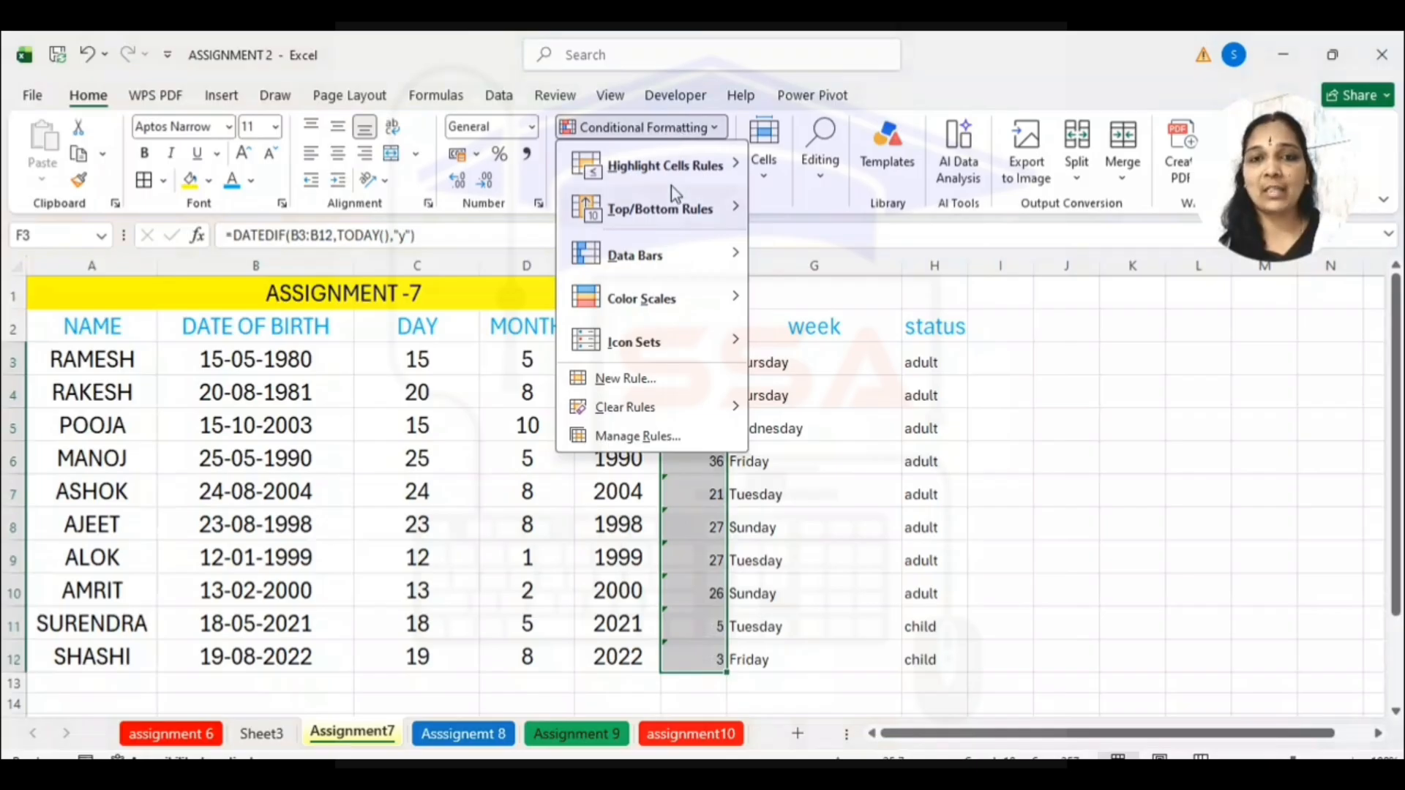
mouse_move(677, 170)
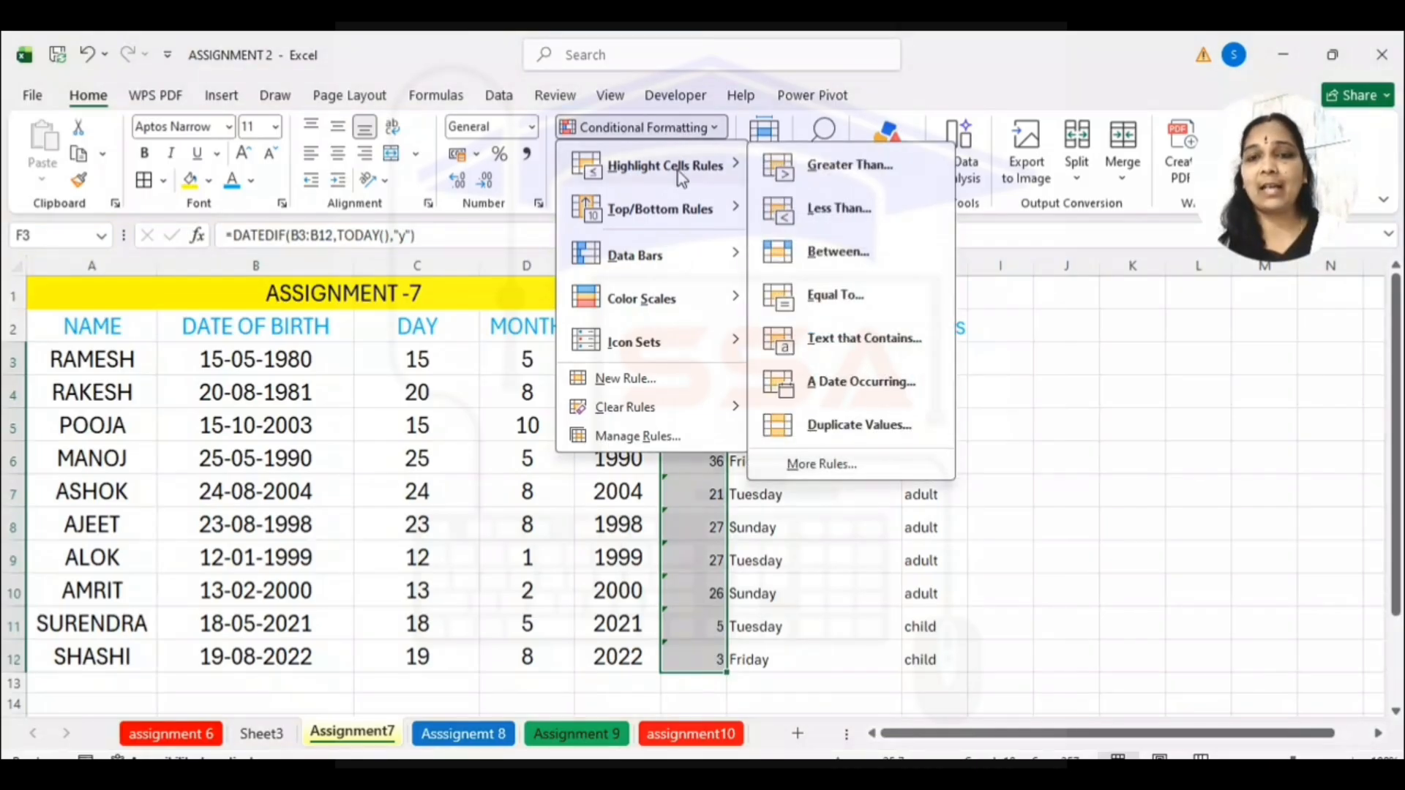
left_click(842, 170)
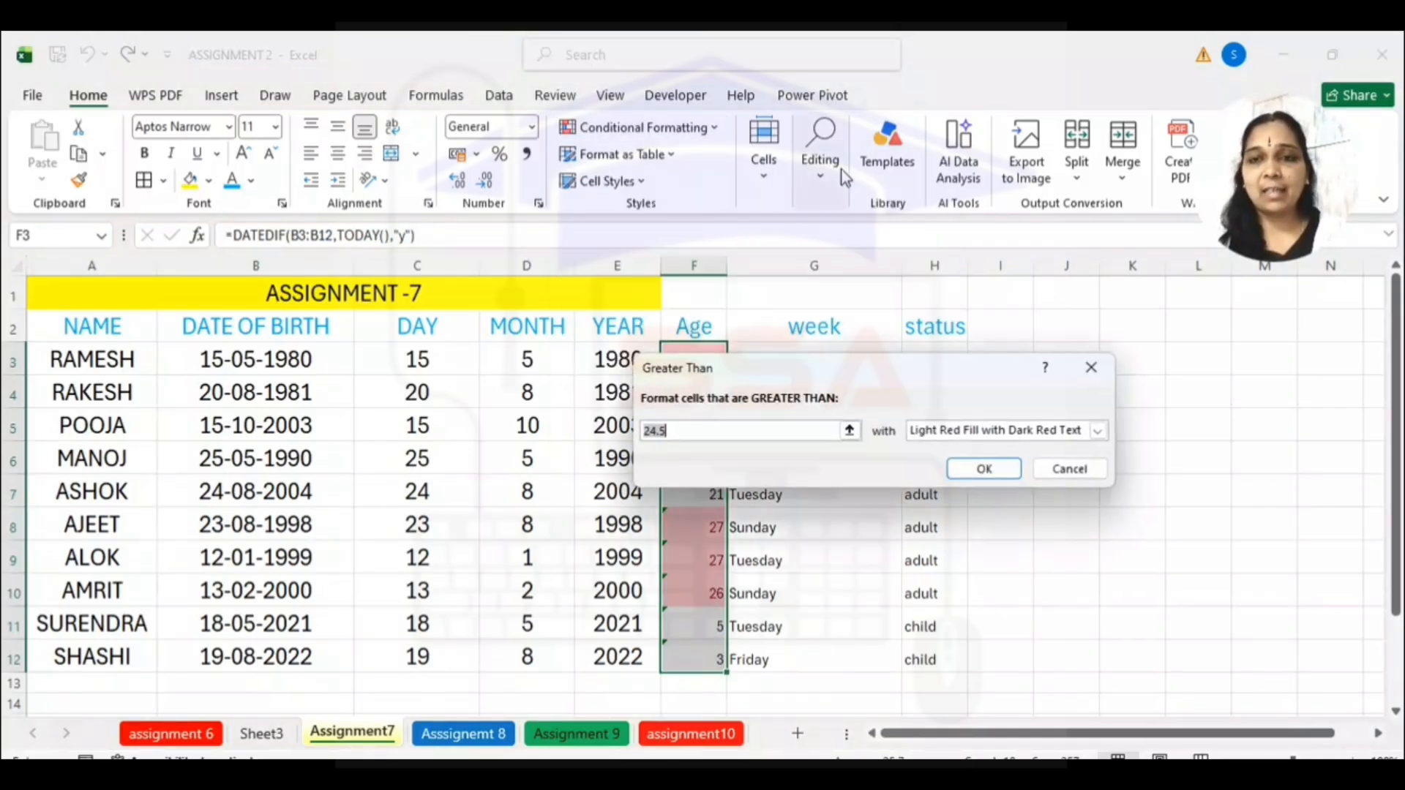
left_click(741, 428)
key("BackSpace")
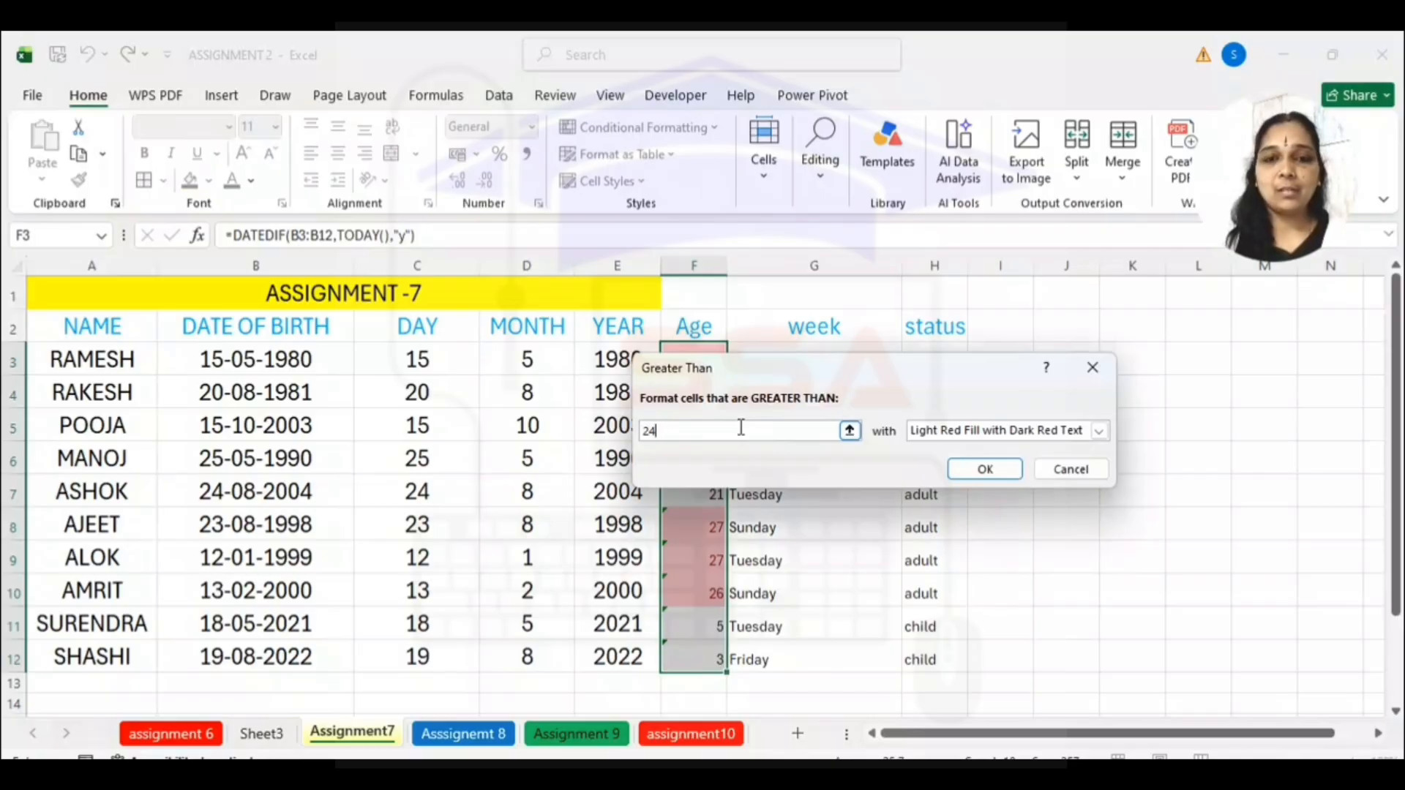
key("BackSpace")
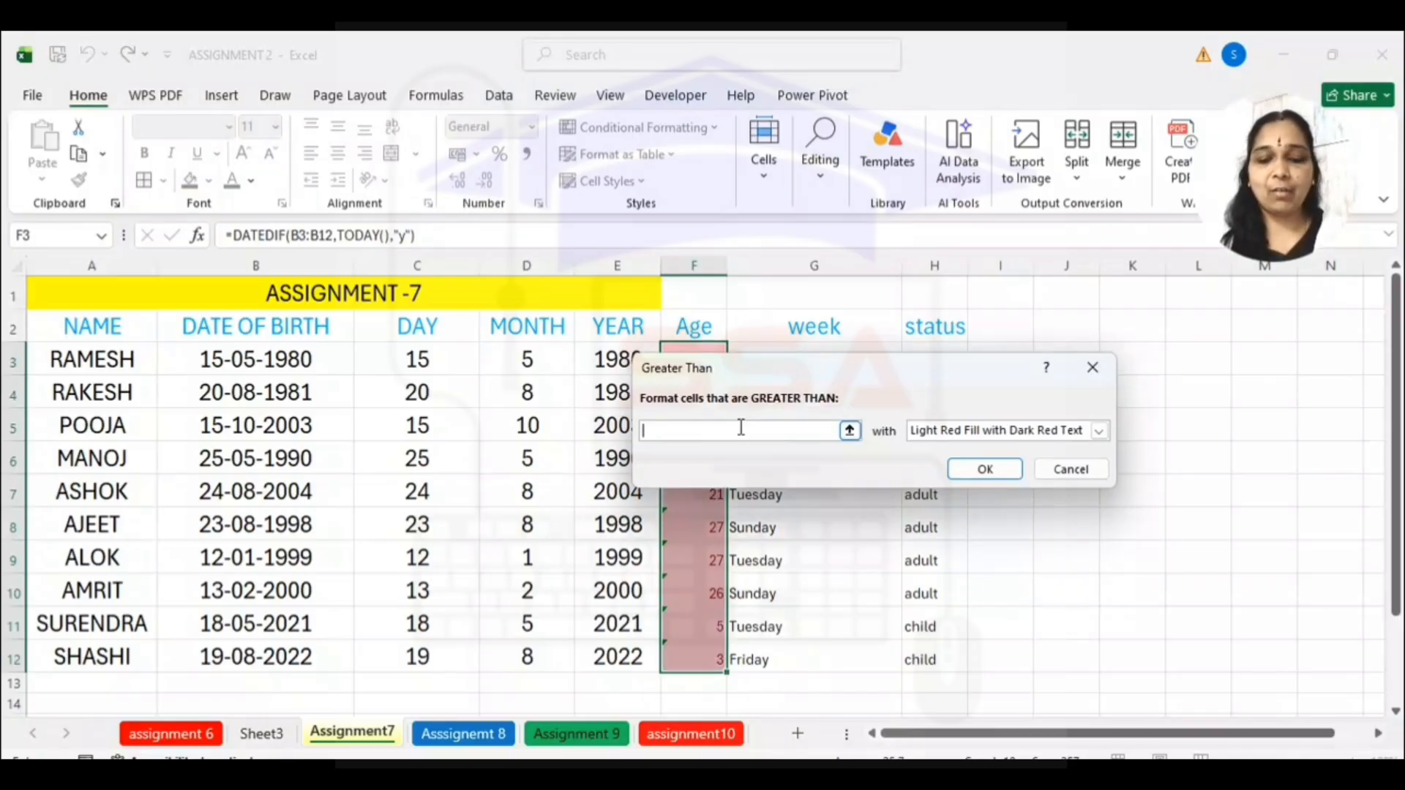
type("0")
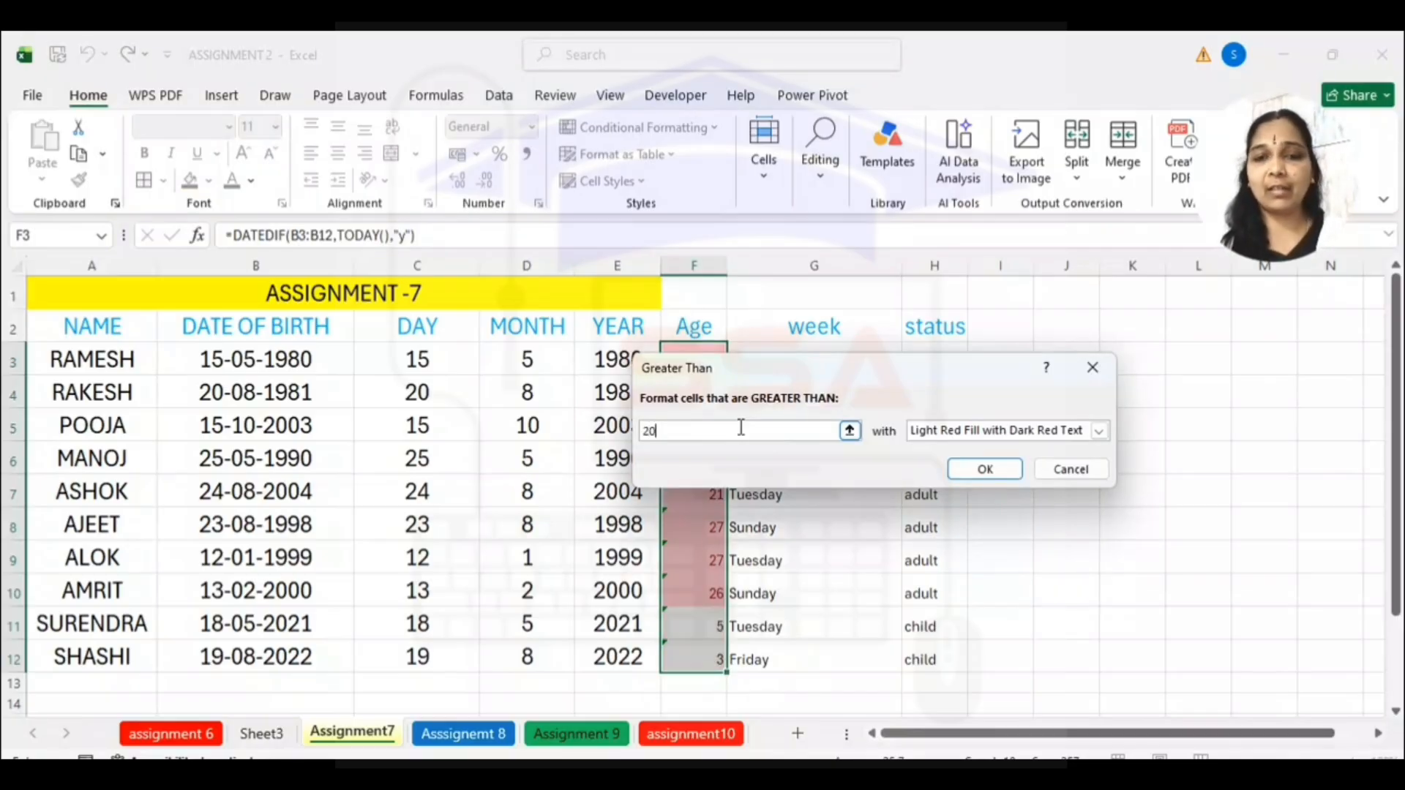
left_click(972, 472)
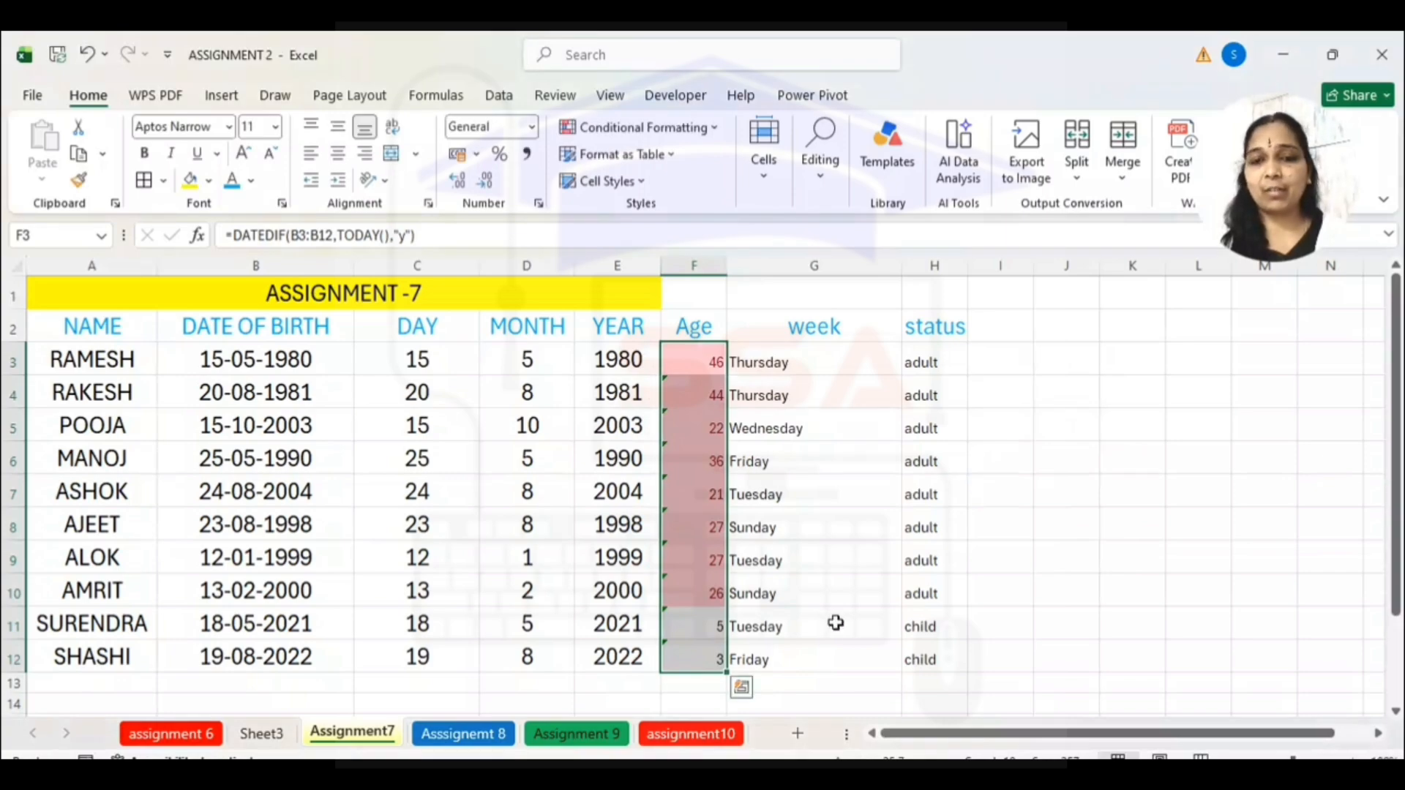
left_click(731, 627)
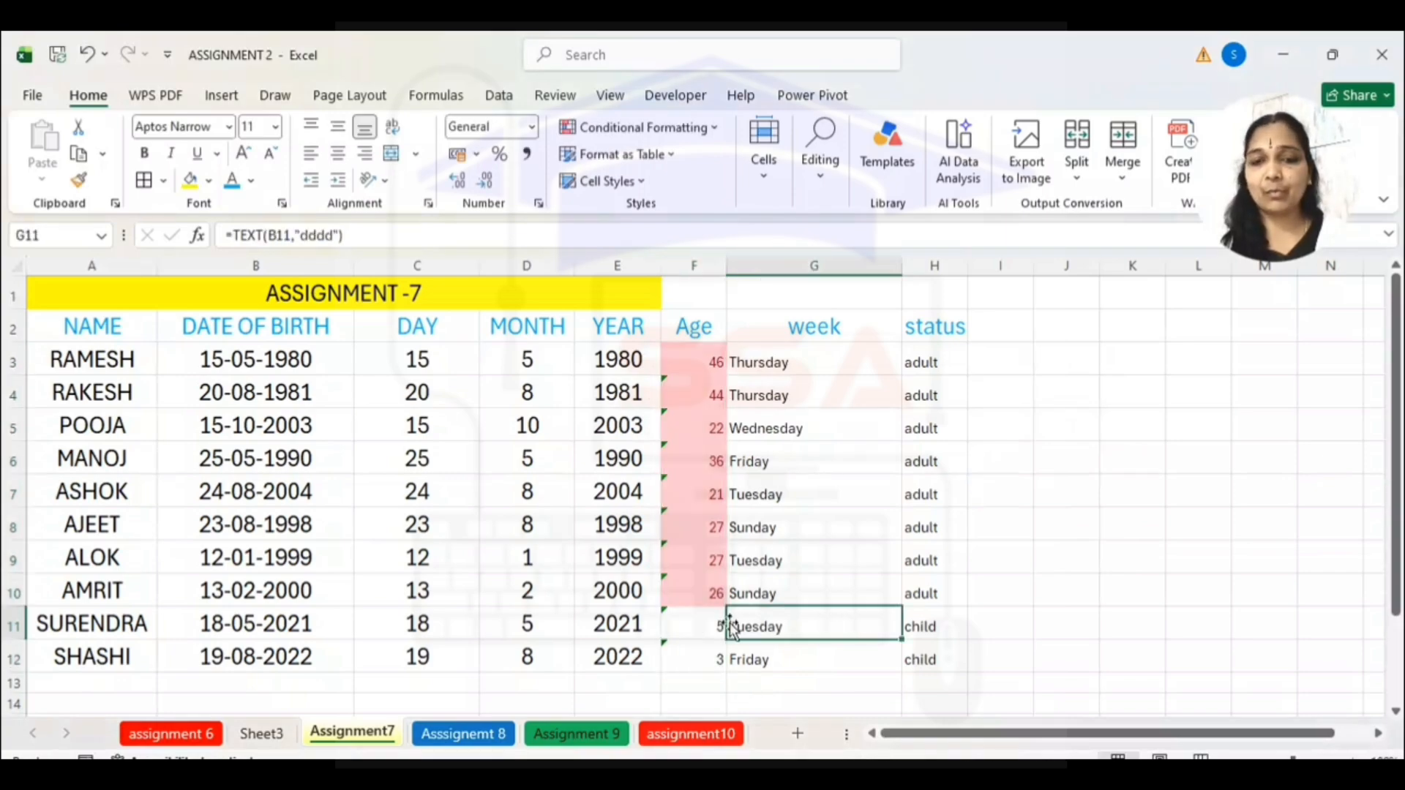
Review the assignment questions in Notepad, then switch back to Excel and open the Assignment 8 worksheet
mouse_move(914, 774)
left_click(914, 698)
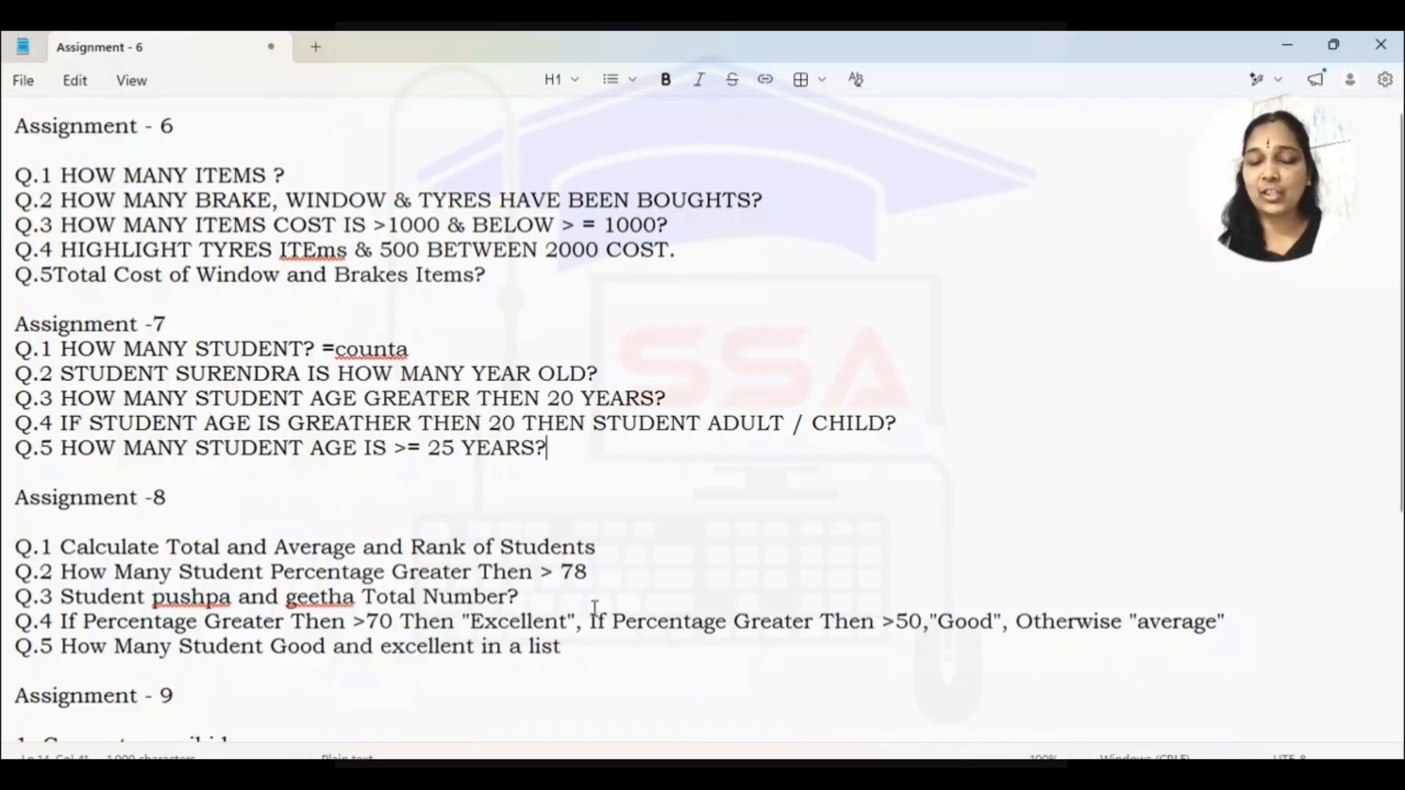
left_click(871, 776)
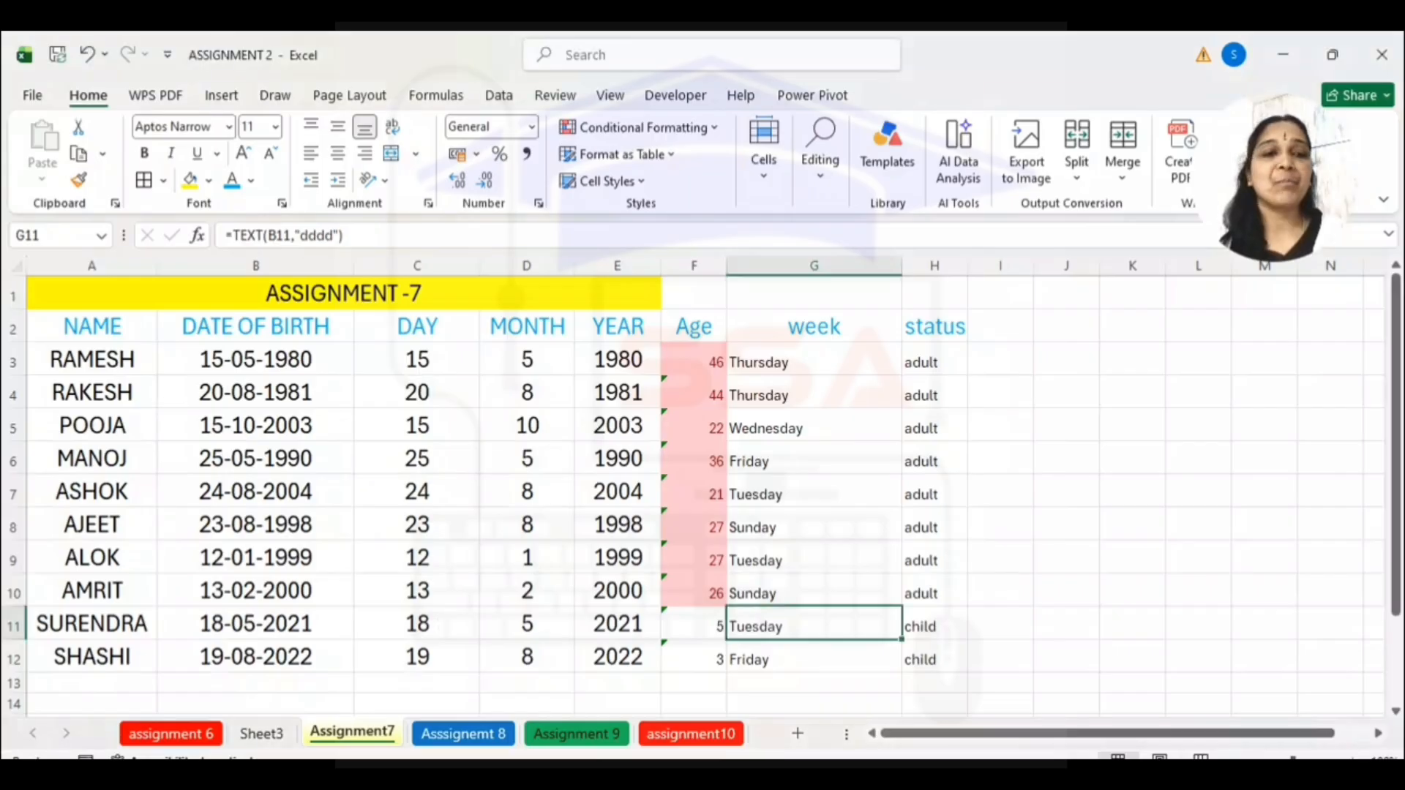
left_click(464, 734)
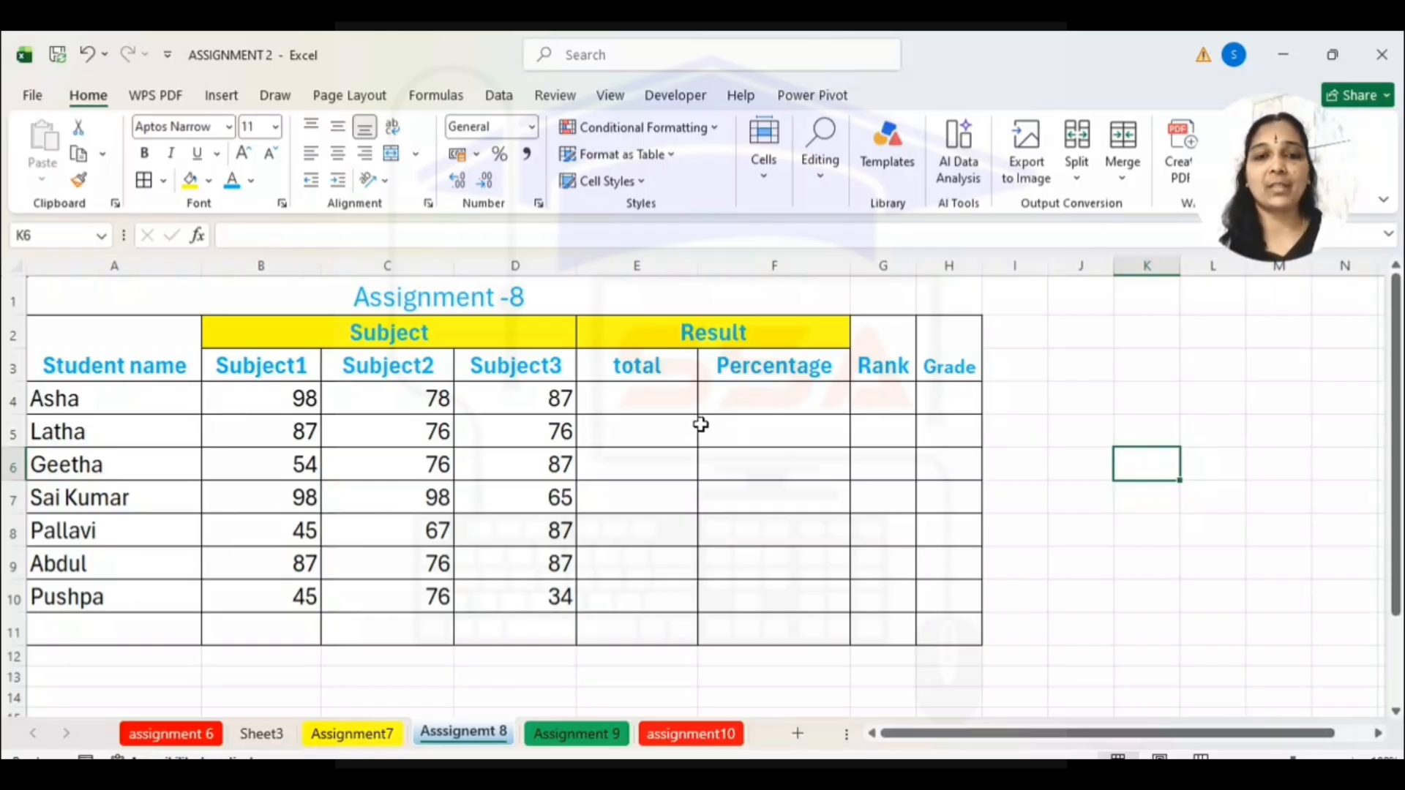
Enter =SUM(B4:D4) in E4 for the first student's total and fill it down through E10
left_click(649, 398)
double_click(649, 398)
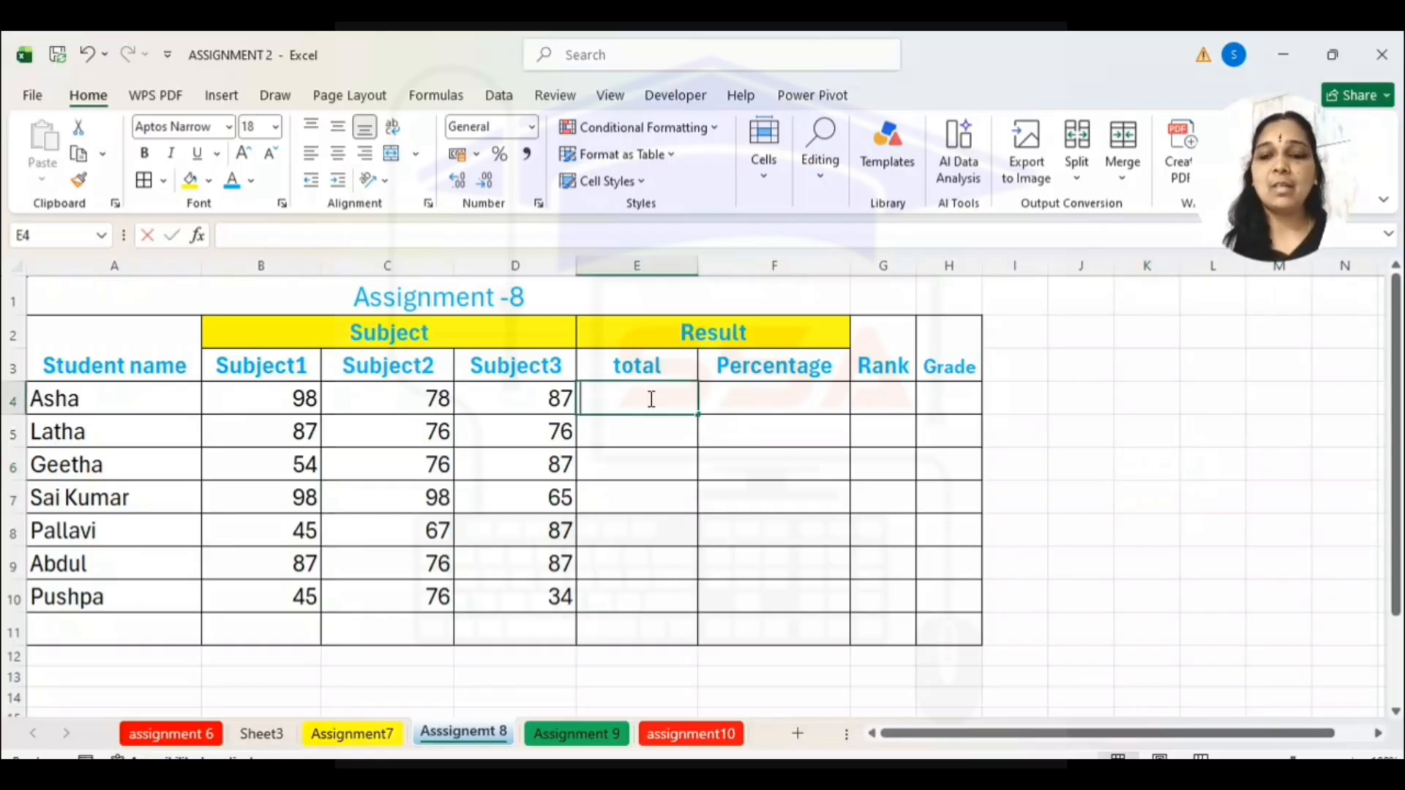
type("=sum(")
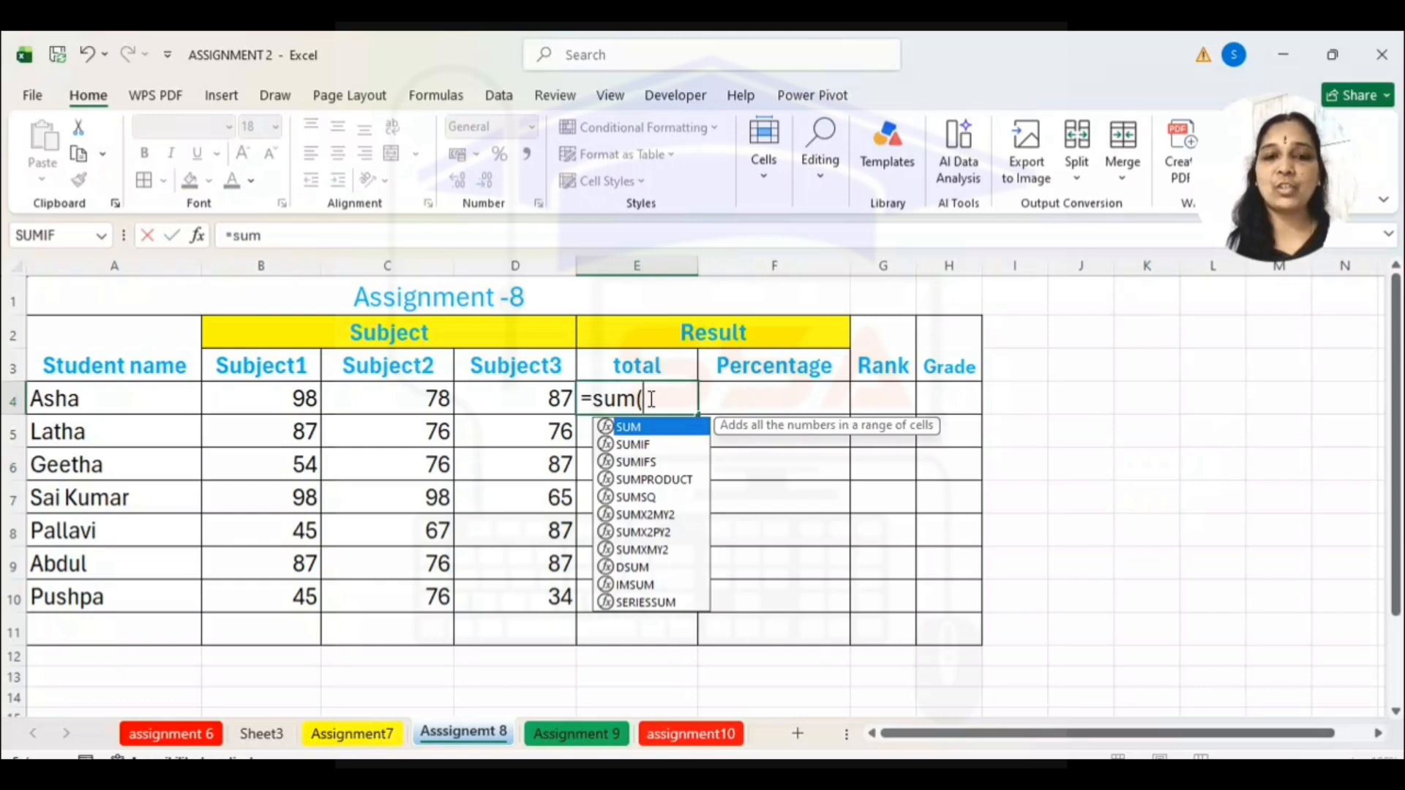
left_click(272, 408)
left_click_drag(272, 407, 520, 402)
type(")")
key("Return")
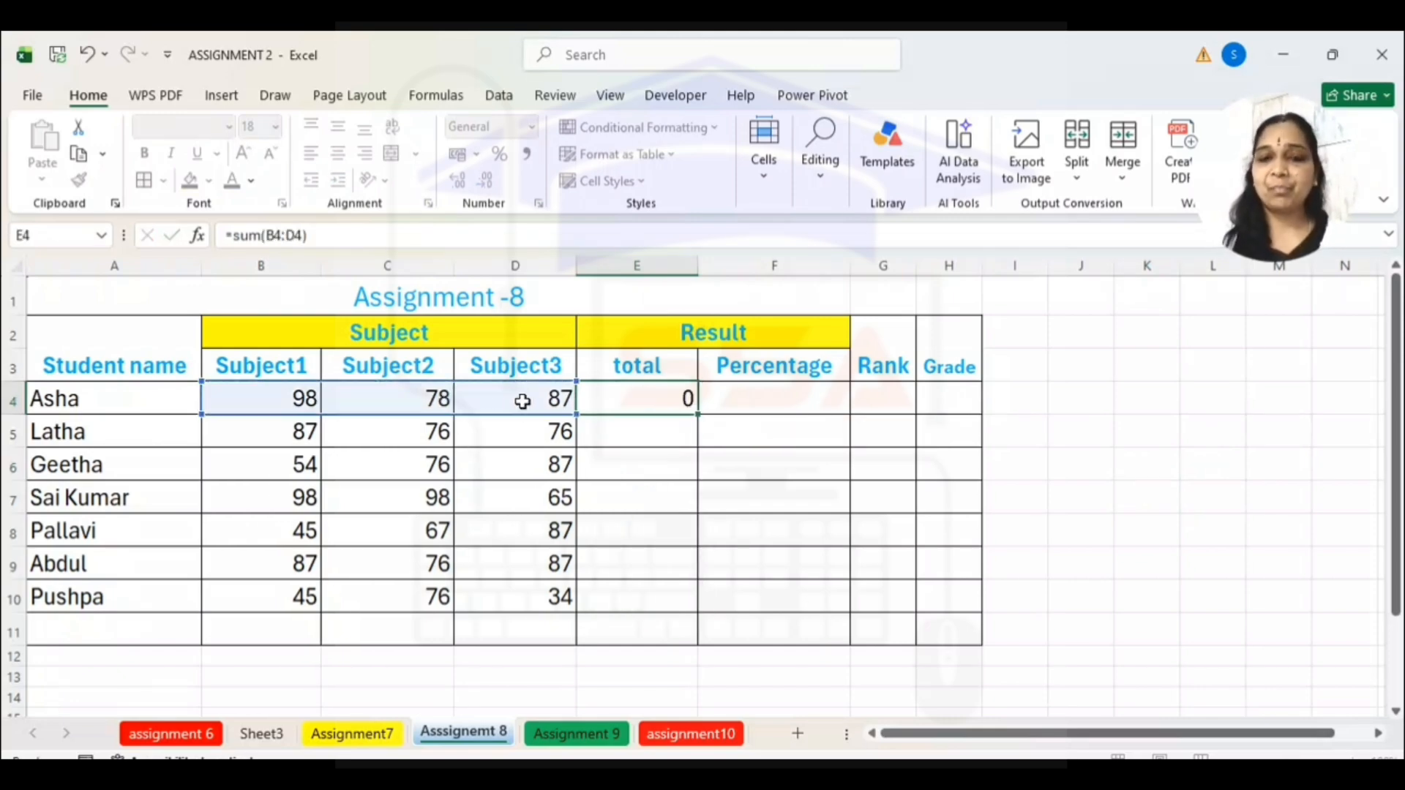
left_click(644, 399)
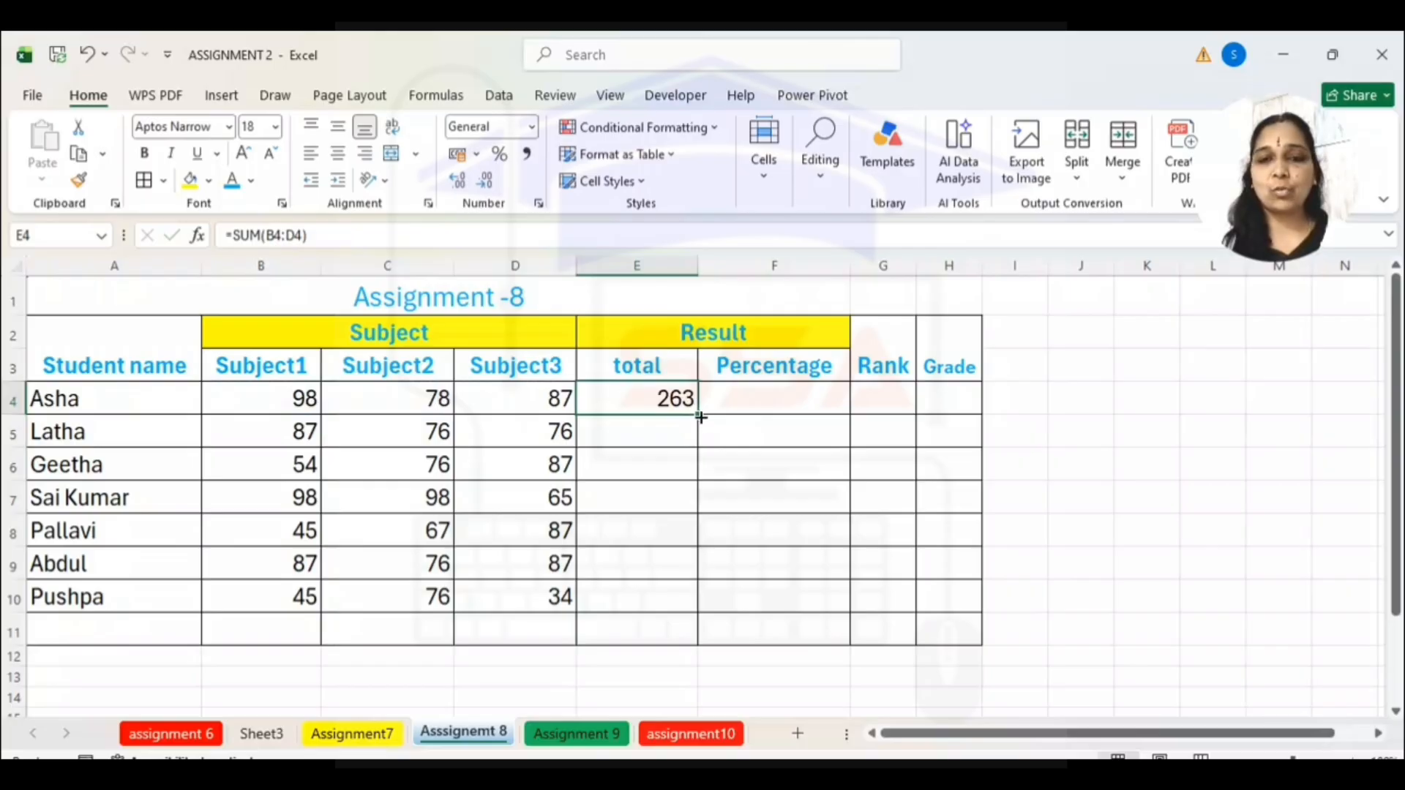
left_click_drag(699, 415, 693, 605)
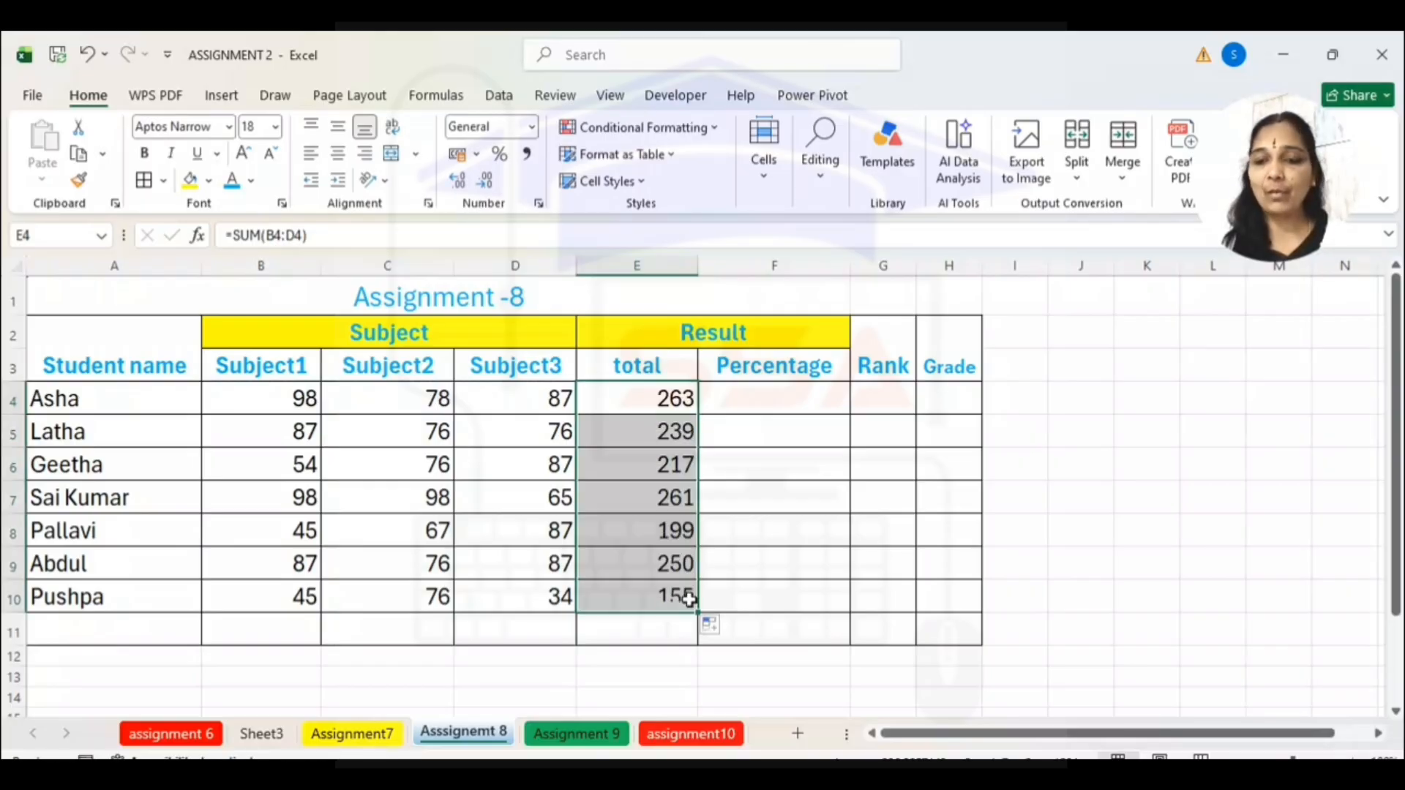
Enter =AVERAGE(B4:D4) in F4 for the first student's percentage and fill it down through F10
double_click(753, 397)
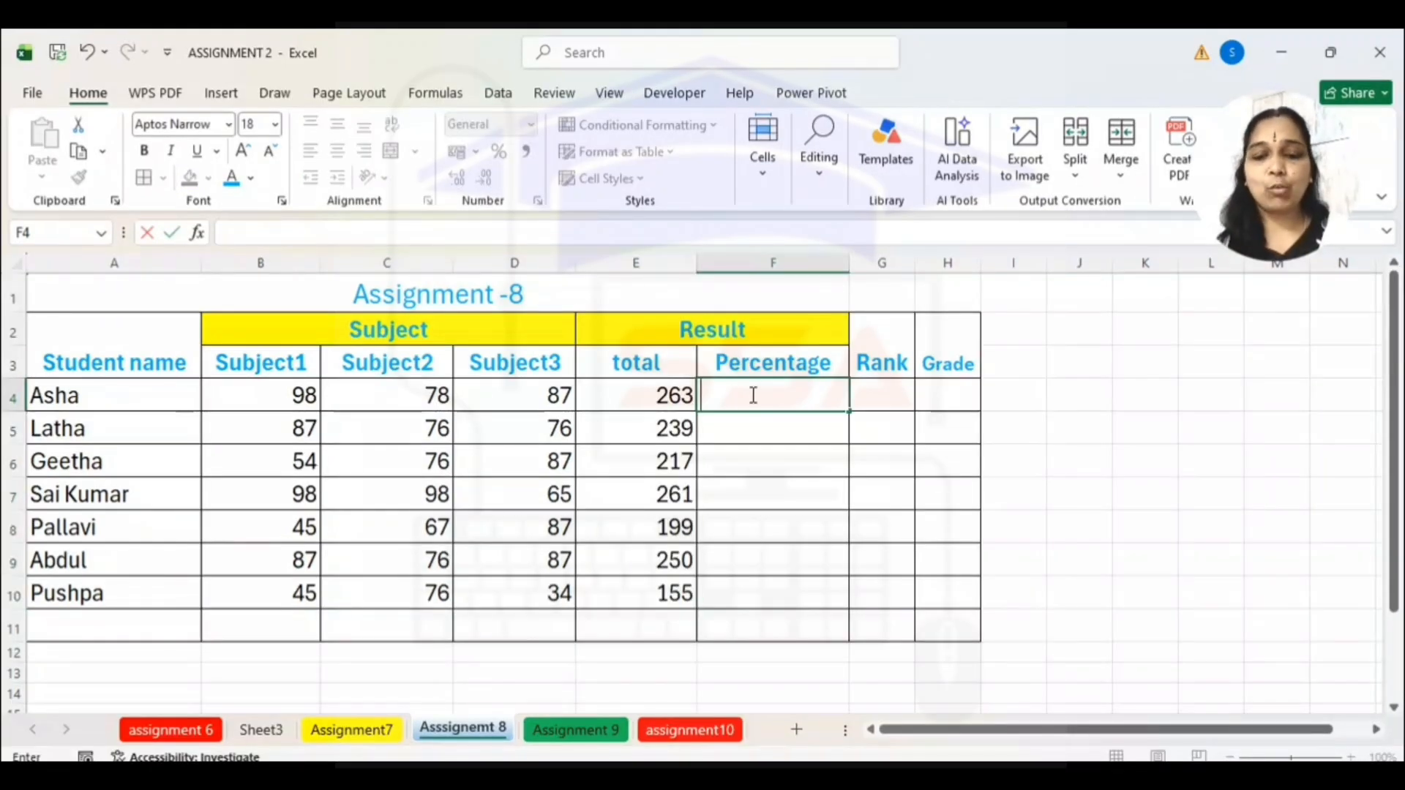
type("=")
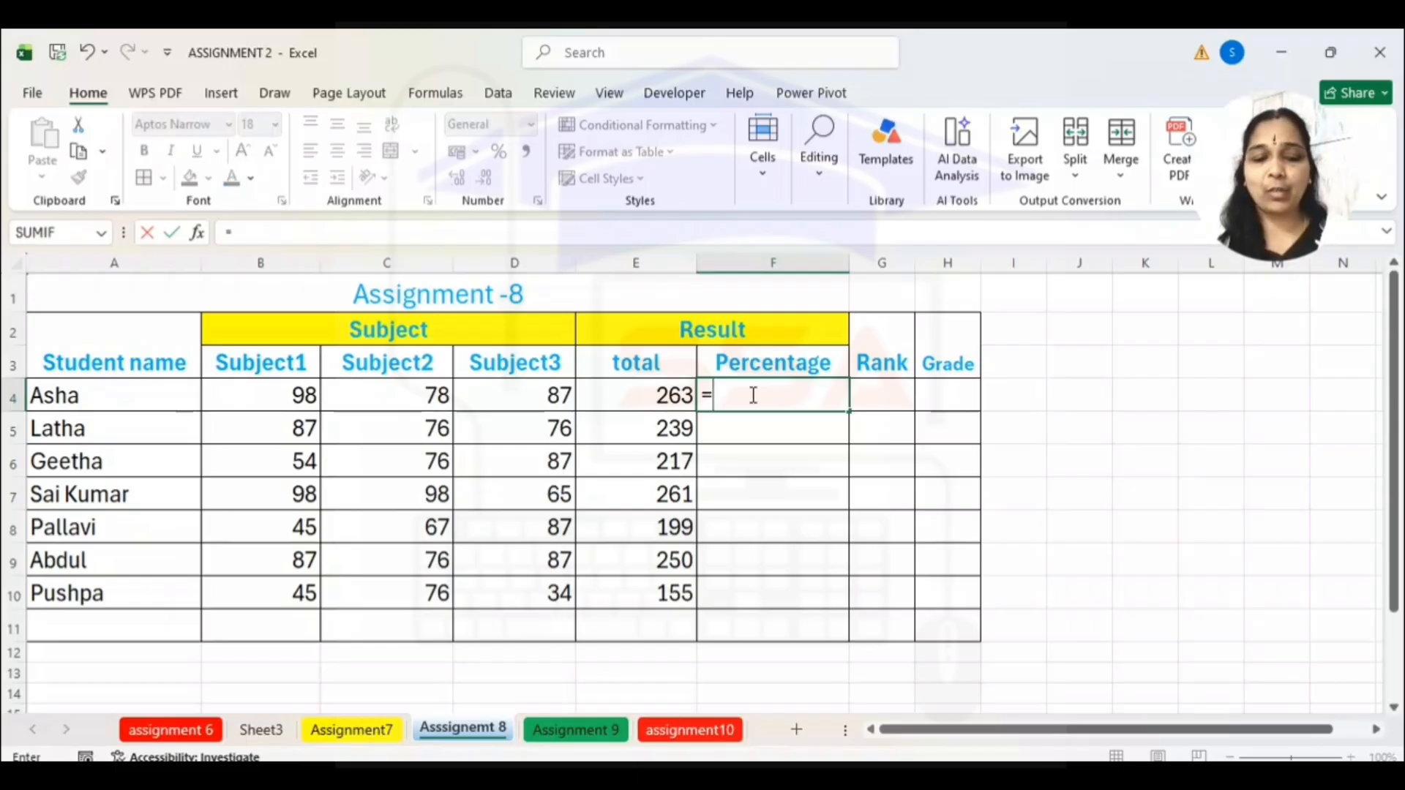
type("average(")
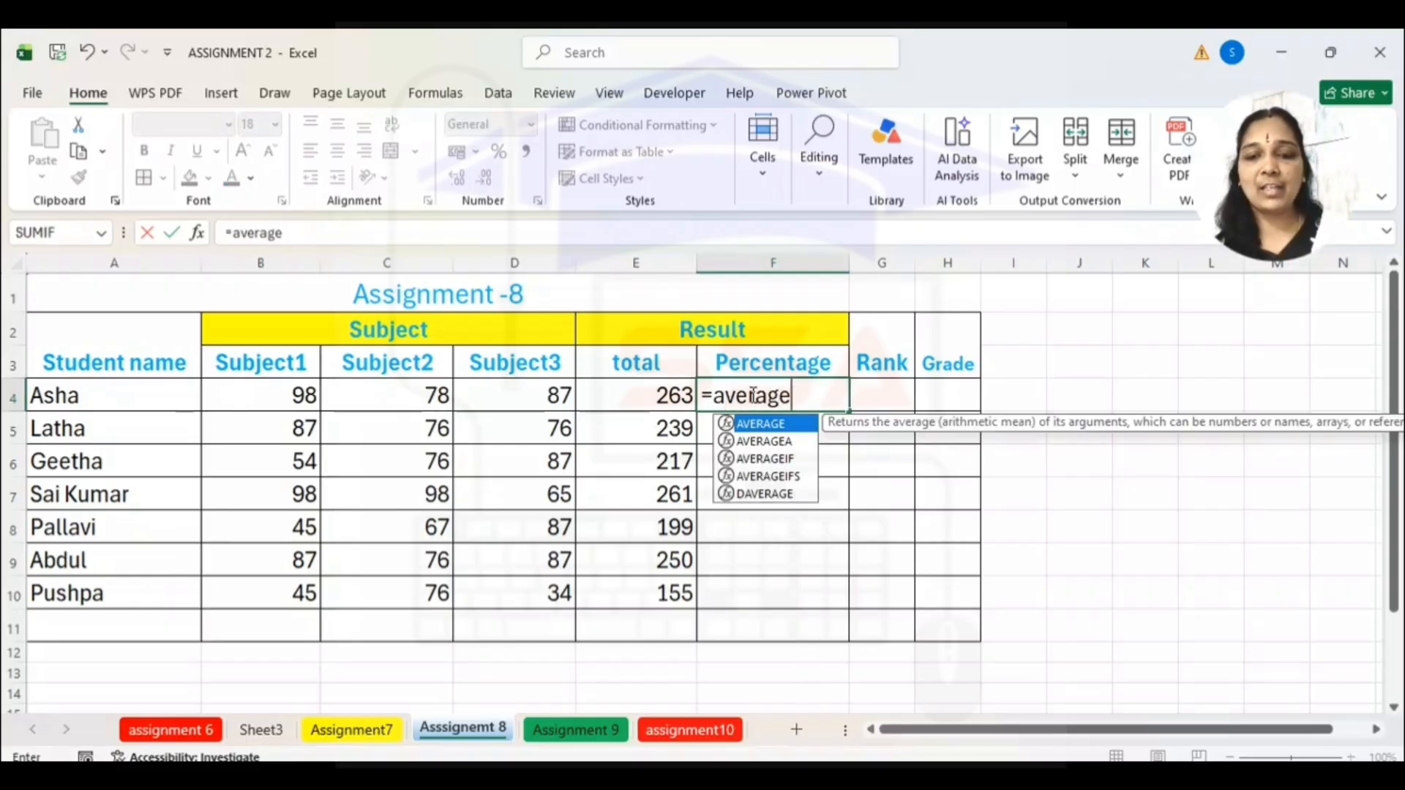
left_click(280, 396)
key("F8")
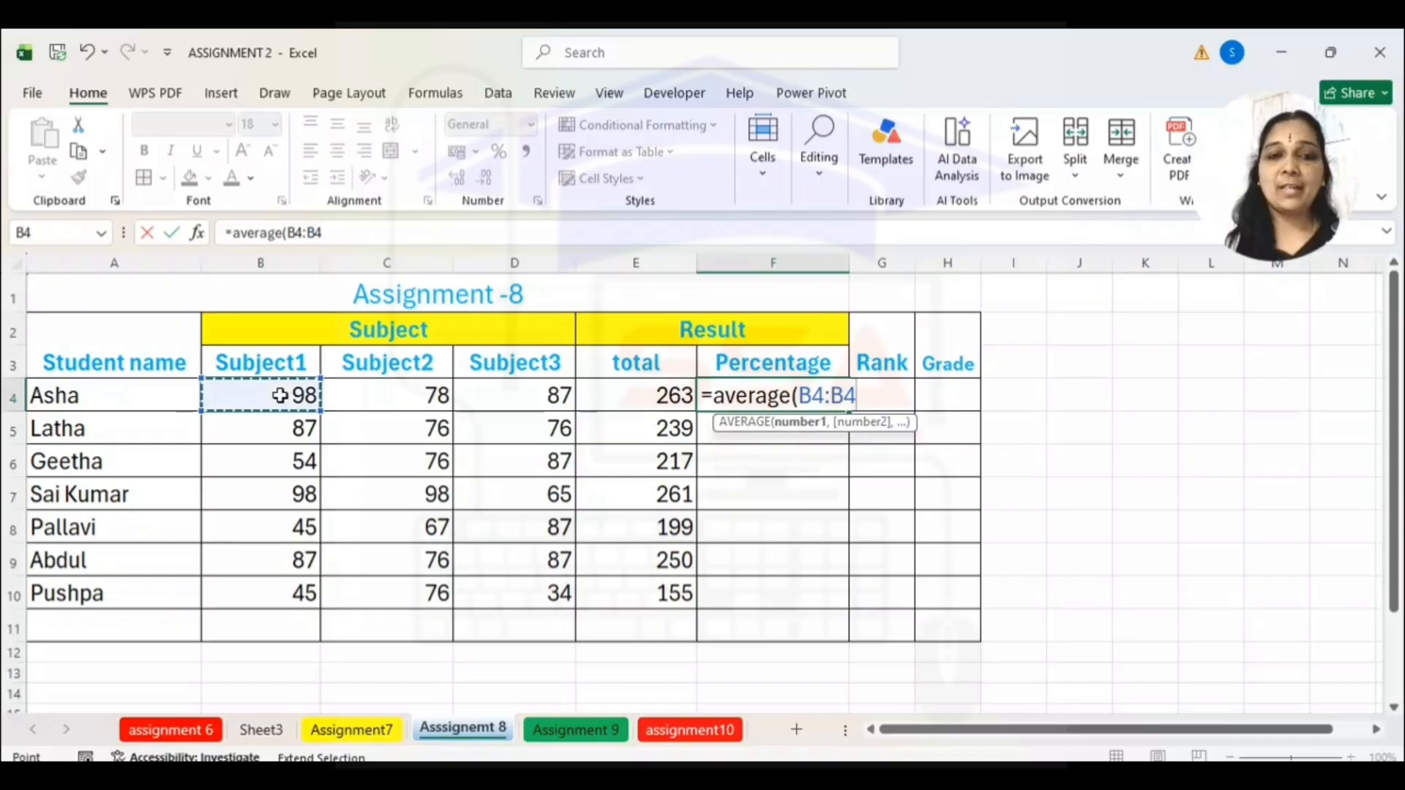
left_click(558, 396)
type(")")
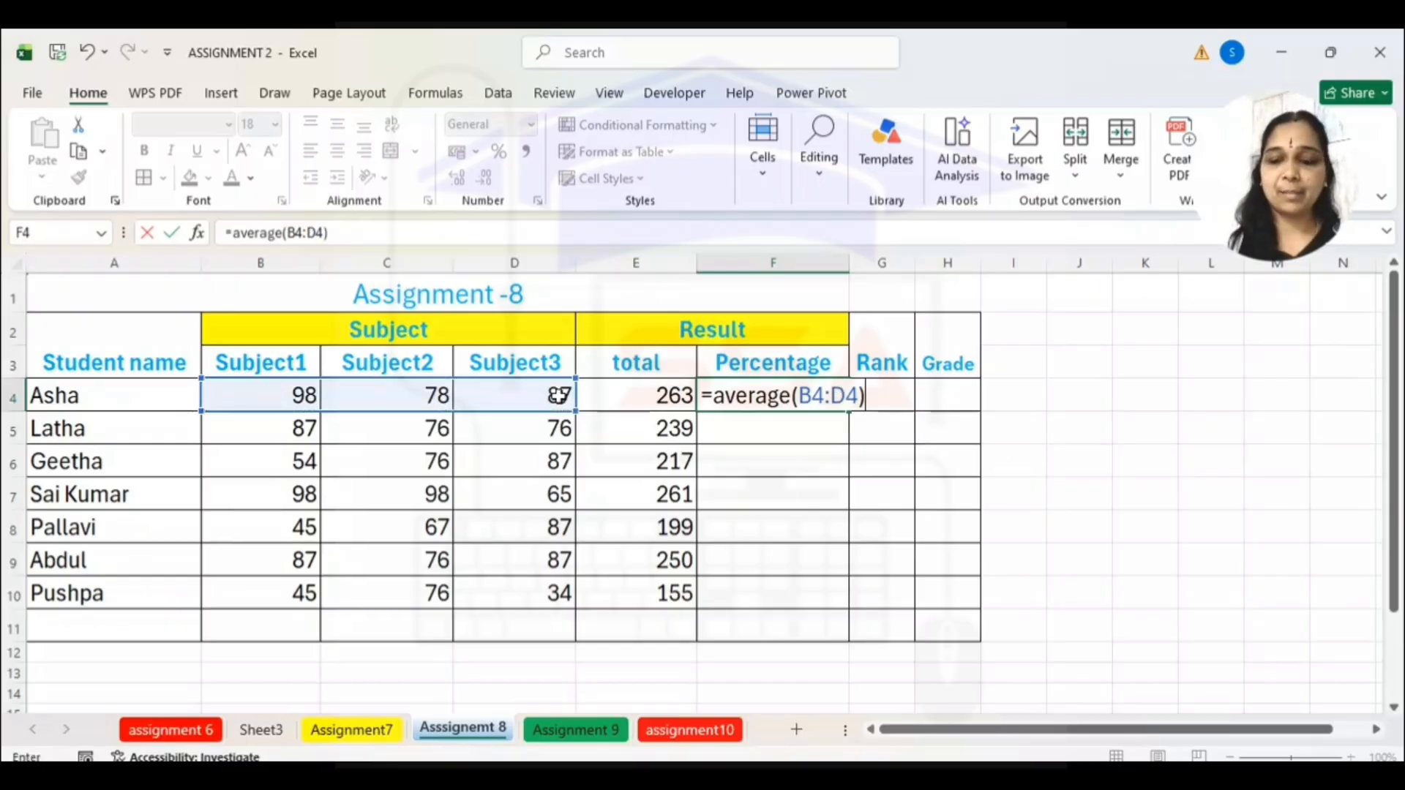
key("Return")
left_click(765, 386)
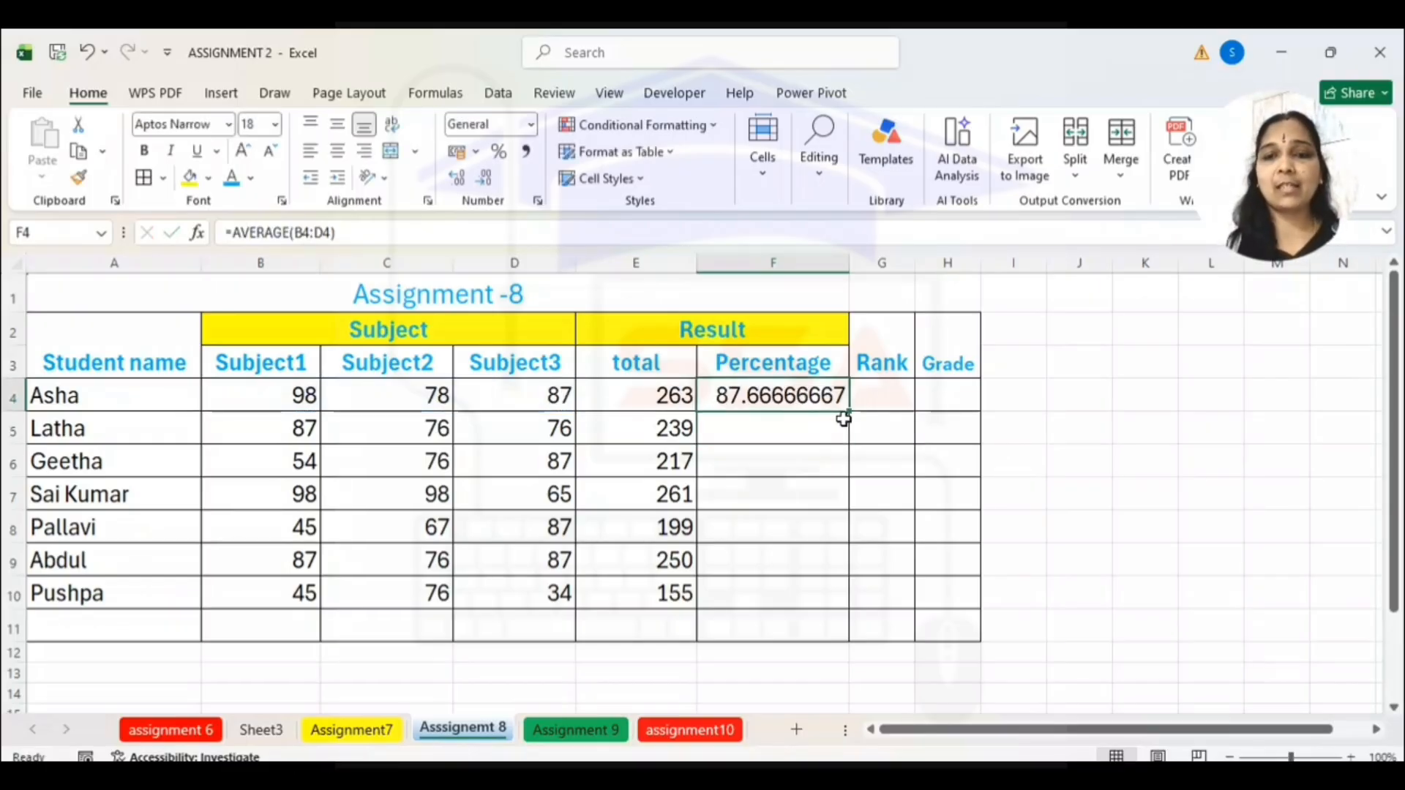
left_click_drag(849, 411, 851, 595)
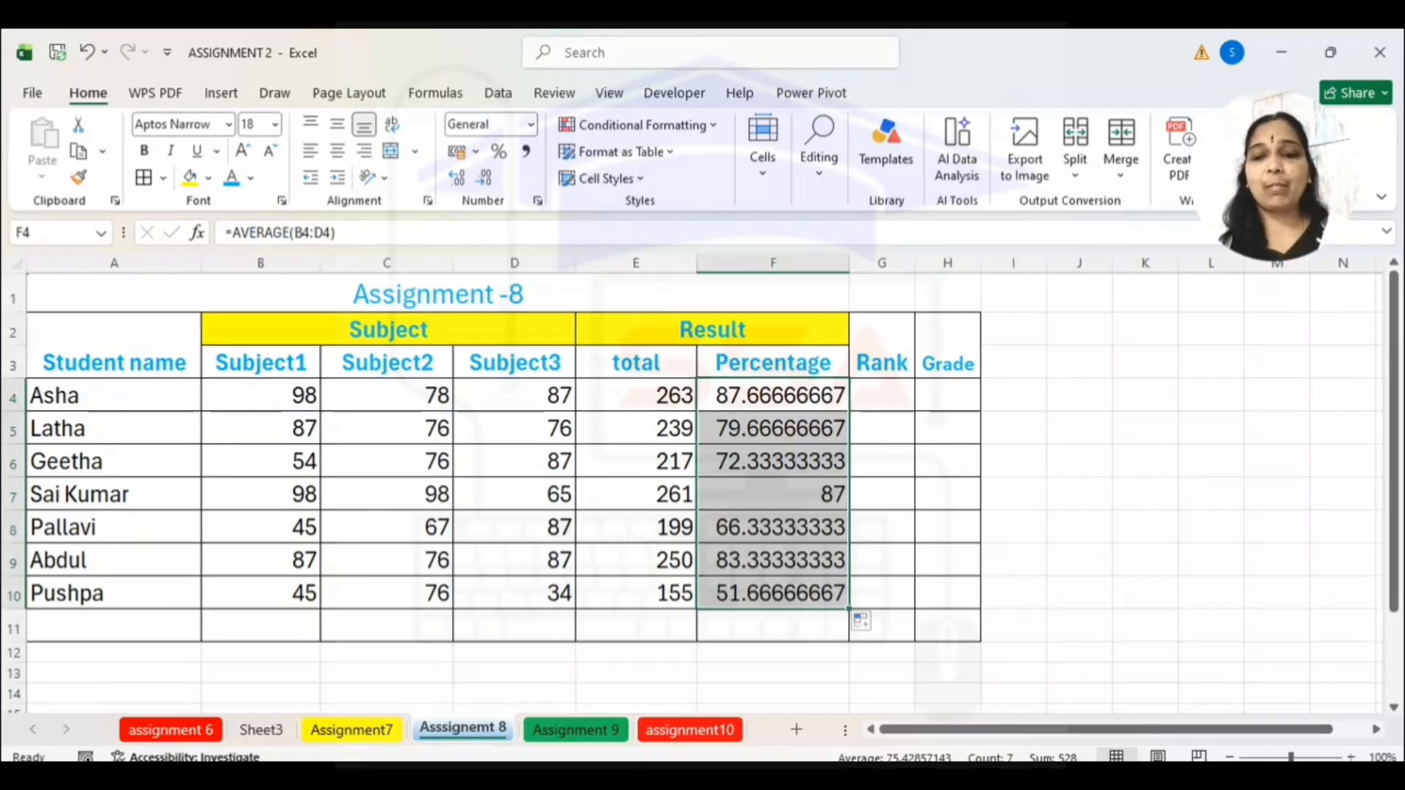
Switch to Notepad and view the Assignment 8 questions enlarged to 130% zoom
left_click(913, 776)
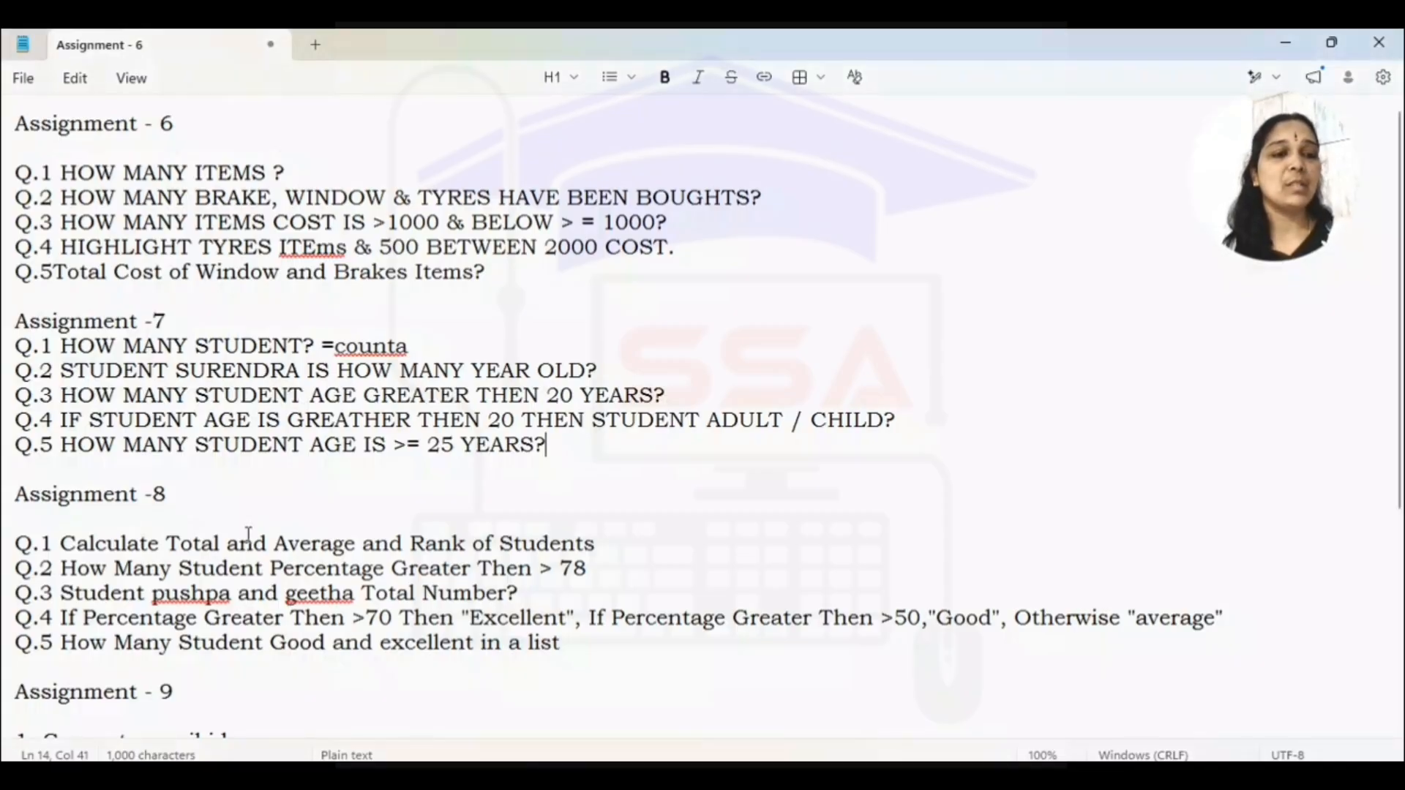
scroll(249, 535, "down", 2)
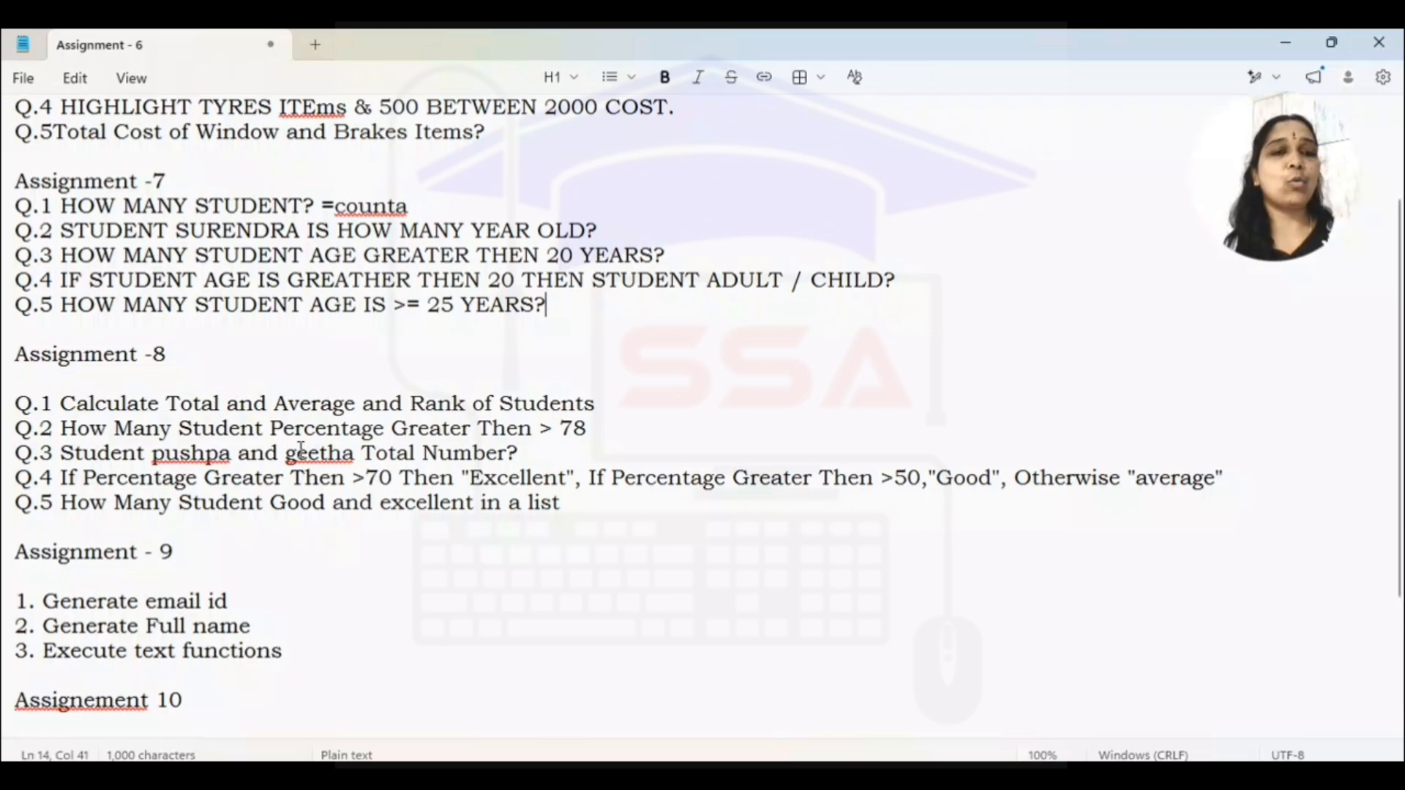
scroll(300, 450, "up", 3)
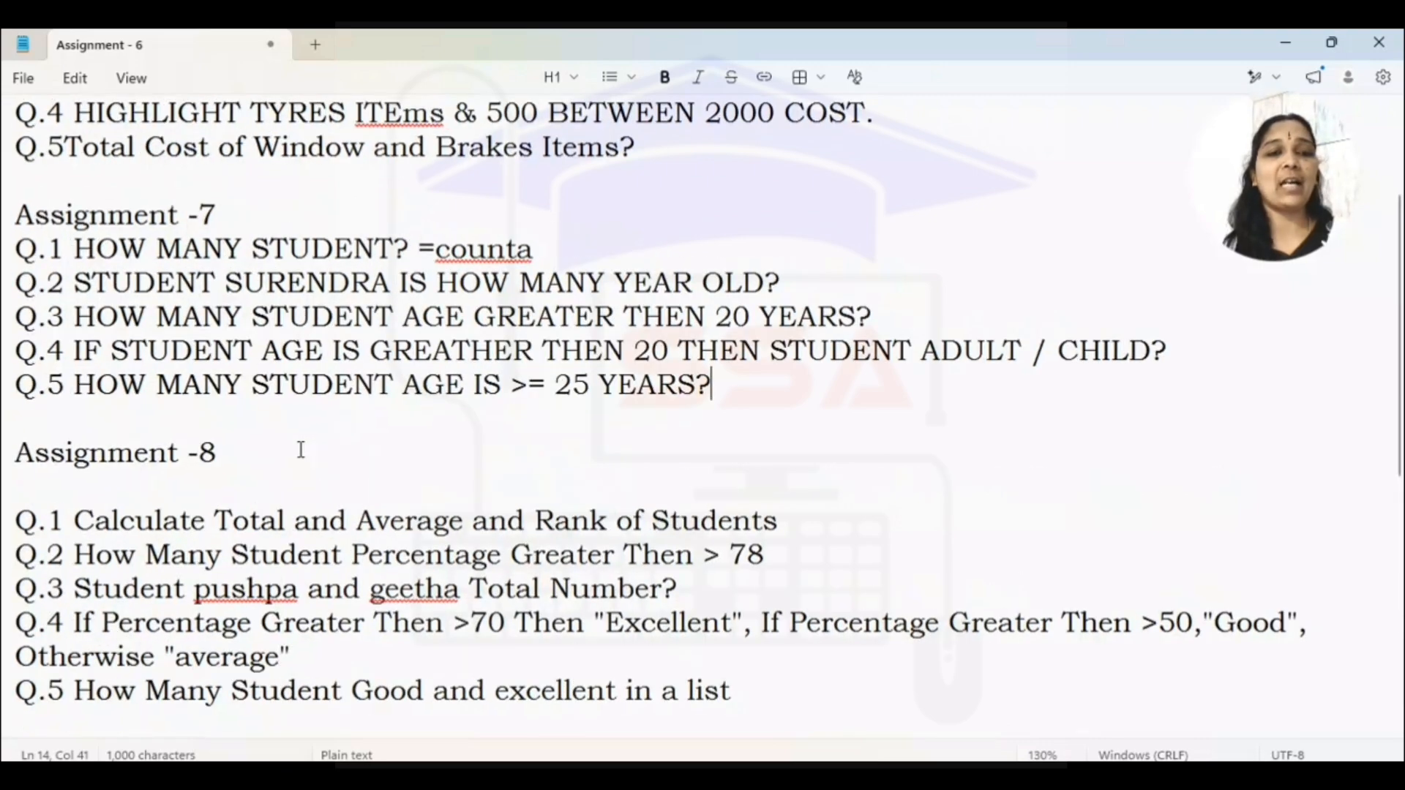
Return from the Notepad questions to Excel and enter =COUNTIF(F4:F10,">75") in K5 to count students by percentage
left_click(807, 528)
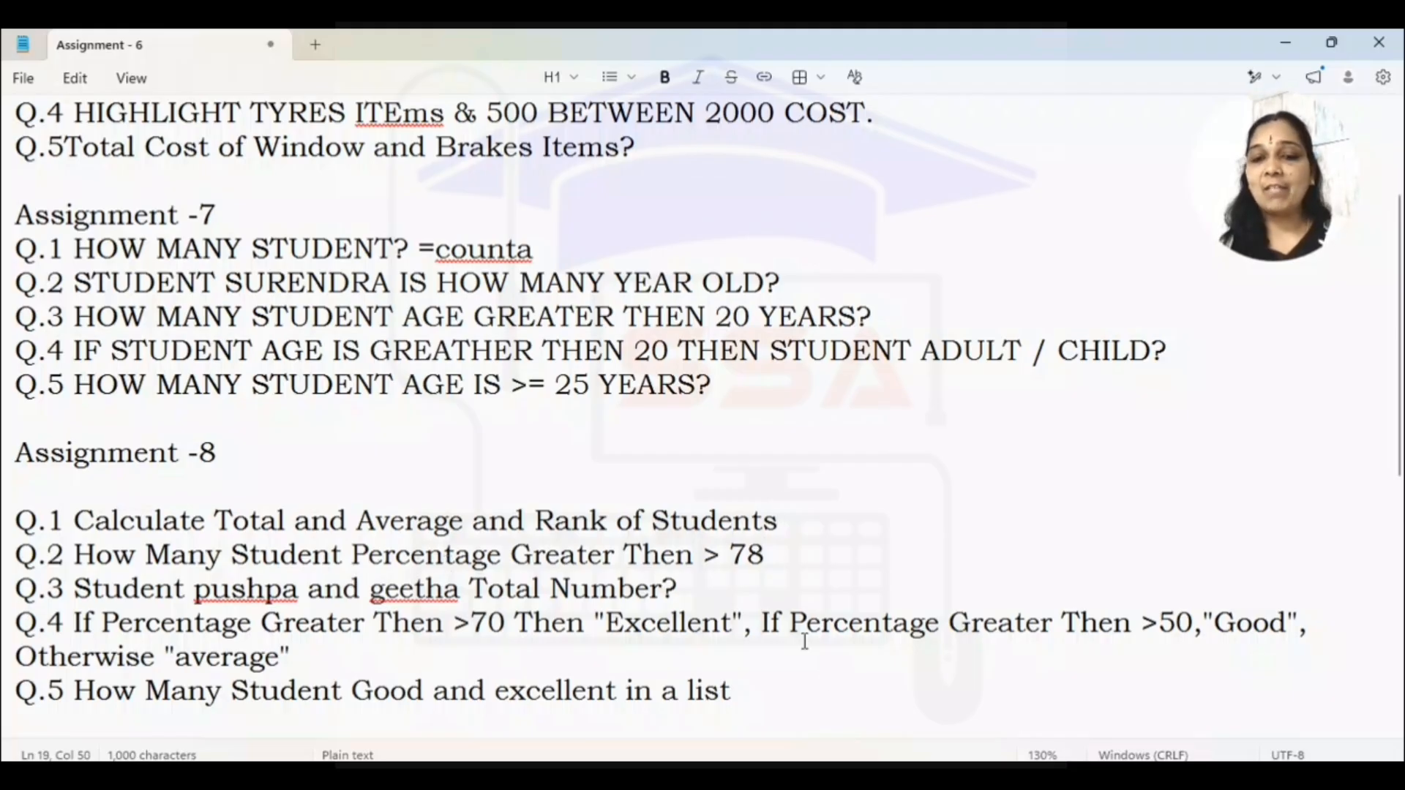
left_click(868, 777)
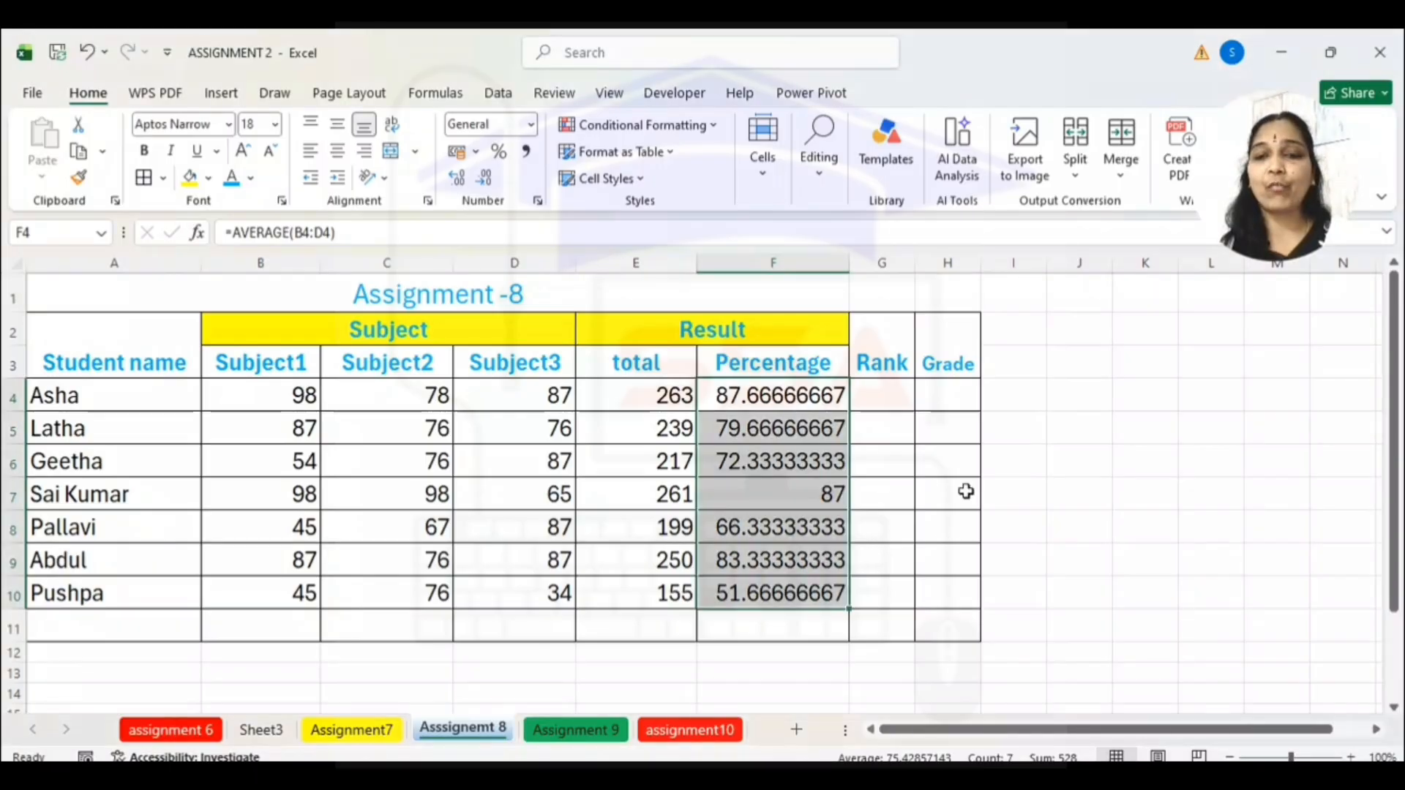
left_click(1120, 432)
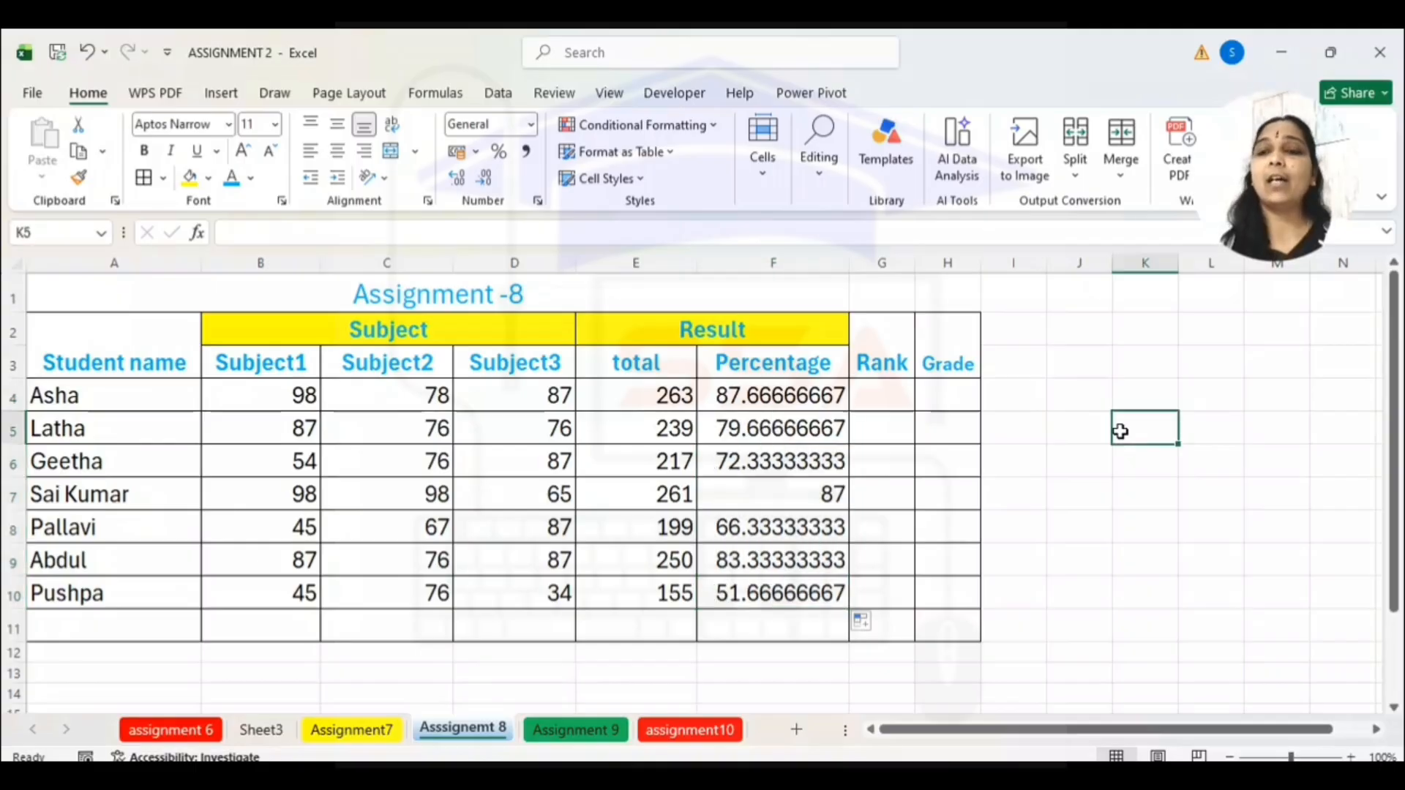
type("=")
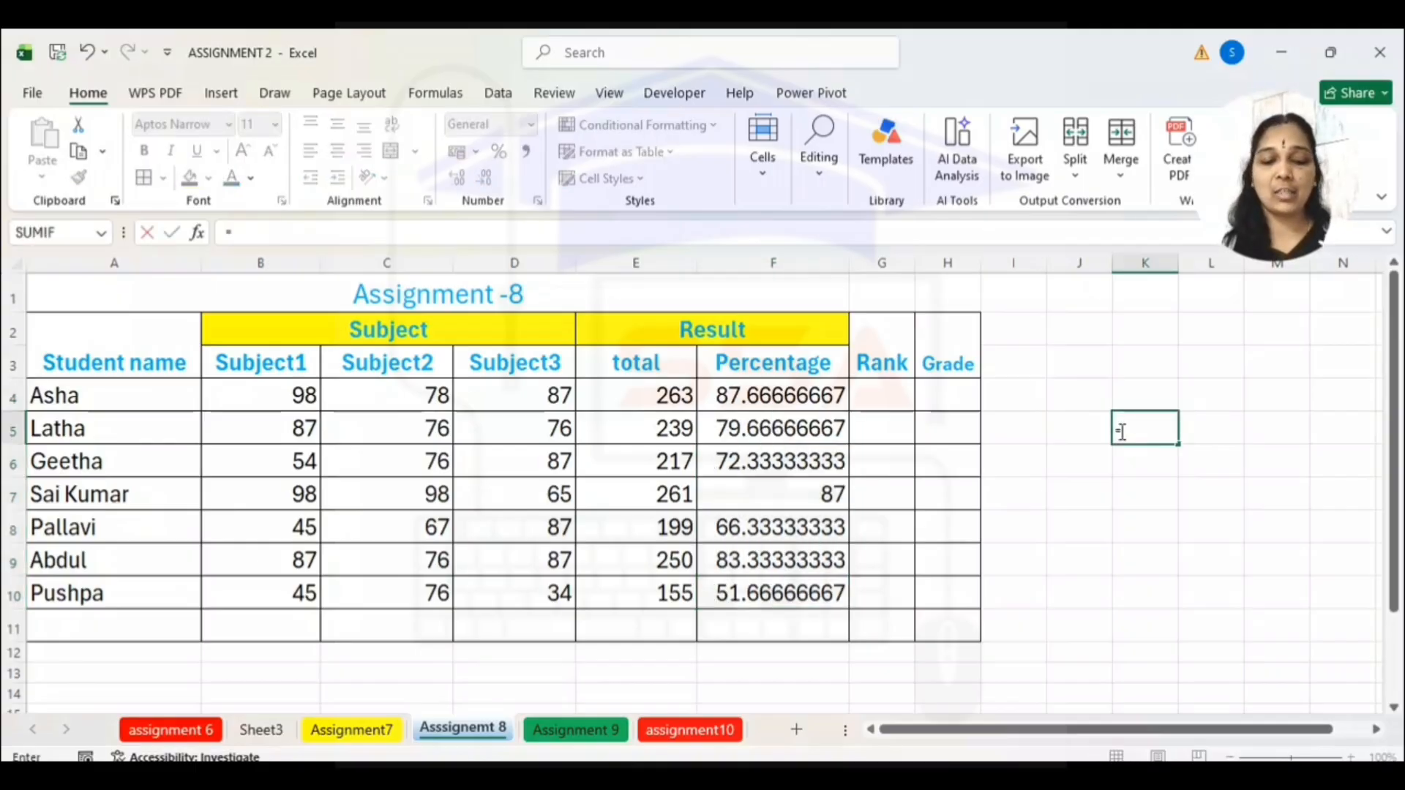
type("countif(")
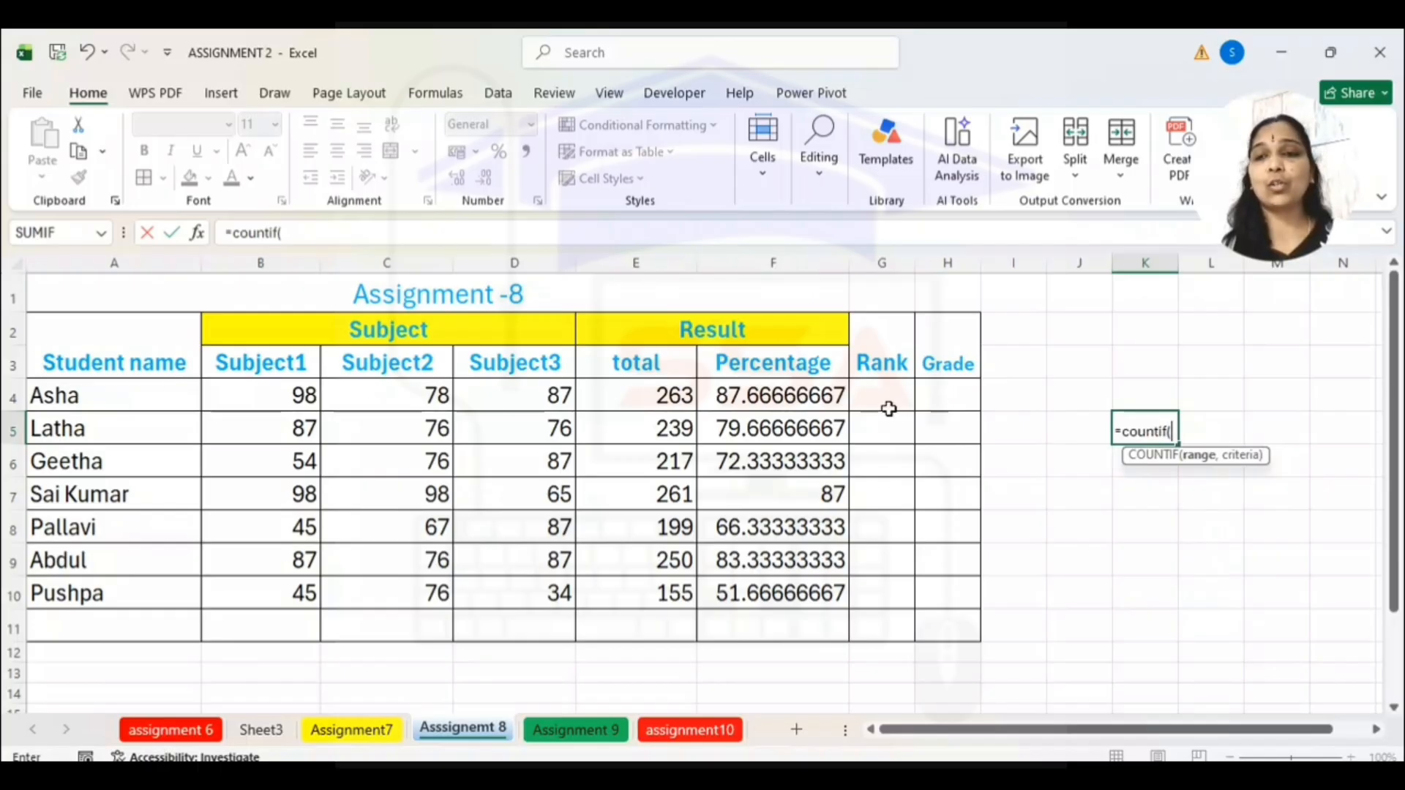
left_click(774, 396)
left_click_drag(774, 396, 810, 585)
type(",\"")
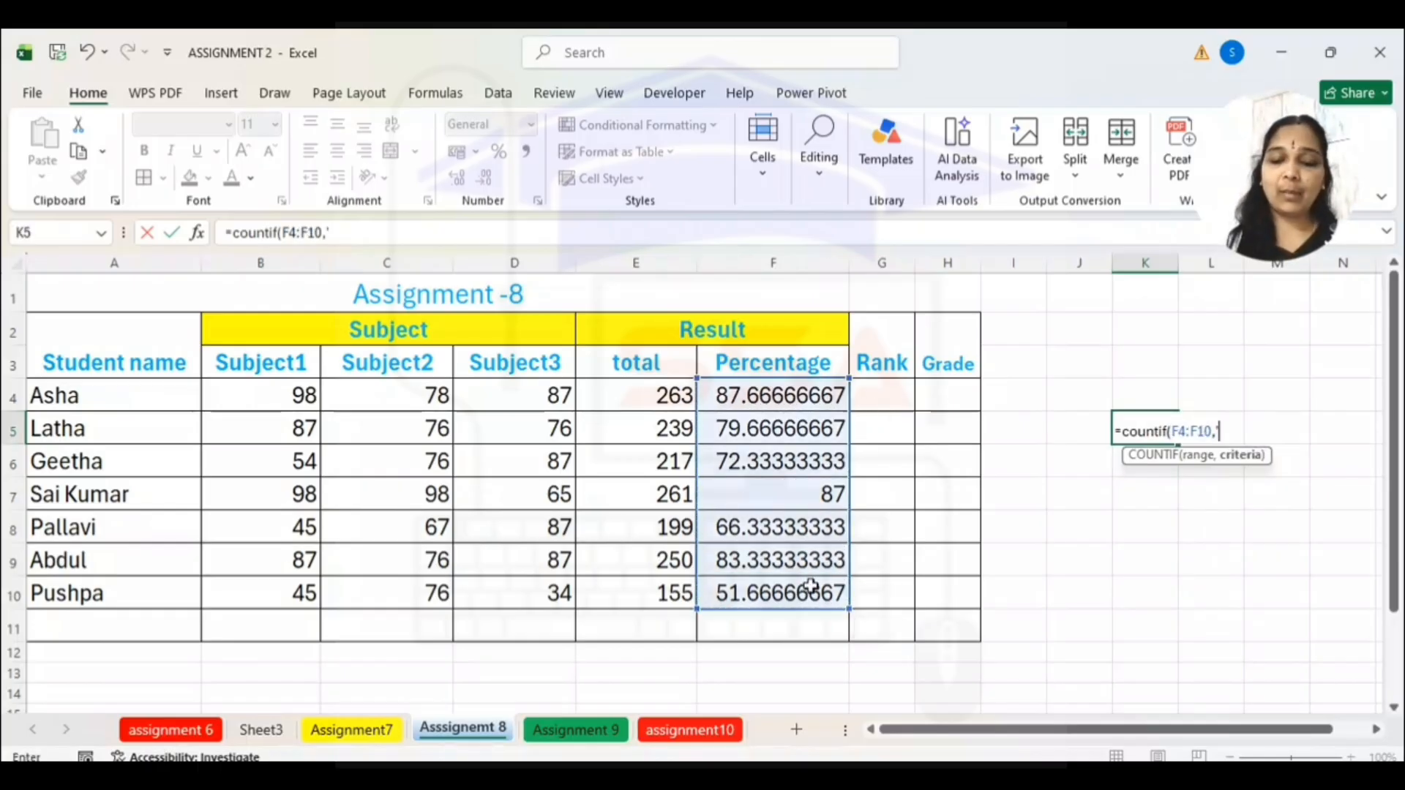
type(">75")
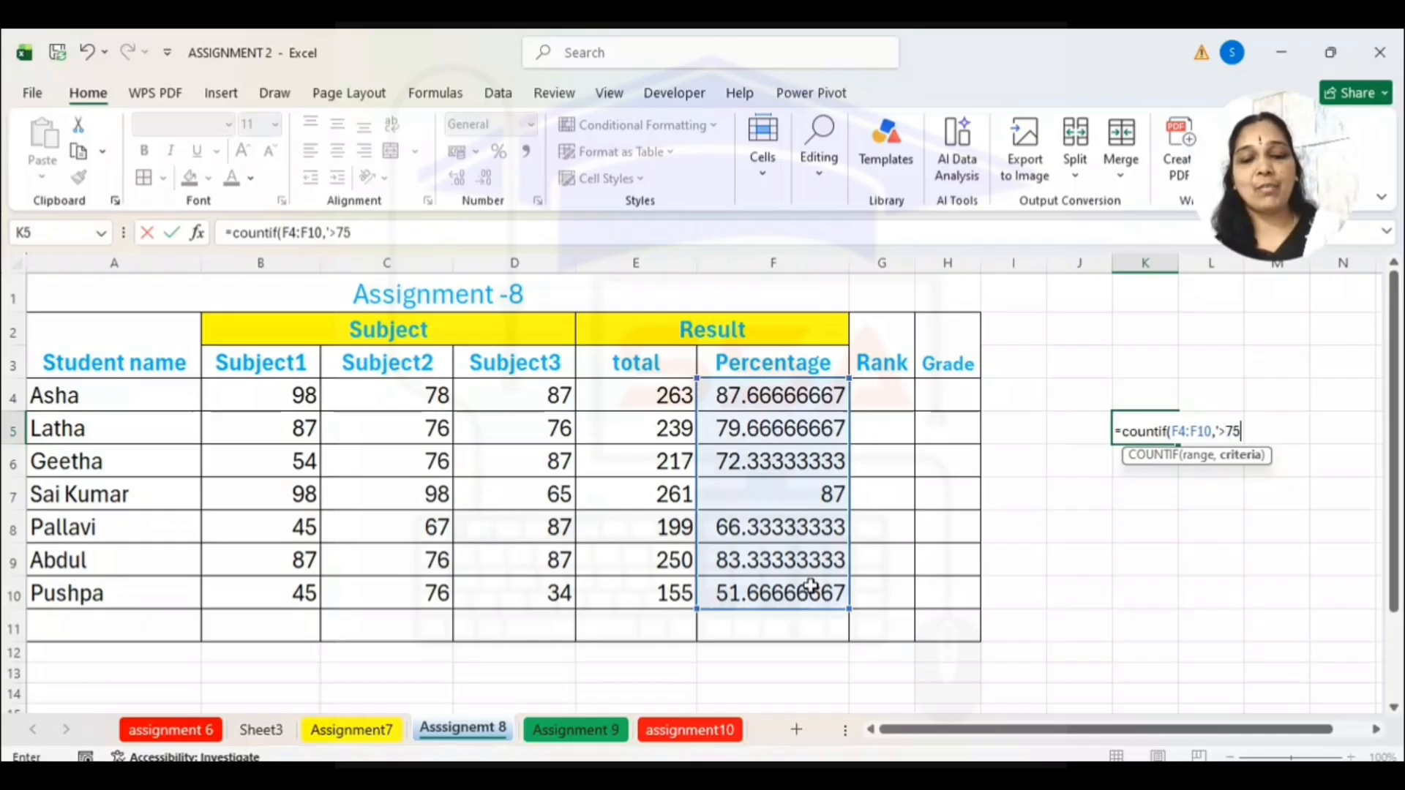
key("BackSpace")
key("BackSpace")
key("BackSpace")
key("BackSpace")
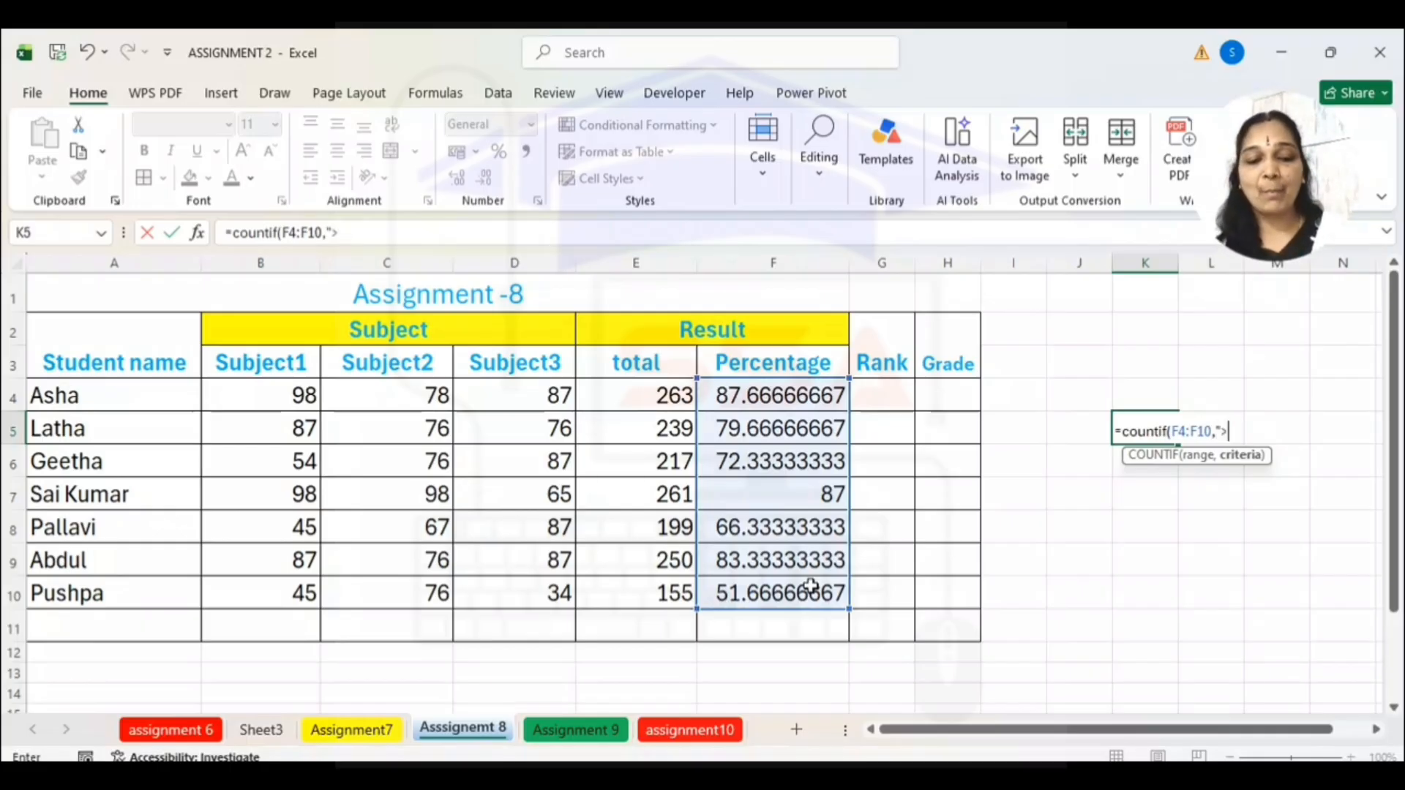
type("\">75\"")
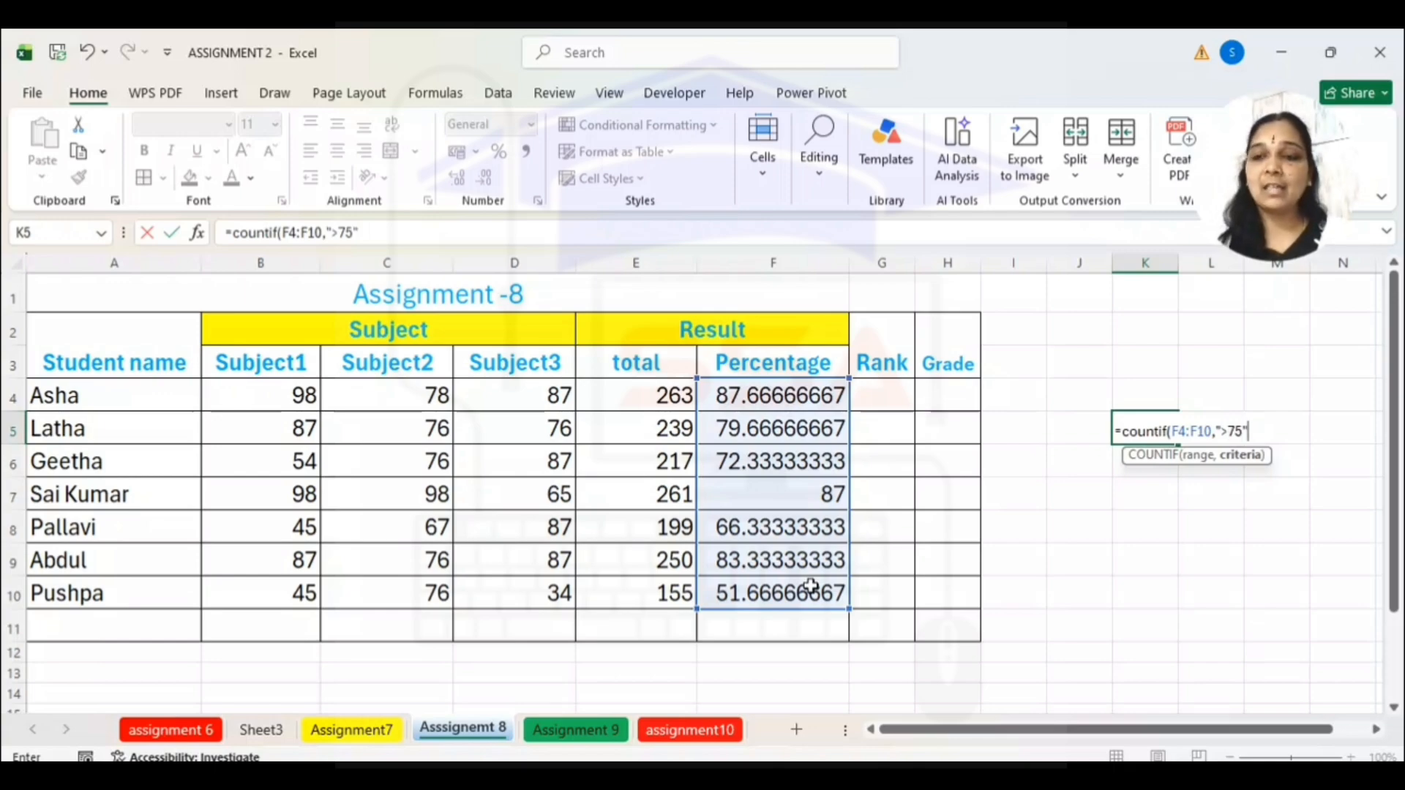
type(")")
key("Return")
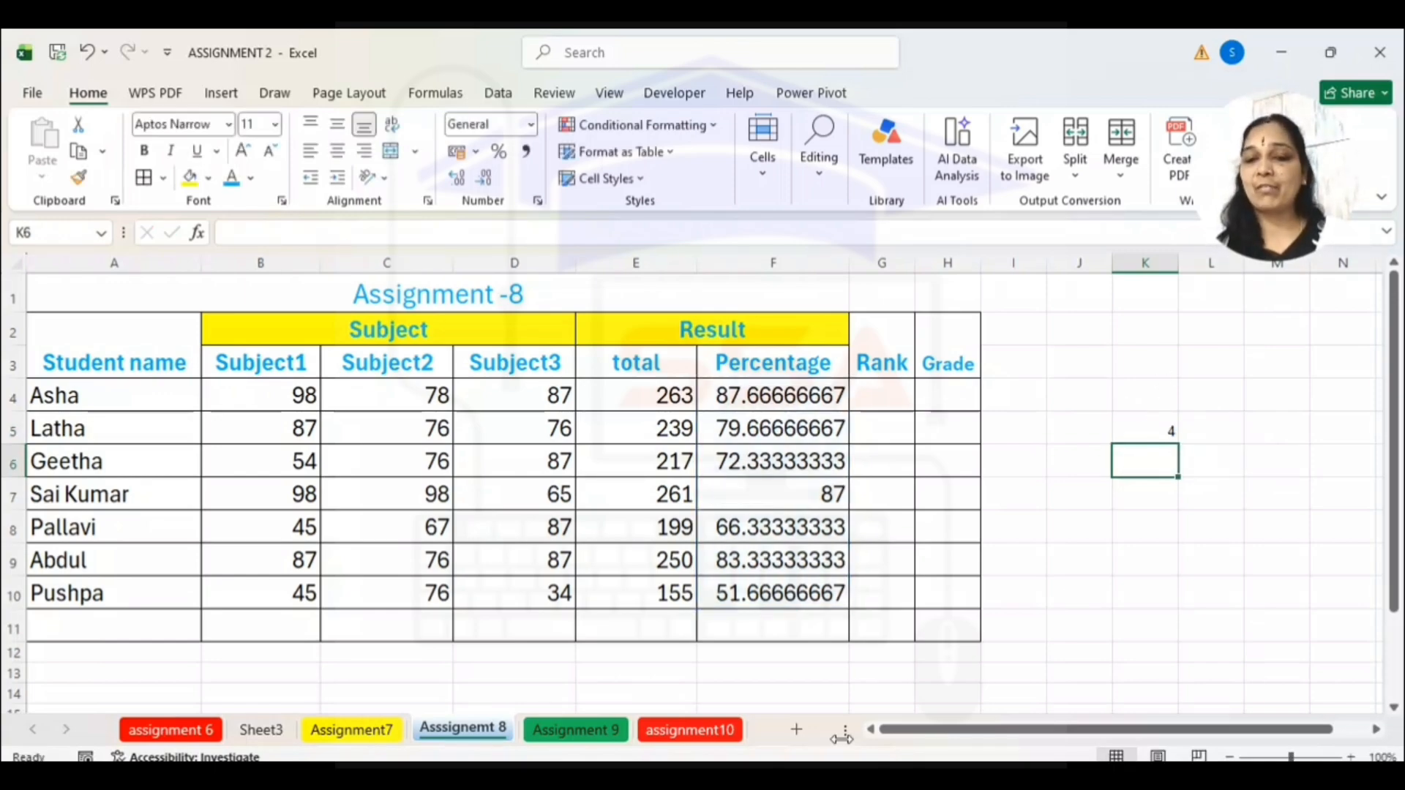
Switch to Notepad to read Assignment 8's question 3, then return to Excel and look over the worksheet
left_click(912, 777)
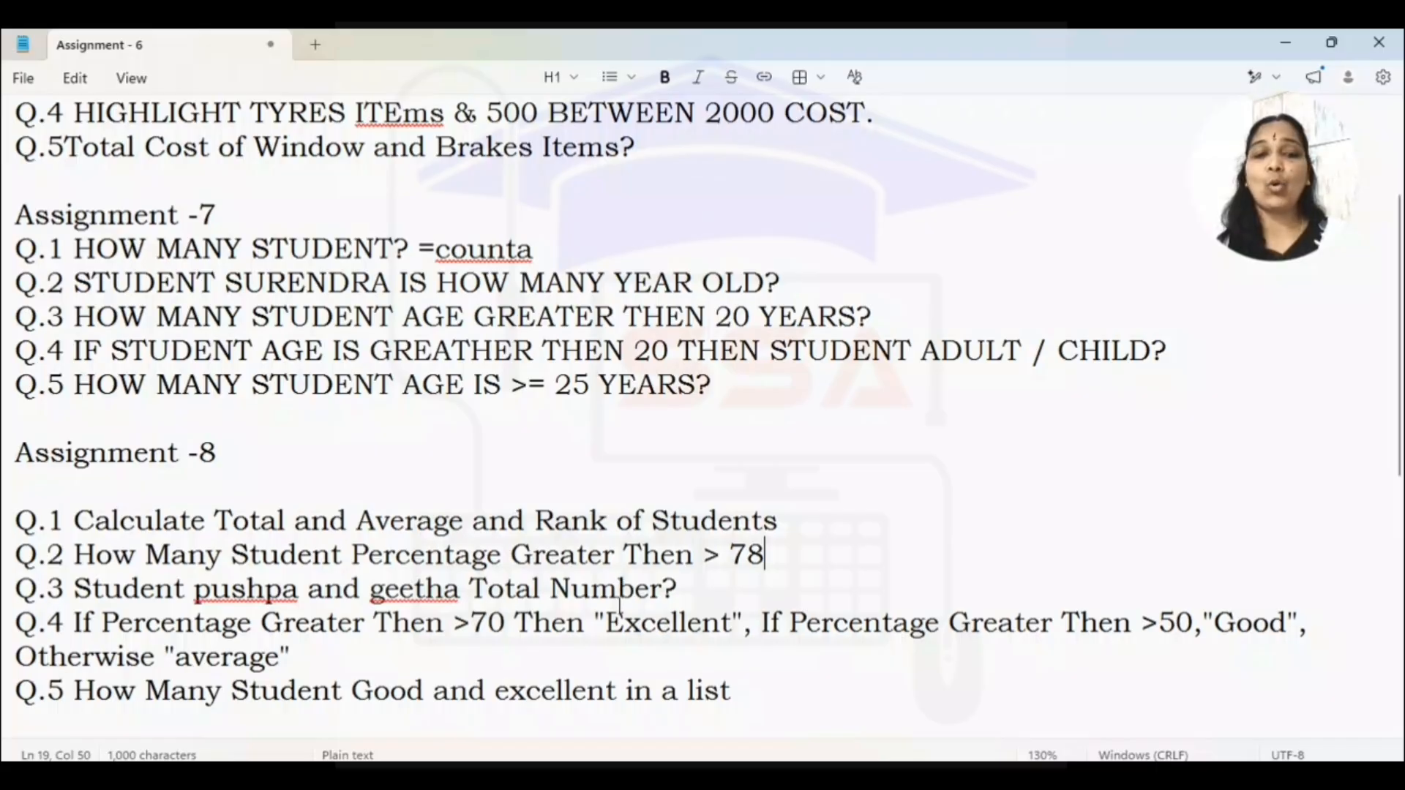
left_click(869, 775)
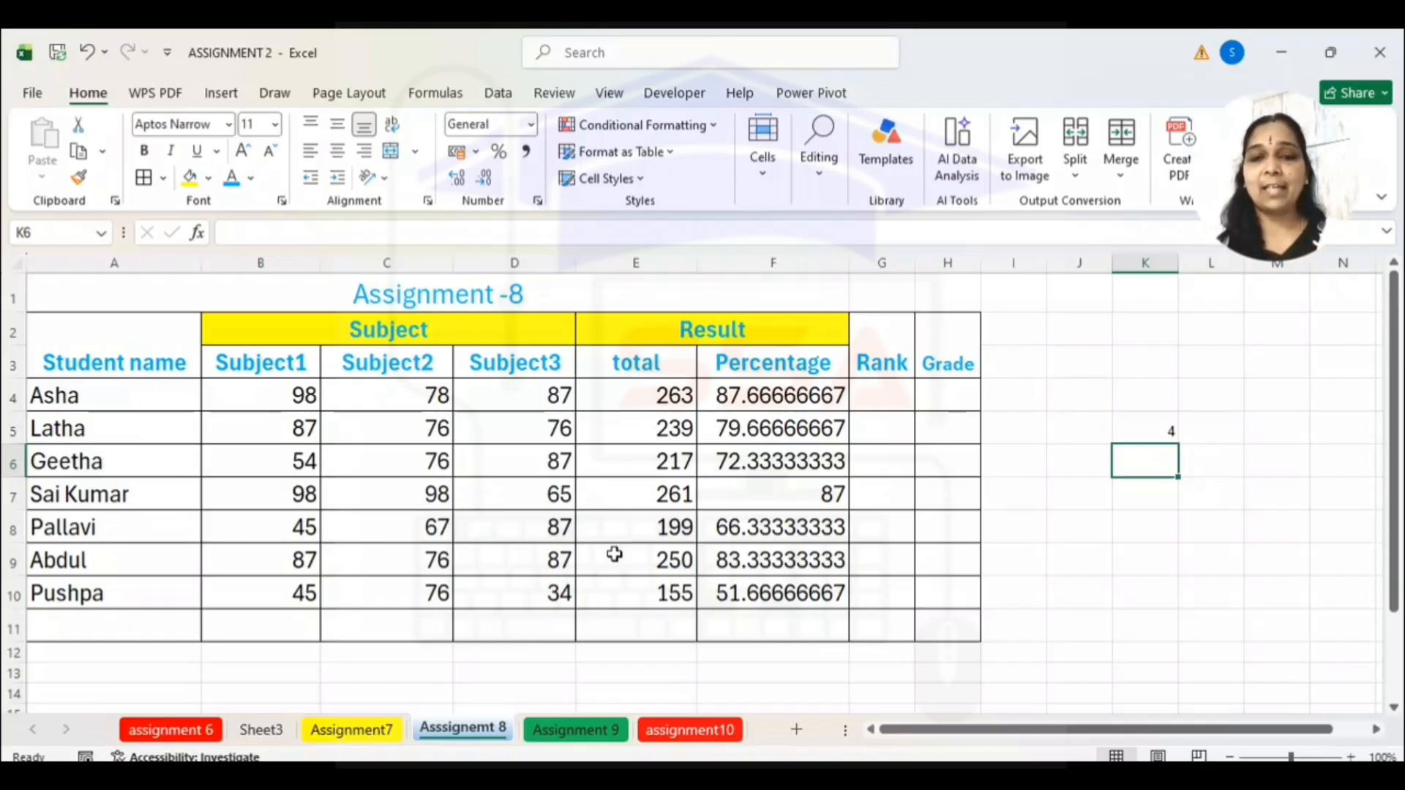
scroll(614, 555, "down", 5)
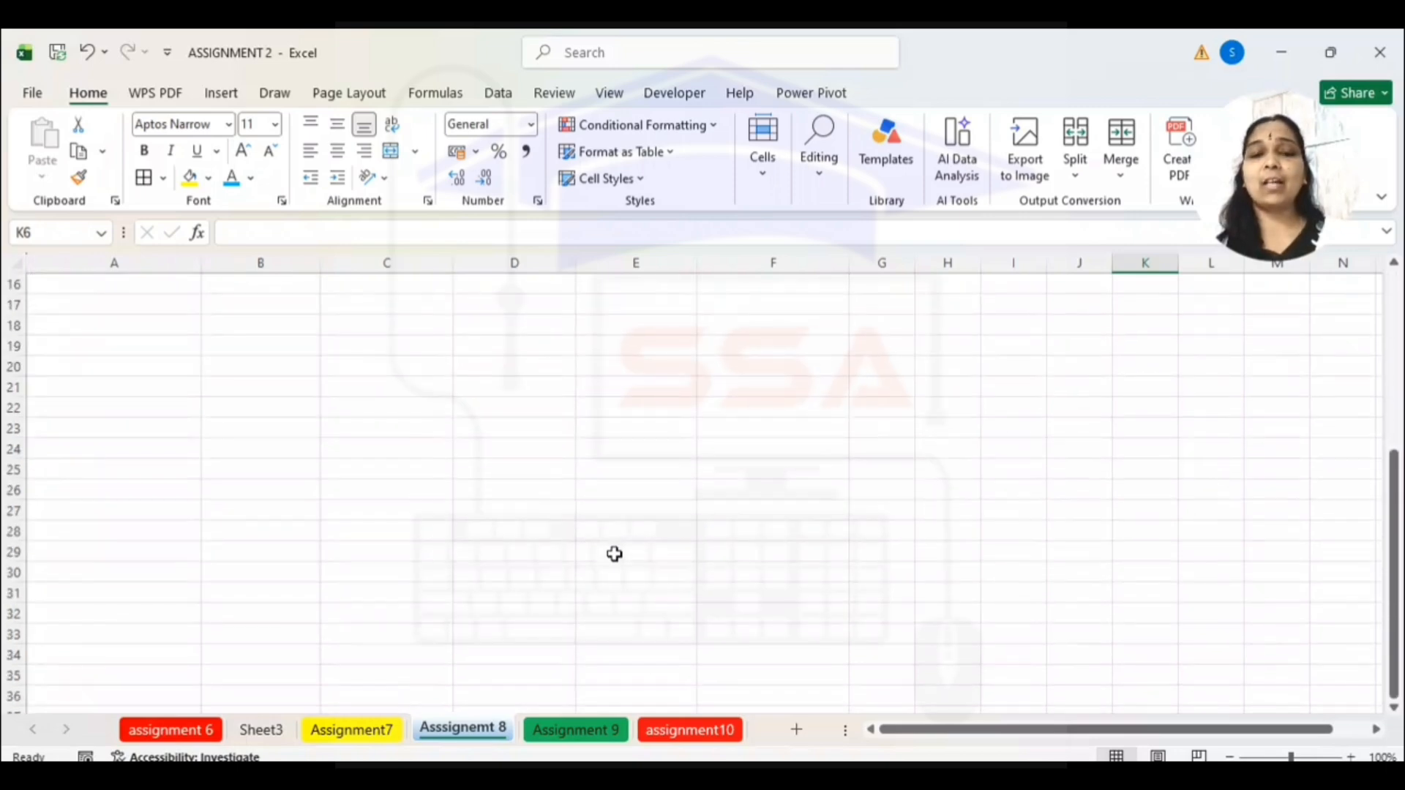
scroll(615, 554, "up", 5)
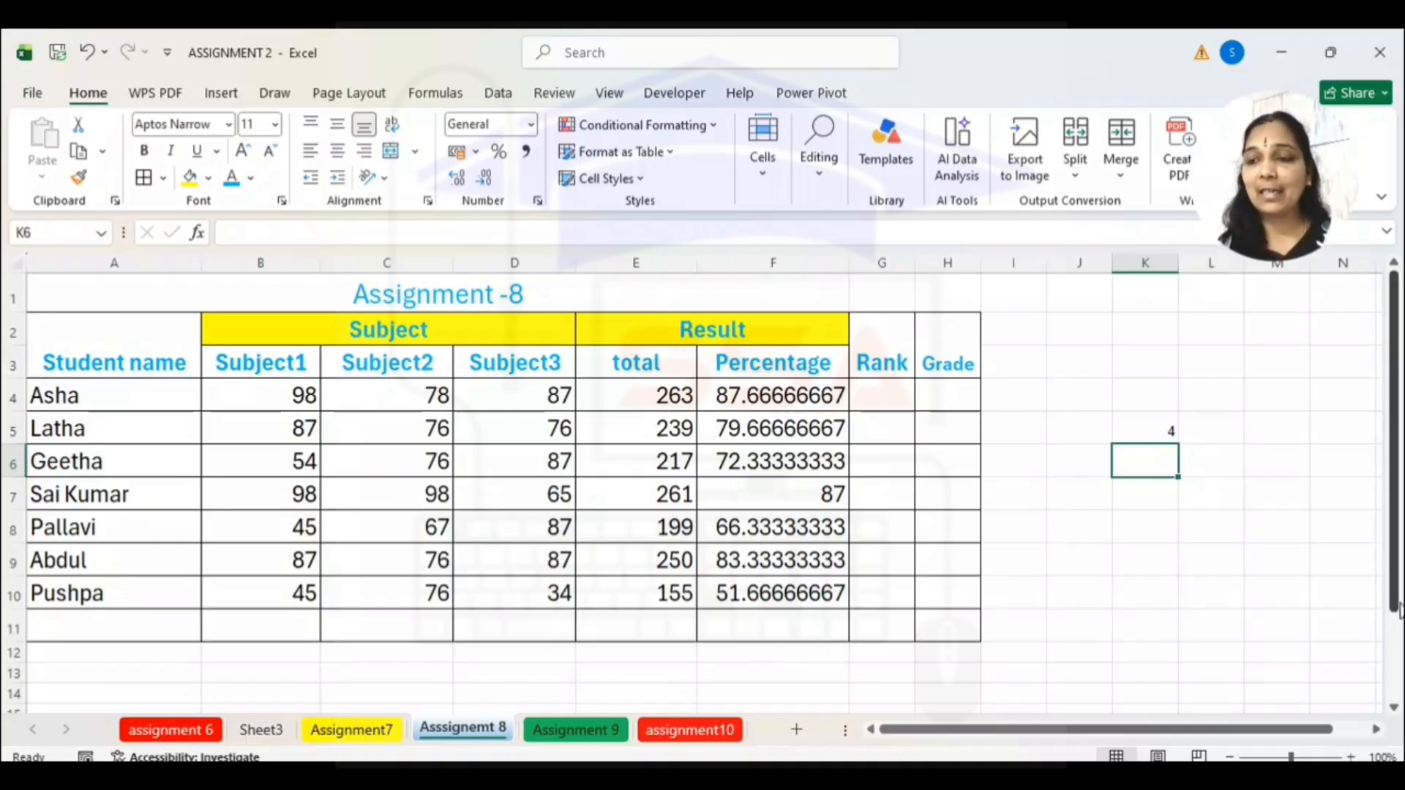
Begin a label starting with "Na" in D13, below the student table
left_click_drag(1398, 611, 1397, 676)
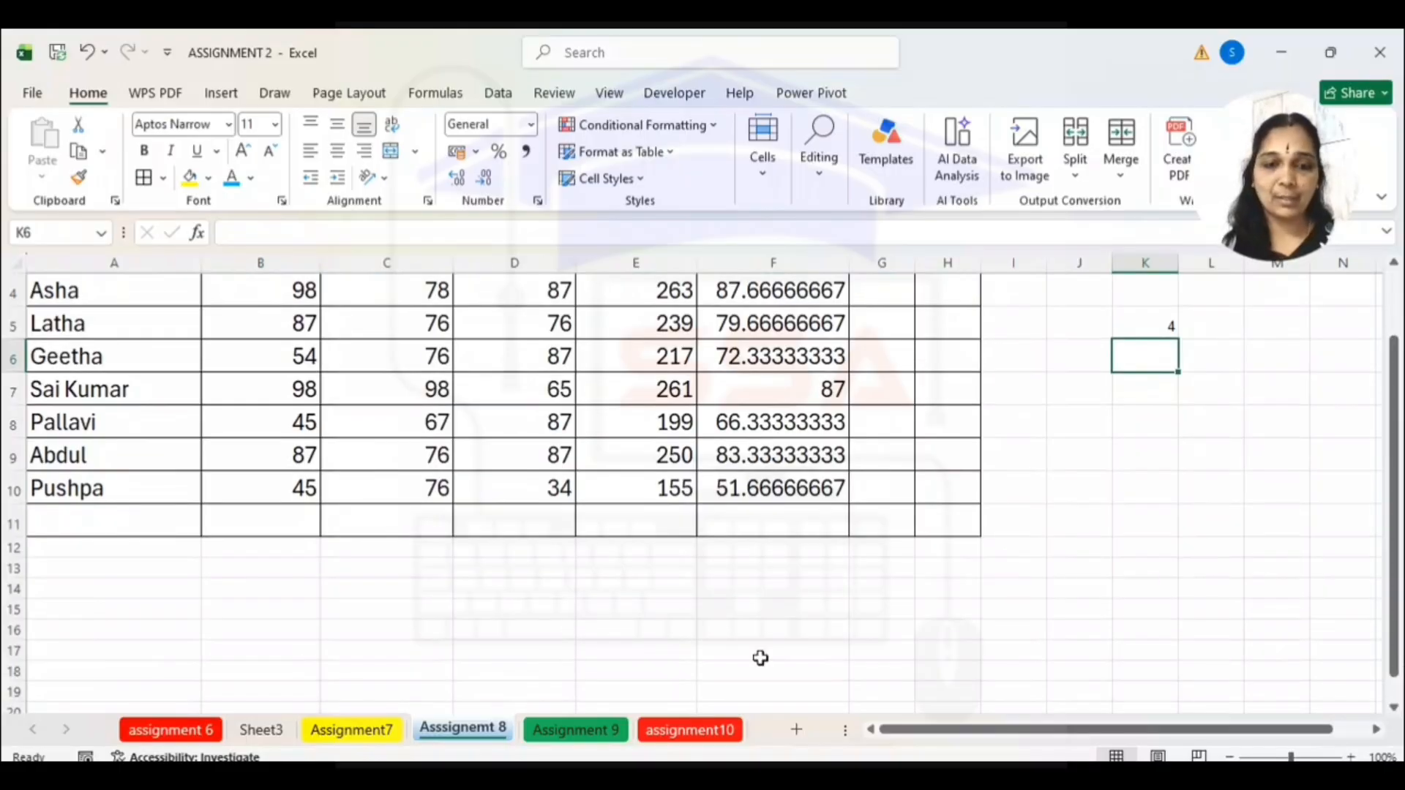
left_click(527, 568)
type("Na")
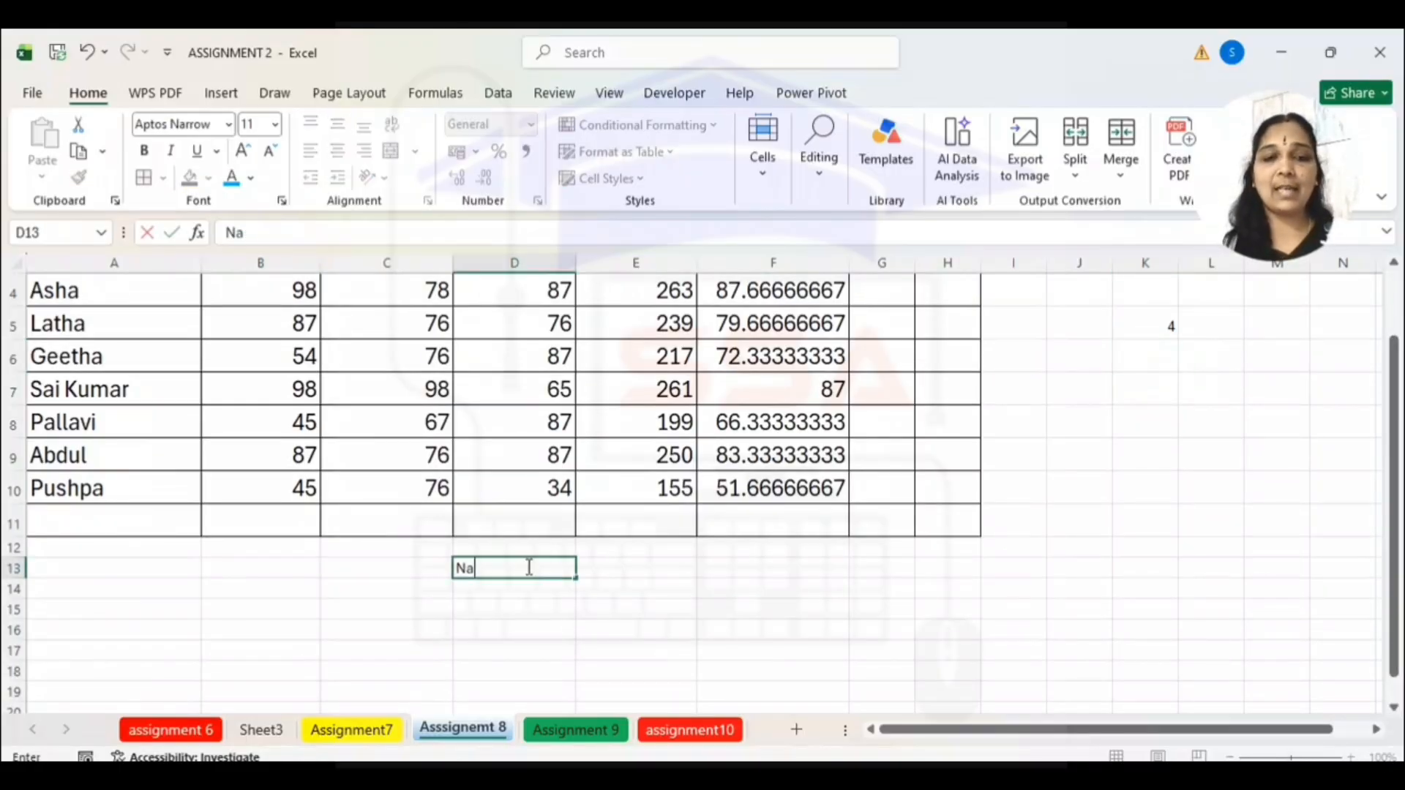
Enter the heading Name in D13 and the heading Totals in E13 below the student table
type("me")
key("Tab")
type("To")
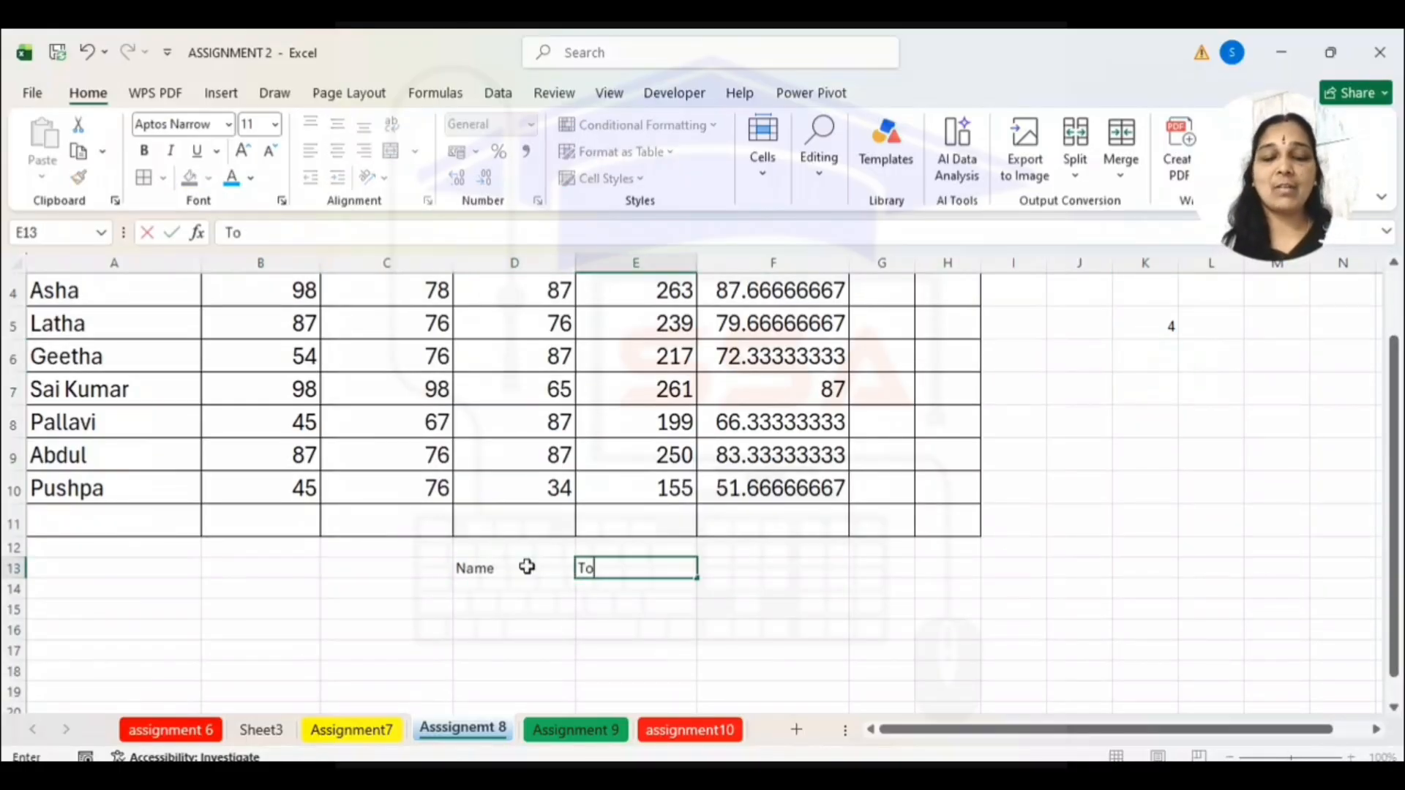
type("tals")
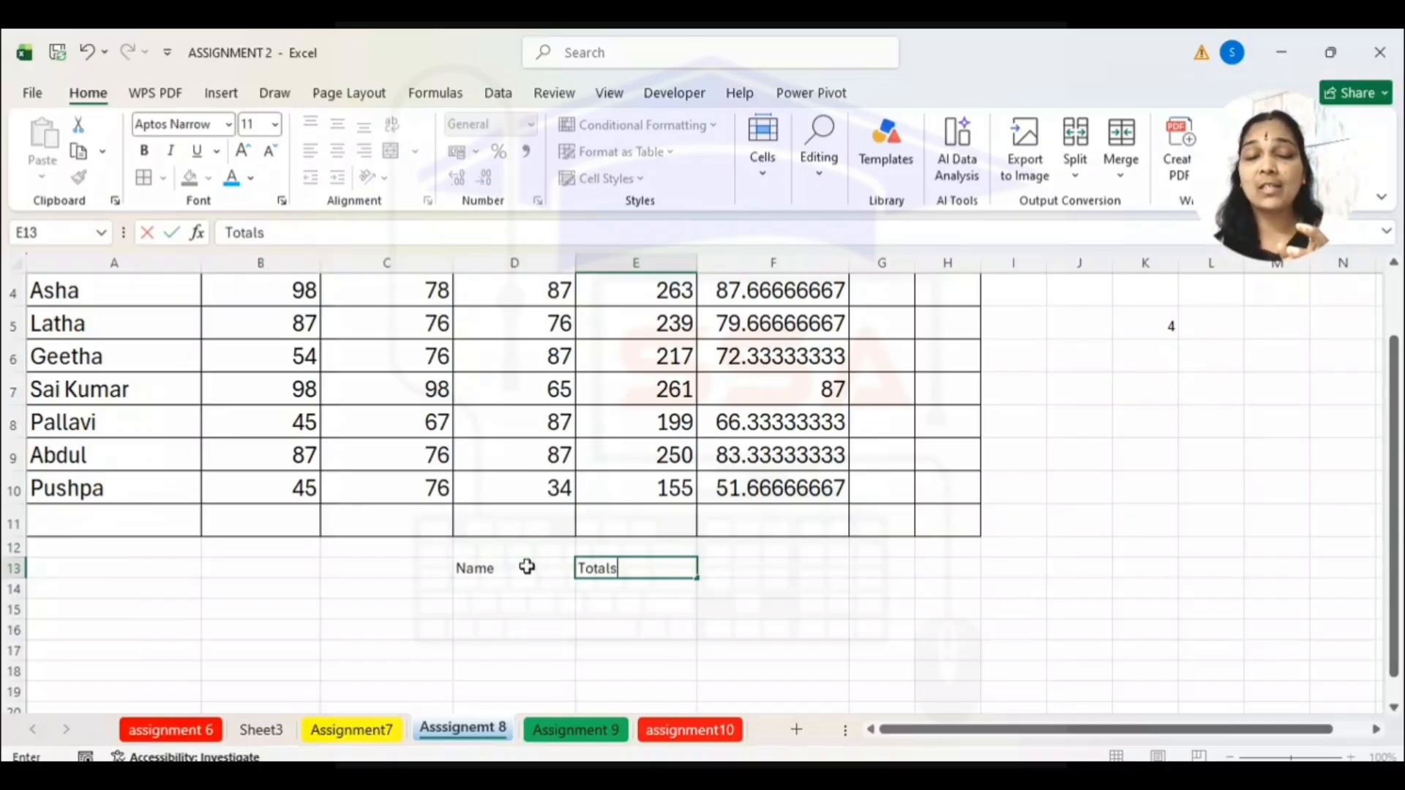
Add a List data validation to D14 with the student names in A4:A10 as its source
left_click(500, 597)
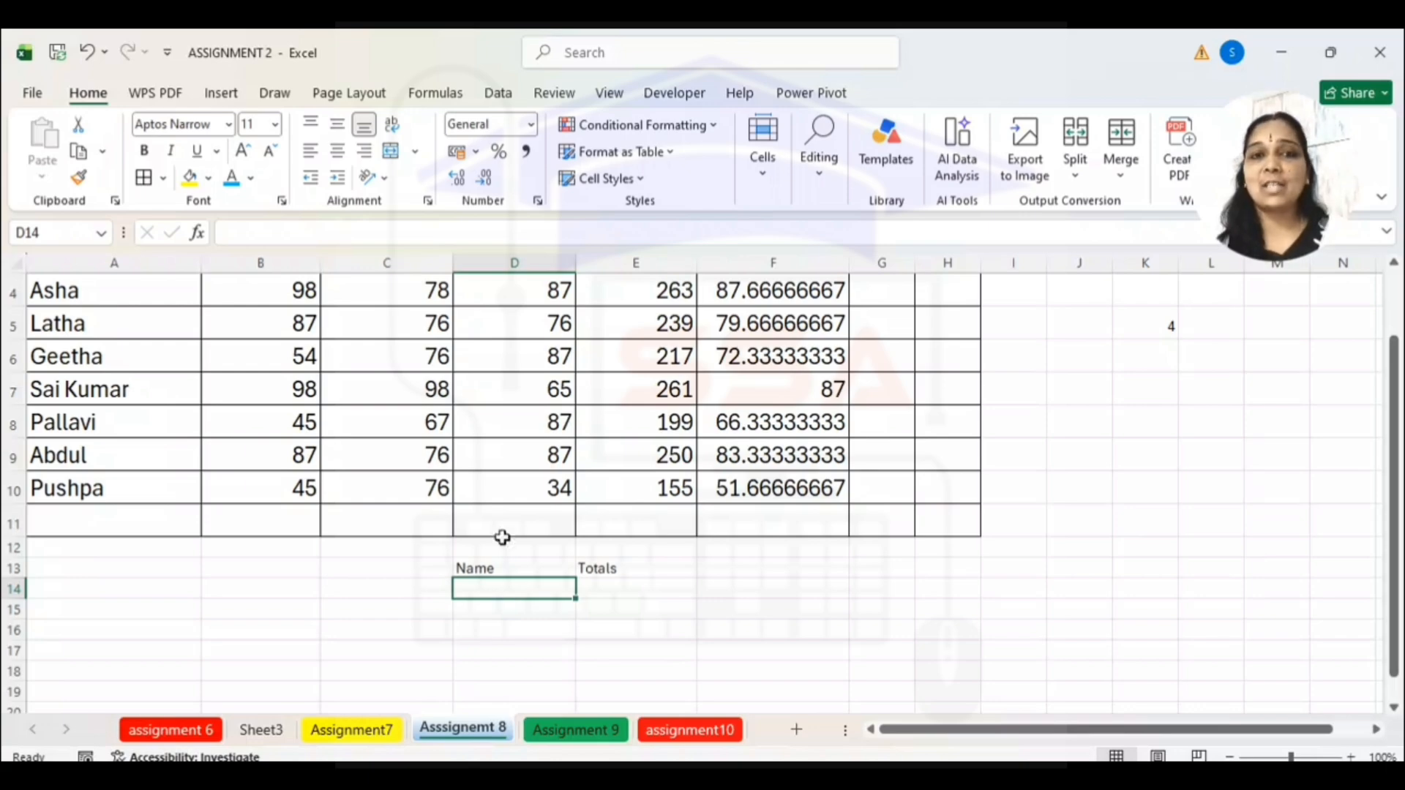
left_click(499, 91)
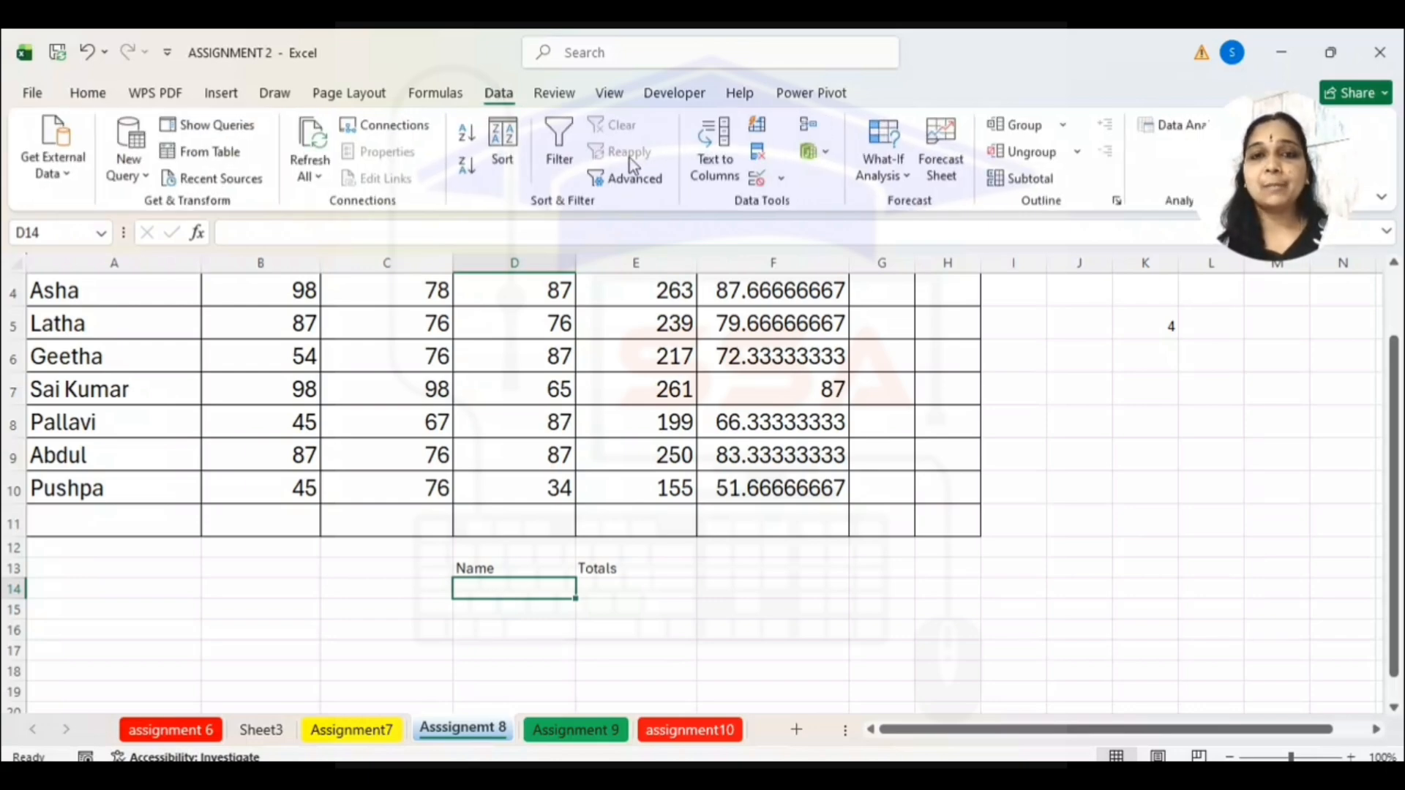
left_click(781, 178)
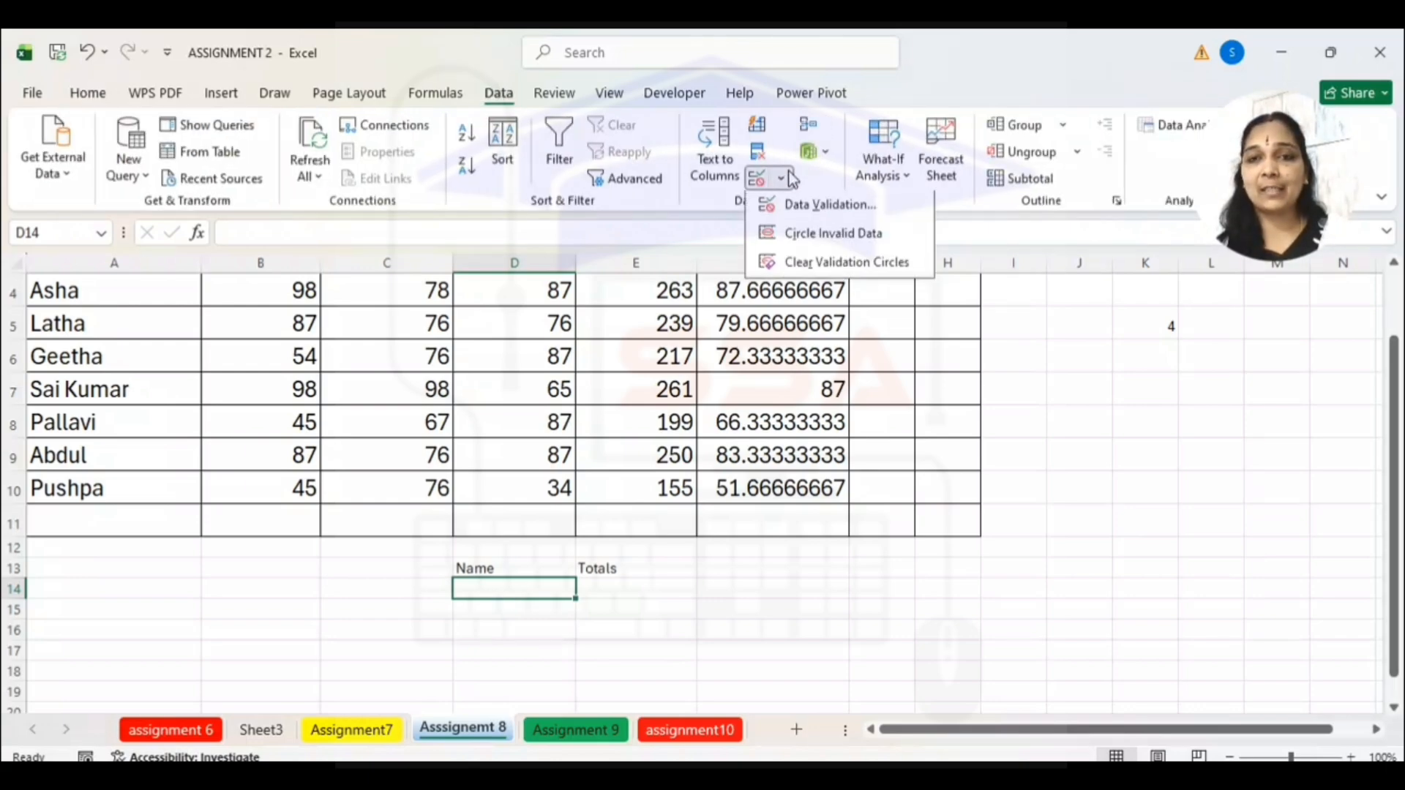
left_click(783, 206)
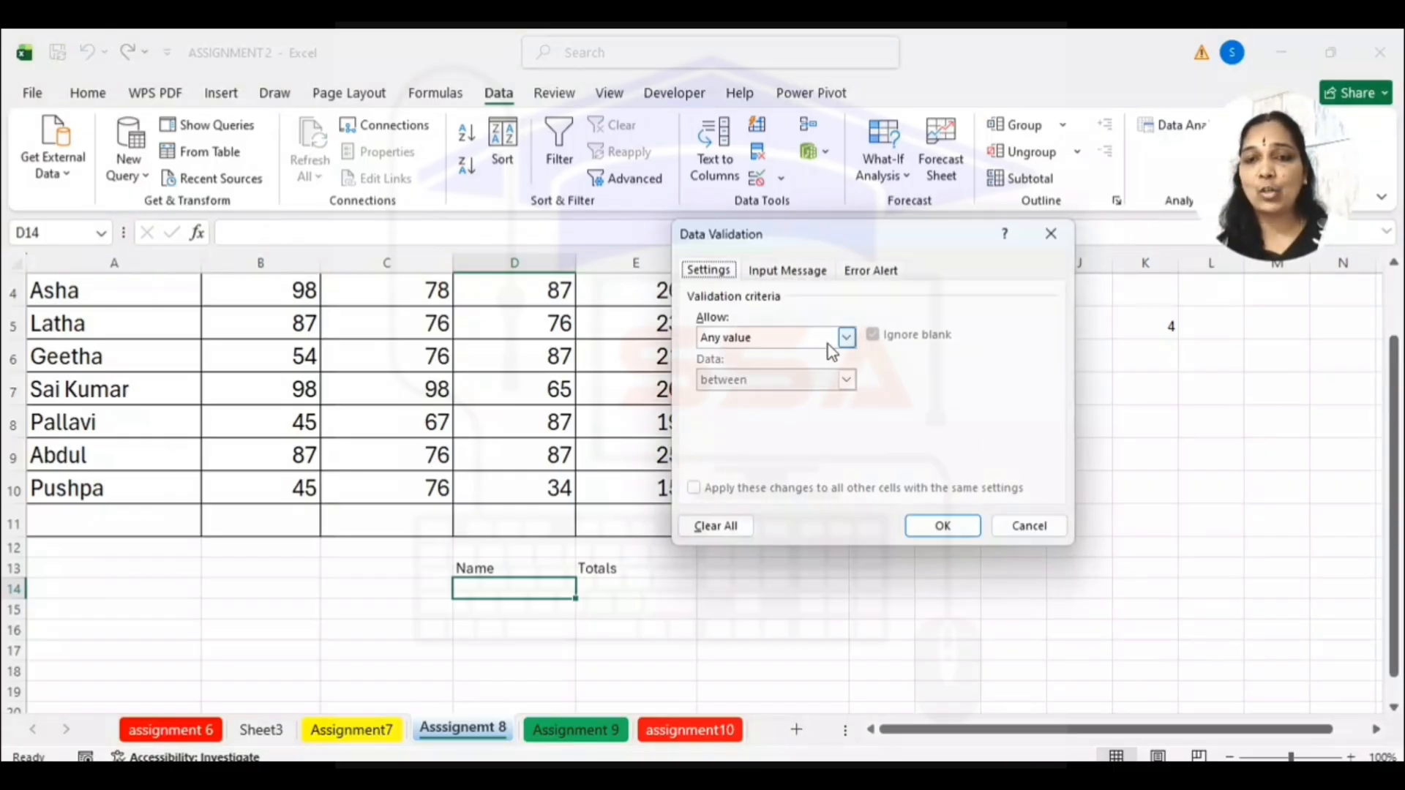
left_click(848, 340)
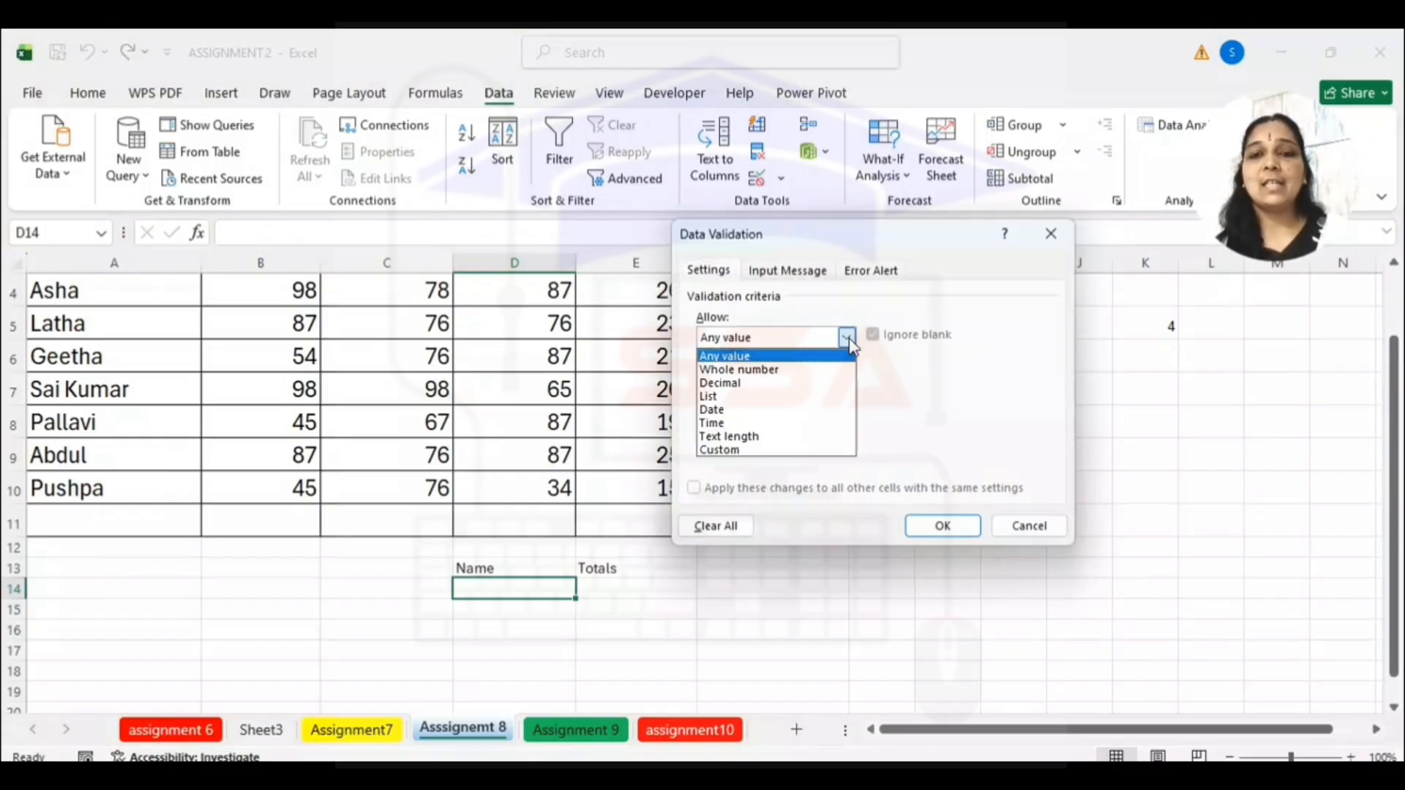
left_click(785, 400)
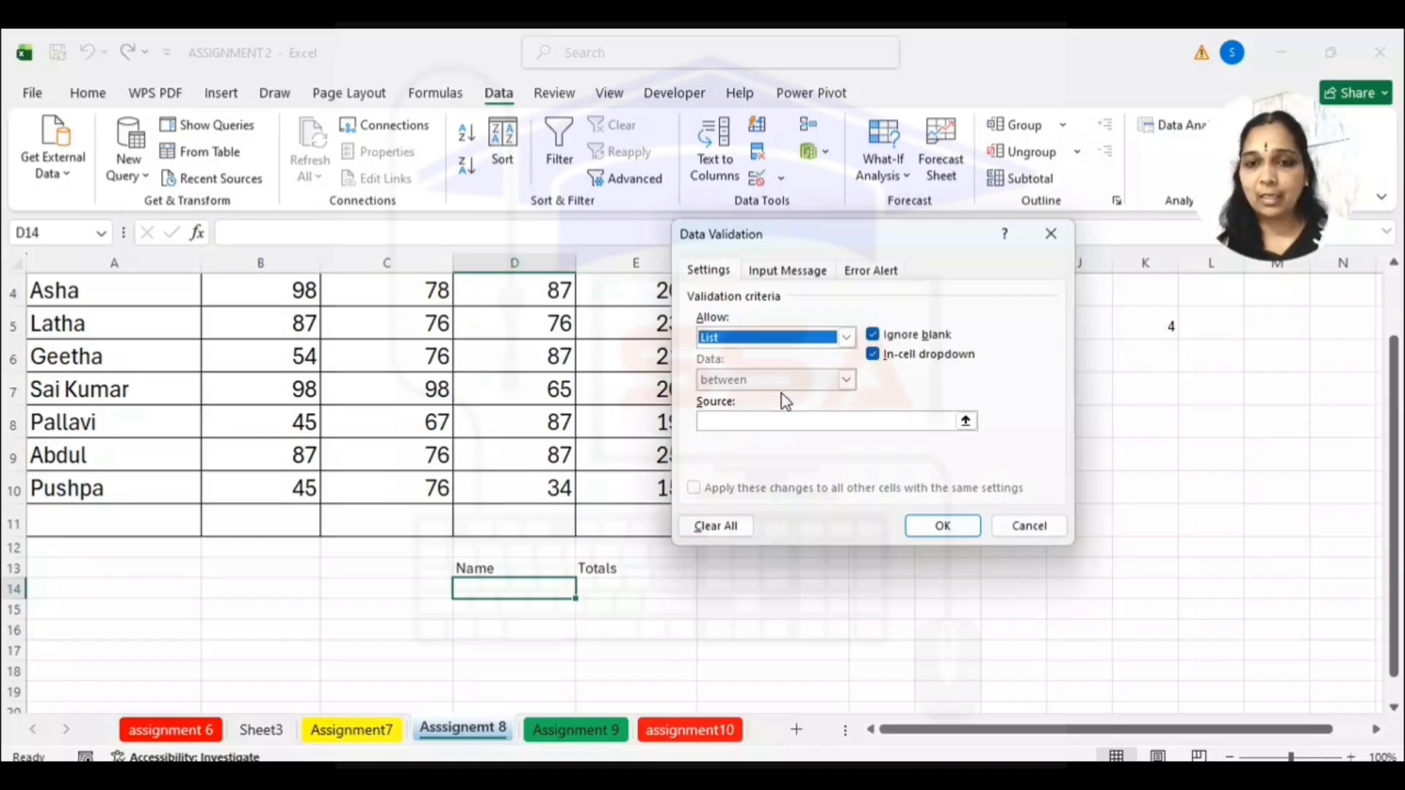
left_click(752, 425)
left_click_drag(160, 492, 182, 383)
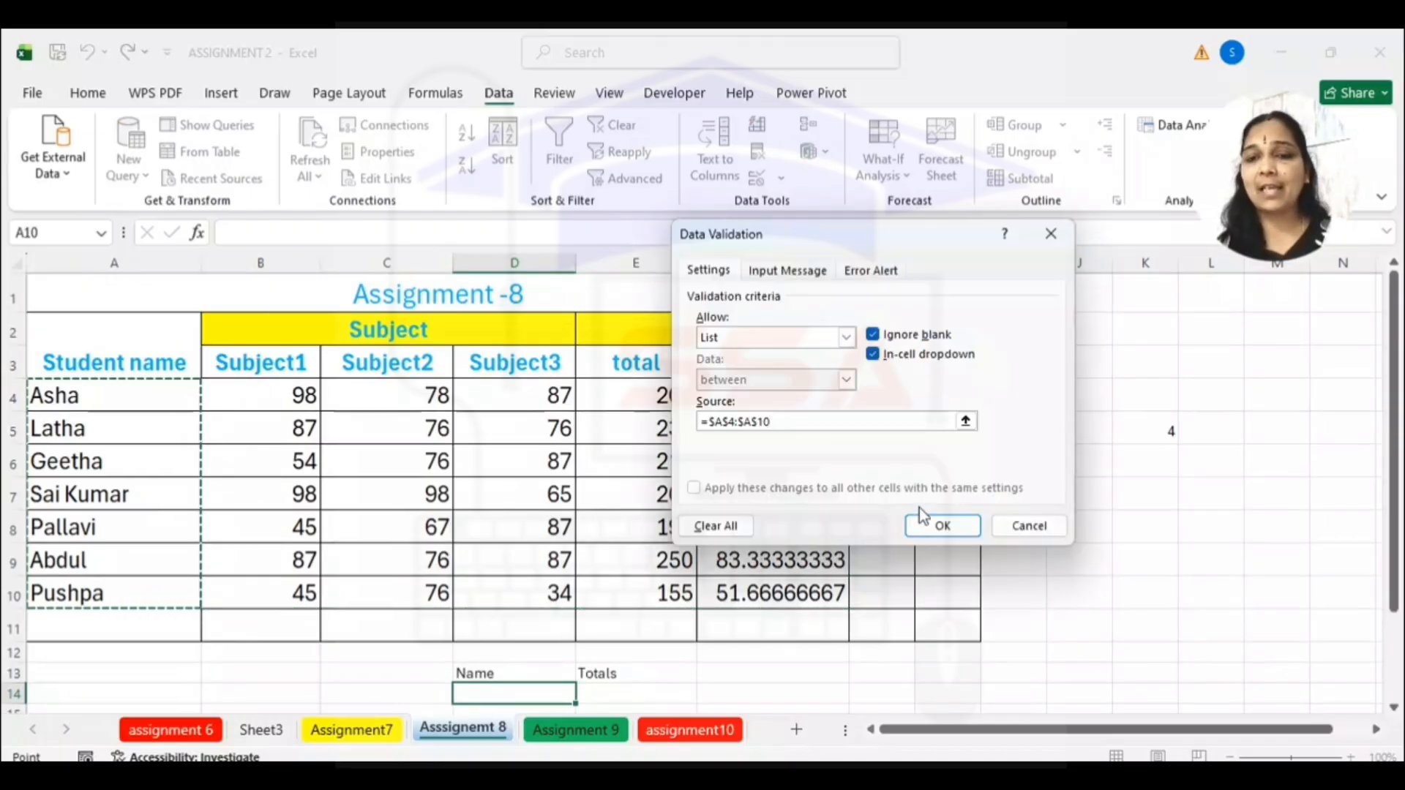
left_click(933, 525)
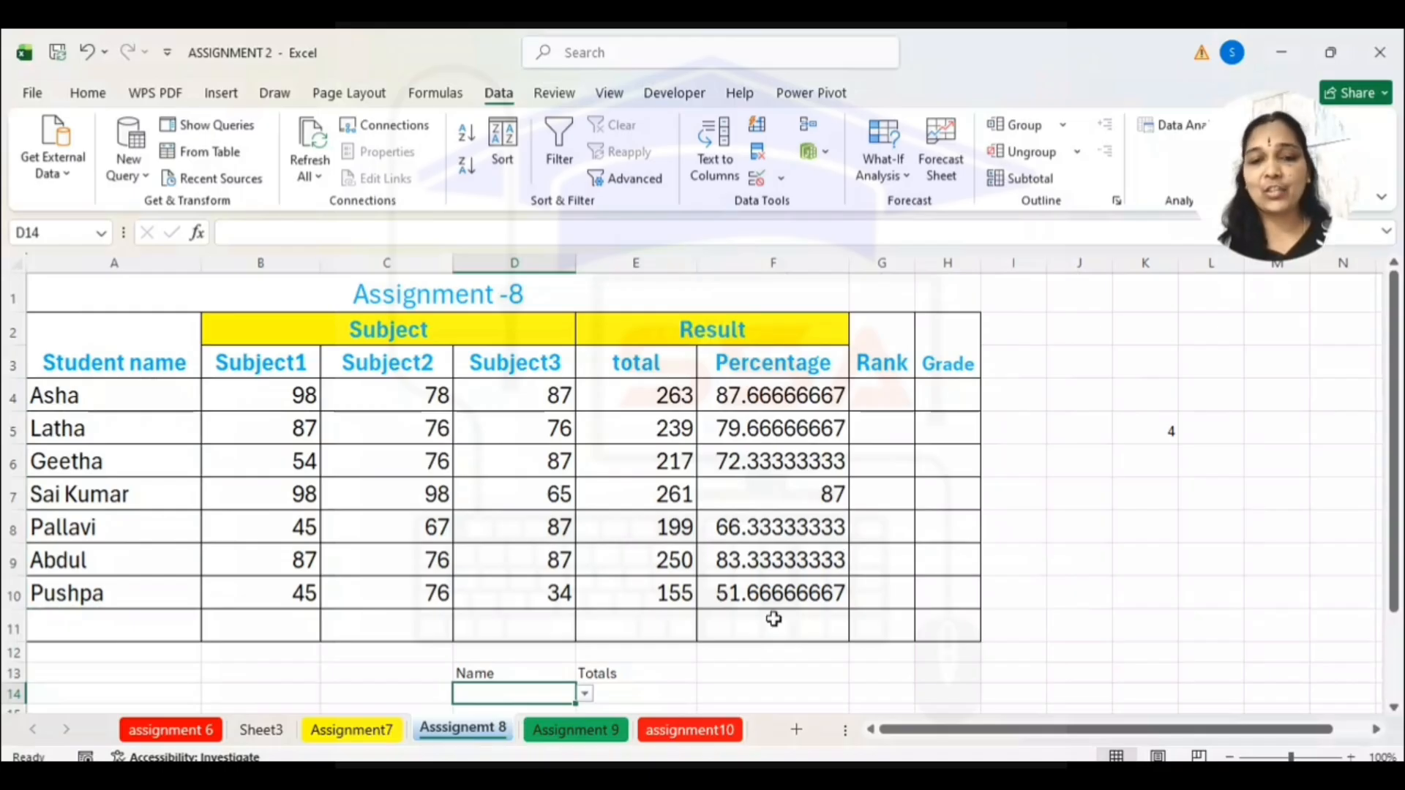
Enter the formula =SUMIF(A4:A10,D14,E4:E10) in E14 to return the chosen student's total
left_click(614, 694)
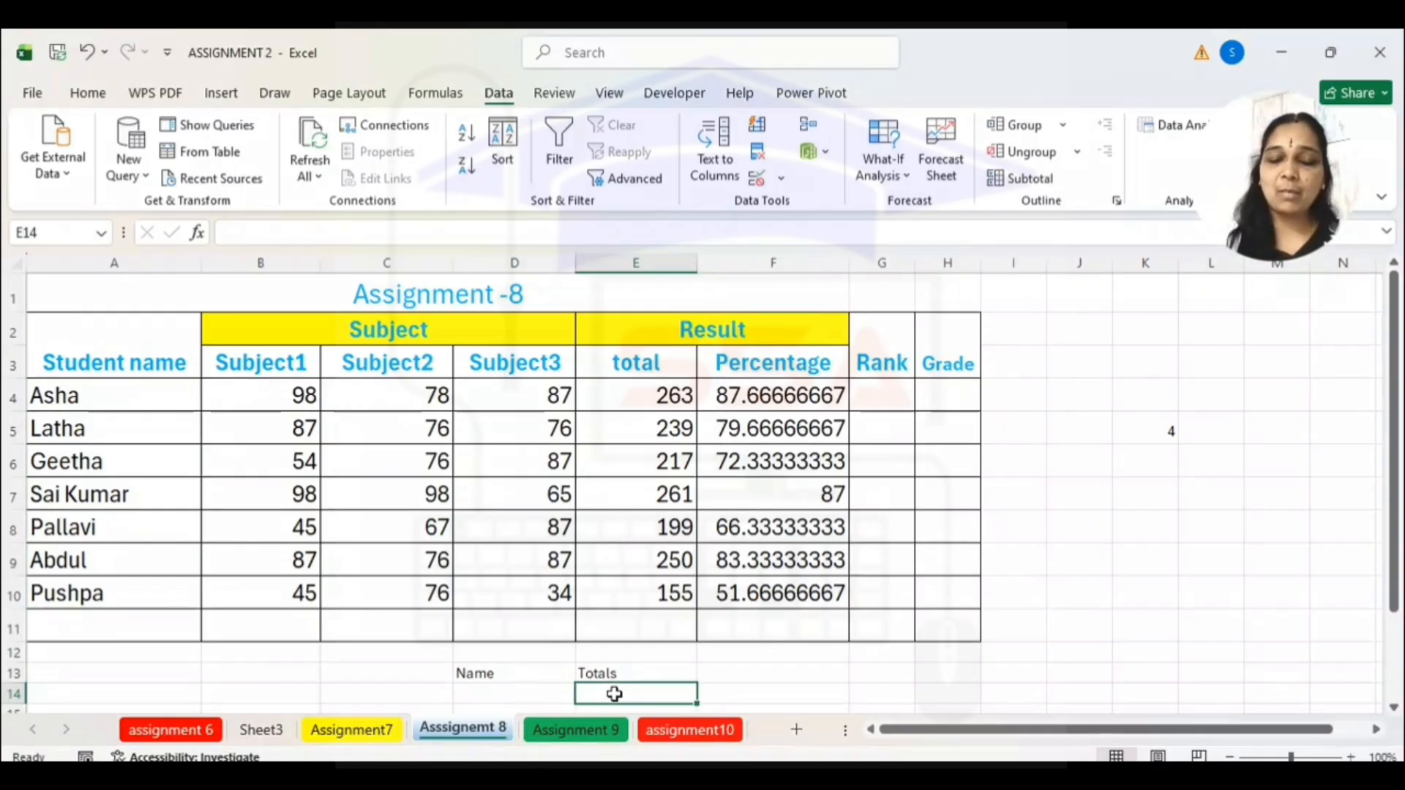
type("=sumif")
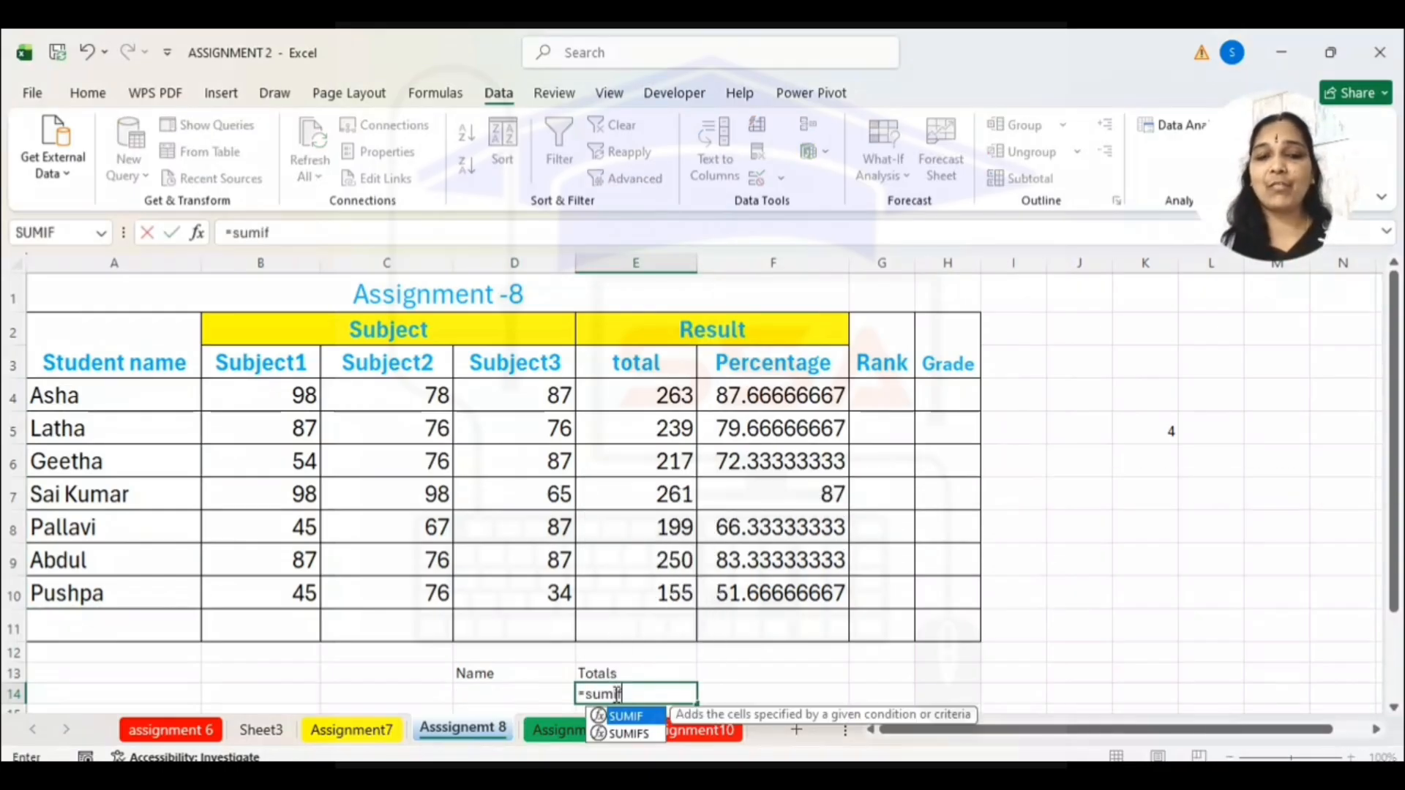
type("(")
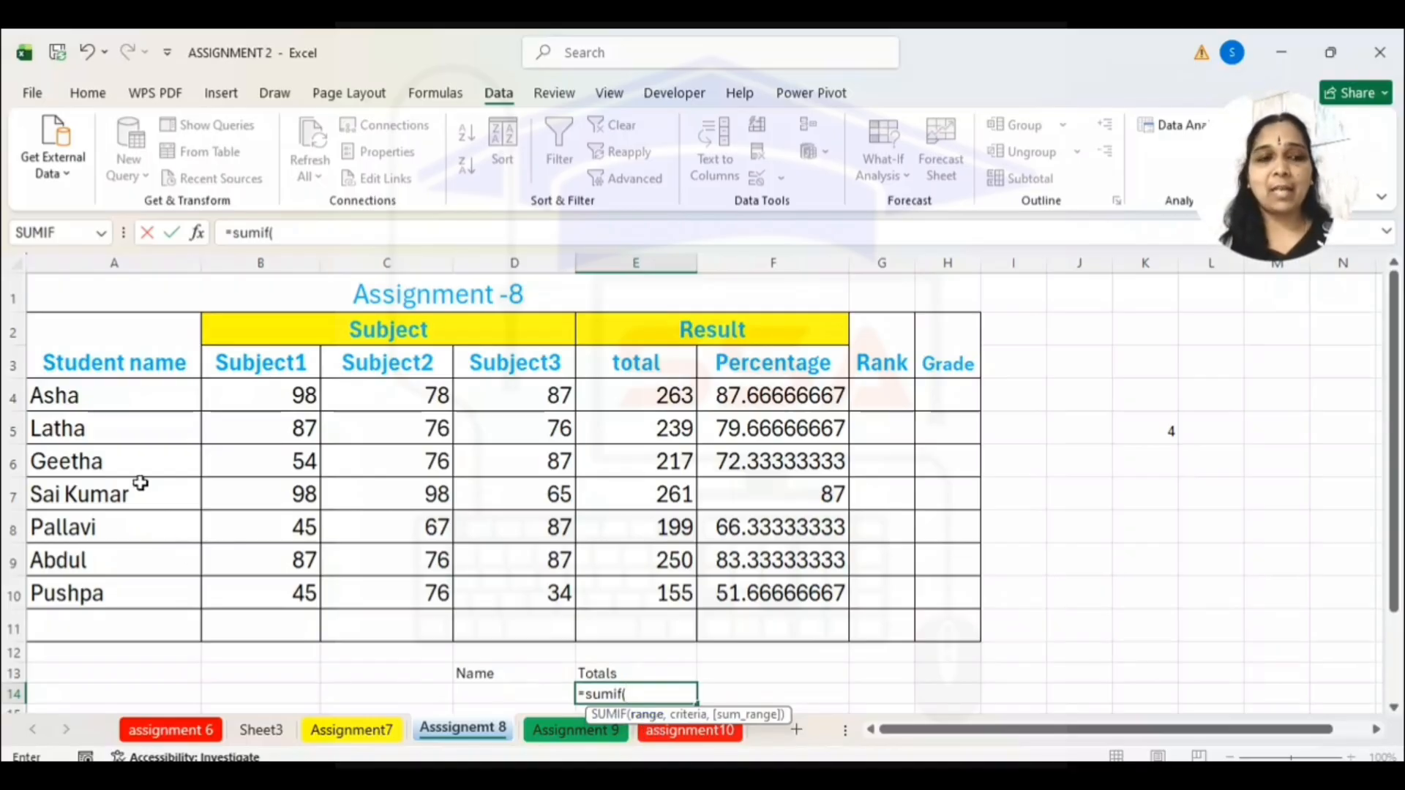
left_click(117, 396)
left_click_drag(117, 395, 141, 580)
type(",")
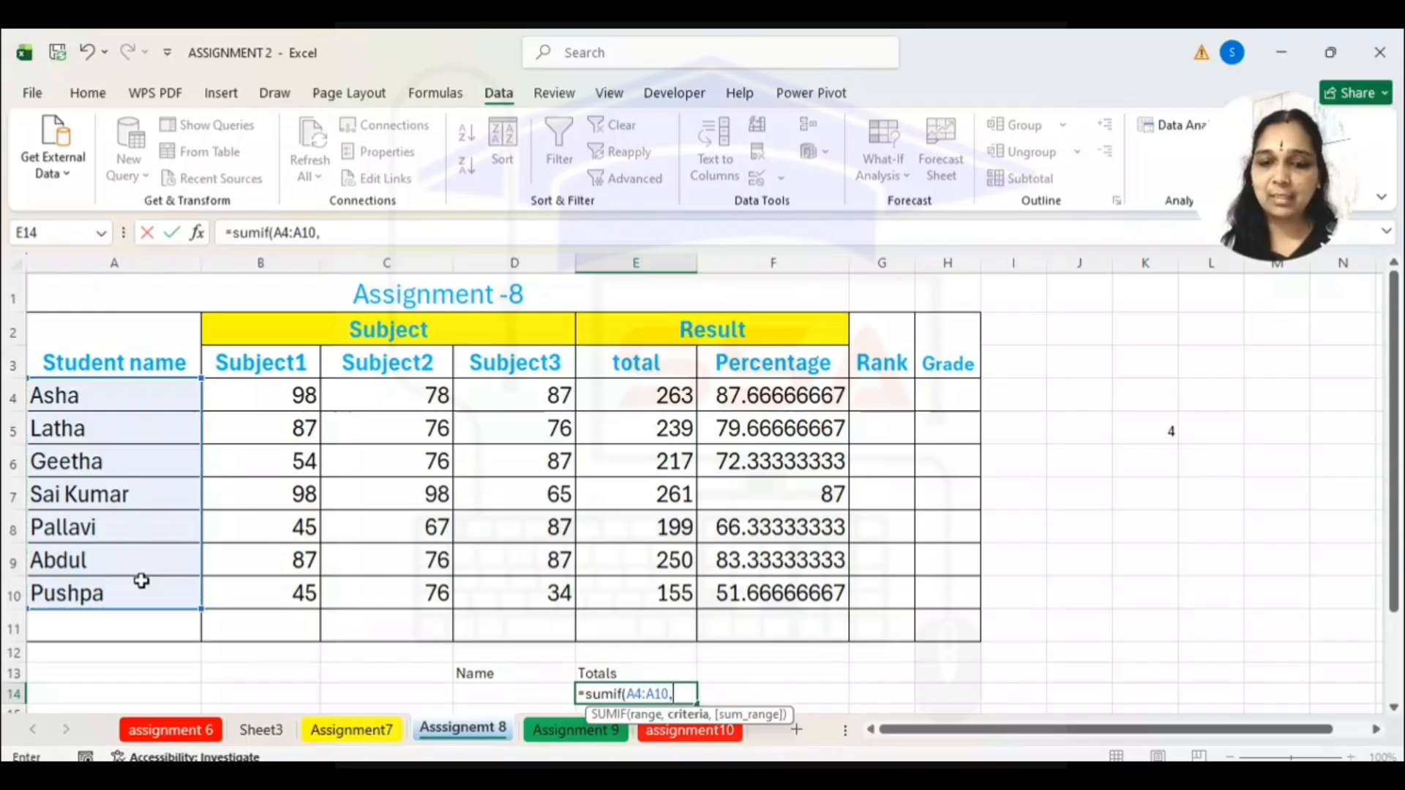
left_click(483, 697)
type(",")
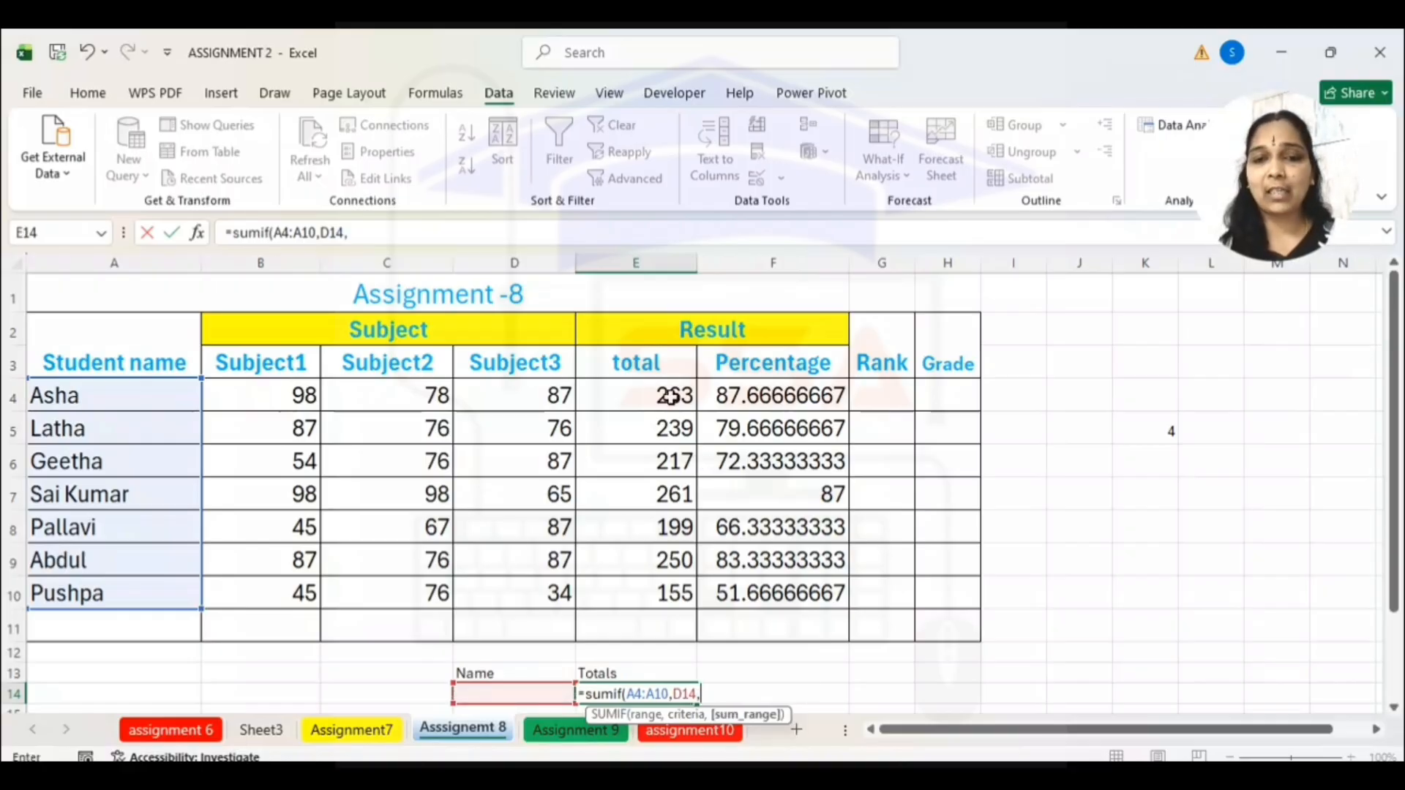
left_click_drag(669, 396, 671, 591)
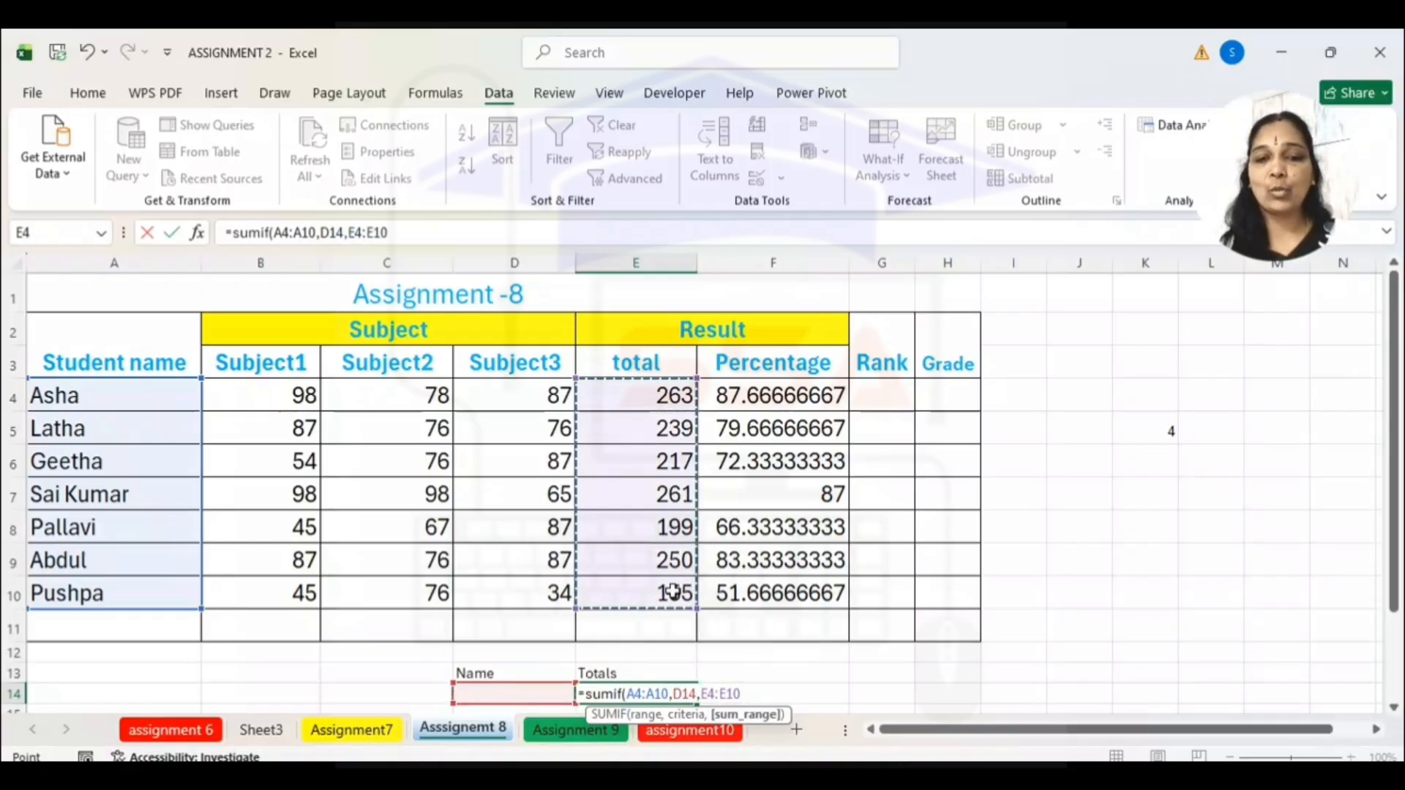
type(")")
key("Return")
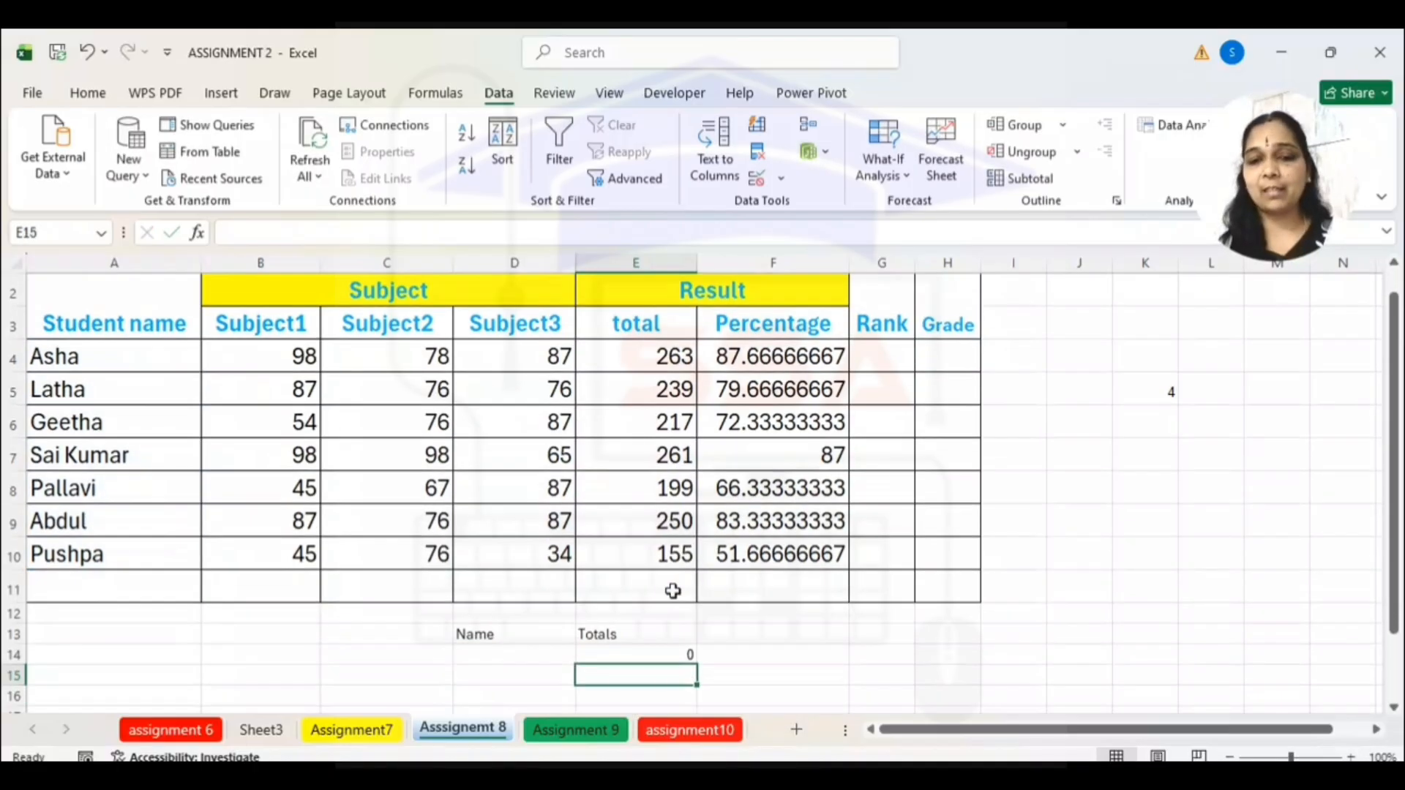
Test the lookup by choosing the second student in the D14 name list
left_click(543, 655)
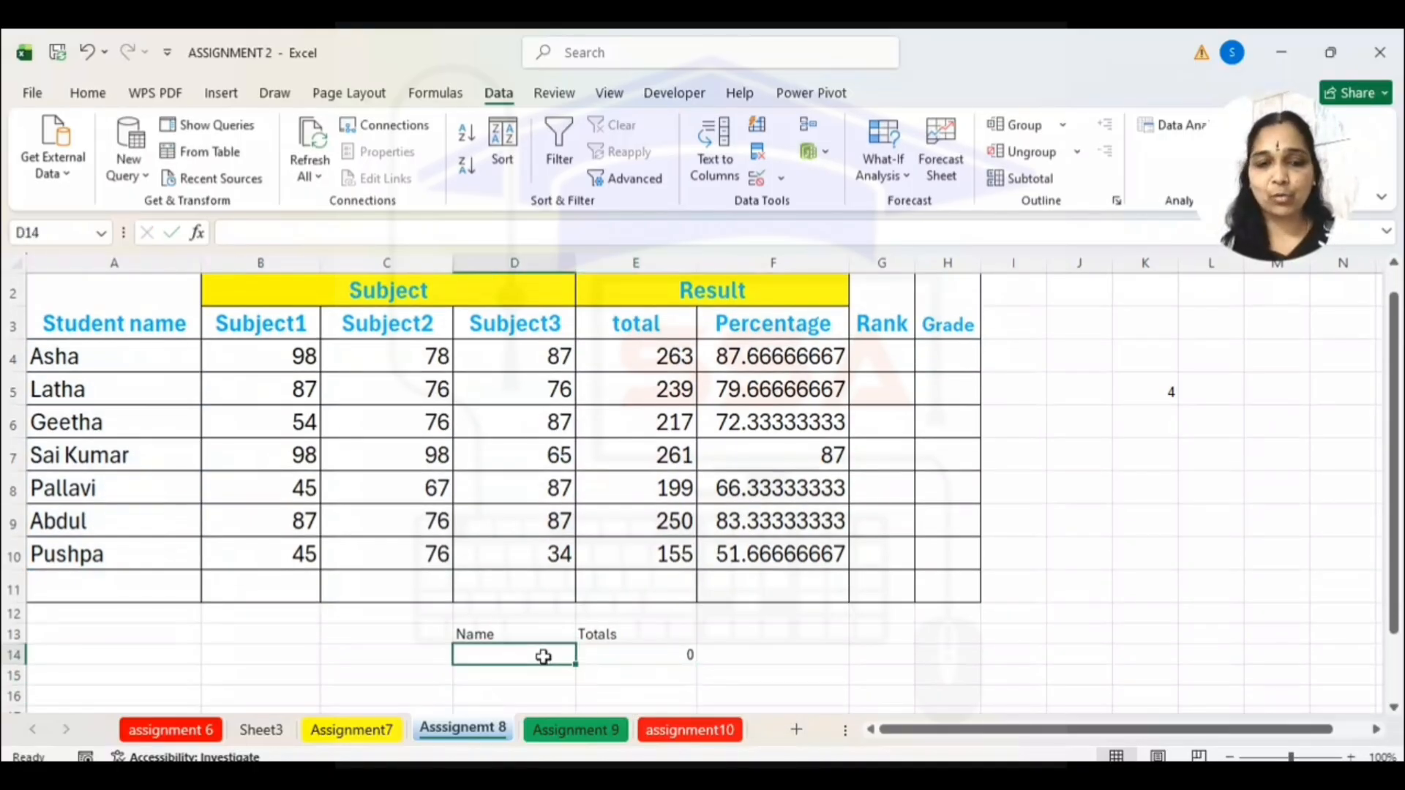
left_click(586, 655)
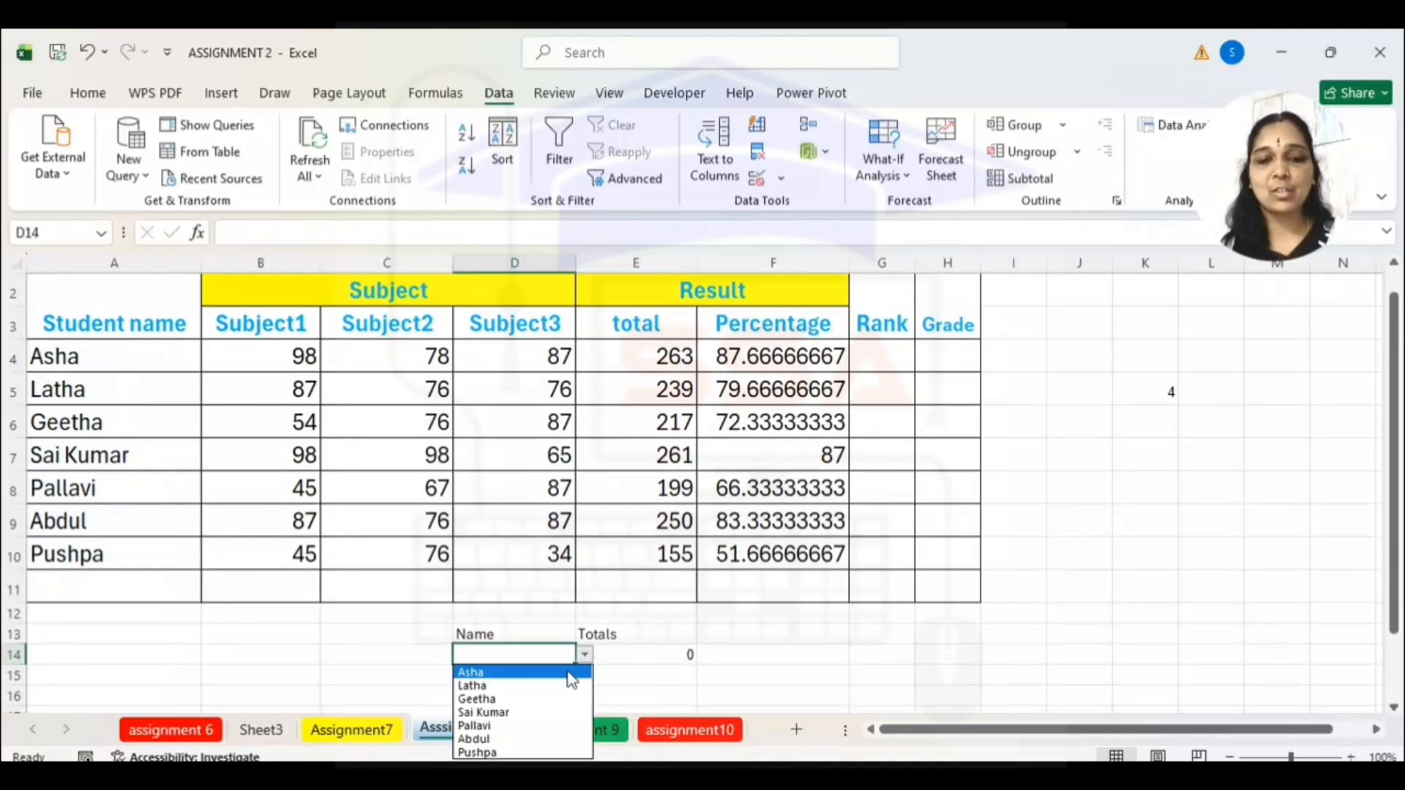
left_click(569, 697)
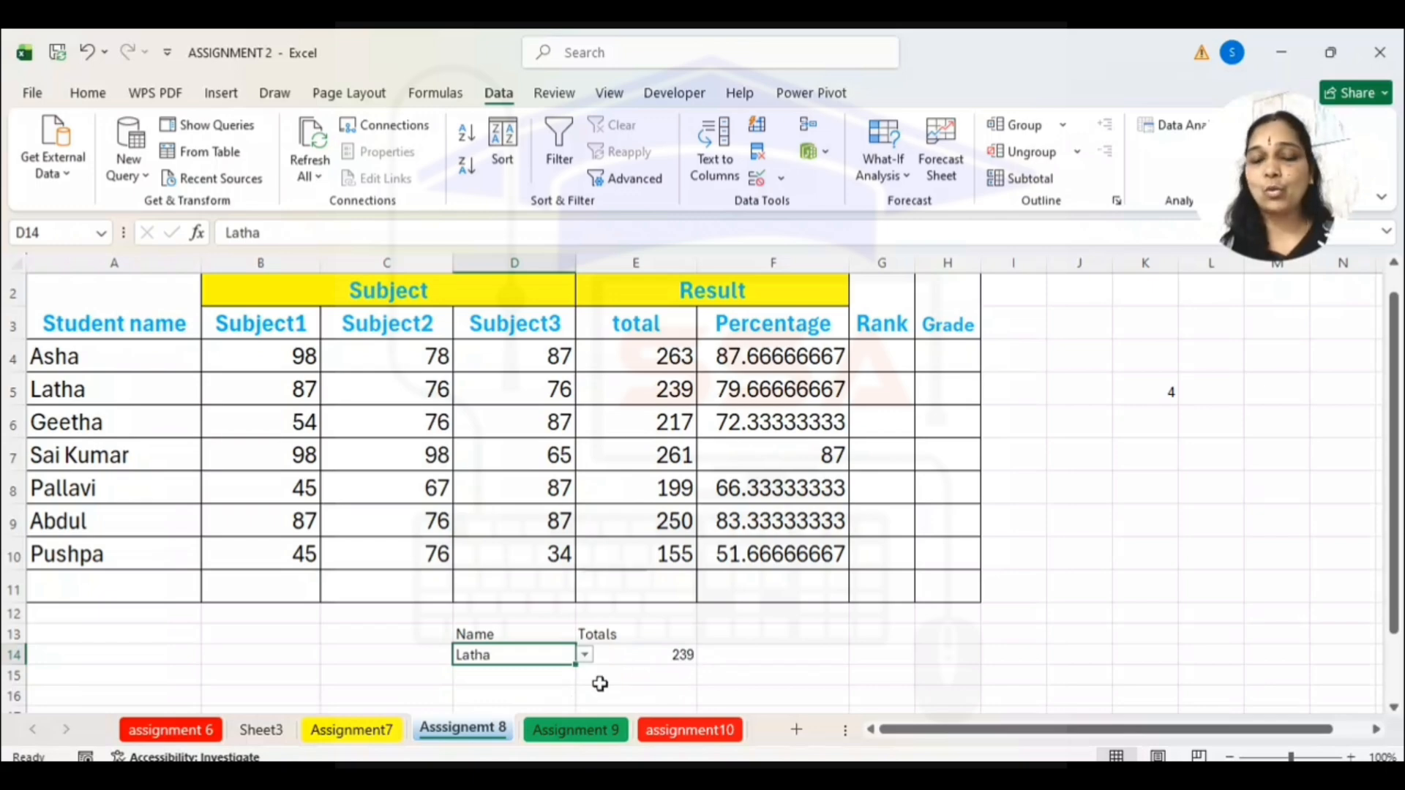
Check Assignment -8 Q.3 in Notepad, return to Excel, and choose the row 10 student followed by the row 6 student in D14
left_click(915, 775)
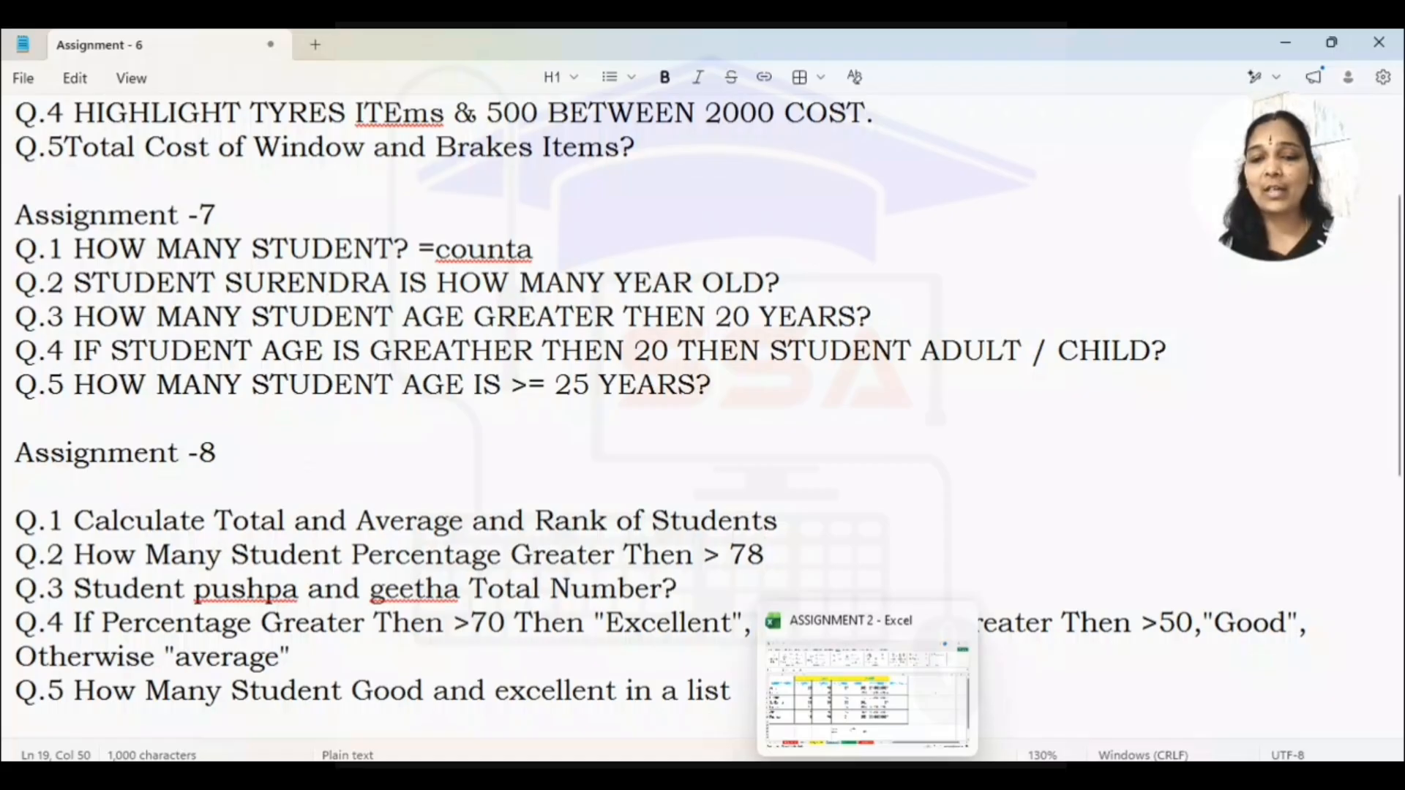
left_click(867, 774)
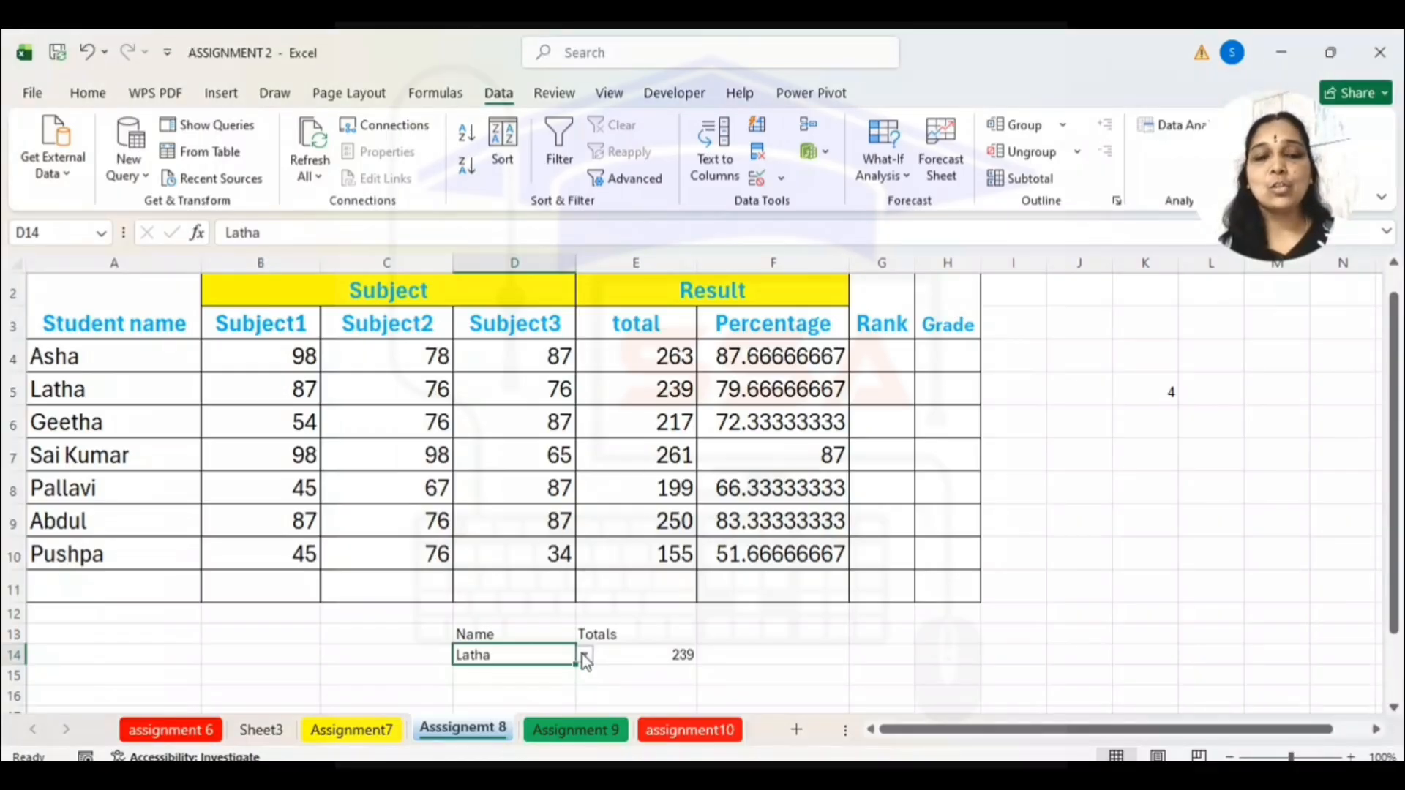
scroll(634, 582, "down", 5)
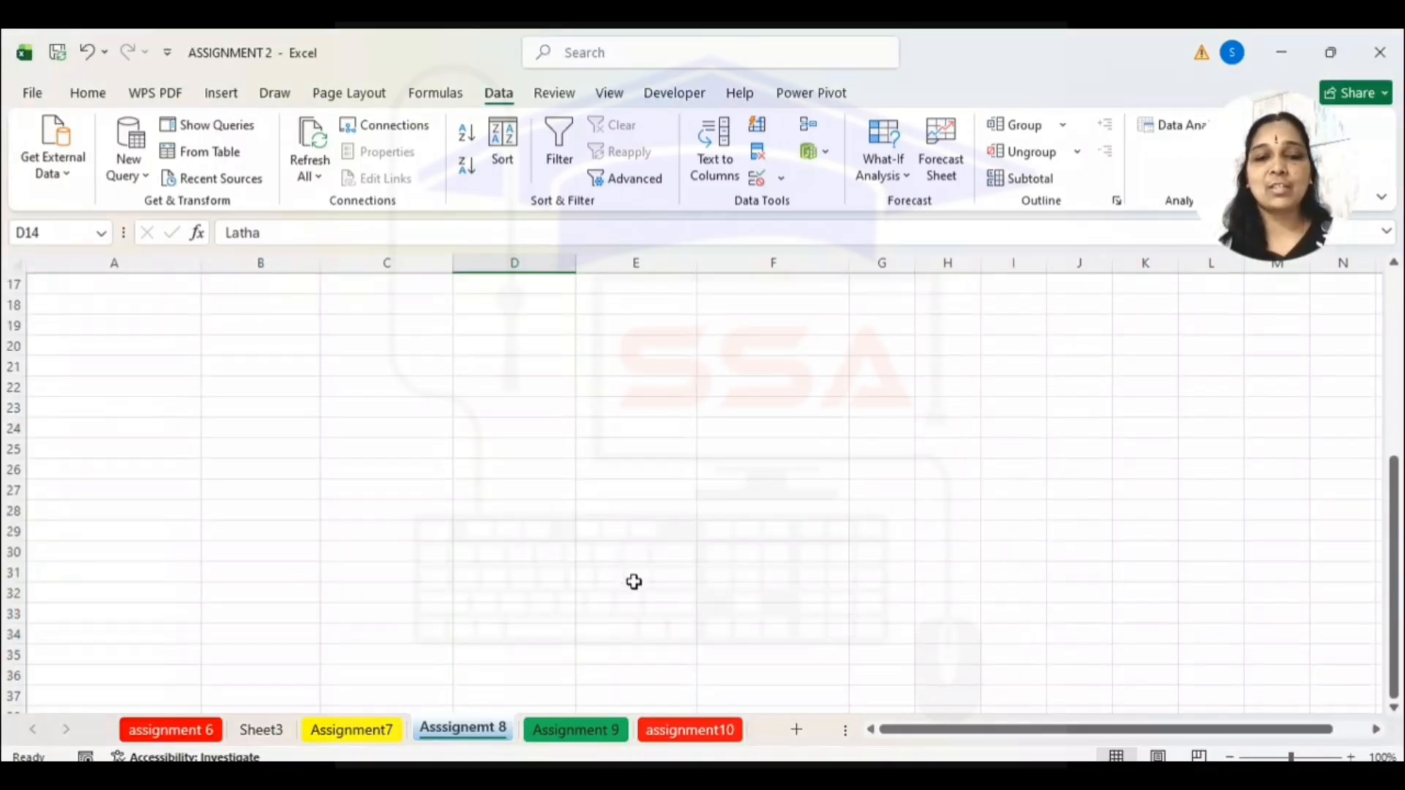
scroll(634, 582, "up", 5)
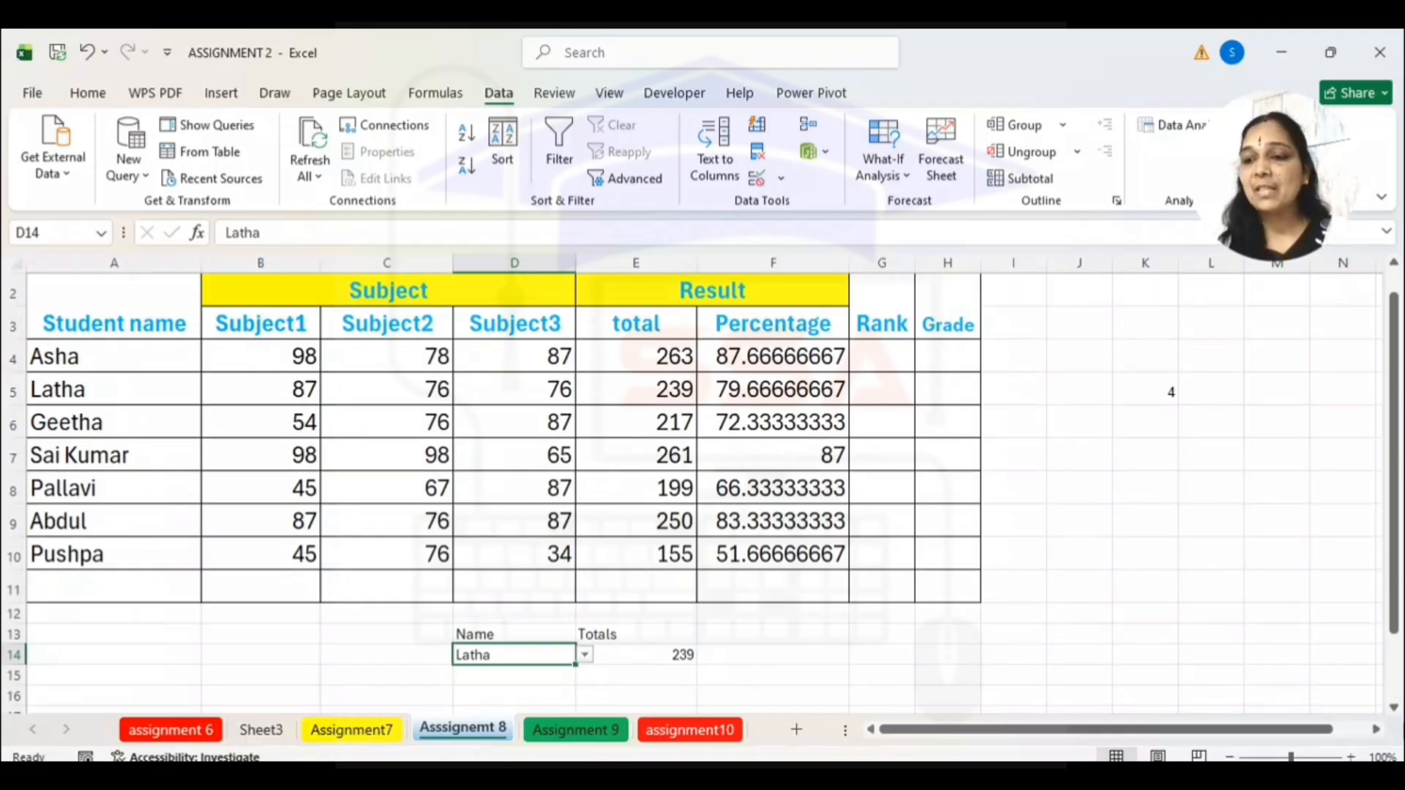
scroll(1394, 705, "down", 2)
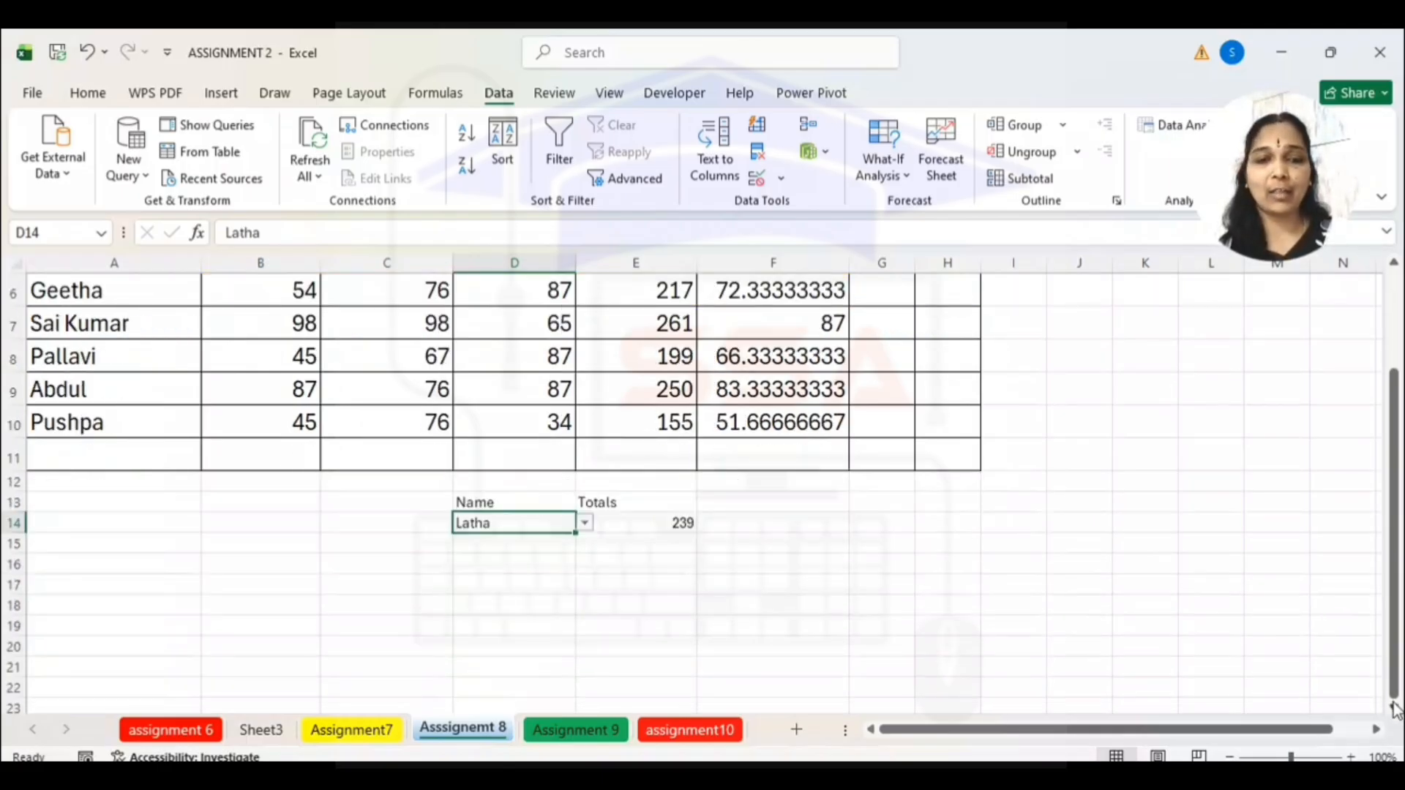
left_click(585, 523)
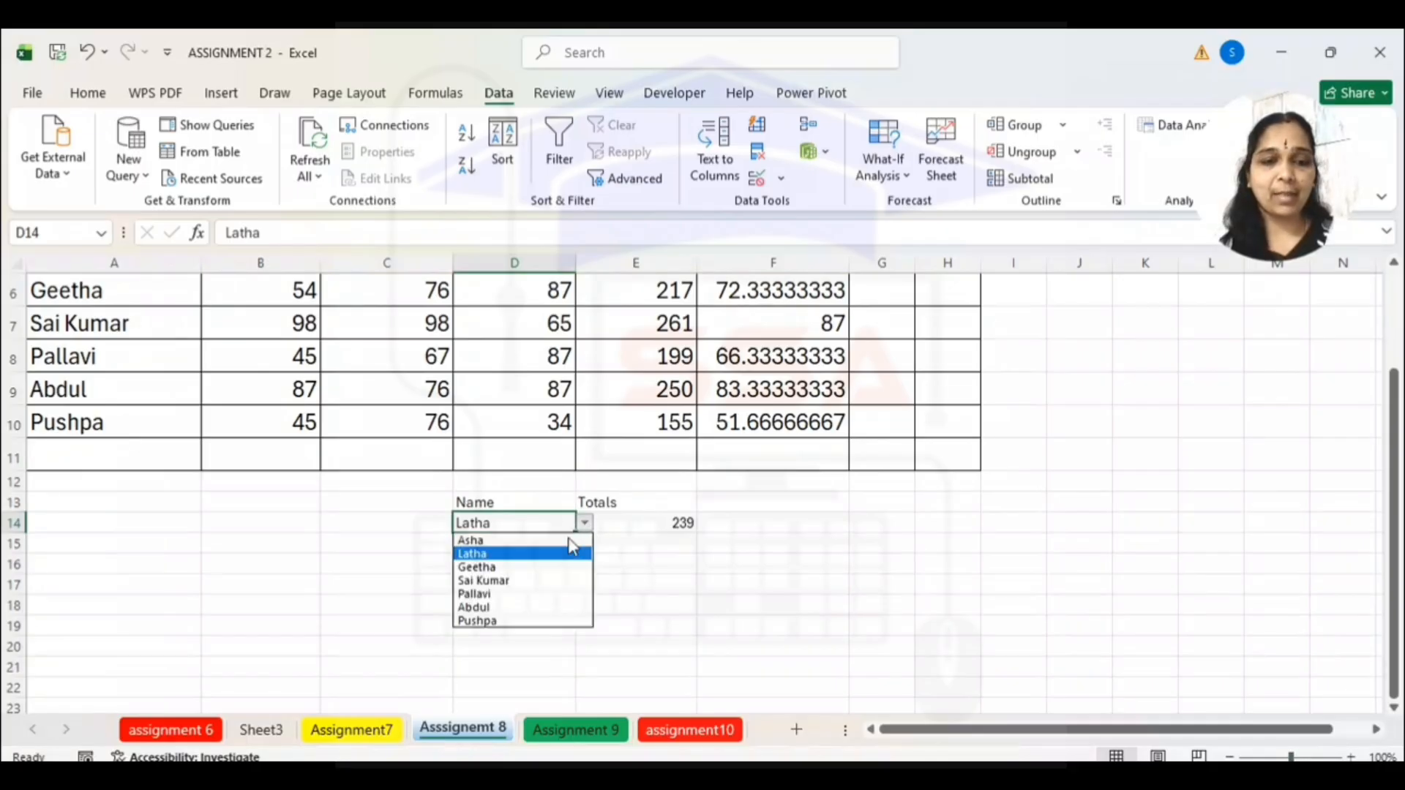
left_click(513, 621)
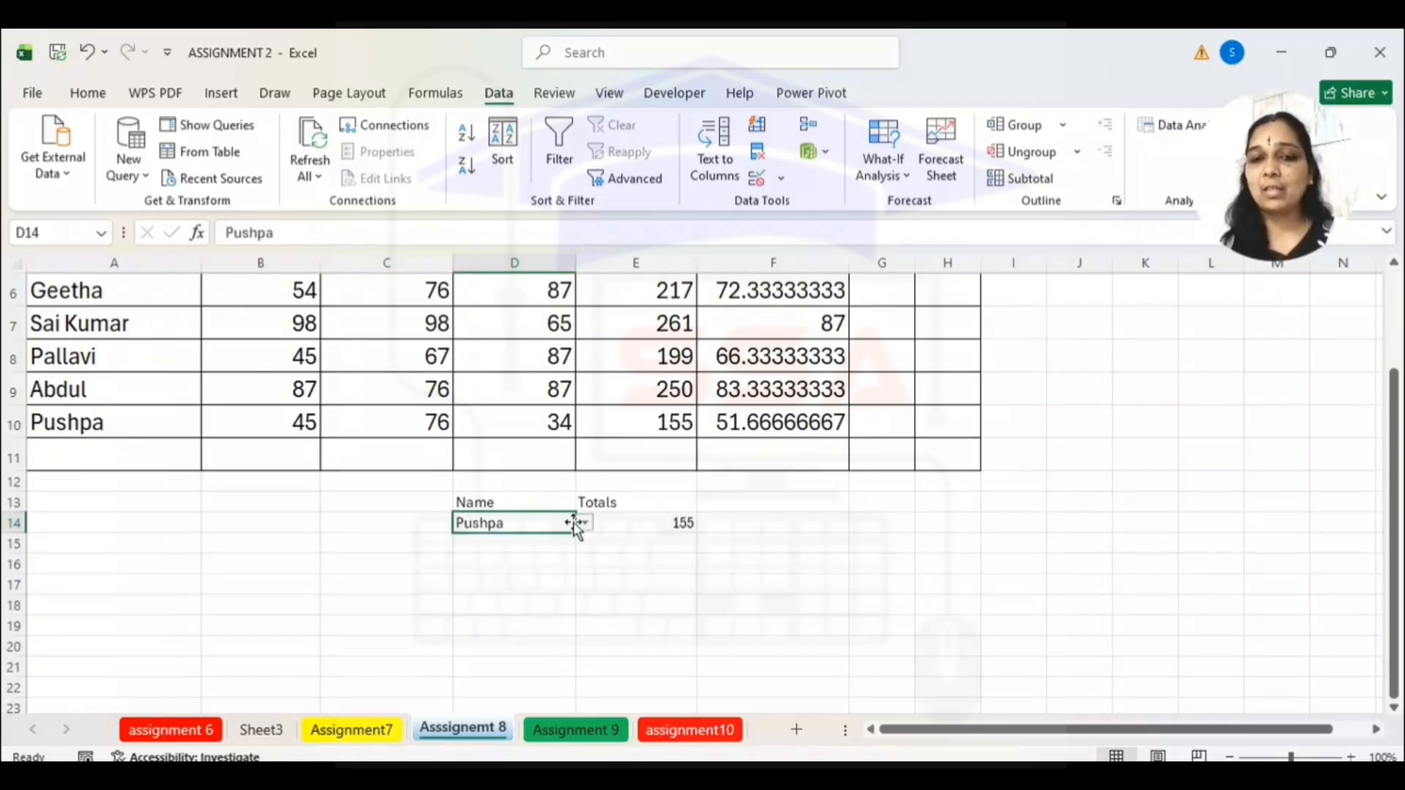
left_click(585, 523)
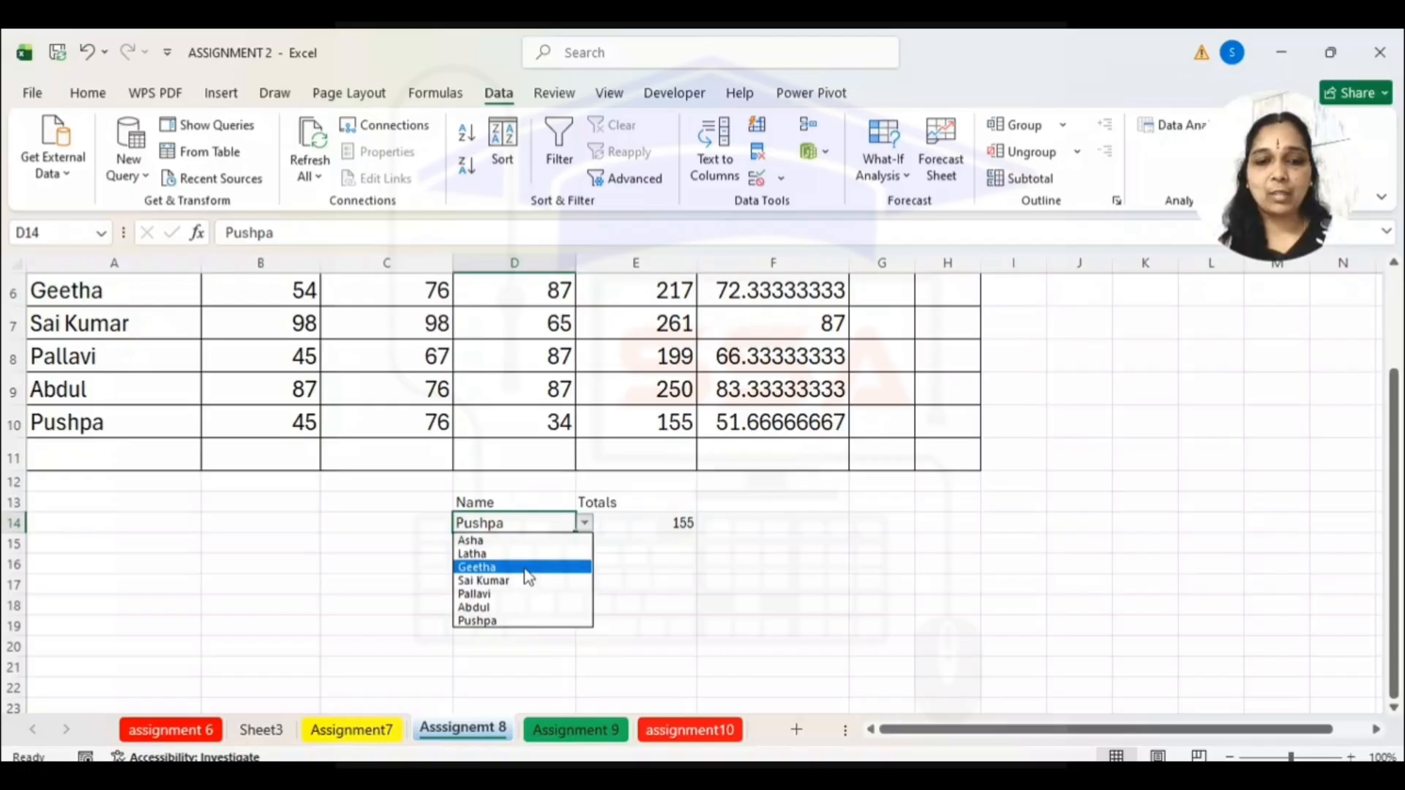
left_click(527, 571)
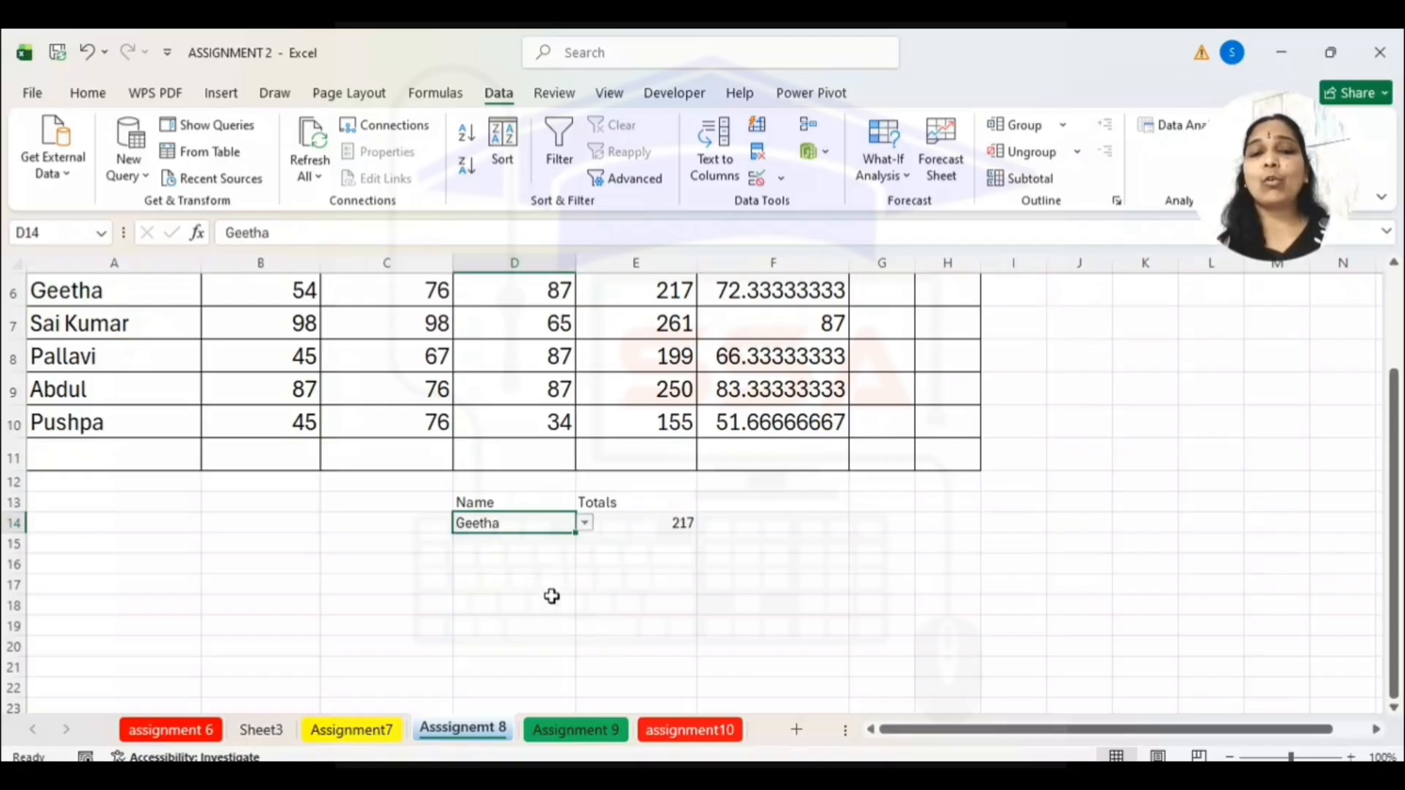
scroll(551, 596, "up", 4)
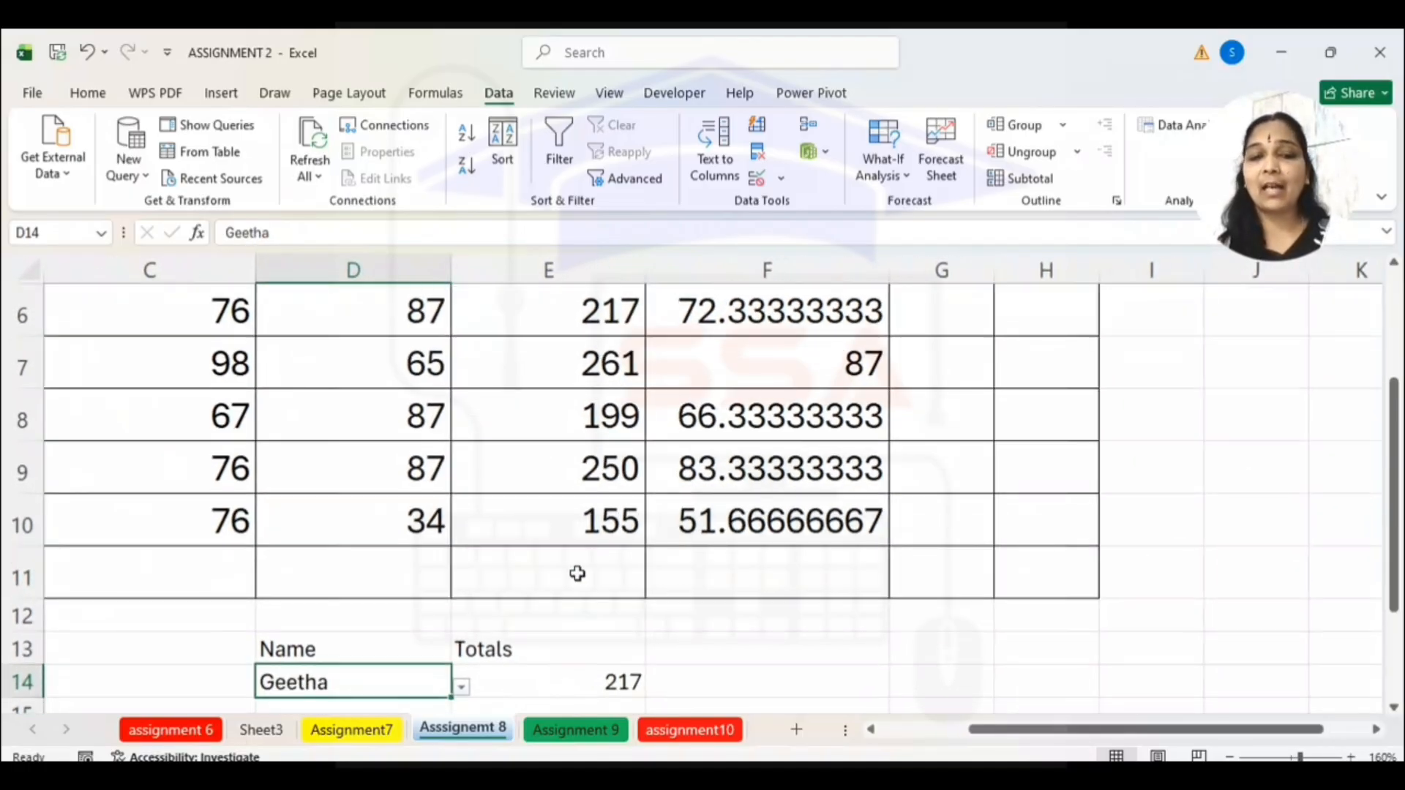
scroll(578, 573, "down", 12)
scroll(577, 573, "up", 12)
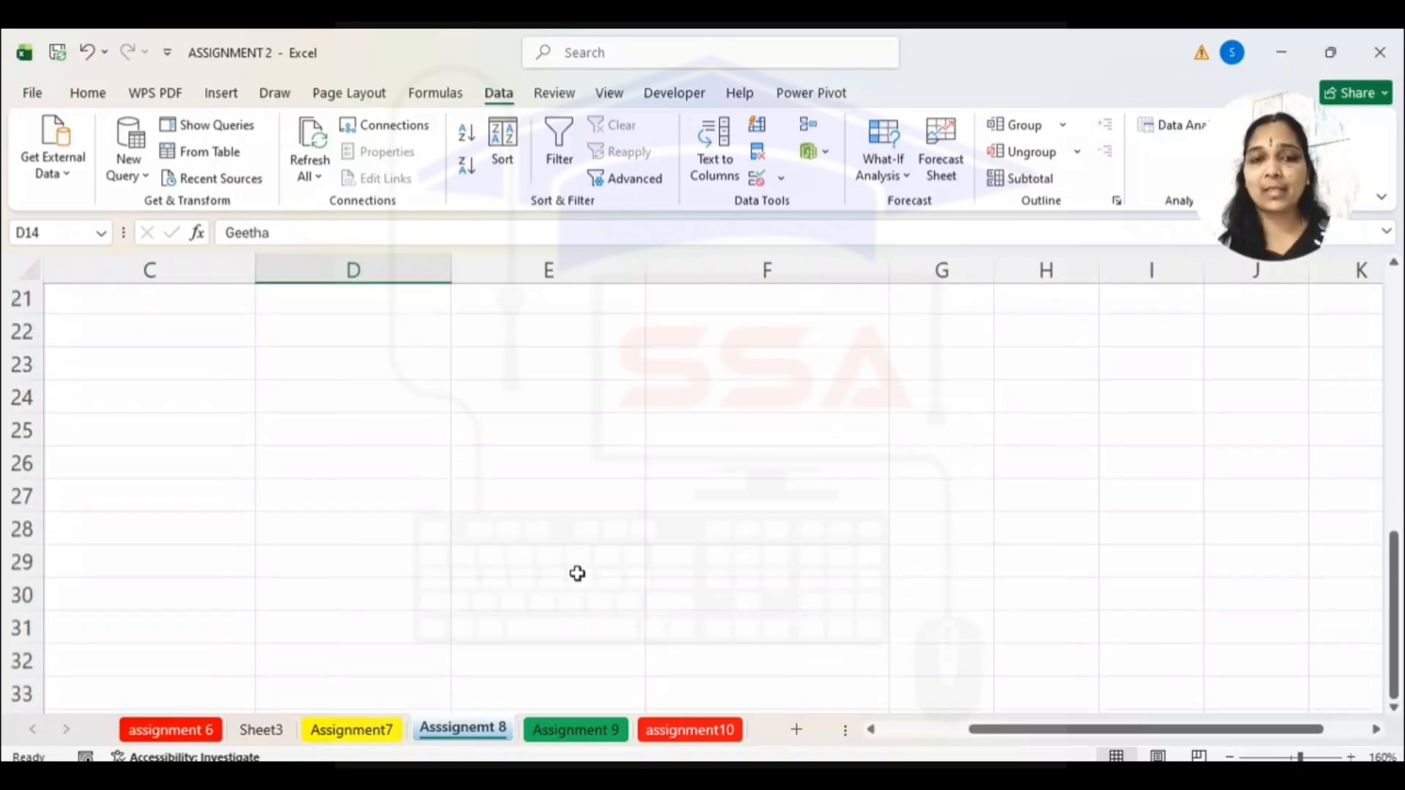
scroll(578, 574, "up", 3)
scroll(578, 574, "down", 5)
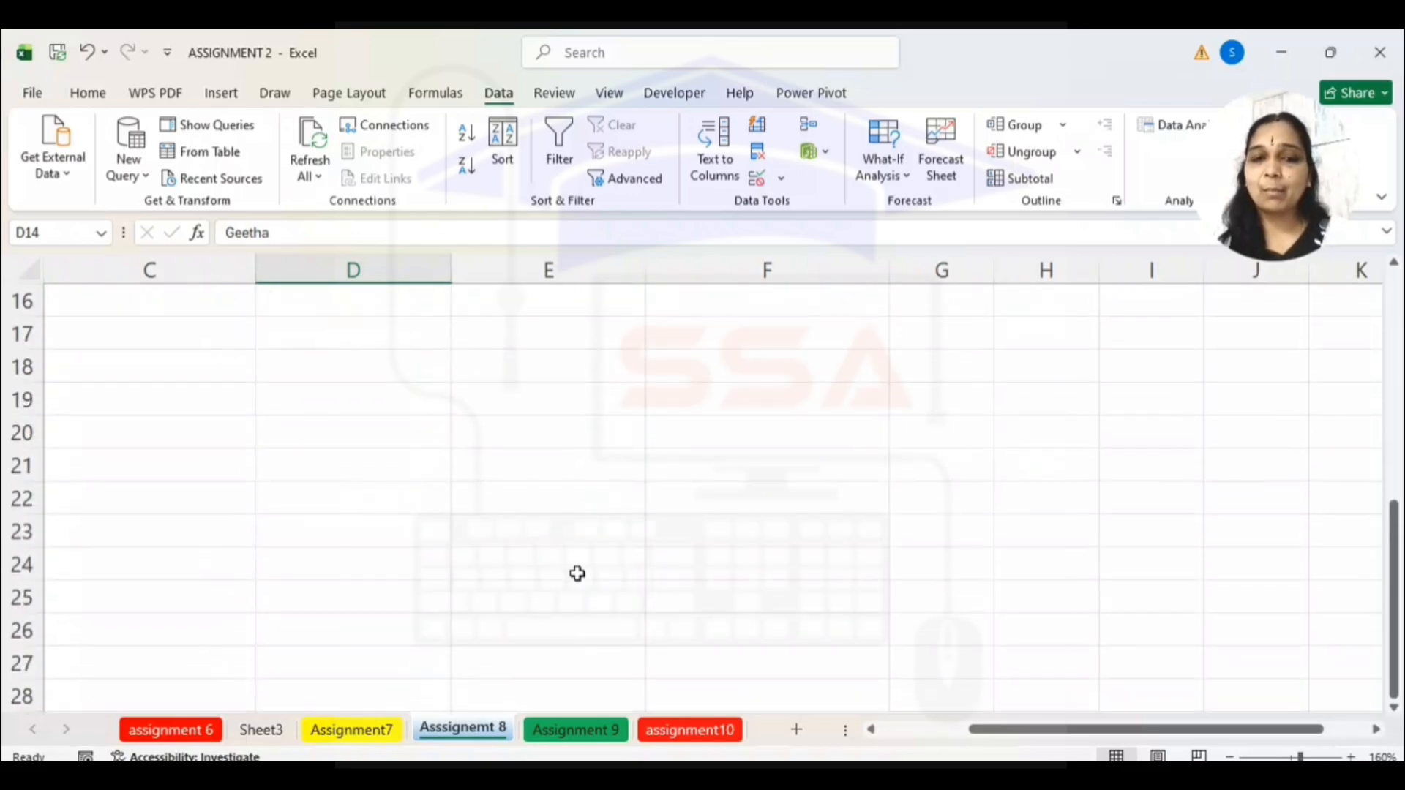
scroll(578, 574, "up", 5)
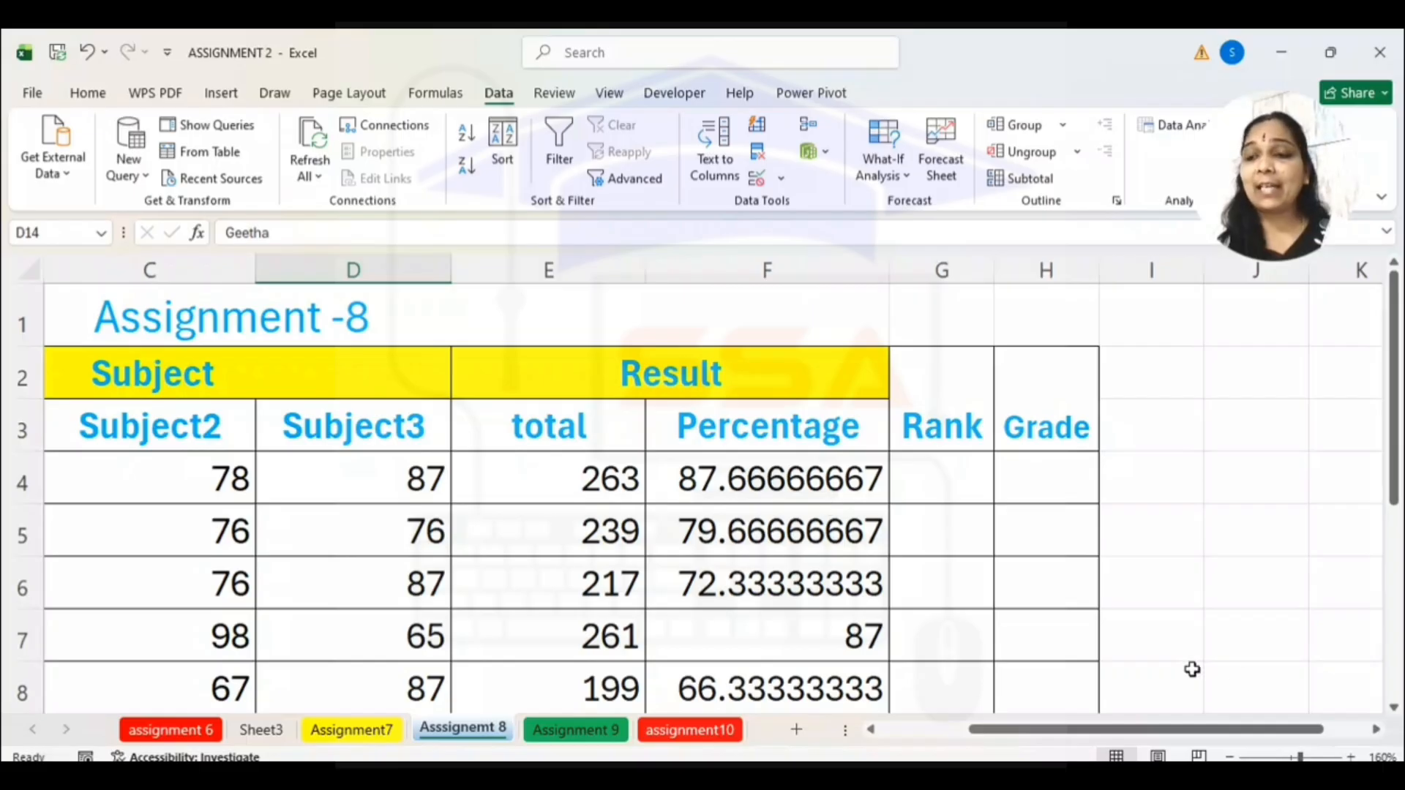
scroll(1394, 720, "down", 3)
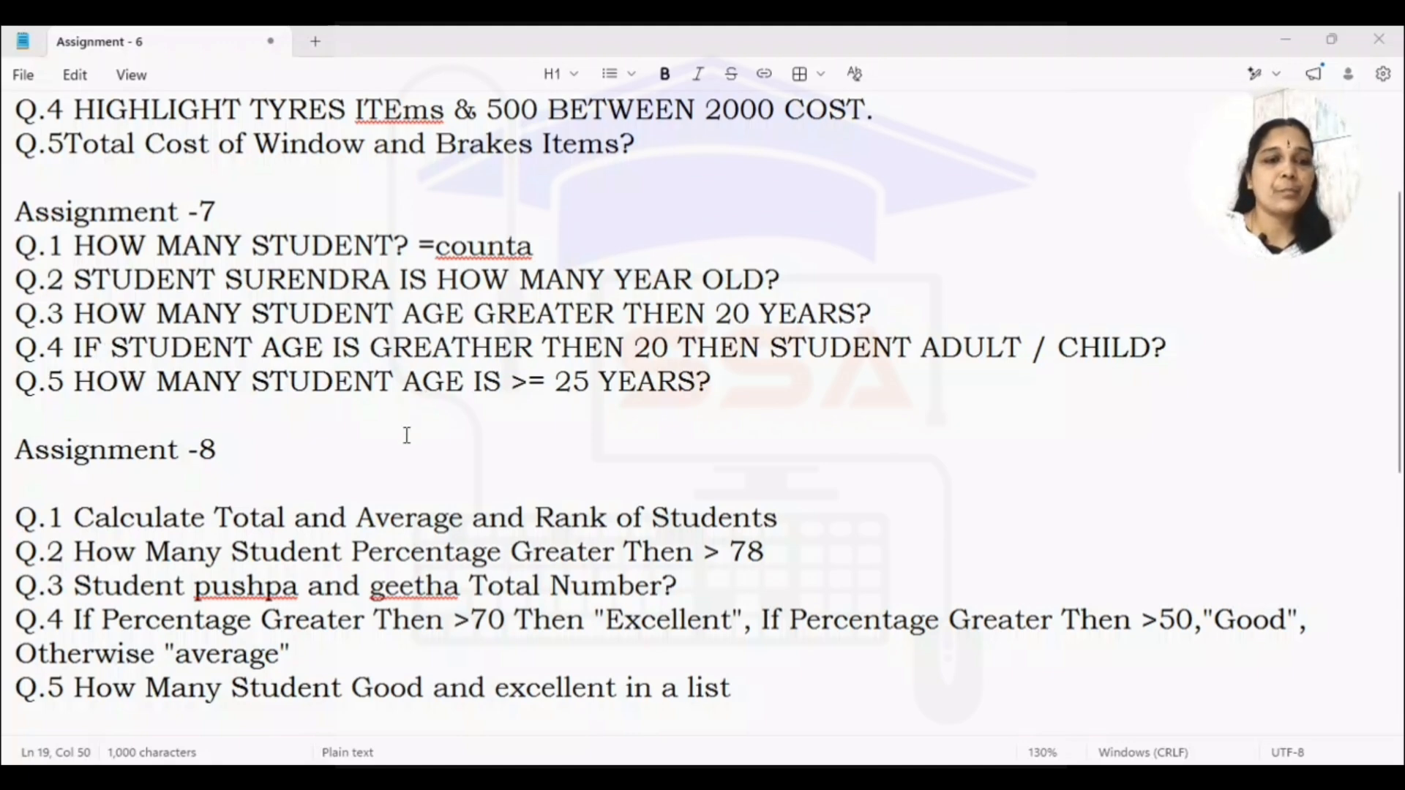
Read through the Assignment -8 questions in the Notepad document, starting from Q.1
left_click(388, 504)
key("Down")
key("Down")
key("Down")
key("Down")
key("Down")
key("Down")
key("Down")
key("Down")
key("Down")
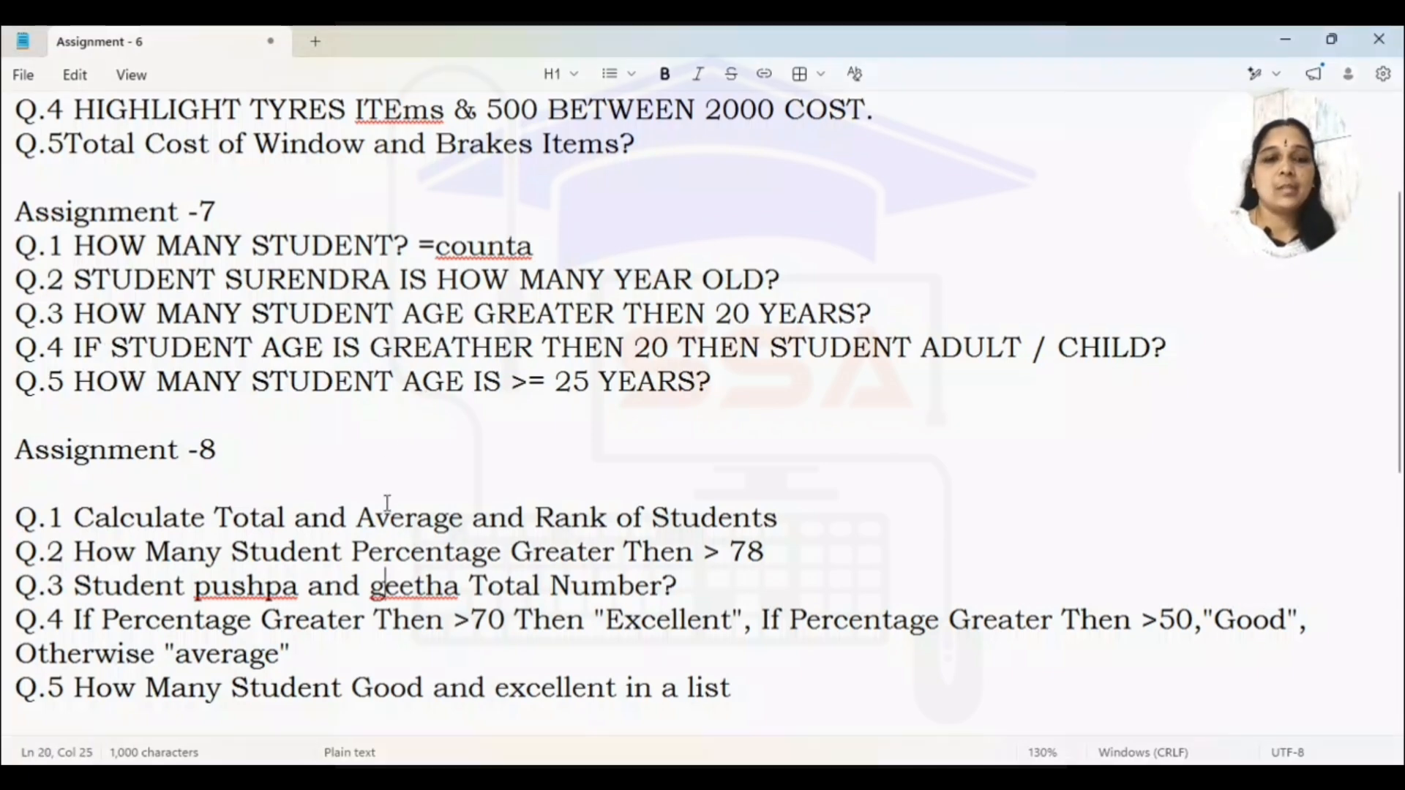
Read the remaining Assignment -8 questions in Notepad and return to the Rank and Grade columns of the marks table in Excel
key("Down")
key("Down")
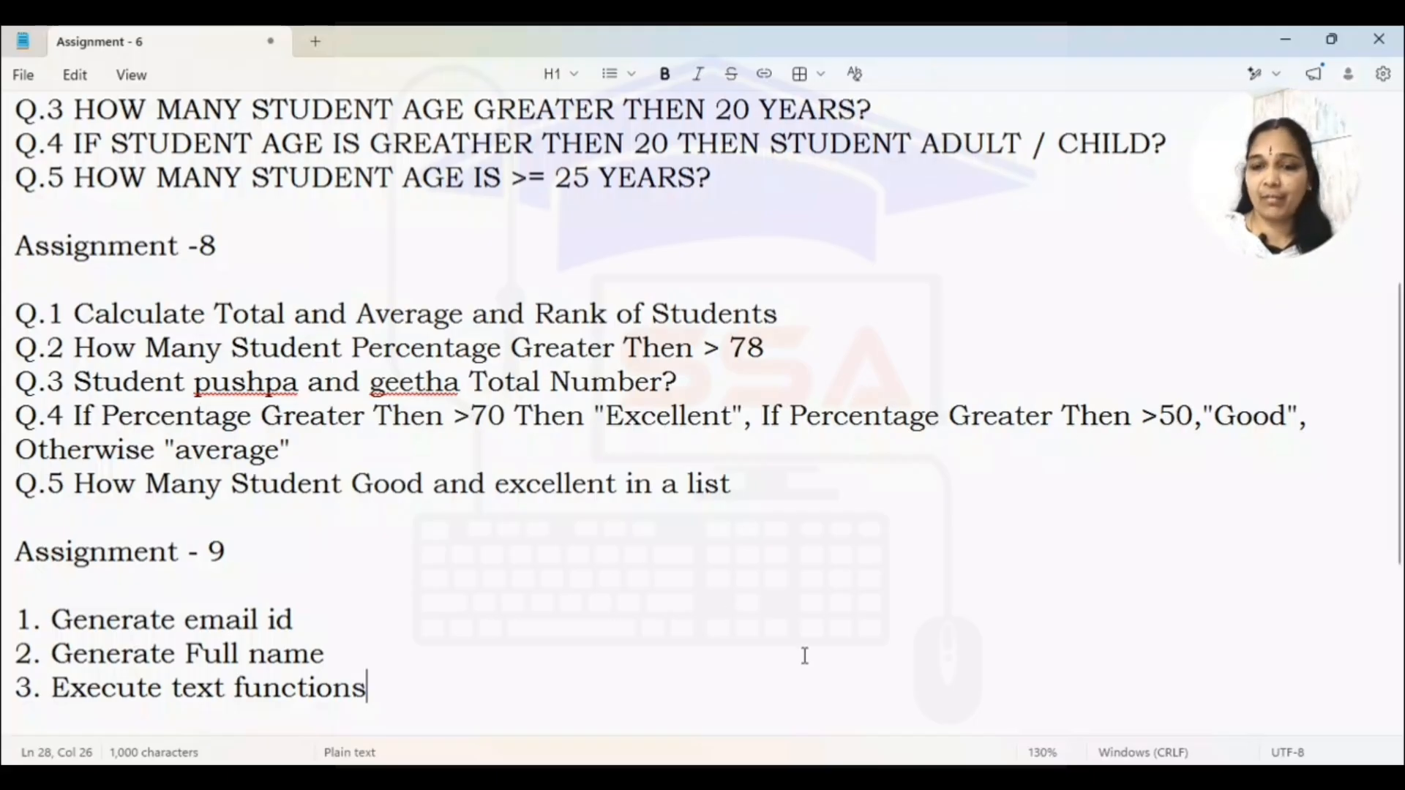
left_click(868, 670)
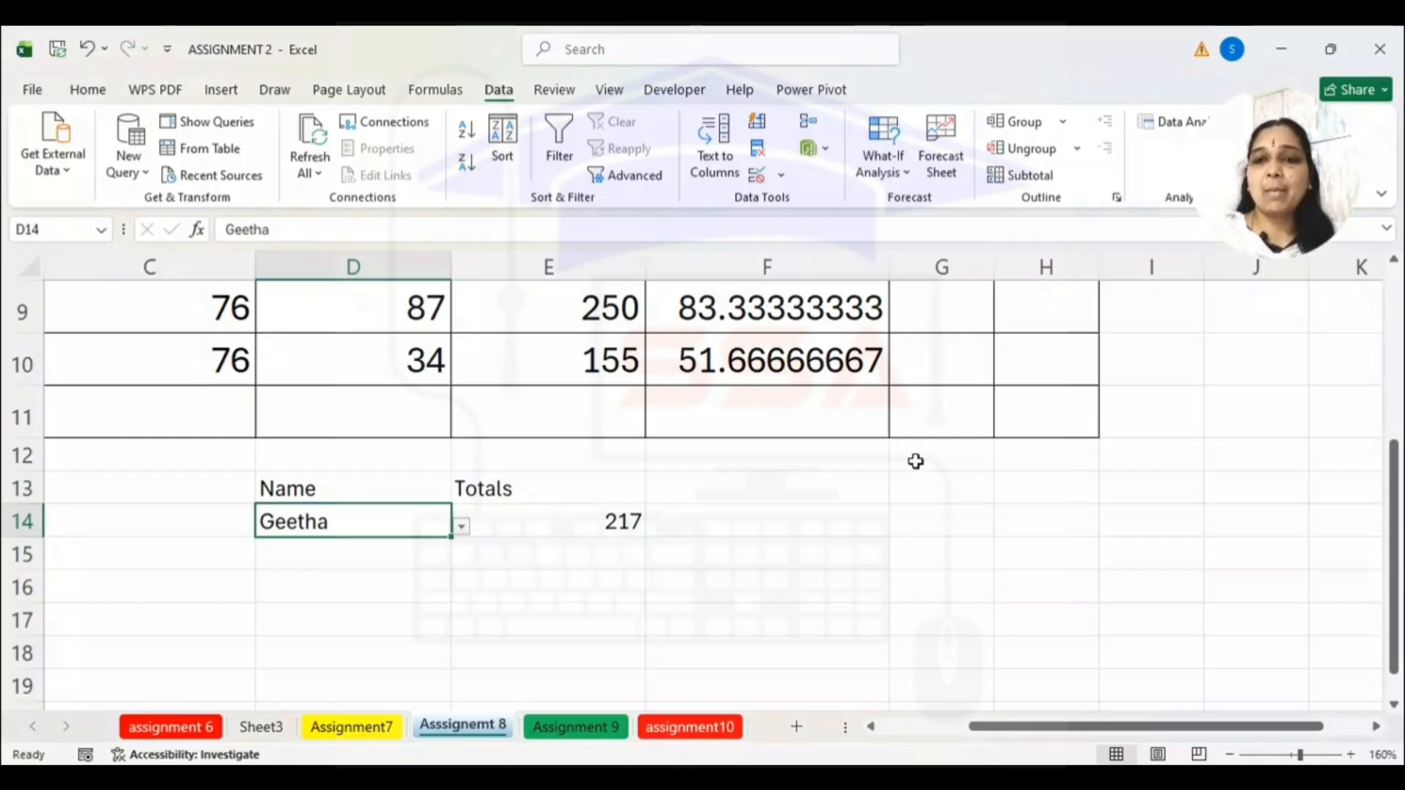
scroll(946, 402, "up", 3)
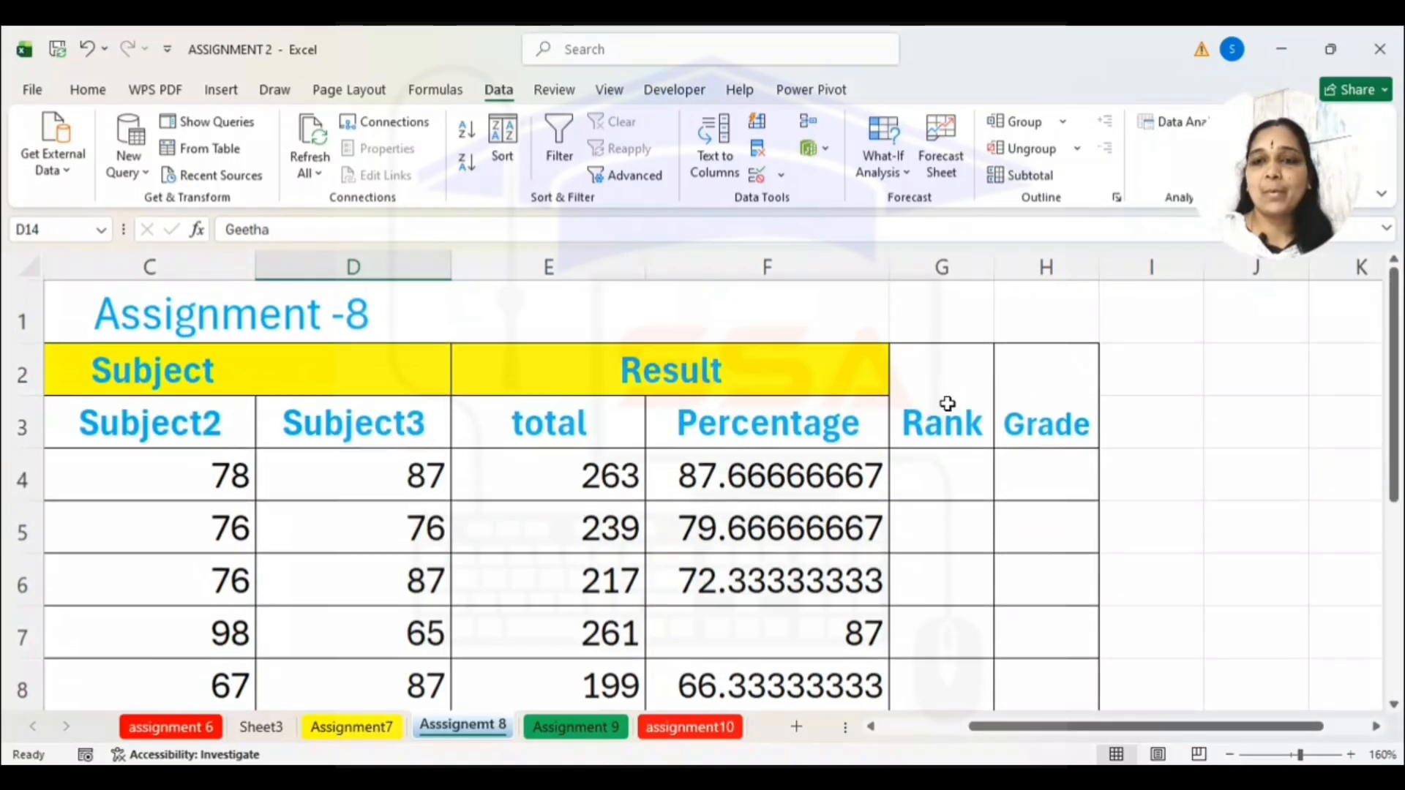
left_click(1072, 455)
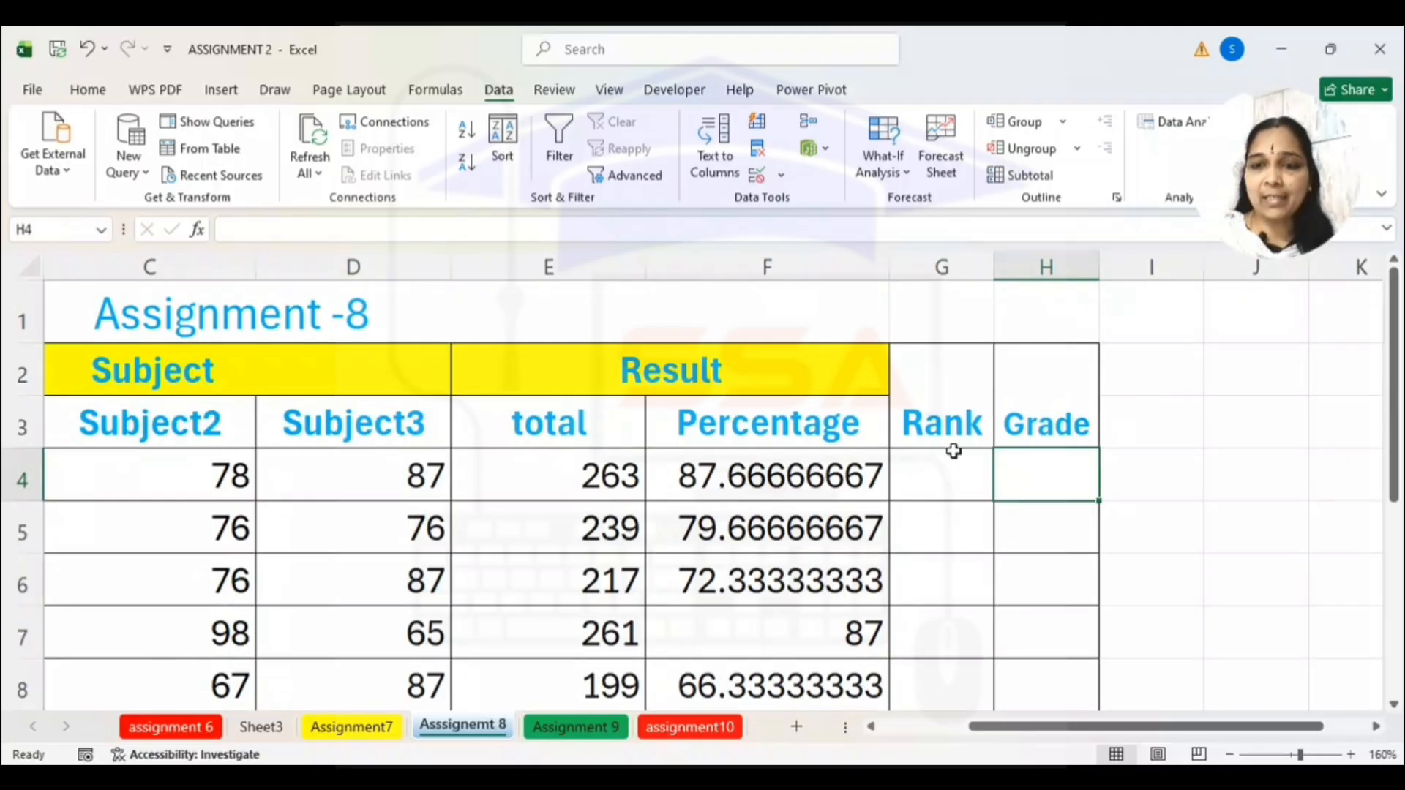
left_click(958, 483)
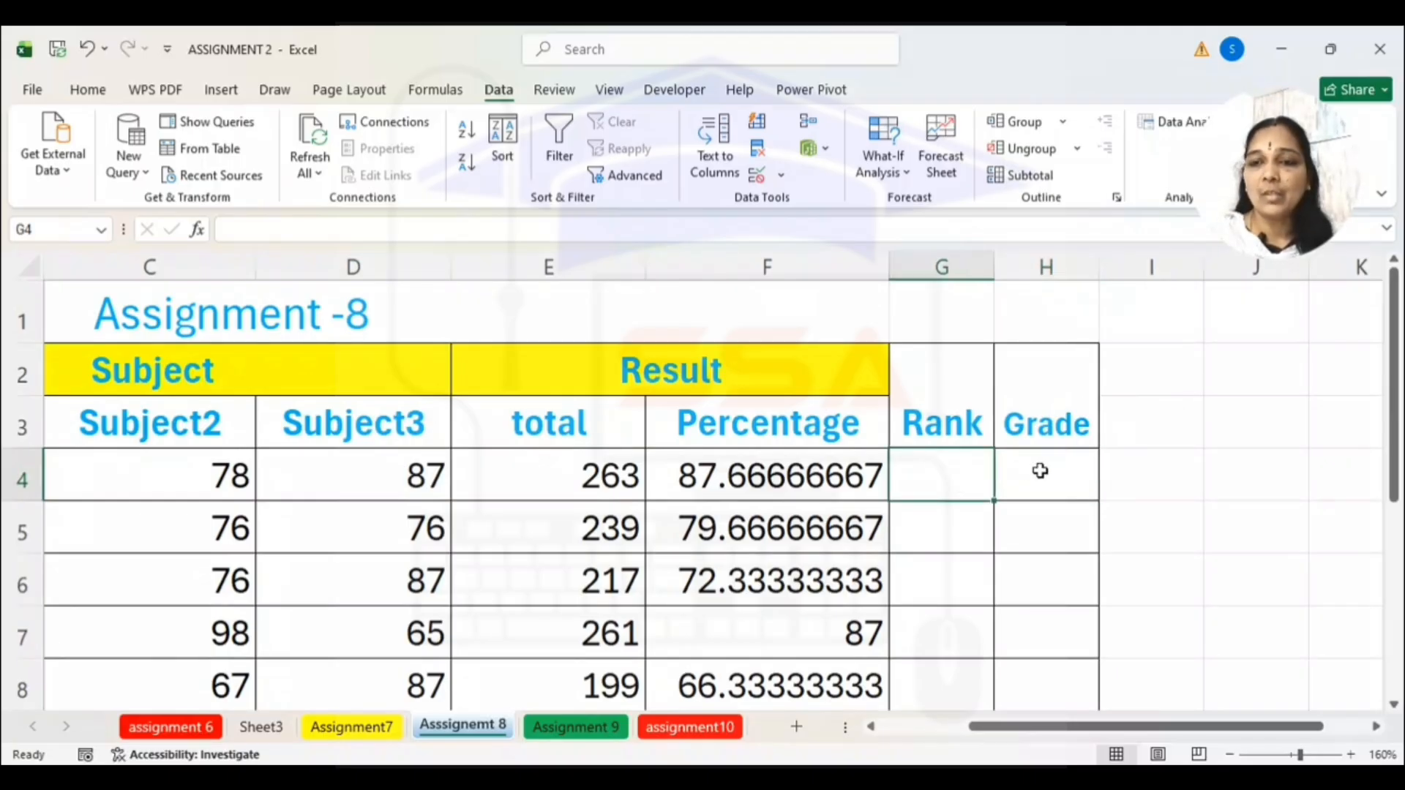
Add a "status" column header in I3, beside the Grade header
left_click(1149, 414)
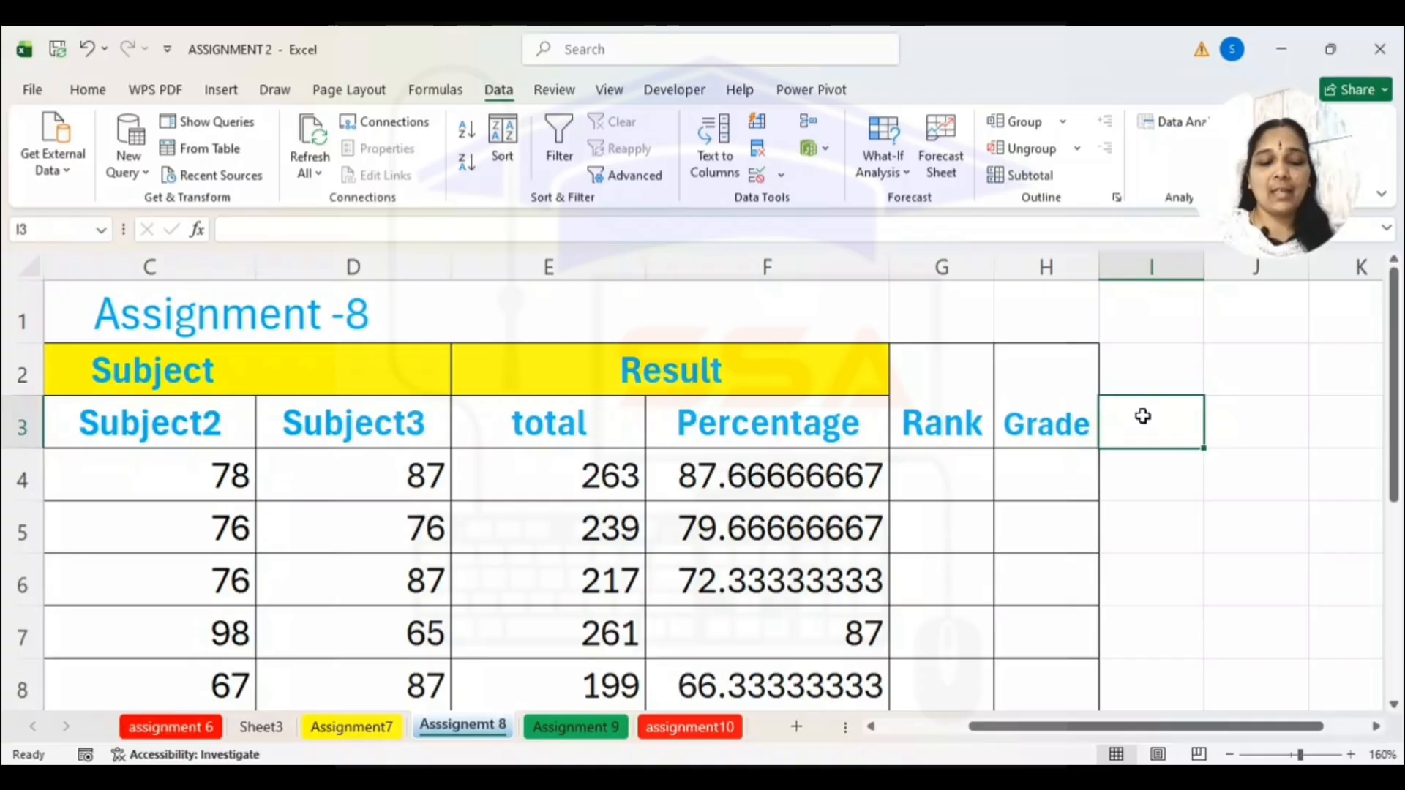
type("stau")
key("BackSpace")
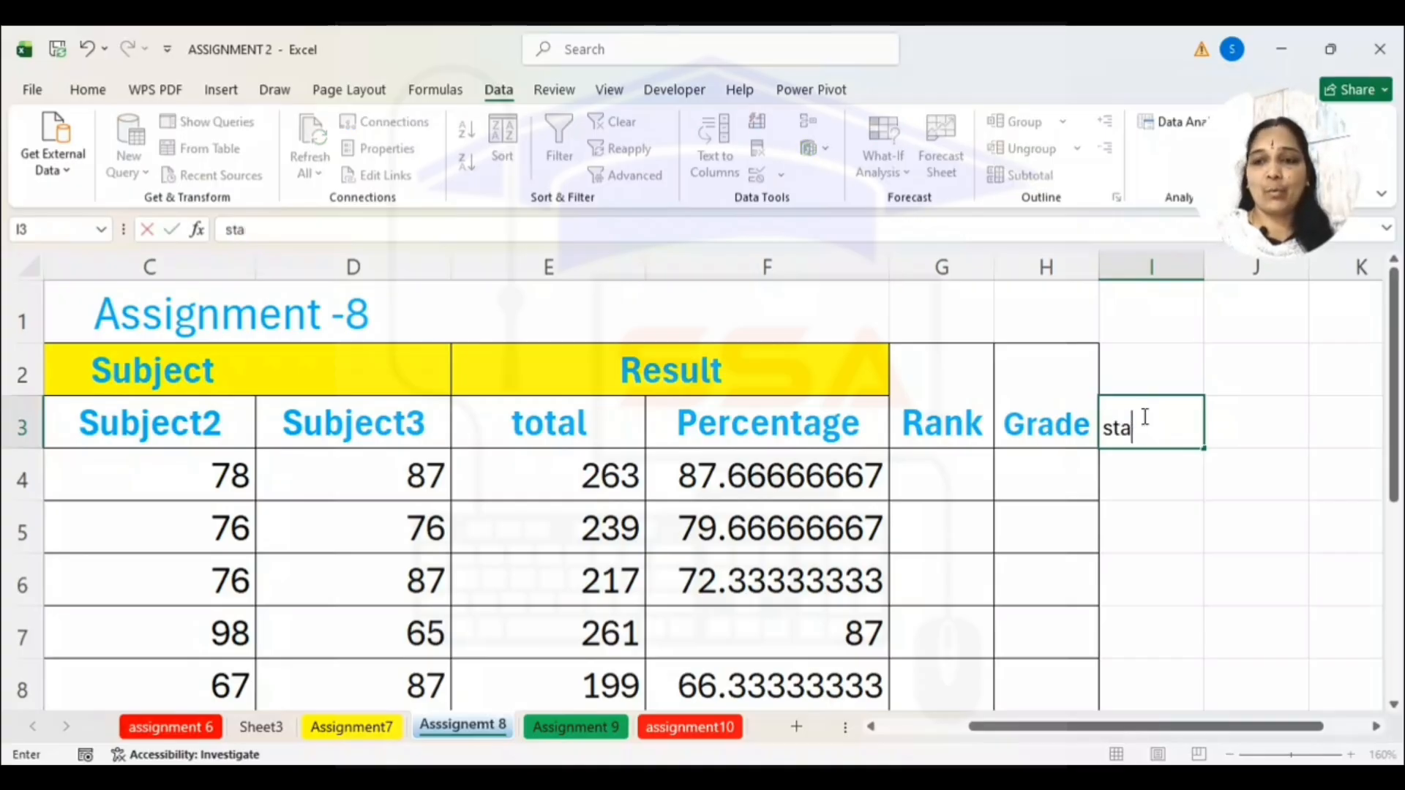
type("tus")
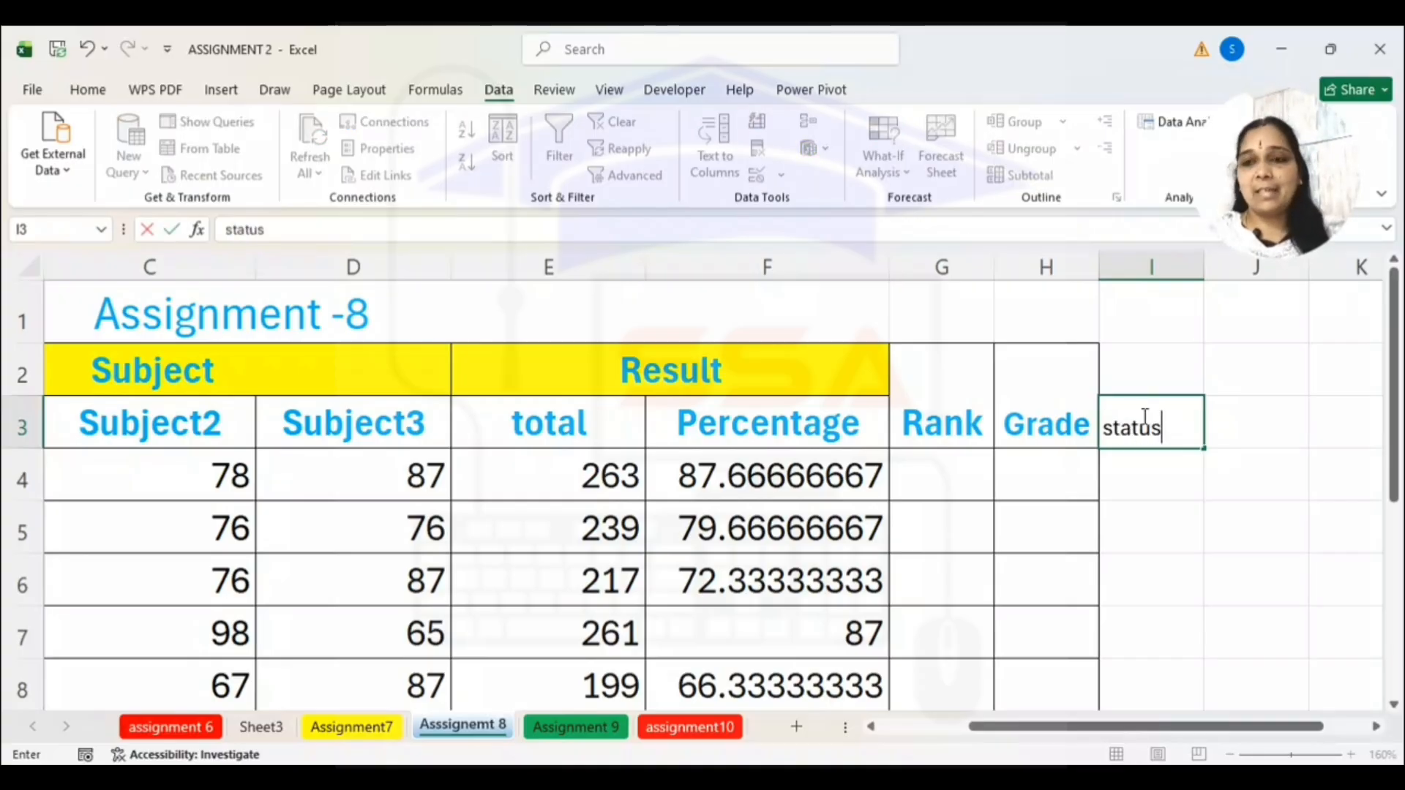
key("Tab")
Begin an IF formula in I4 that returns "Excellent" when F4 is greater than 70: =if(F4>70,"Excellent",
left_click(1153, 486)
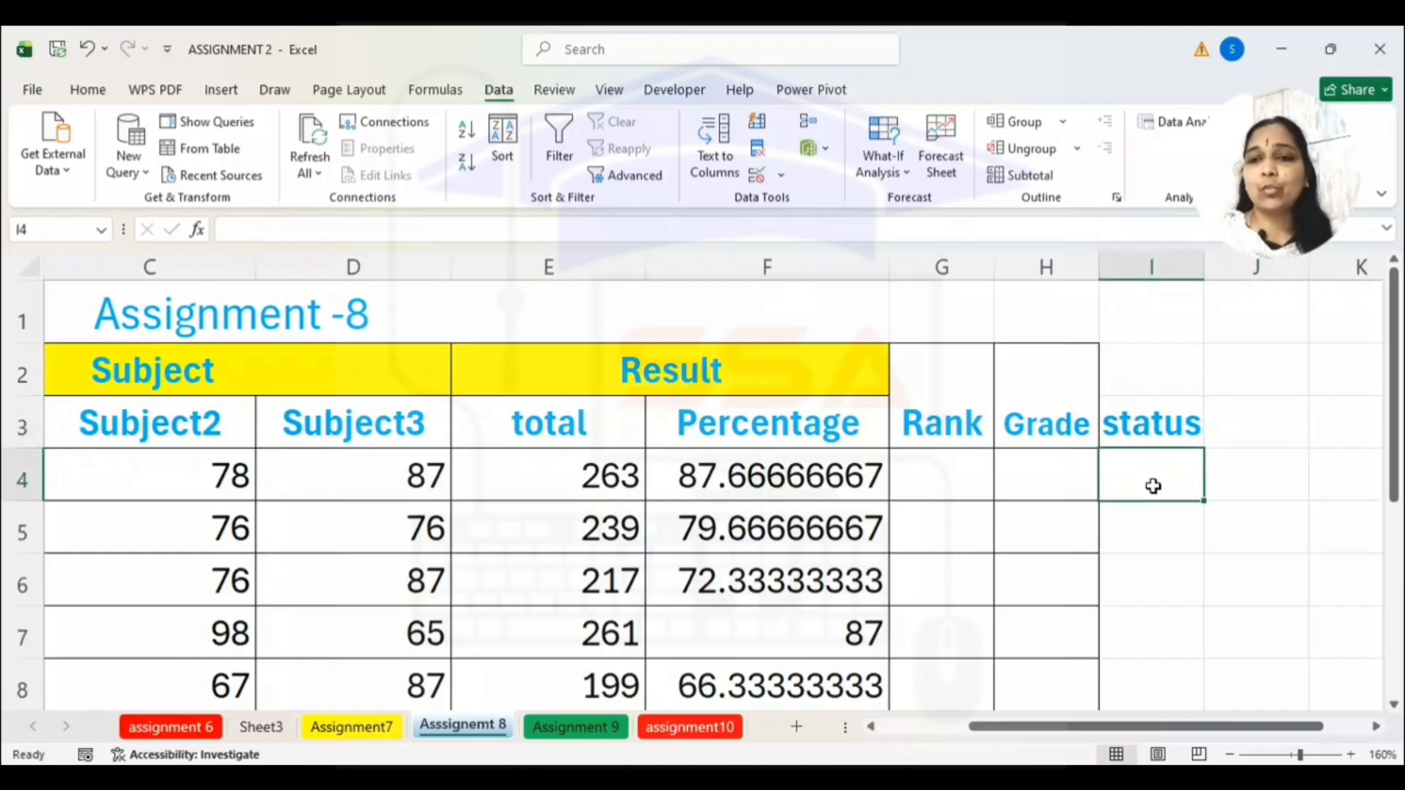
type("=")
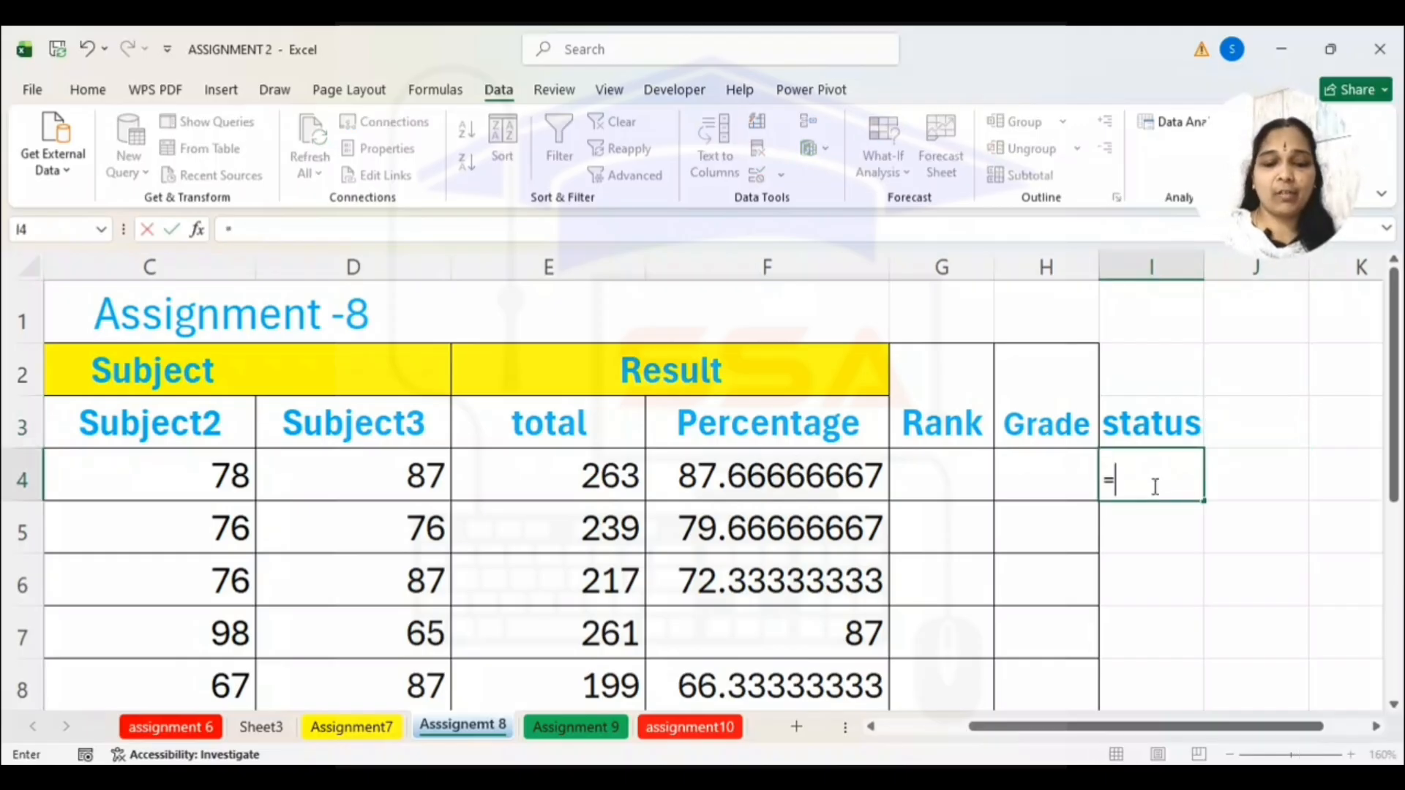
type("if(")
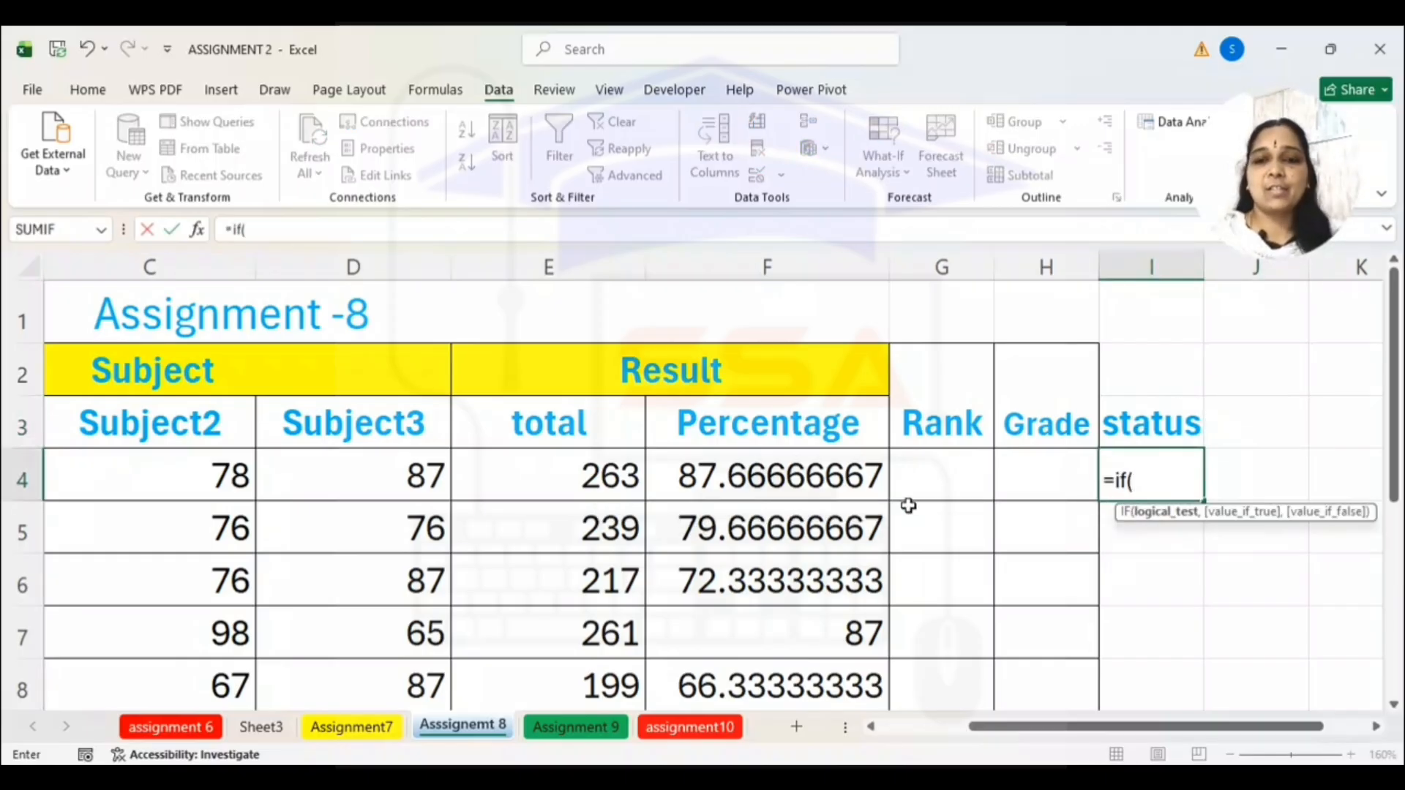
left_click(803, 474)
type(">")
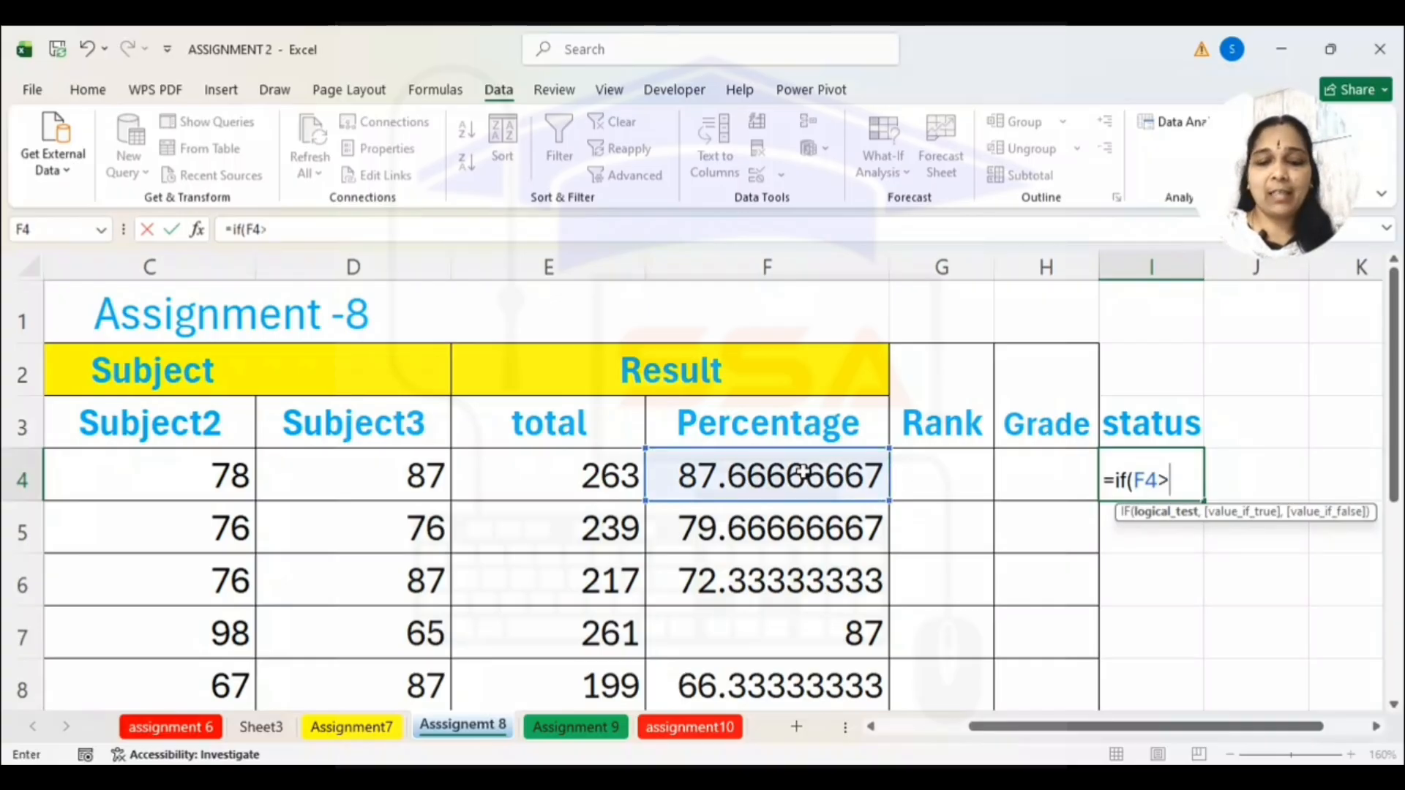
type("60")
key("BackSpace")
key("BackSpace")
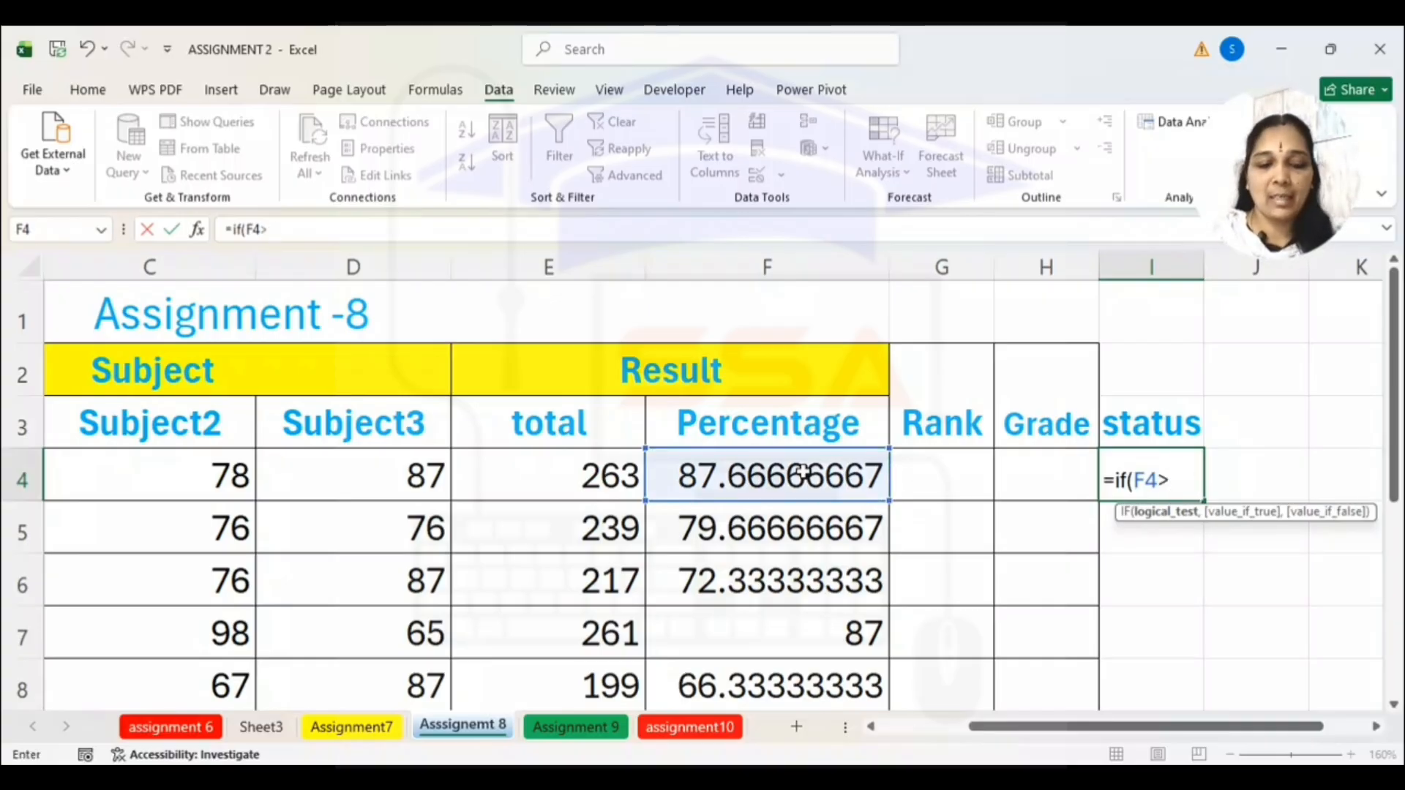
type("70,")
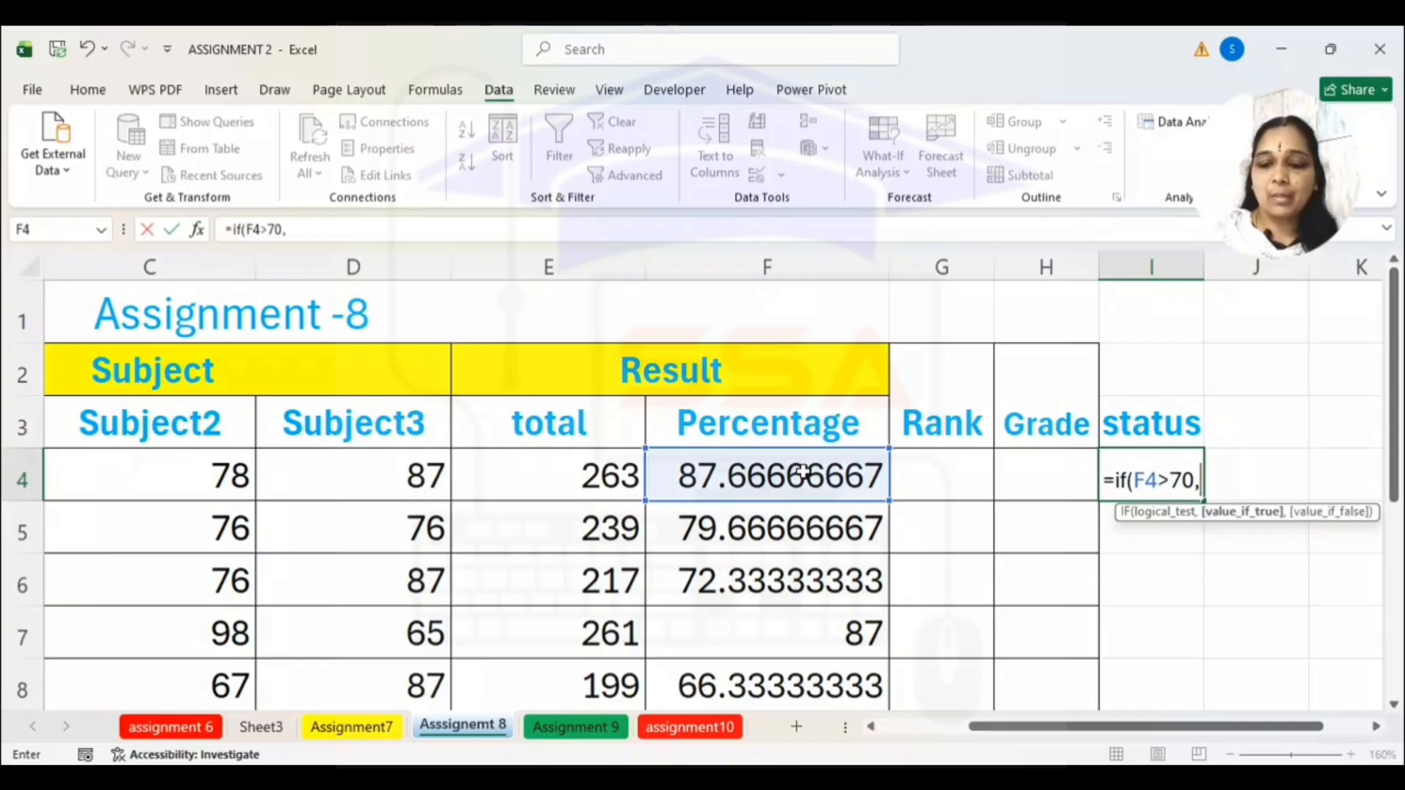
type("\"Excel")
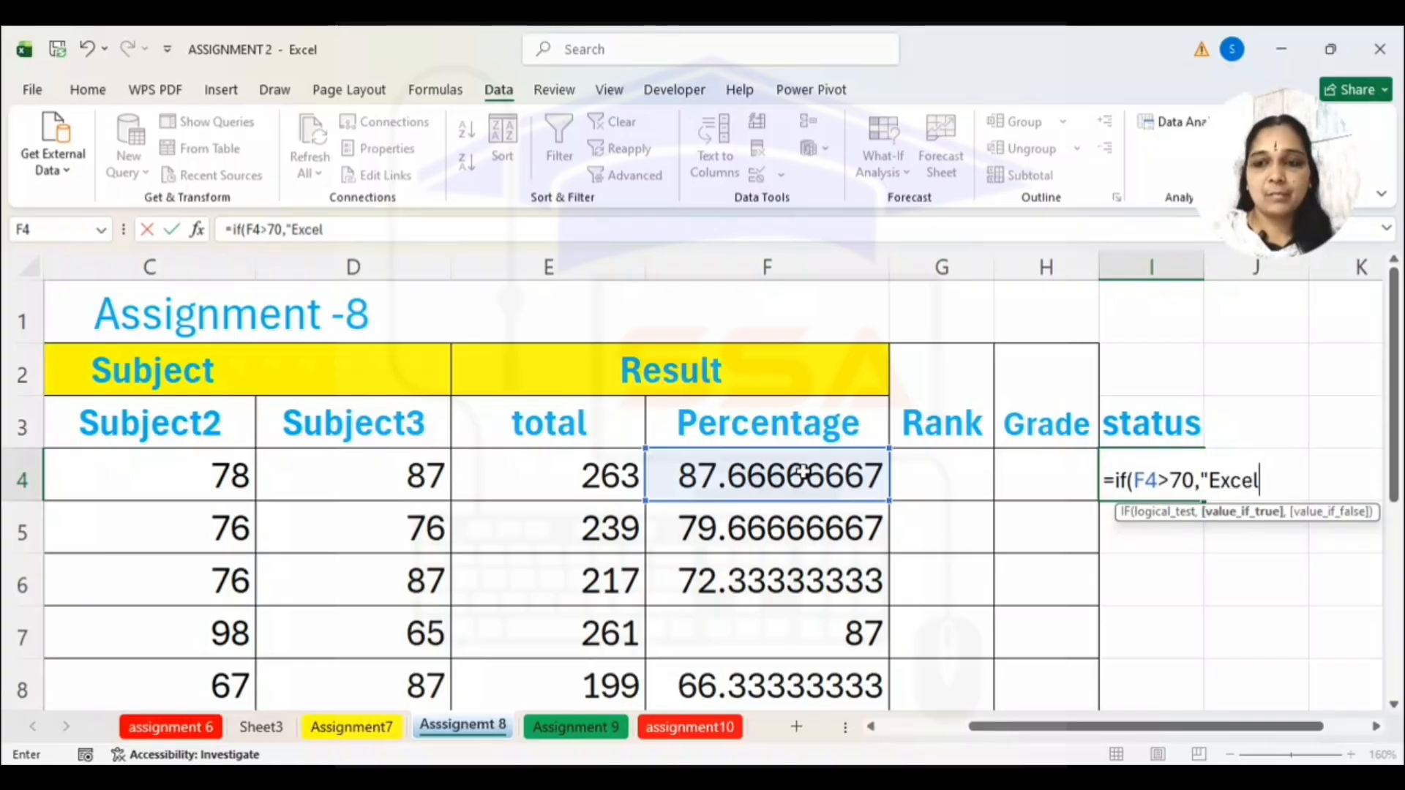
type("lent\",")
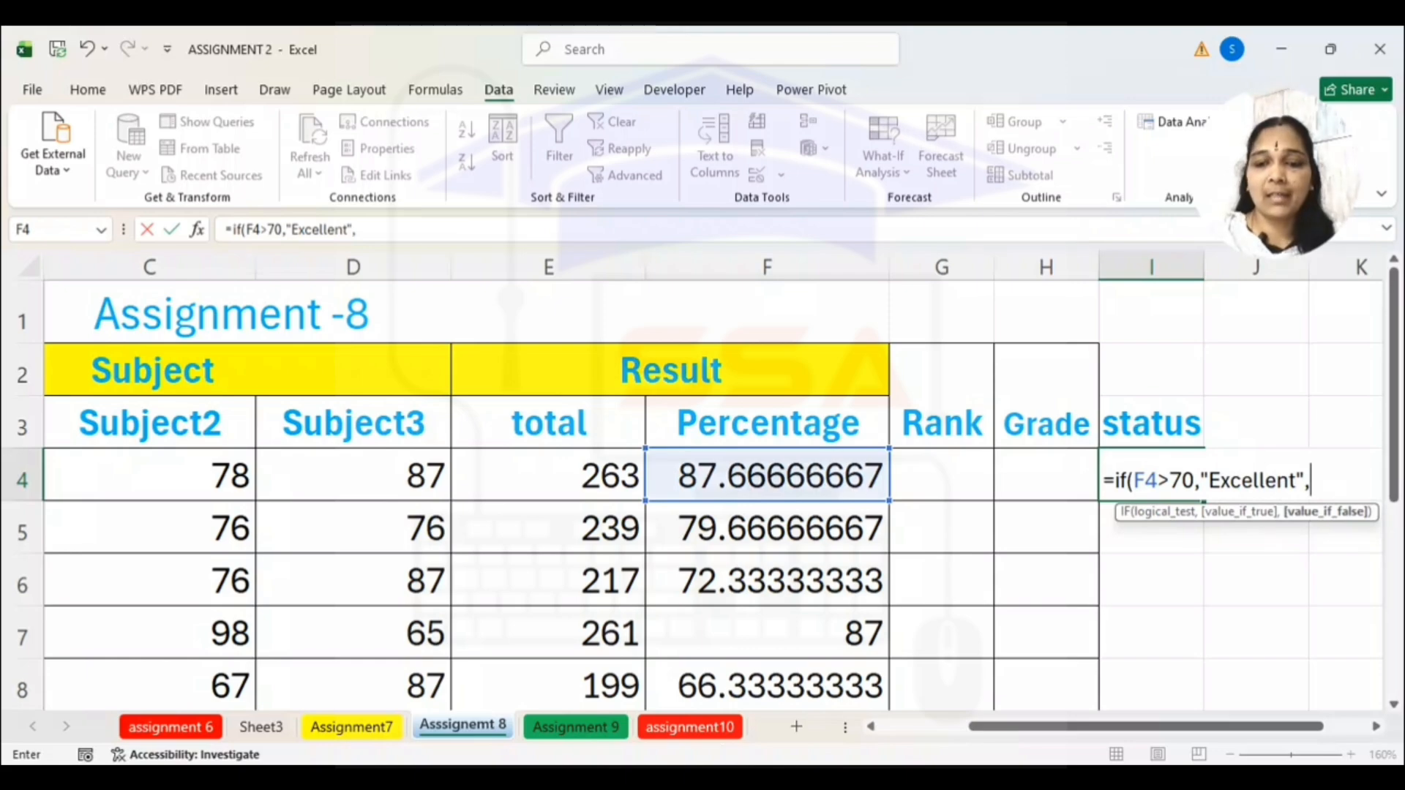
Check Q.4 in Notepad and complete the I4 formula in Excel with the nested condition if(F4>50,"good","average"))
left_click(916, 777)
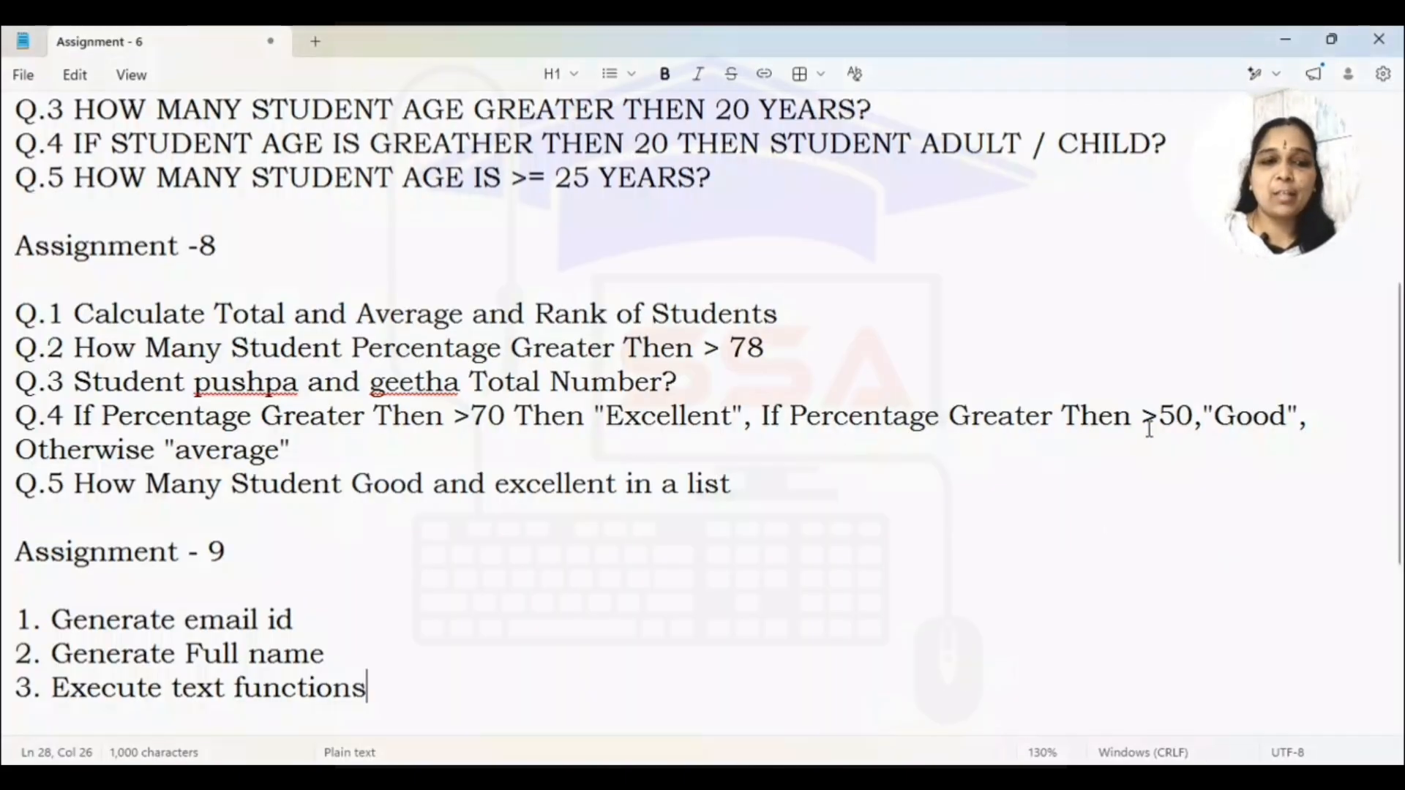
left_click(868, 777)
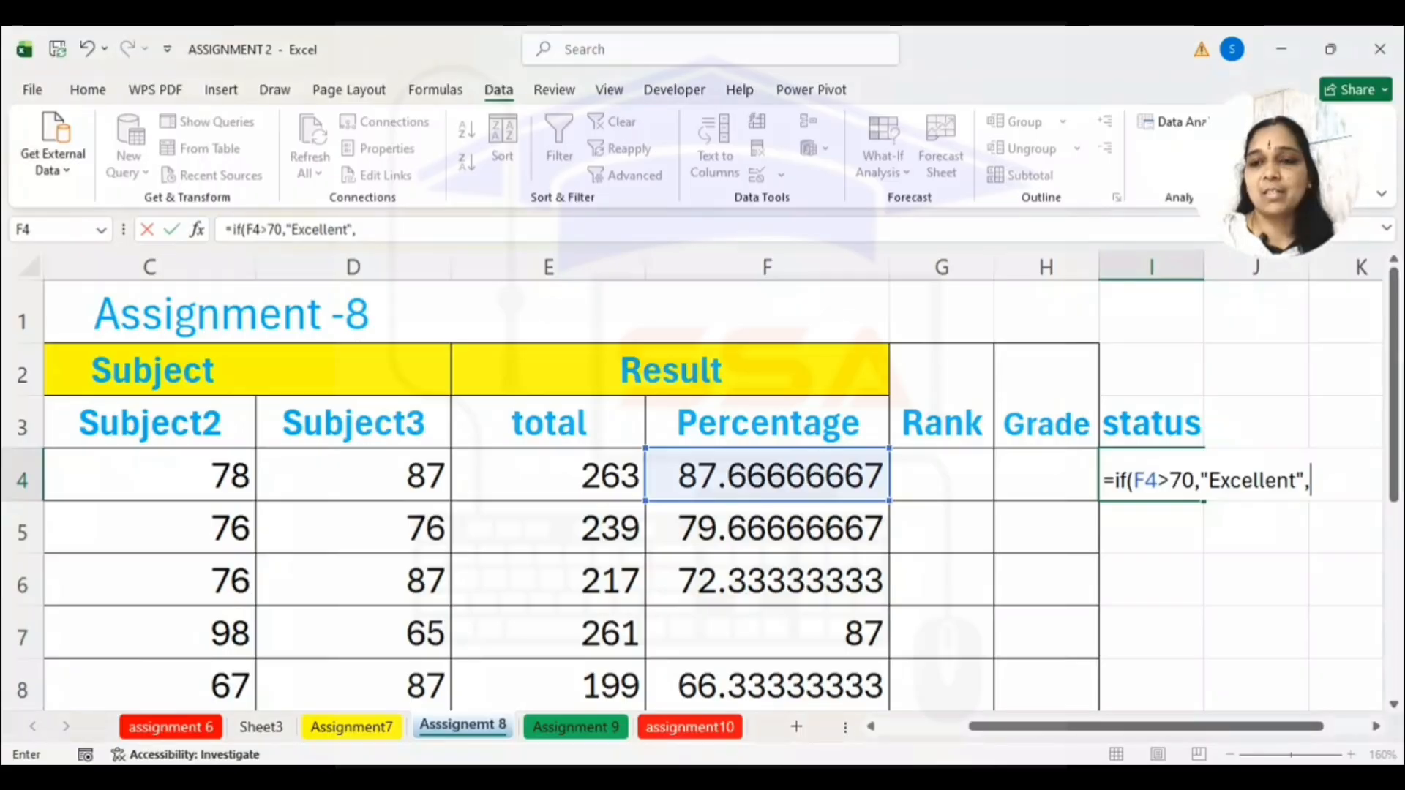
type("if")
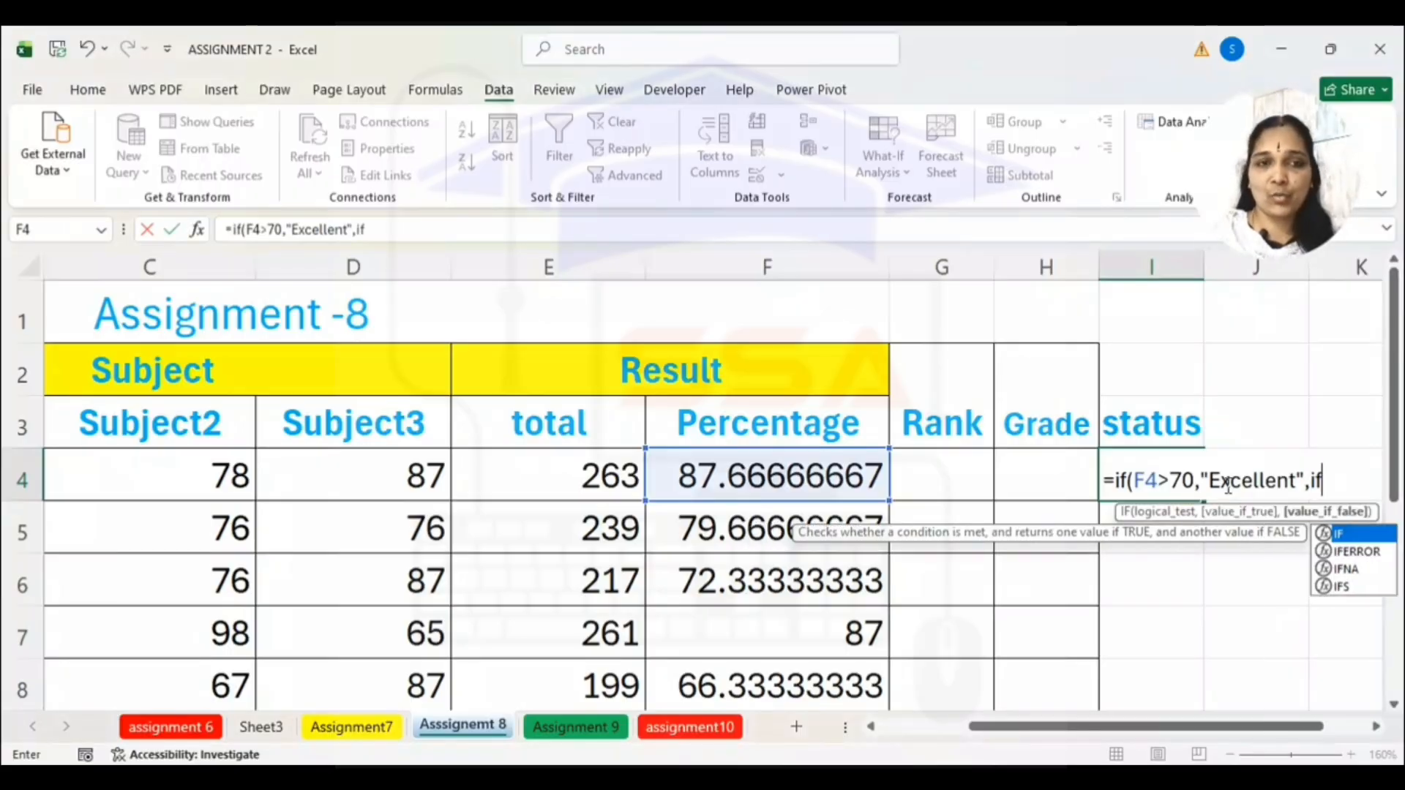
type("(")
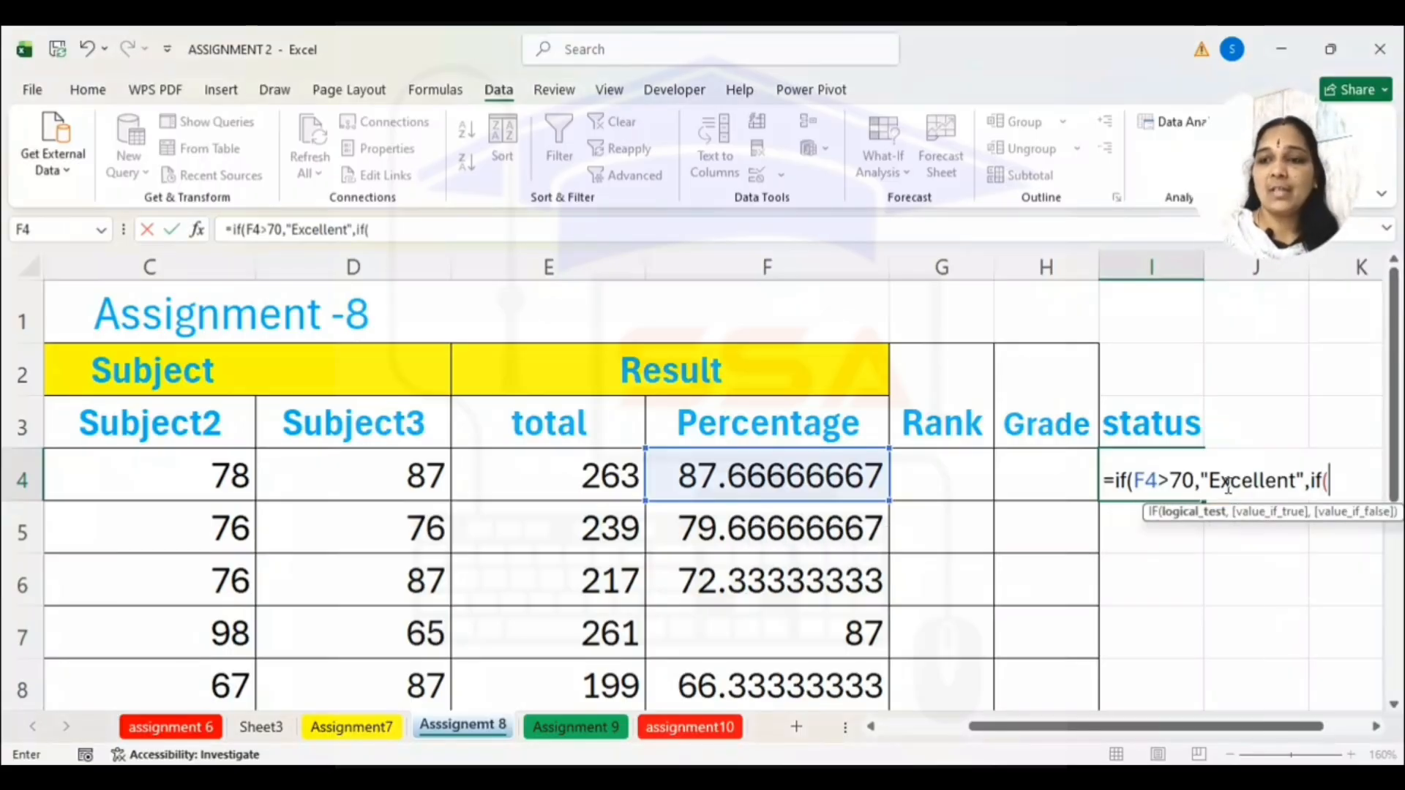
left_click(800, 465)
type(">5")
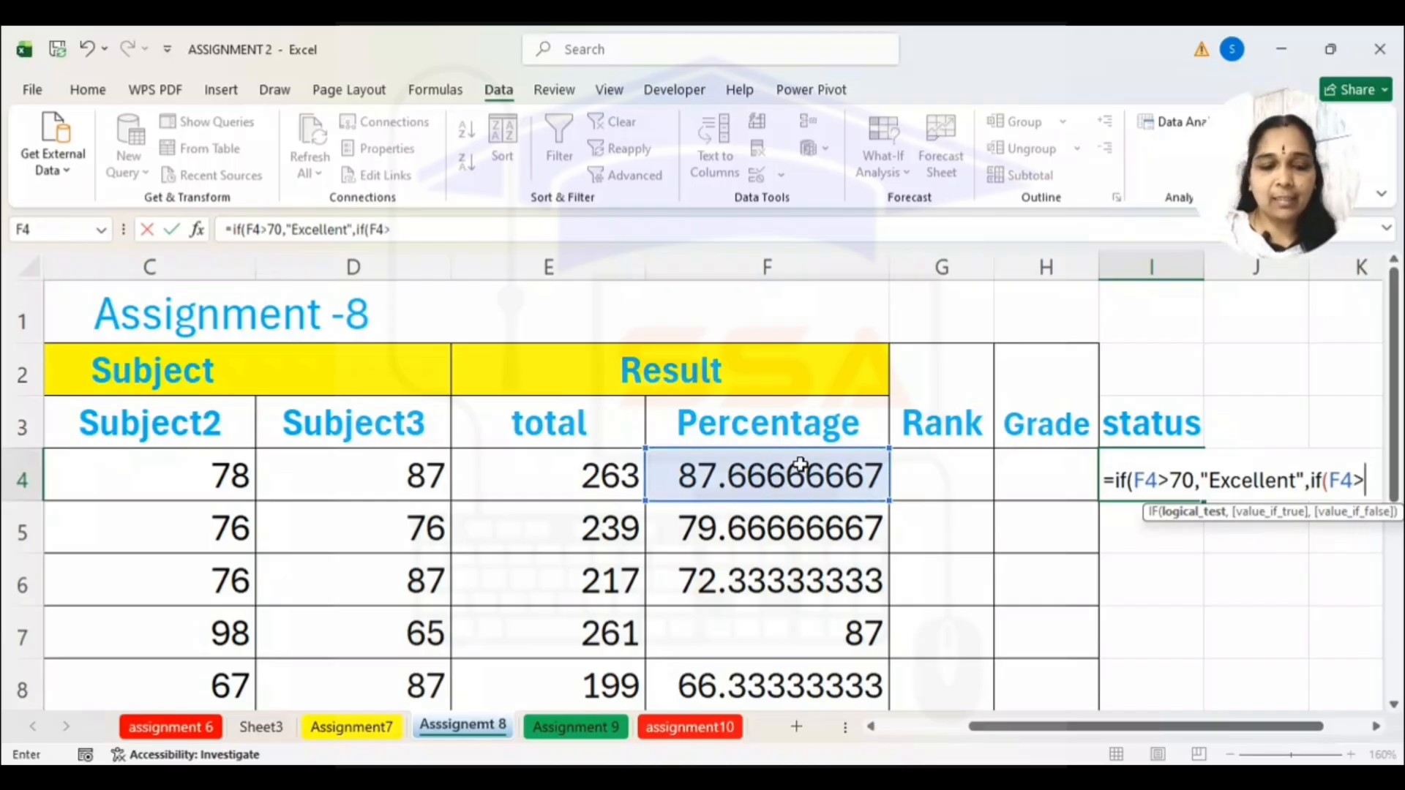
type("0,\"good")
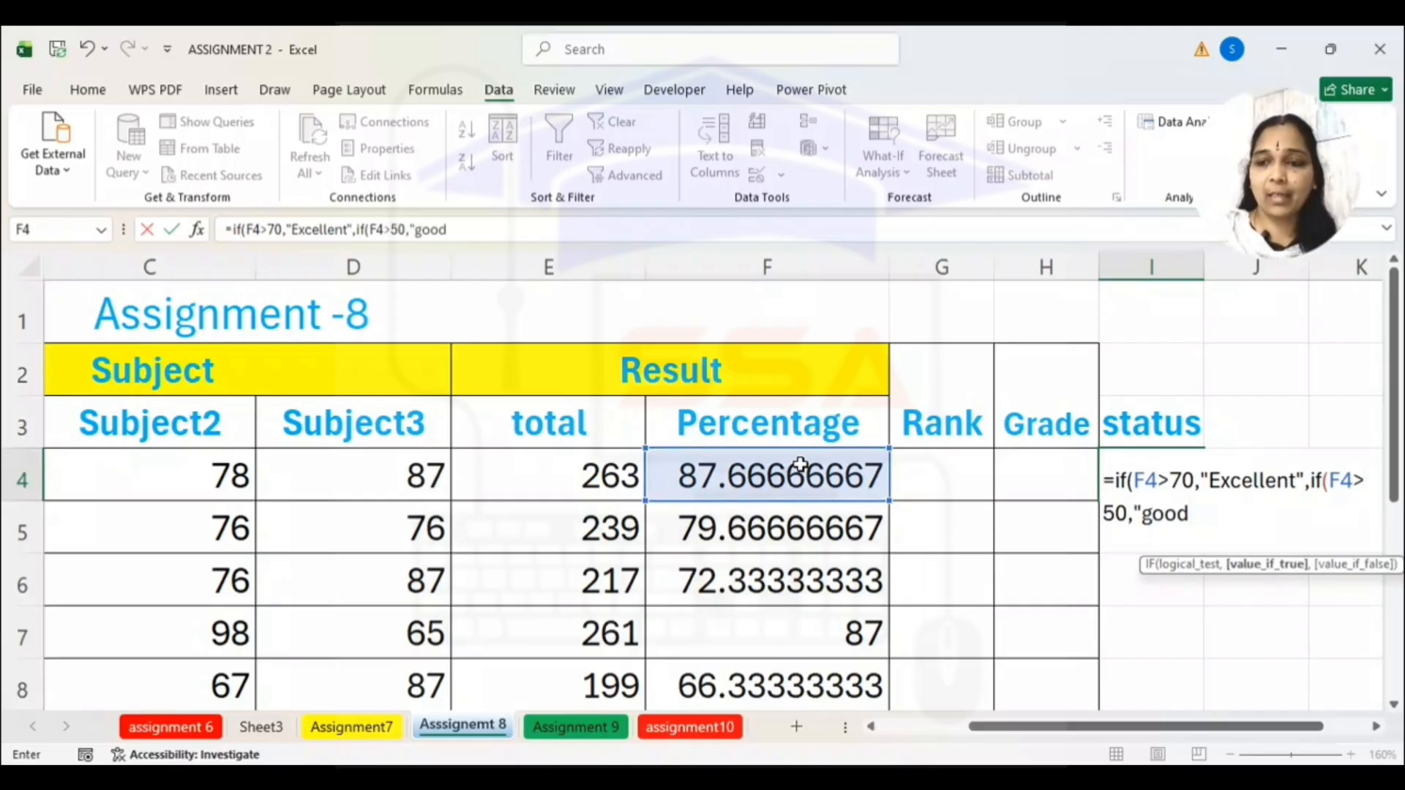
type("\",")
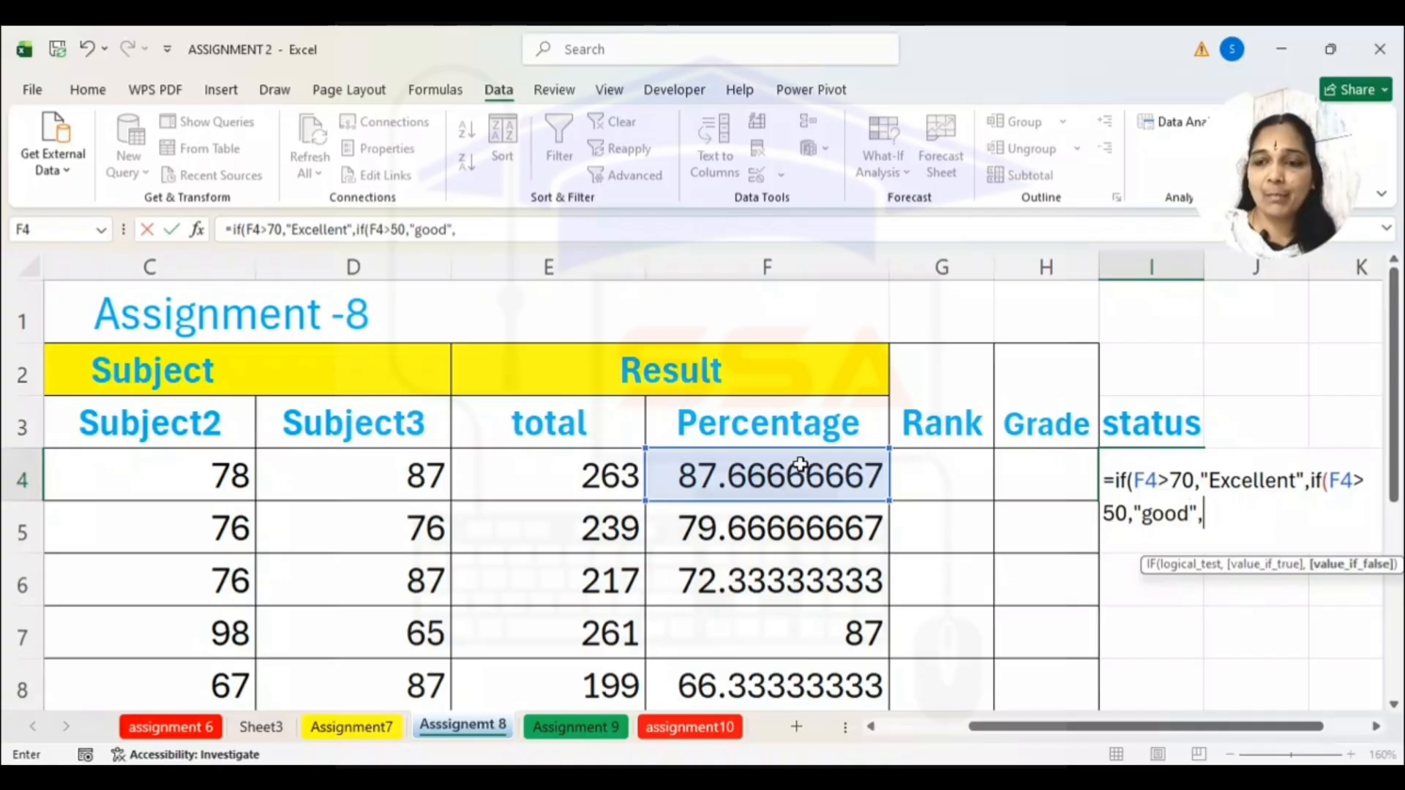
type("\"avea")
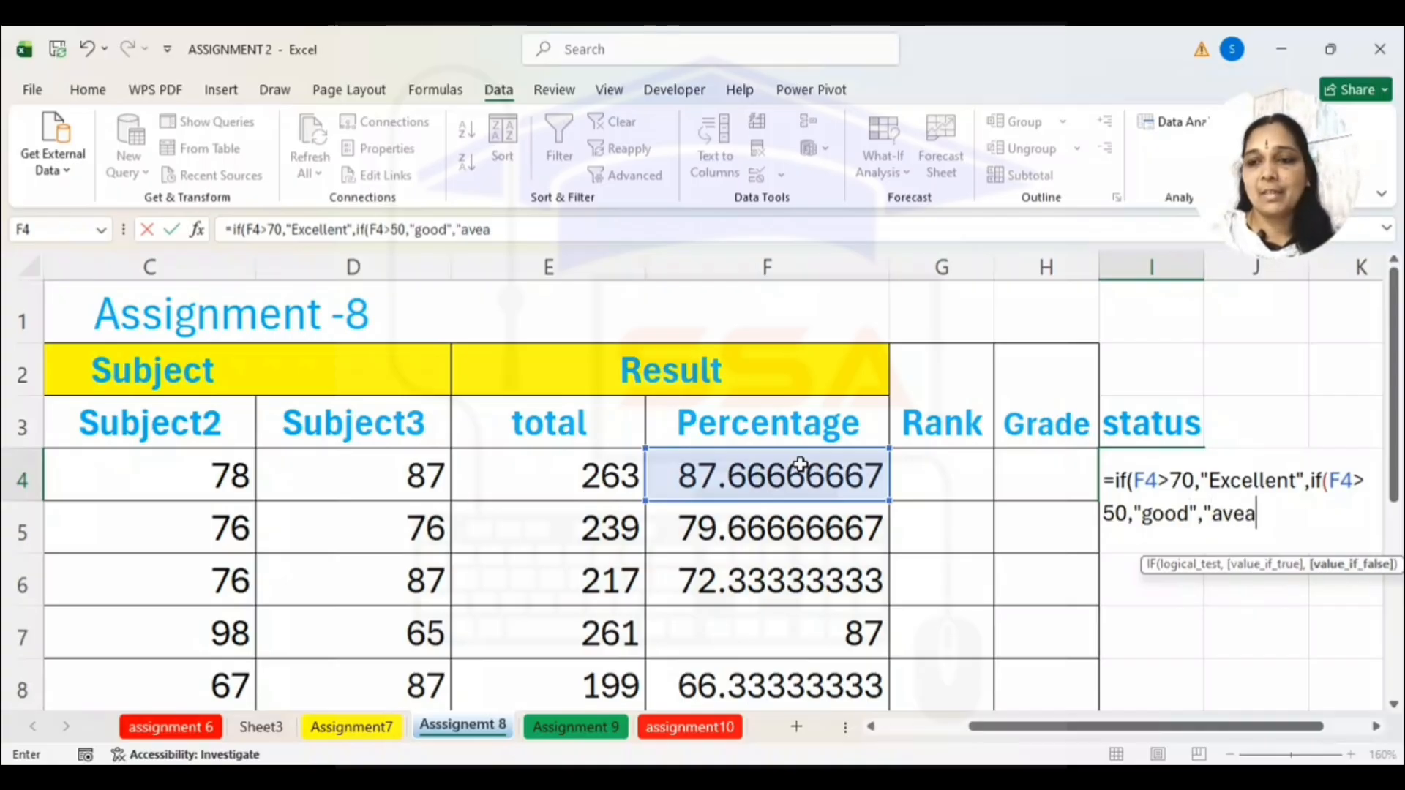
key("BackSpace")
type("rage\")")
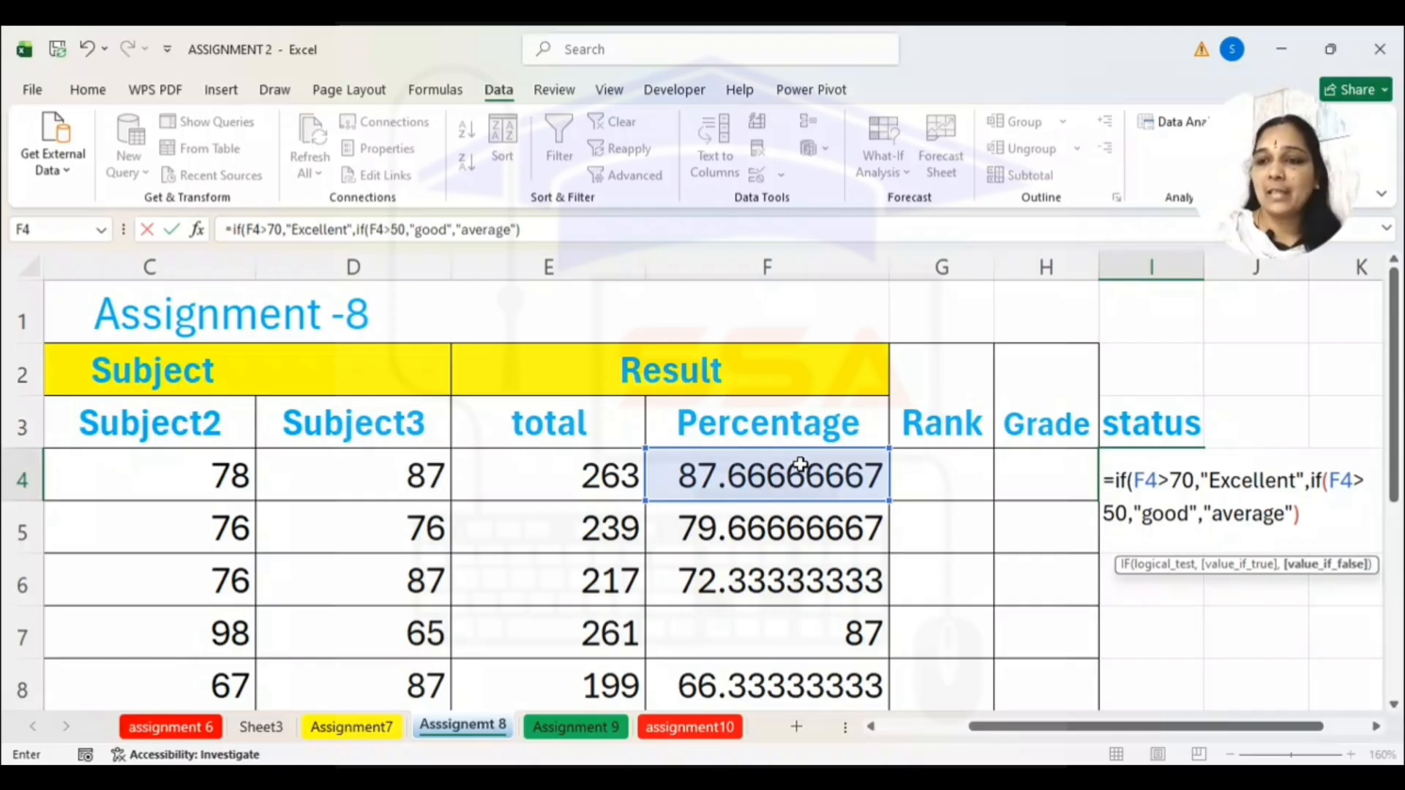
type(")")
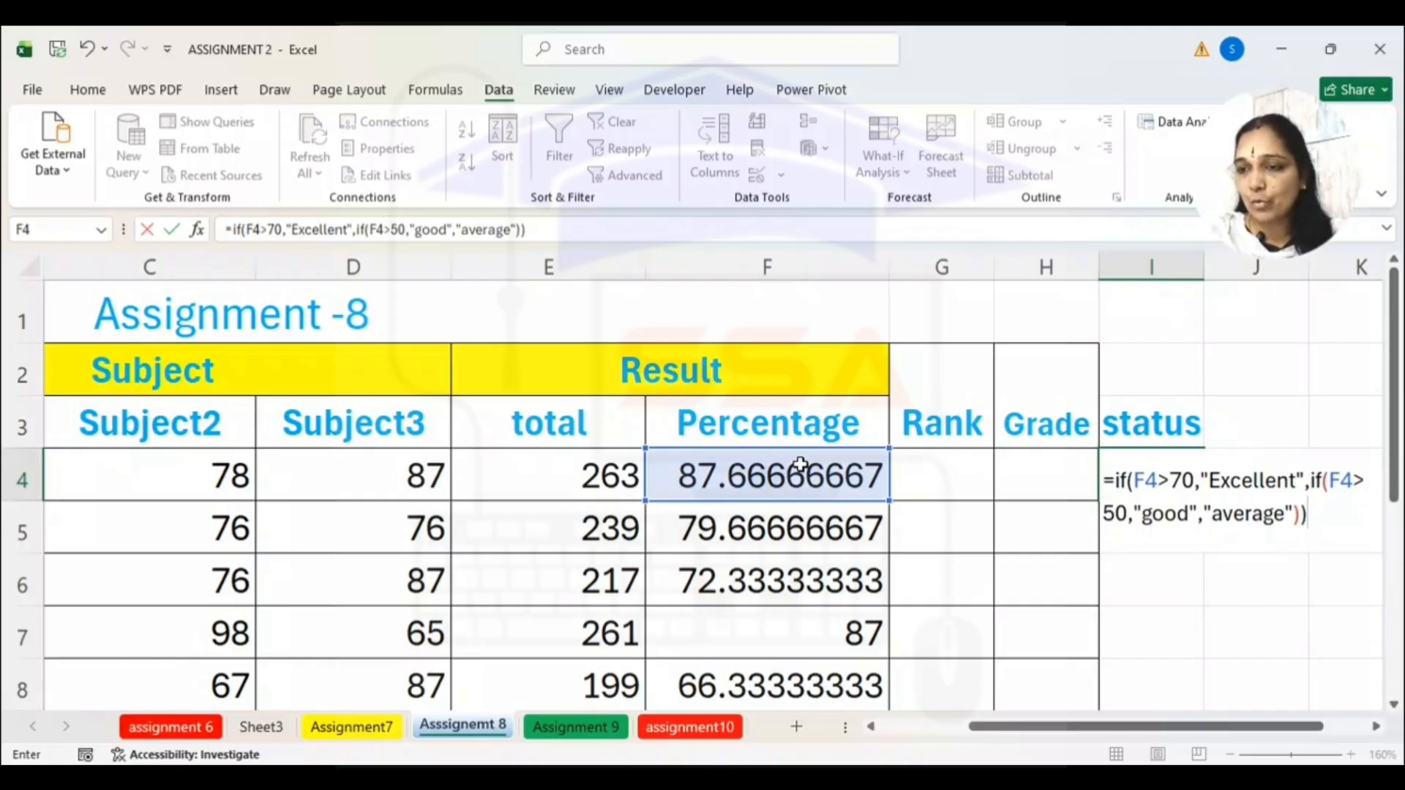
key("Return")
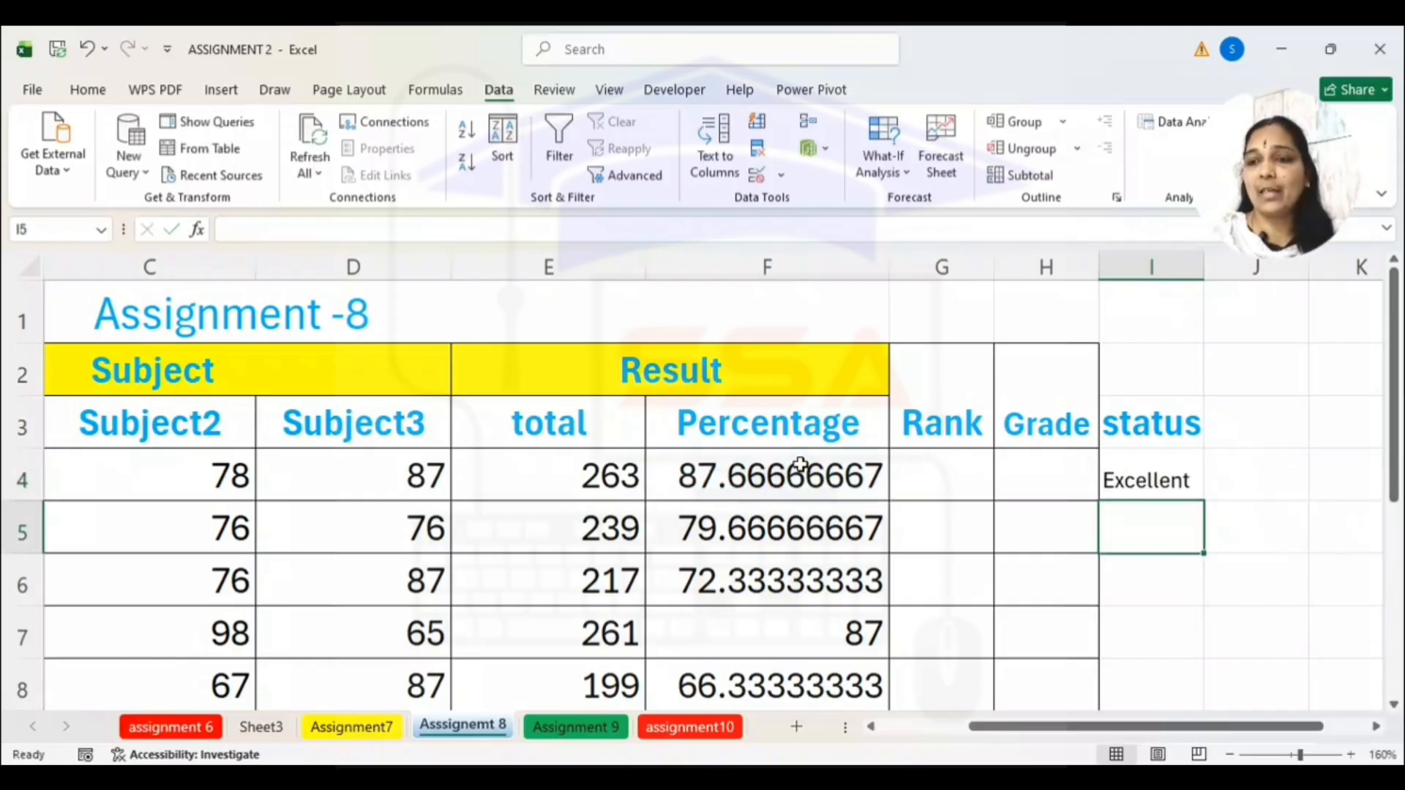
Fill the status formula from I4 down to I11
left_click(1157, 463)
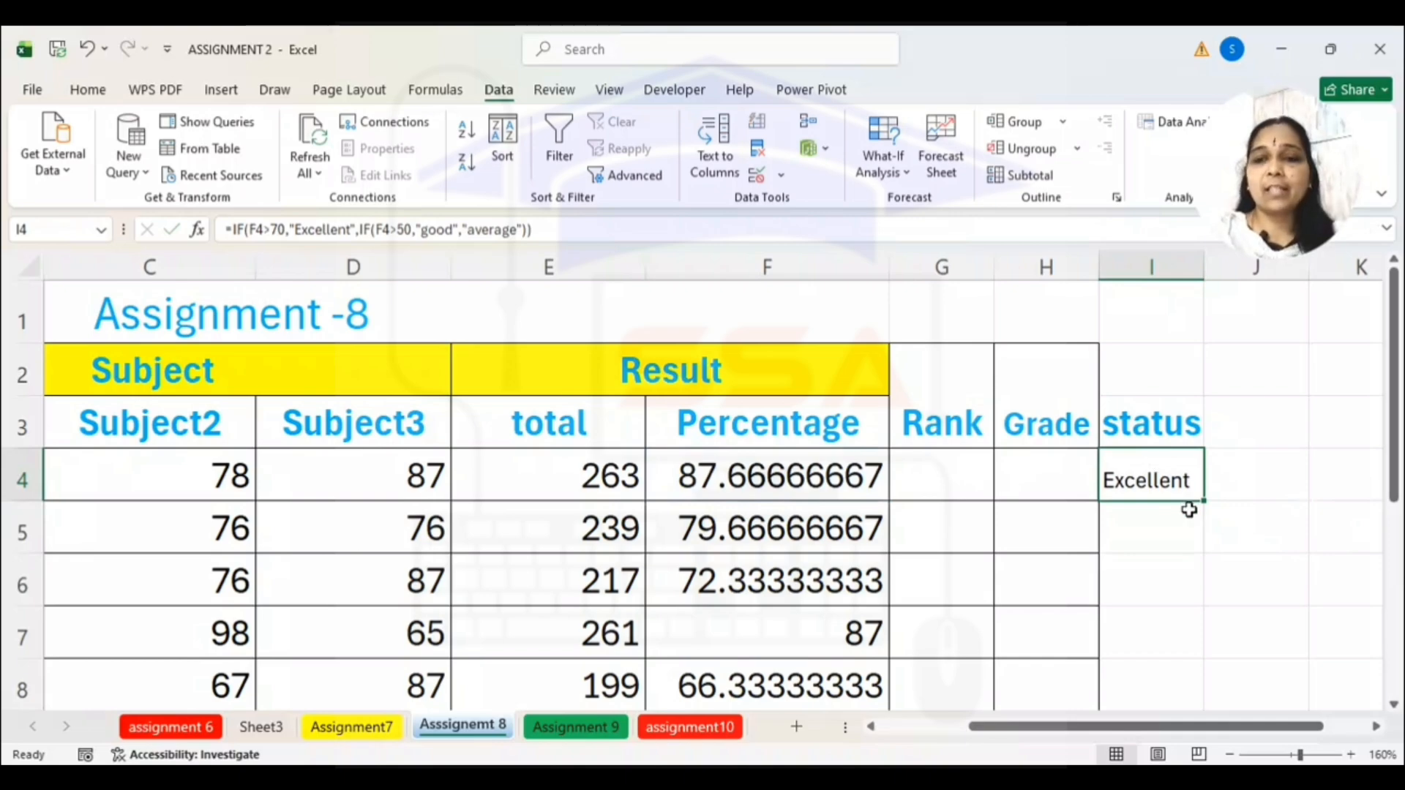
left_click_drag(1203, 502, 1208, 558)
left_click_drag(1248, 708, 1188, 533)
scroll(1208, 455, "up", 2)
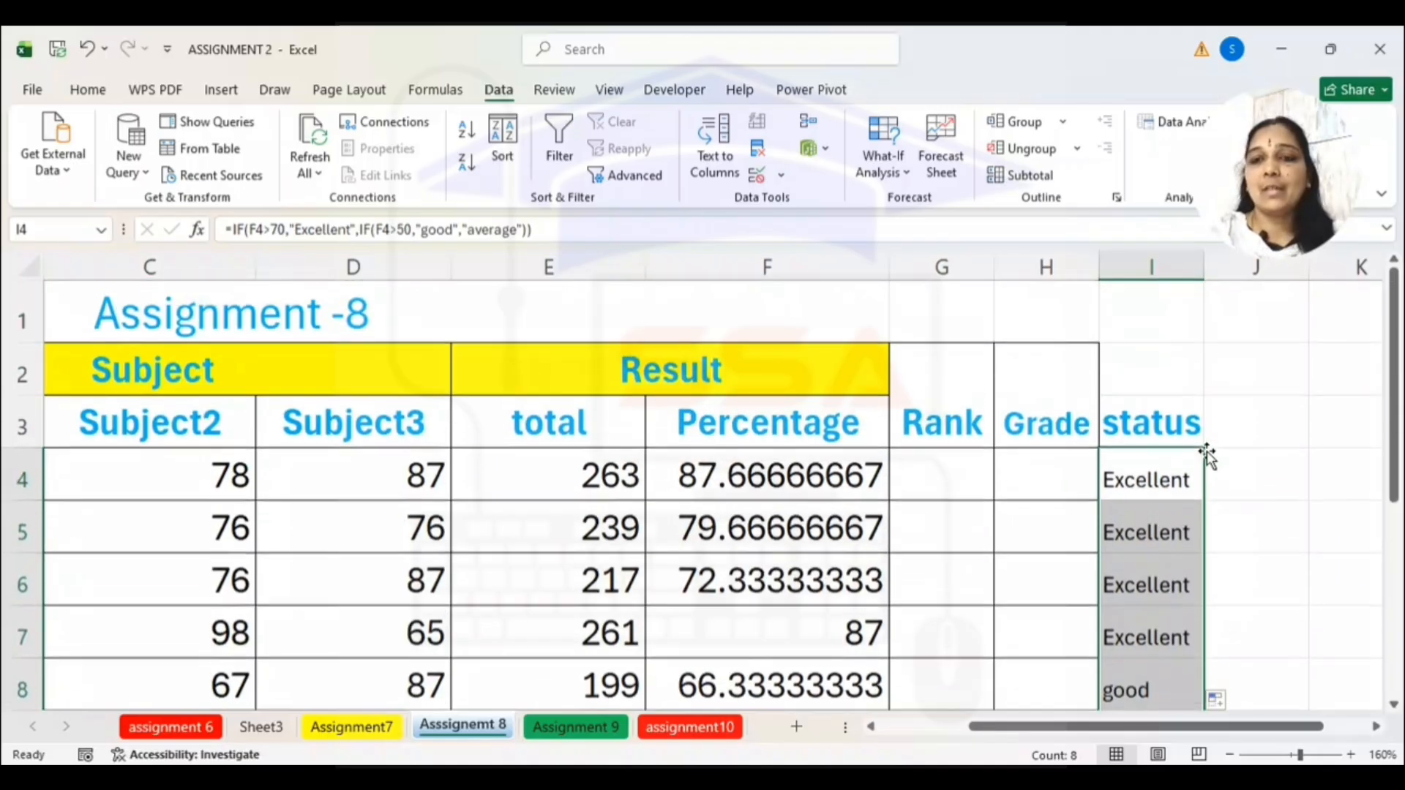
Enter a formula in G4 that ranks the F4 percentage within the absolute range: =rank(F4,$F$4:$F$10)
left_click(1062, 494)
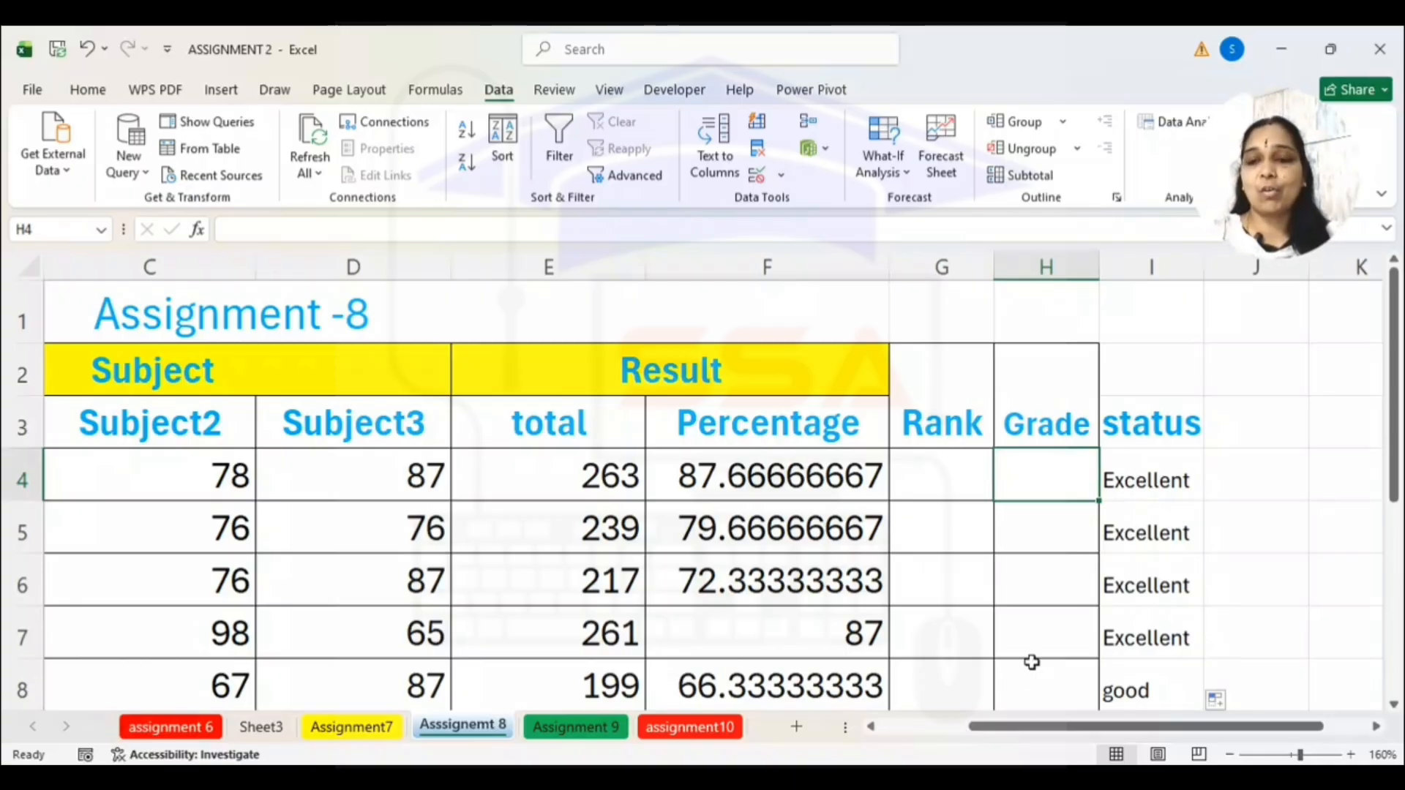
left_click(932, 480)
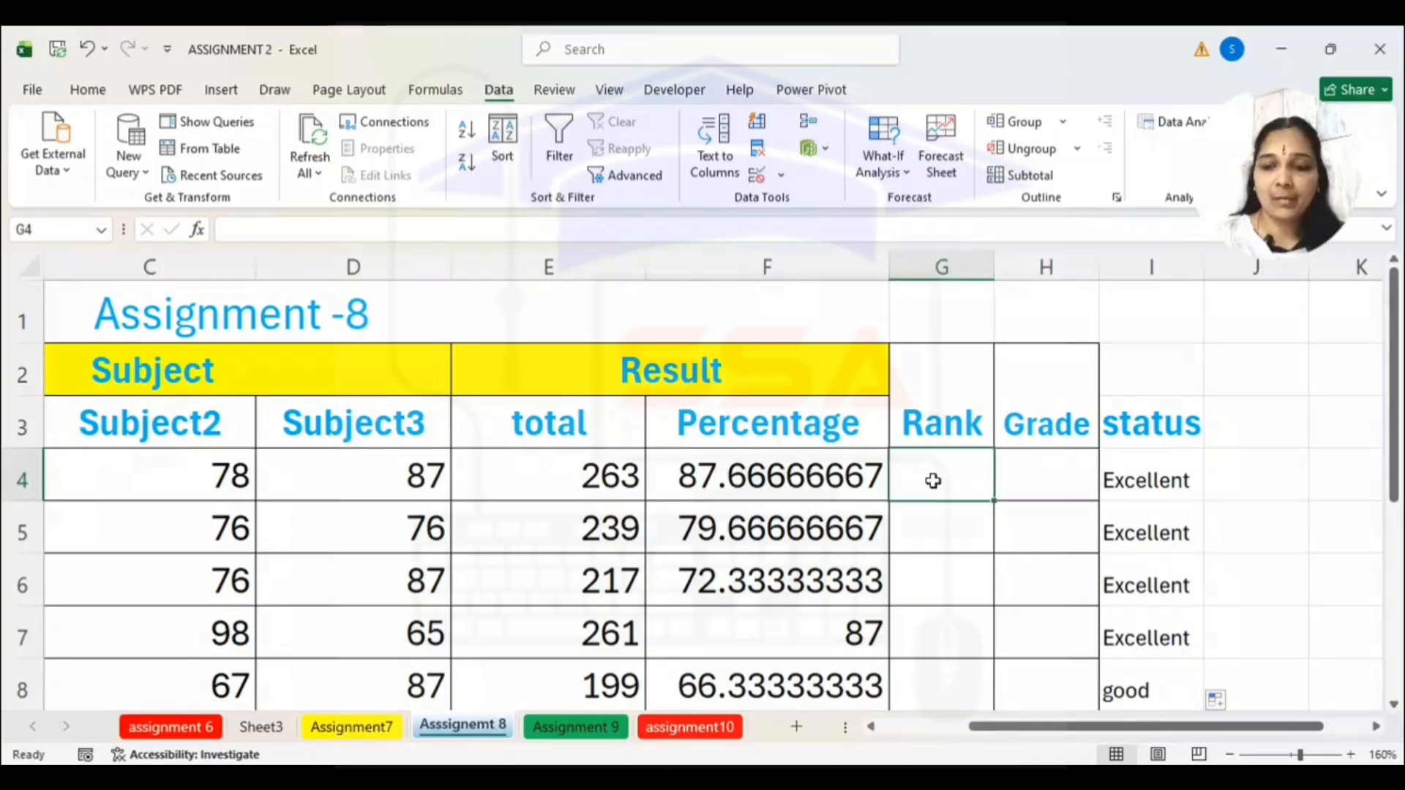
type("=")
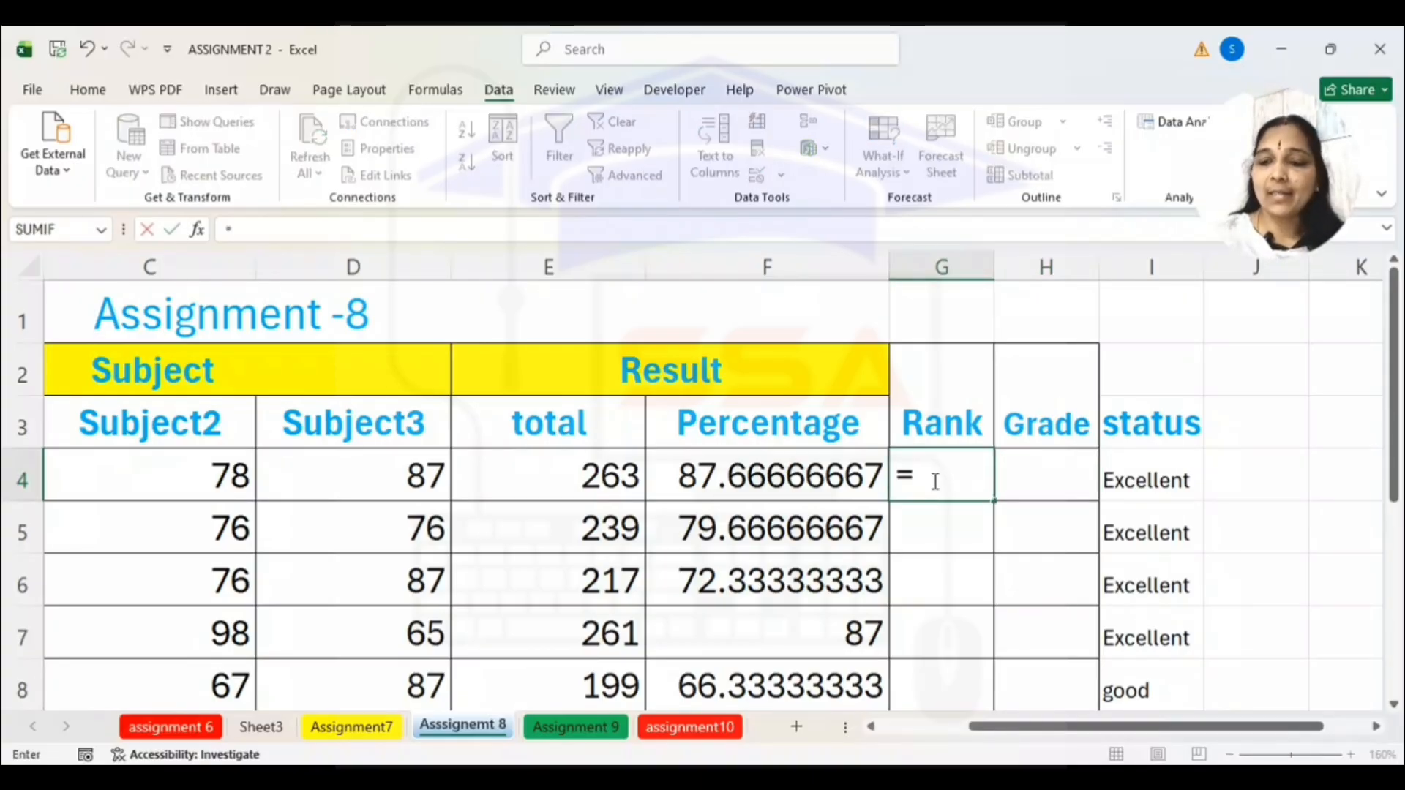
type("rank")
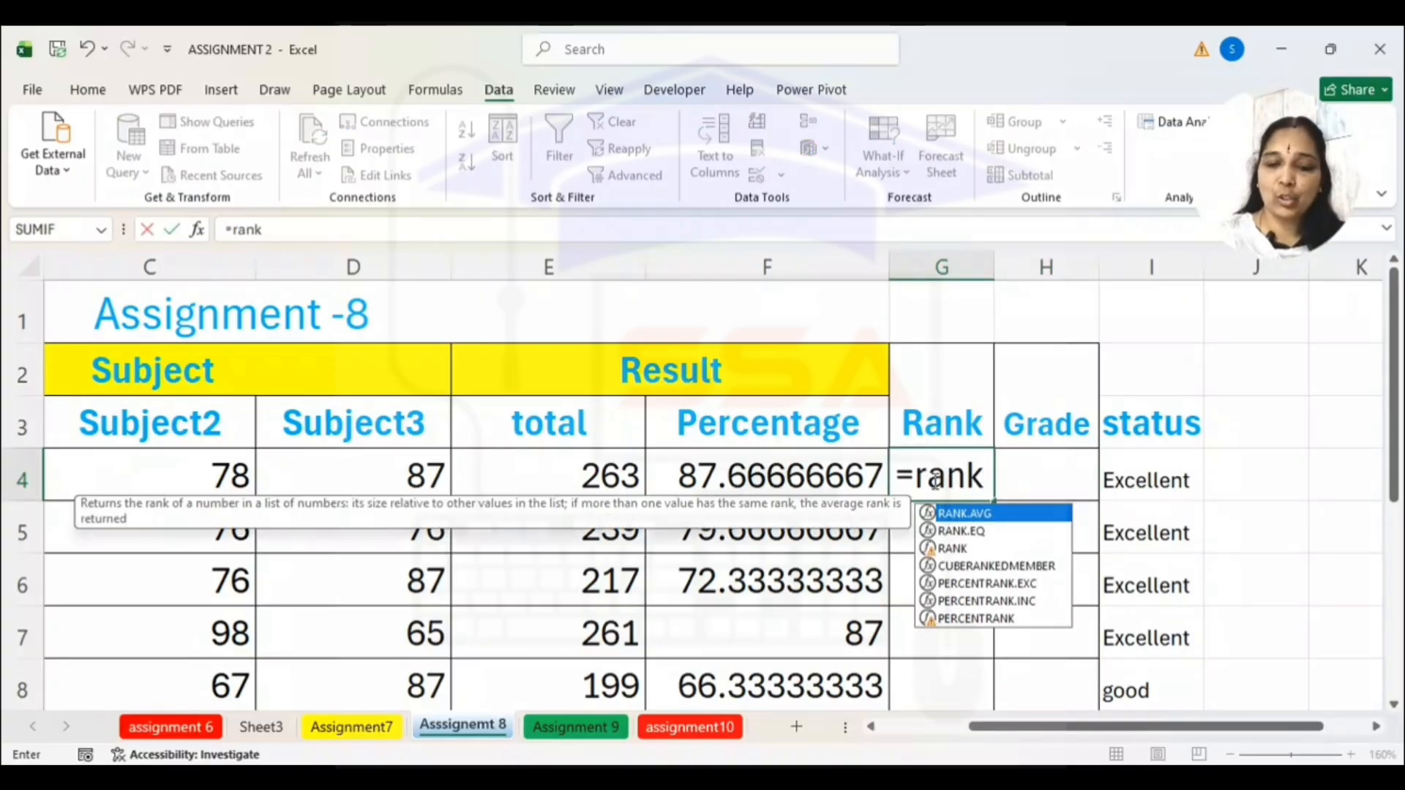
type("(")
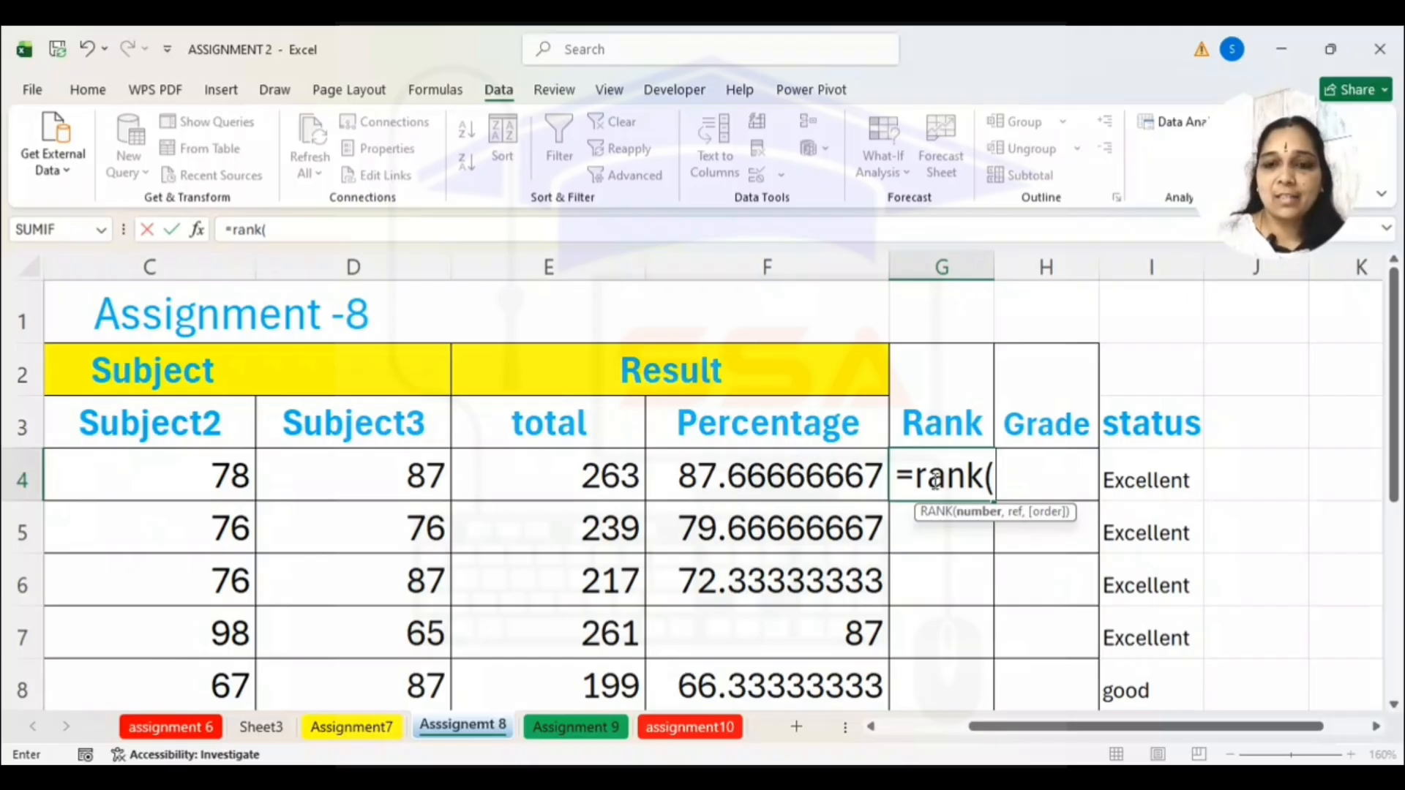
left_click(796, 476)
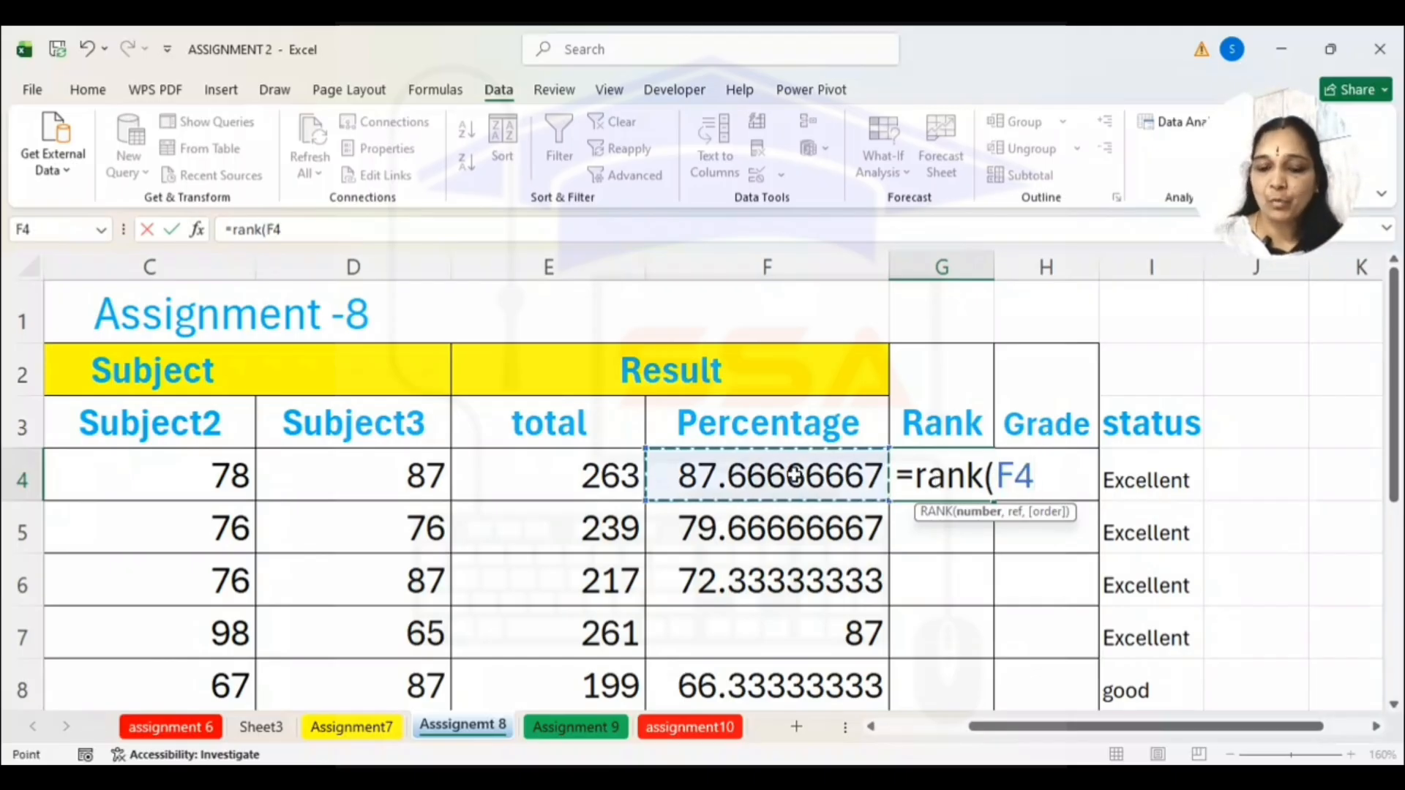
type(",")
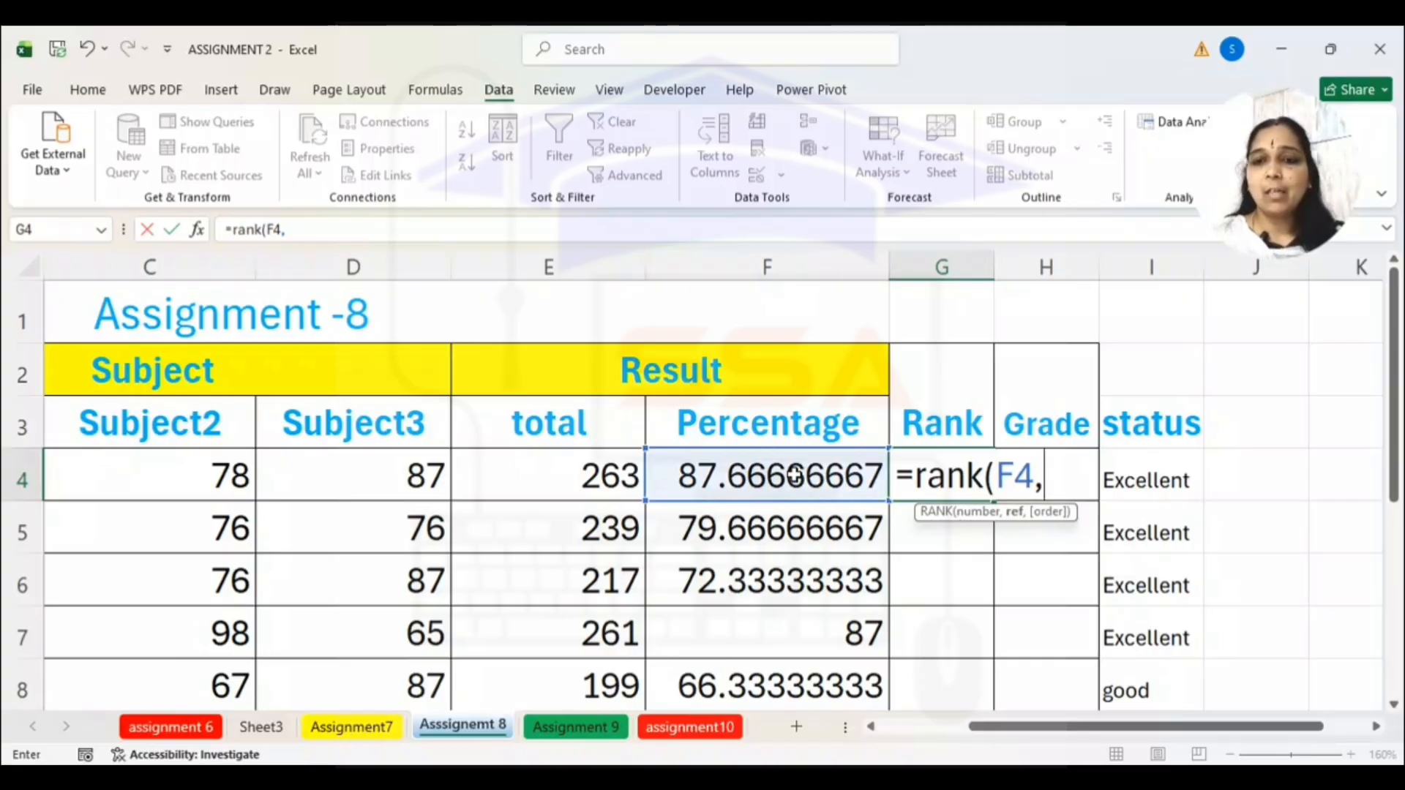
left_click_drag(795, 477, 851, 621)
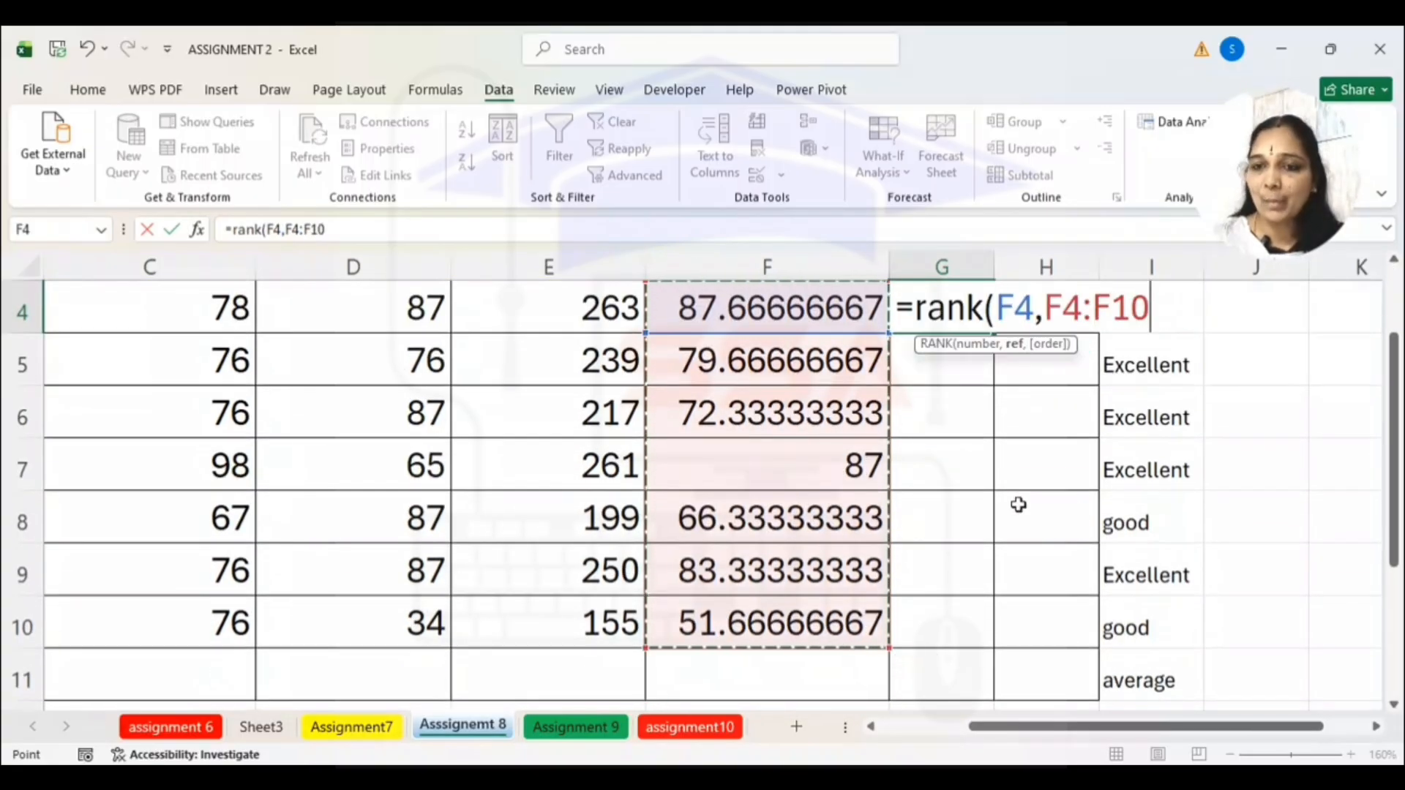
scroll(1047, 476, "up", 1)
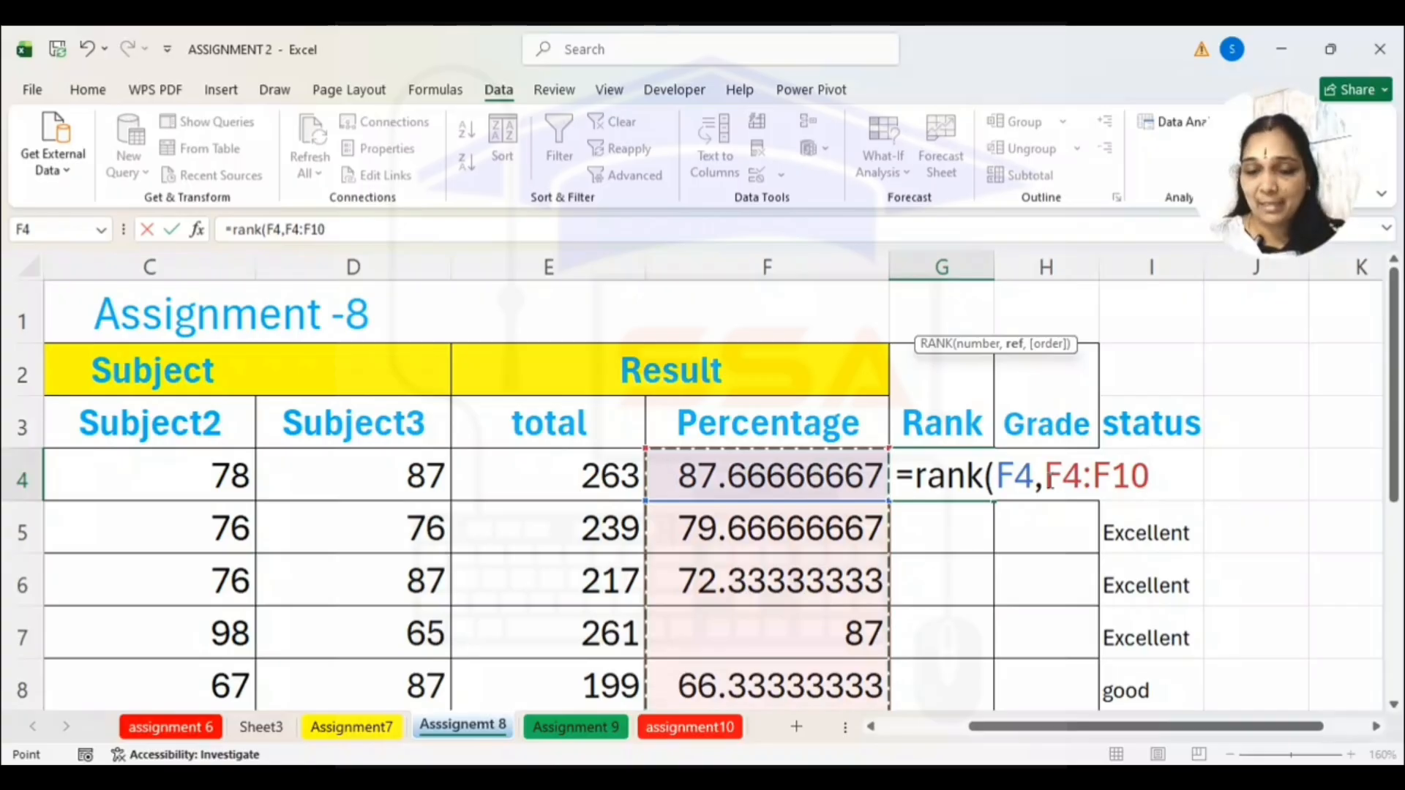
key("F4")
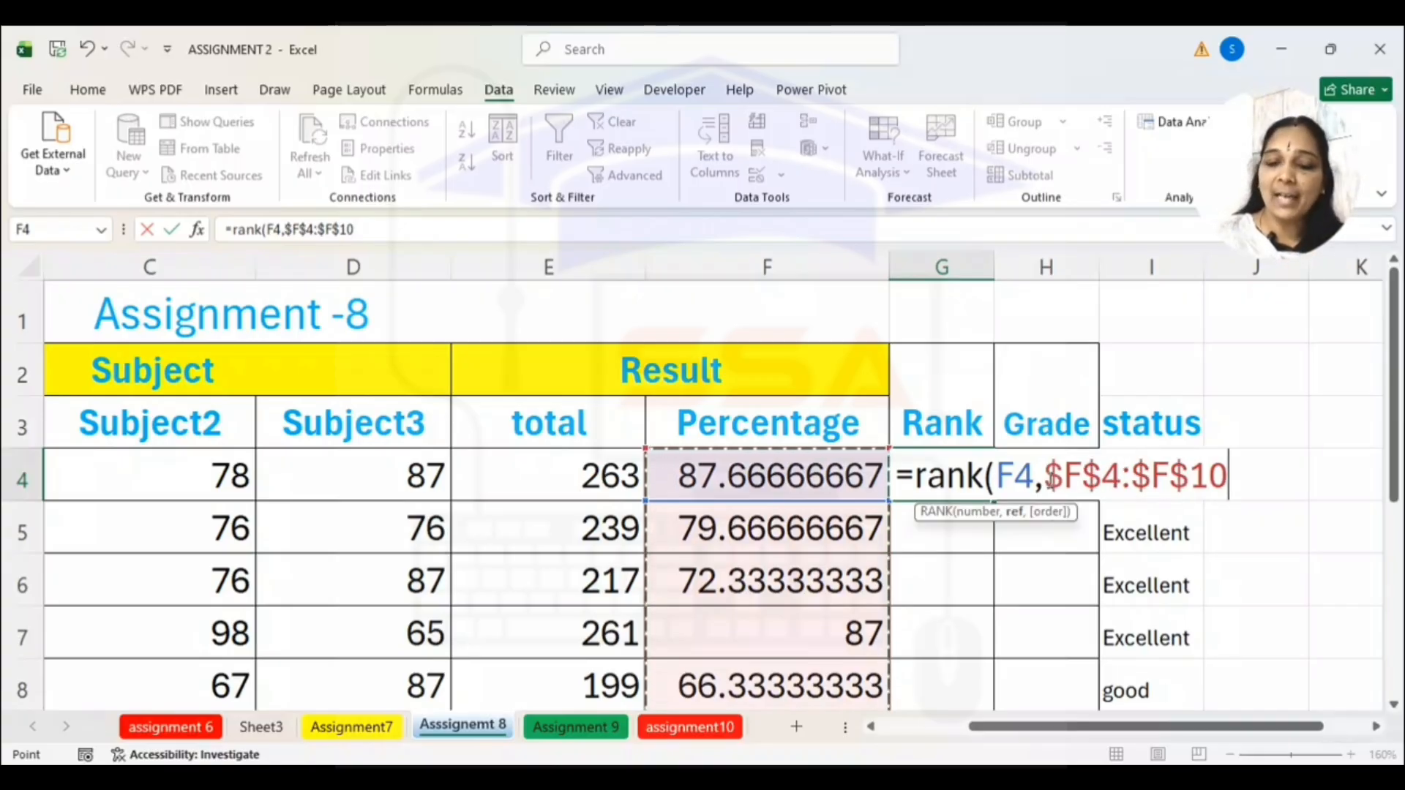
type(")")
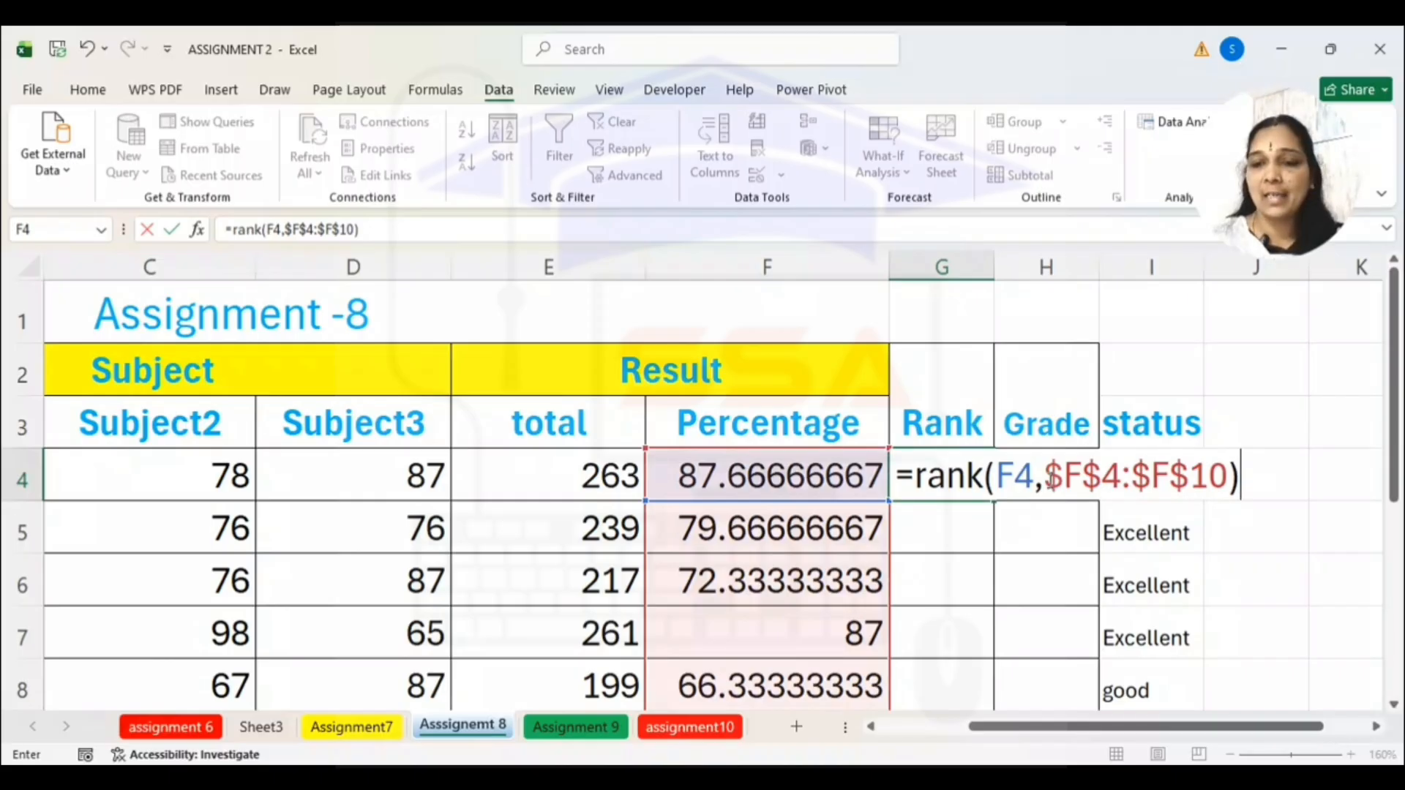
key("Return")
Fill the rank formula from G4 down to G10
left_click(944, 496)
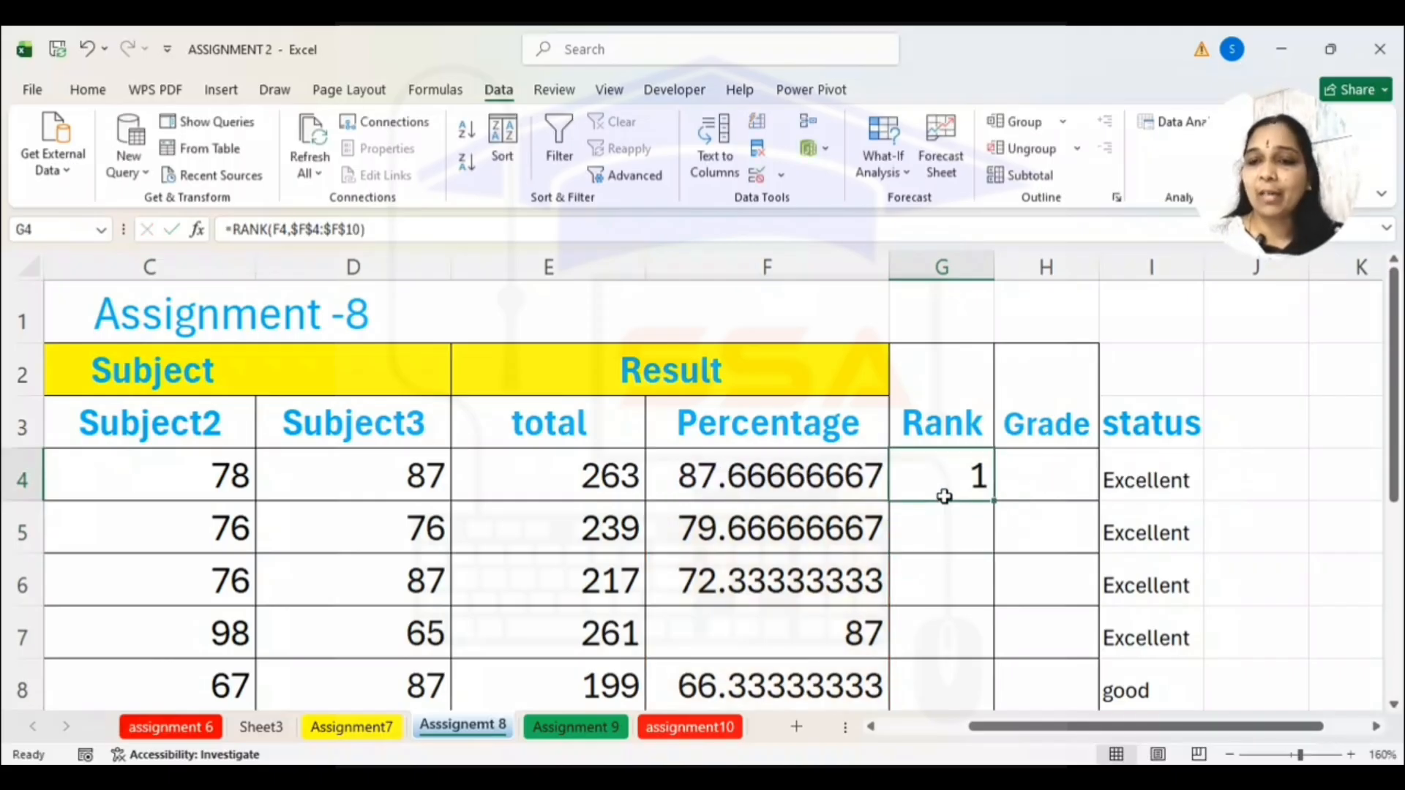
left_click_drag(994, 502, 1001, 644)
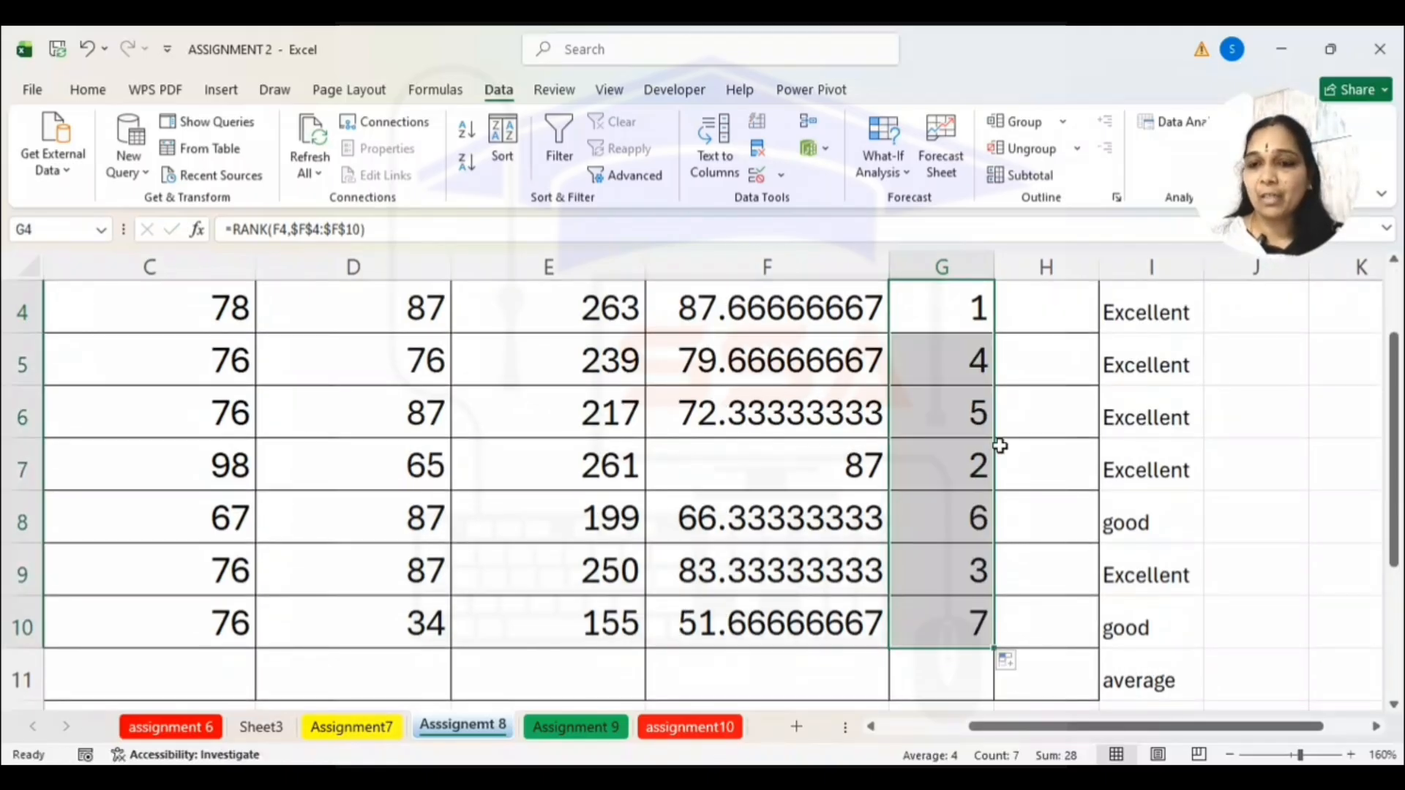
scroll(1000, 446, "up", 1)
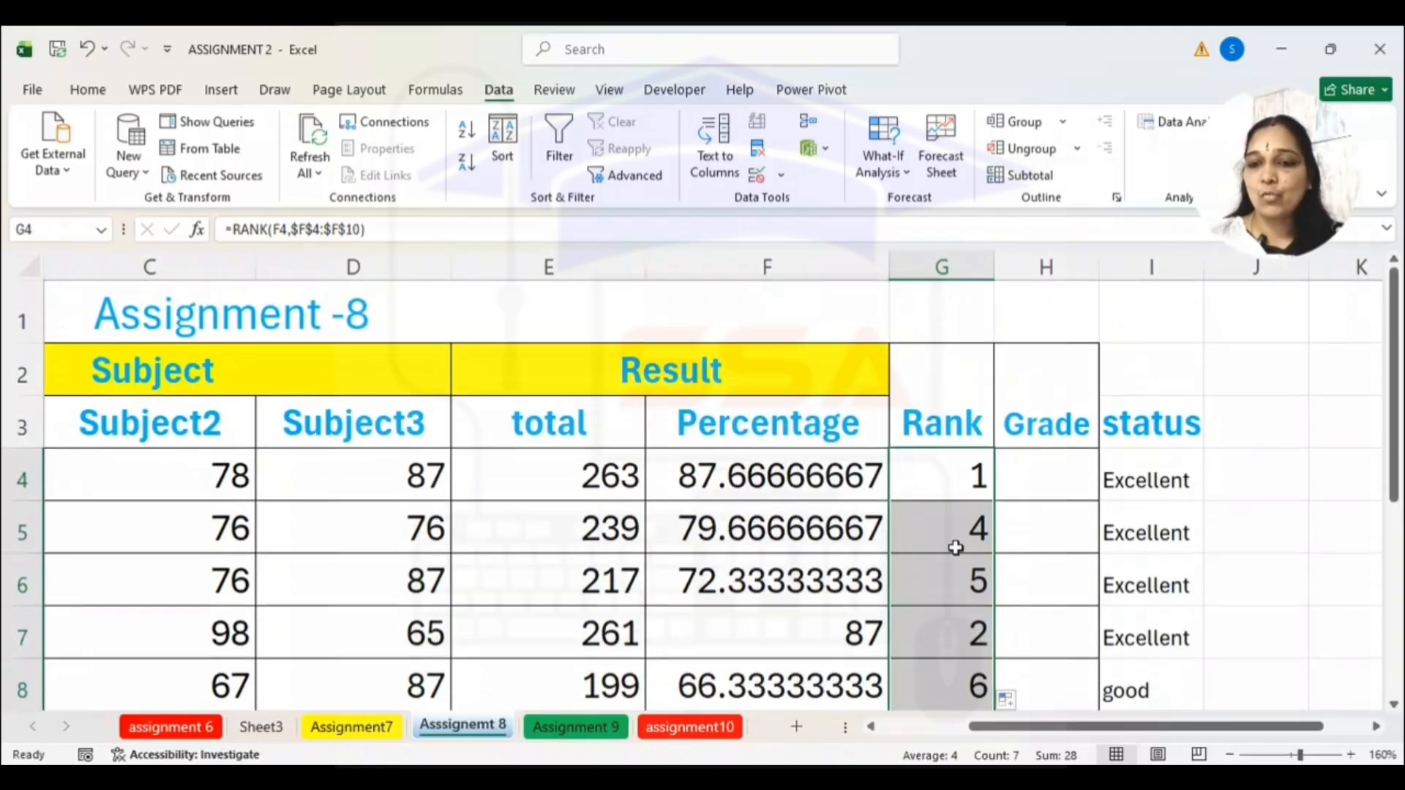
left_click(1050, 483)
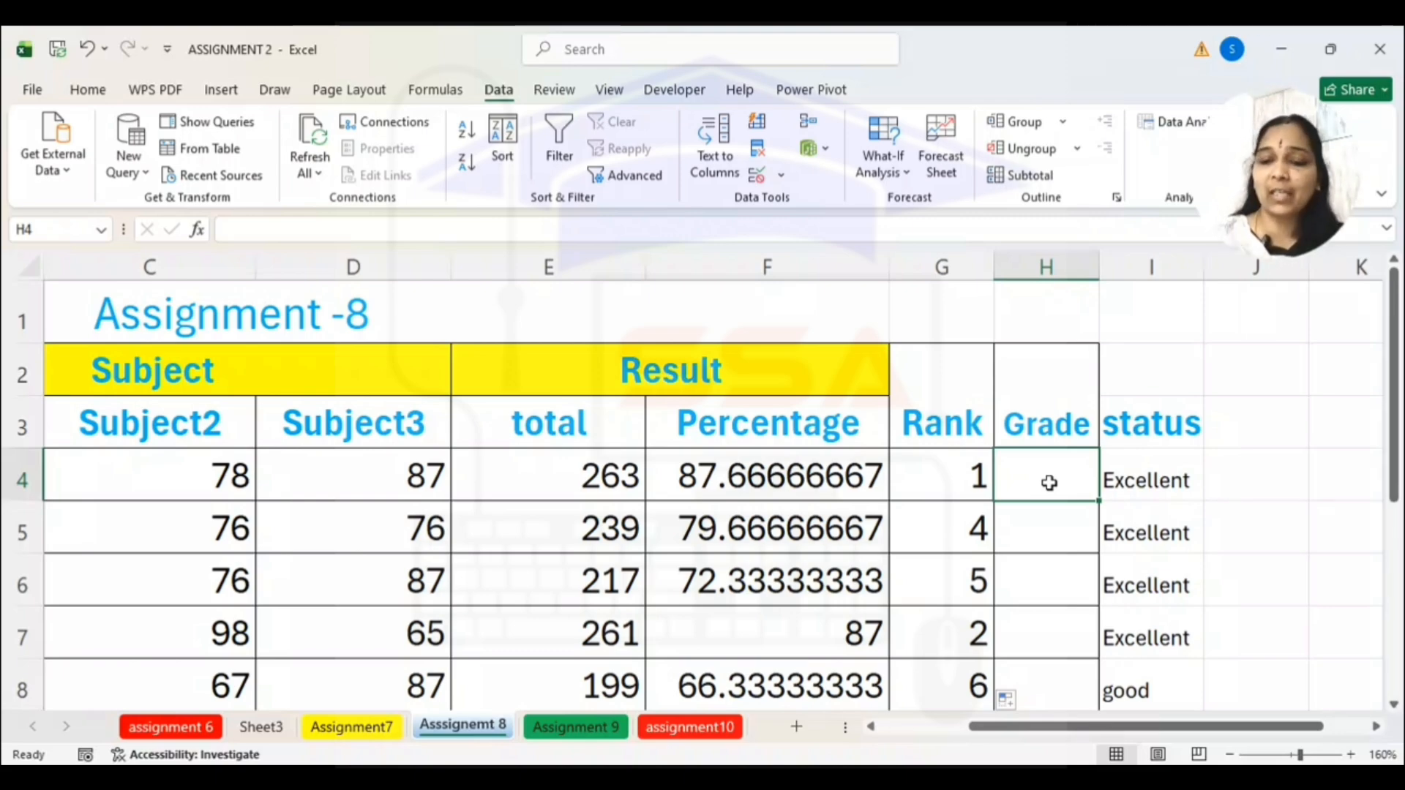
type("=if")
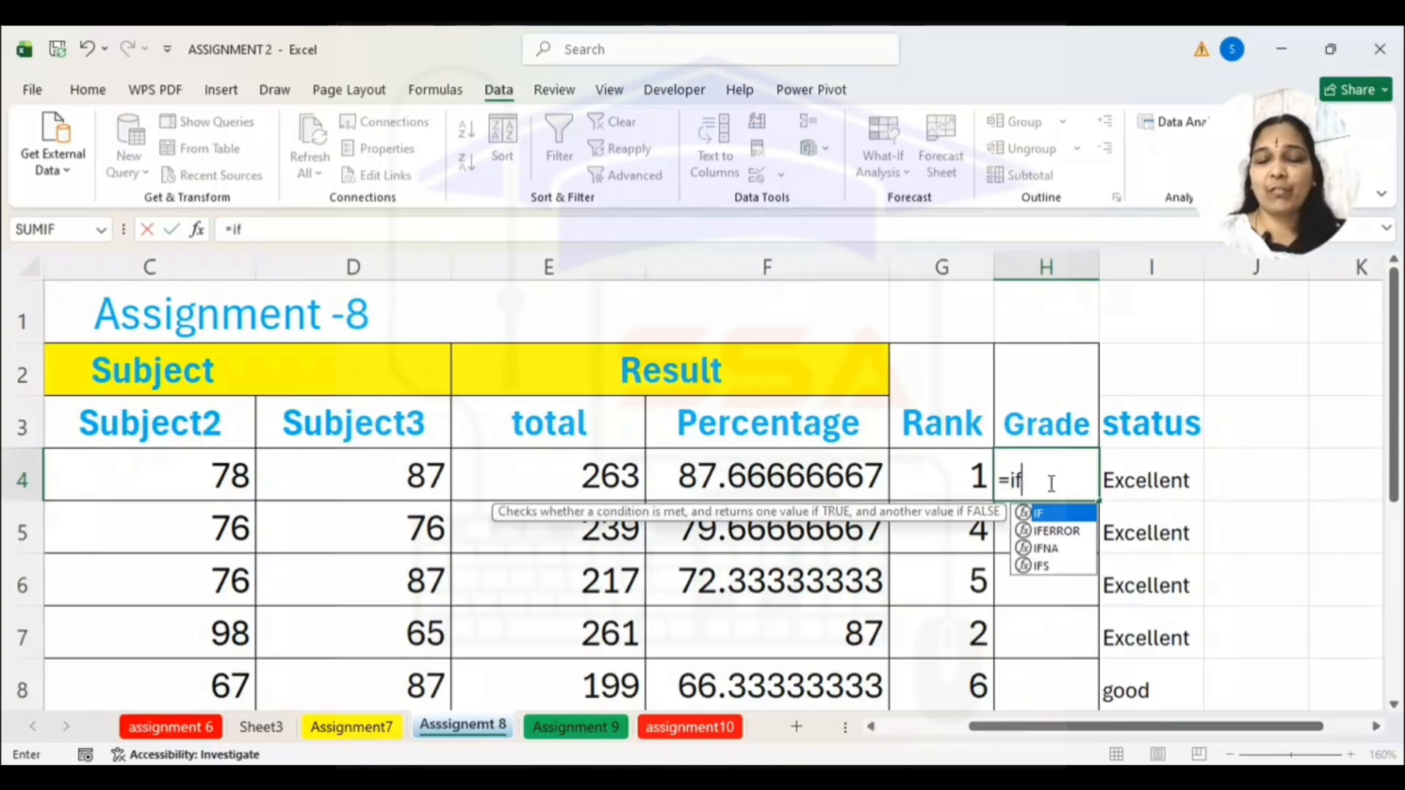
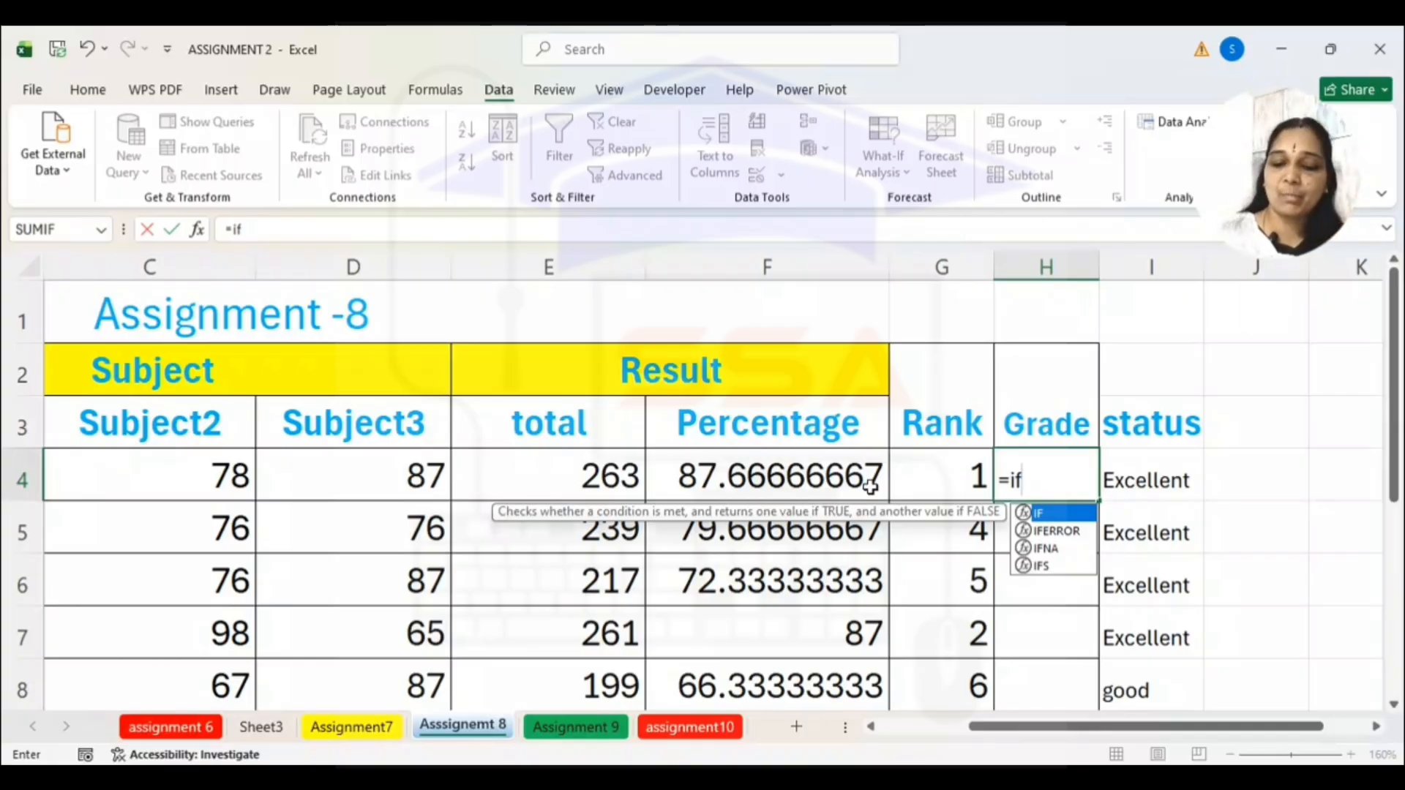
left_click(954, 469)
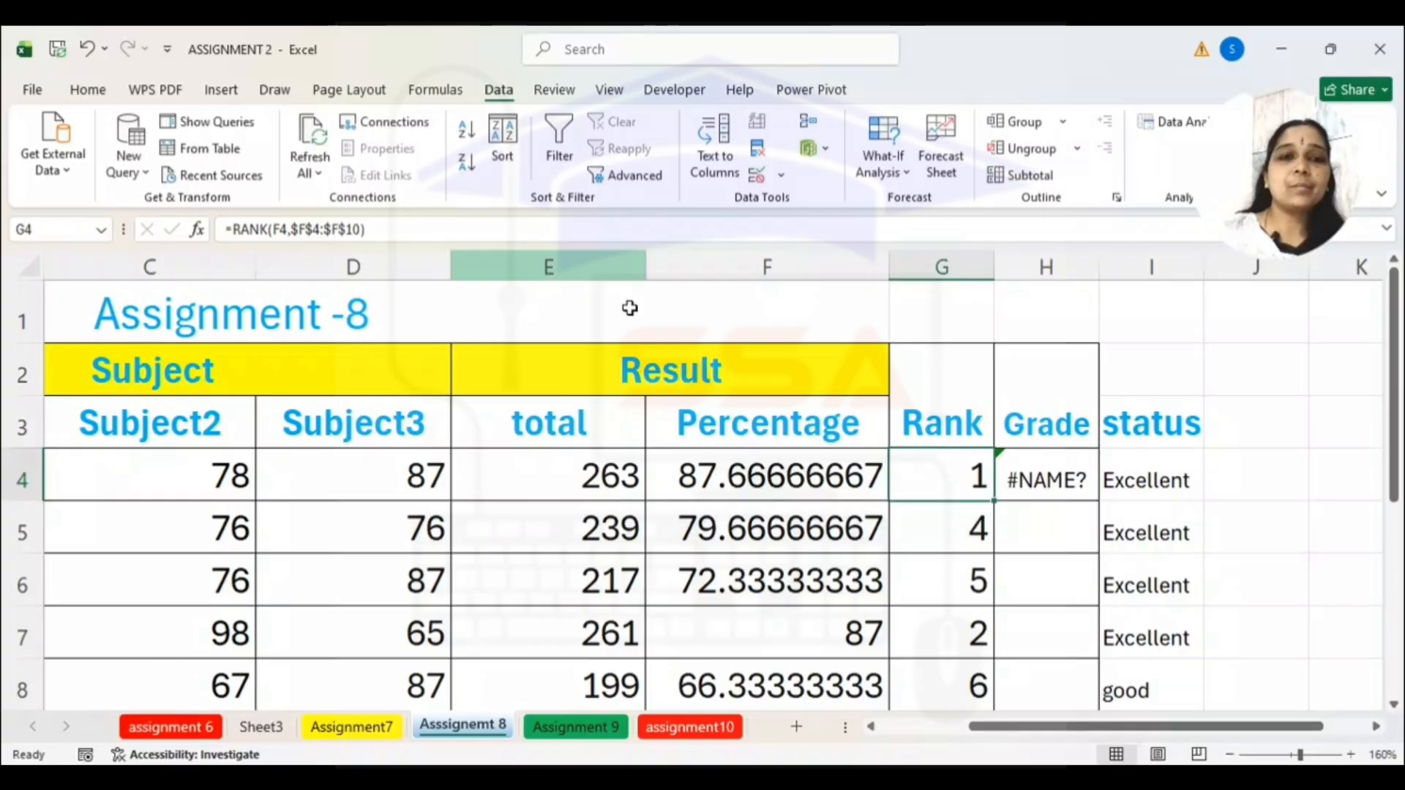
left_click(1061, 479)
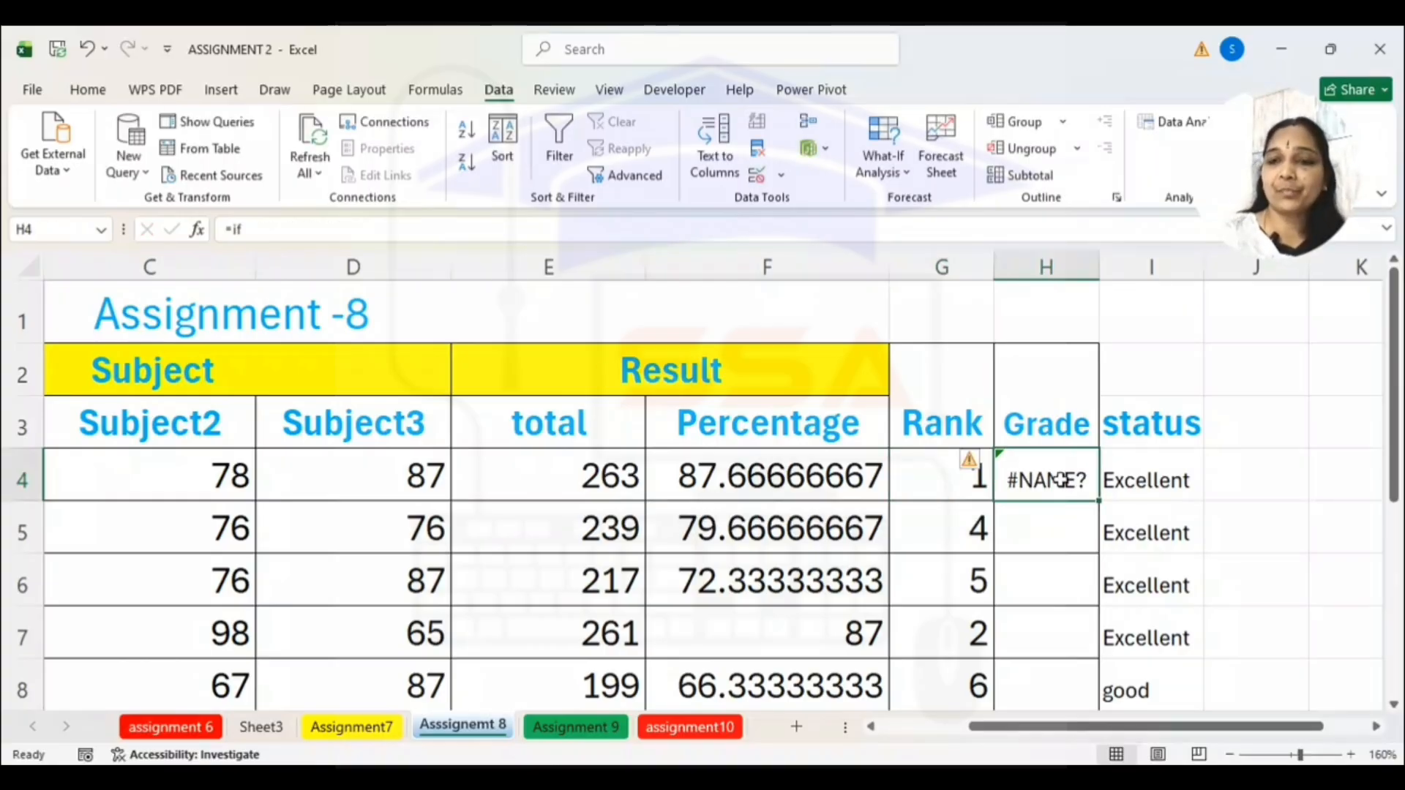
key("BackSpace")
Begin an IF formula in H4 that returns "A+" when the rank in G4 is greater than 3: =if(G4>3,"A+",
type("=if(")
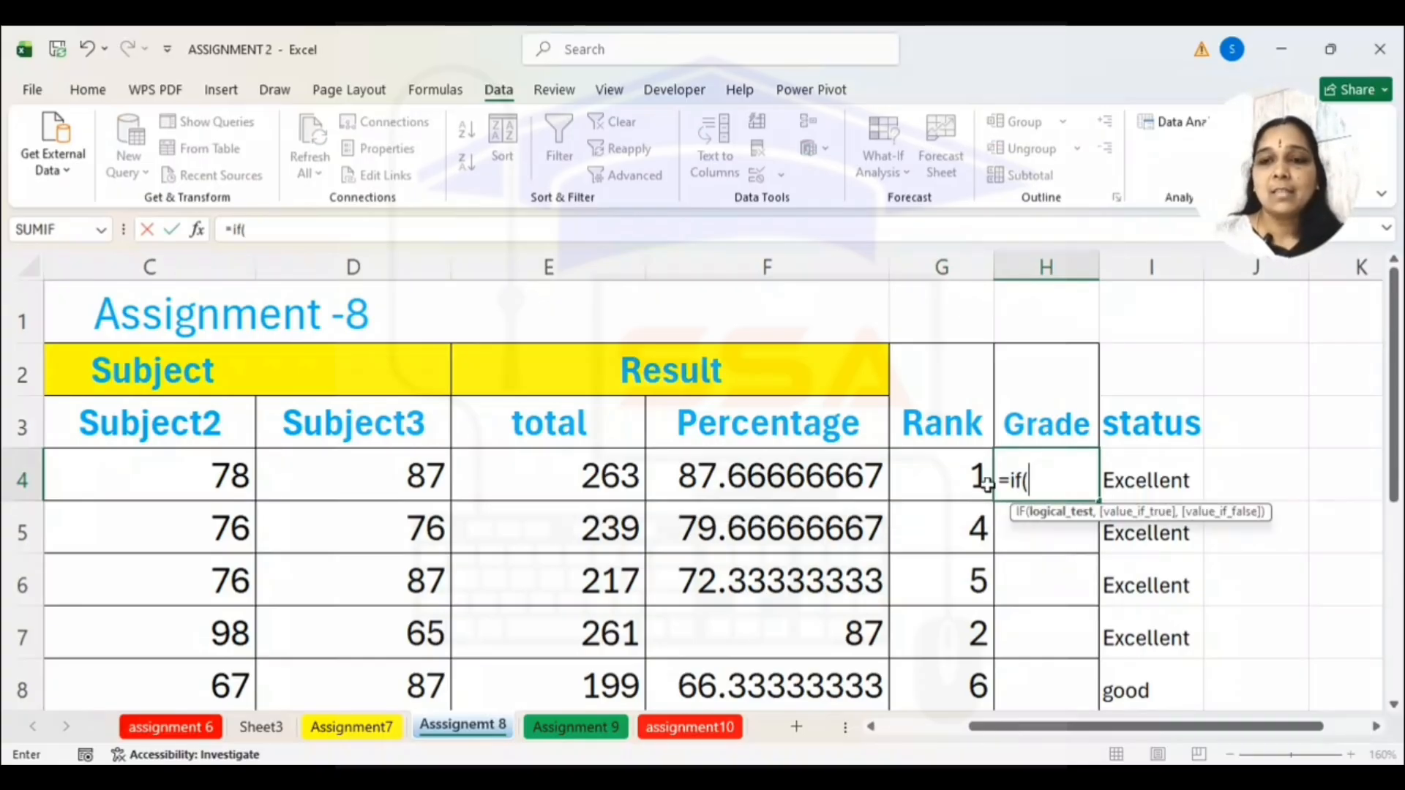
left_click(932, 478)
type(">")
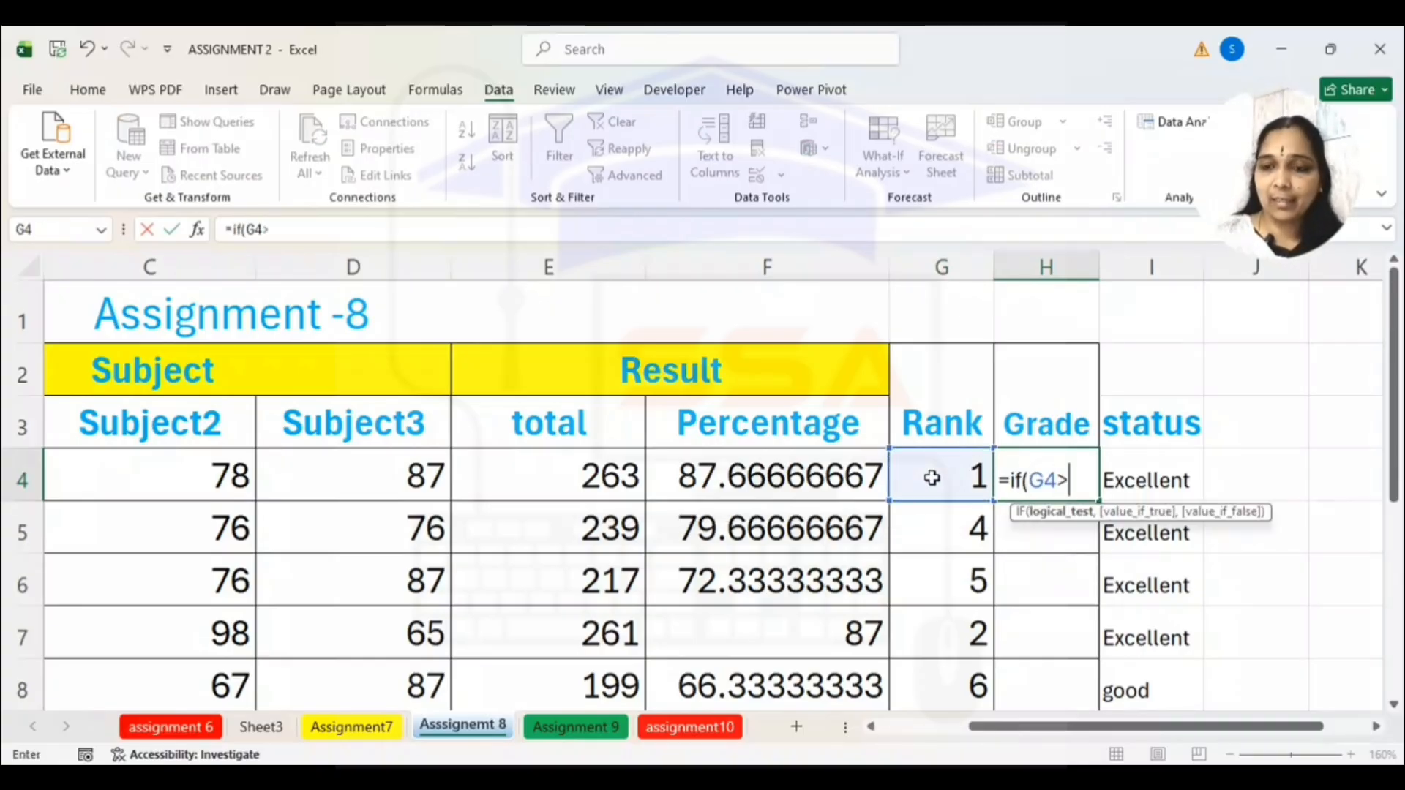
type("3")
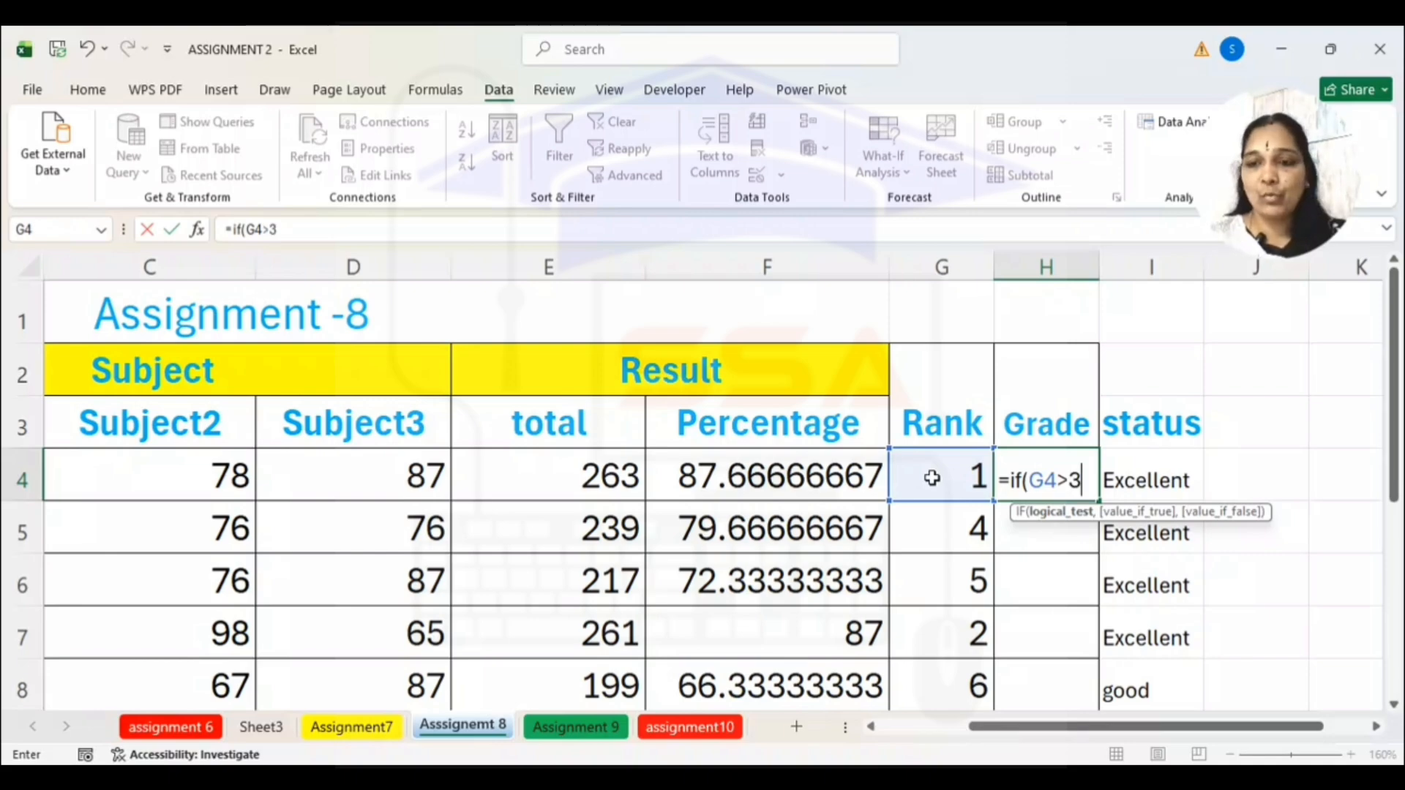
type(",\"a")
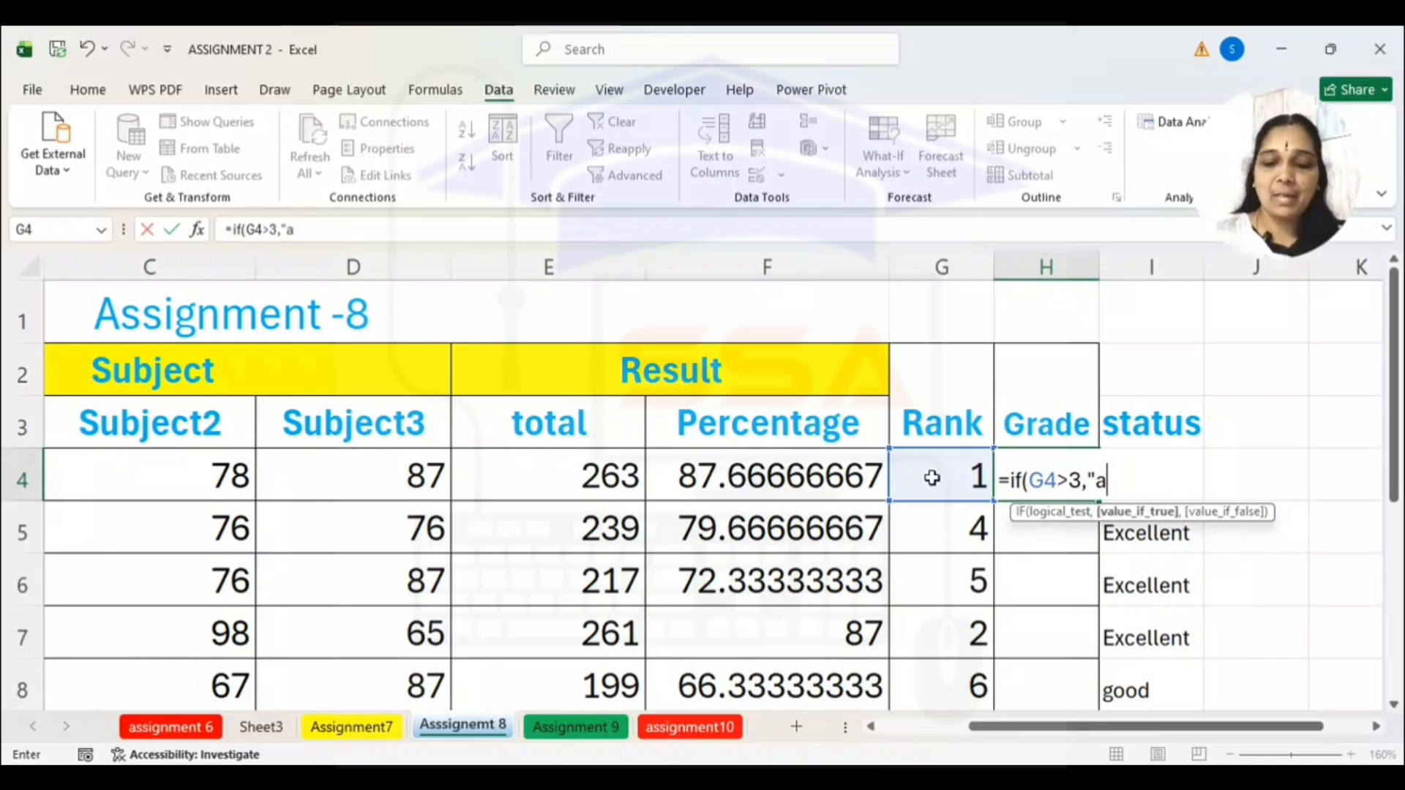
type("+")
key("BackSpace")
key("BackSpace")
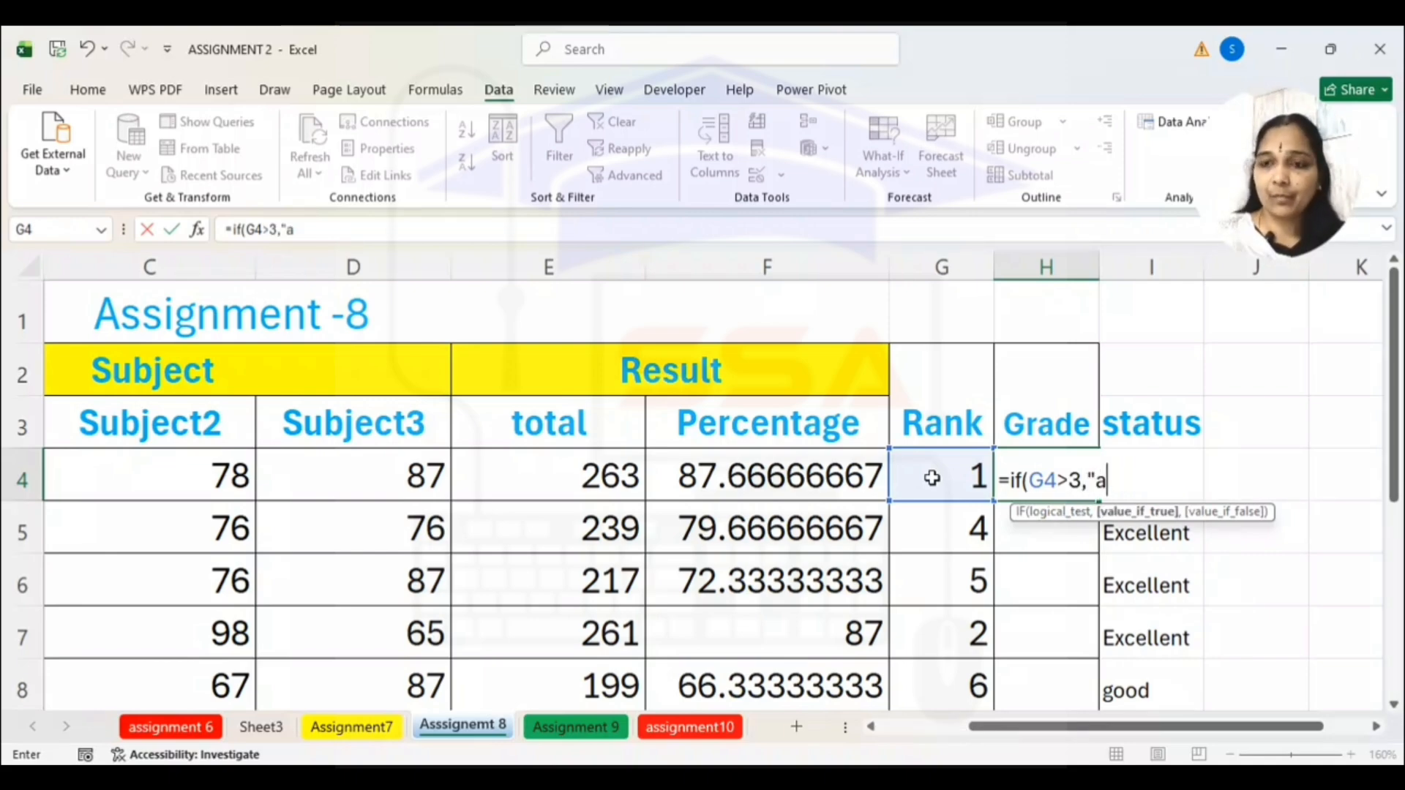
type("A+")
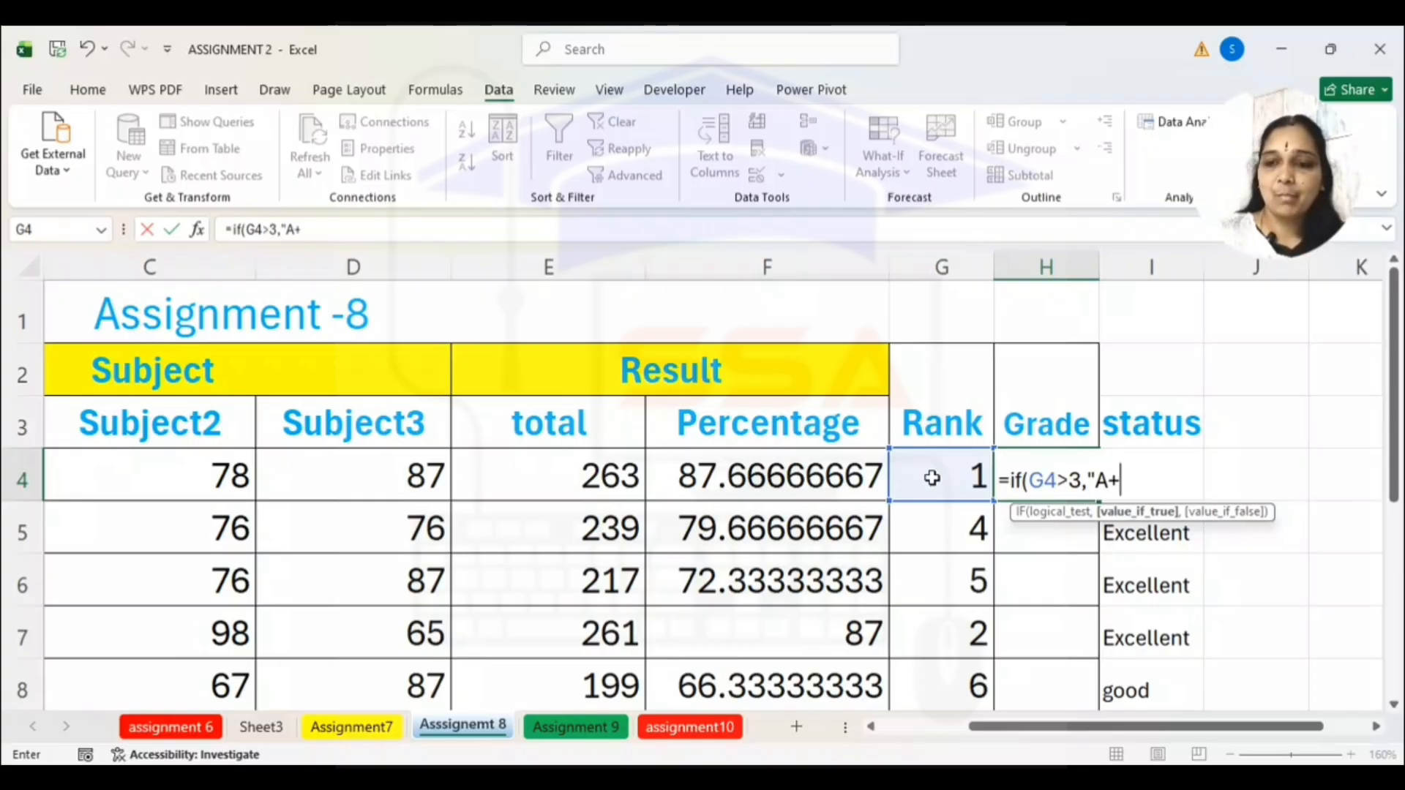
type("\"")
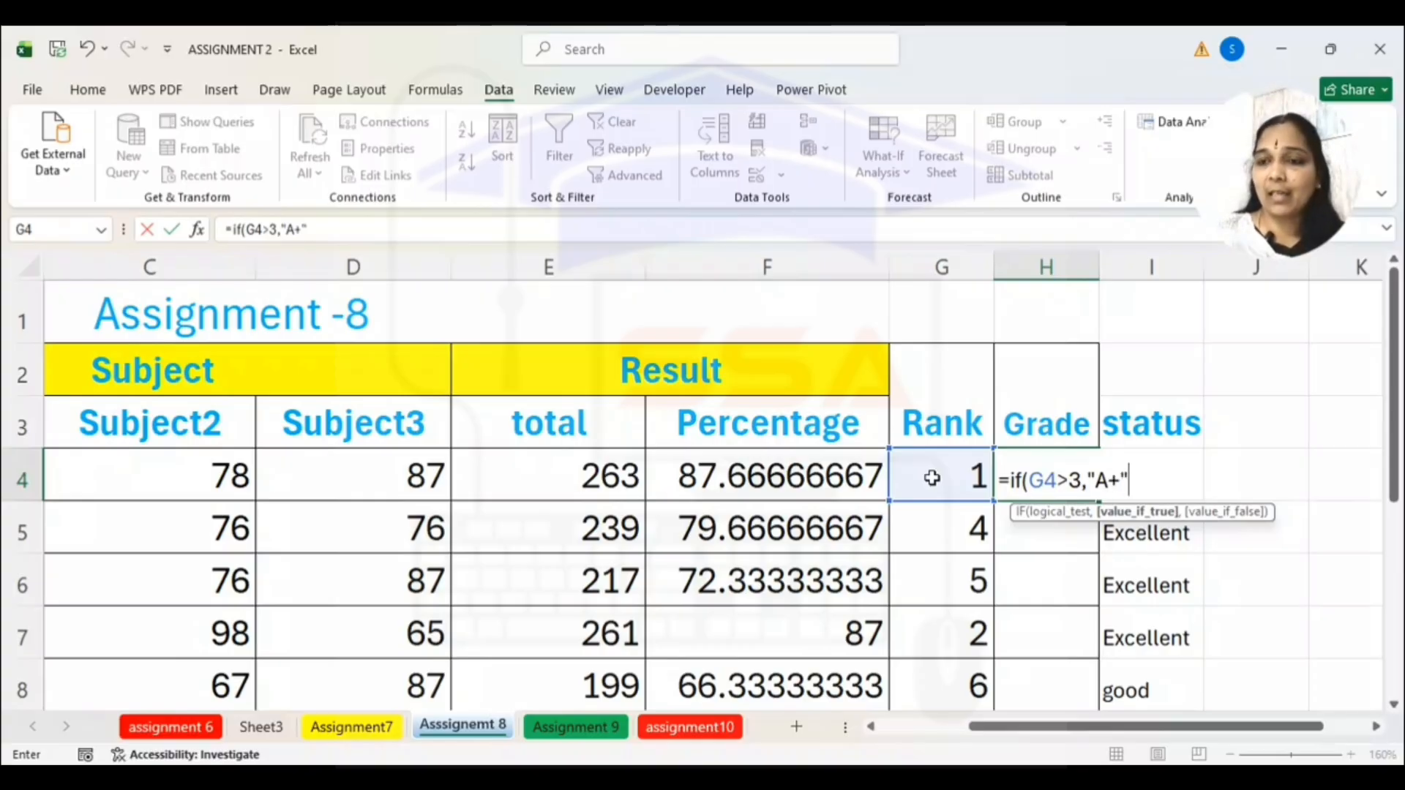
type(",")
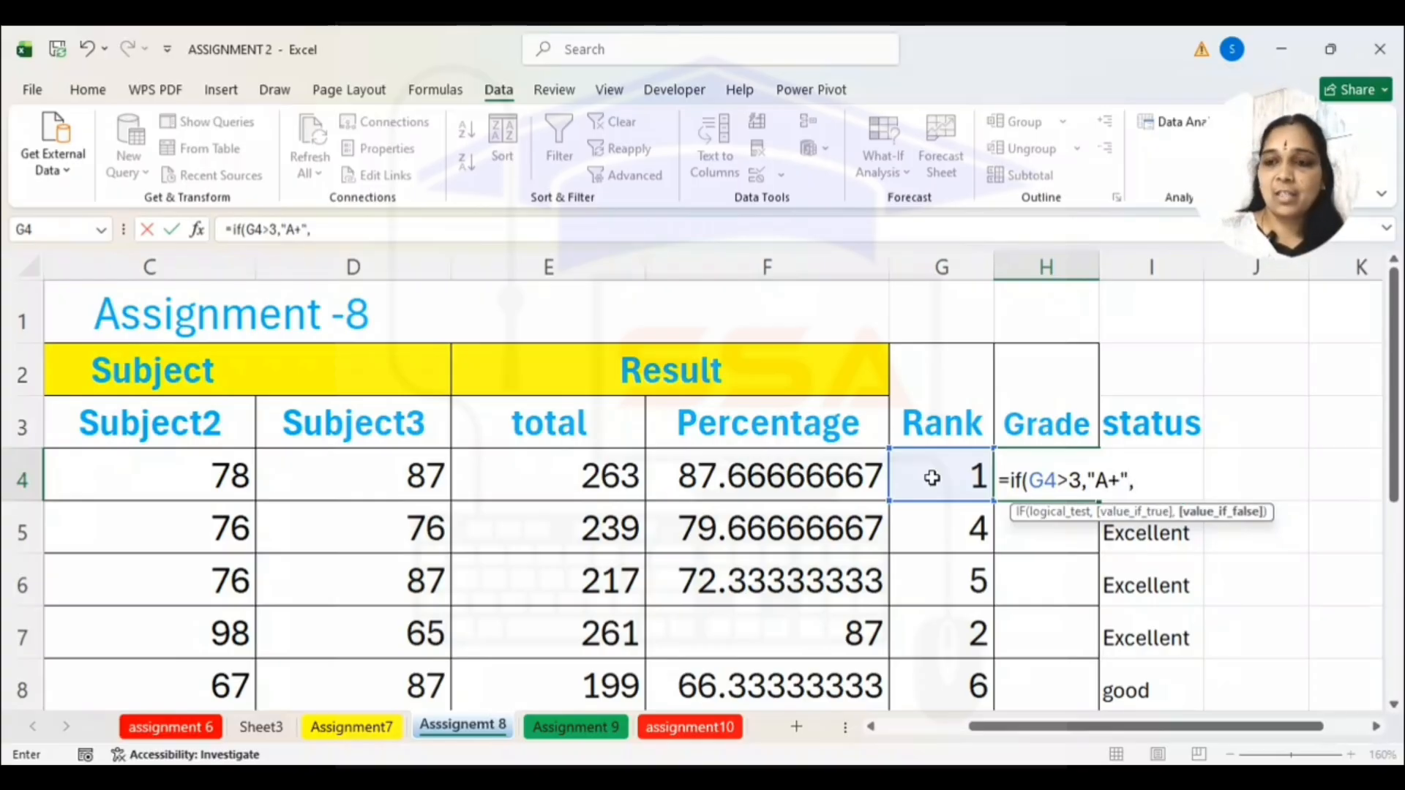
Nest a second IF in the H4 grade formula that tests whether the rank is below 3: if(g4<3
type("if")
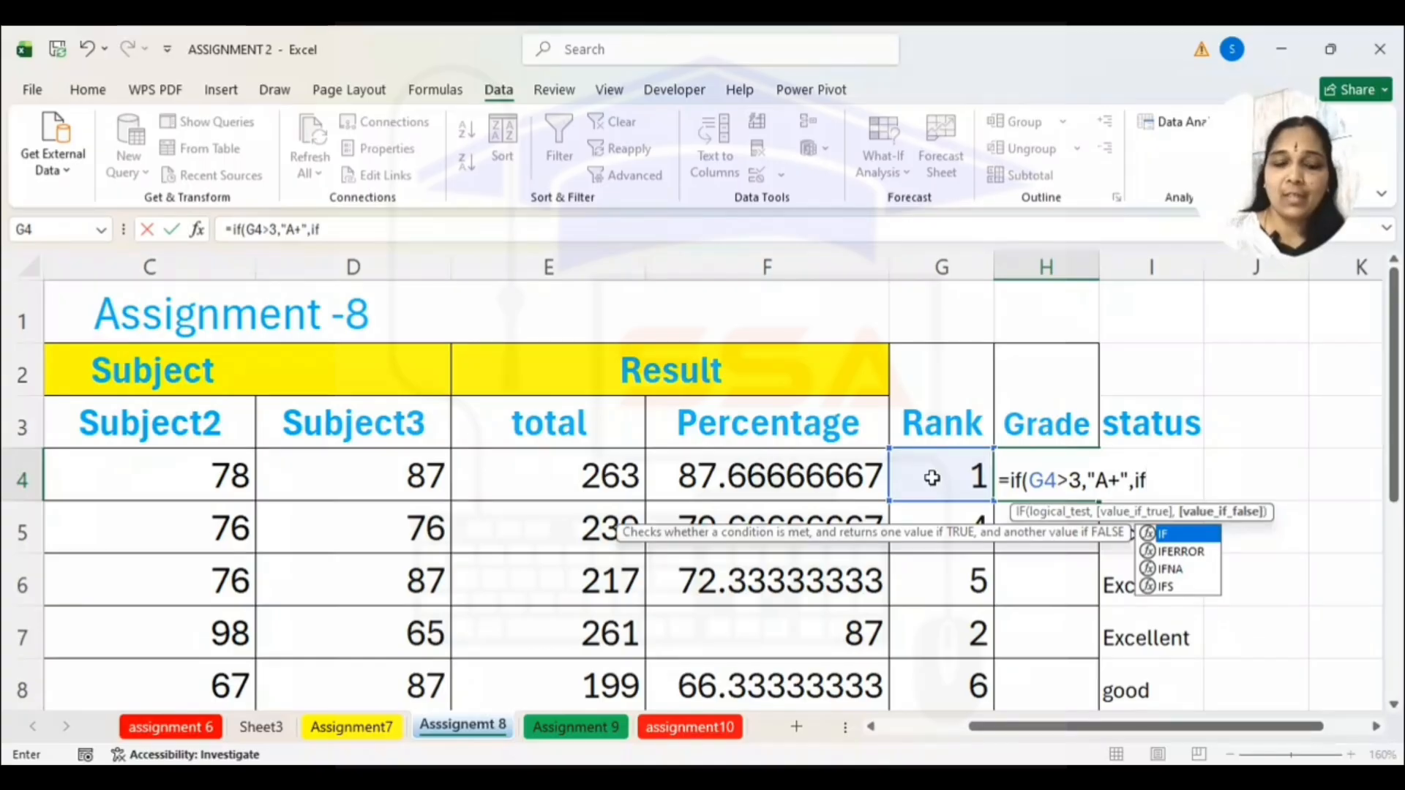
type("g4")
key("BackSpace")
key("BackSpace")
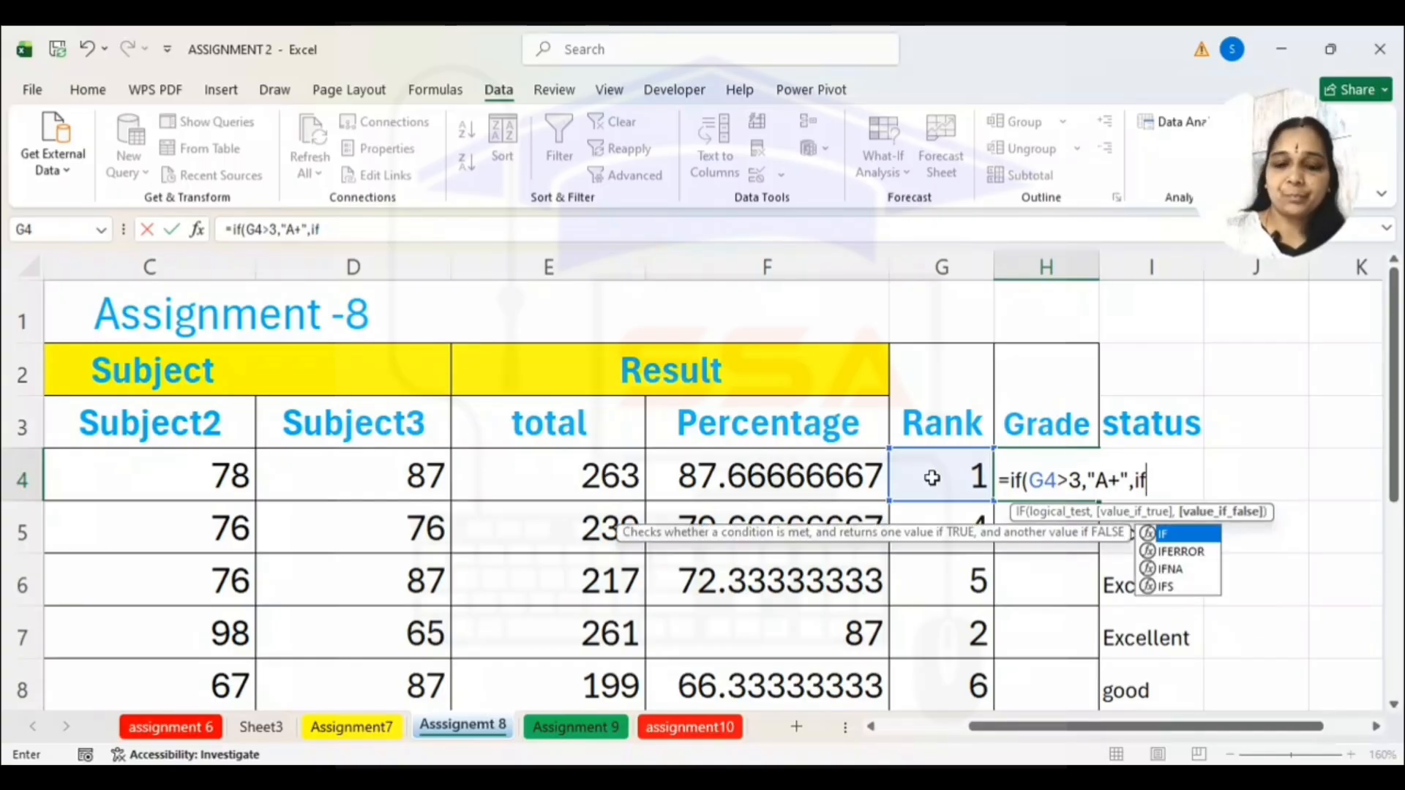
type("(g4>")
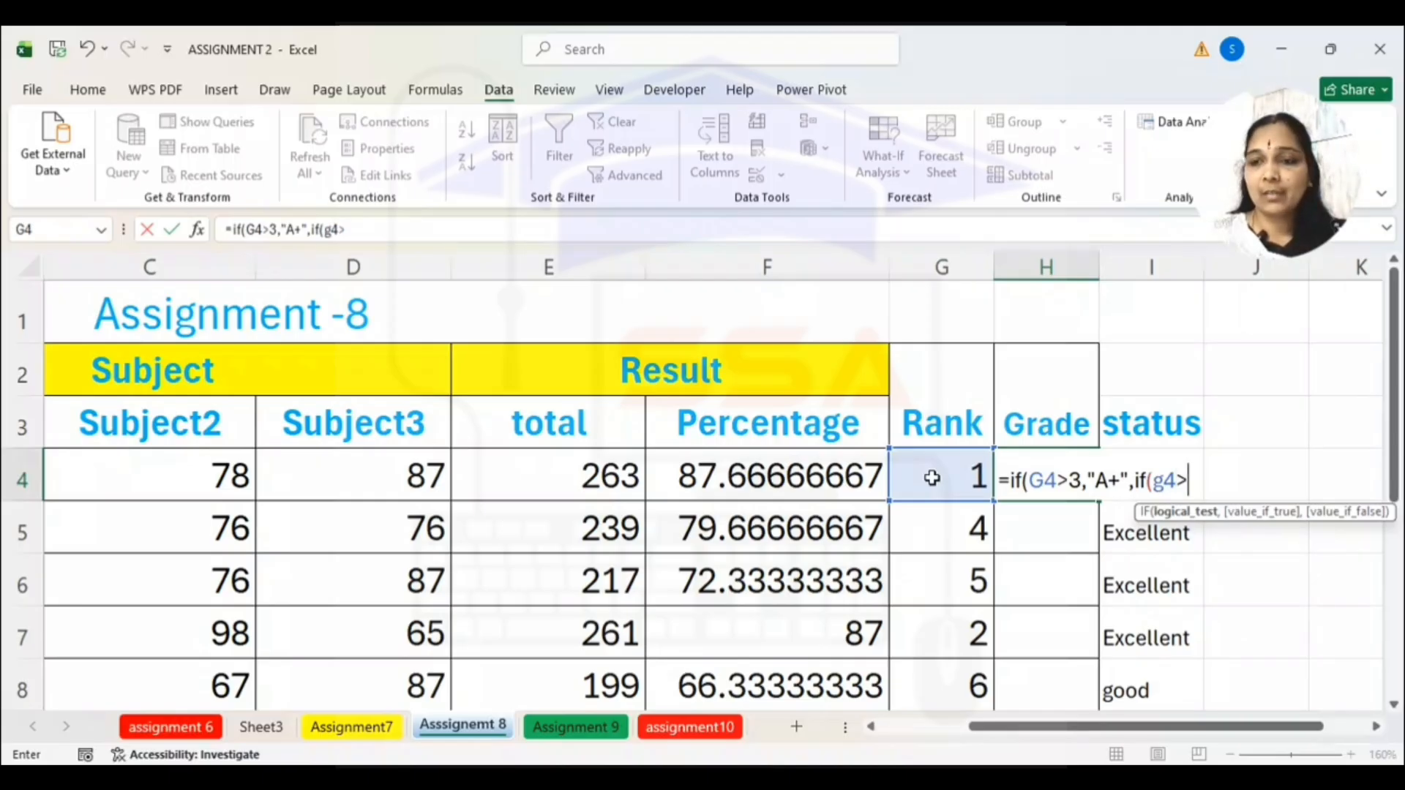
key("BackSpace")
key("BackSpace")
type("4")
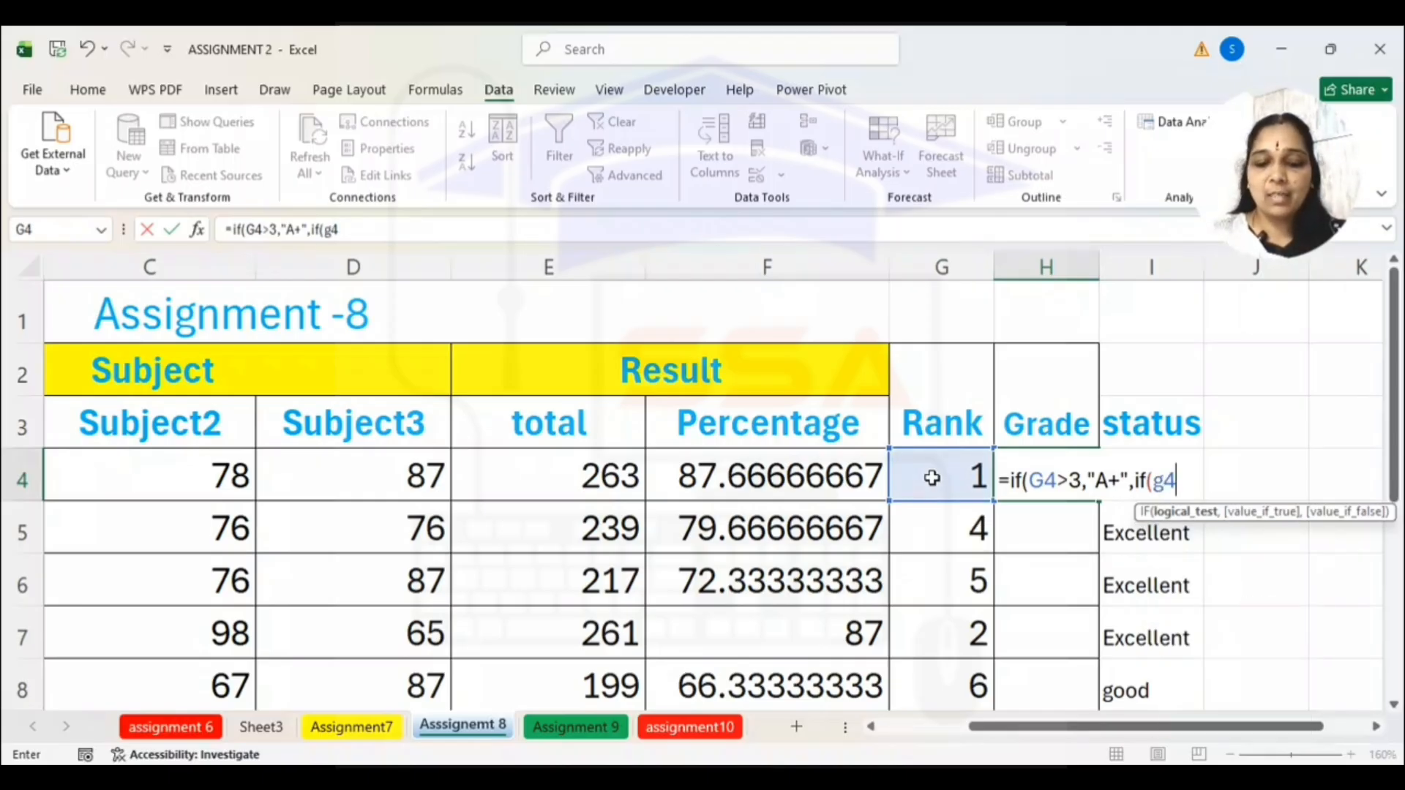
type("<")
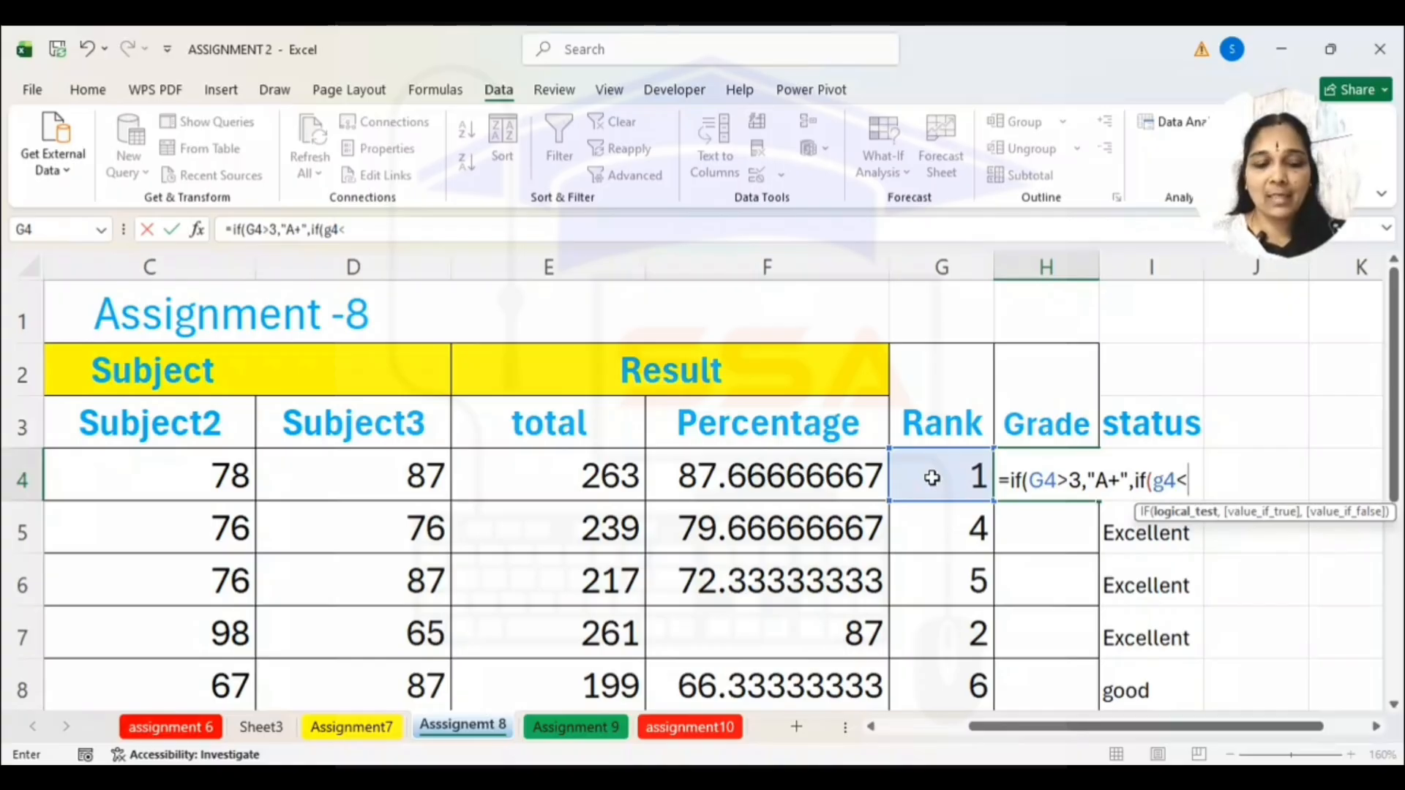
type("3")
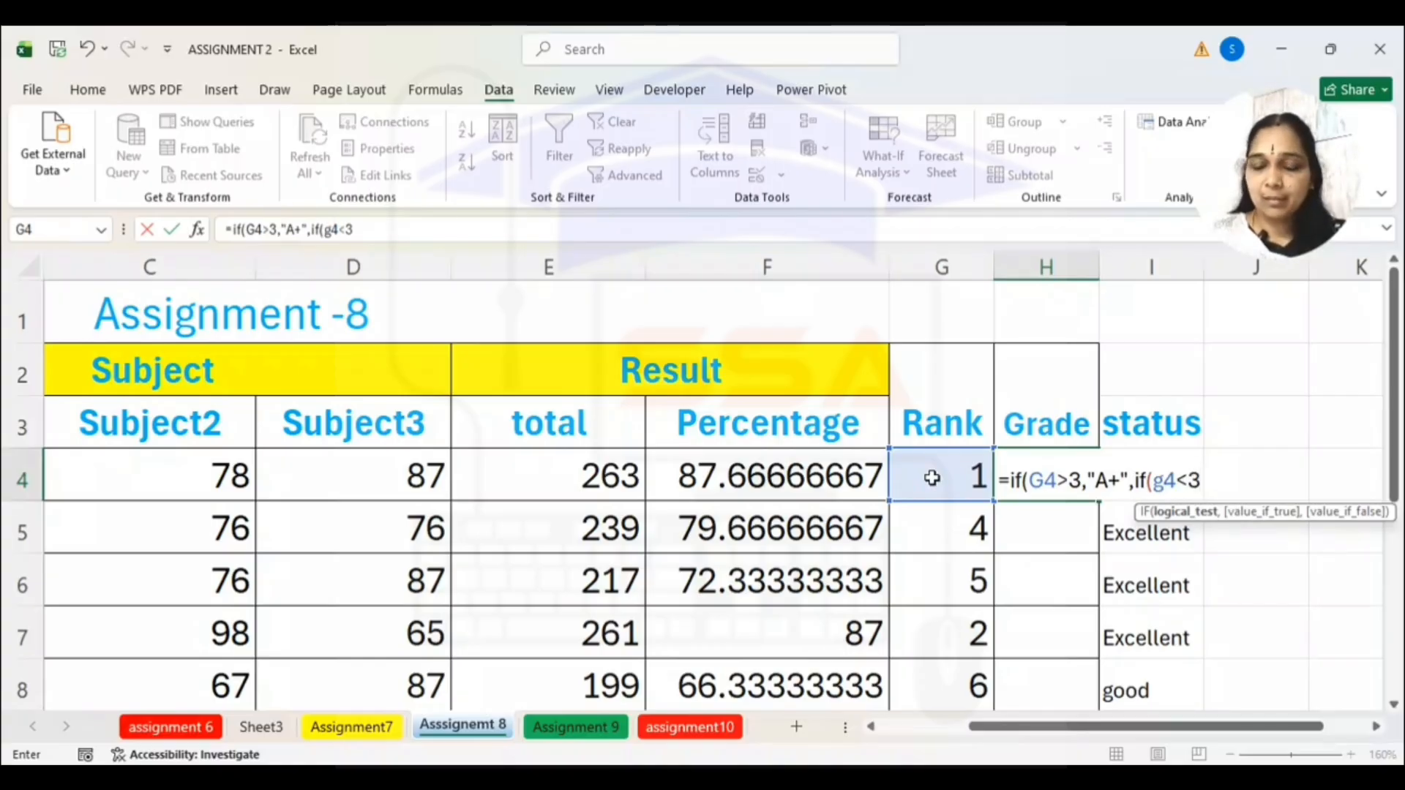
Complete the nested IF in H4 with "B+" when true and "c+" otherwise, and commit the formula
type(",\"")
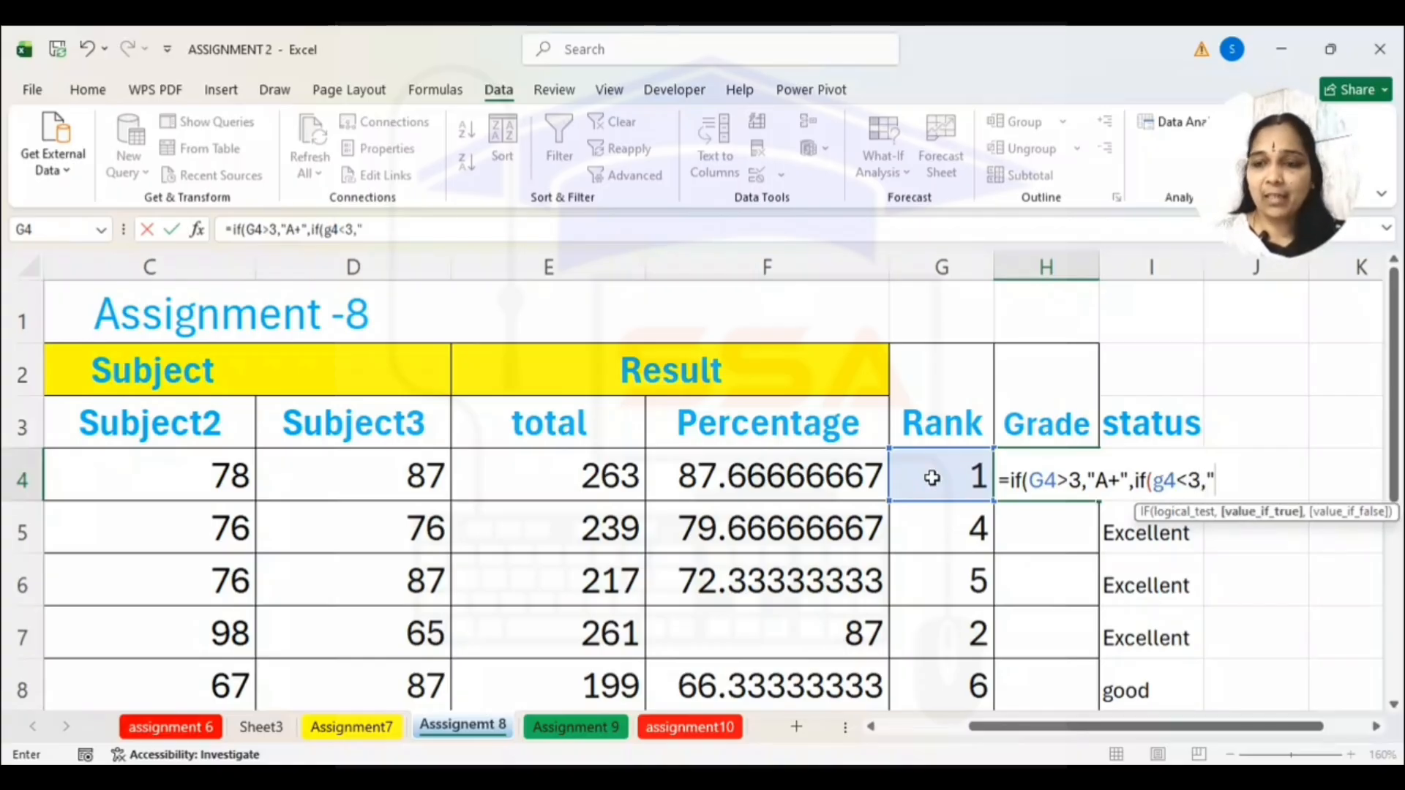
type("B")
type("+\"")
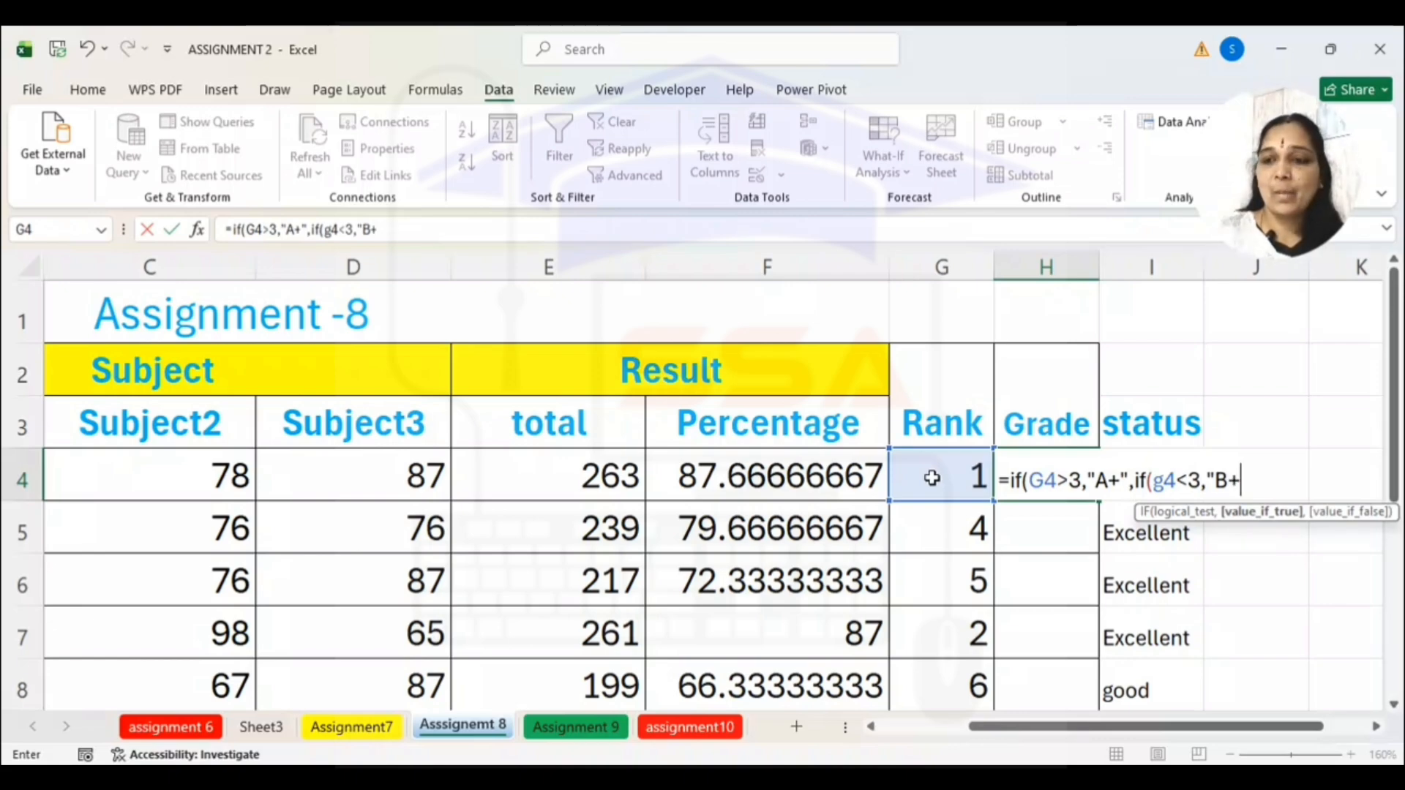
type(",\"c\"")
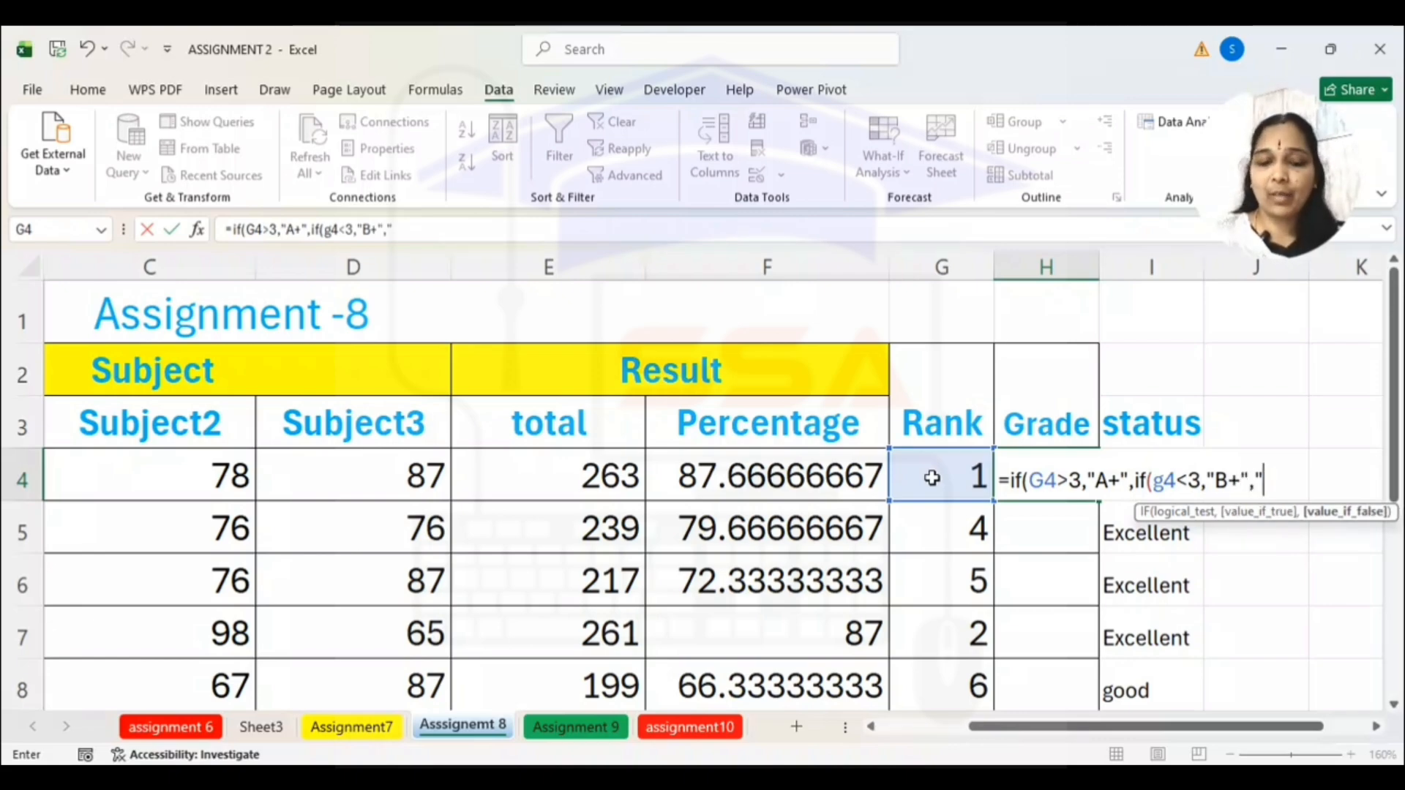
key("BackSpace")
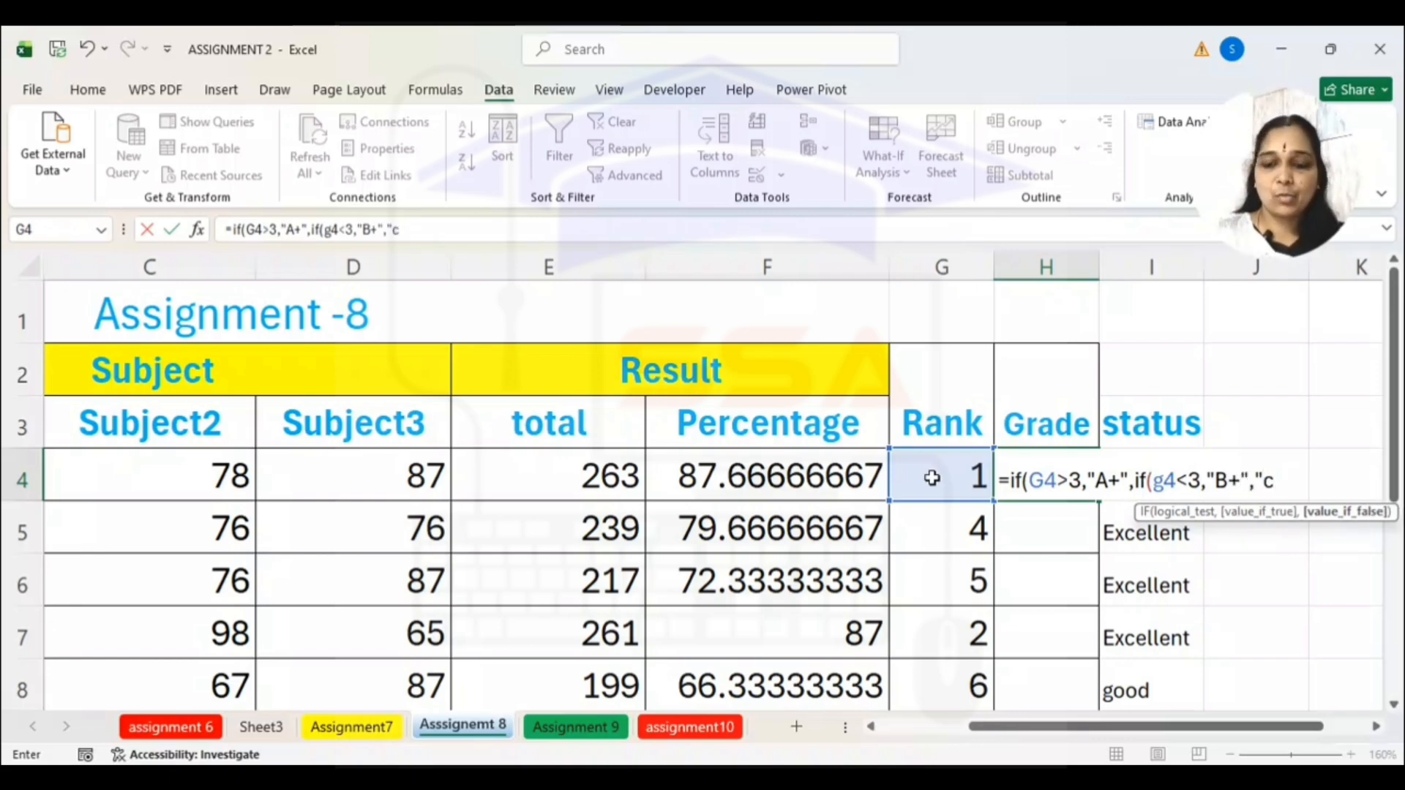
type("+\"")
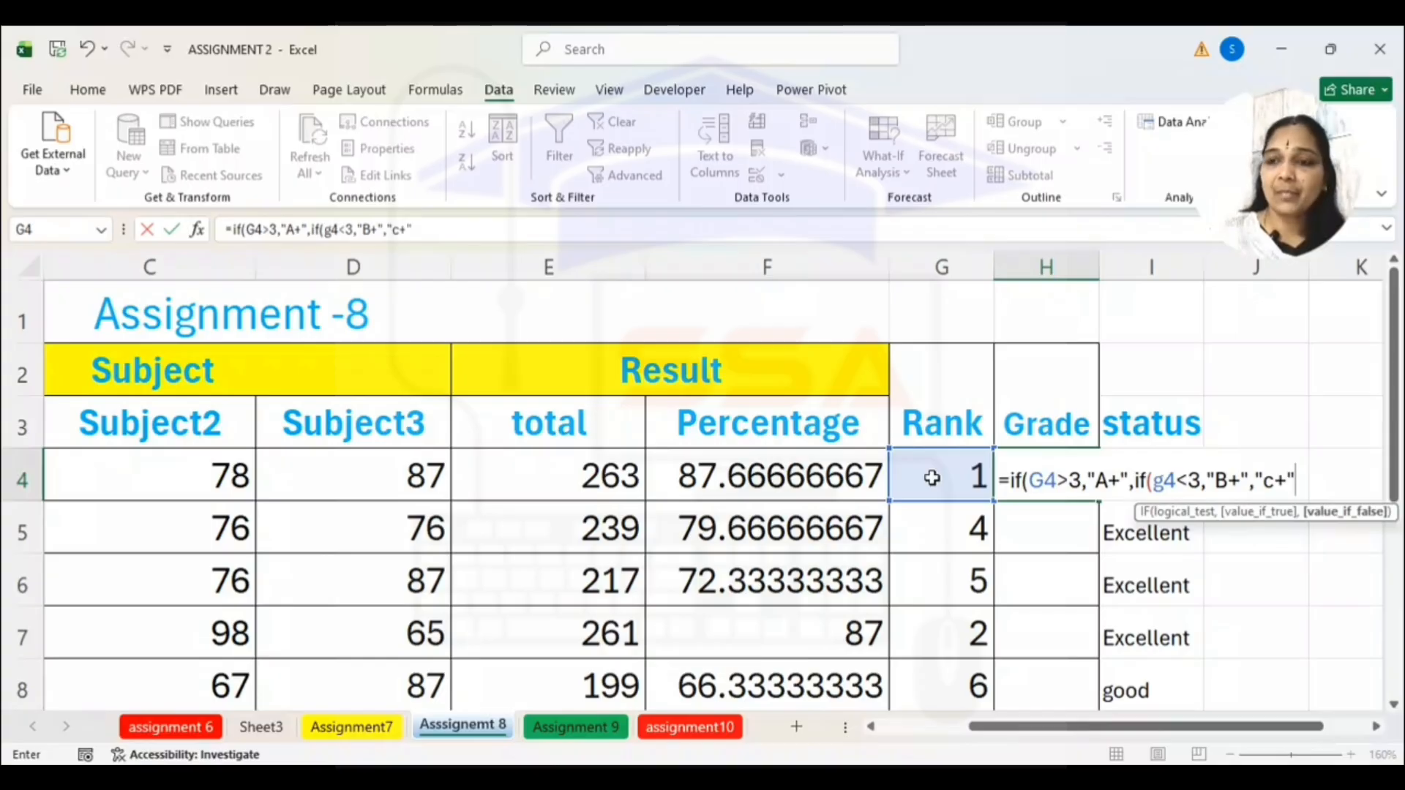
type("))")
key("Return")
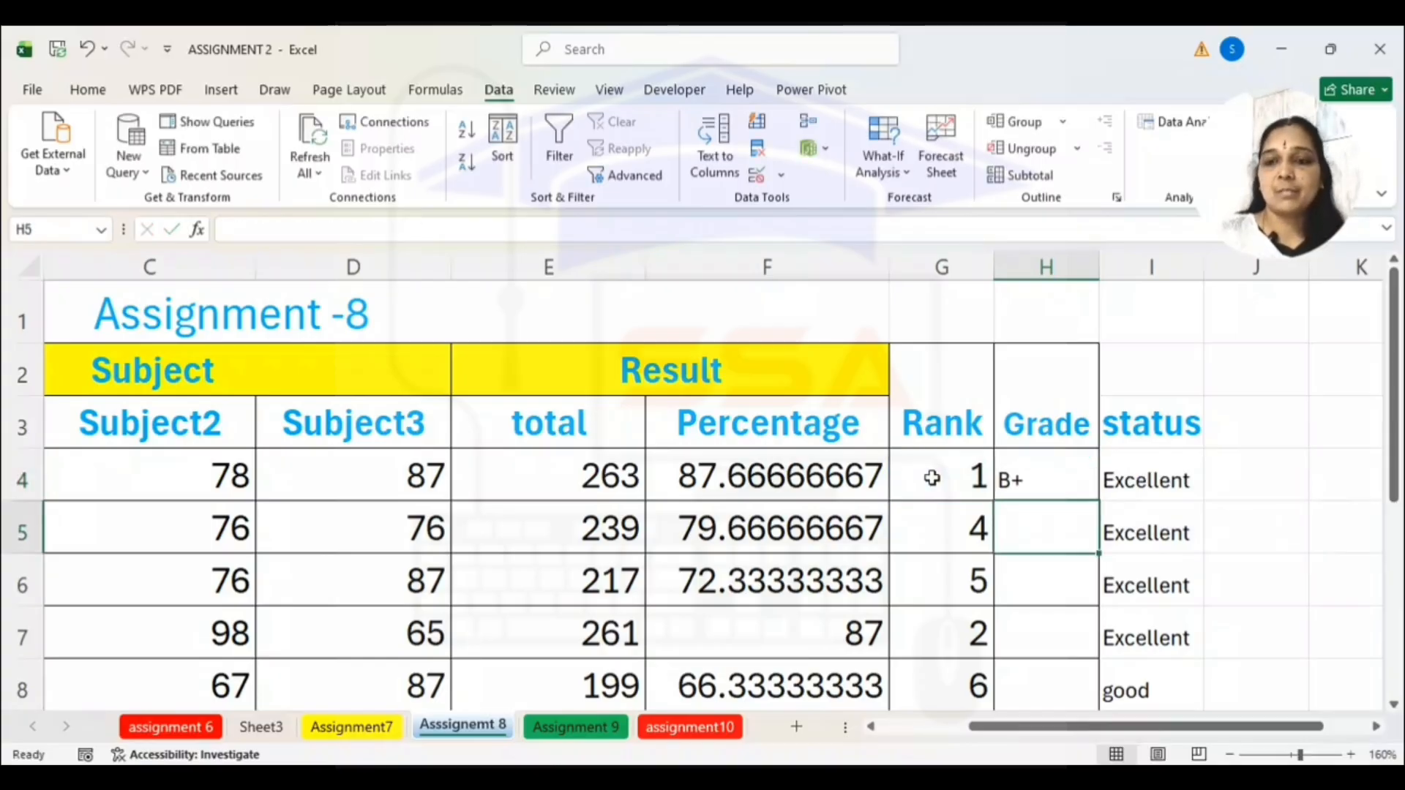
Fill the grade formula from H4 down to H10
left_click(1074, 489)
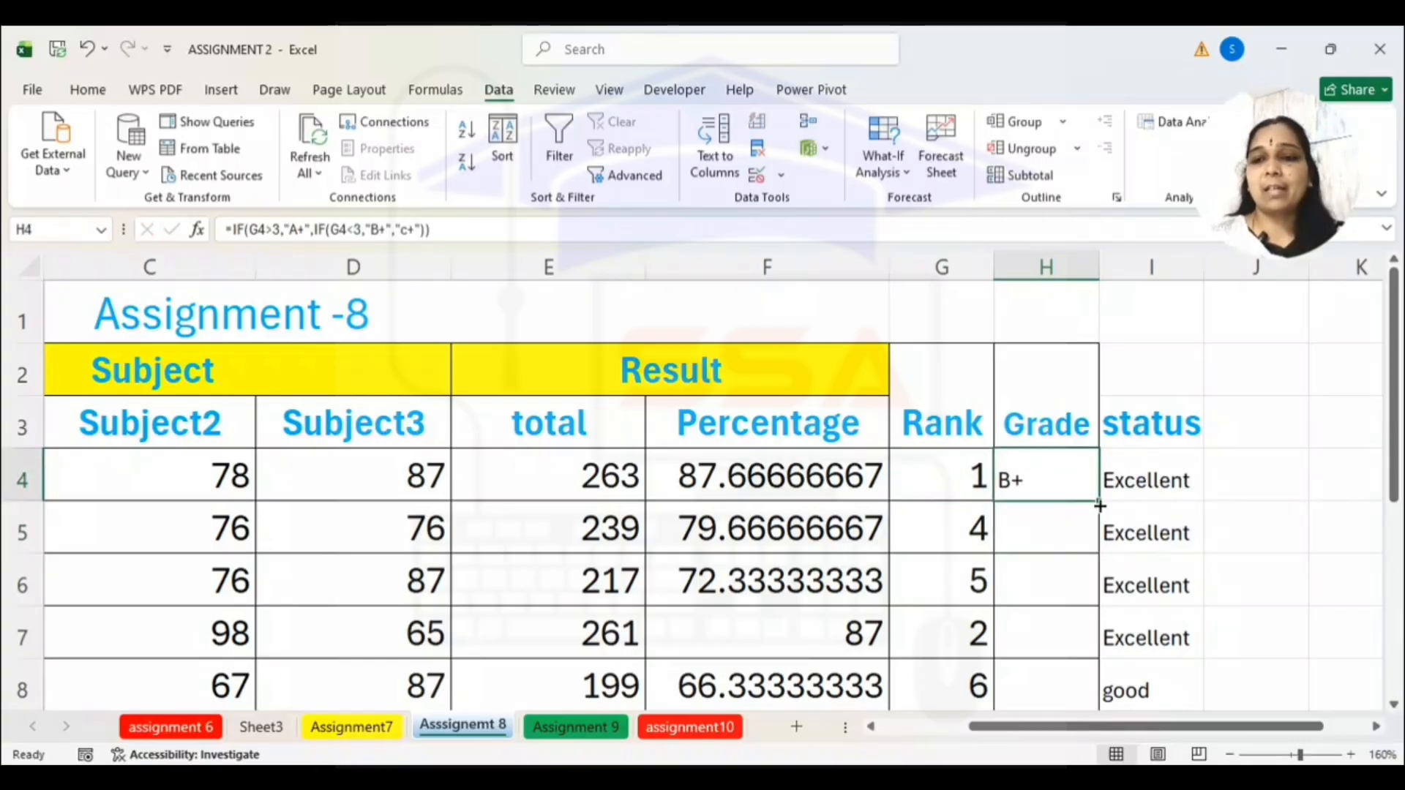
left_click_drag(1100, 504, 1106, 647)
scroll(1178, 469, "up", 1)
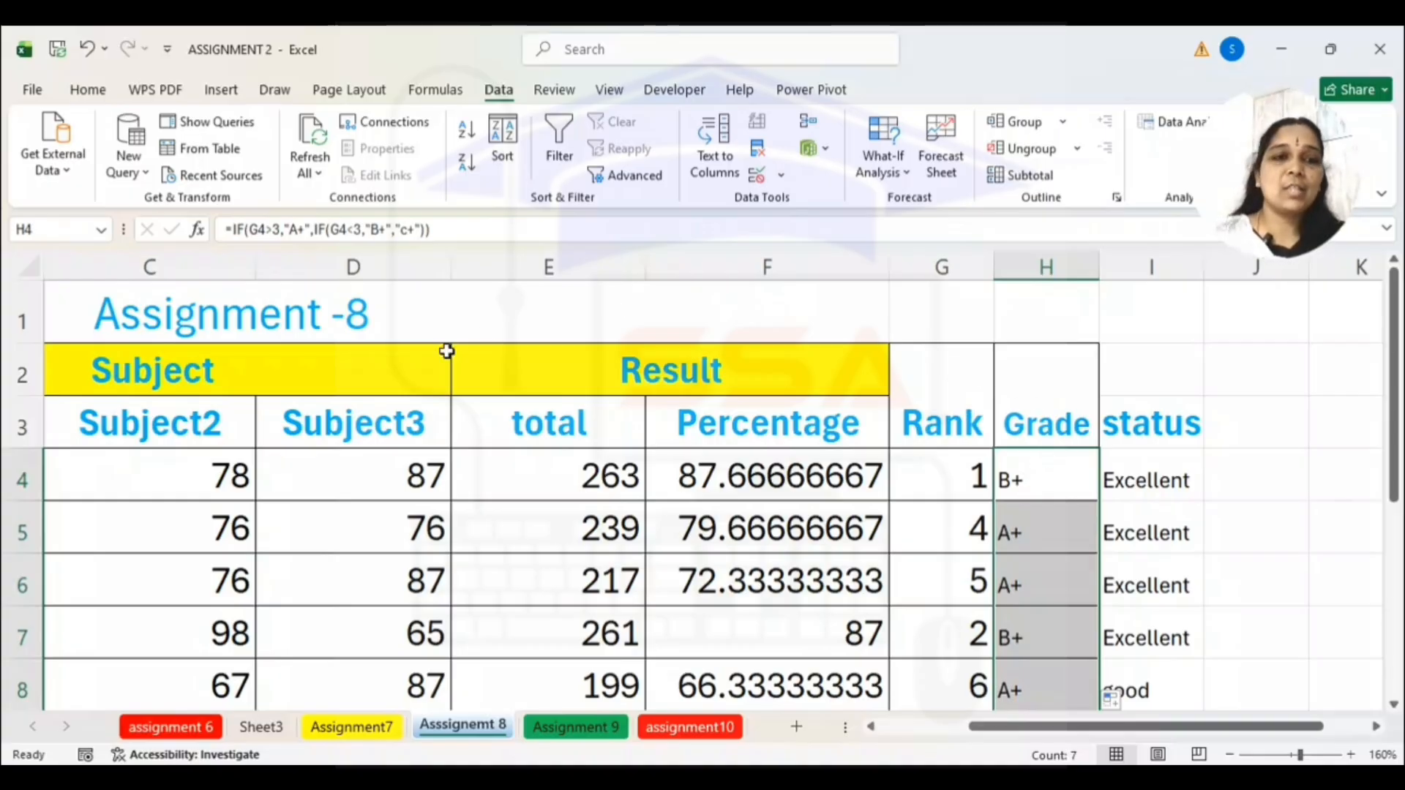
Swap the comparison operators in the H4 grade formula so it reads =IF(G4<3,"A+",IF(G4>3,"B+","c+"))
left_click(265, 230)
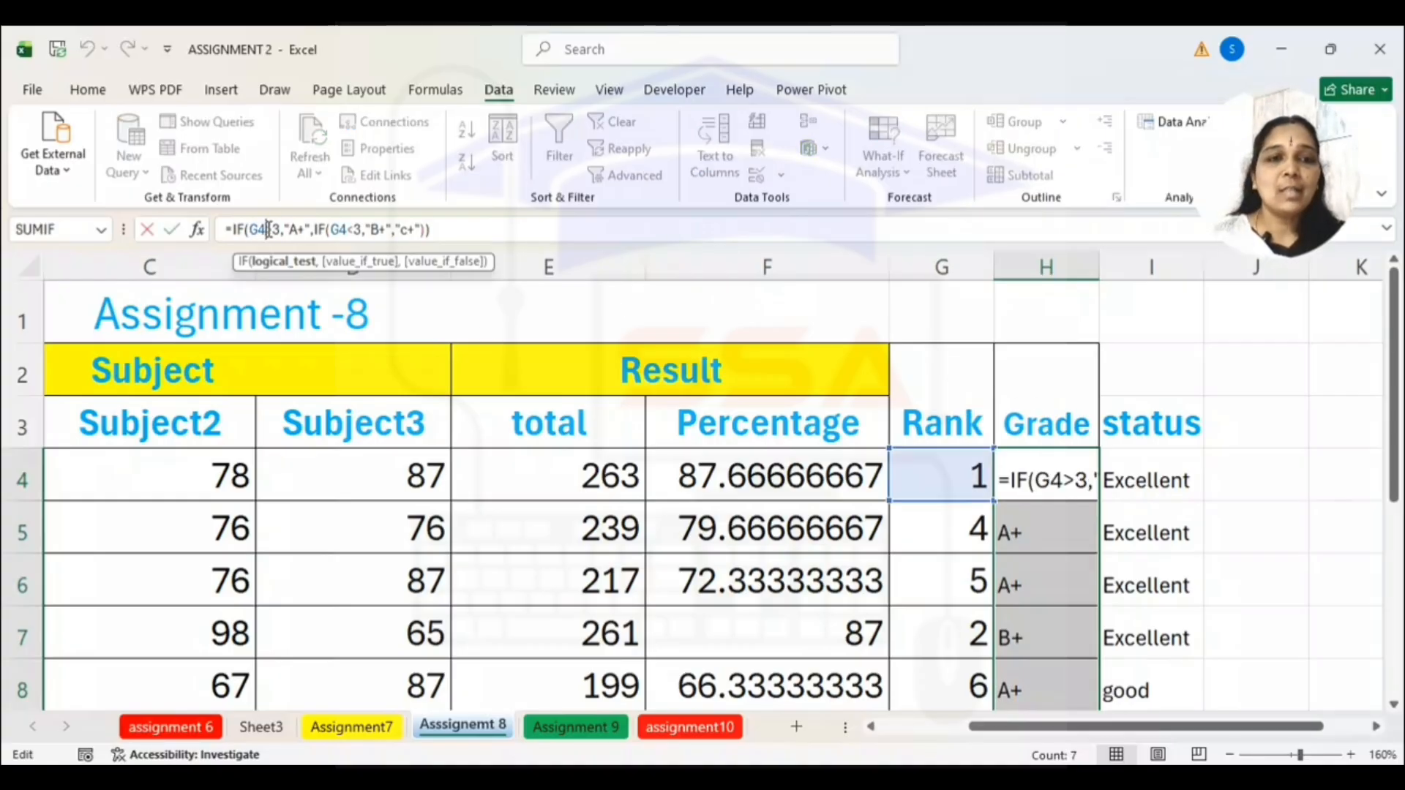
key("Delete")
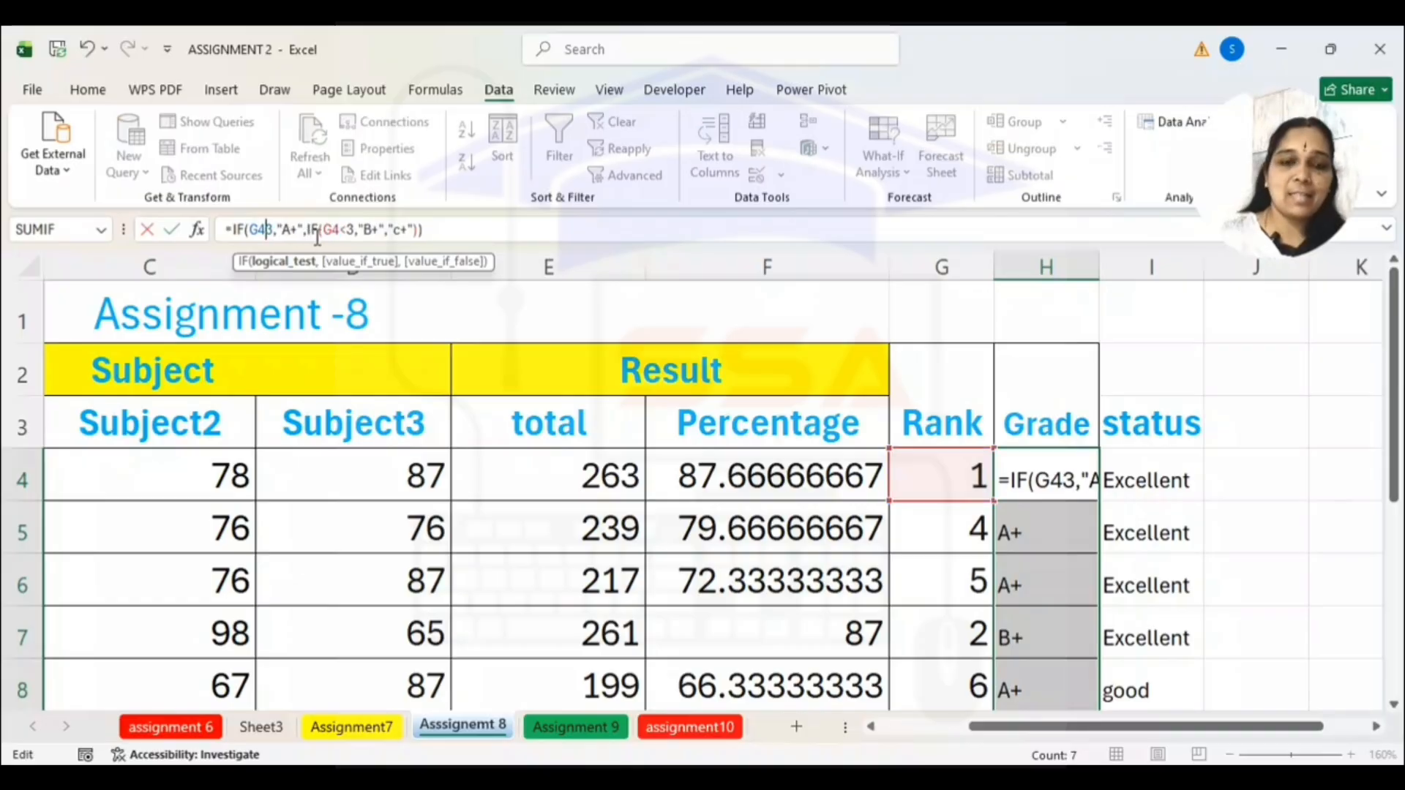
type("<")
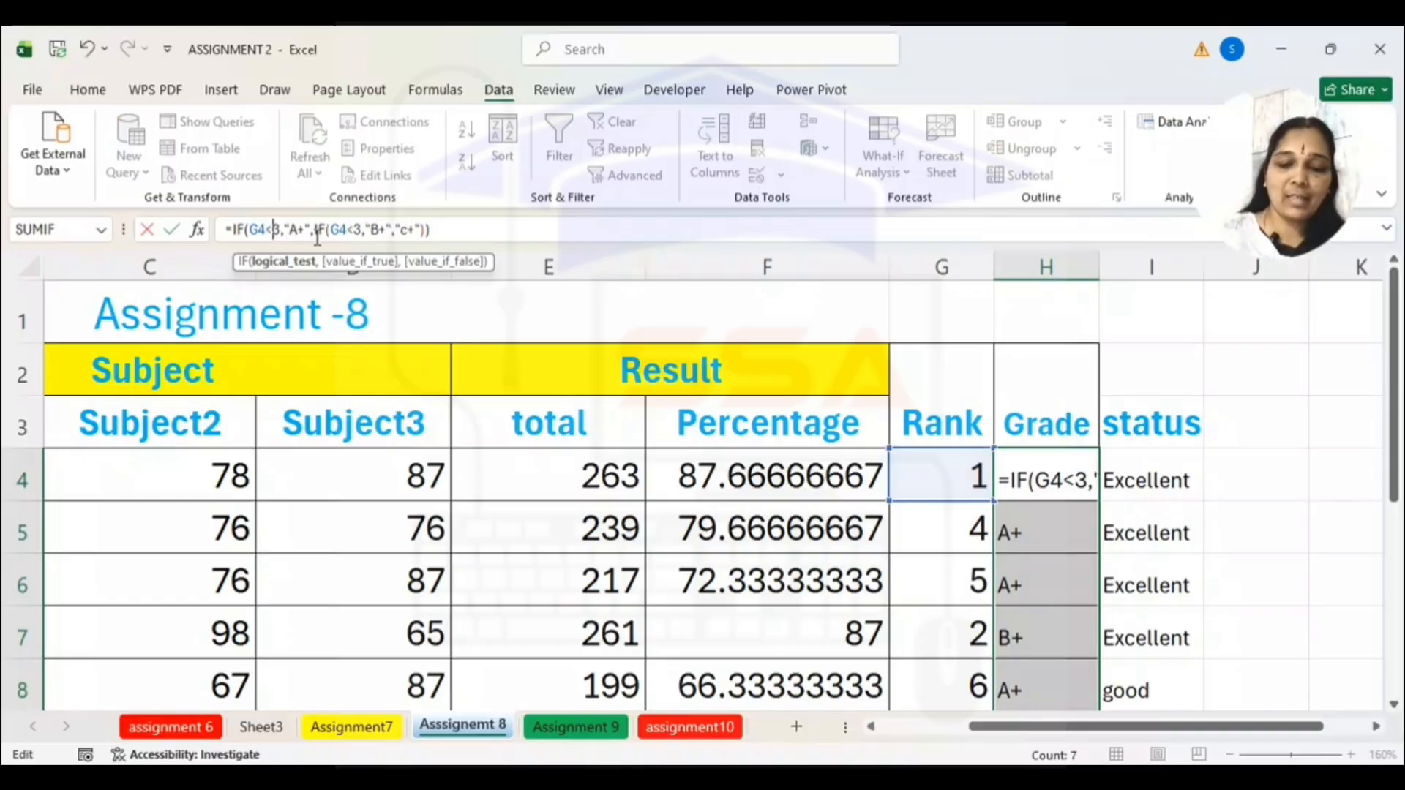
left_click(359, 231)
key("BackSpace")
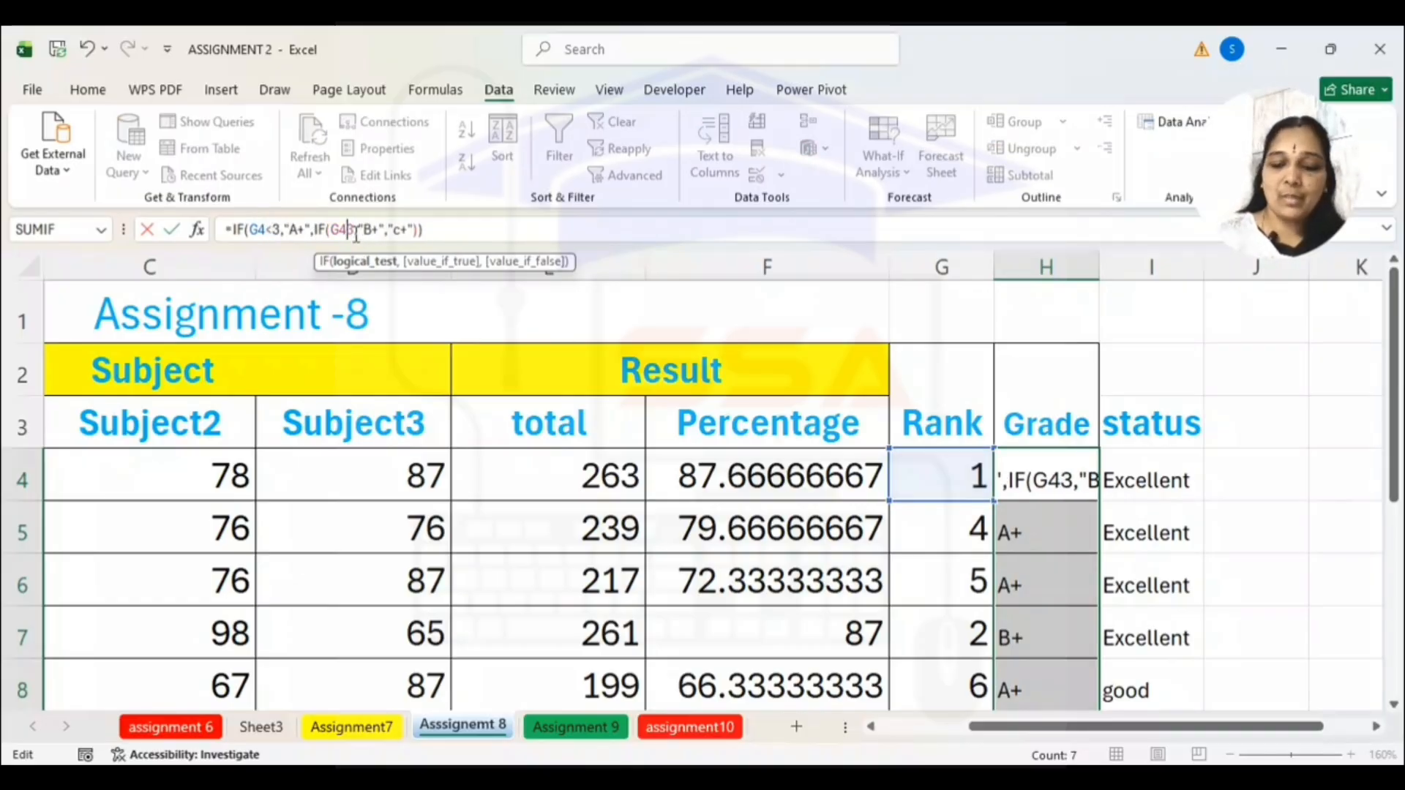
type(">")
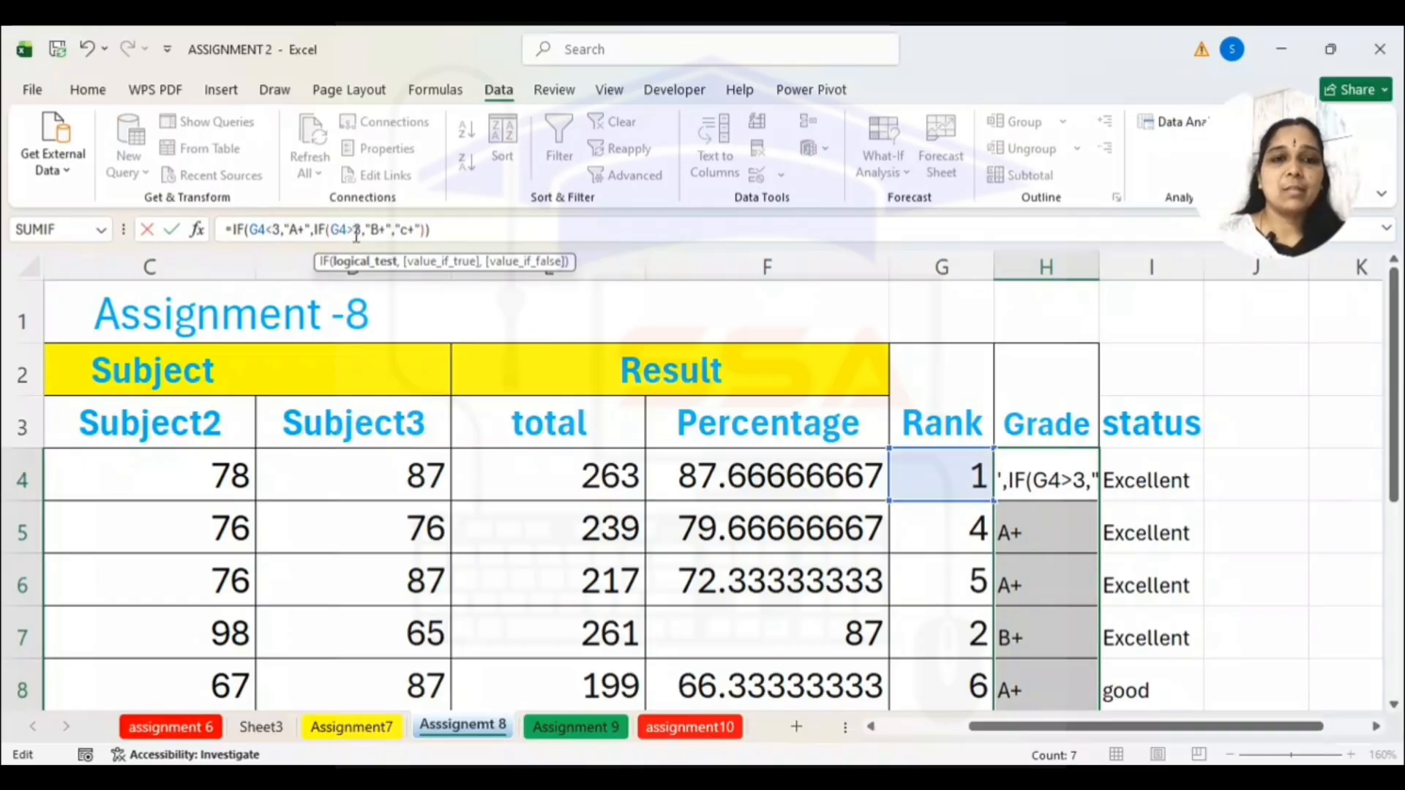
left_click(443, 231)
key("Return")
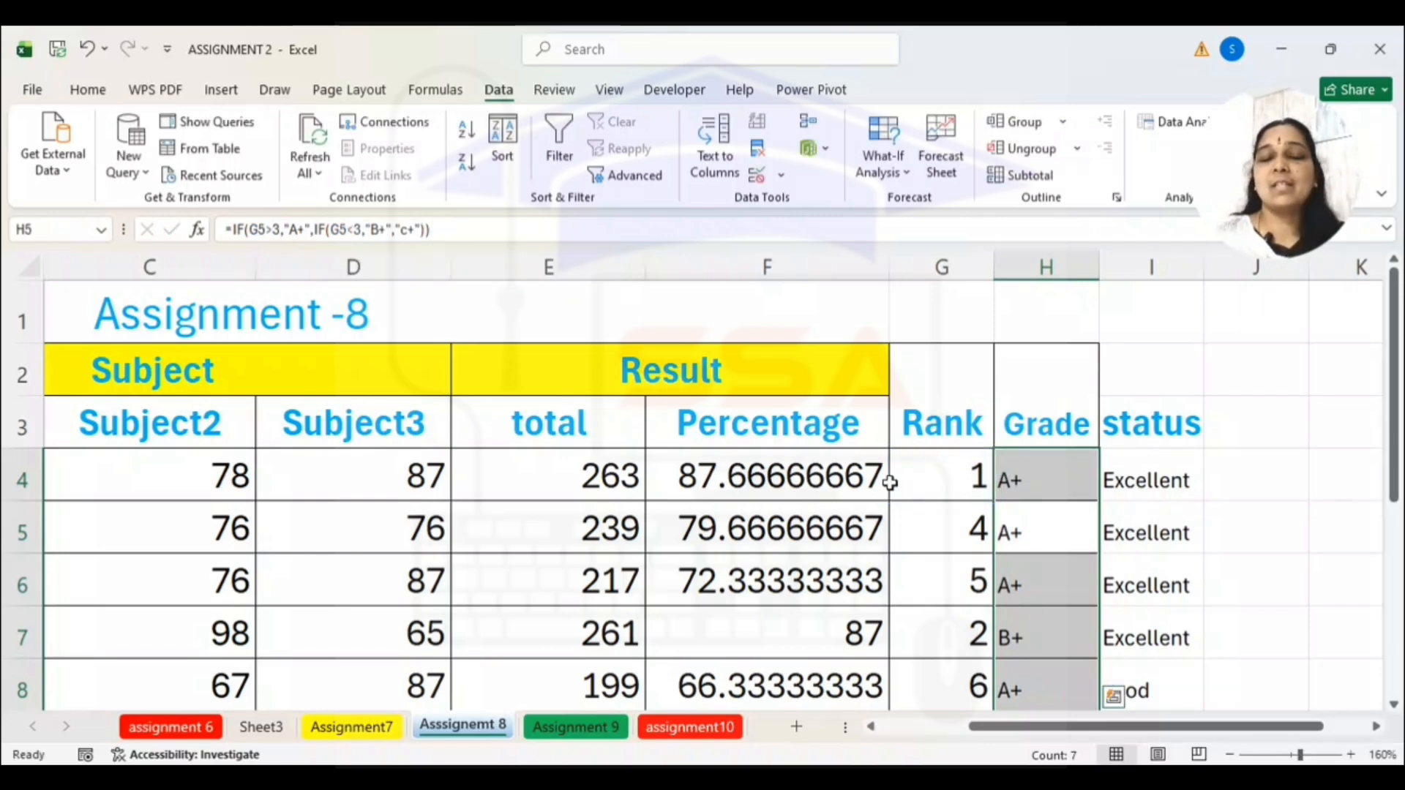
Check the formulas in G4 and H4, and read the Assignment -8 questions in the Notepad document
left_click(976, 461)
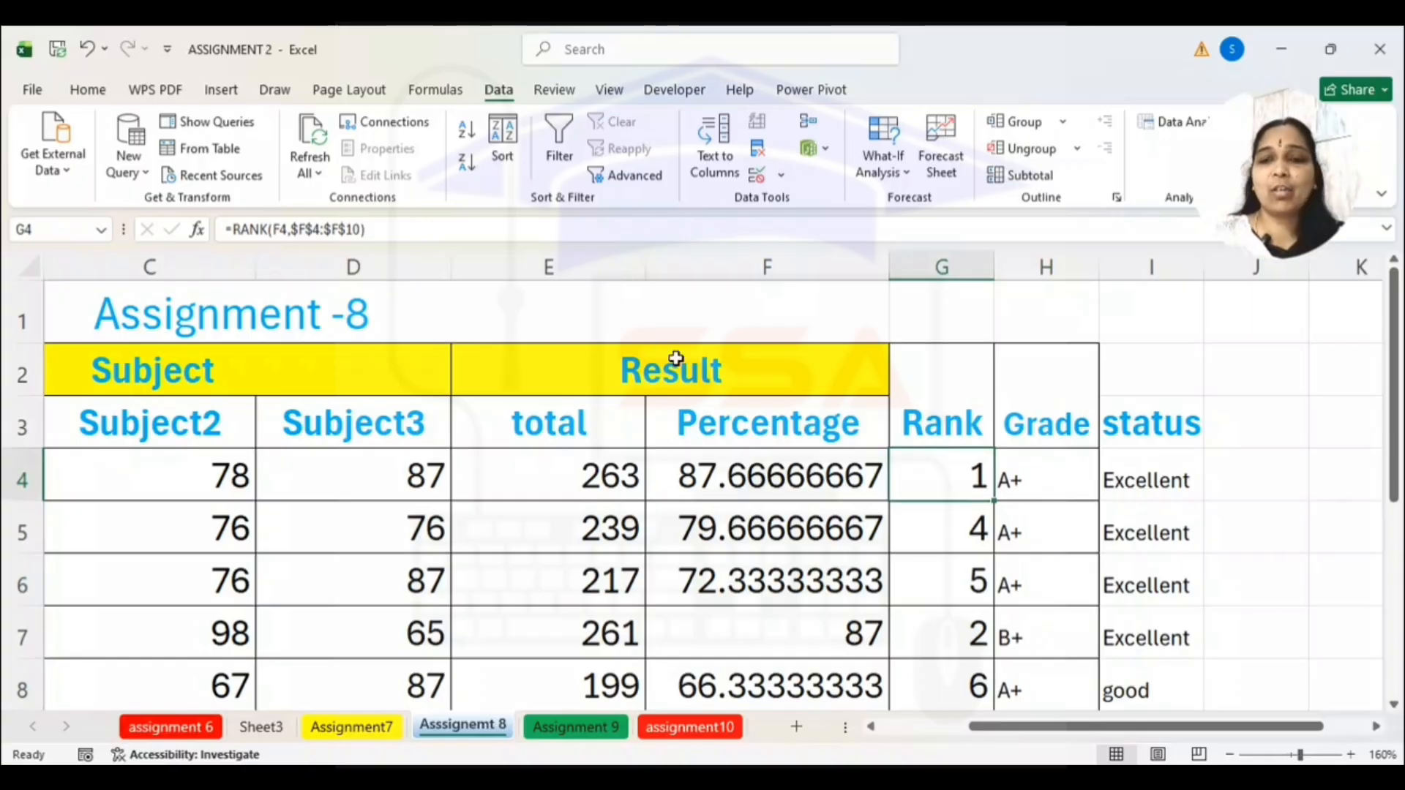
left_click(1067, 484)
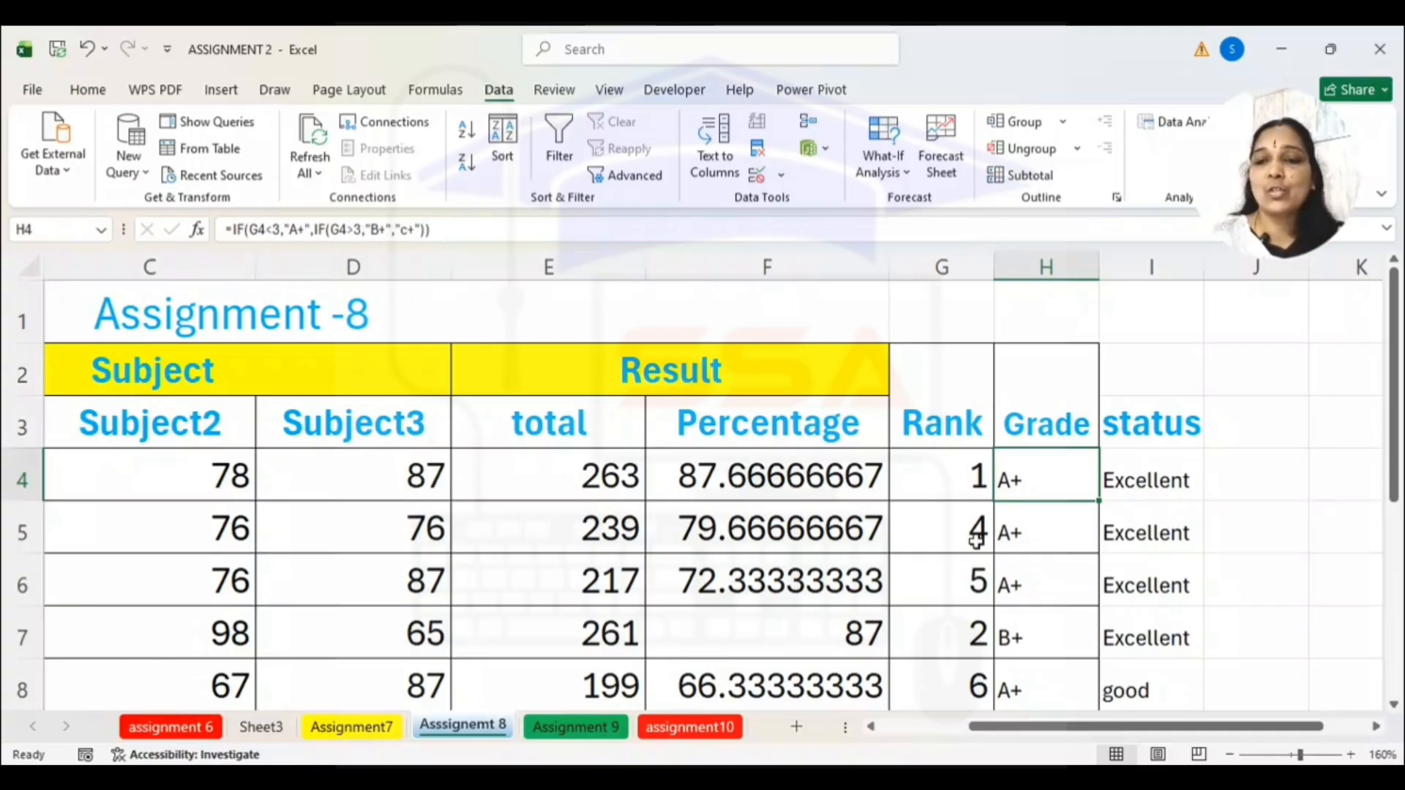
left_click(918, 778)
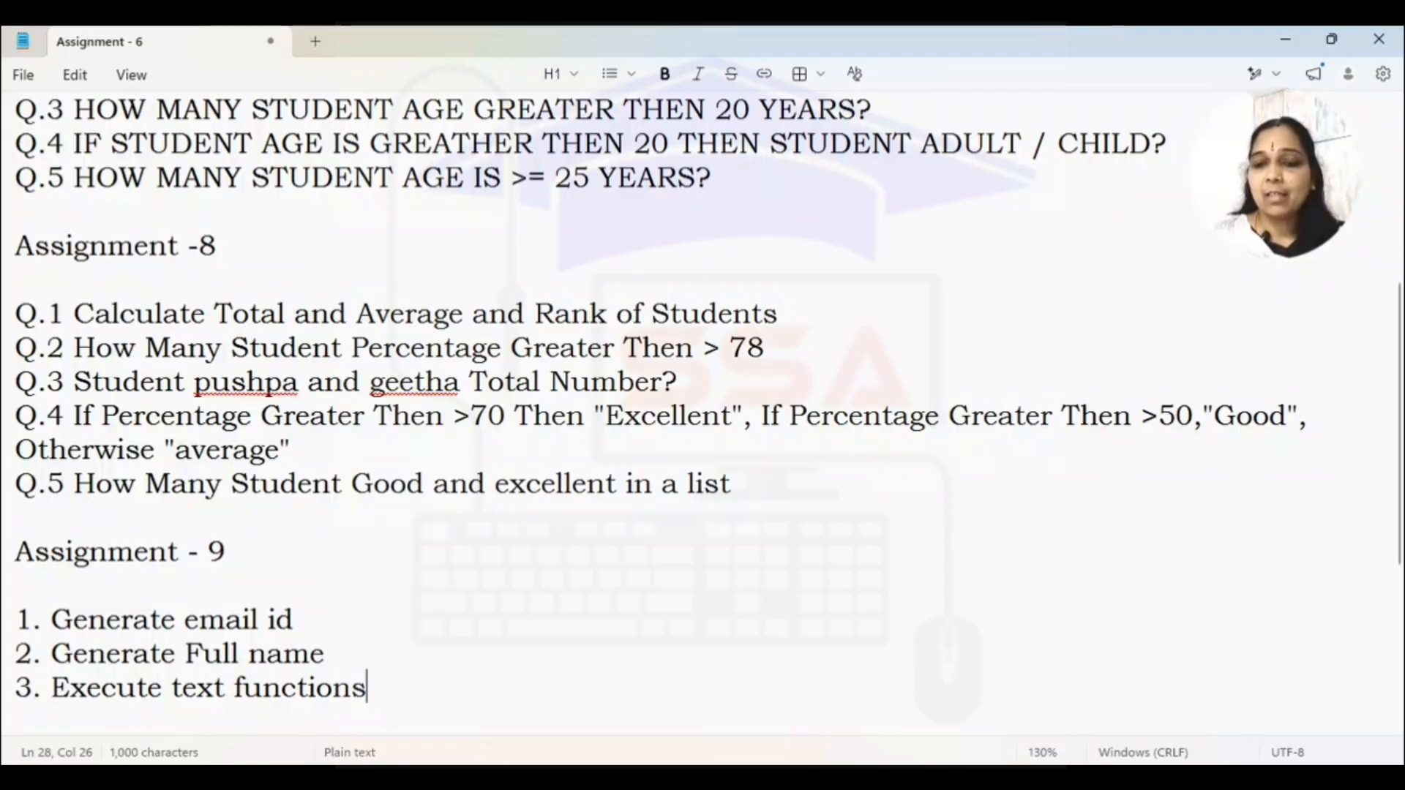
left_click(868, 777)
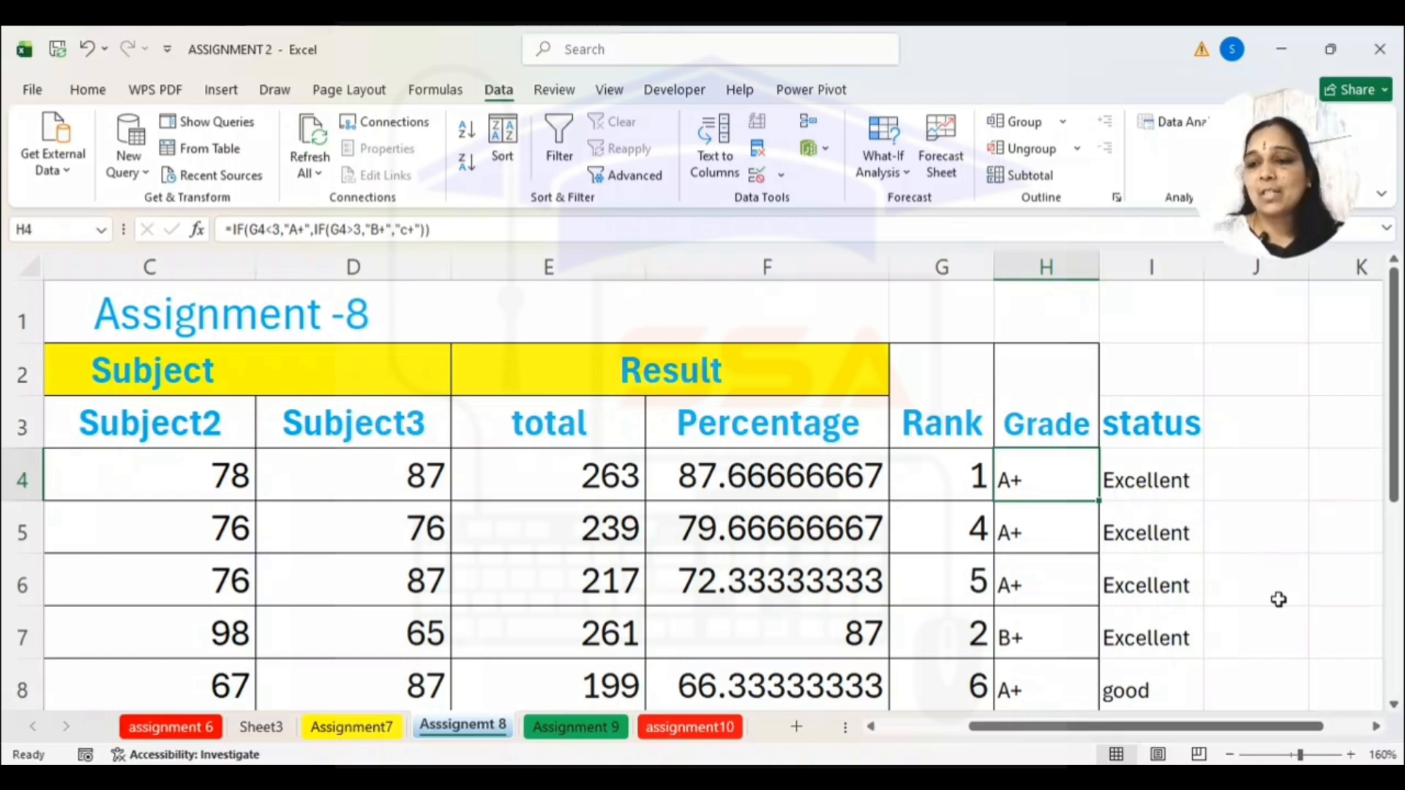
Clear the existing content of K5 and begin a COUNTIF formula there
left_click(1322, 570)
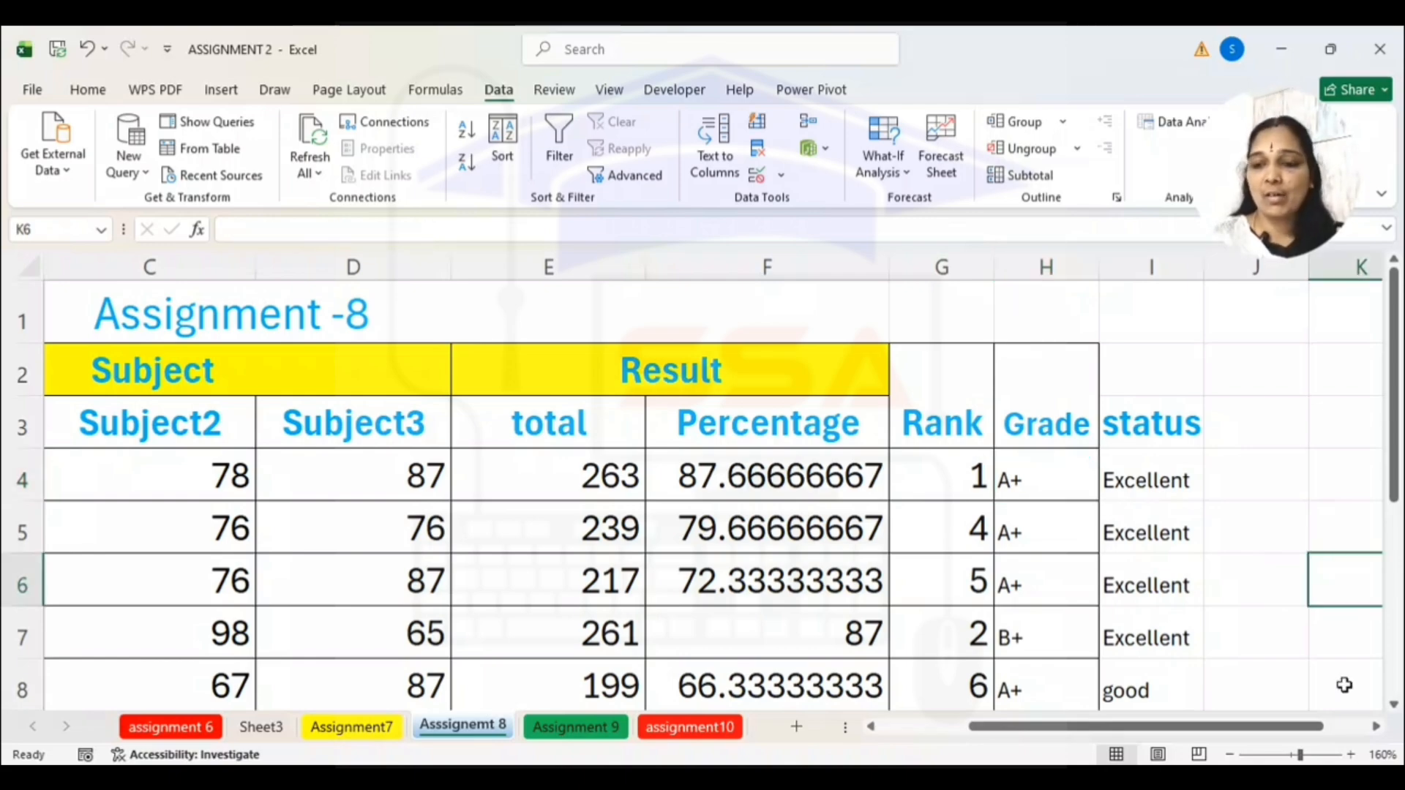
left_click_drag(1307, 728, 1348, 732)
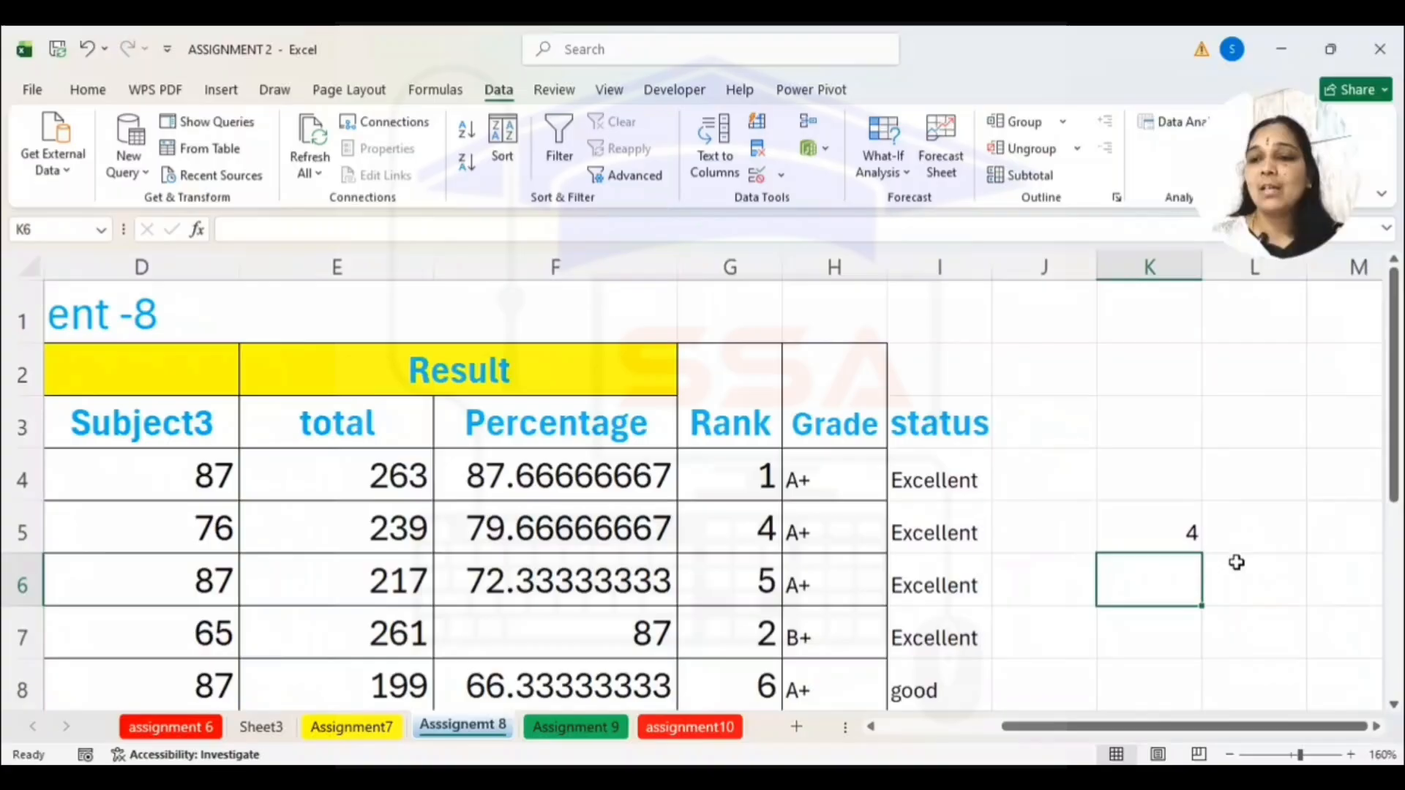
left_click(1182, 536)
key("Delete")
type("=")
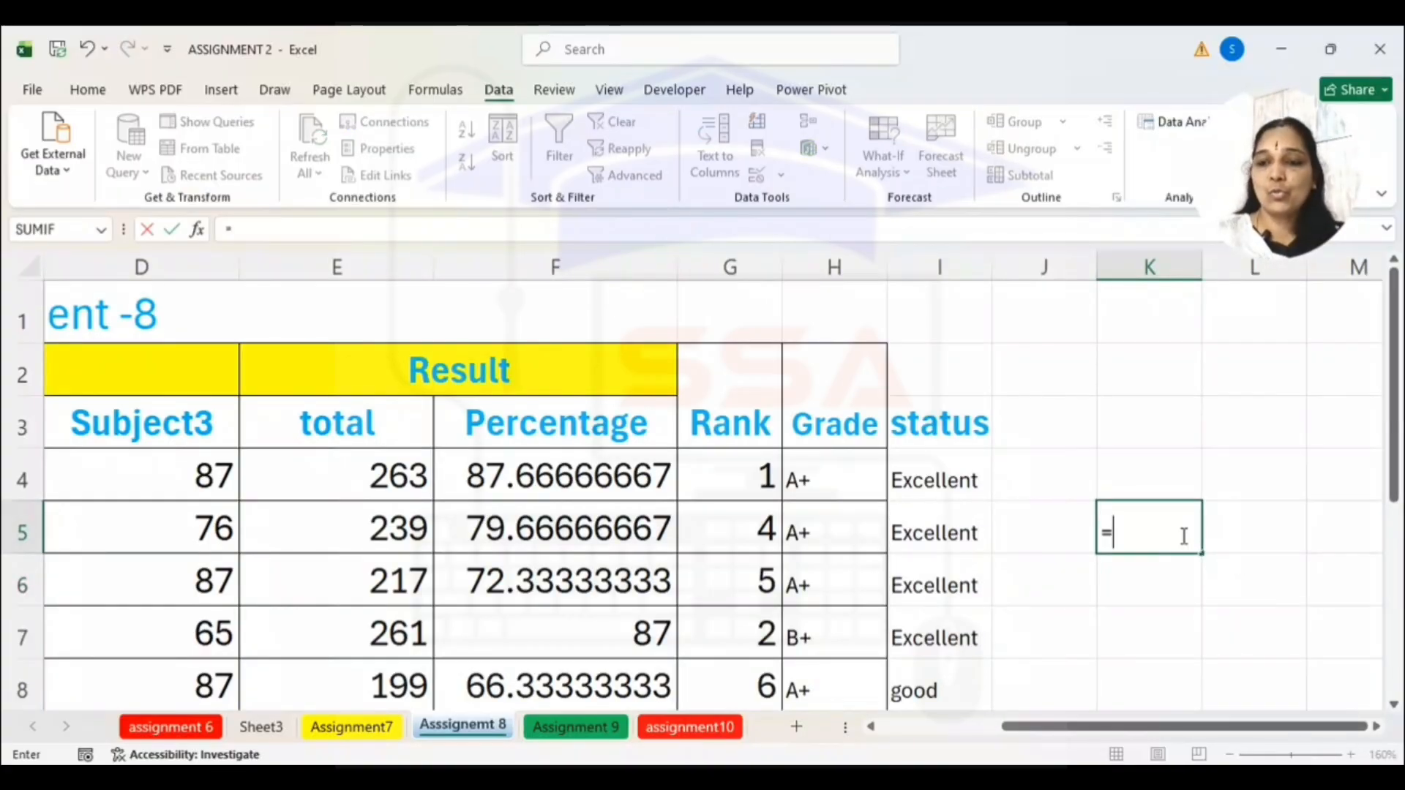
type("coun")
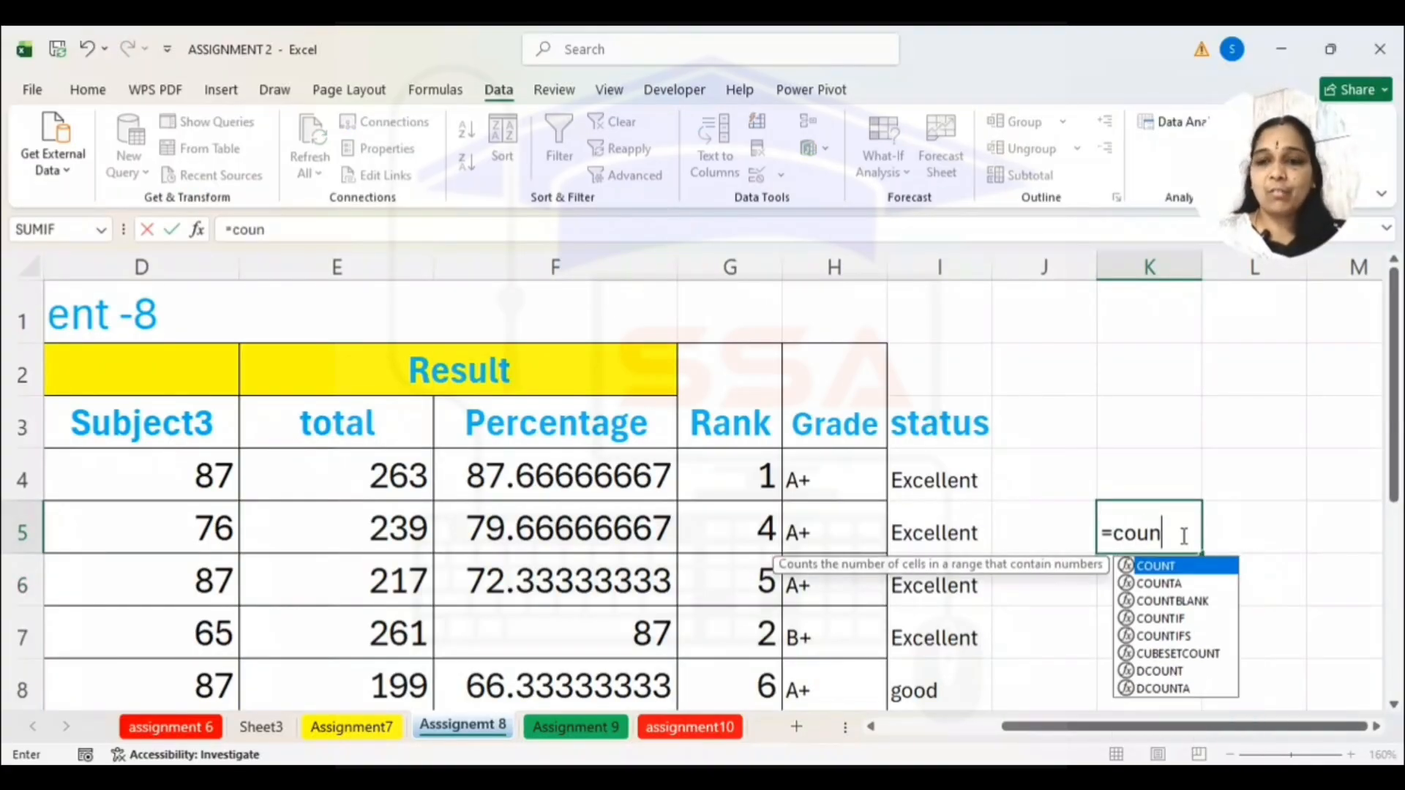
type("t(")
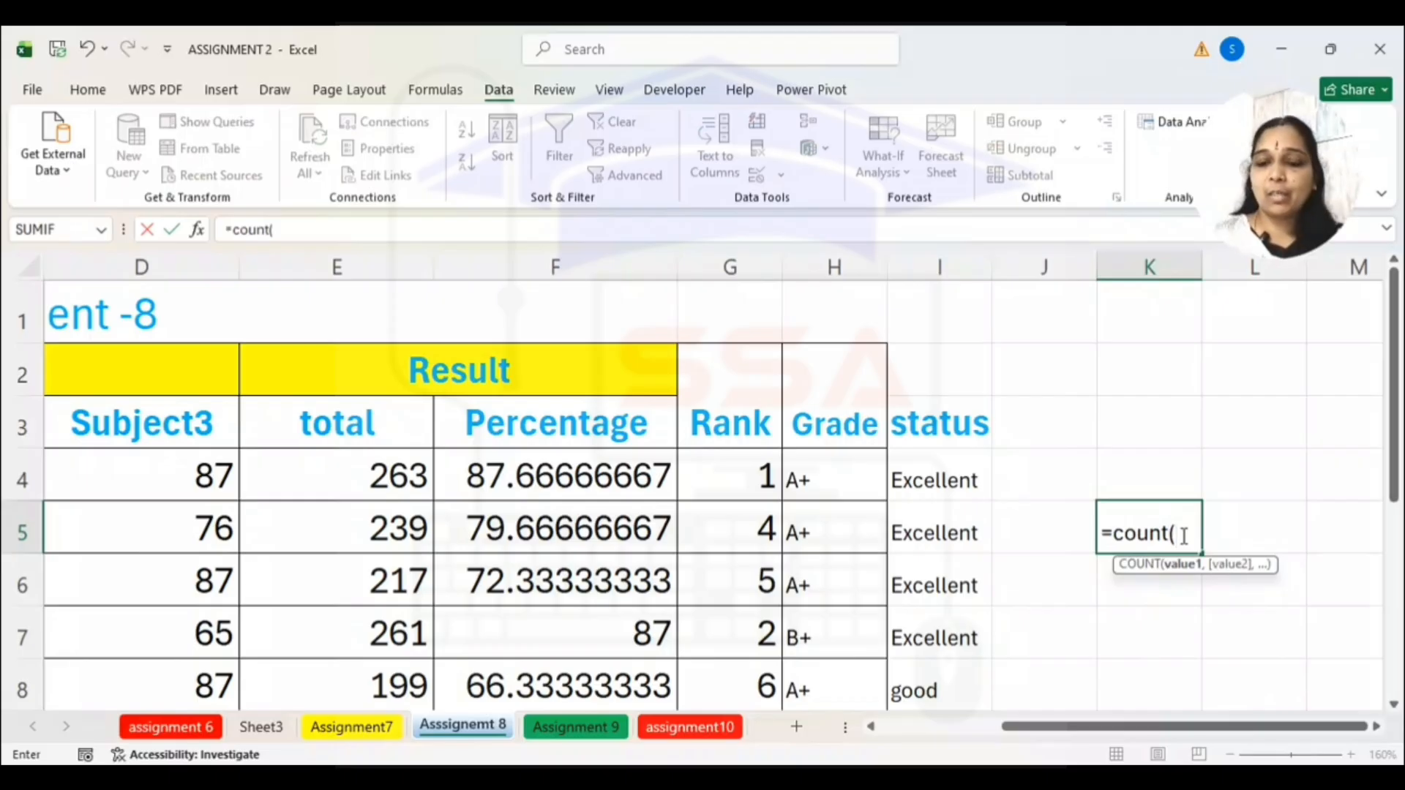
key("BackSpace")
type("if(")
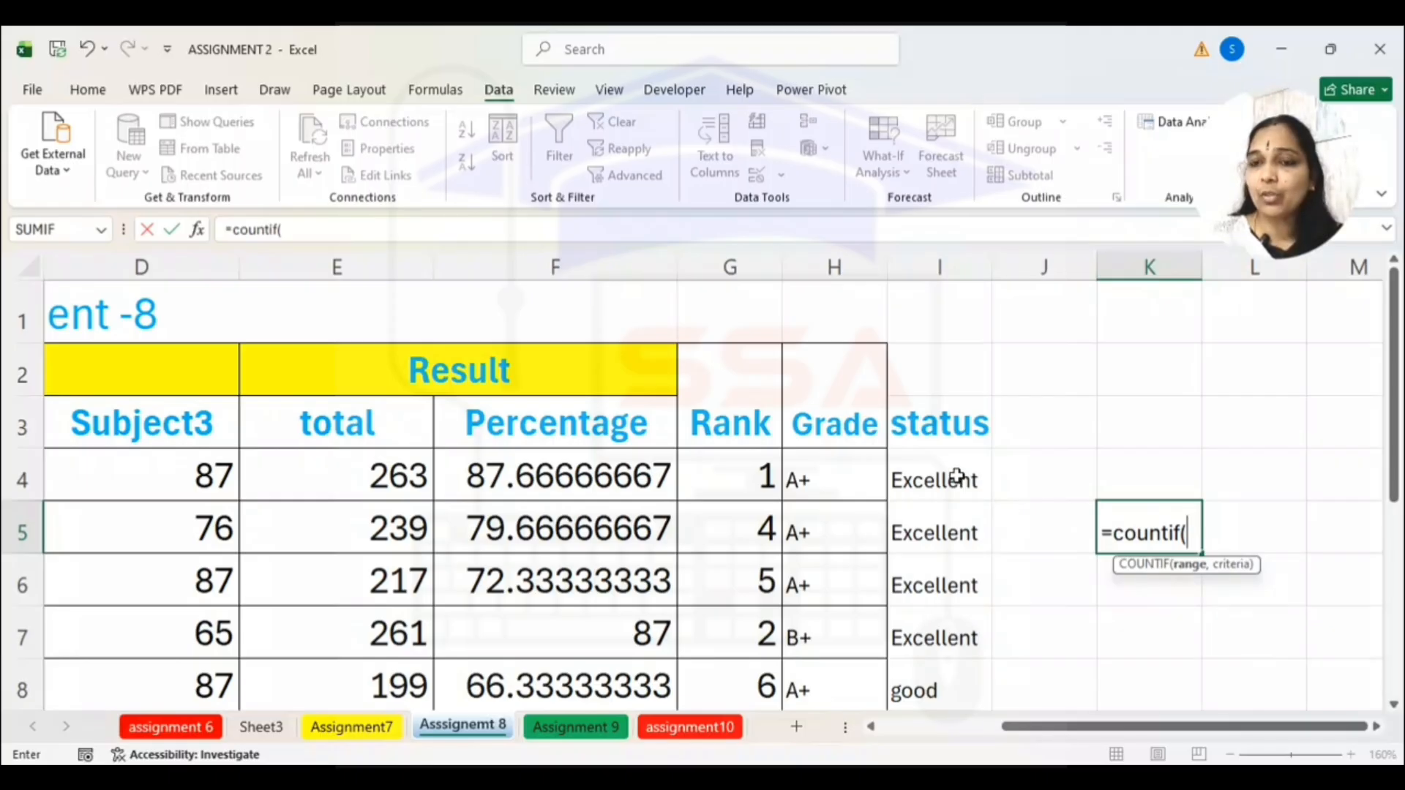
Complete the COUNTIF formula in K5 to count "excellent" in the status range I4:I10
left_click_drag(958, 480, 977, 642)
type(",")
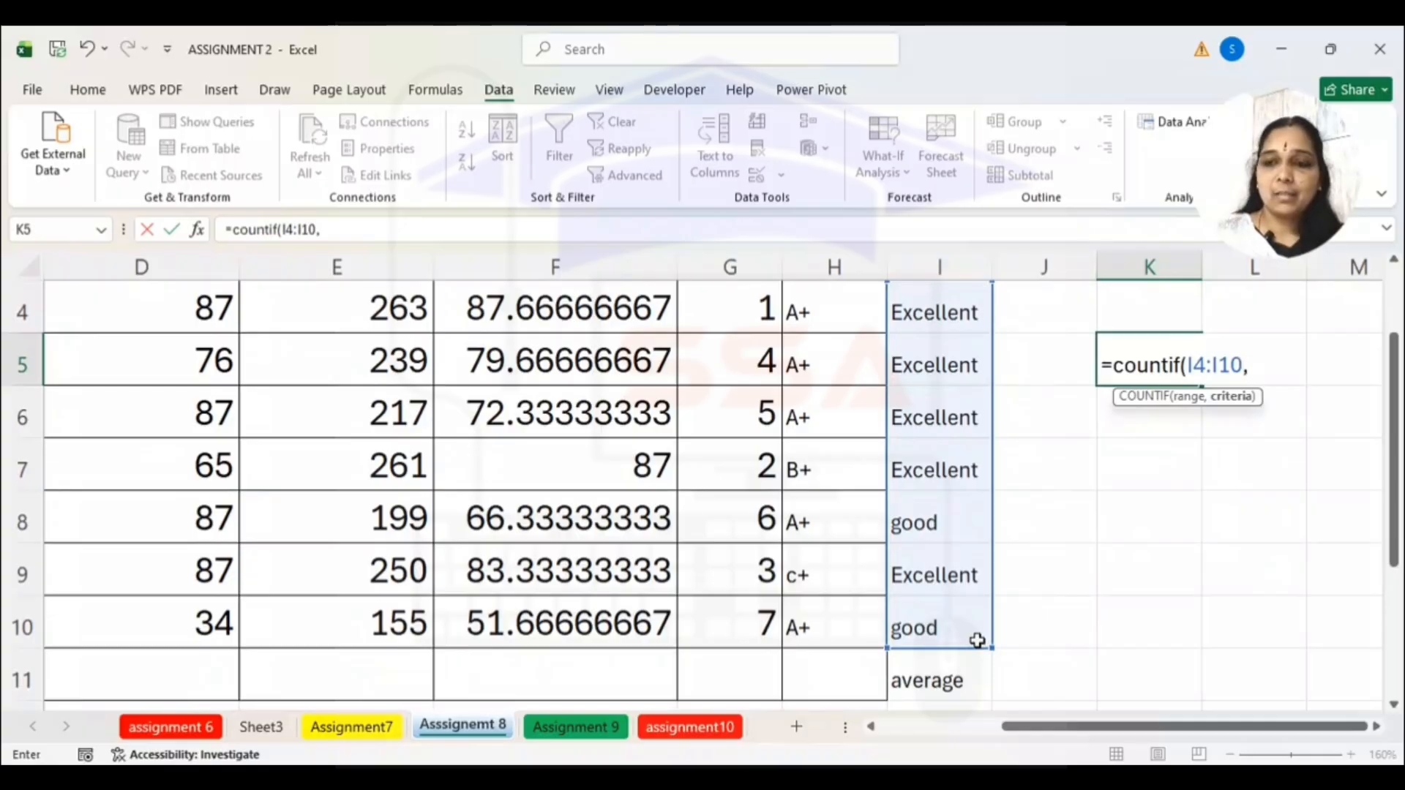
type("\"excell")
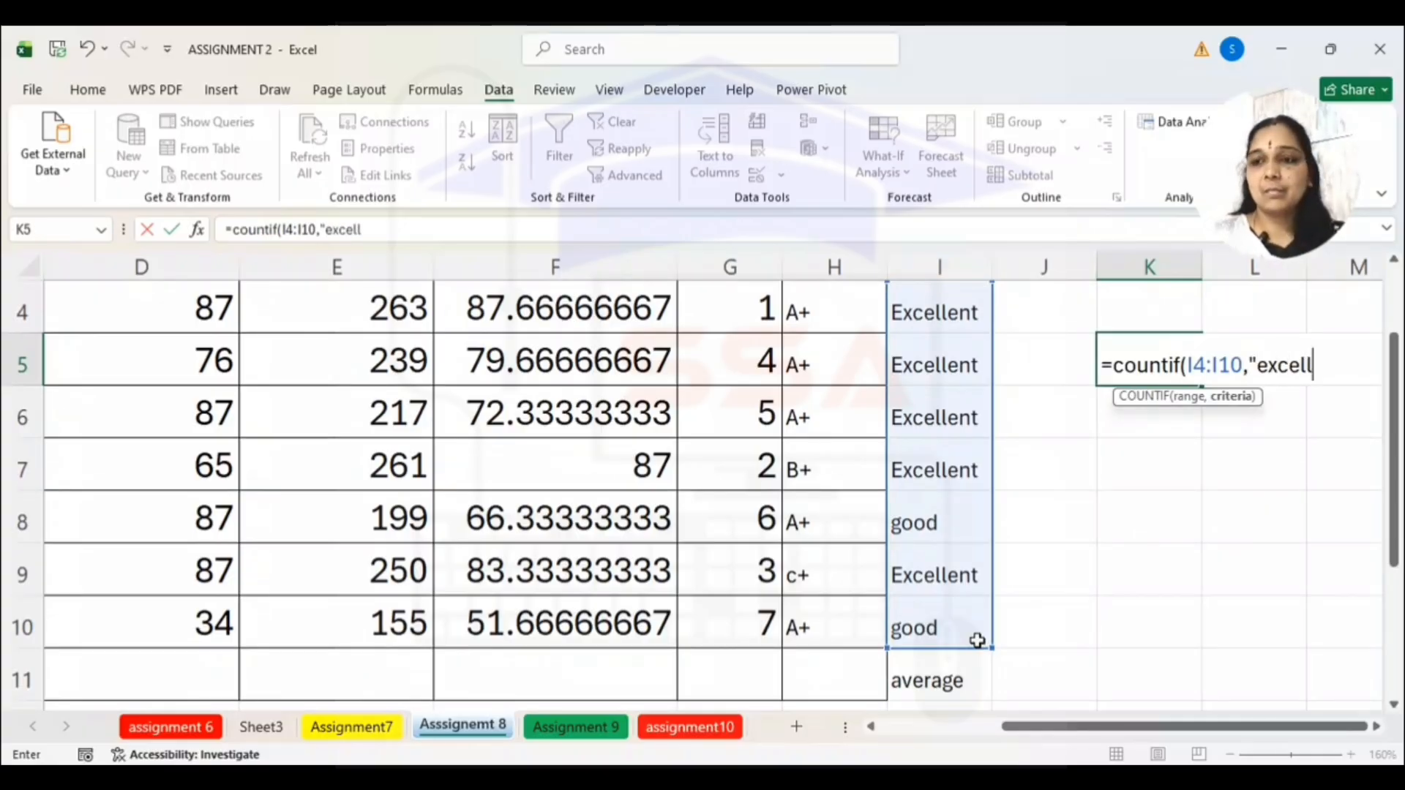
type("ent")
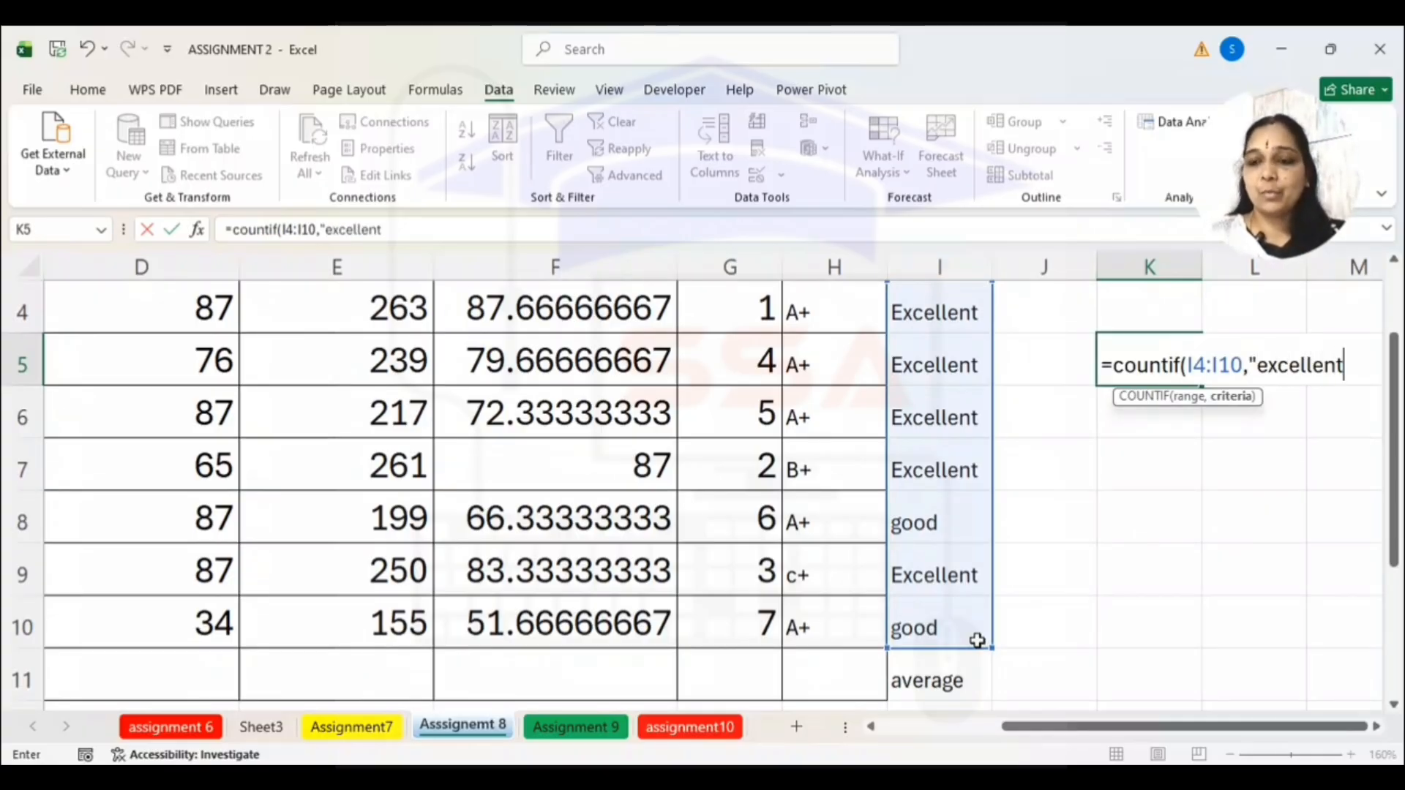
type("\"")
key("Return")
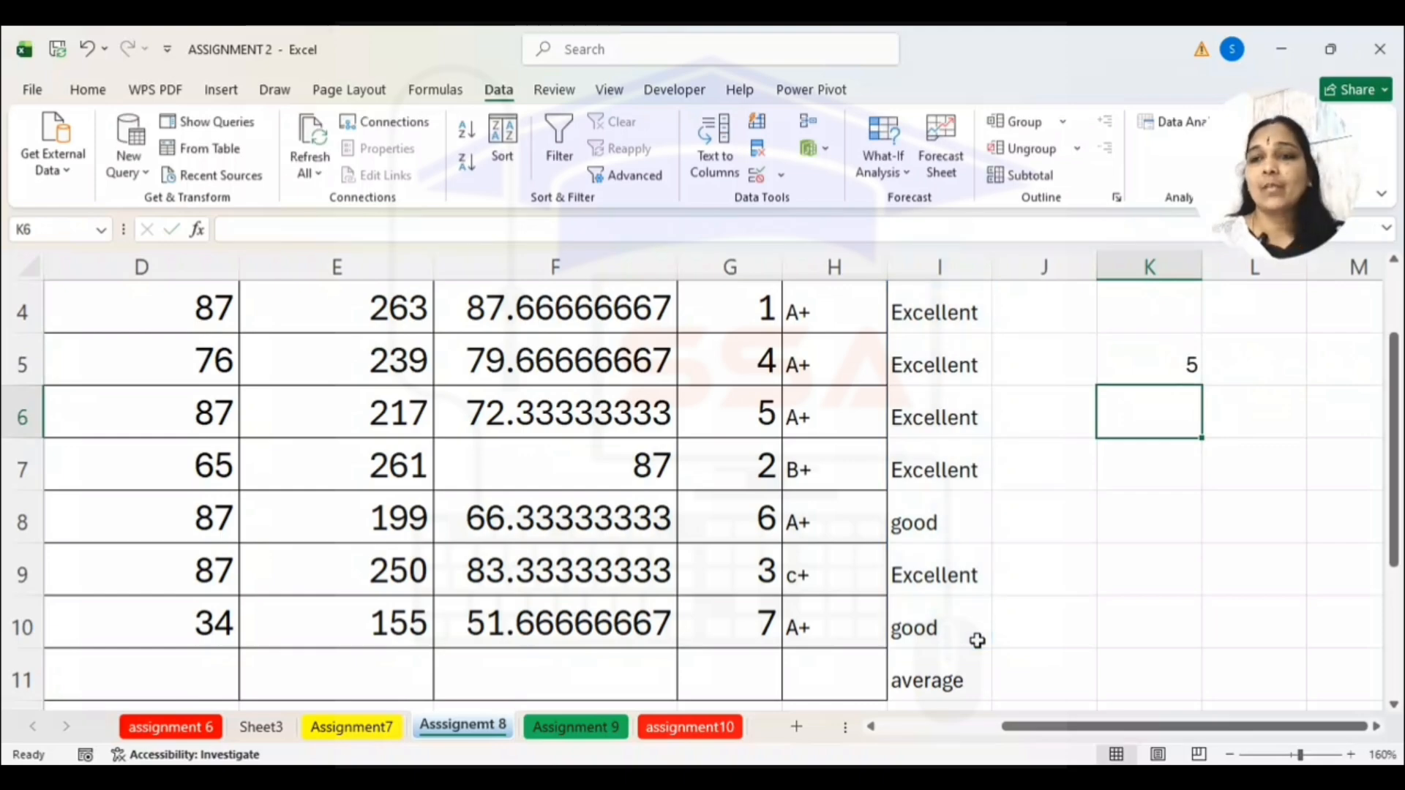
Enter =countif(I4:I10,"good") in K8 to count the students with good status
left_click(1123, 510)
type("=cout")
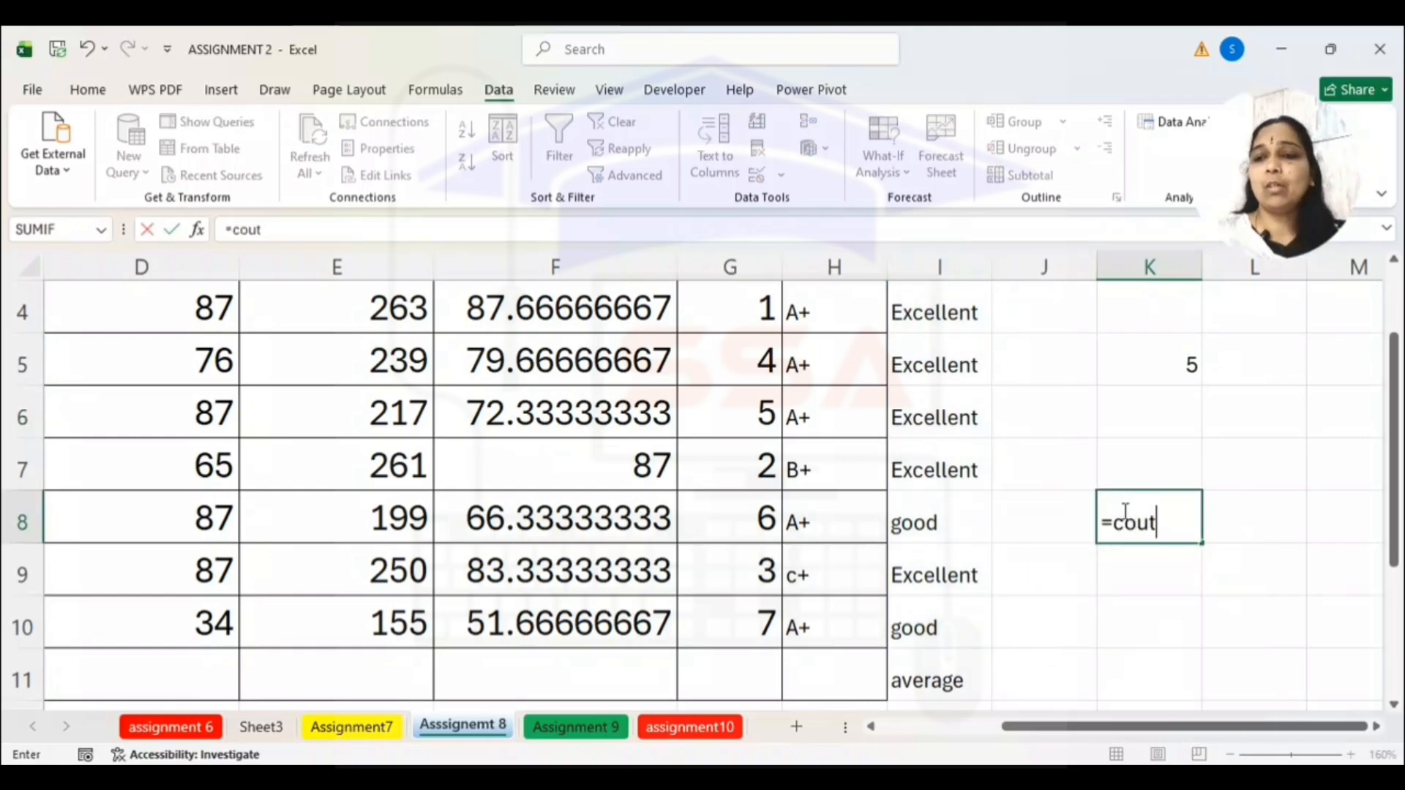
key("BackSpace")
type("ntif(")
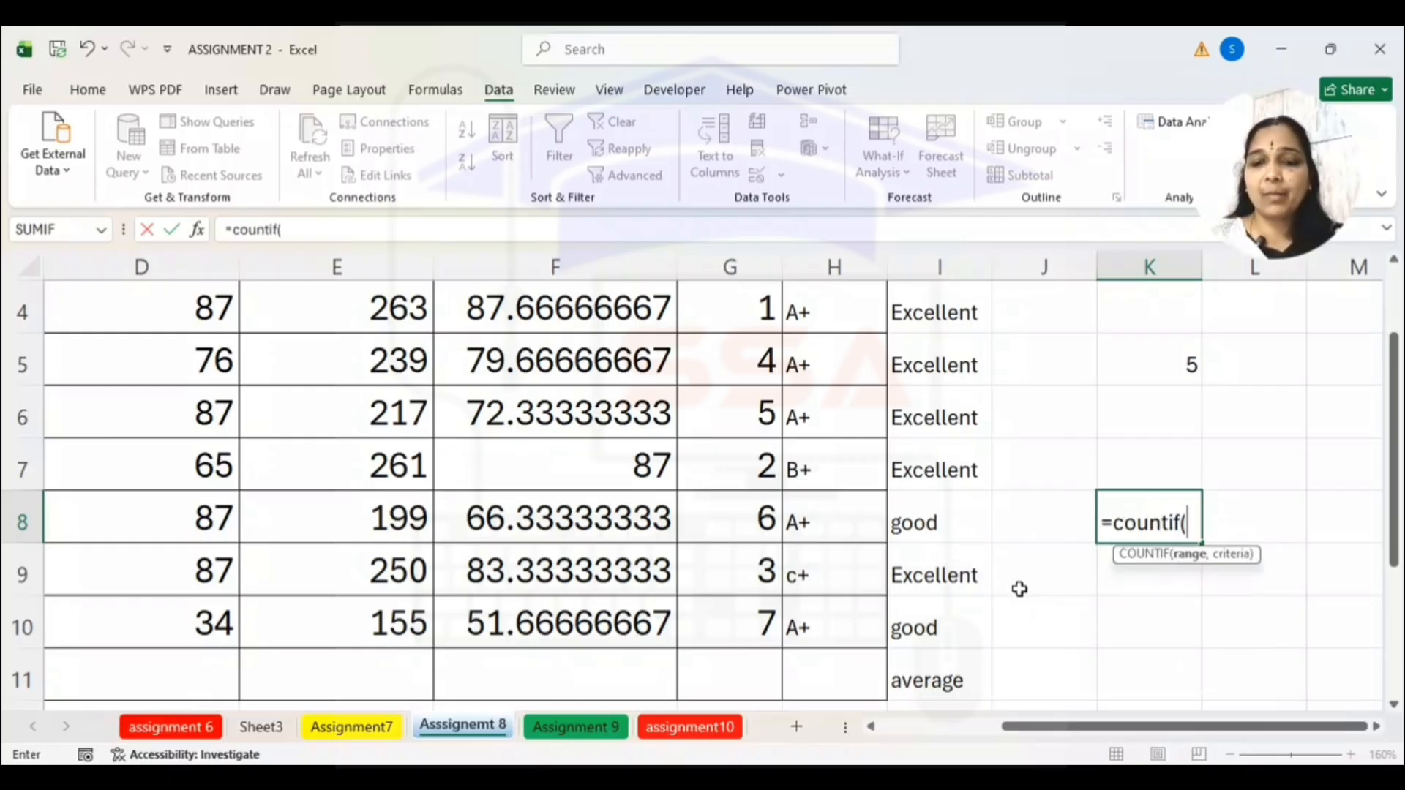
left_click_drag(936, 636, 950, 452)
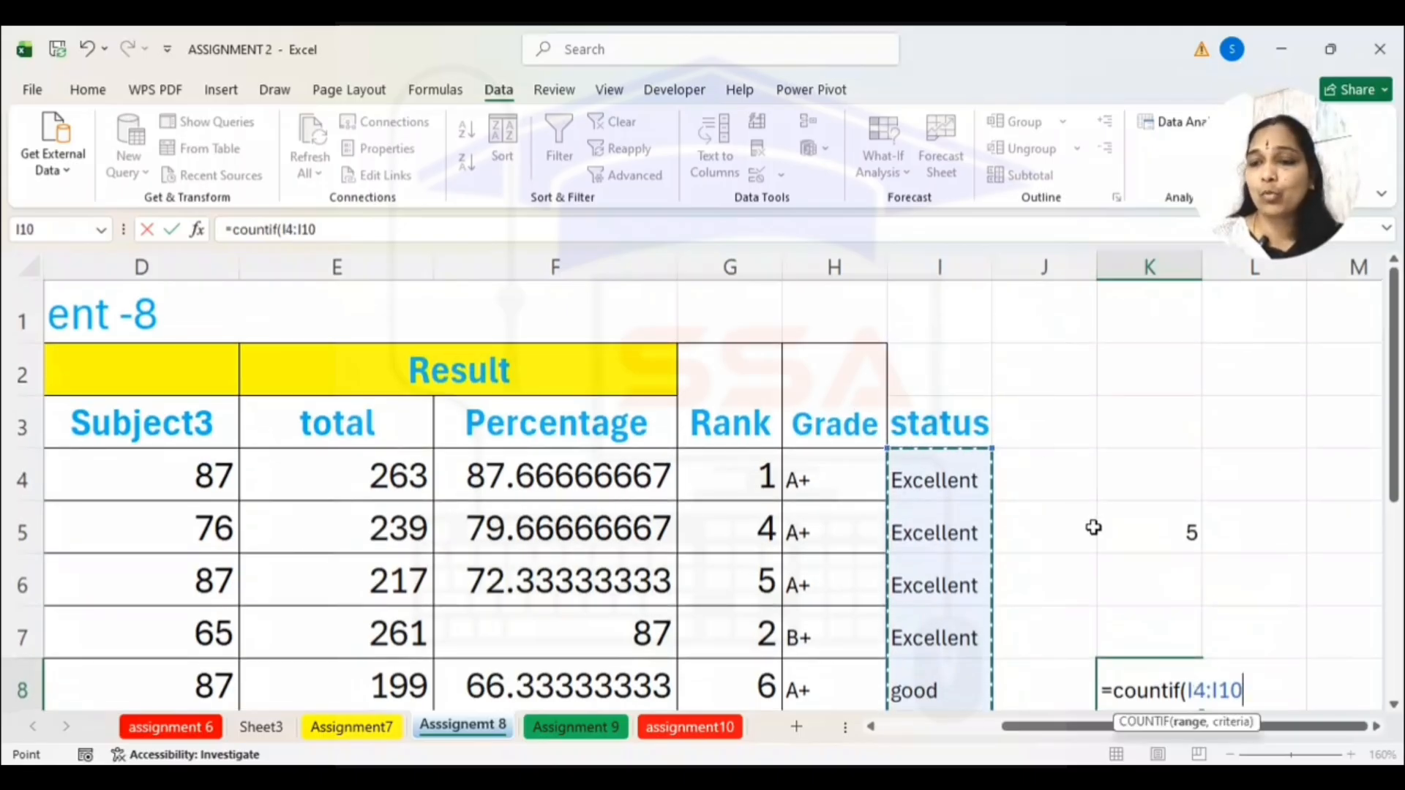
type(",\"")
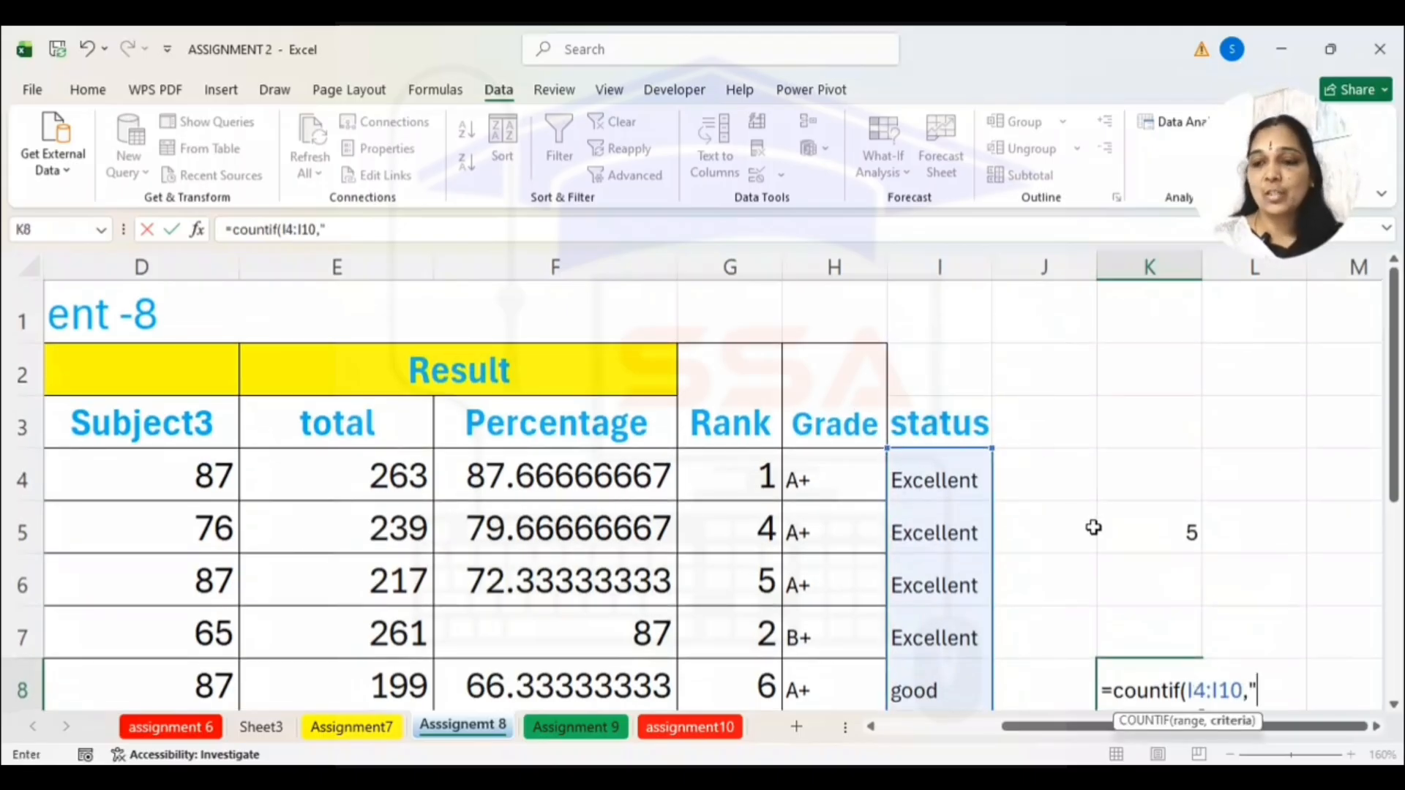
type("goo")
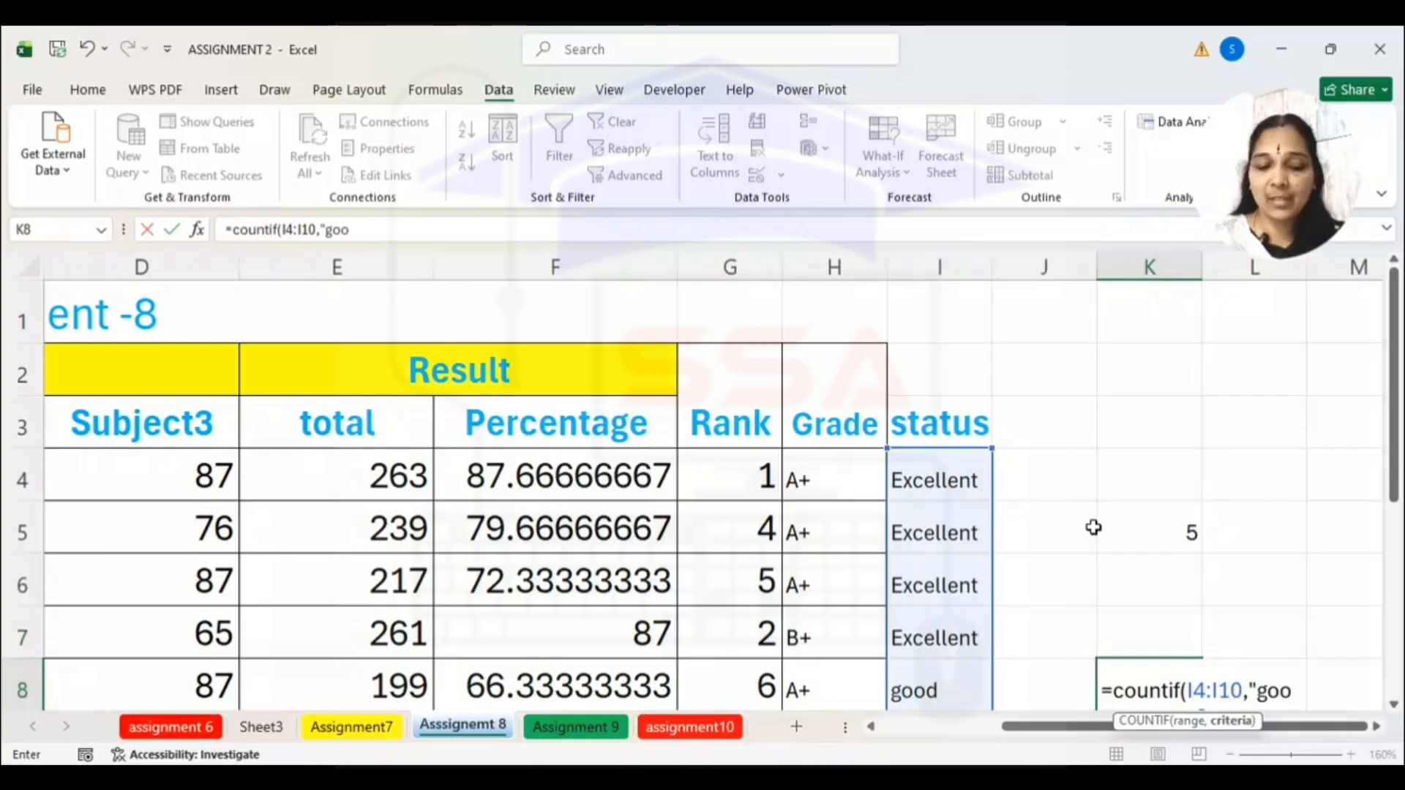
type("d\")")
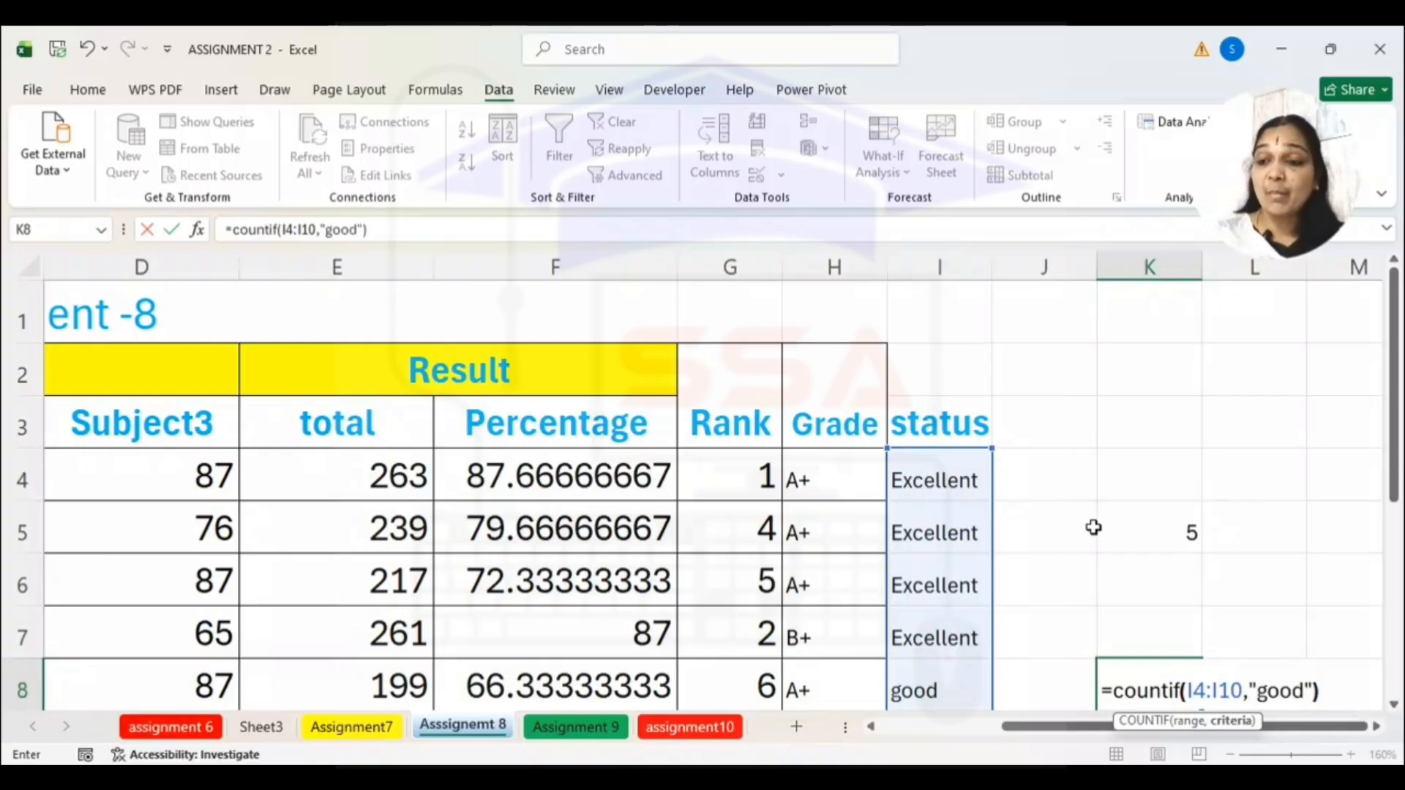
key("Return")
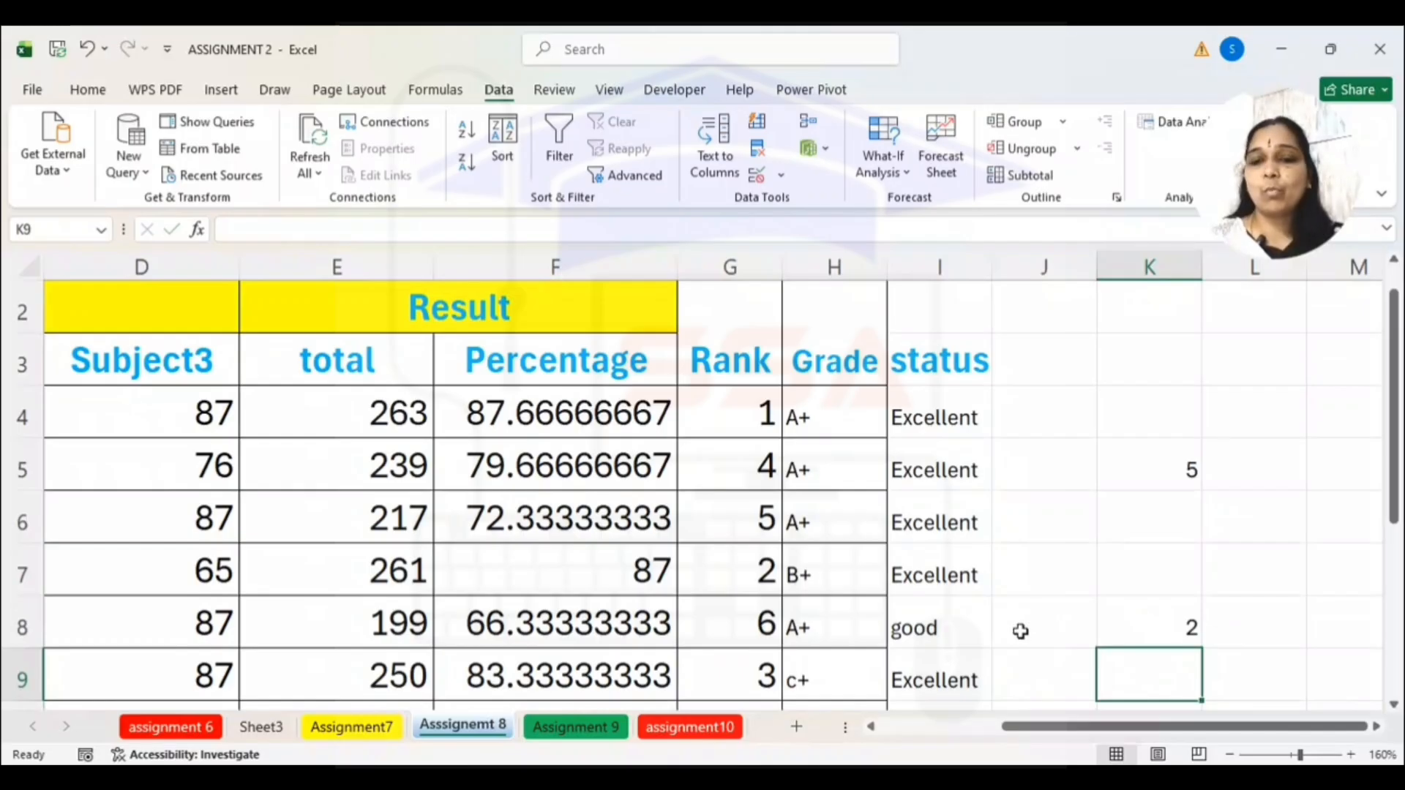
Check the status entries down to I10, and read the Assignment - 9 tasks in the Notepad document
scroll(1021, 631, "down", 10)
scroll(1021, 631, "up", 10)
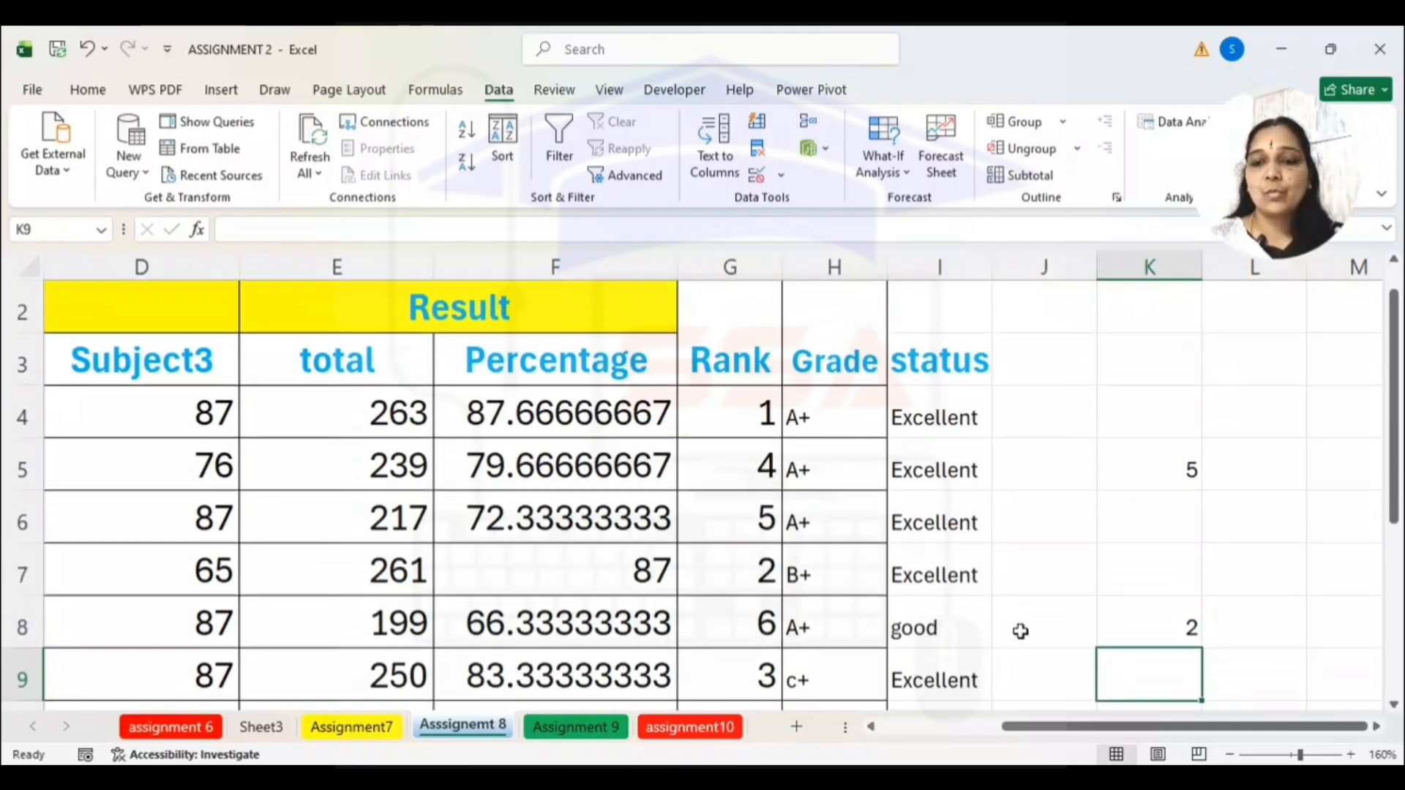
left_click(971, 634)
key("Down")
key("Down")
key("Down")
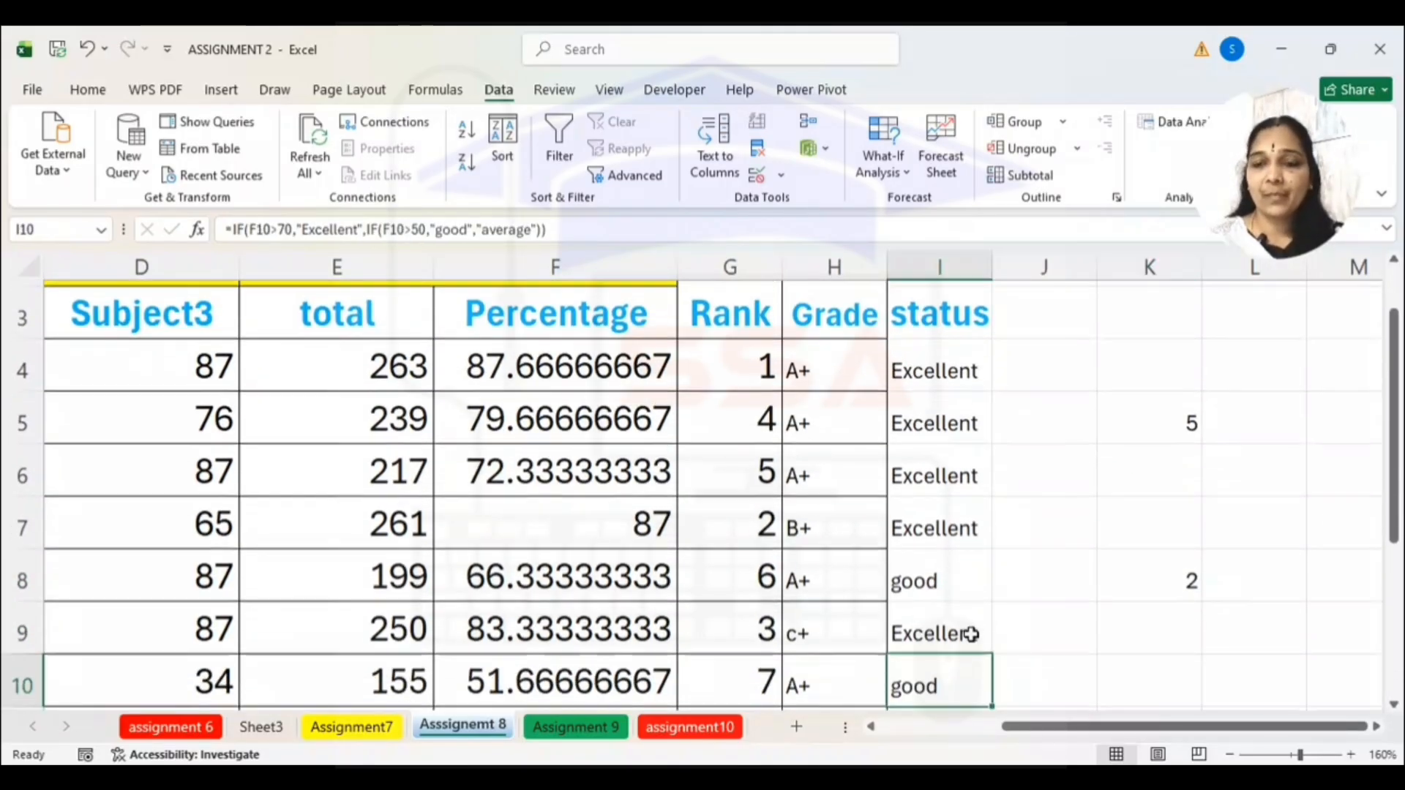
key("Up")
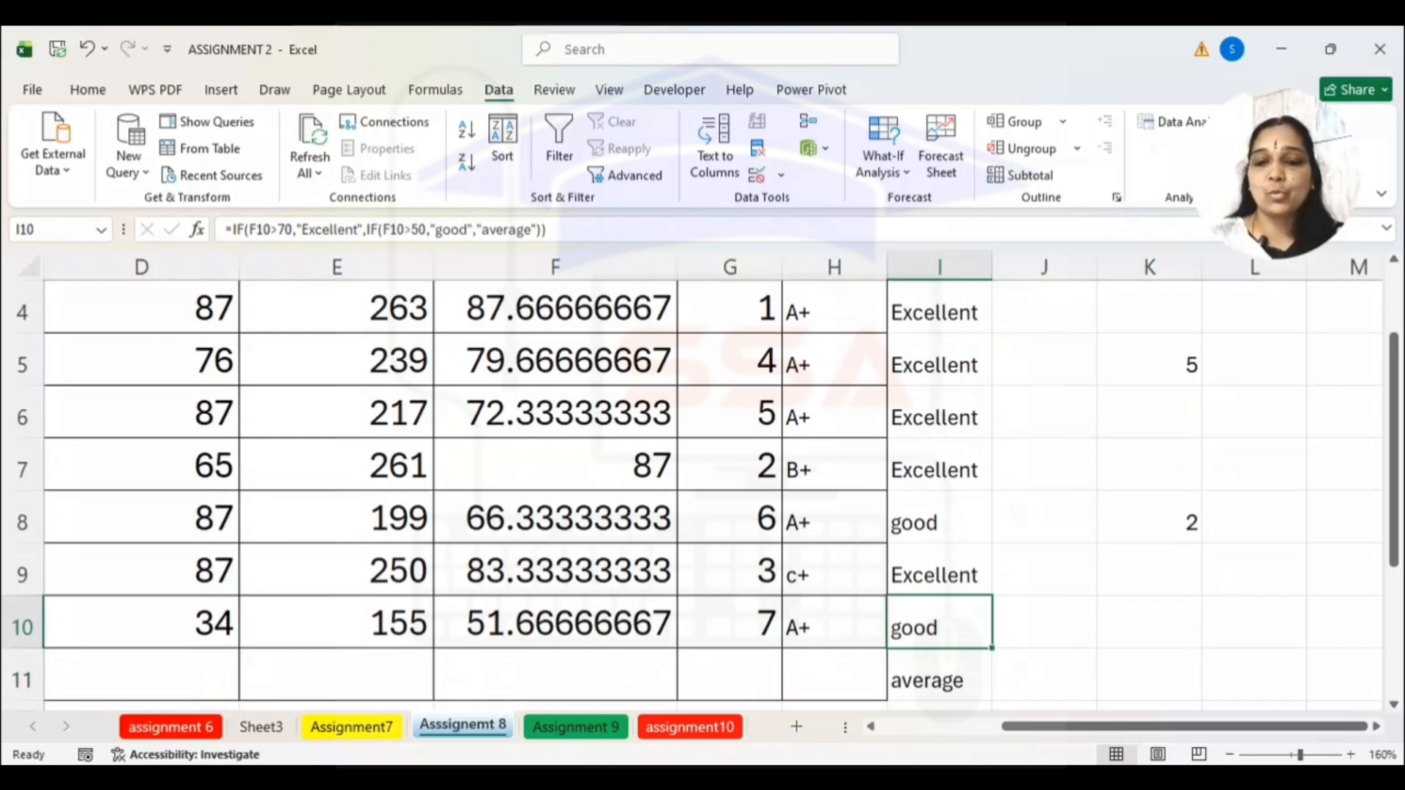
mouse_move(916, 778)
left_click(917, 692)
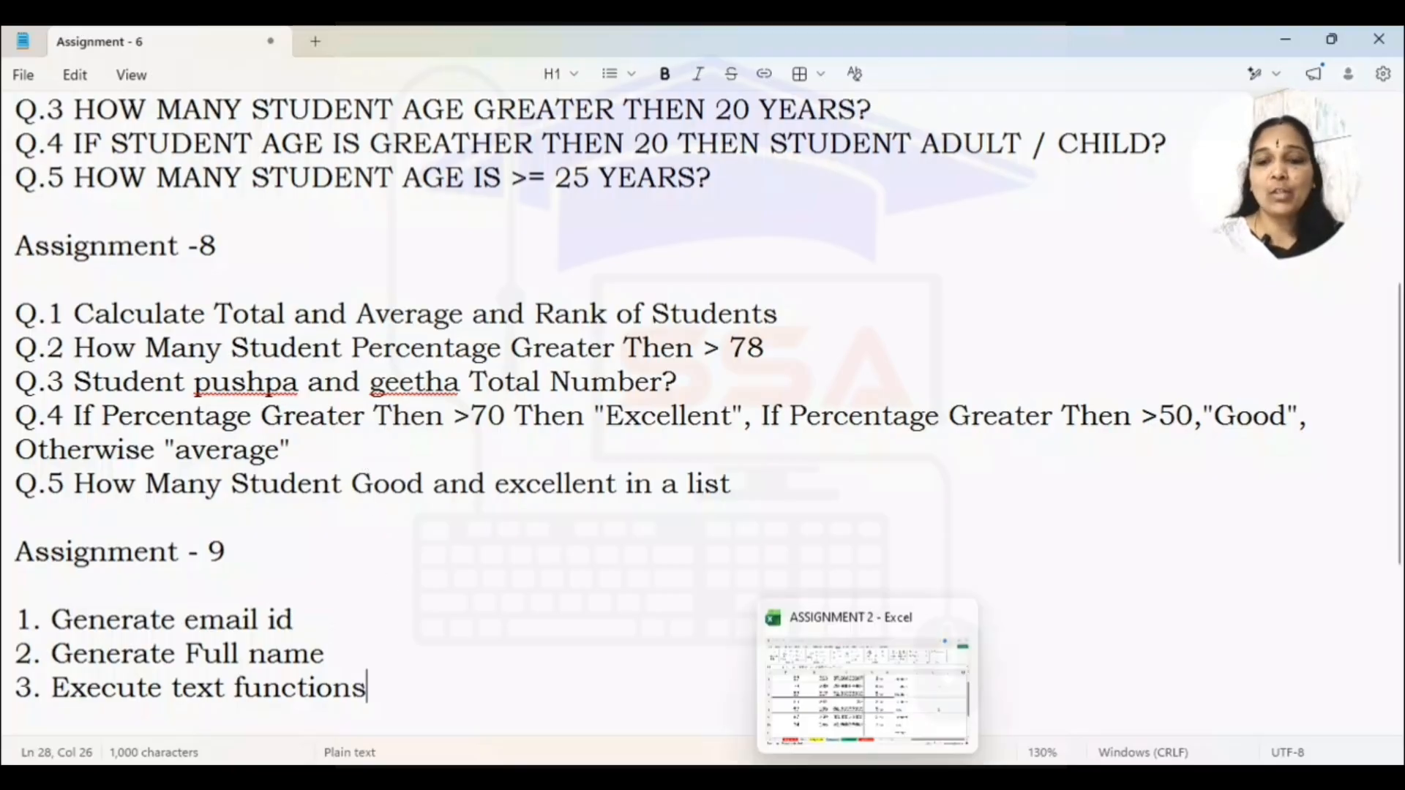
left_click(871, 695)
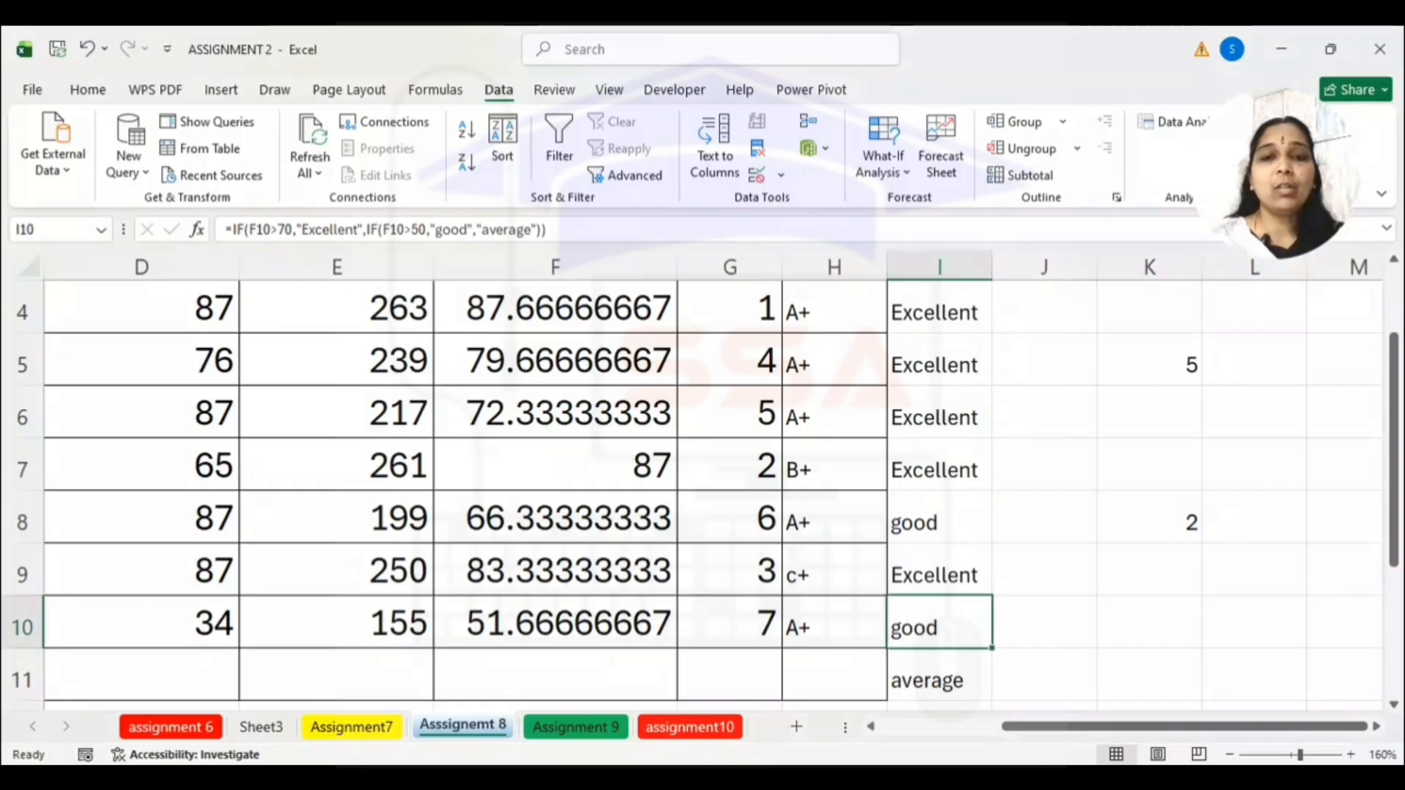
On the Assignment 9 sheet, join last name and first name in D3 with =B3&C3 and fill the formula down to D14
left_click(563, 726)
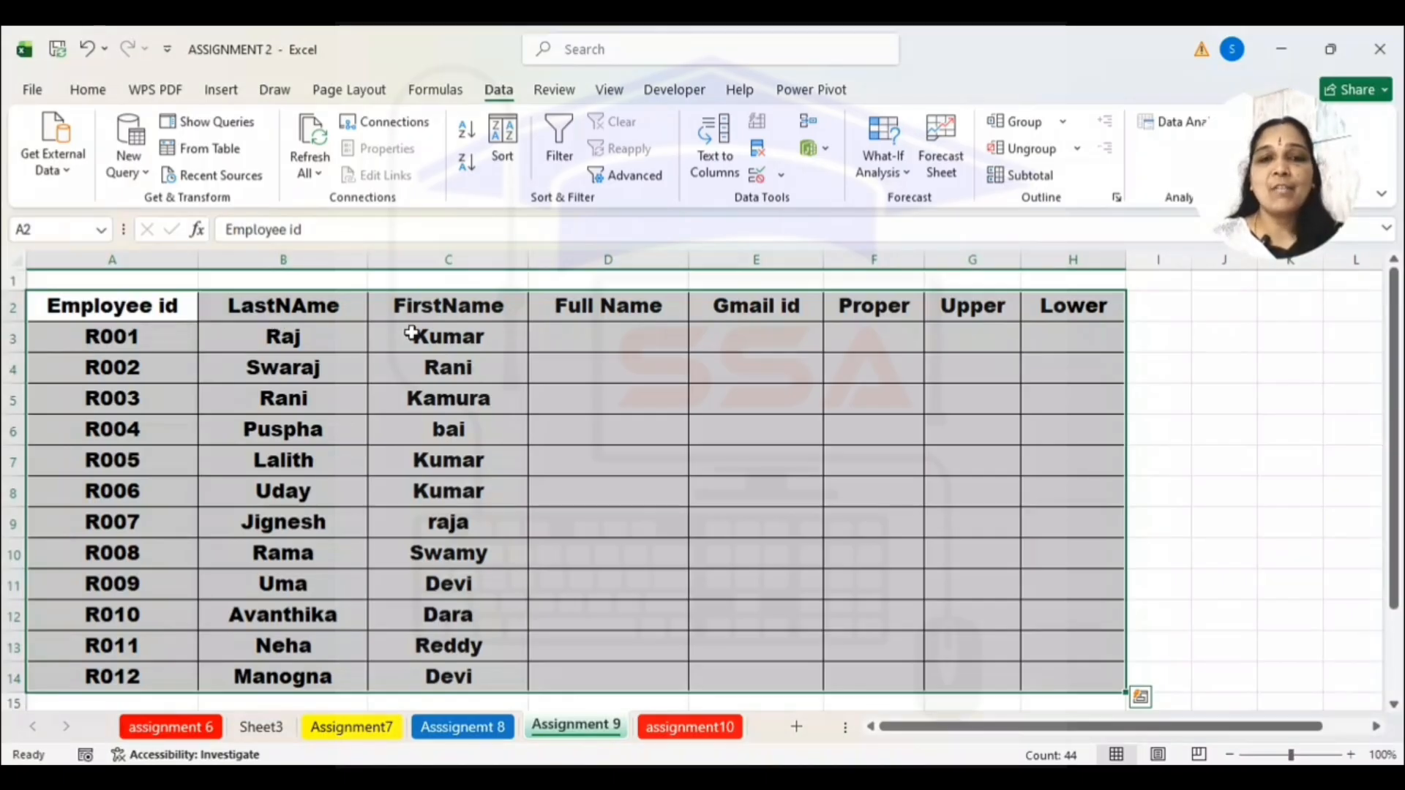
left_click(591, 334)
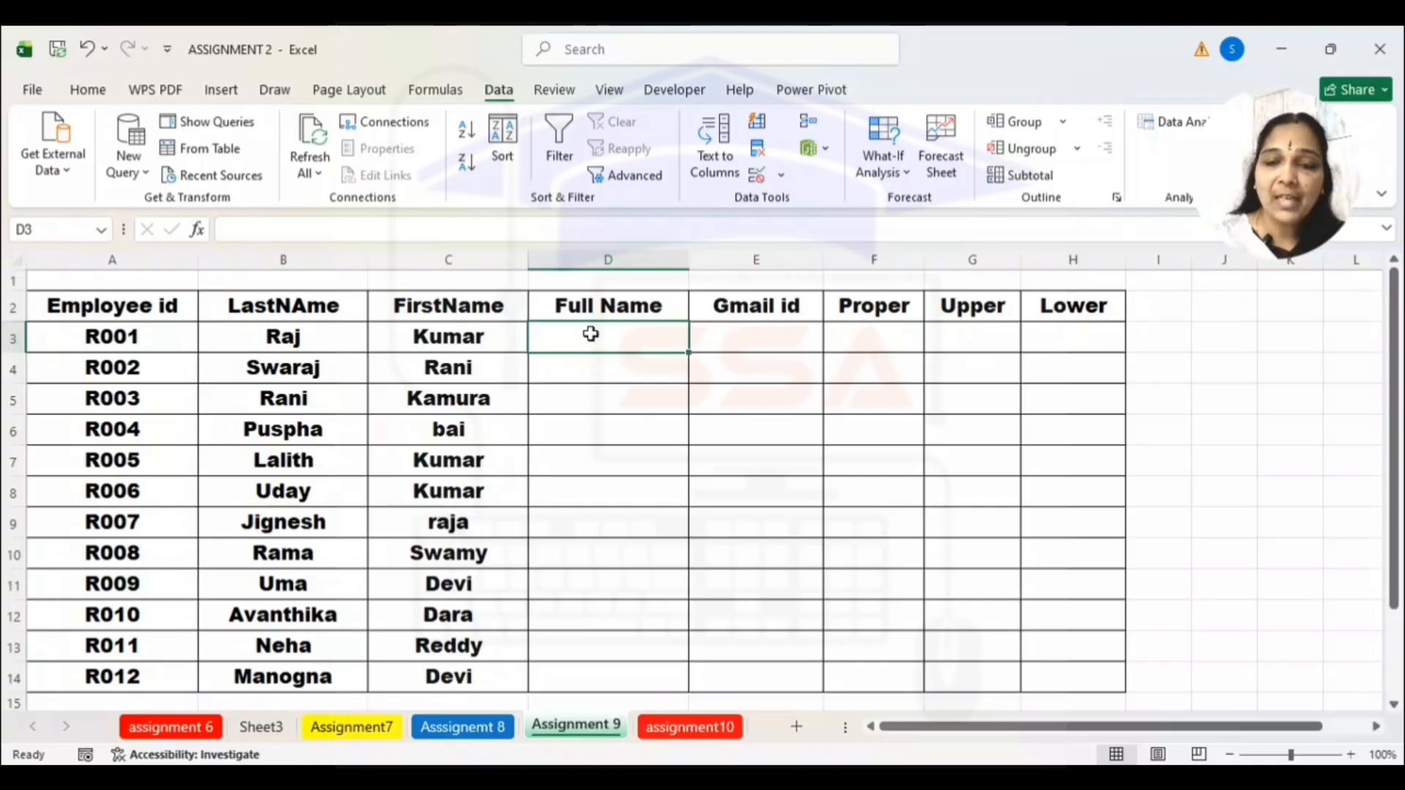
type("=")
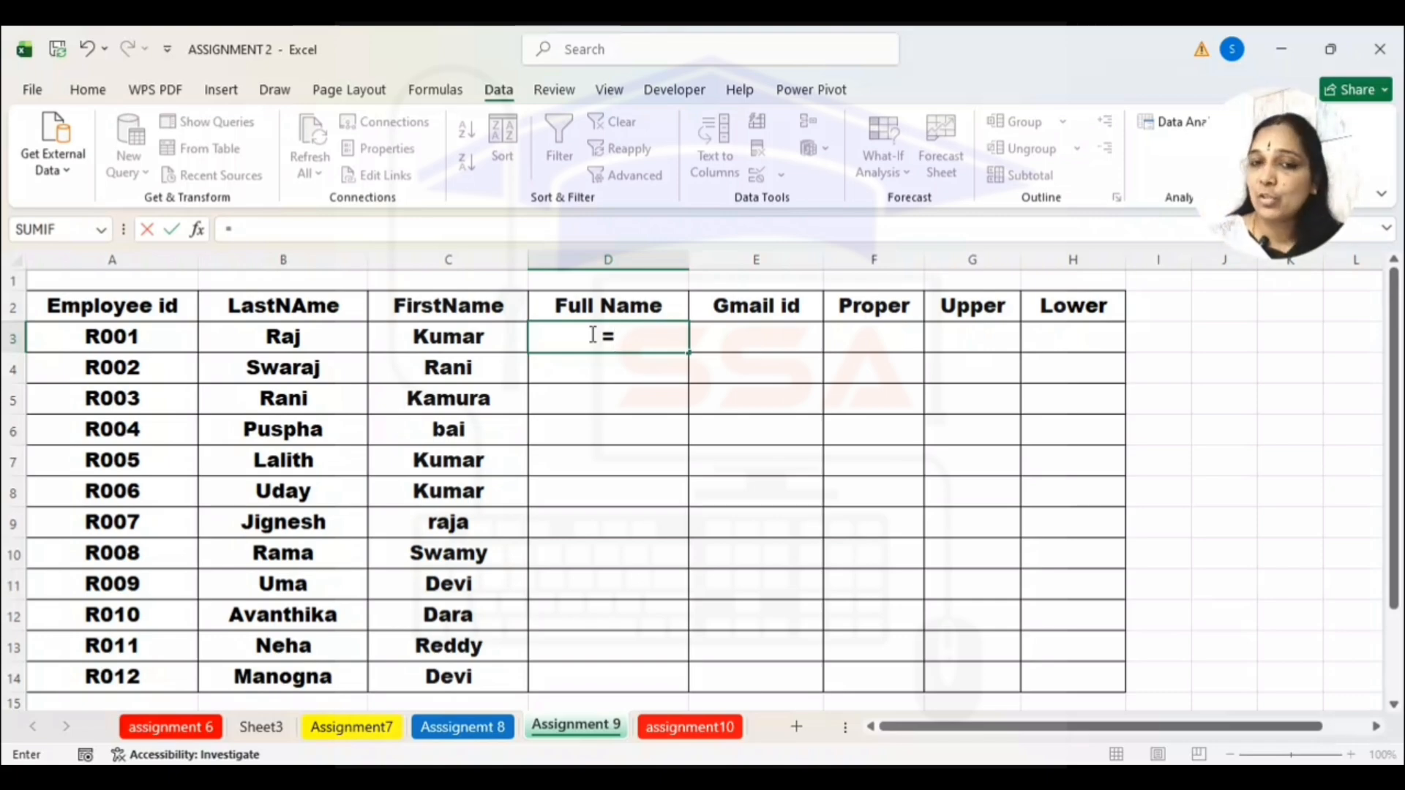
left_click(338, 337)
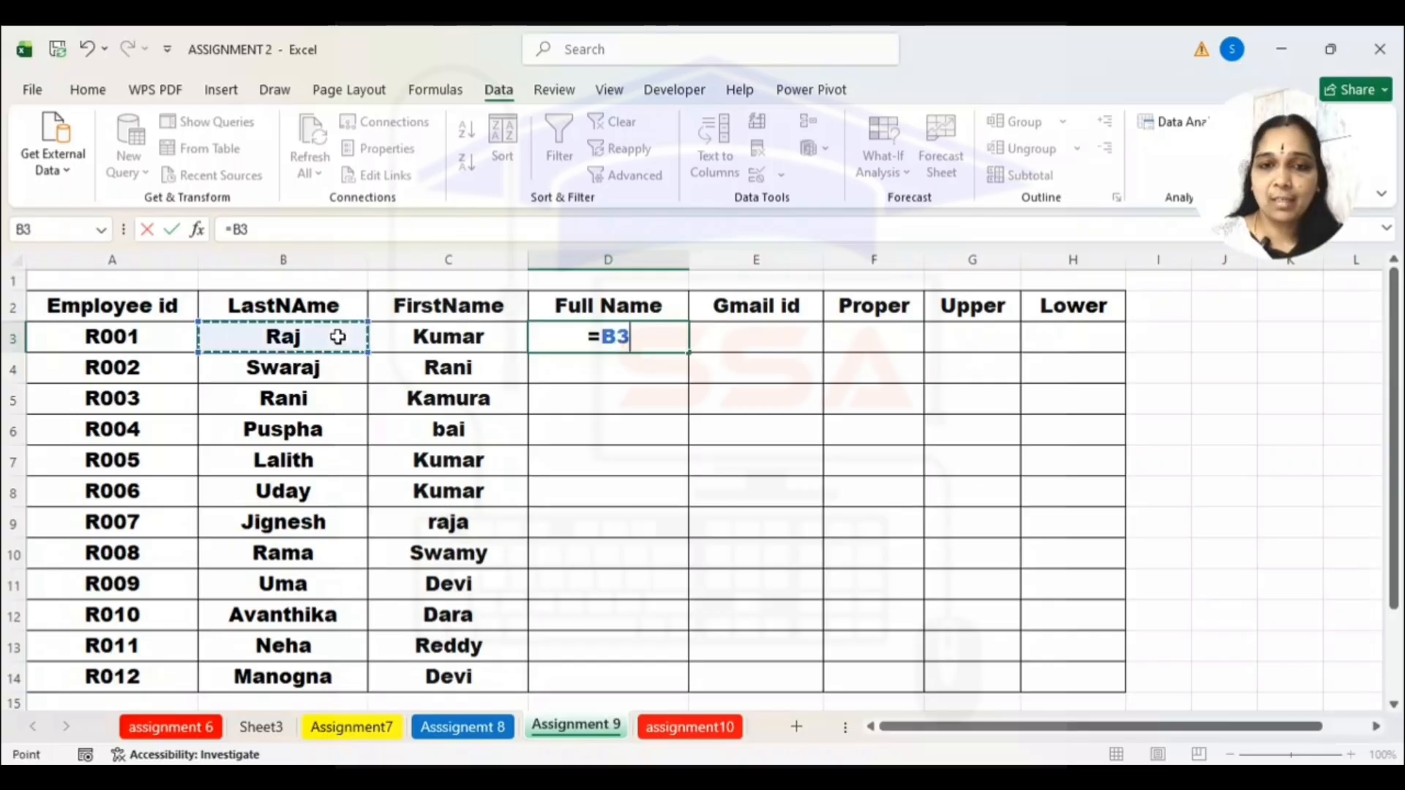
type(",")
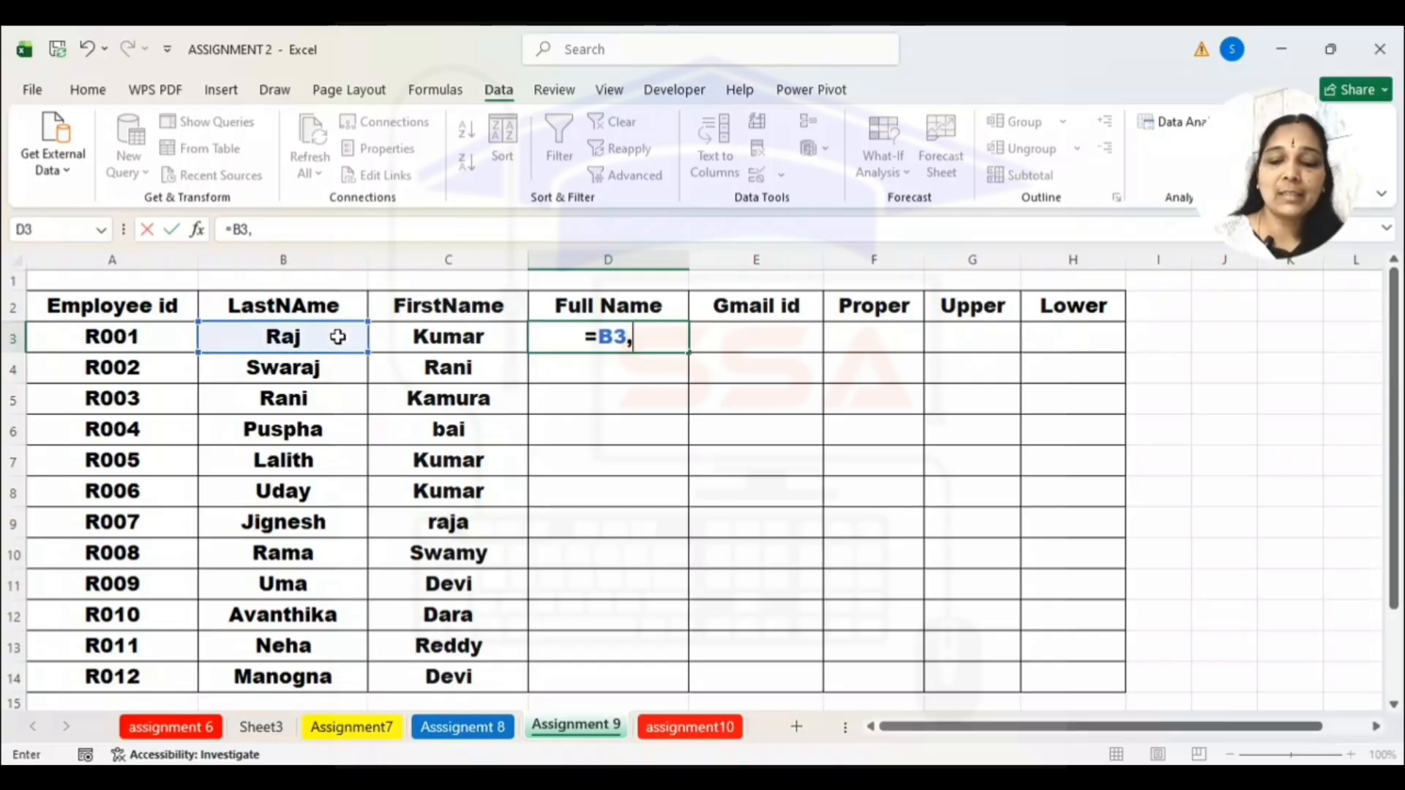
type("&")
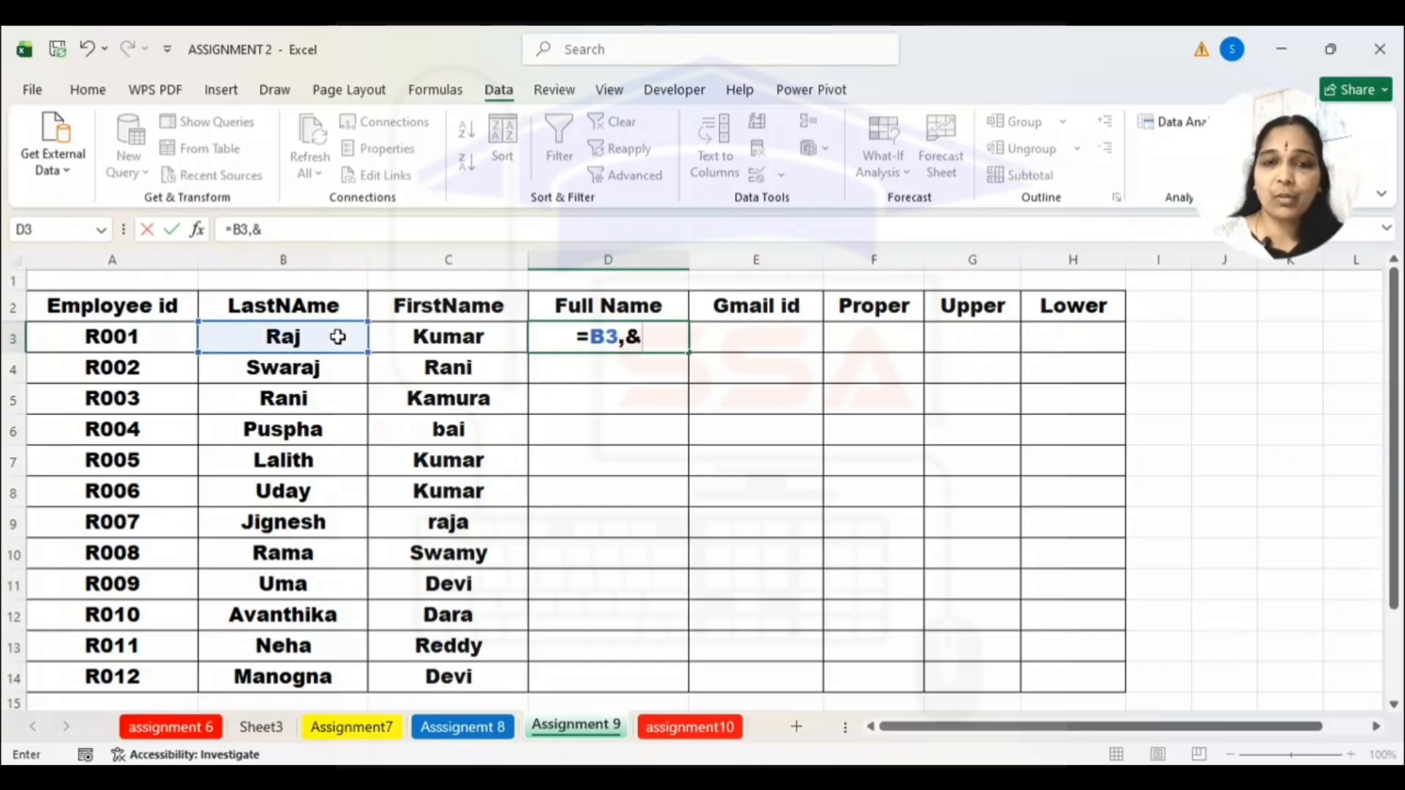
left_click(459, 341)
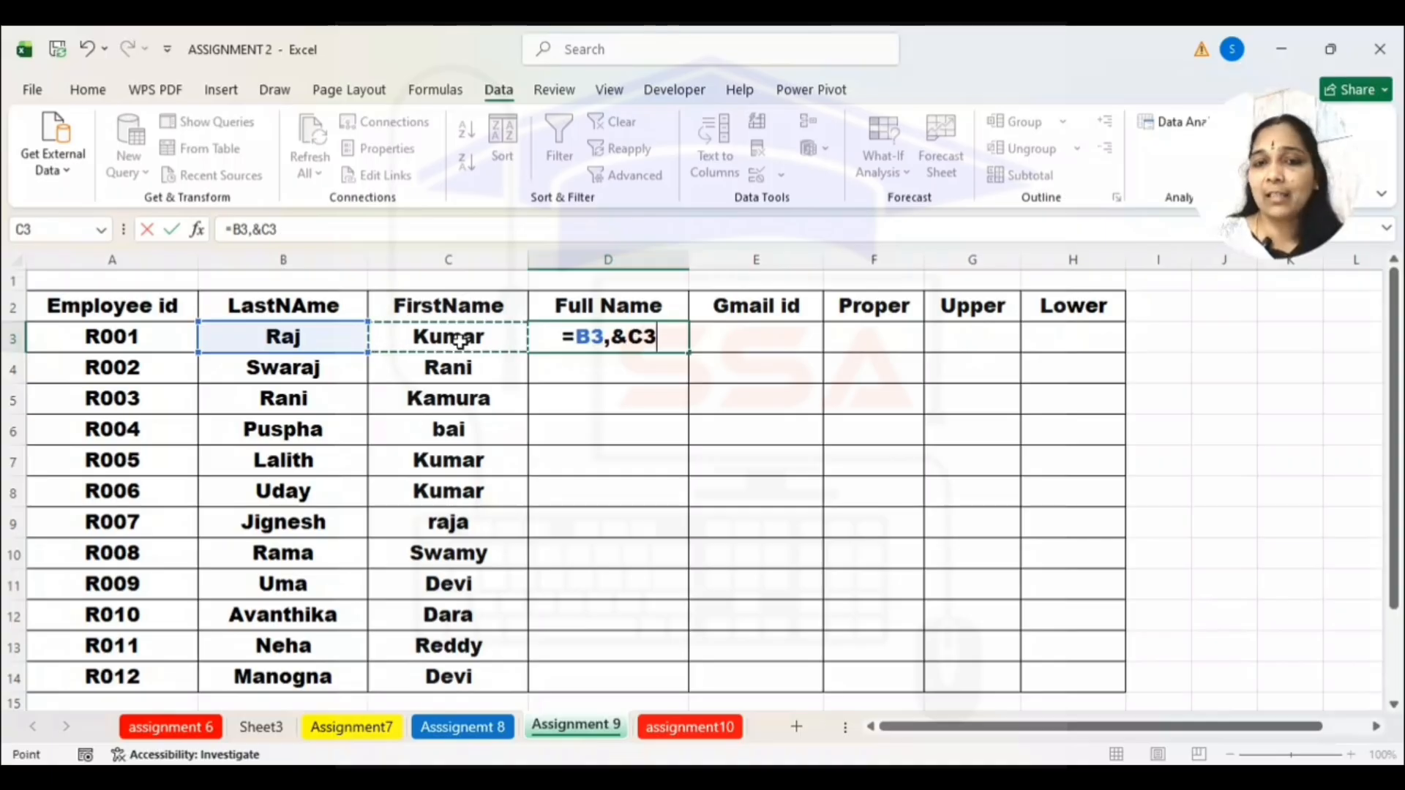
left_click(612, 342)
key("BackSpace")
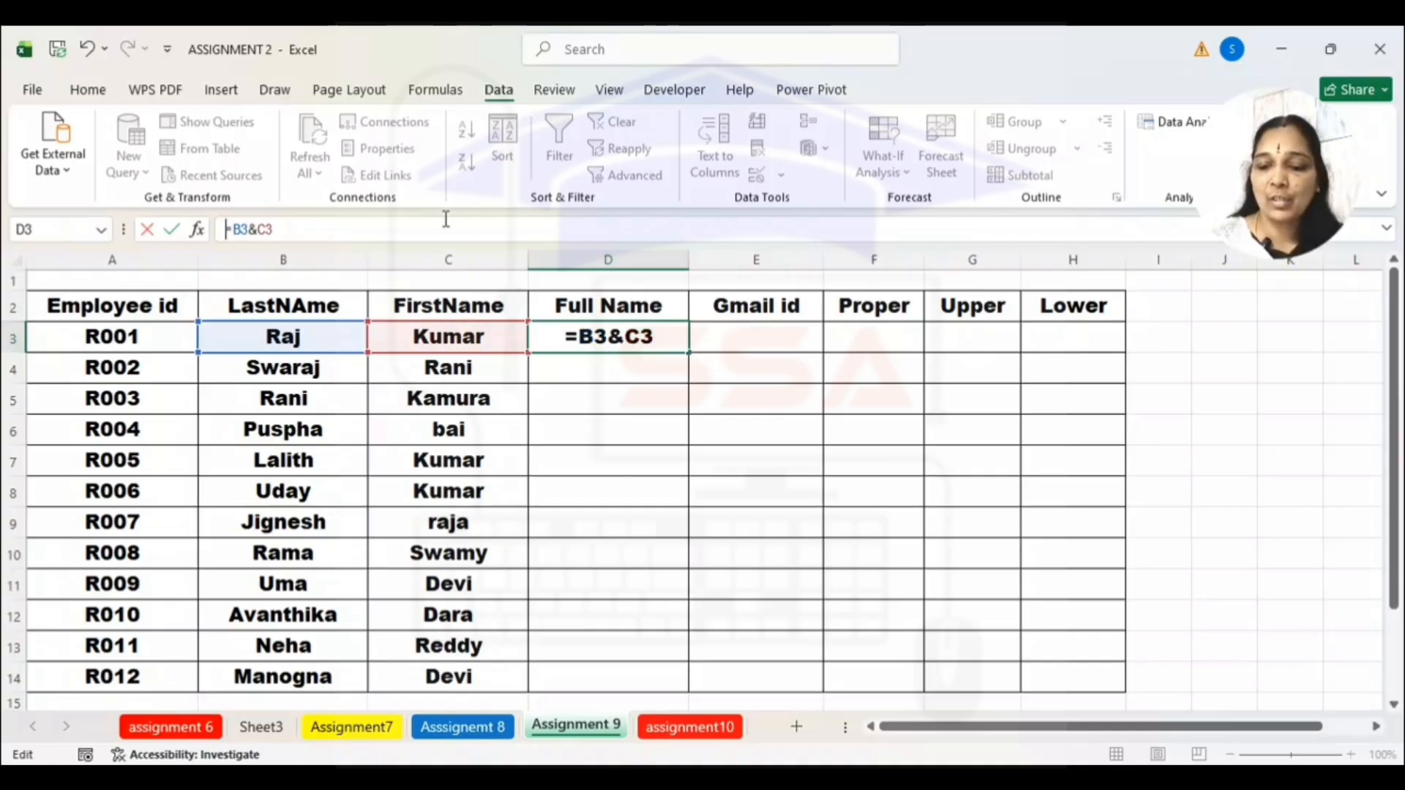
key("Return")
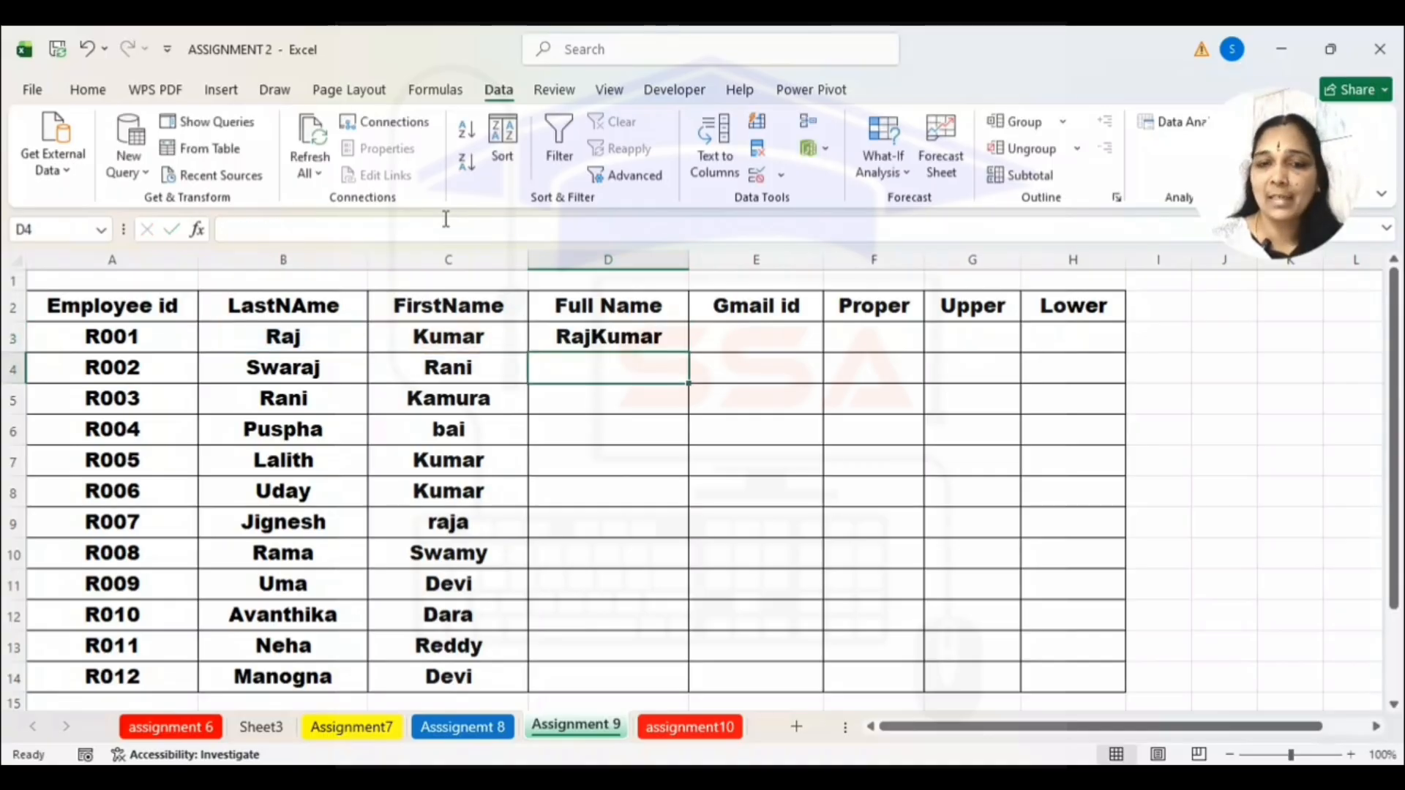
left_click(628, 339)
left_click_drag(688, 352, 695, 688)
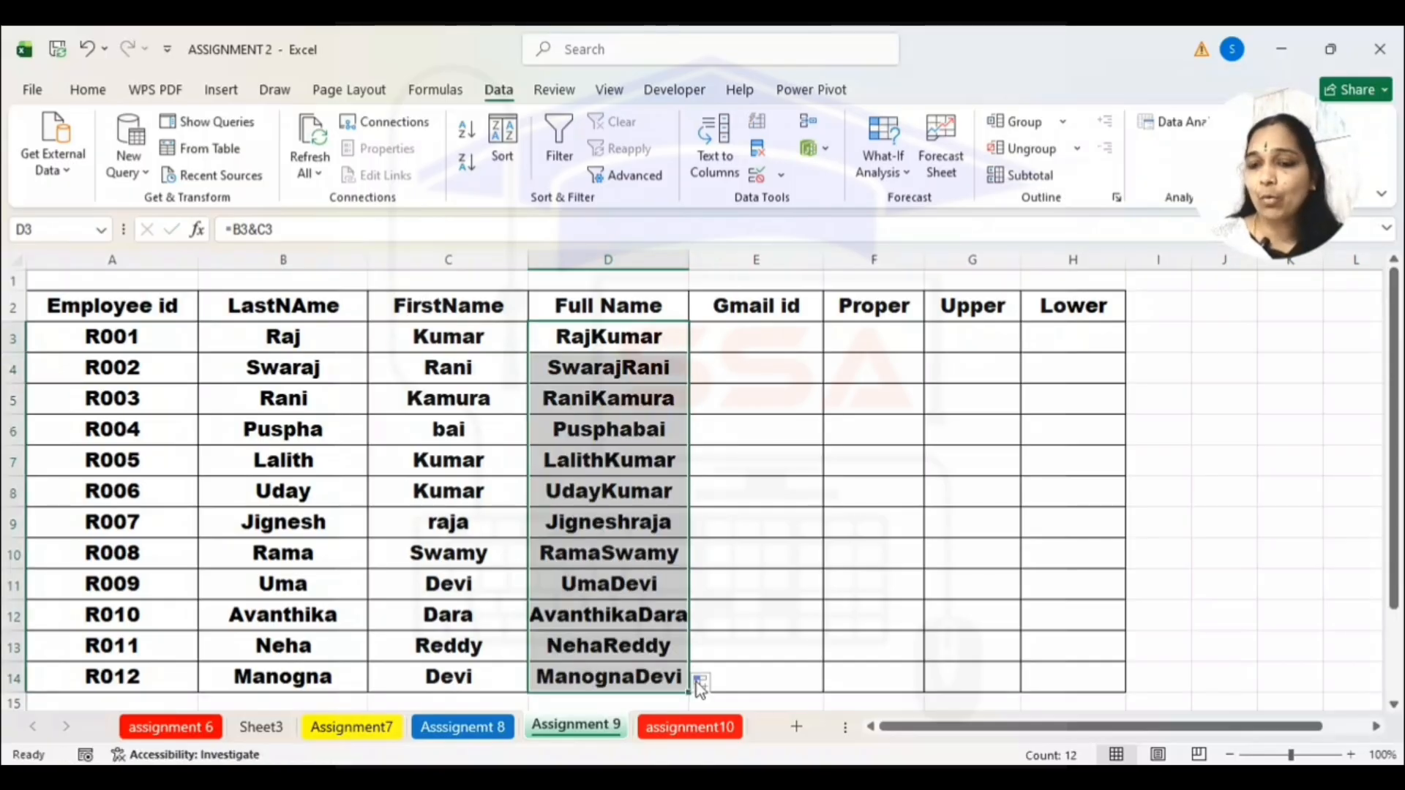
left_click(738, 344)
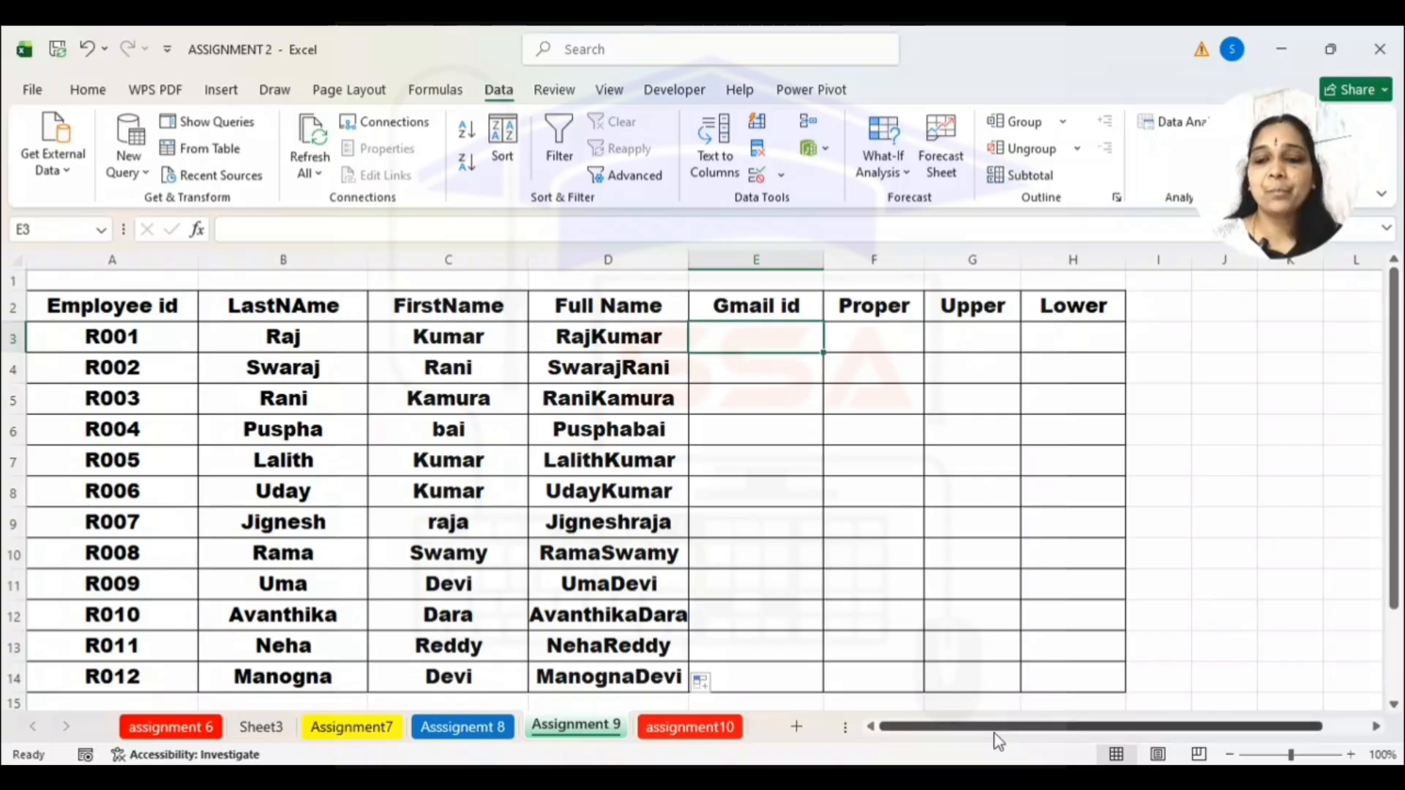
type("=")
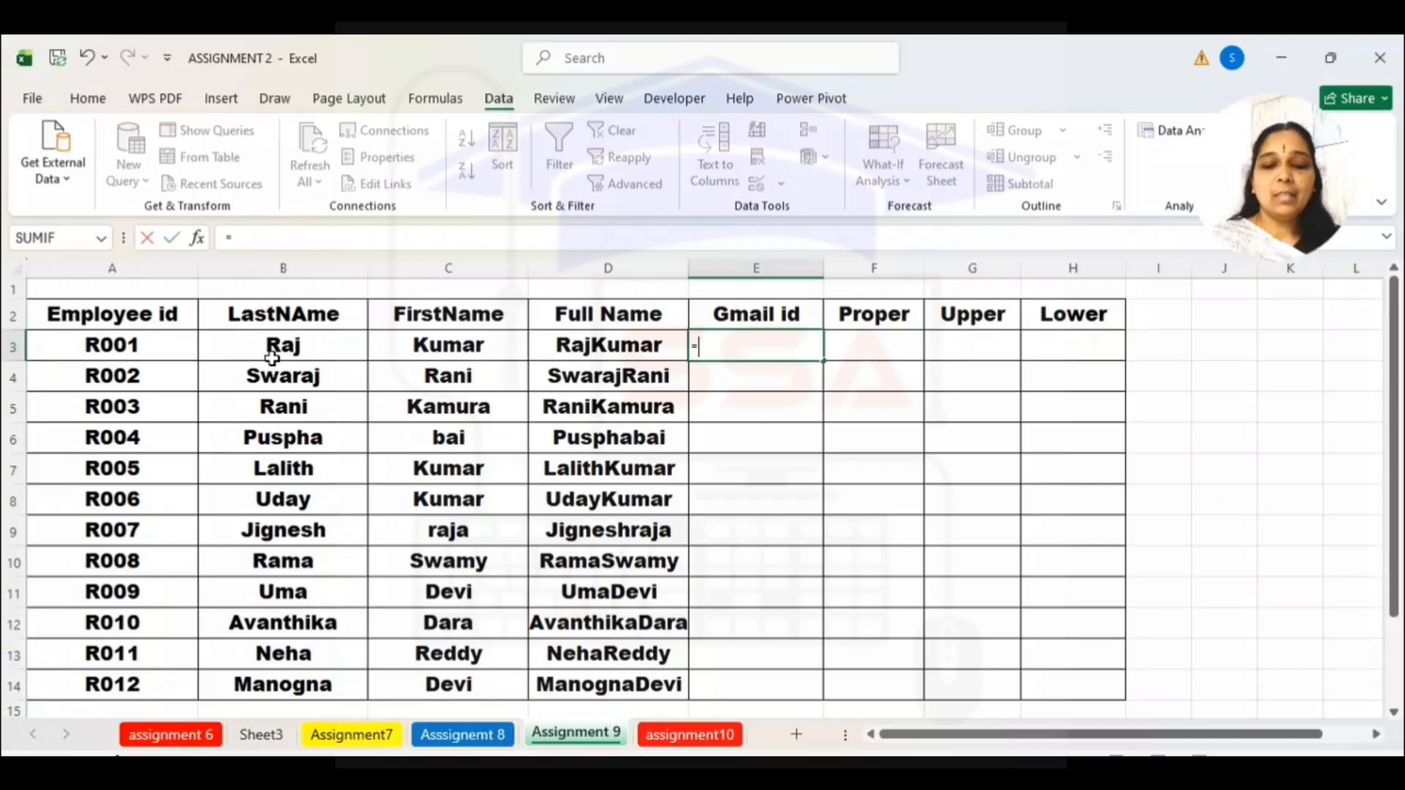
type("con")
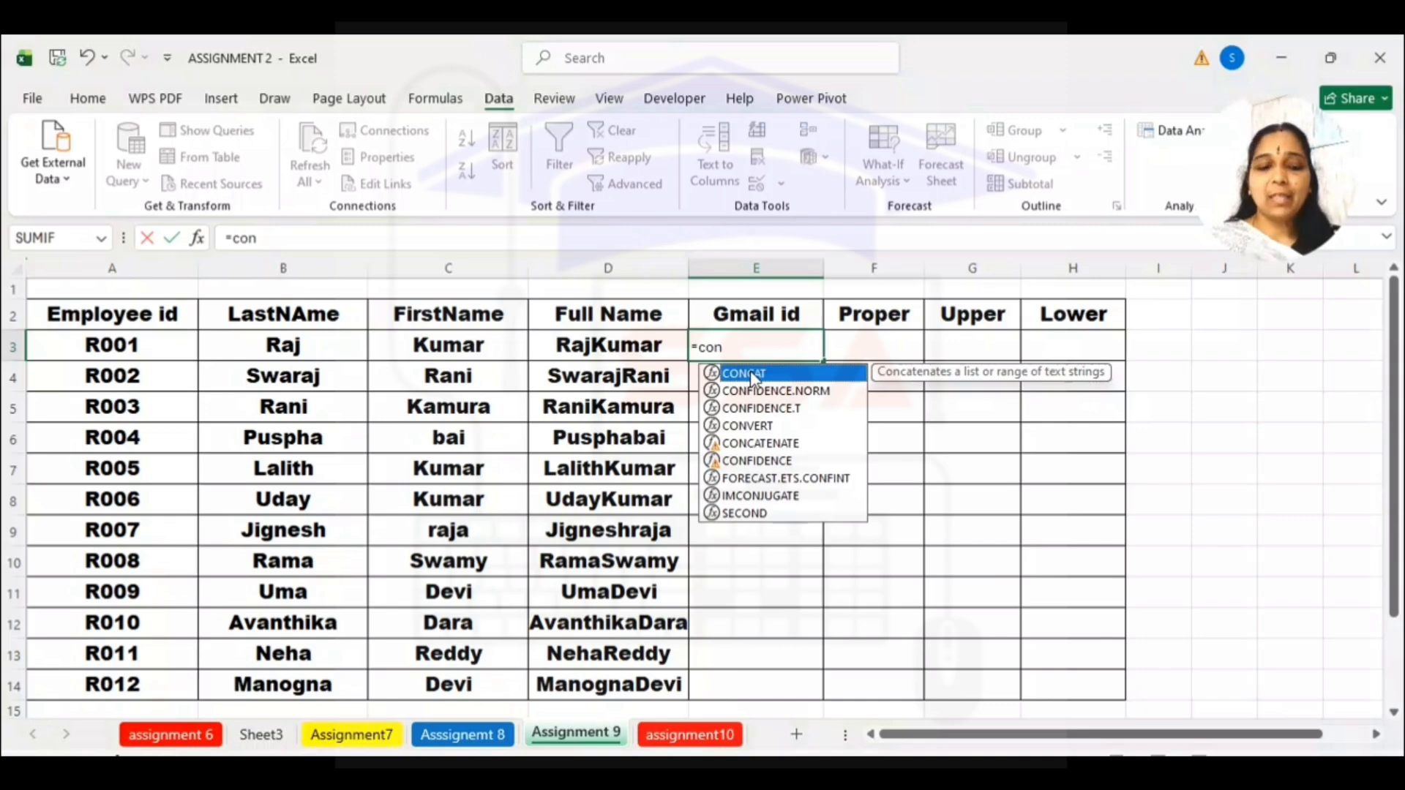
type("cat")
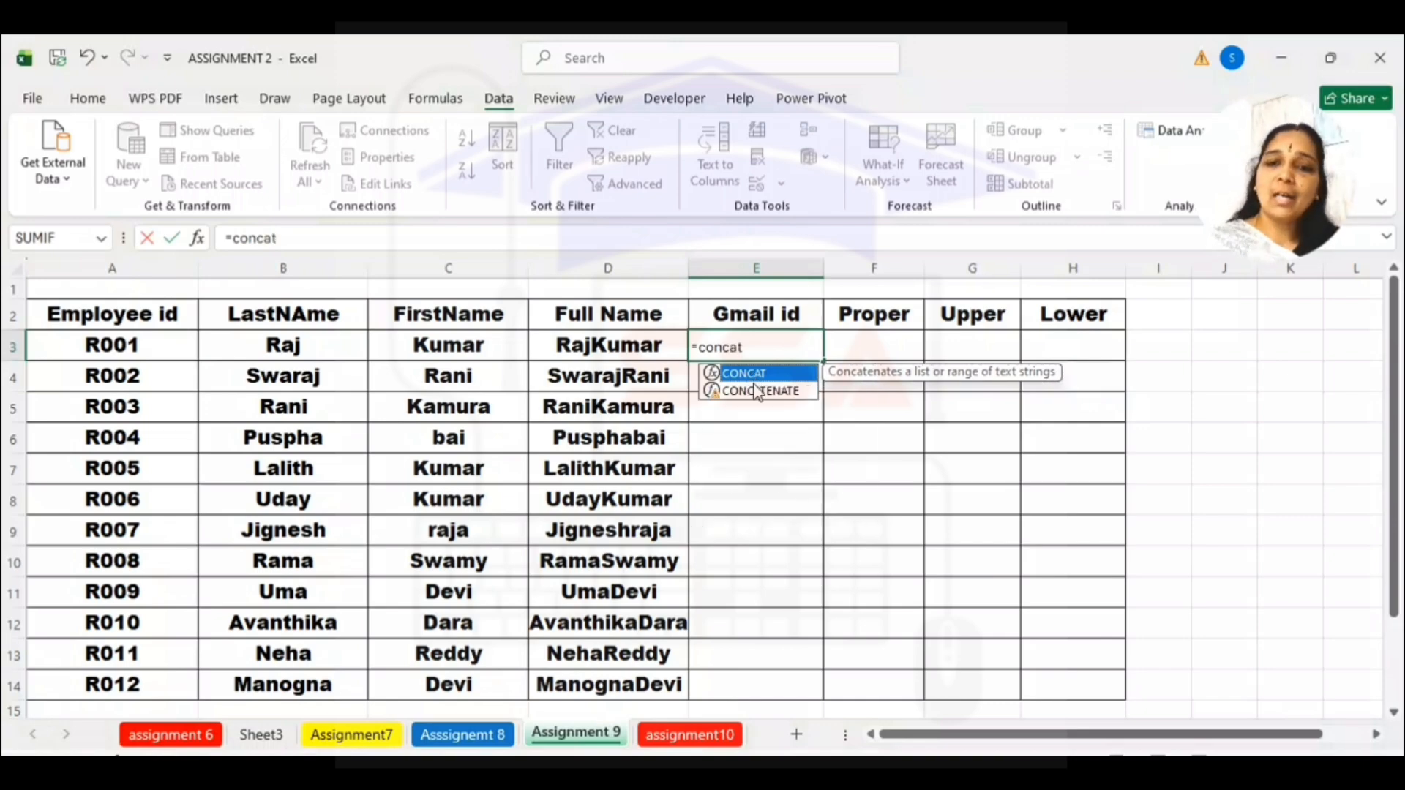
left_click(197, 239)
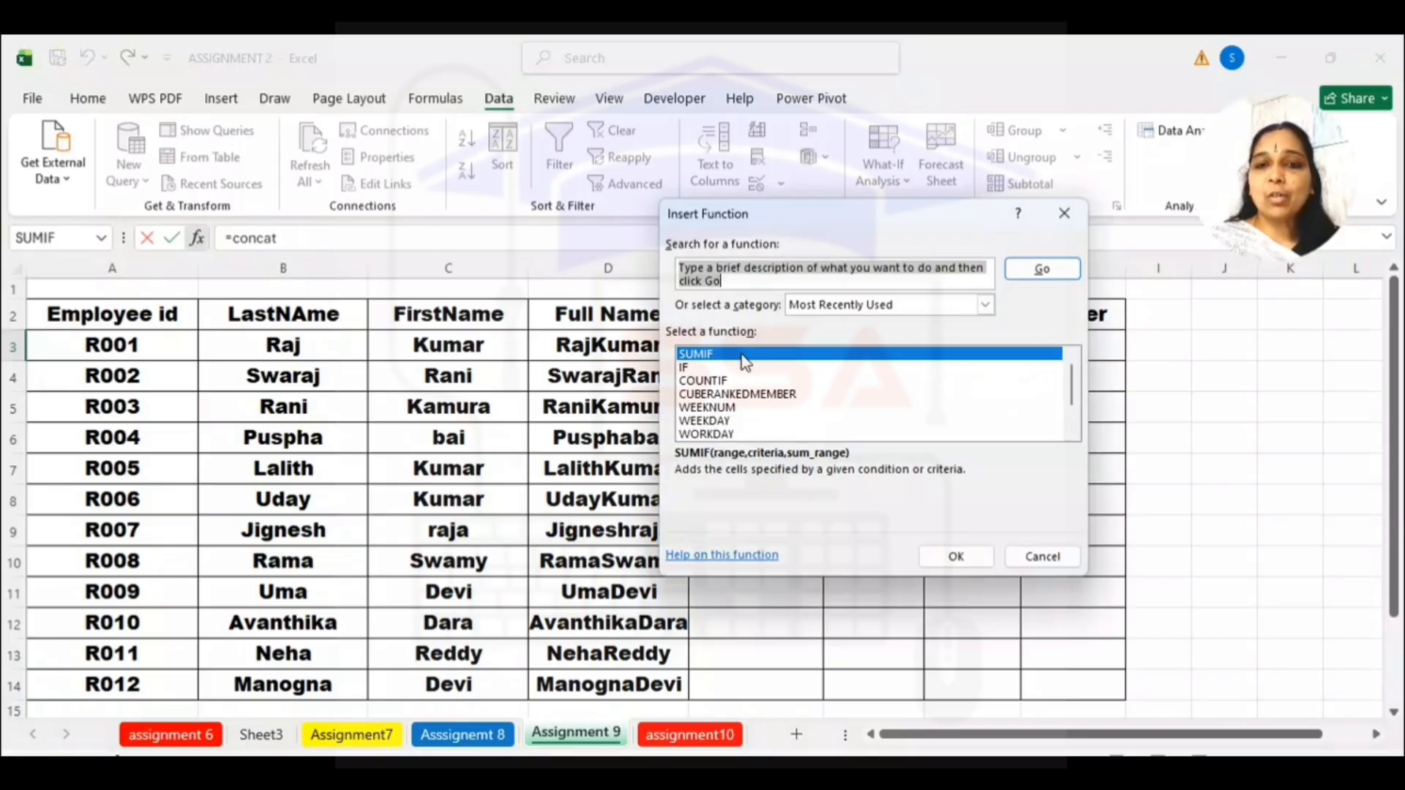
left_click(761, 284)
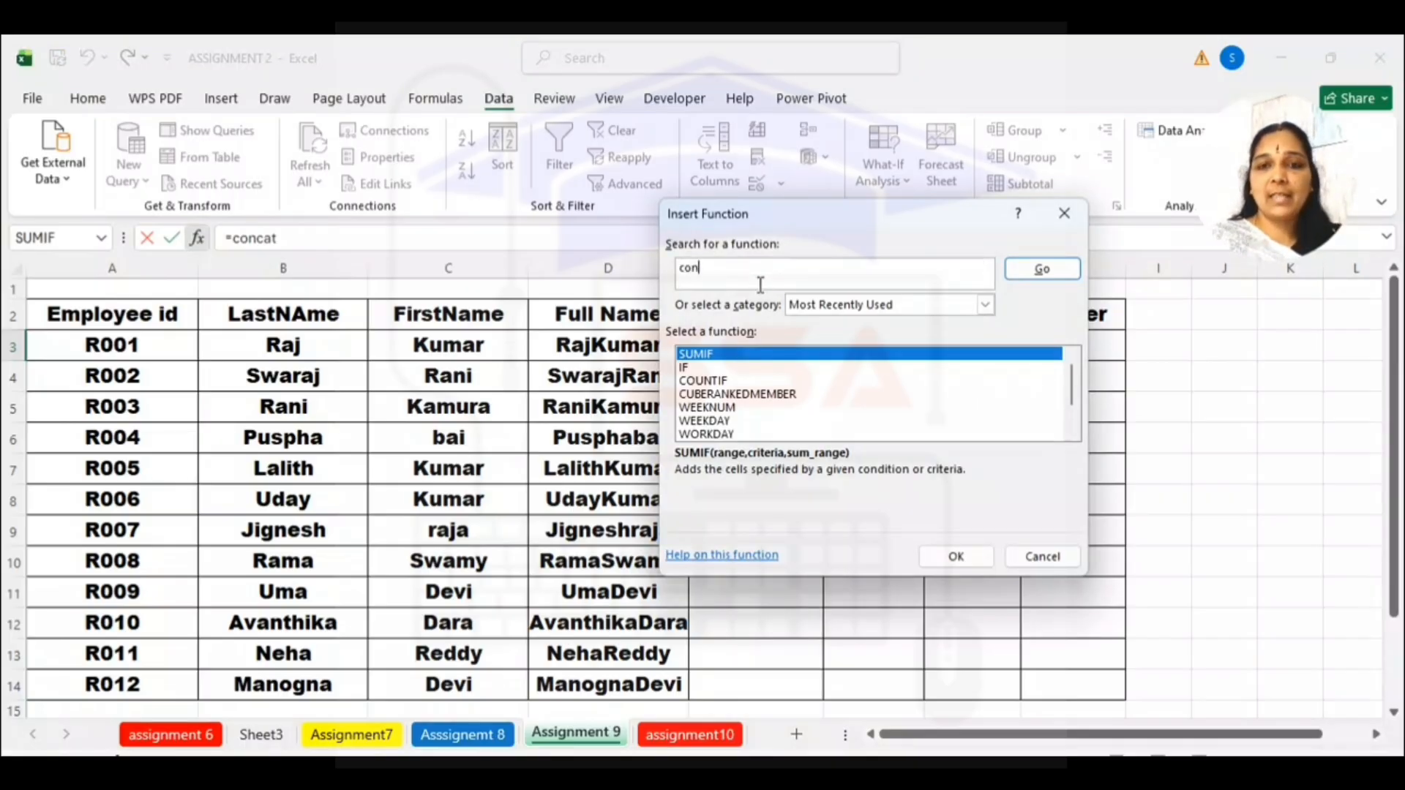
left_click(1046, 268)
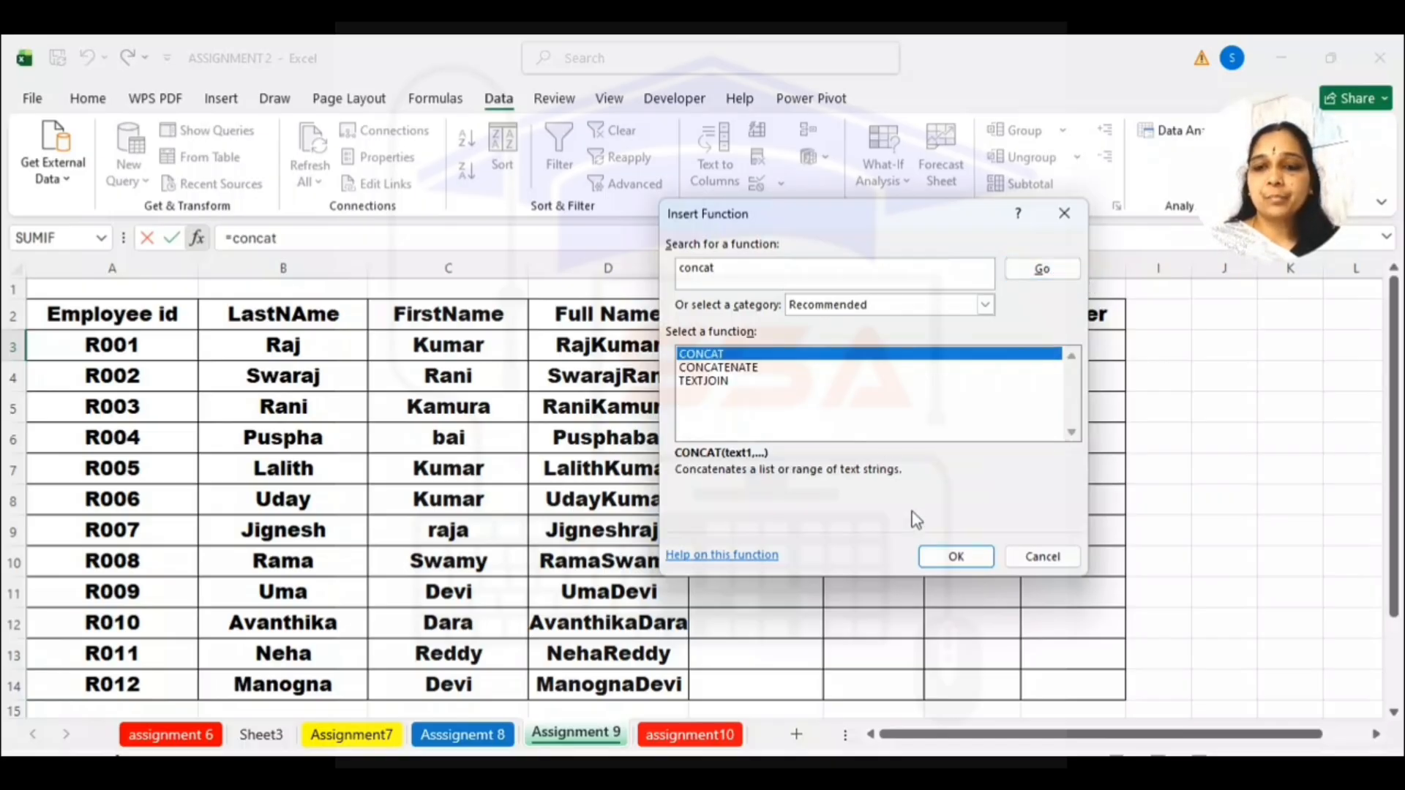
left_click(955, 558)
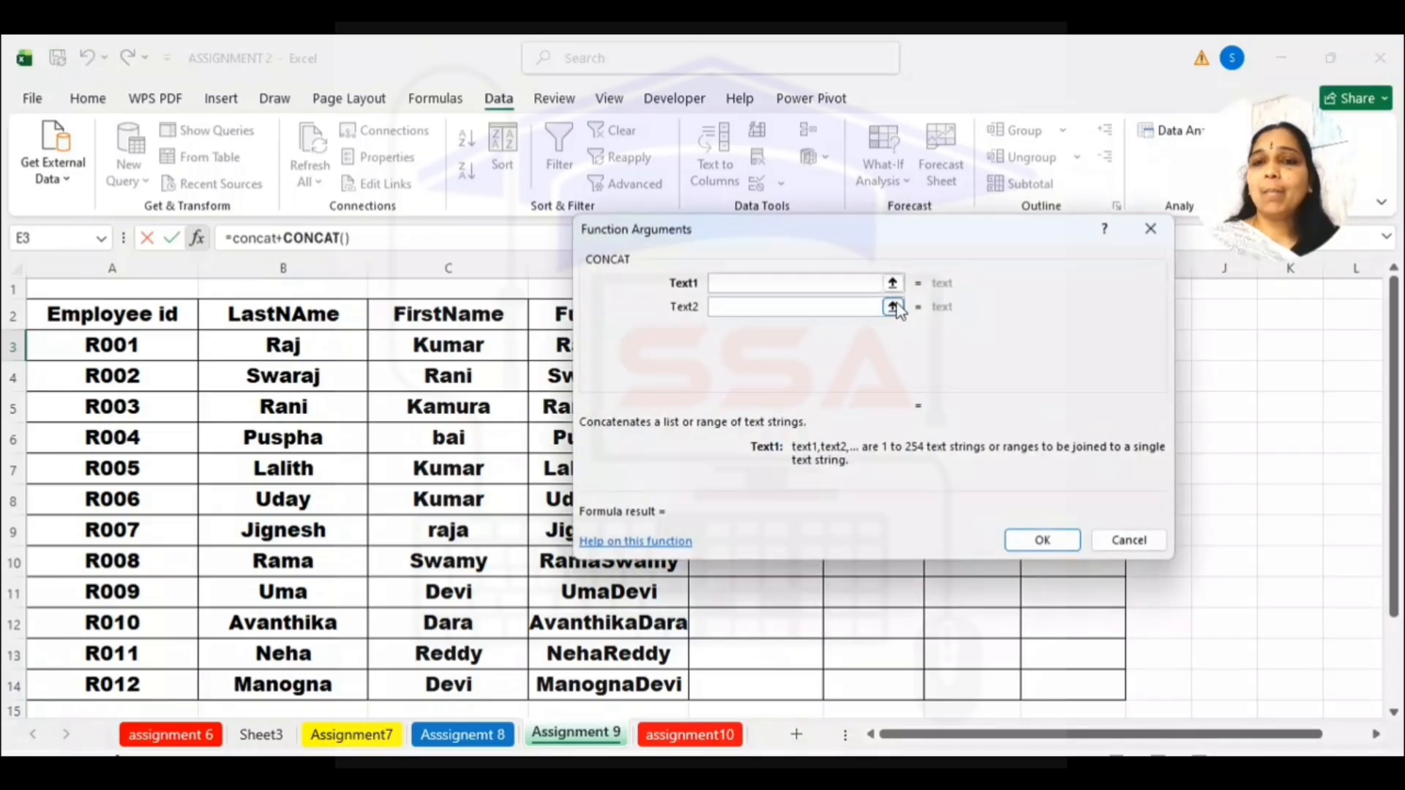
left_click_drag(919, 241, 1076, 439)
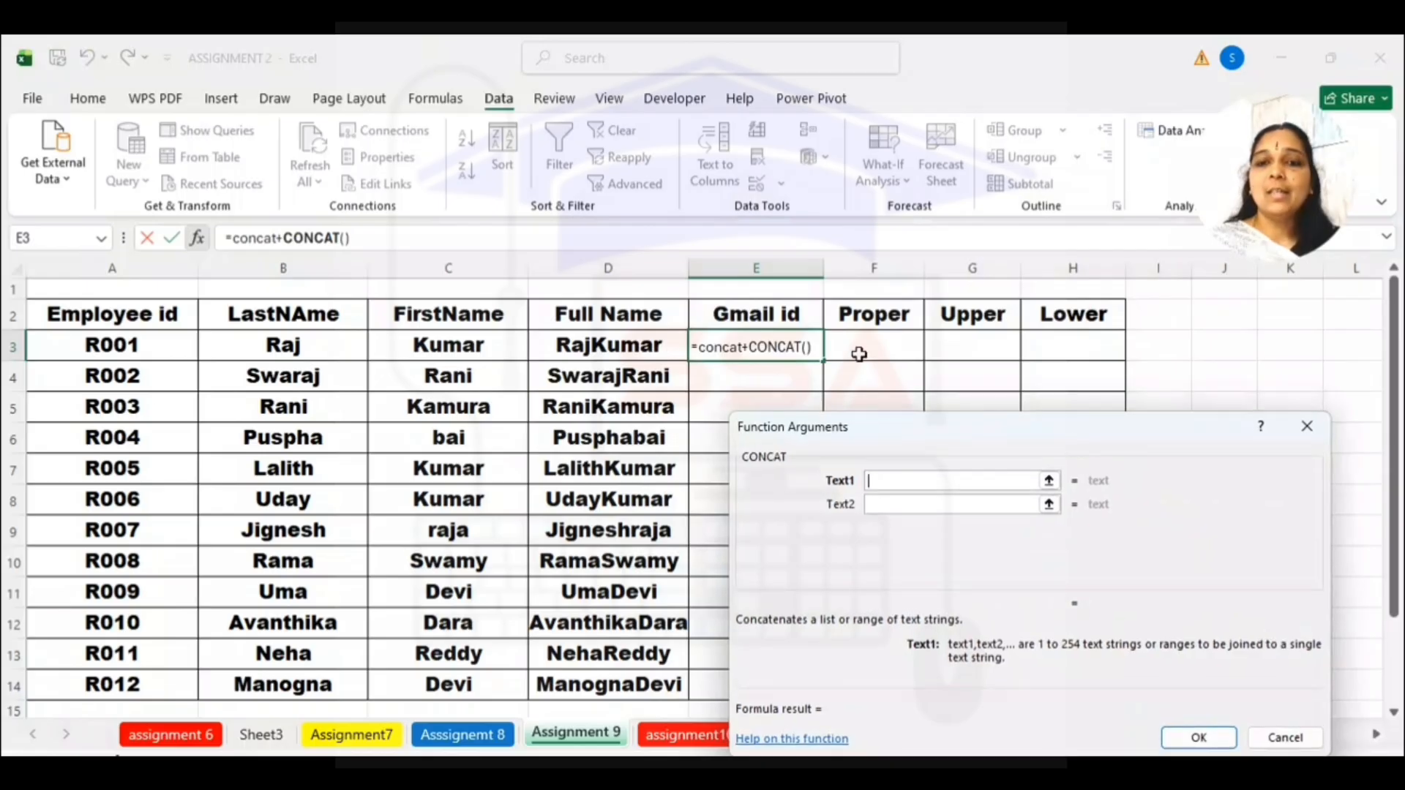
left_click(277, 240)
key("BackSpace")
key("BackSpace")
key("BackSpace")
key("BackSpace")
key("BackSpace")
key("BackSpace")
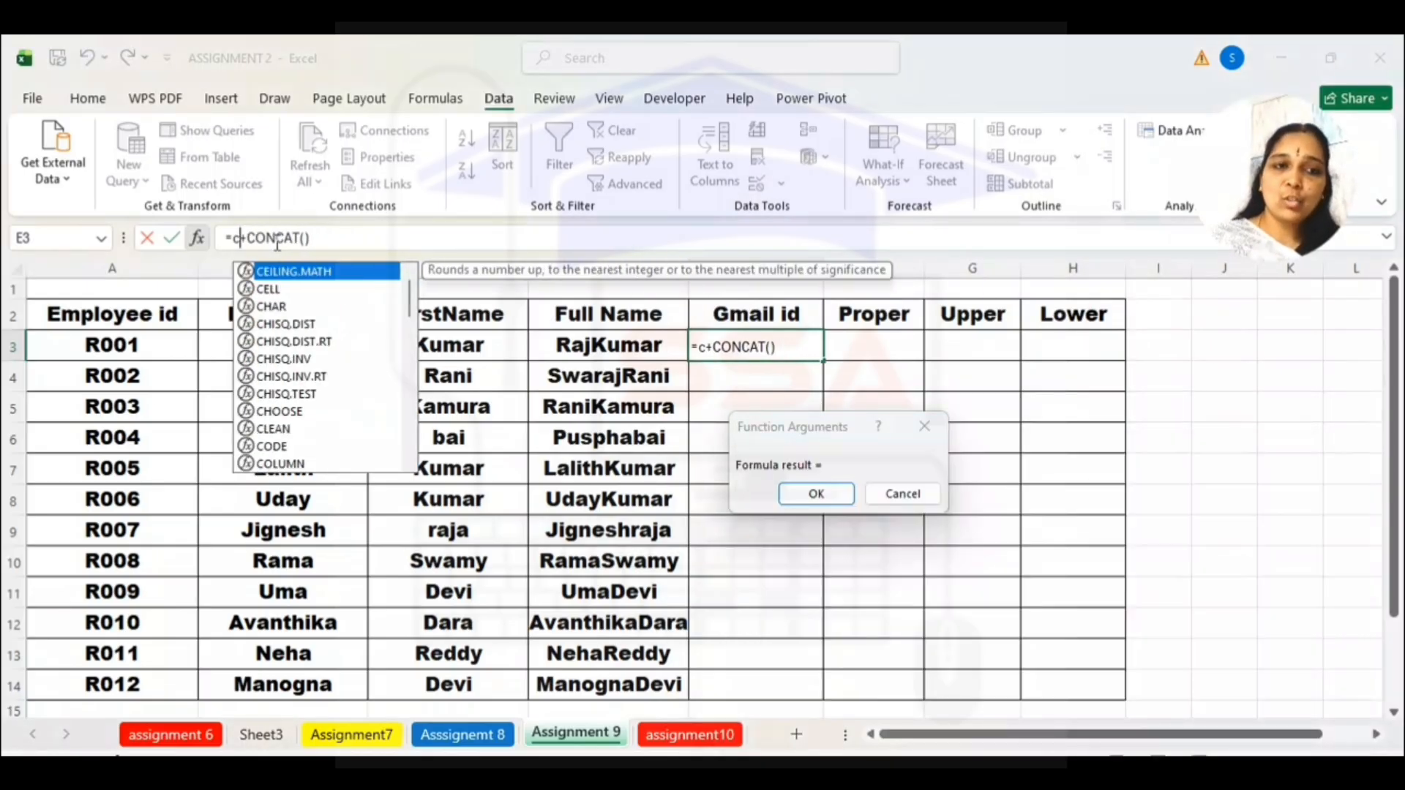
key("Delete")
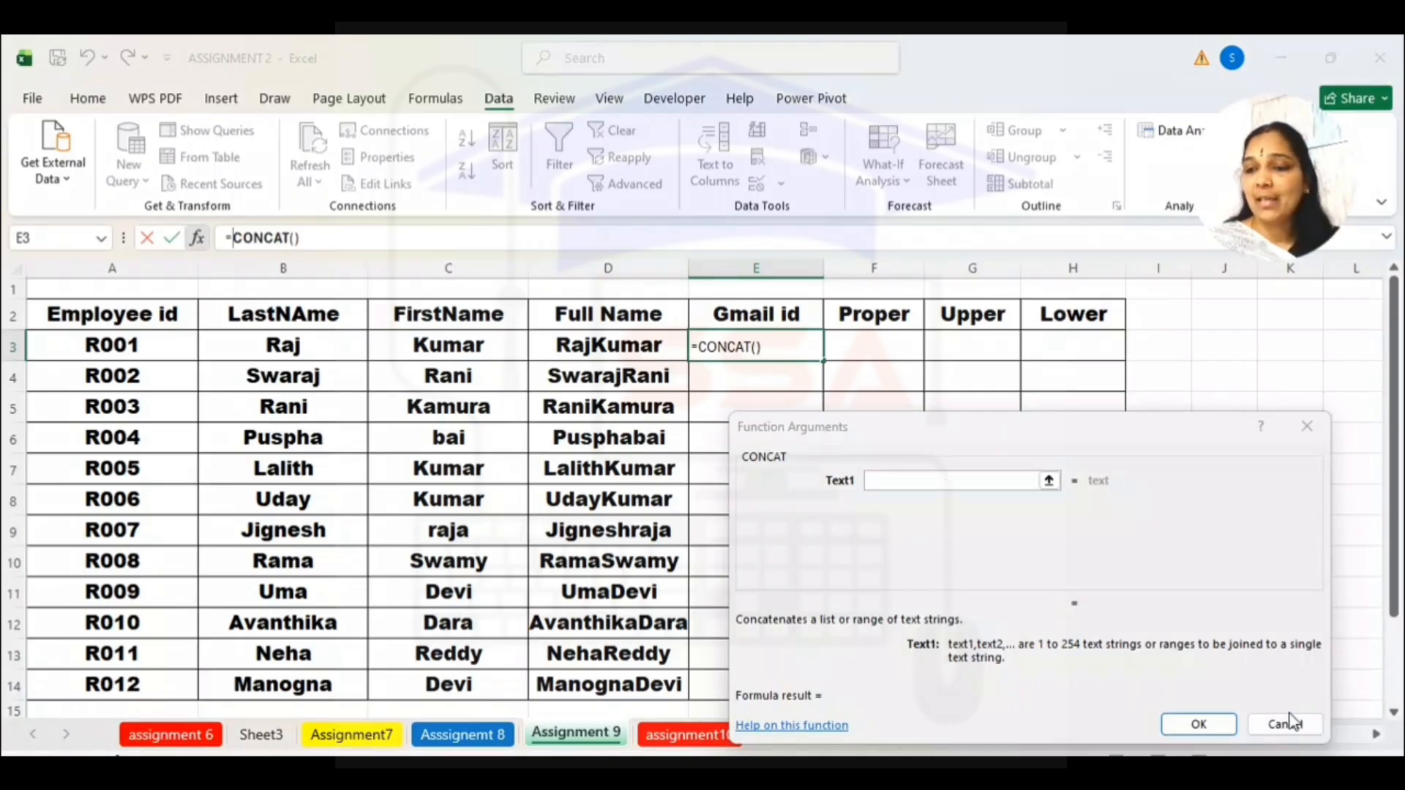
left_click(1286, 724)
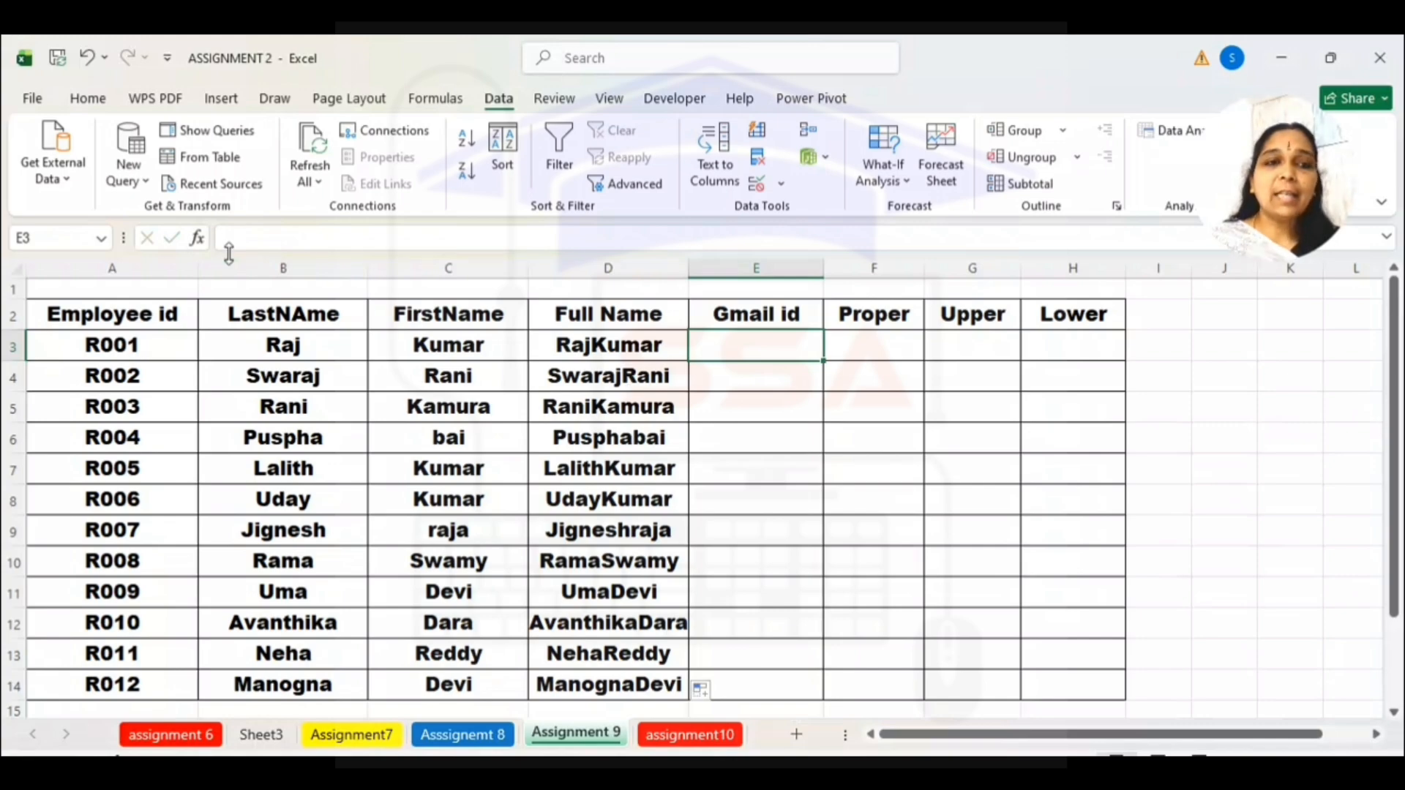
Search the function library for concatenate and insert the CONCATENATE function in E3 under Gmail id
type("=")
left_click(199, 246)
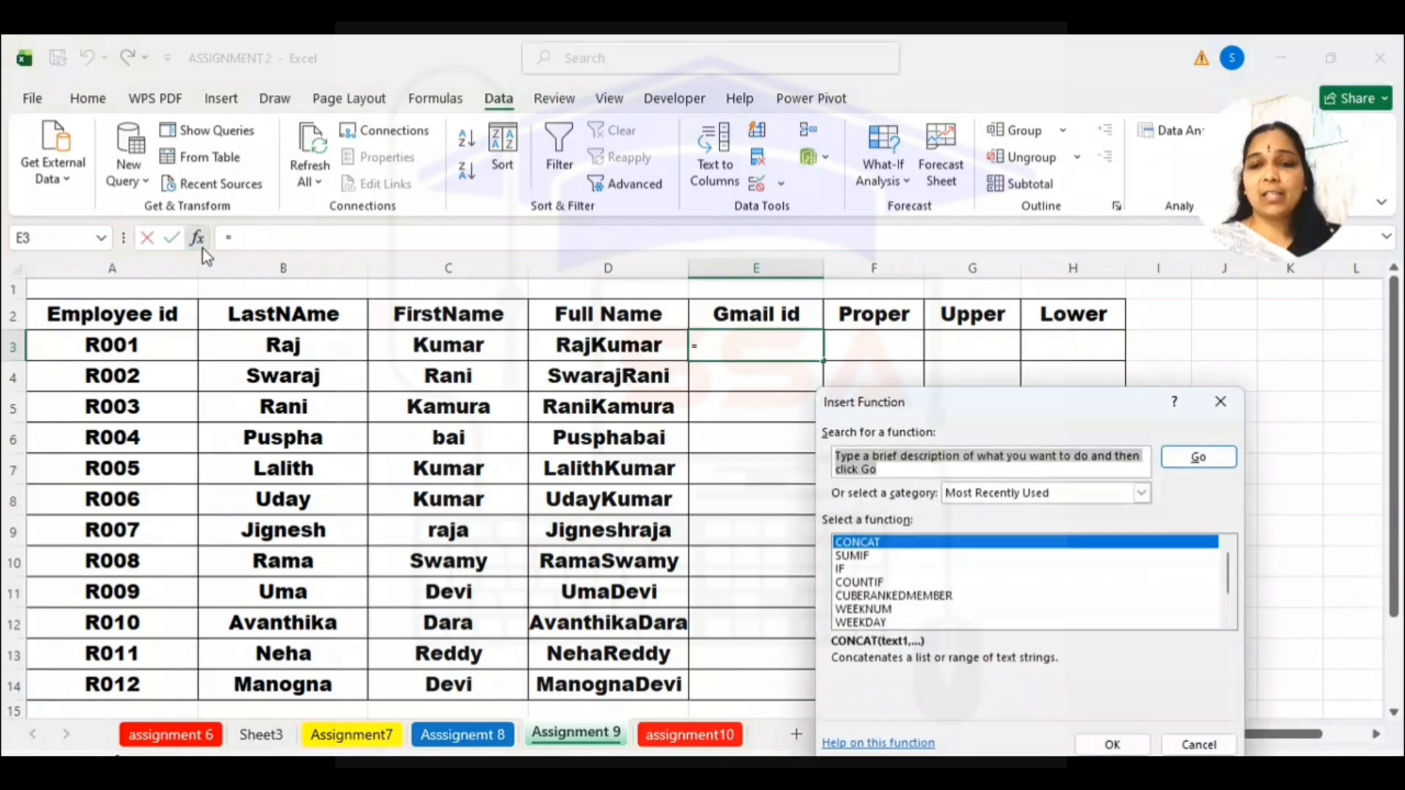
type("concatenate")
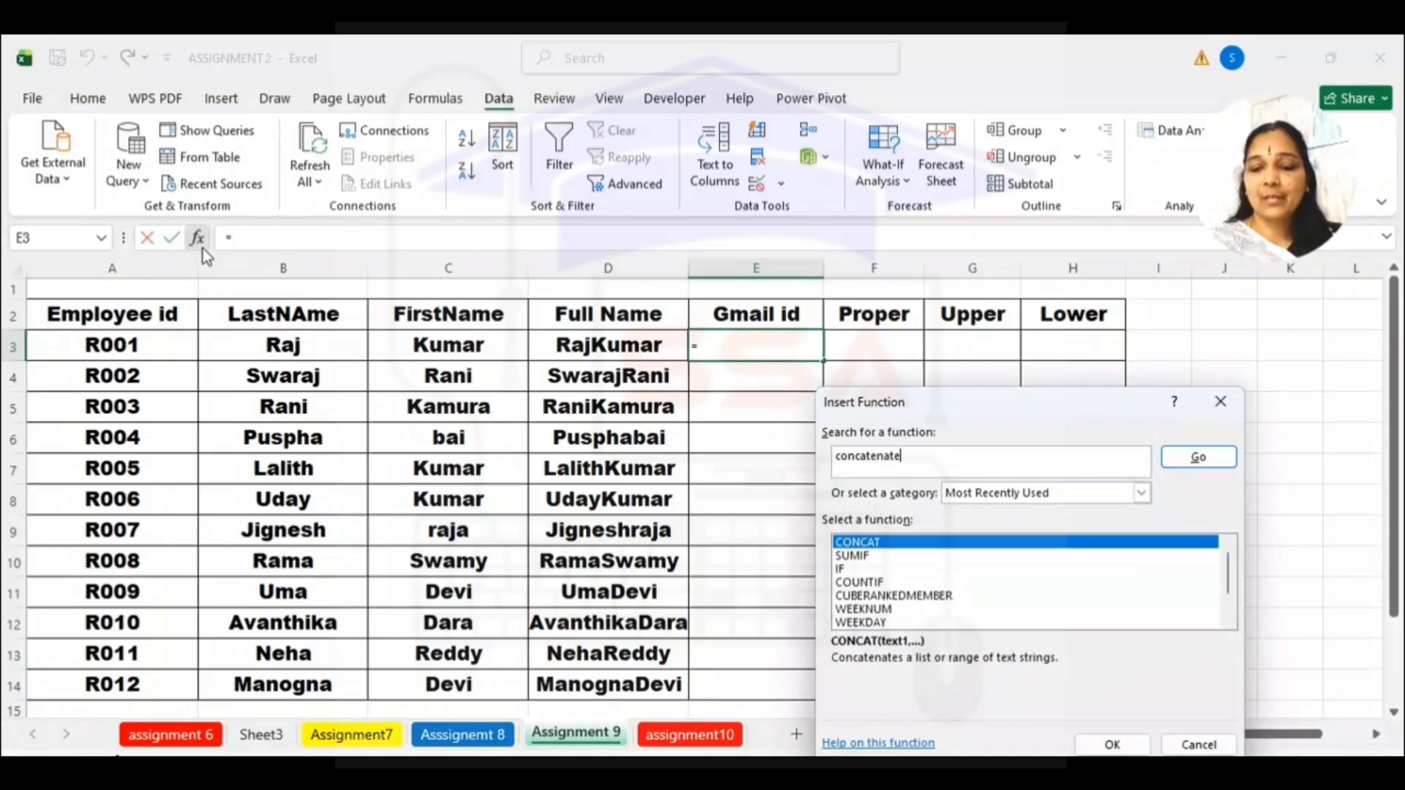
key("Return")
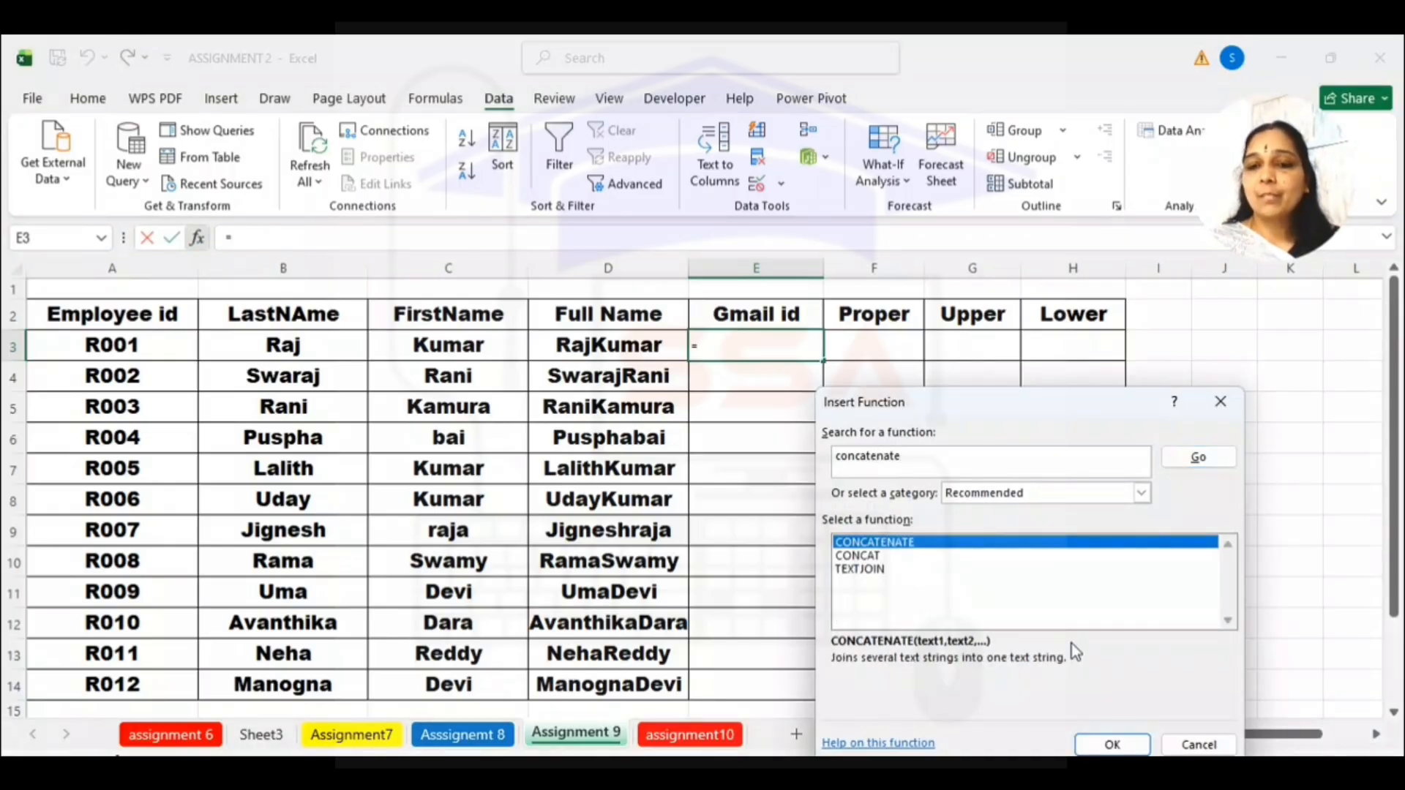
left_click(1102, 744)
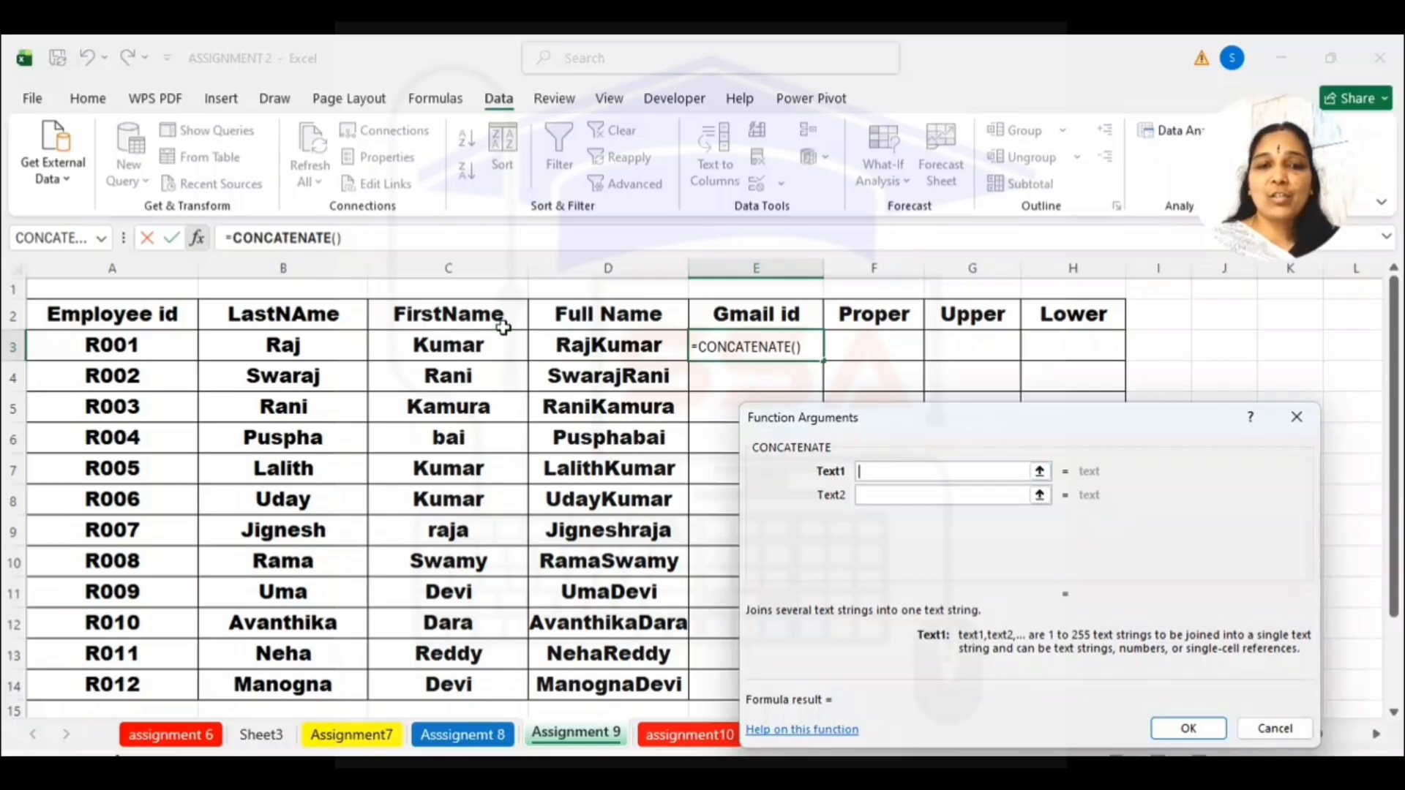
left_click(329, 346)
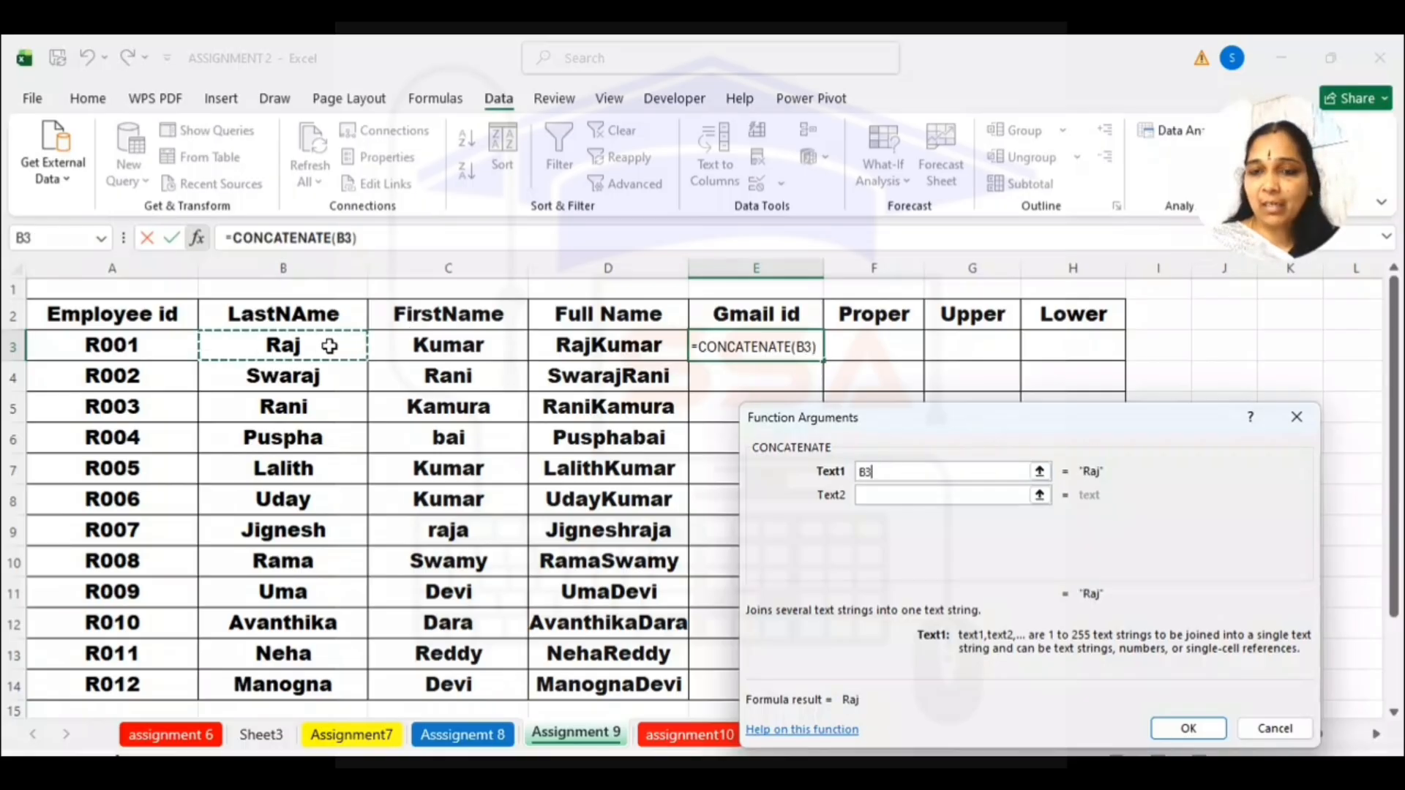
left_click(878, 495)
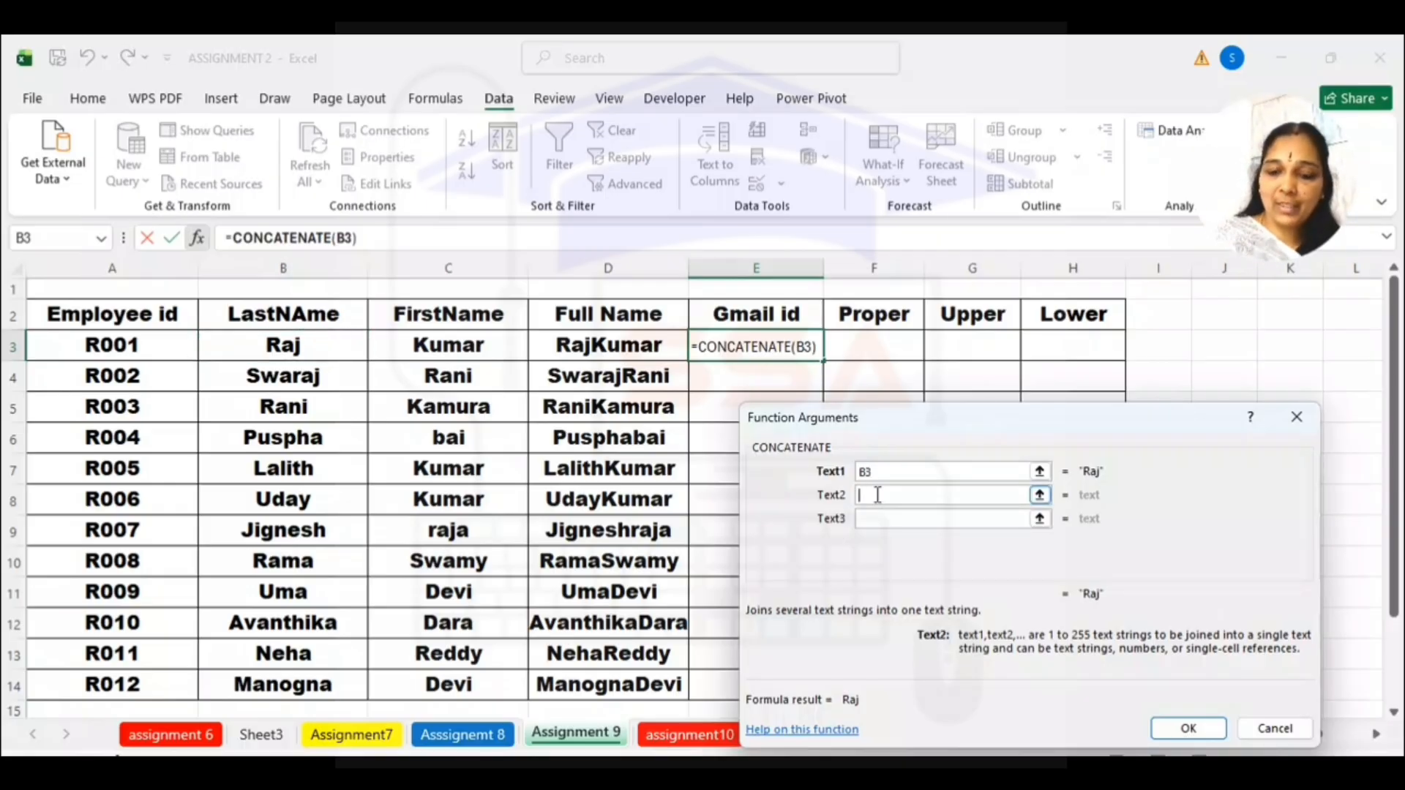
type("-")
left_click(878, 518)
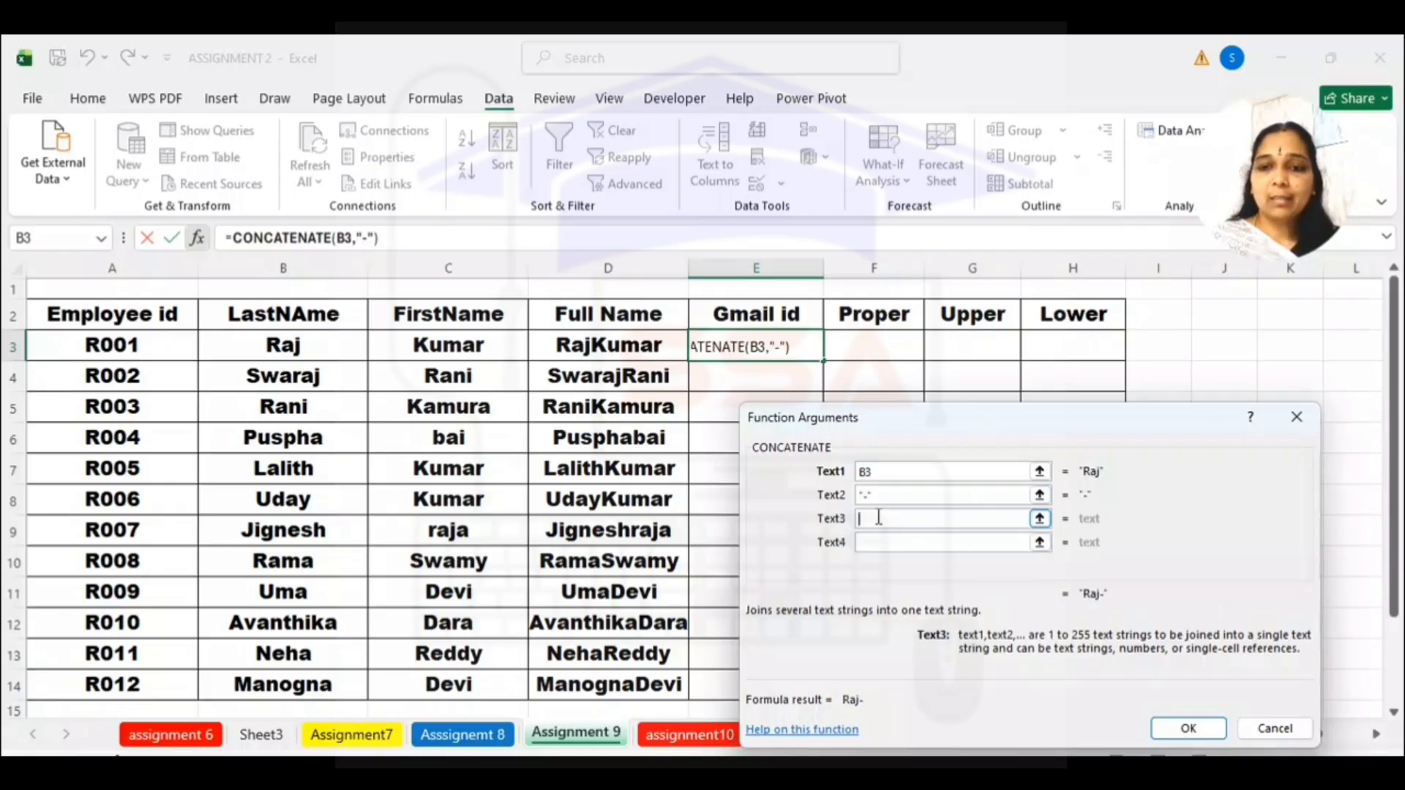
left_click(150, 345)
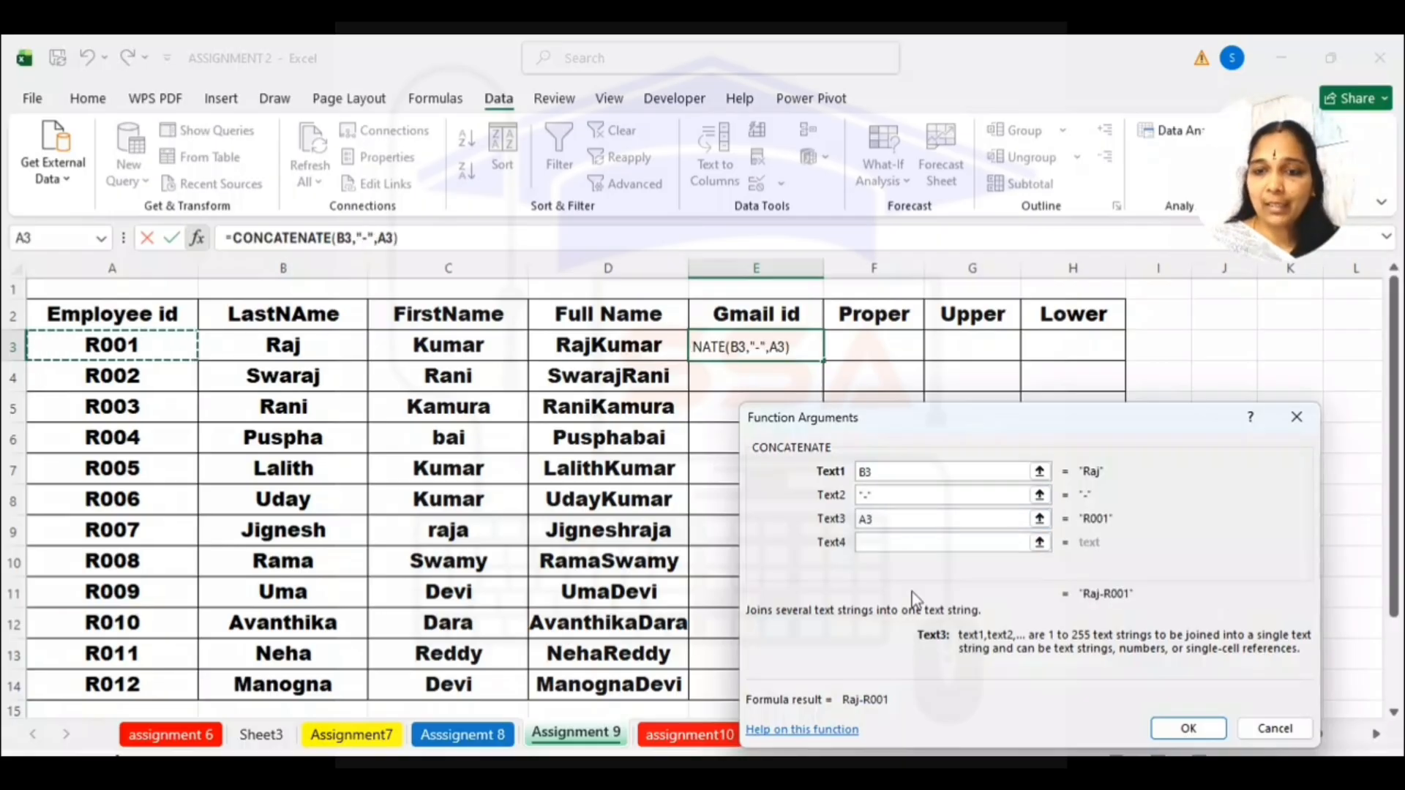
left_click(902, 542)
type("@")
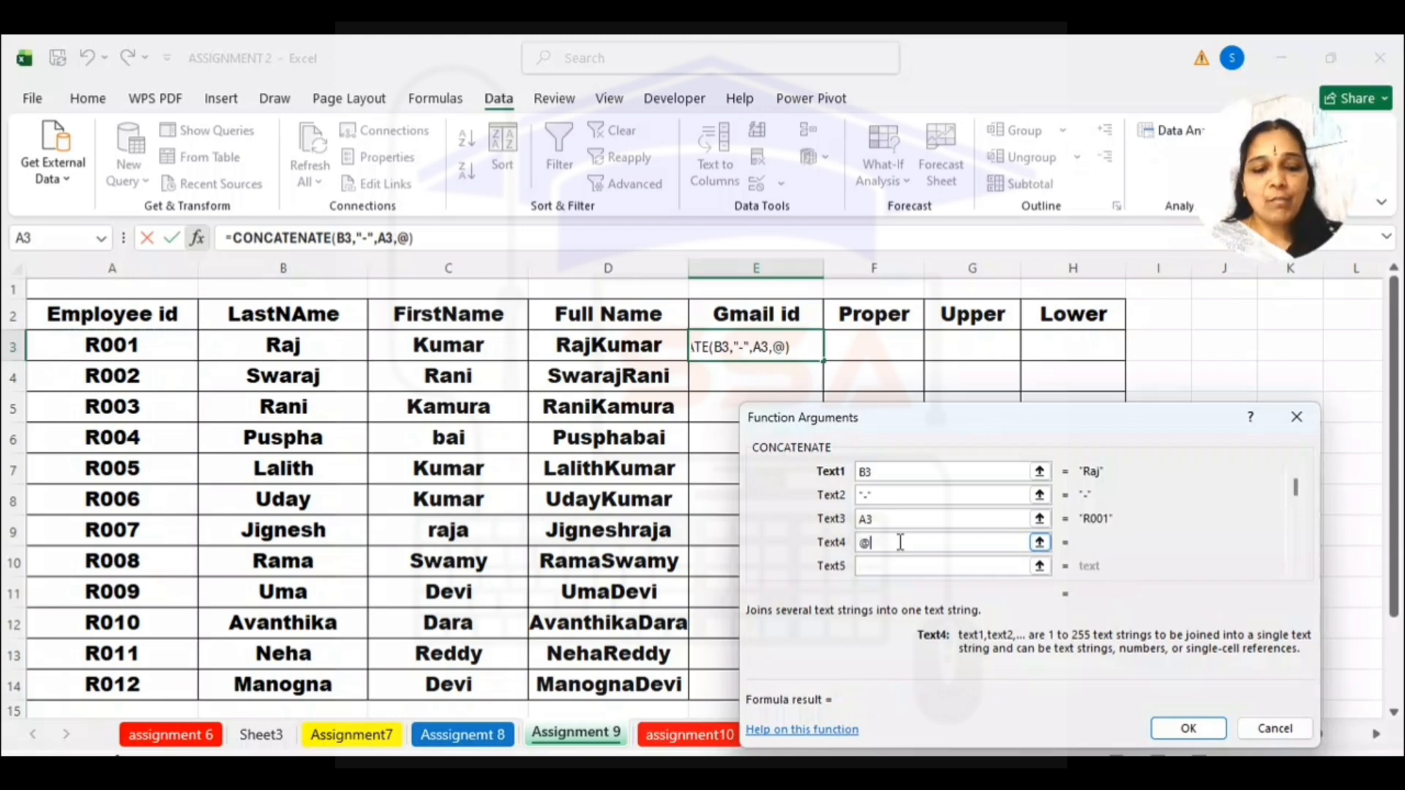
type("gmail")
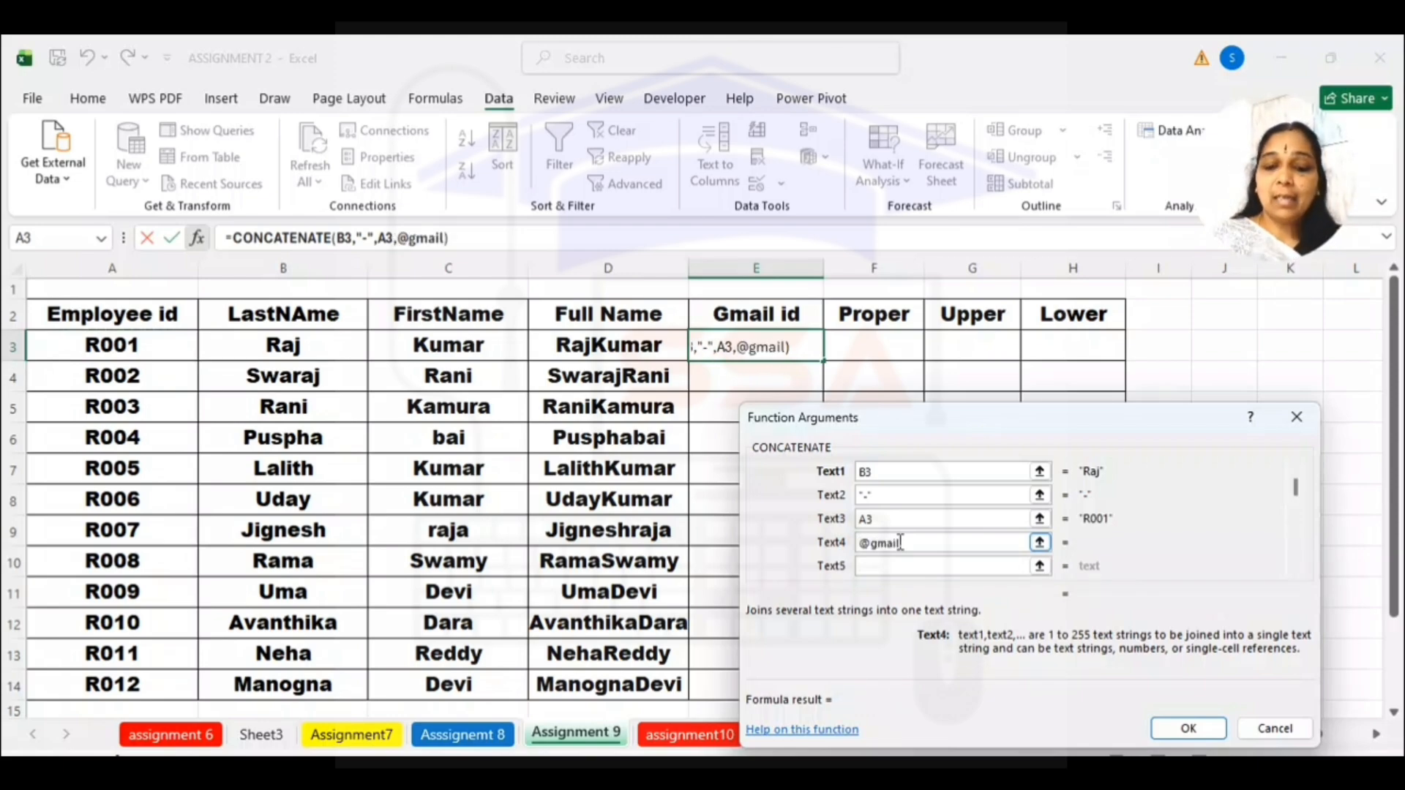
type(".com")
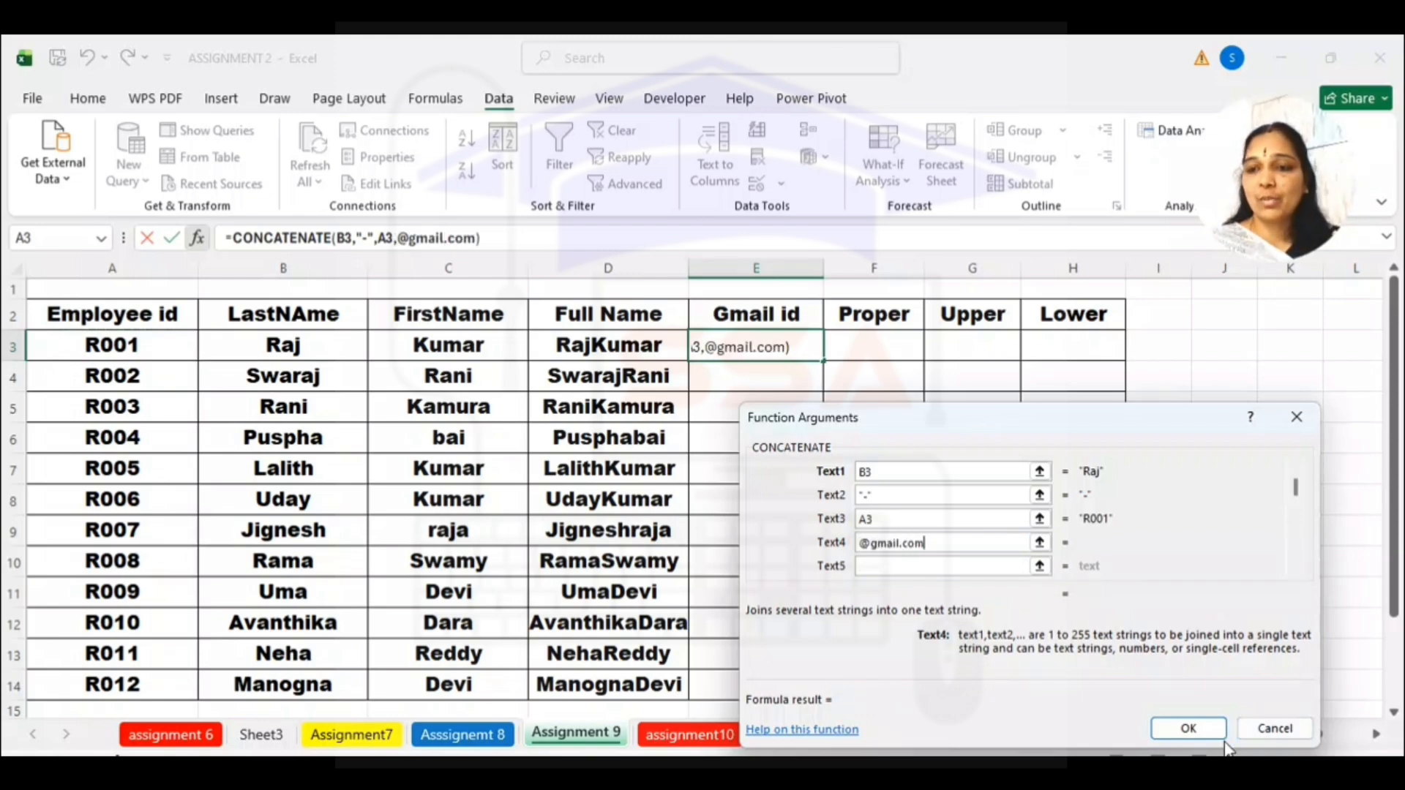
left_click(1178, 730)
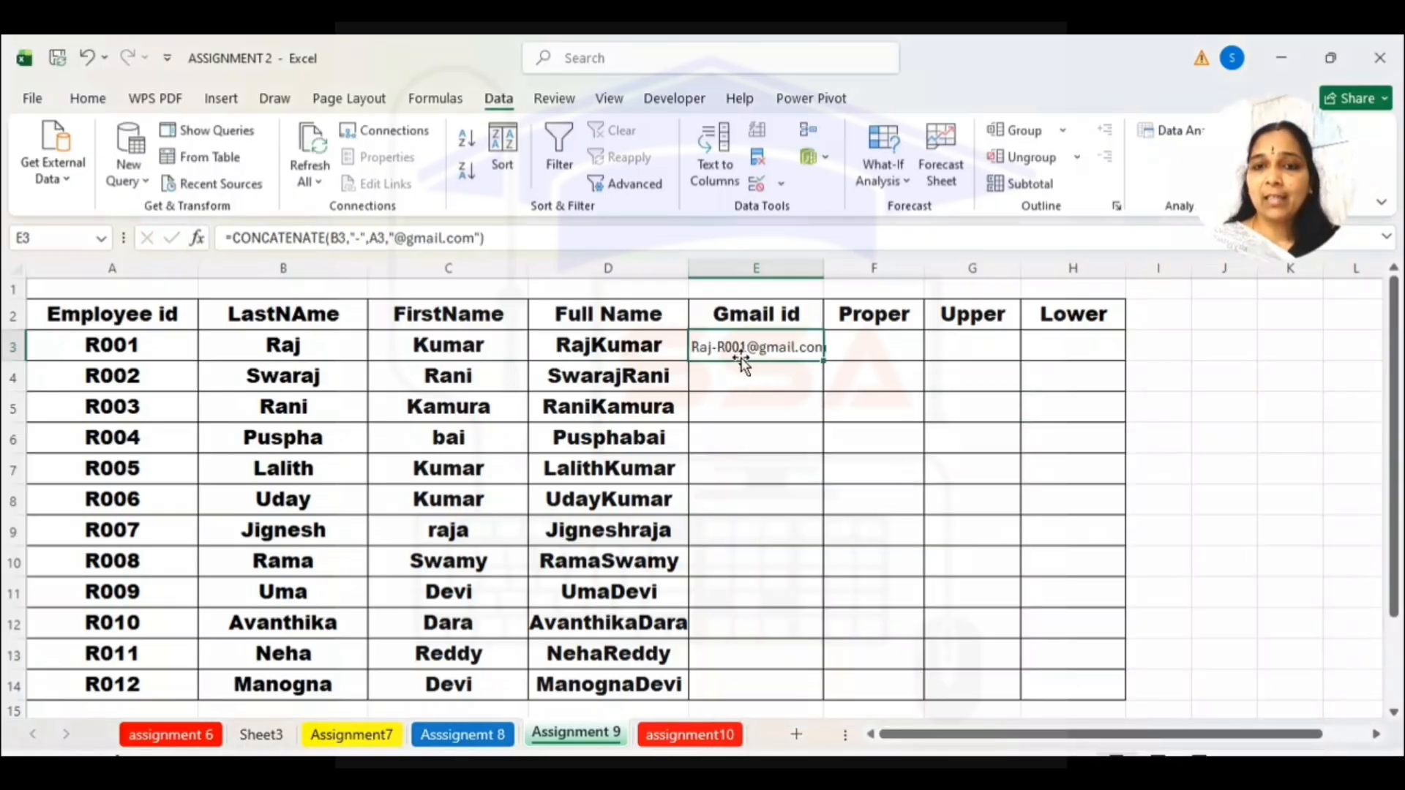
Set column E's font size to 16 and widen the column to fit the Gmail id in E3
left_click(761, 269)
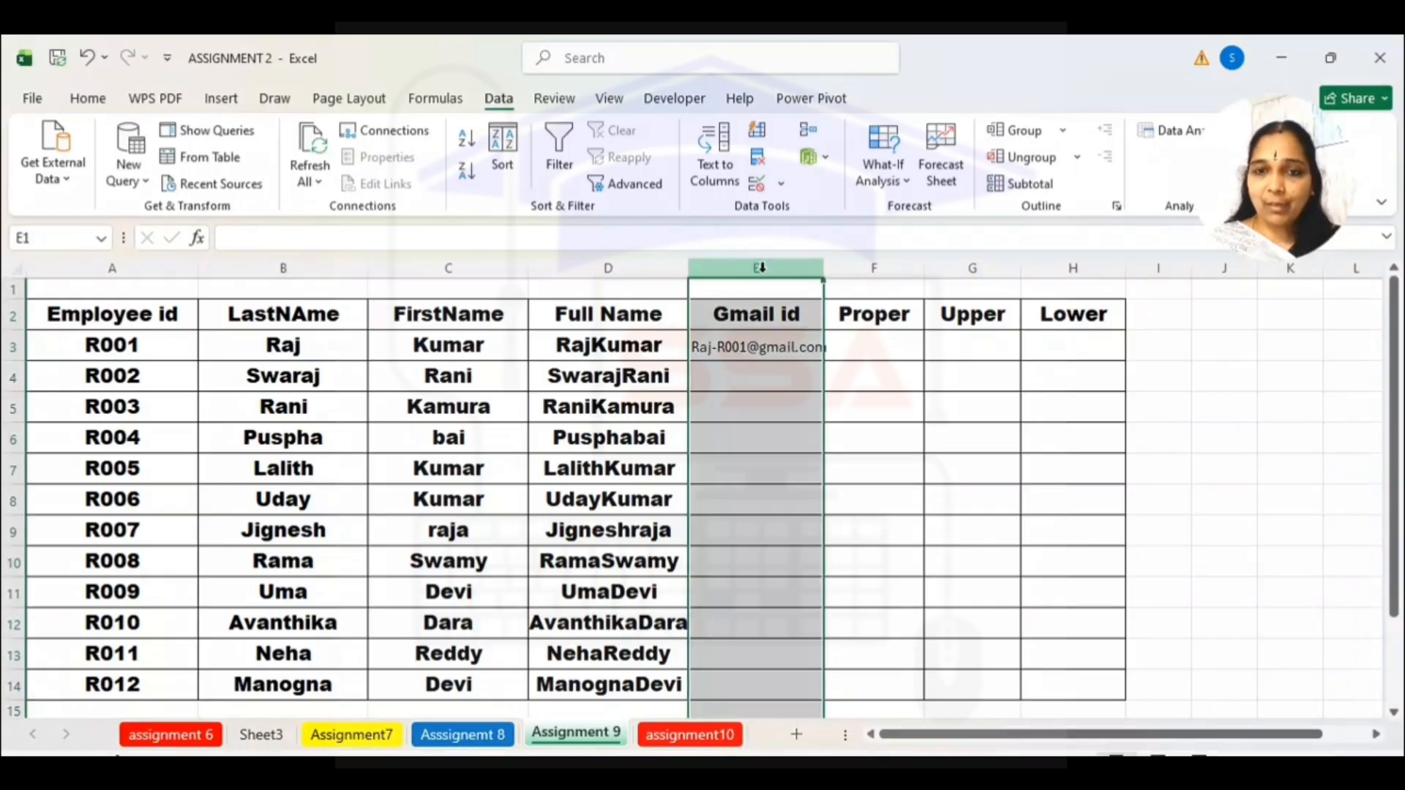
left_click(88, 98)
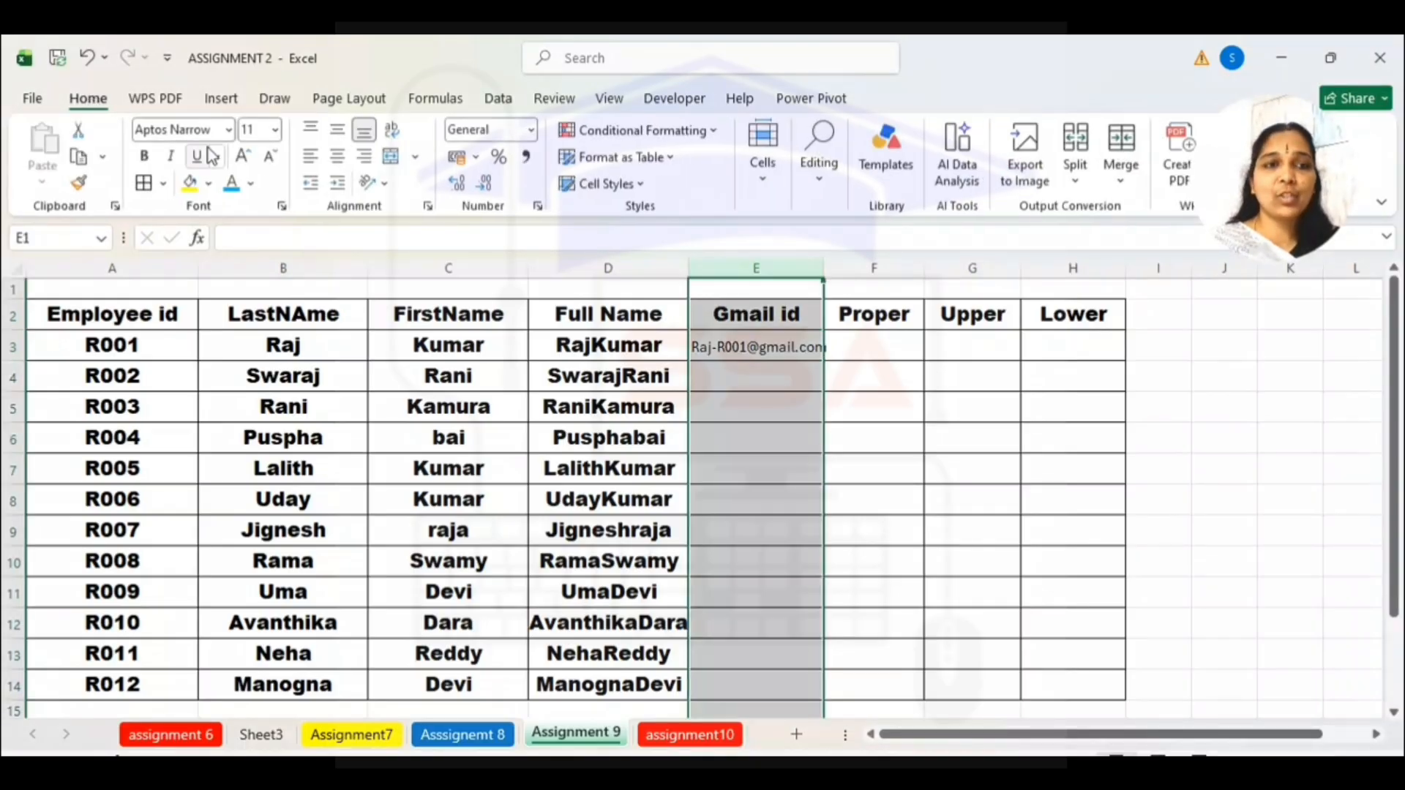
left_click(274, 129)
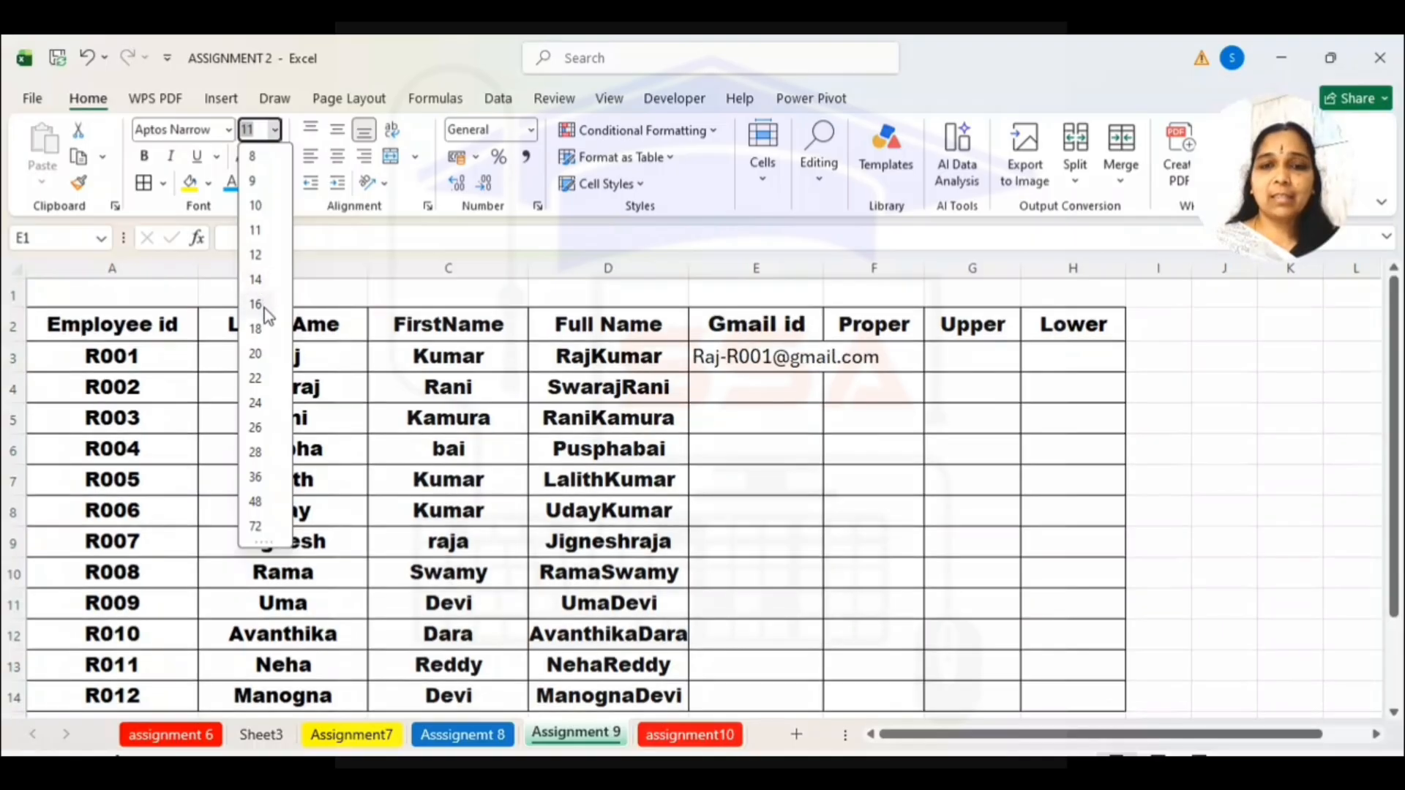
left_click(265, 310)
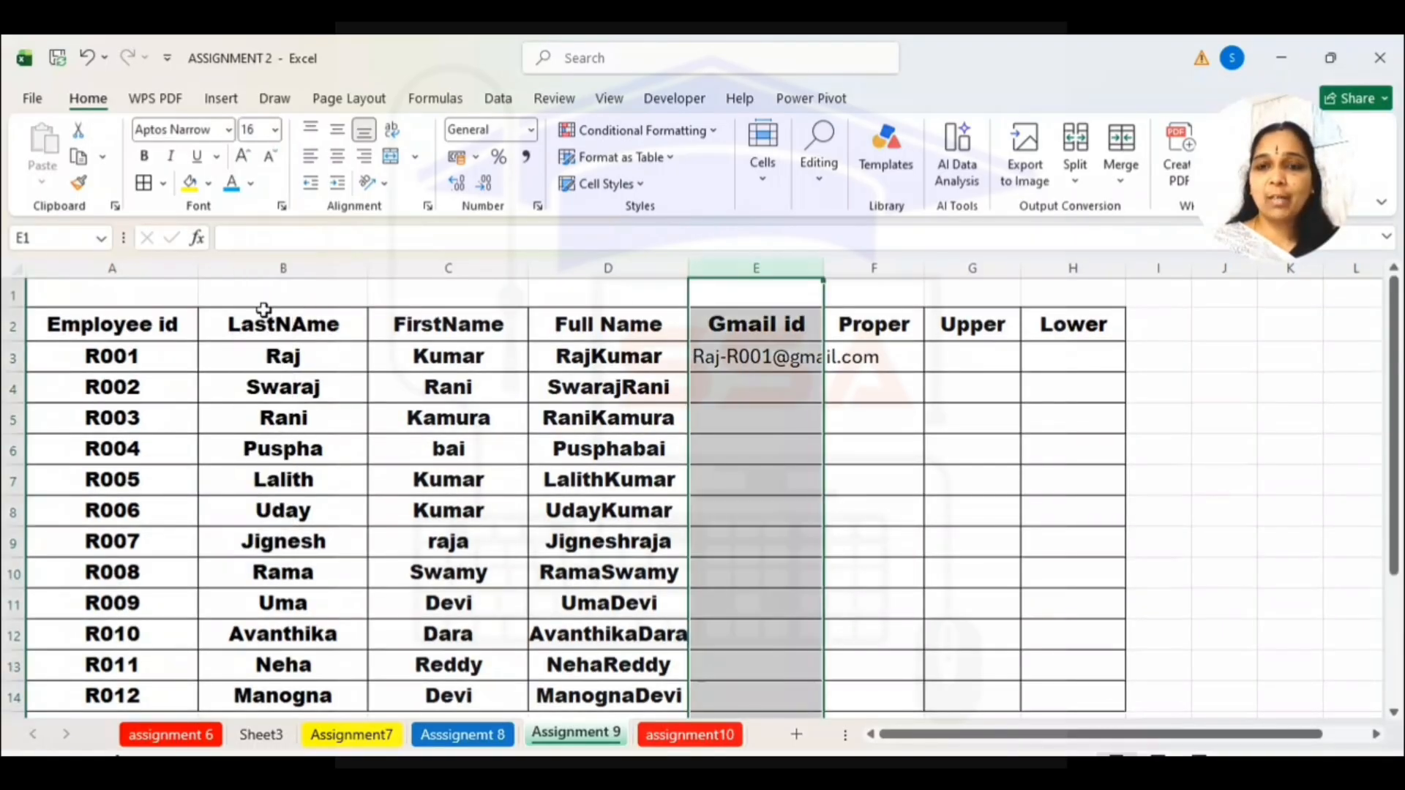
left_click(739, 391)
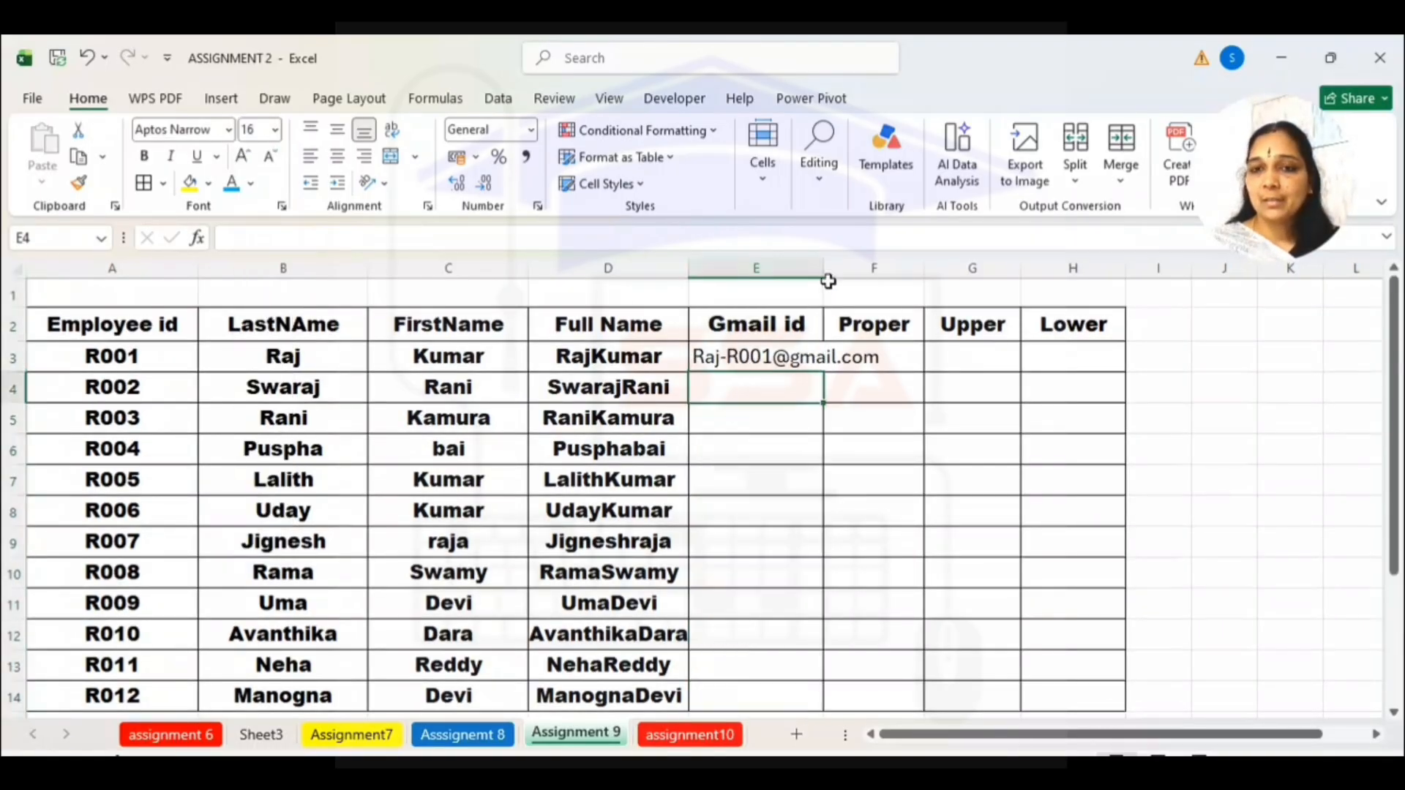
left_click_drag(824, 269, 915, 291)
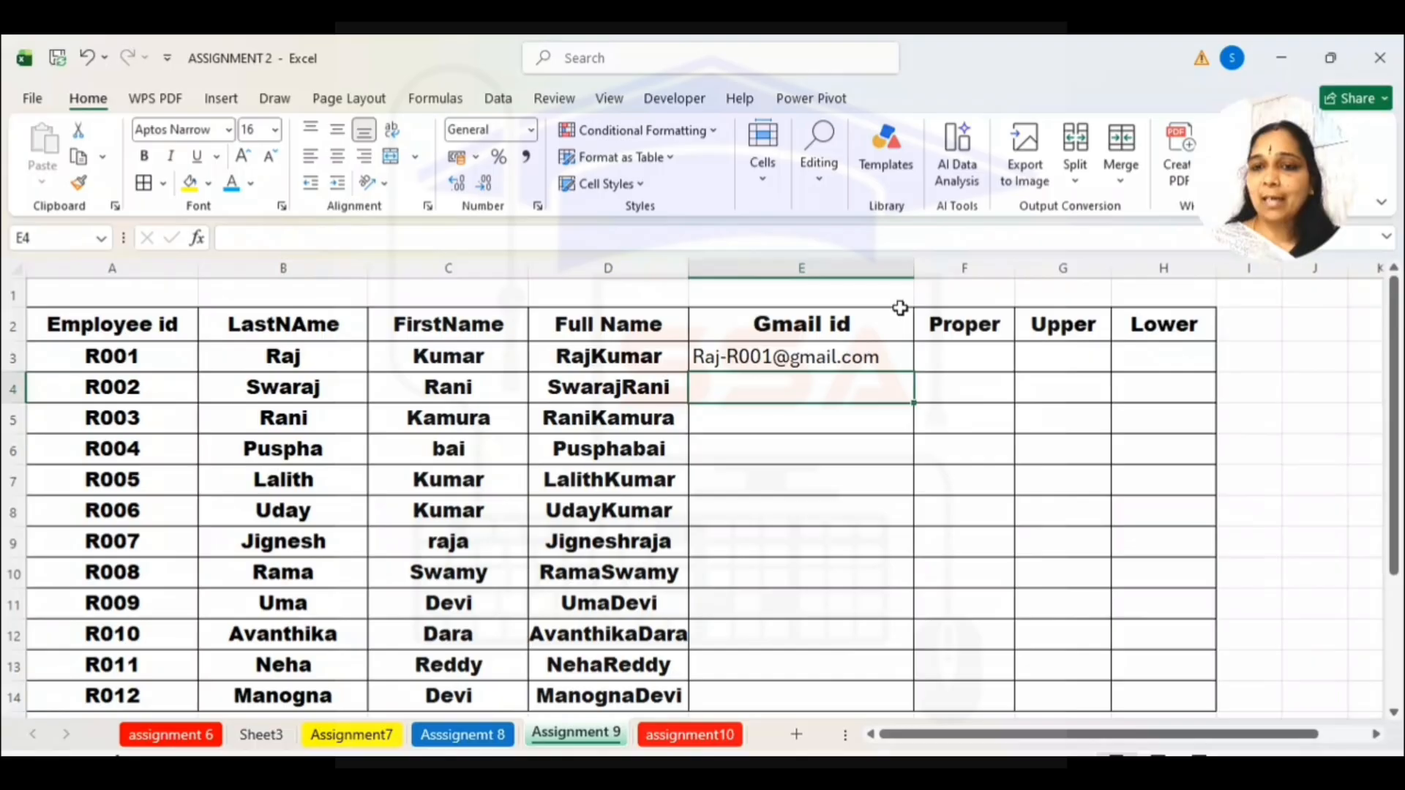
Fill the Gmail id formula from E3 down to E14 and widen column E to fit the longest entry
left_click(877, 359)
left_click_drag(913, 372, 917, 705)
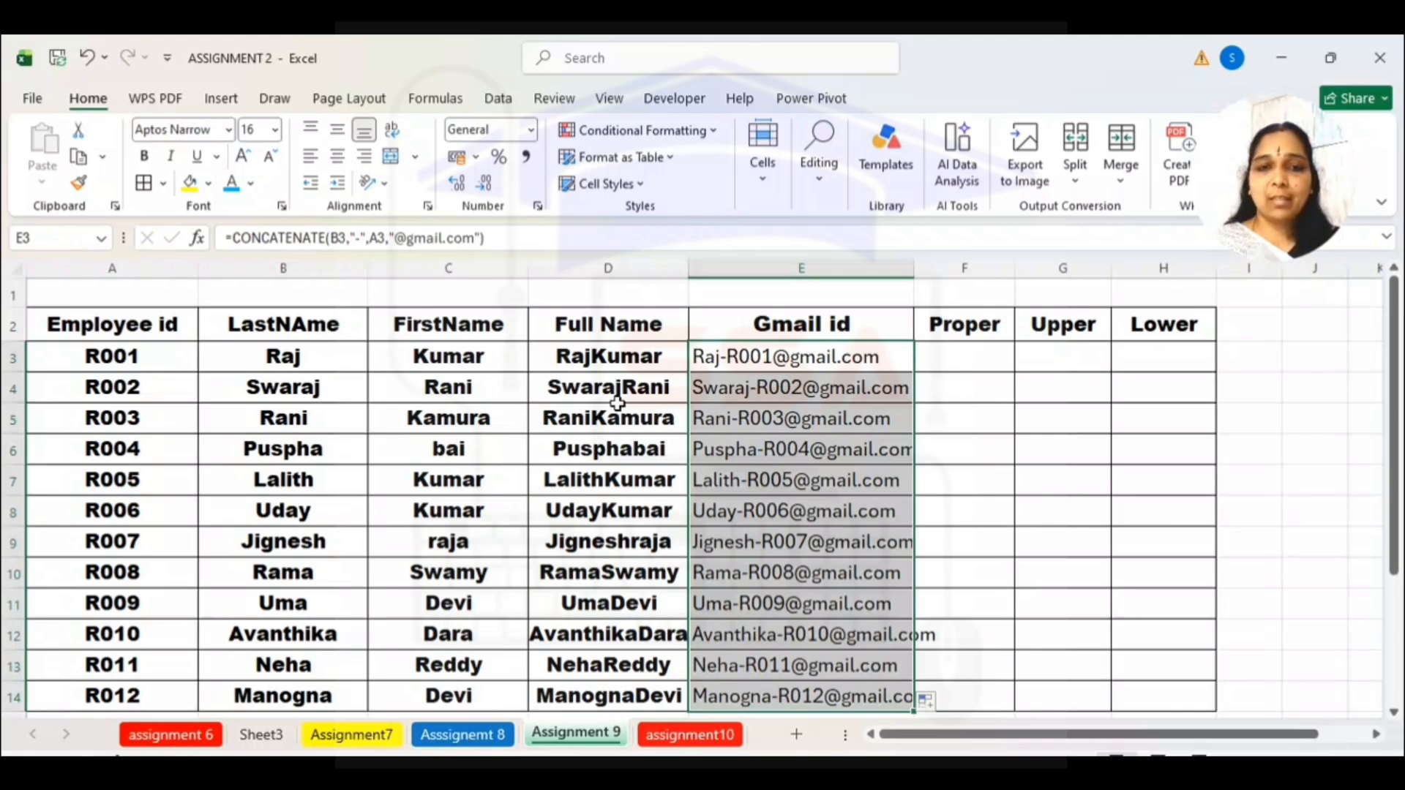
left_click(602, 362)
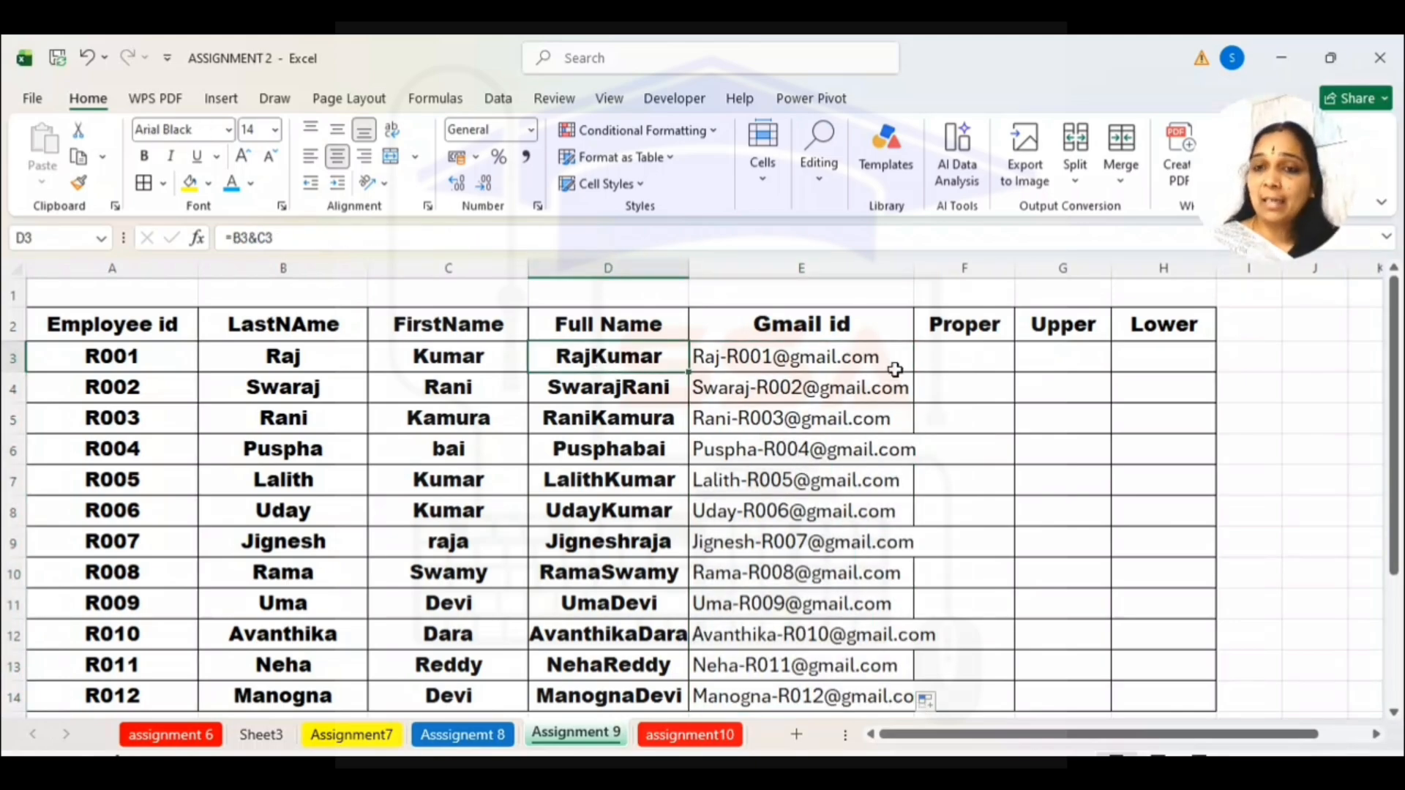
left_click_drag(911, 273, 954, 298)
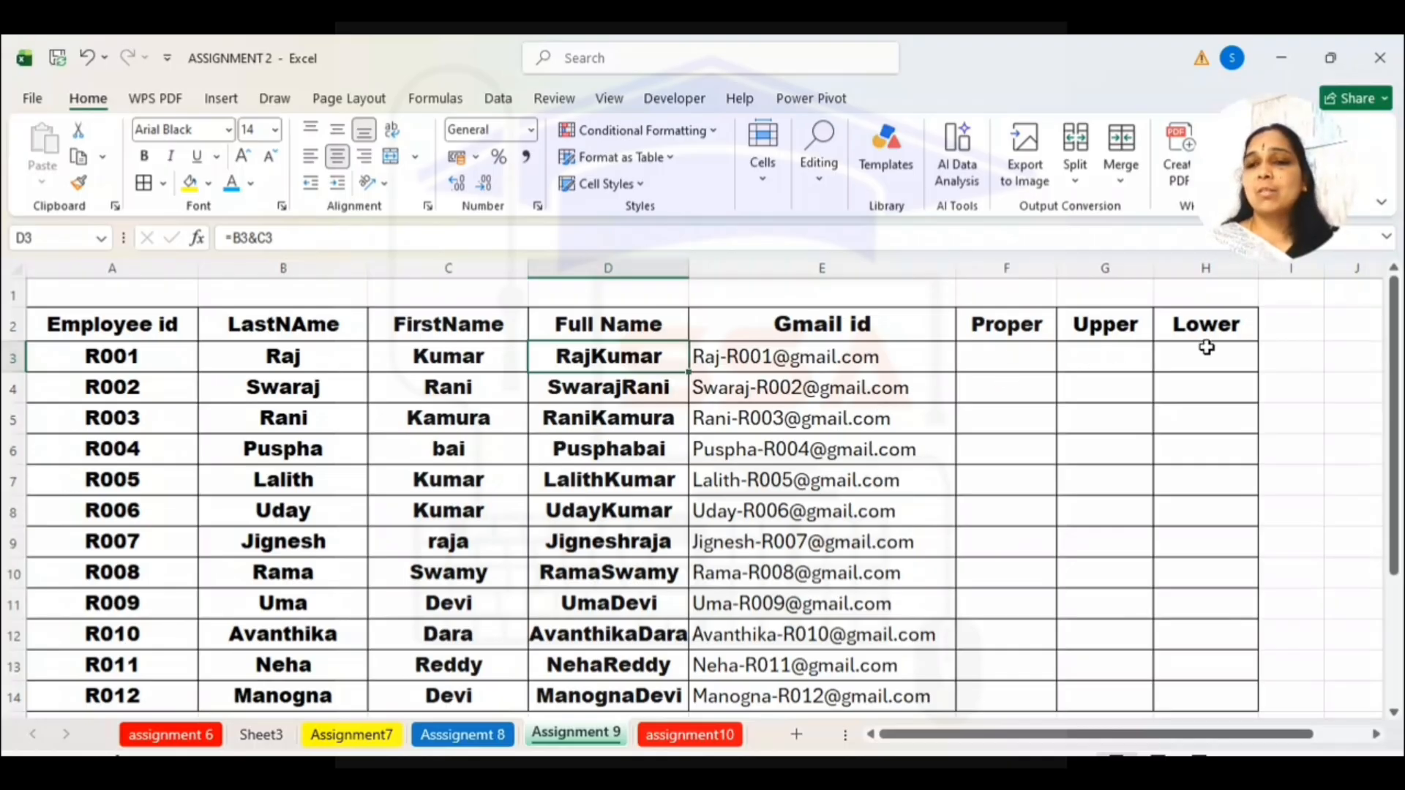
Change the first letter of the last name in B3 to a lowercase r
left_click(997, 359)
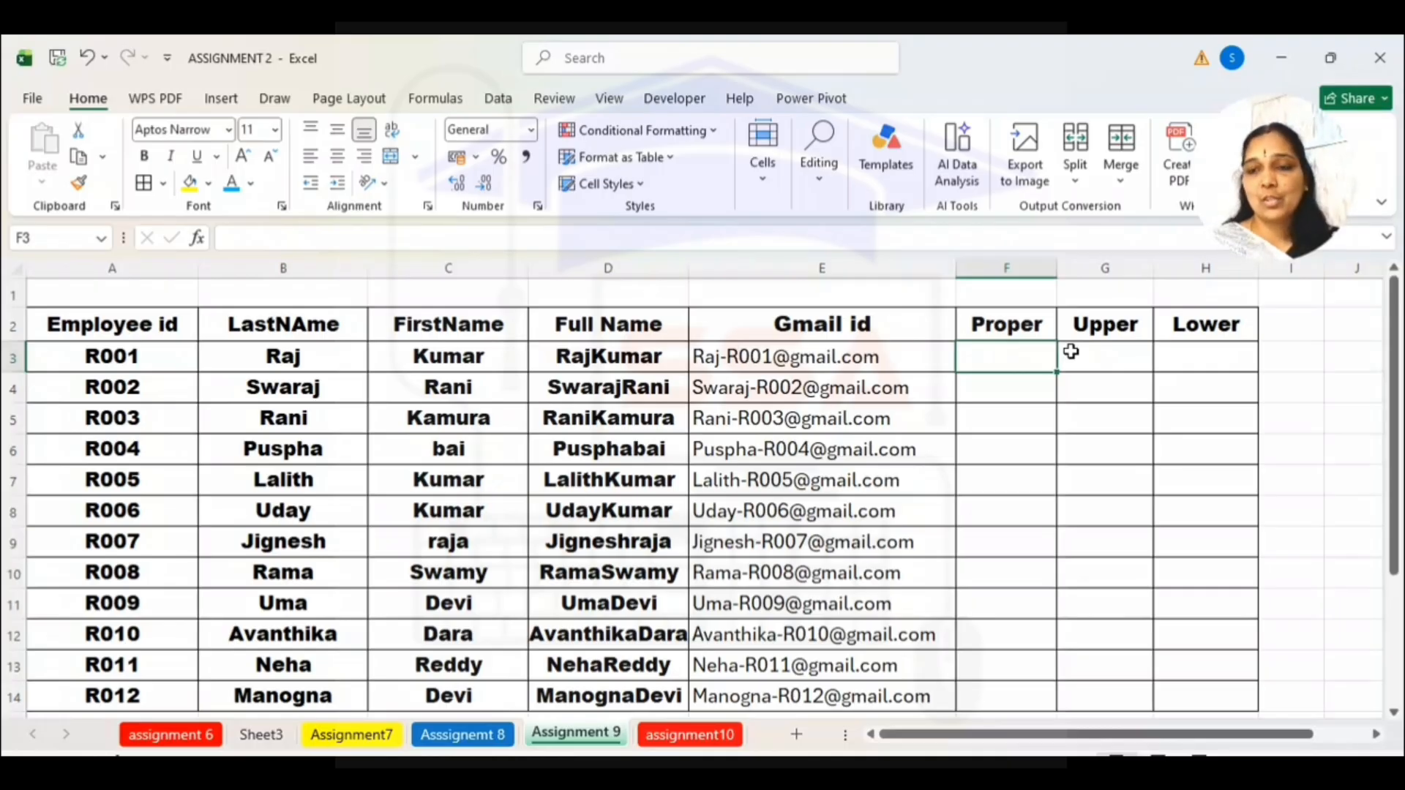
left_click(571, 358)
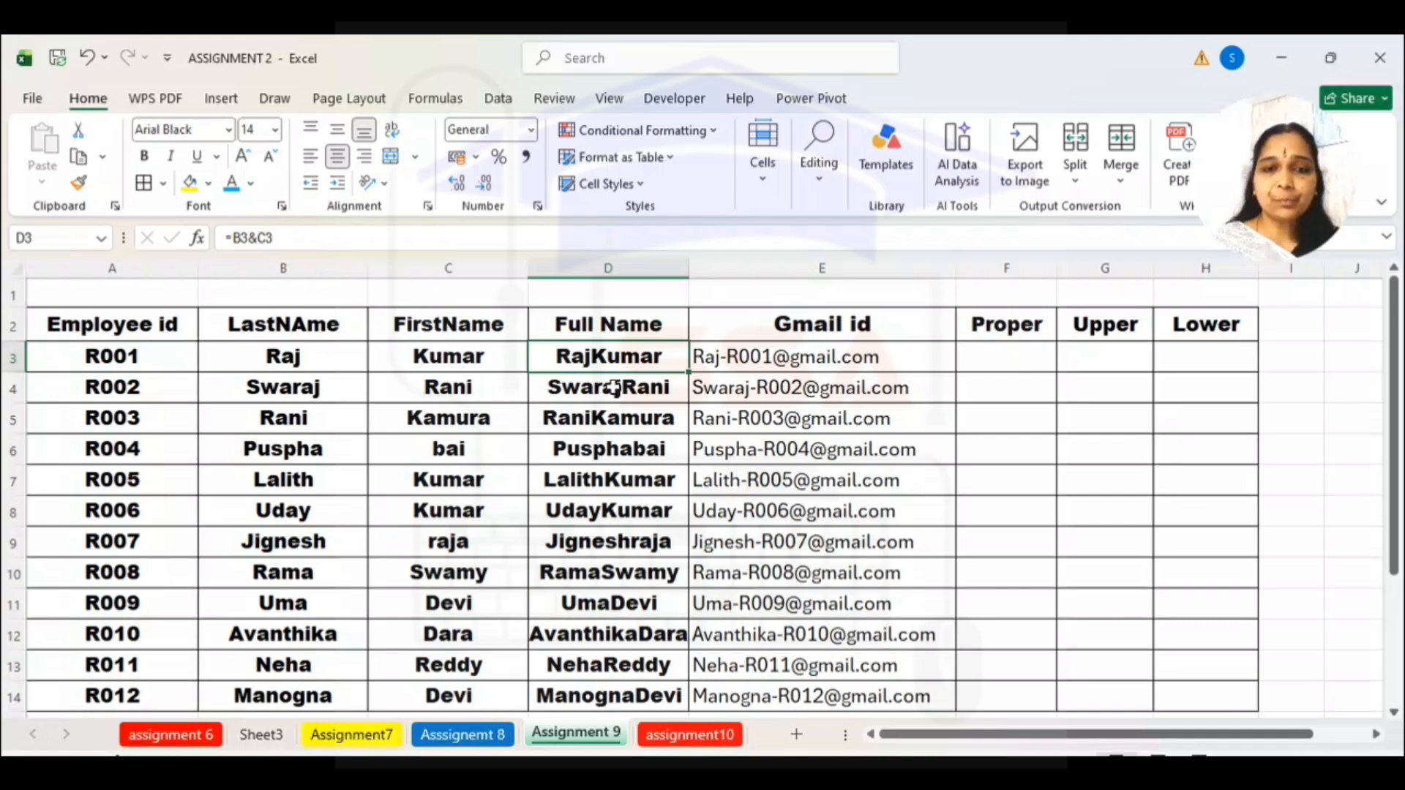
left_click(274, 358)
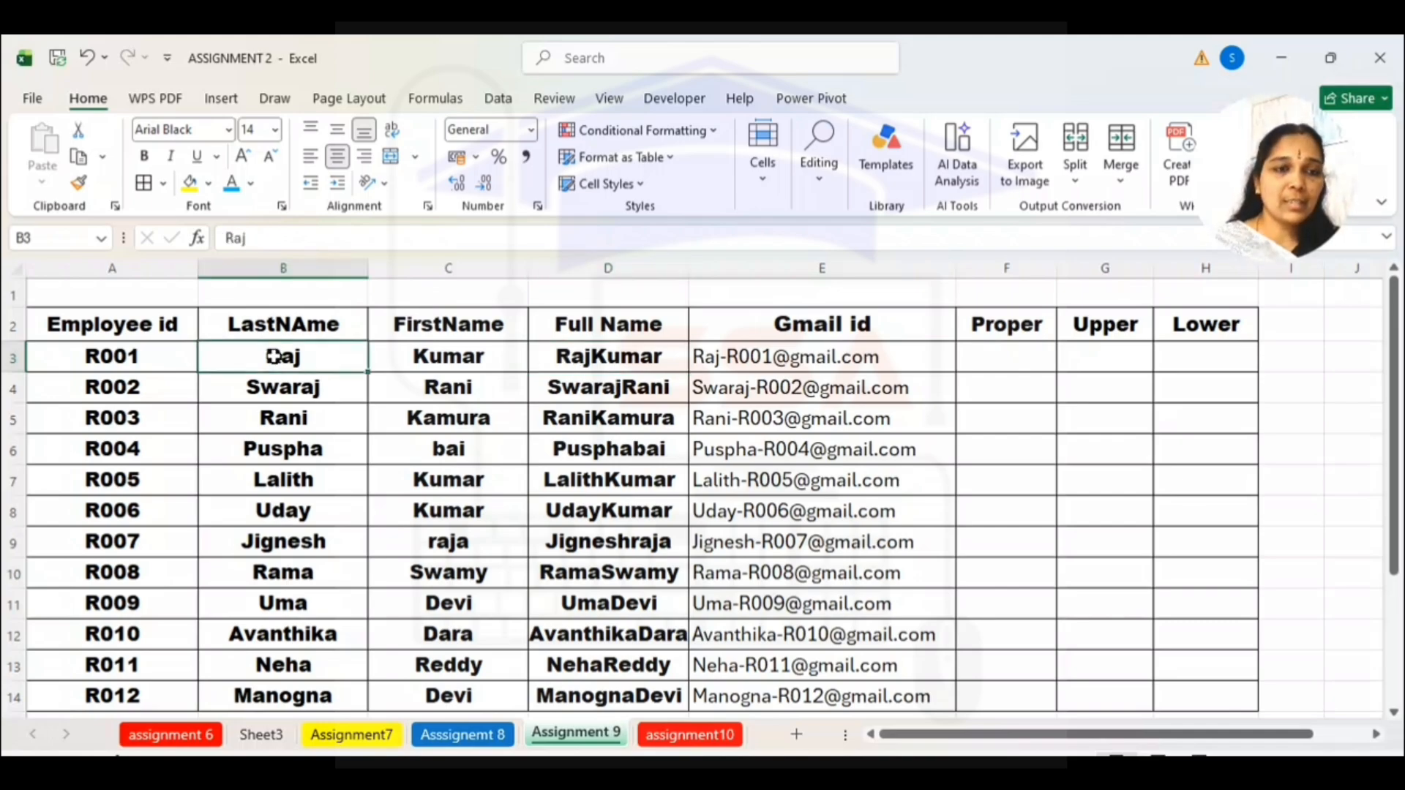
left_click(231, 239)
key("BackSpace")
type("r")
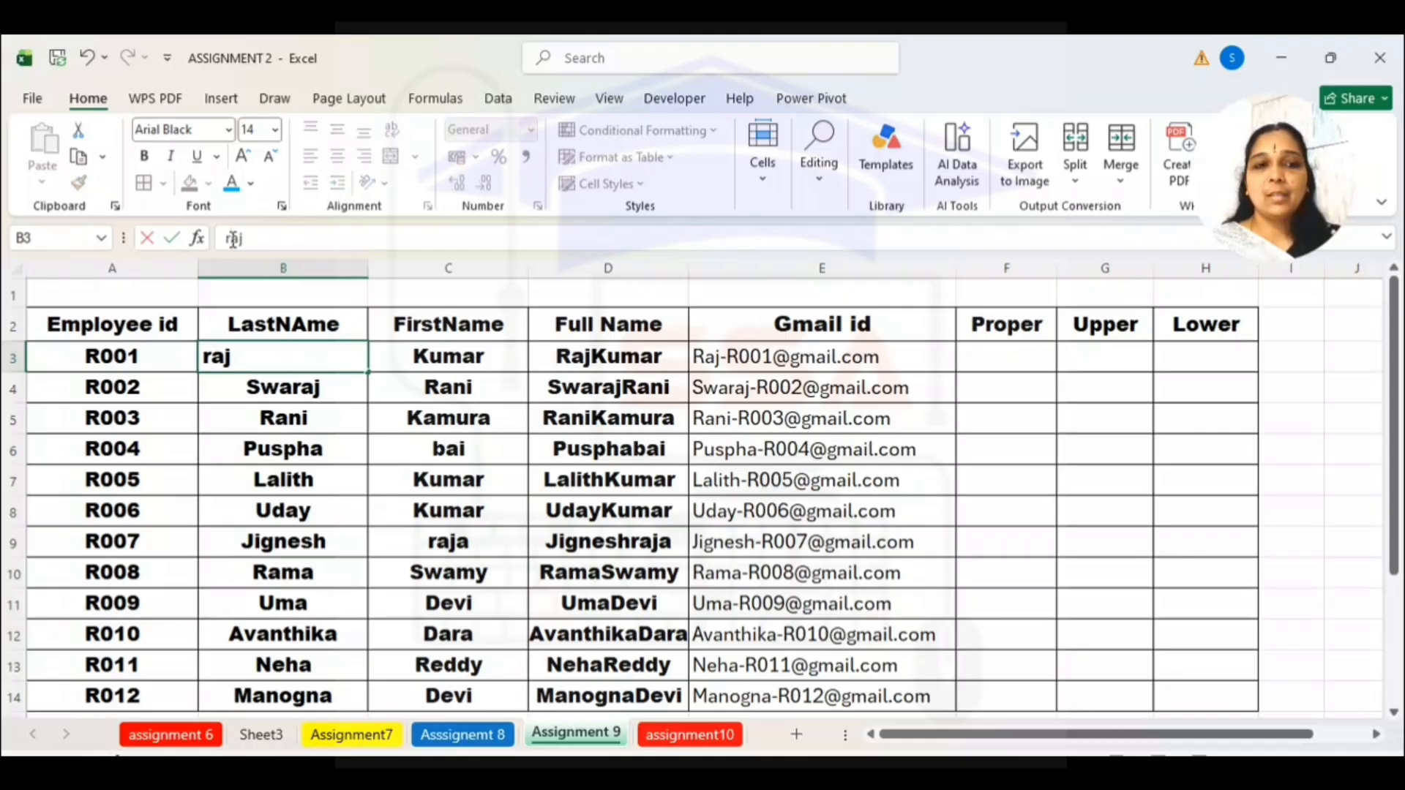
left_click(977, 419)
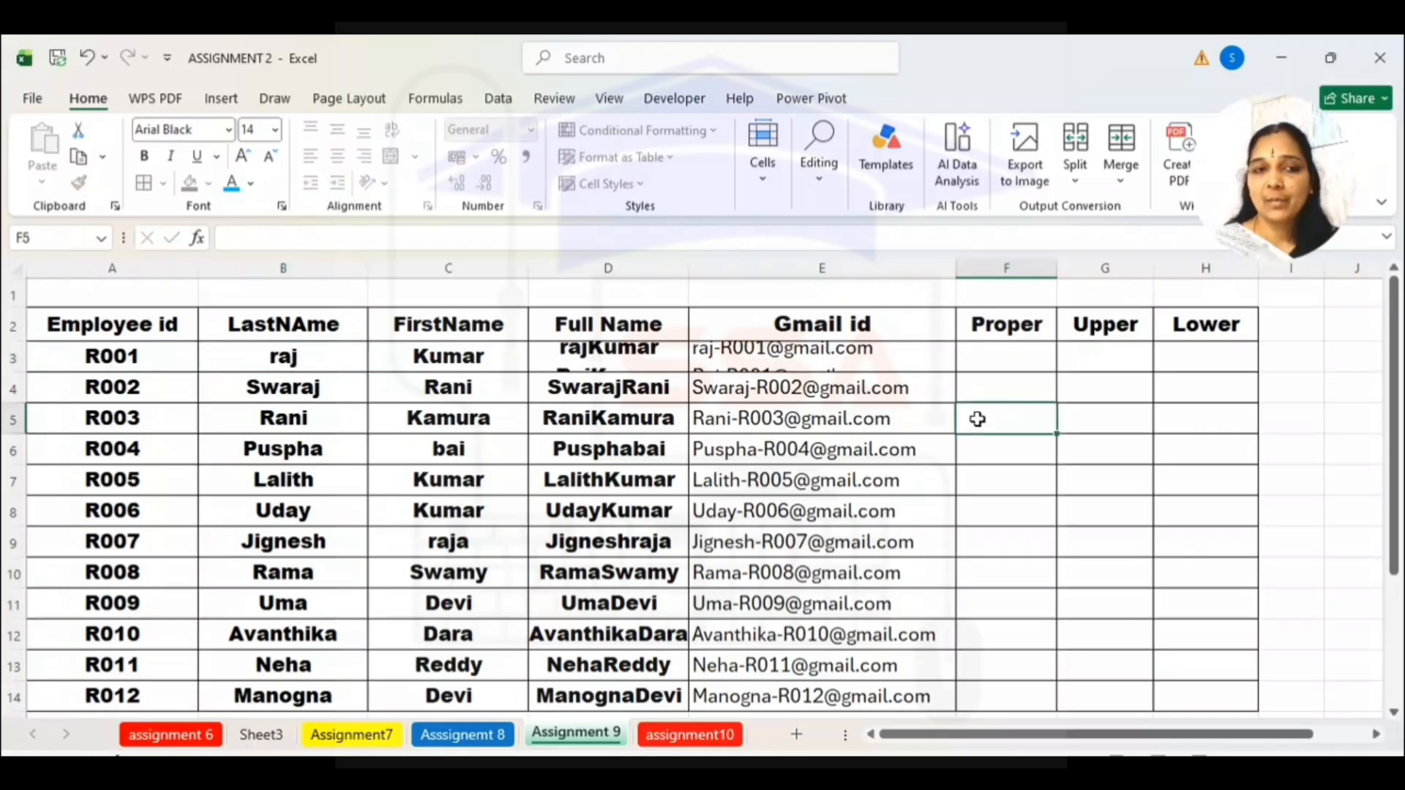
Enter =proper(B3) in F3 to convert the last name to proper case
left_click(1019, 358)
type("=")
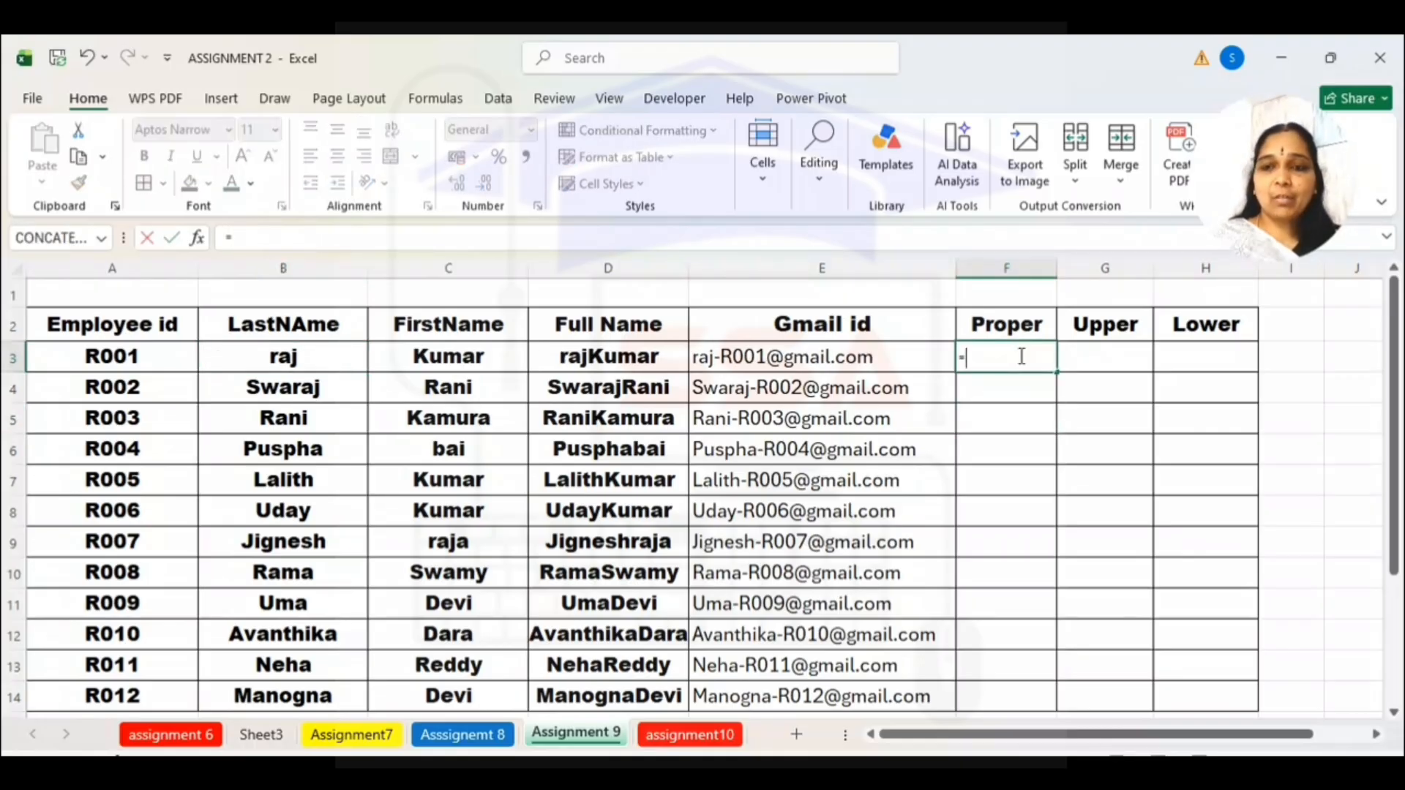
type("proper")
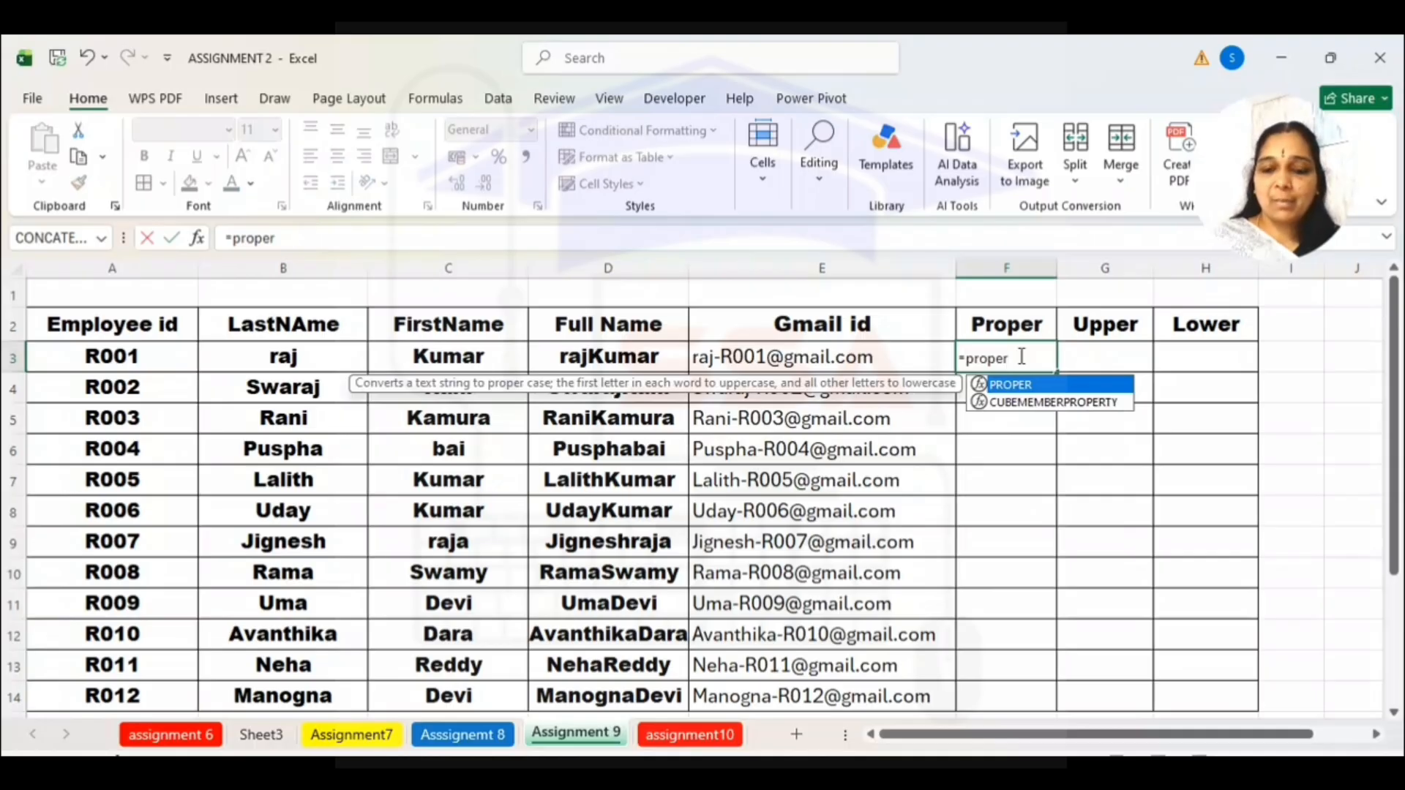
type("(")
left_click(319, 357)
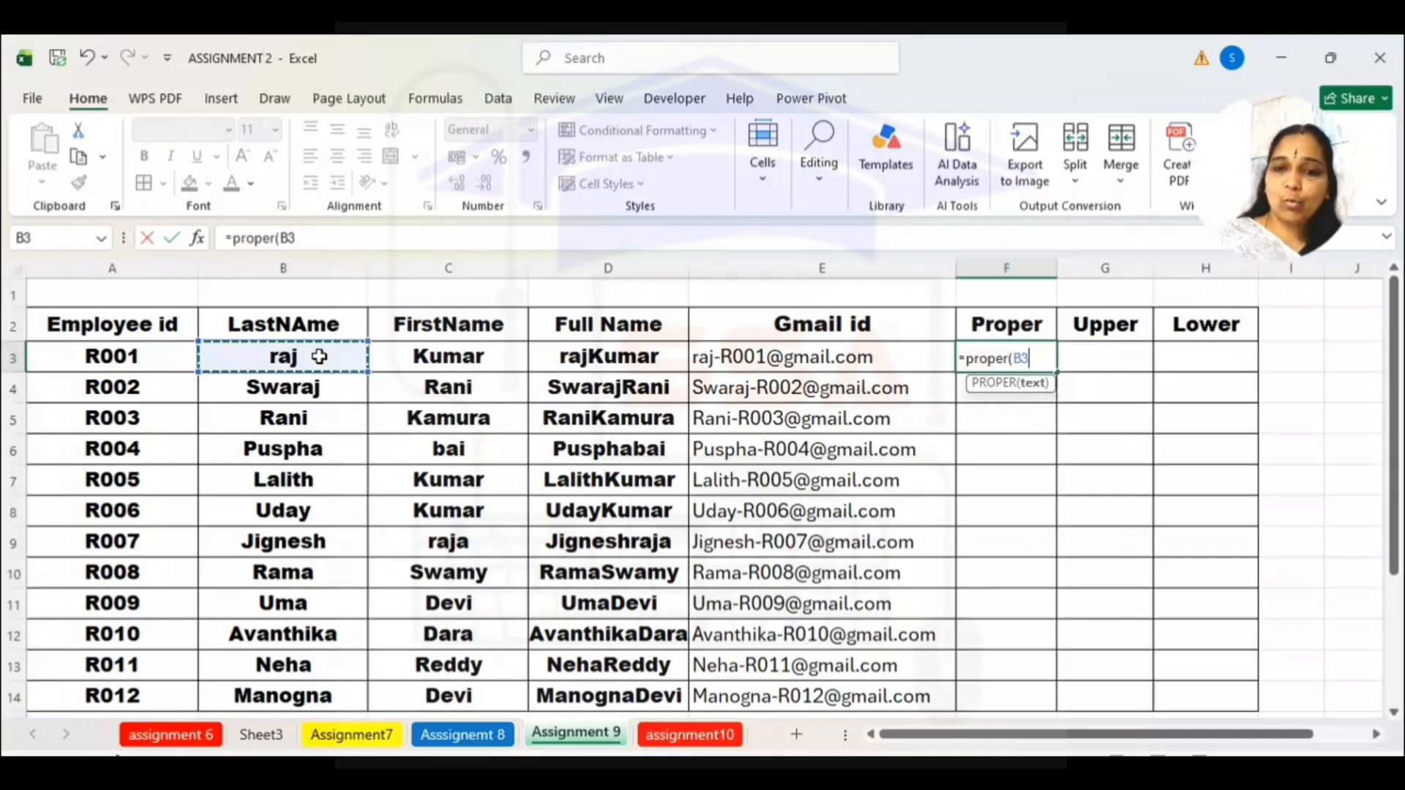
type(")")
key("Return")
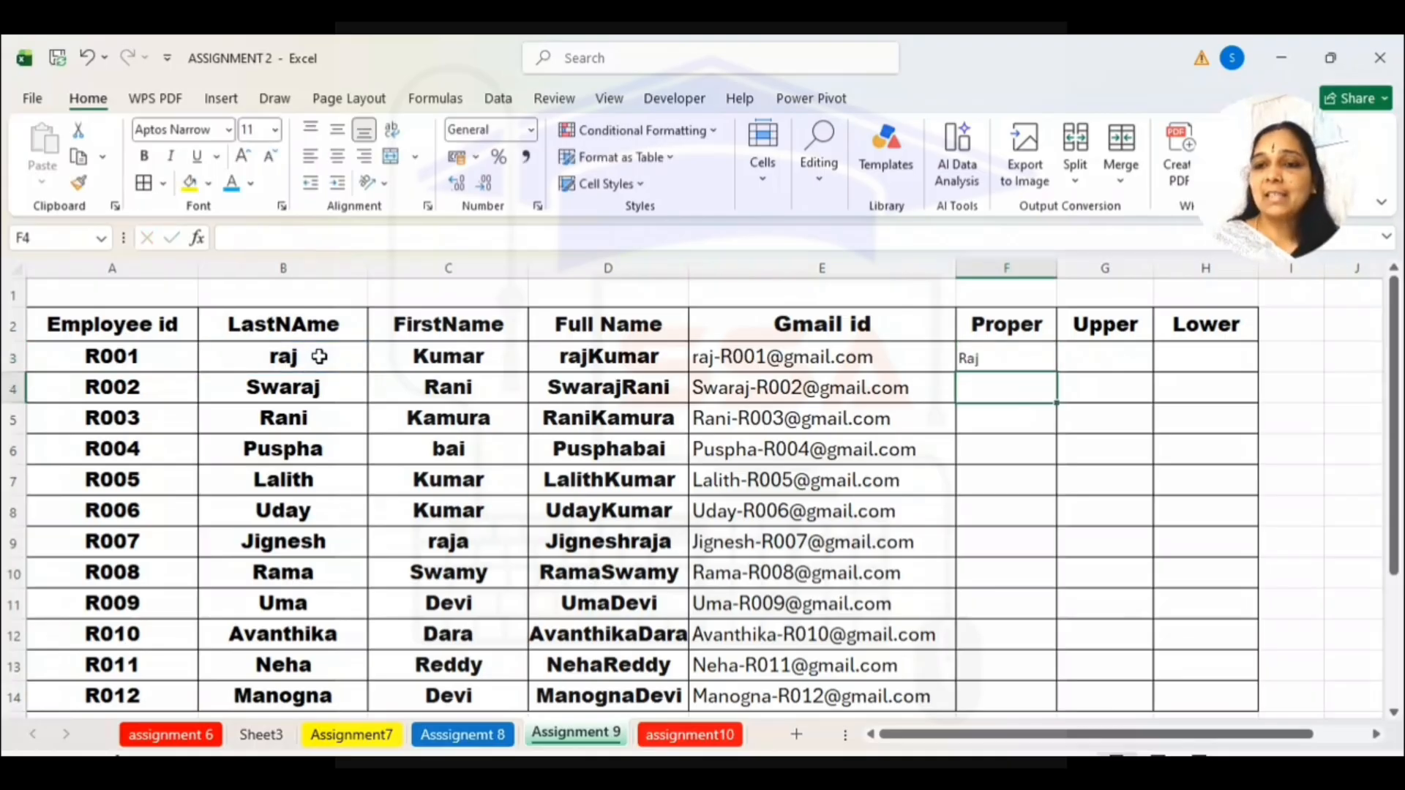
left_click(1003, 361)
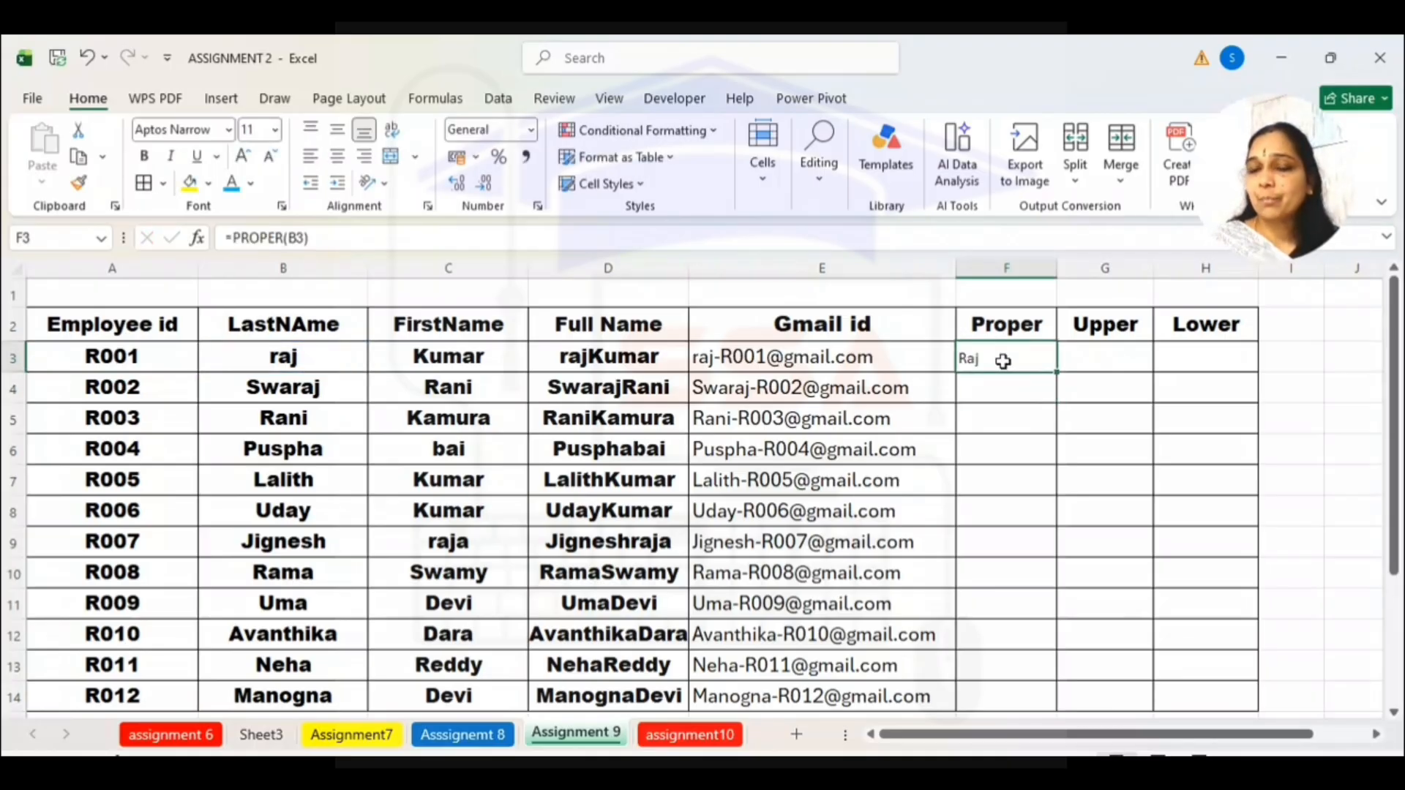
Enter =upper(C3) in G3 to convert the first name to uppercase
left_click(1100, 362)
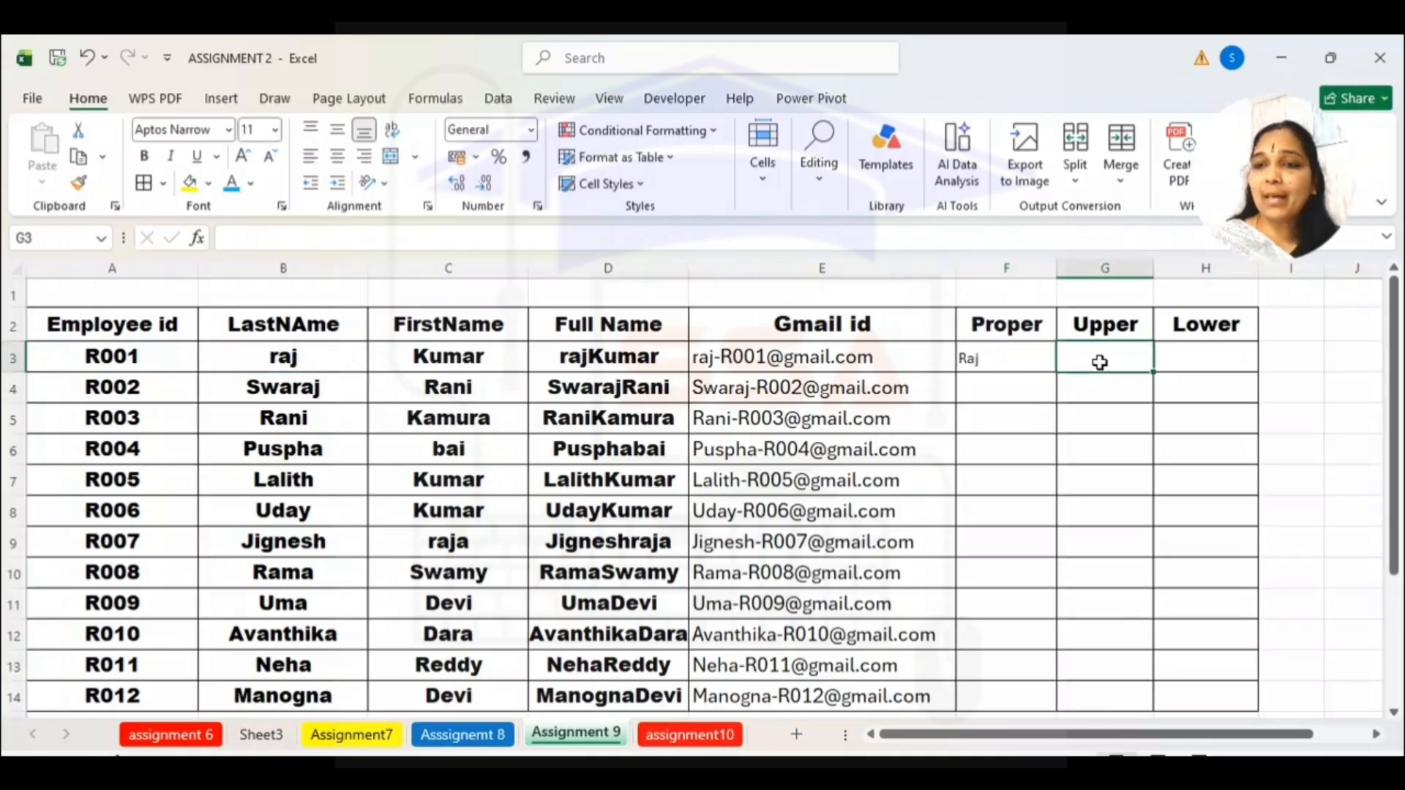
type("=")
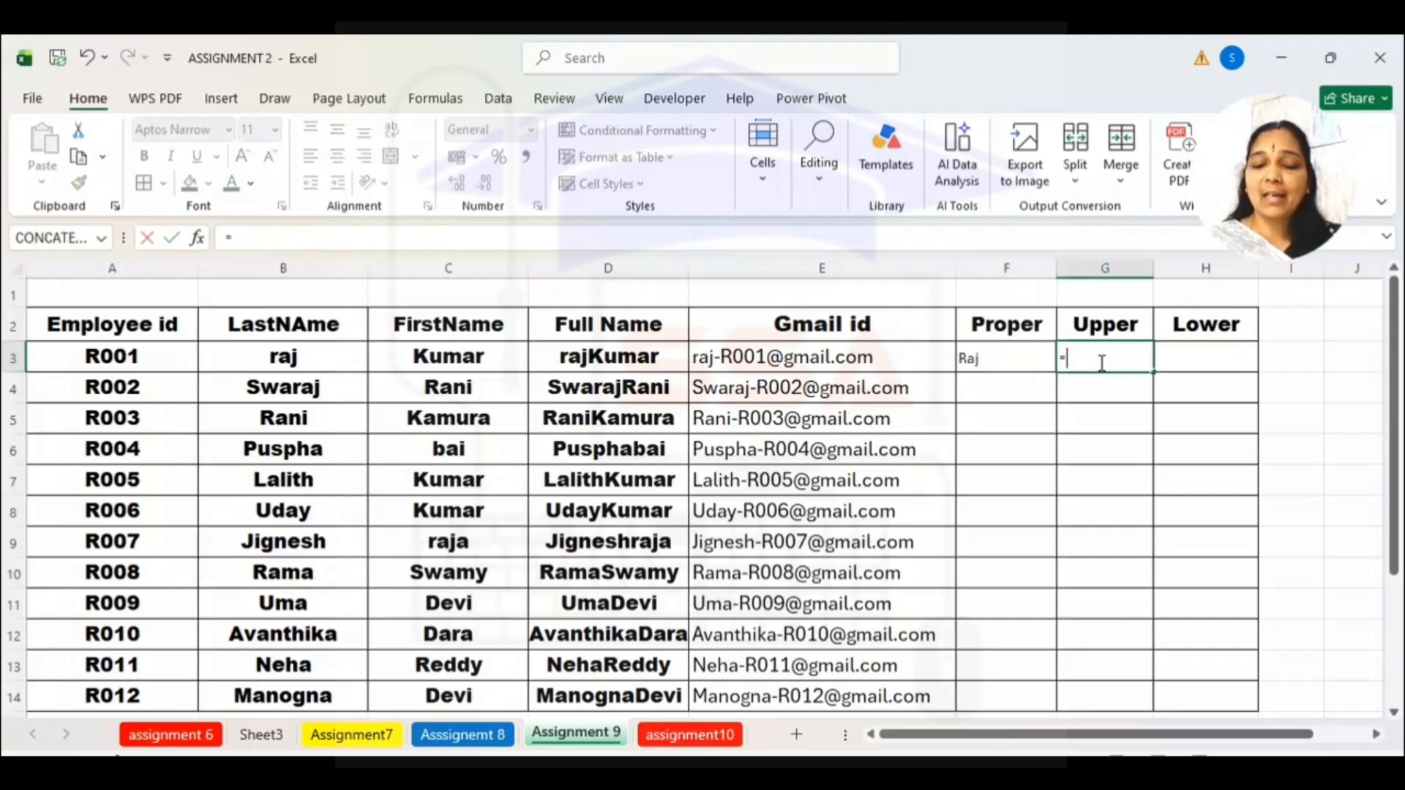
type("upper(")
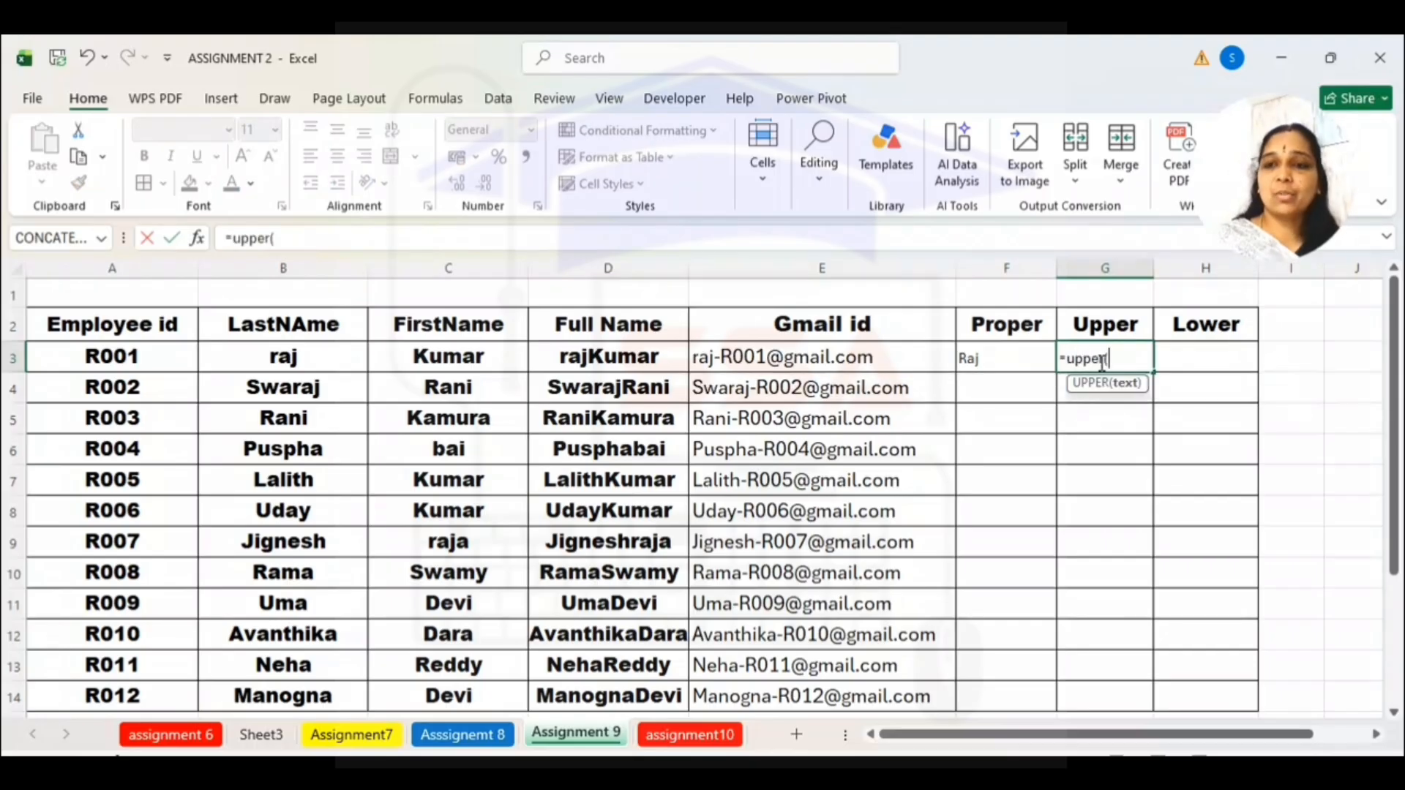
left_click(429, 363)
type(")")
key("Return")
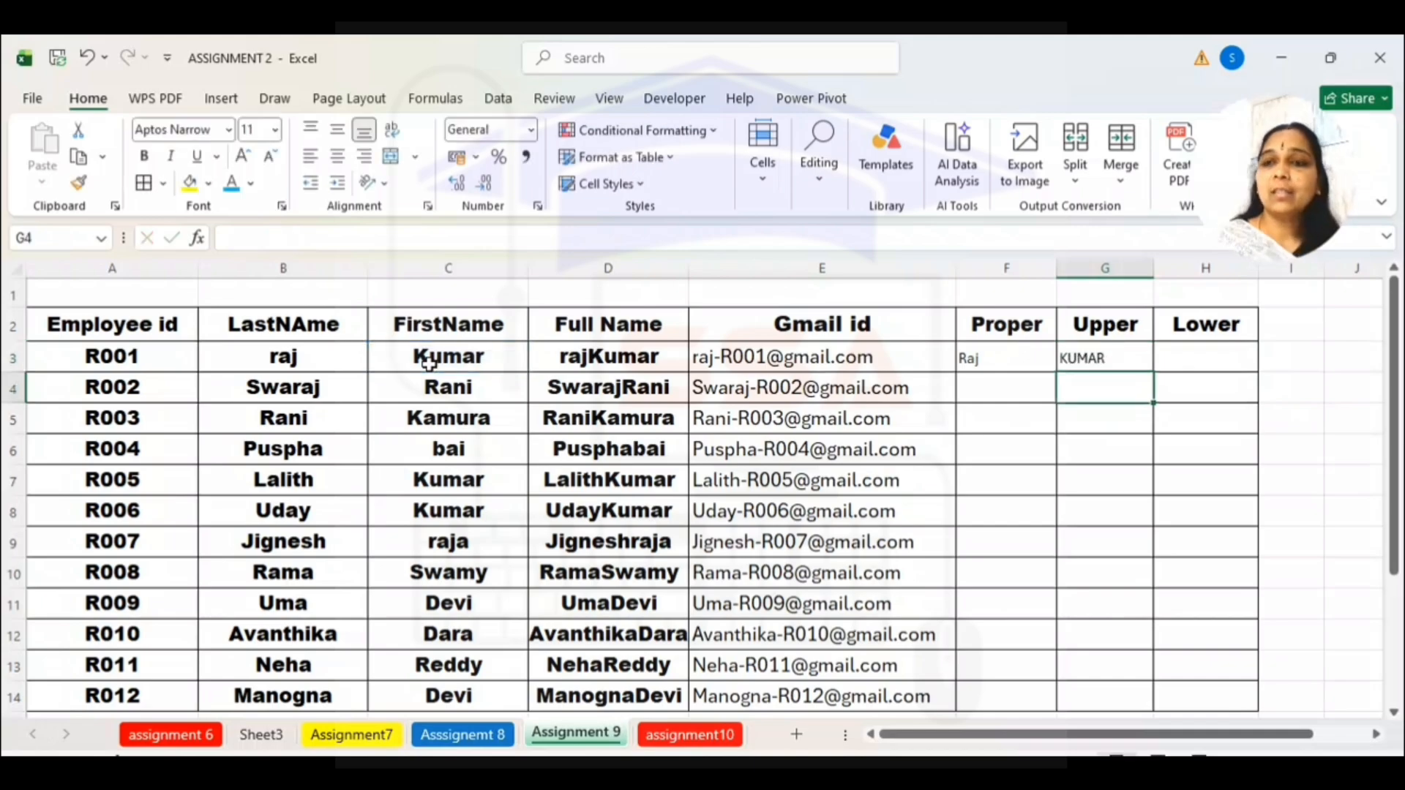
Enter =lower(C3) in H3 to convert the first name to lowercase
left_click(1162, 359)
type("=")
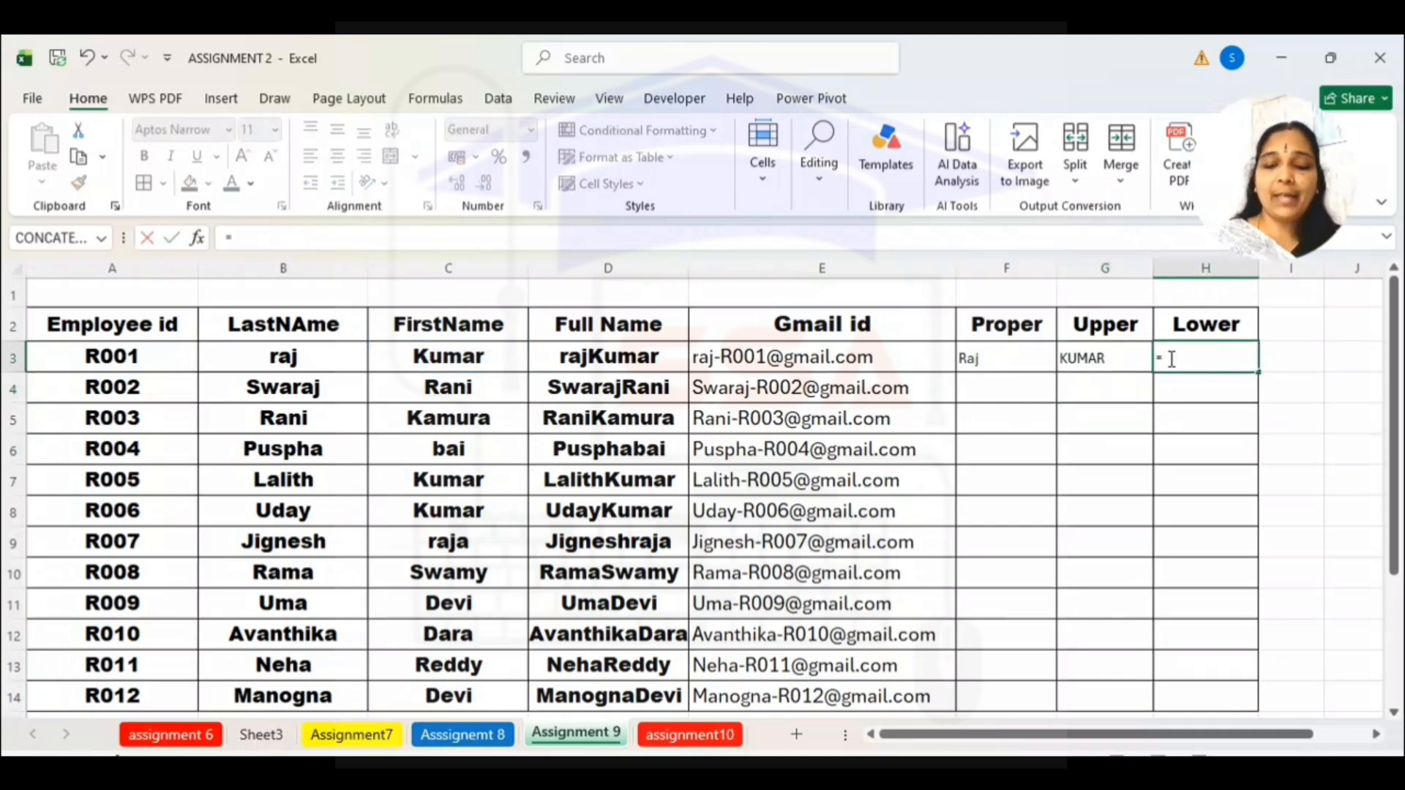
type("lower(")
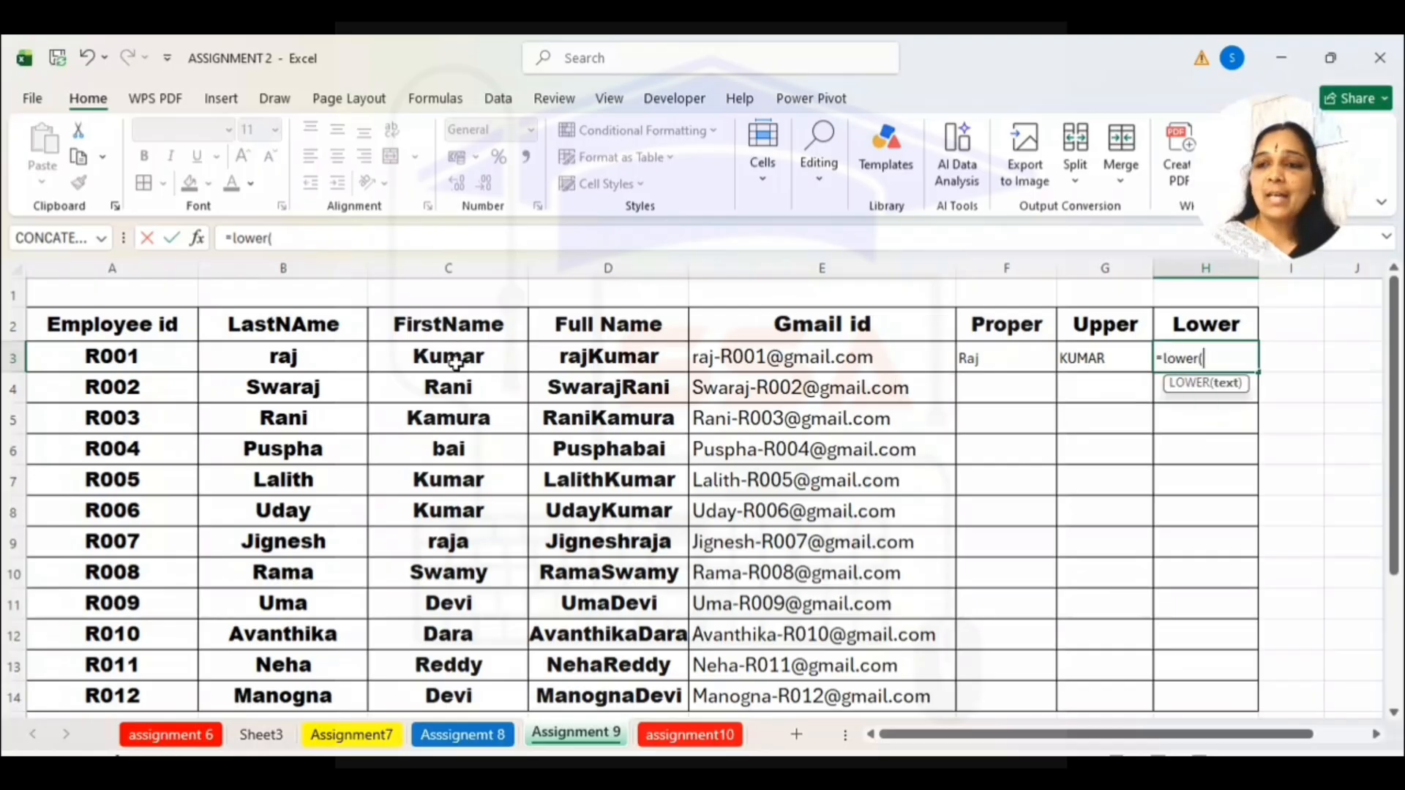
left_click(455, 363)
type(")")
key("Return")
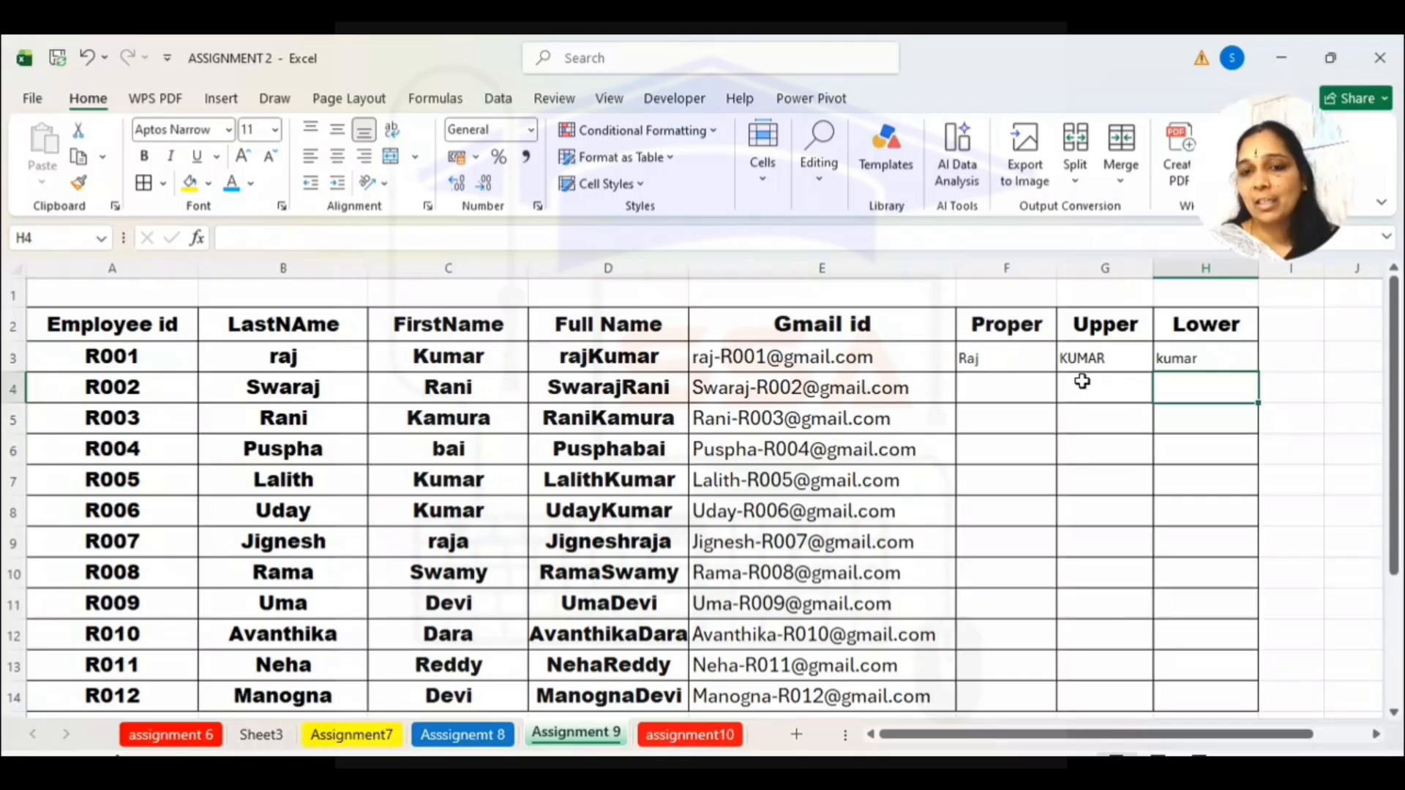
Review the formulas in E3 and D3, and switch to Notepad to read the Assignment 9 and Assignment 10 tasks
left_click(738, 359)
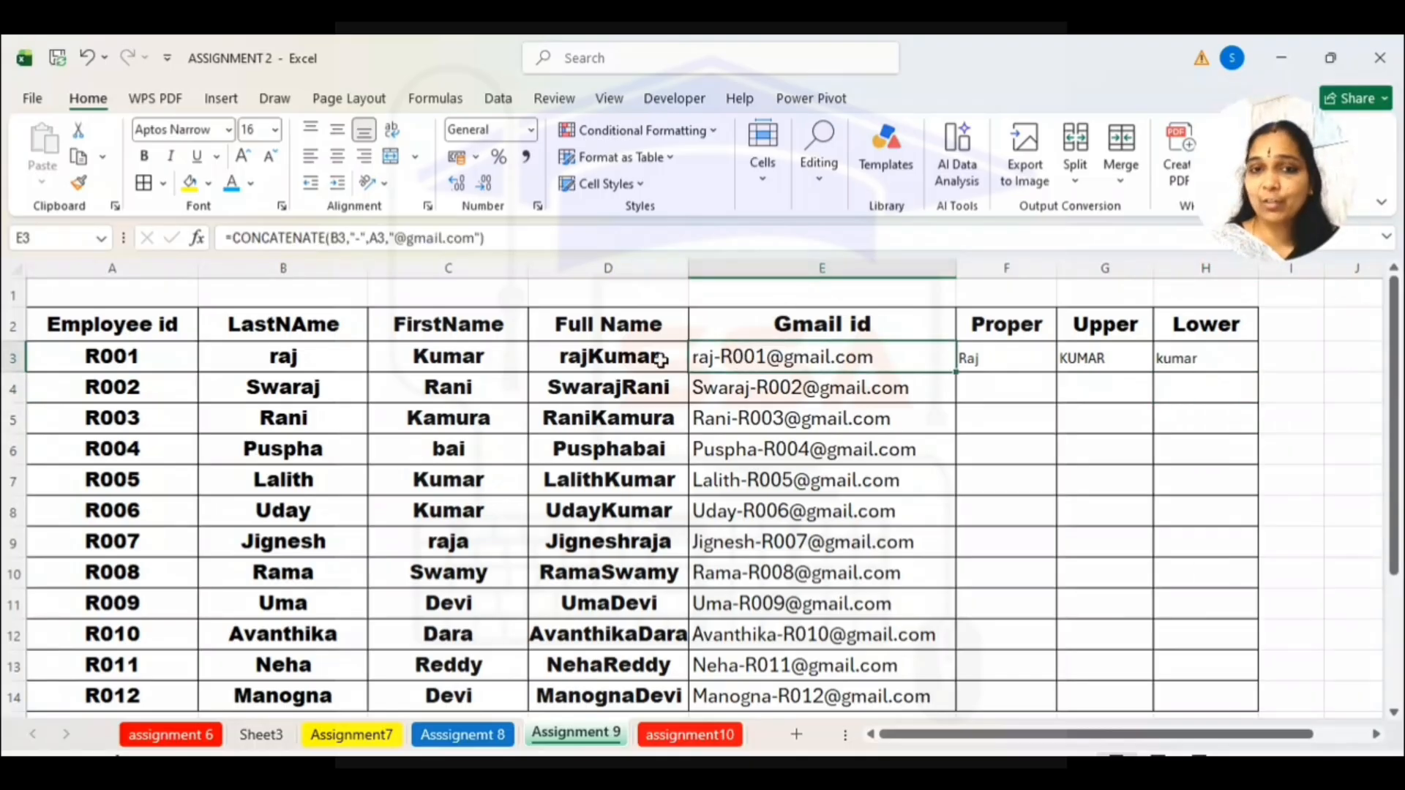
left_click(638, 358)
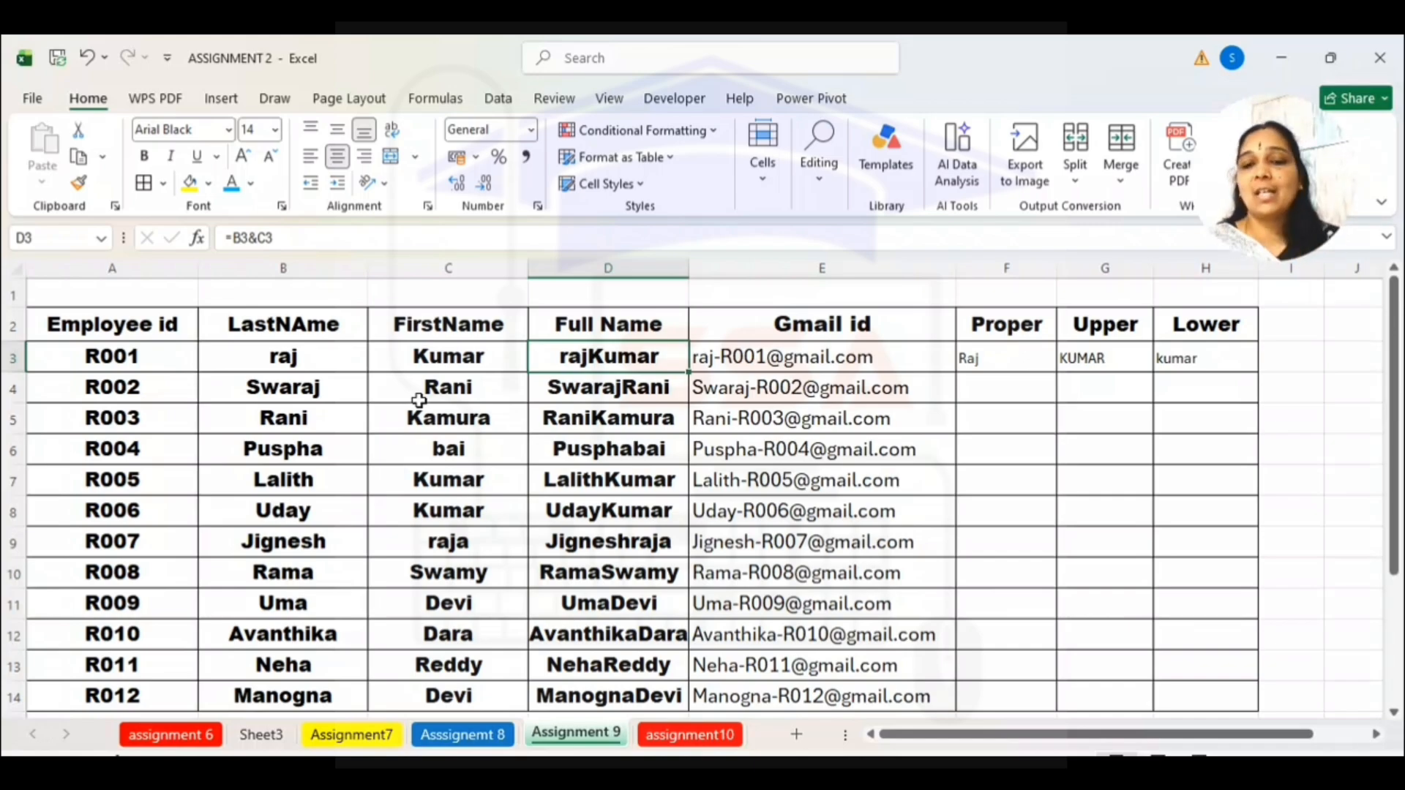
left_click(916, 782)
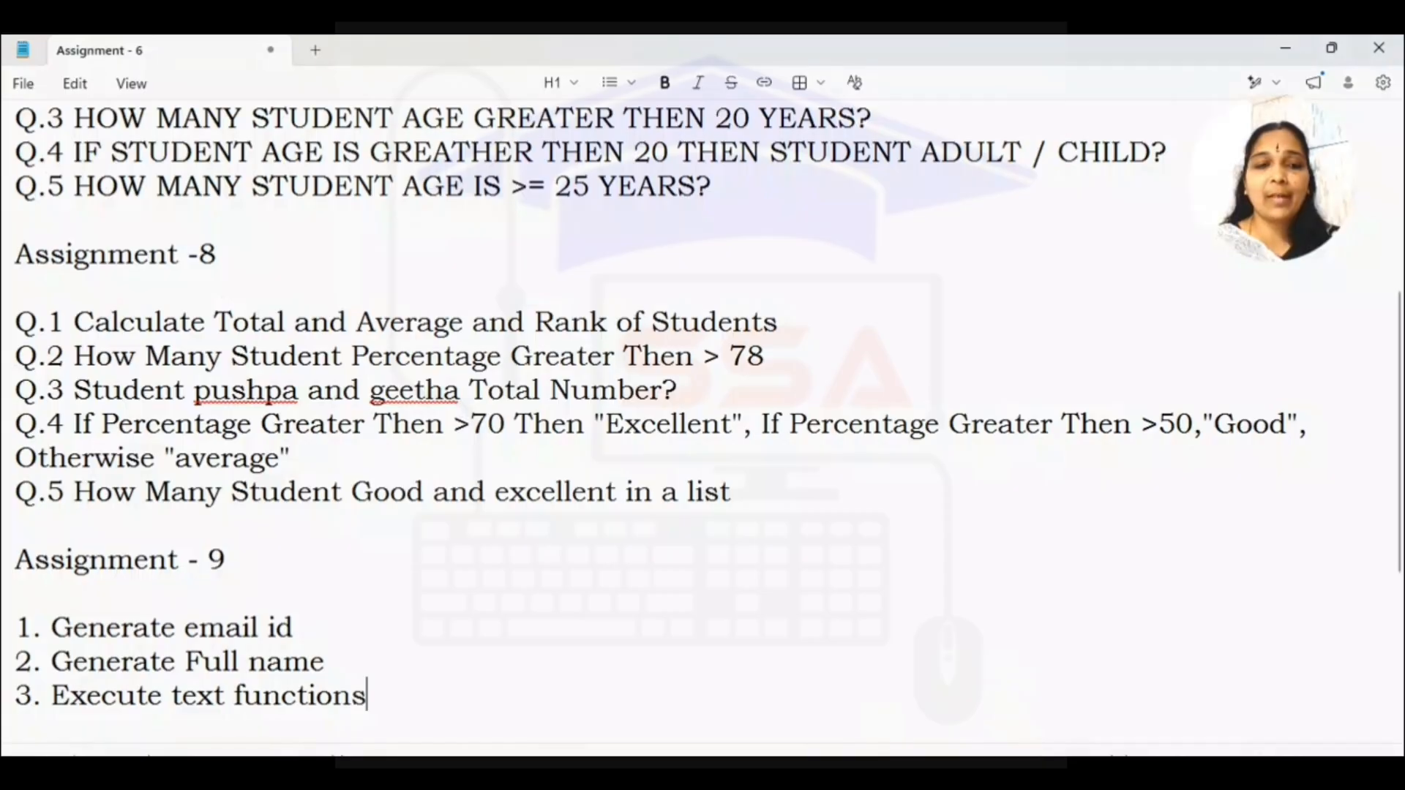
scroll(545, 579, "down", 3)
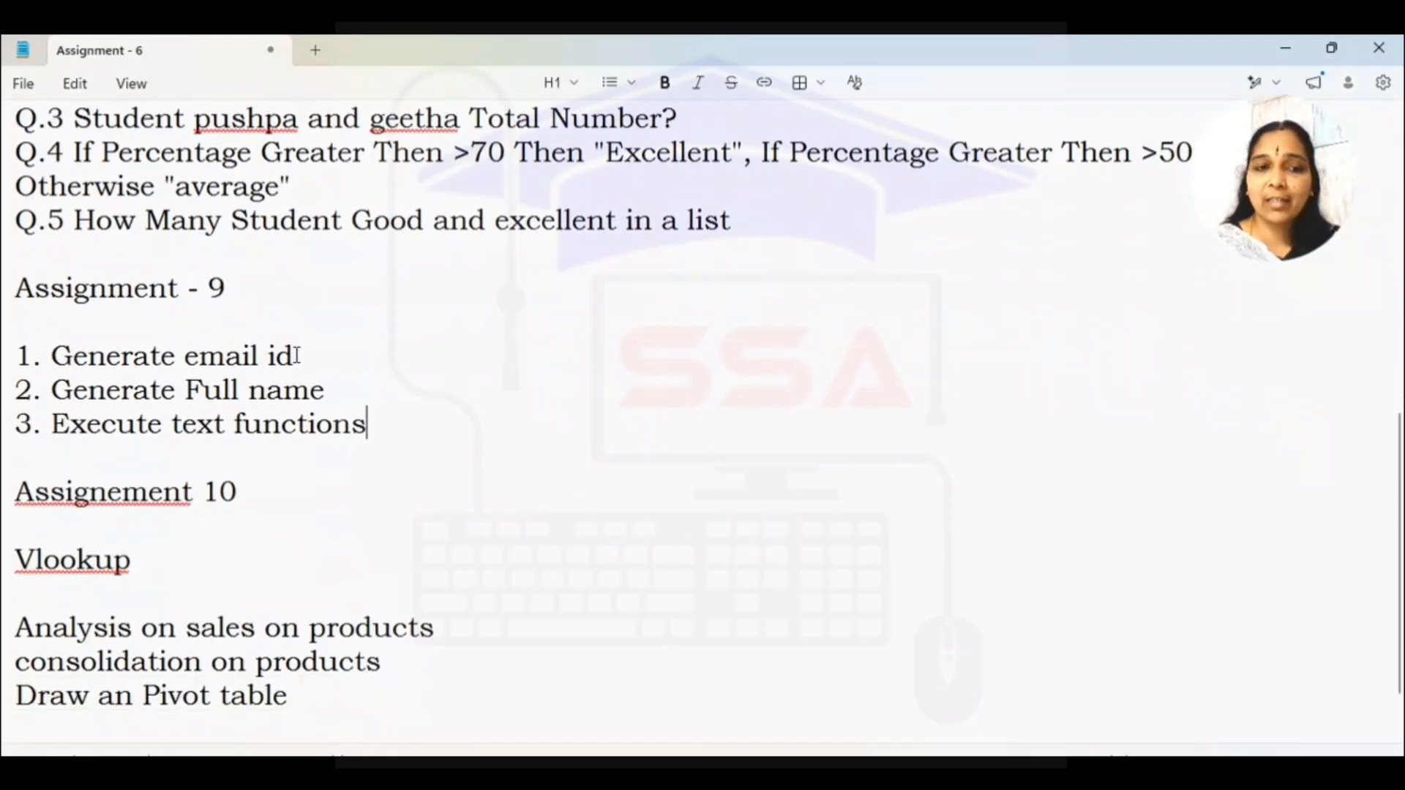
left_click(295, 357)
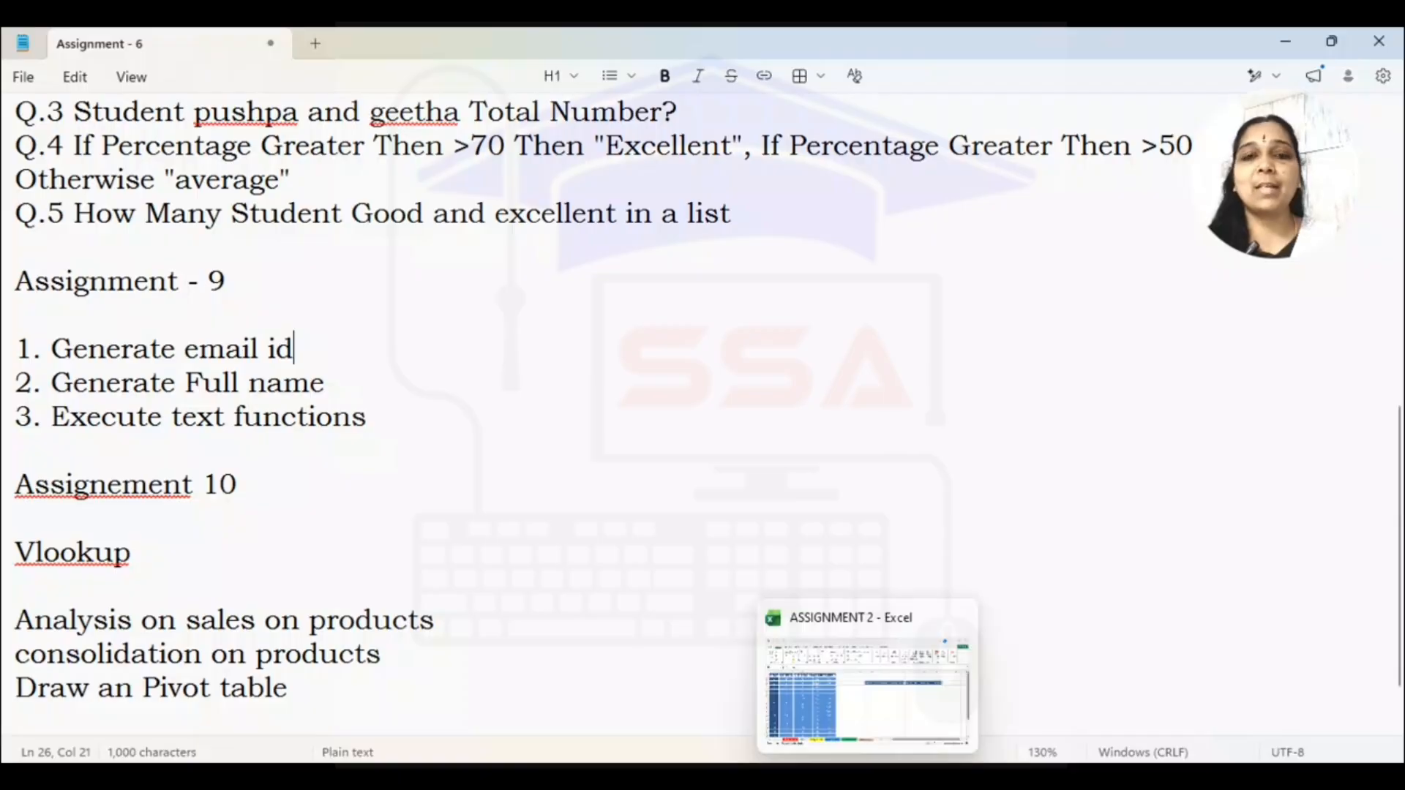
Switch to the Excel workbook, enter item code 1 in I4 of the assignment10 sheet and dismiss the WhatsApp notification
left_click(870, 775)
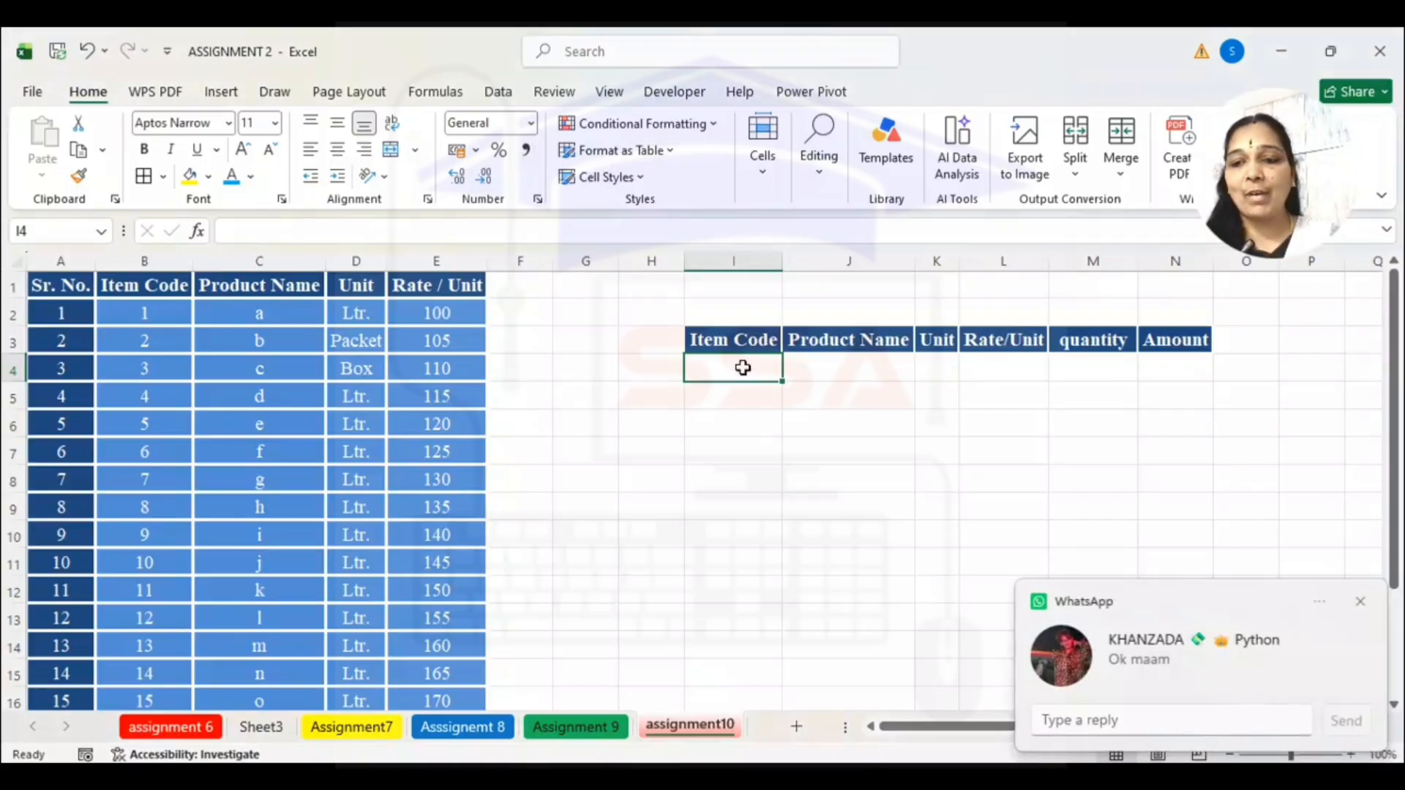
type("1")
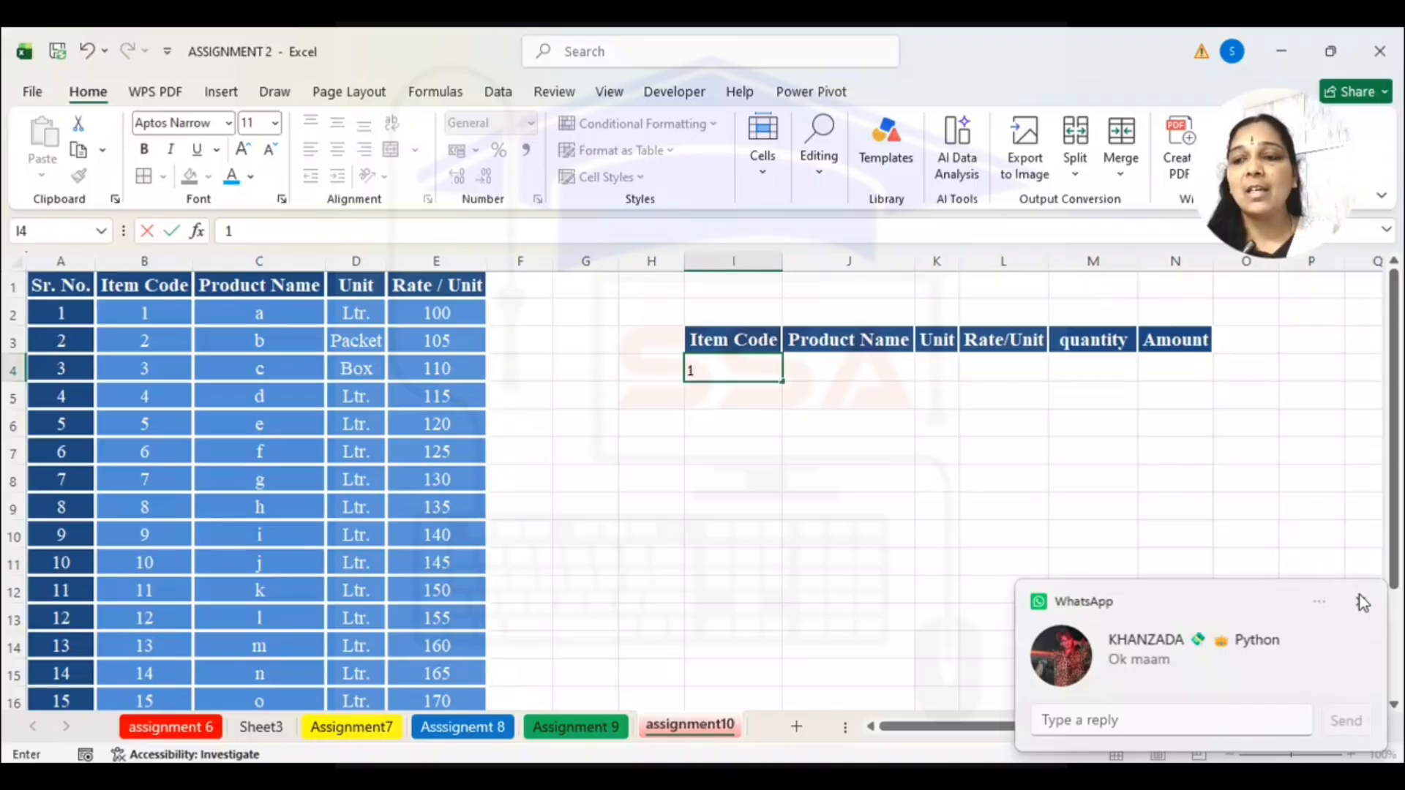
left_click(1363, 603)
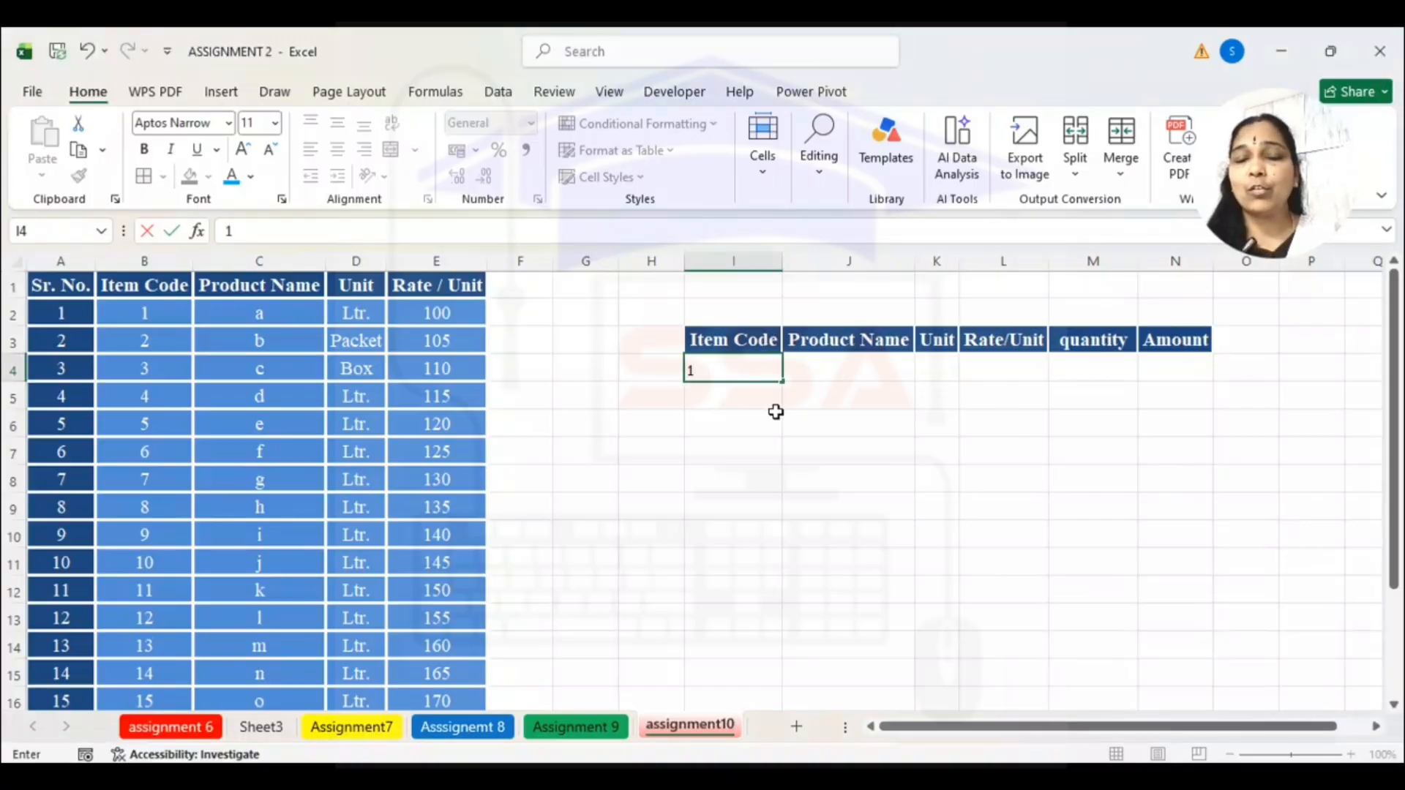
type("=")
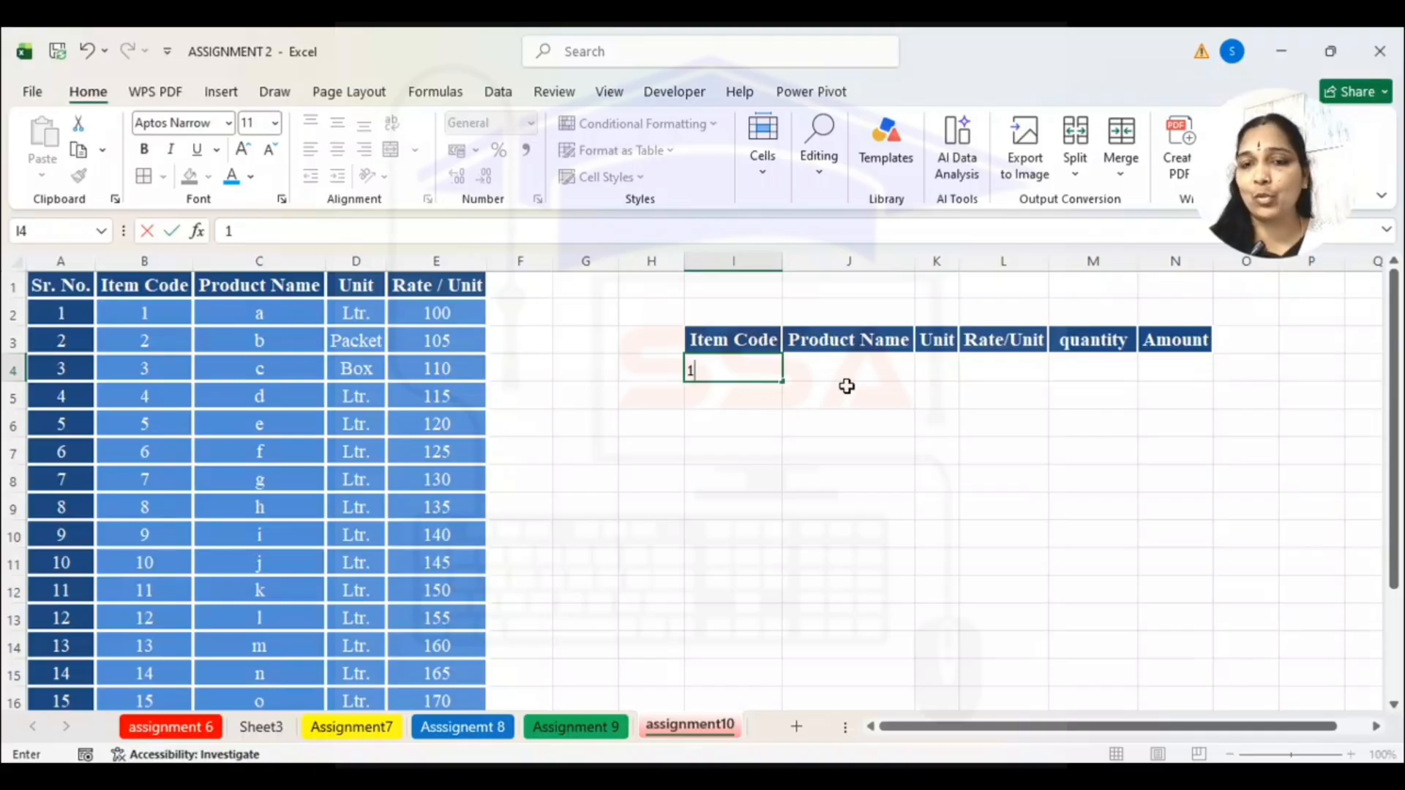
Enter =vlookup(I4,A1:E16,3,false) in J4 to look up the product name for the item code
left_click(862, 366)
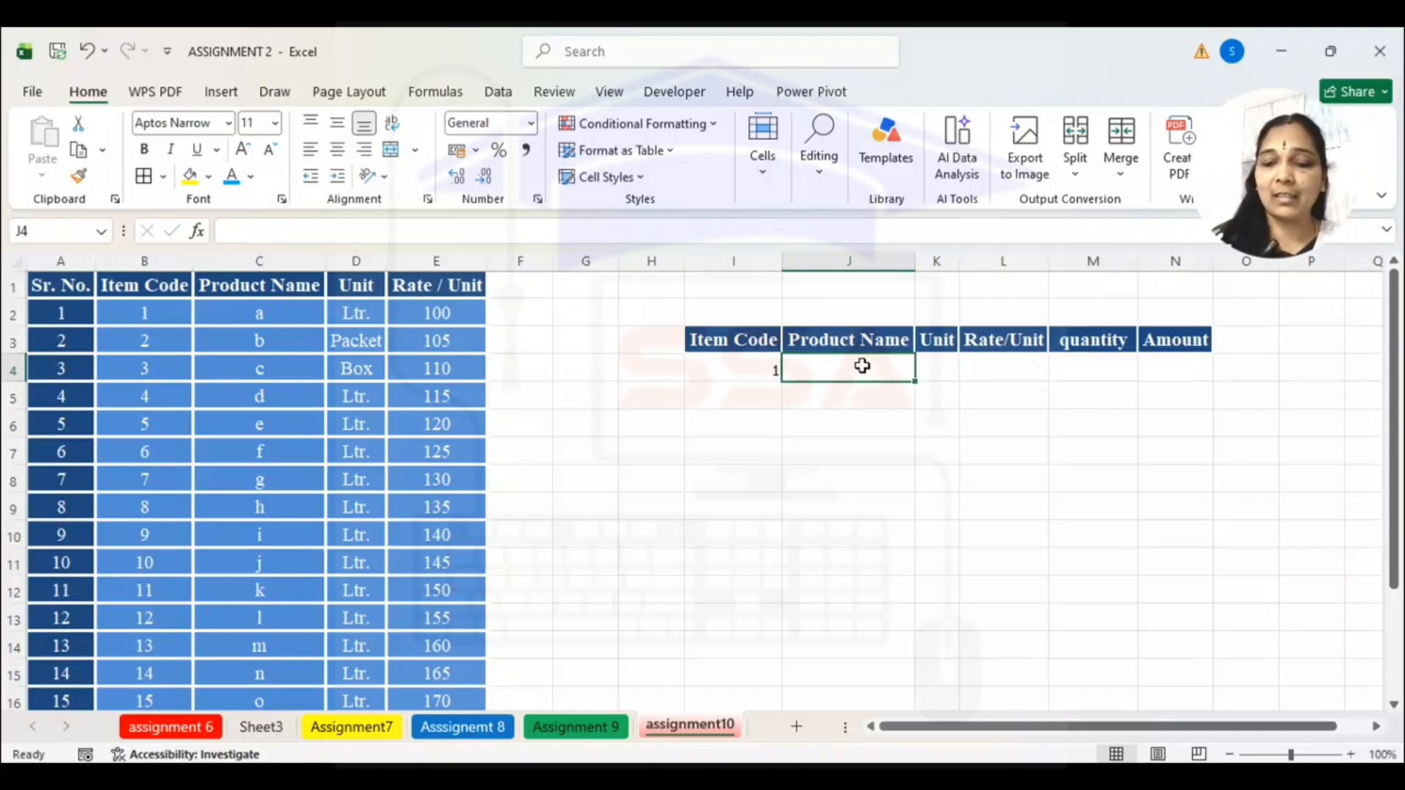
type("=vlo")
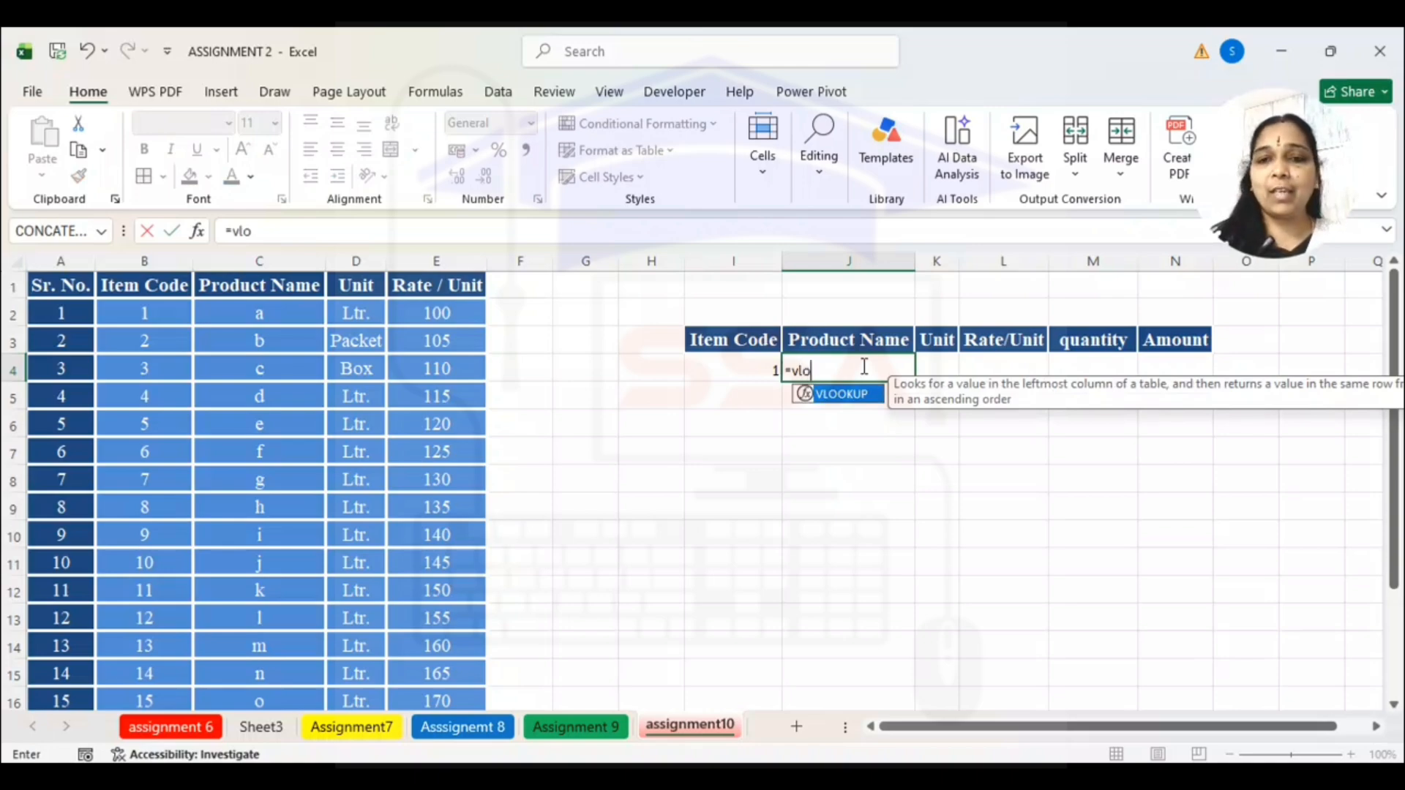
type("okup")
type("(")
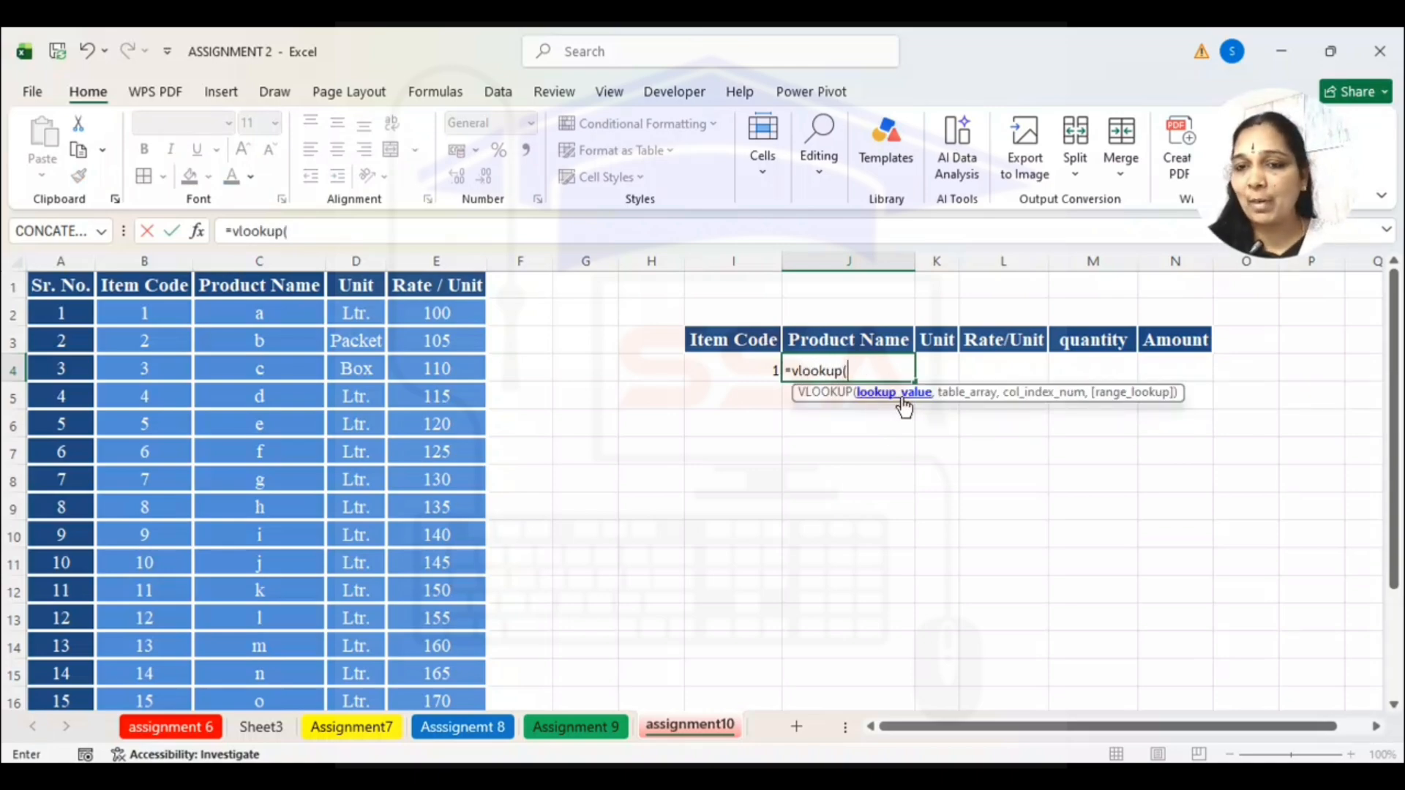
left_click(759, 371)
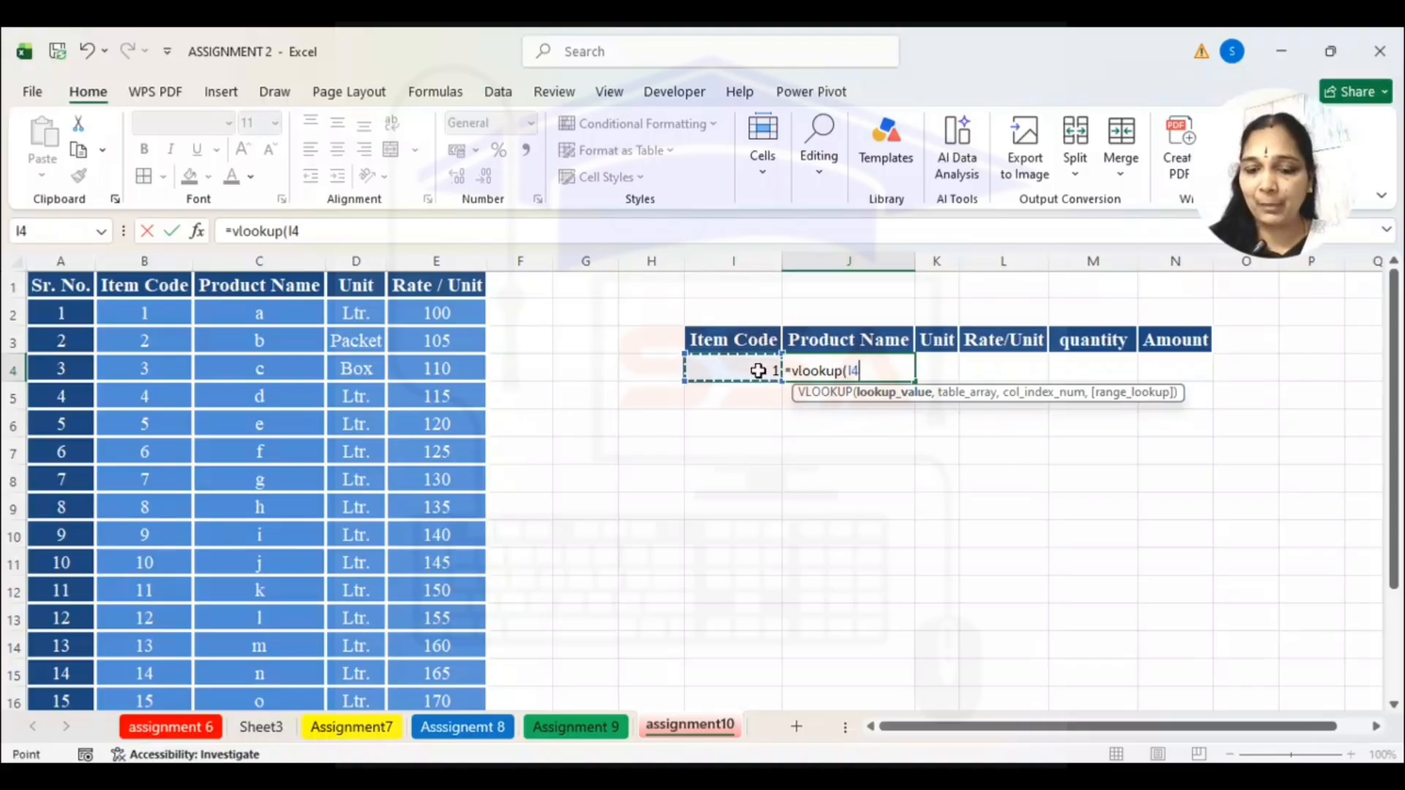
type(",")
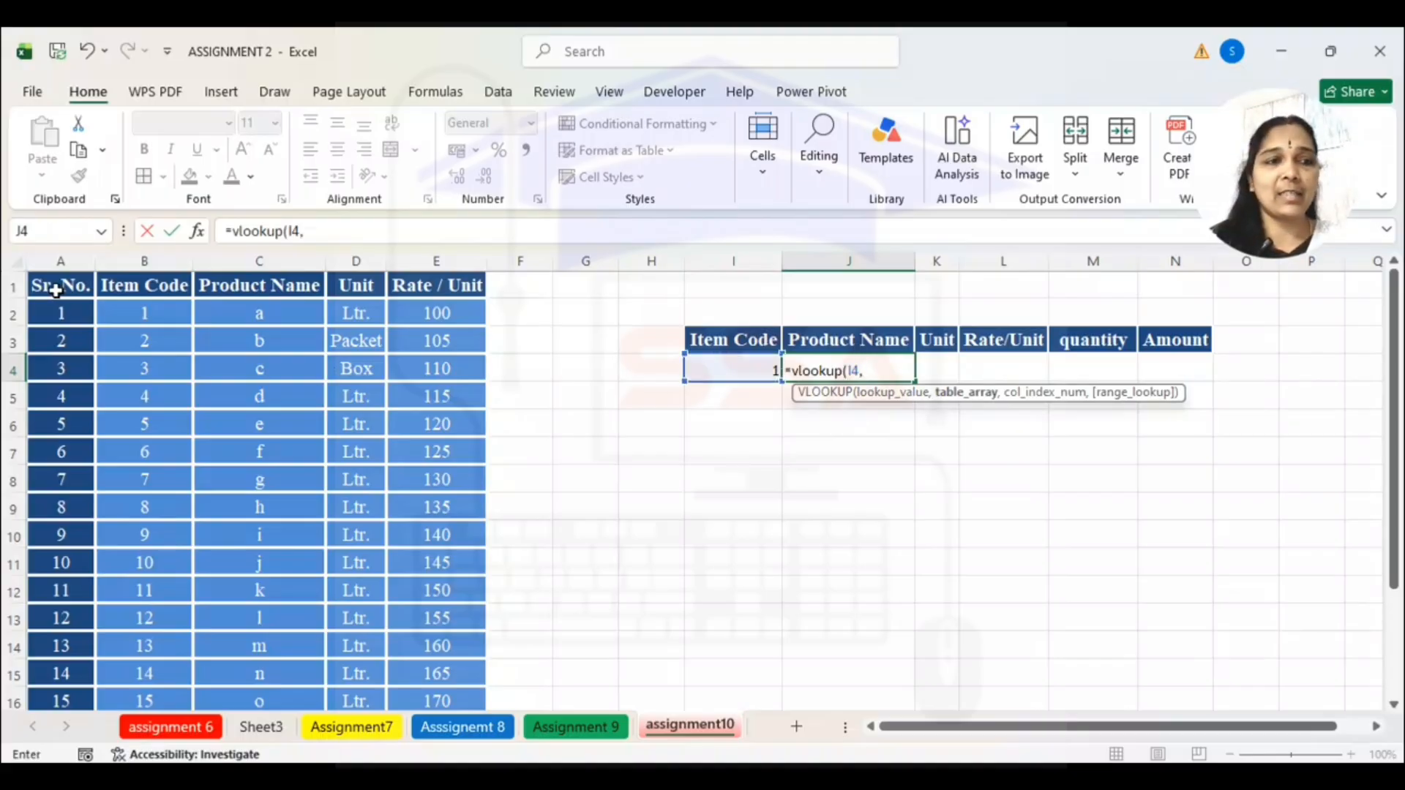
left_click_drag(55, 287, 455, 693)
type(",")
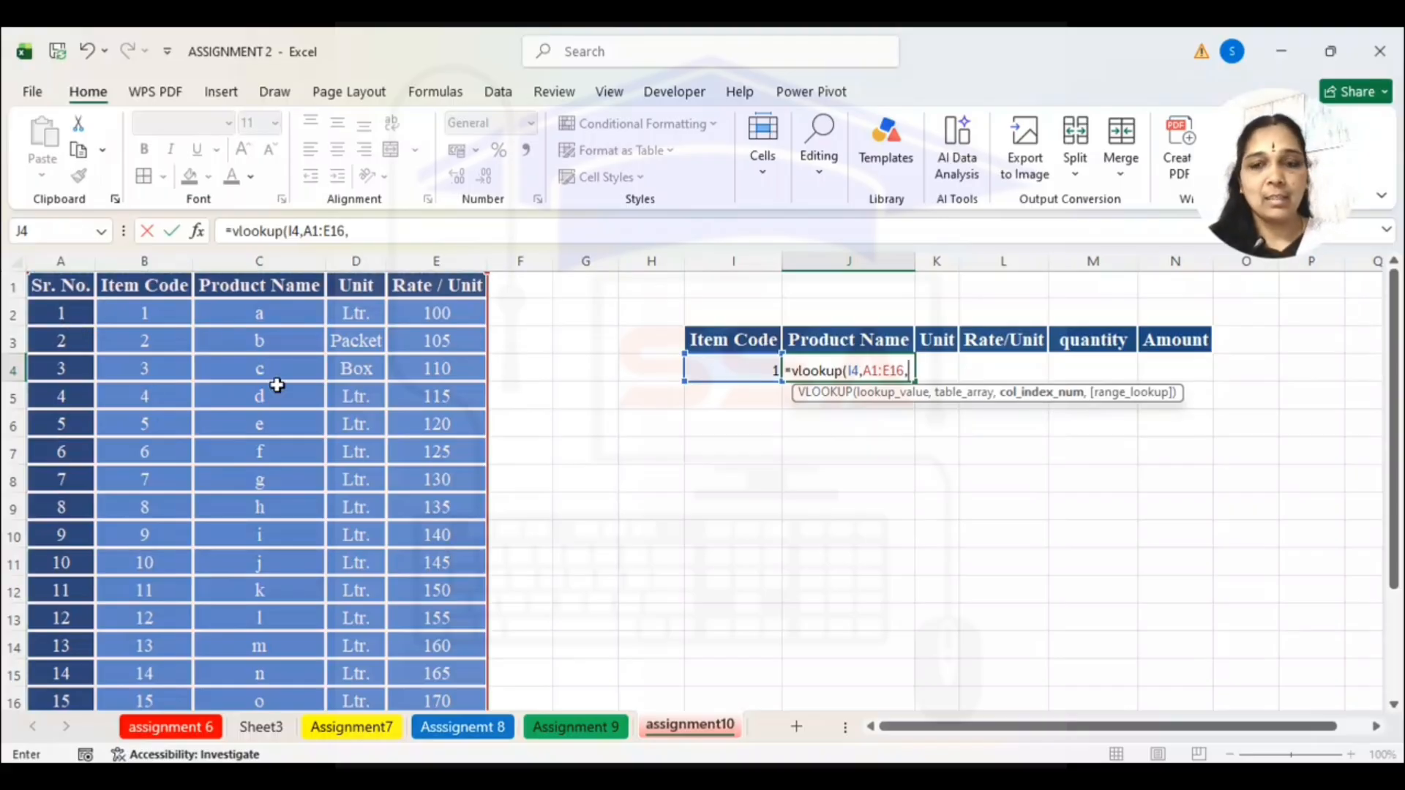
type(",")
type("fla")
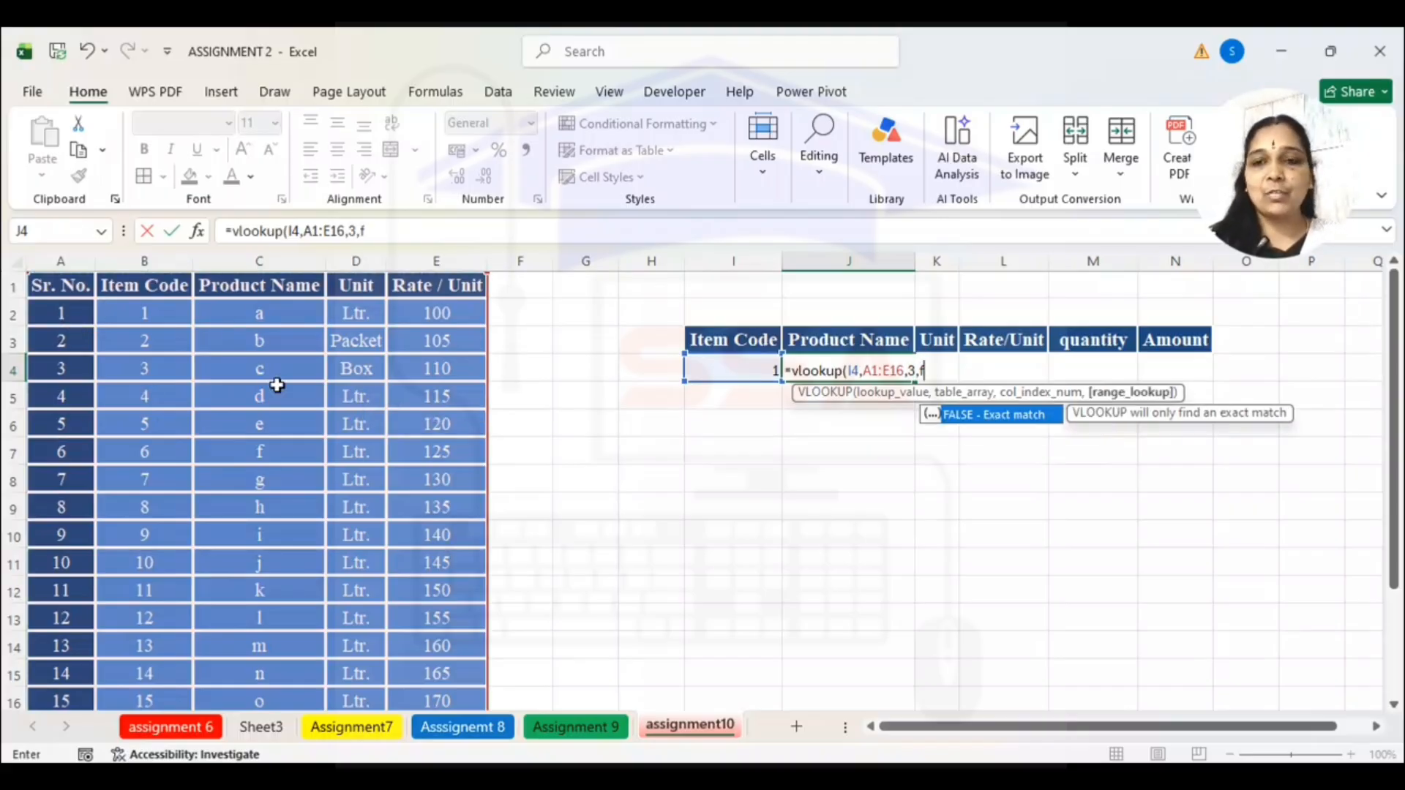
key("BackSpace")
key("BackSpace")
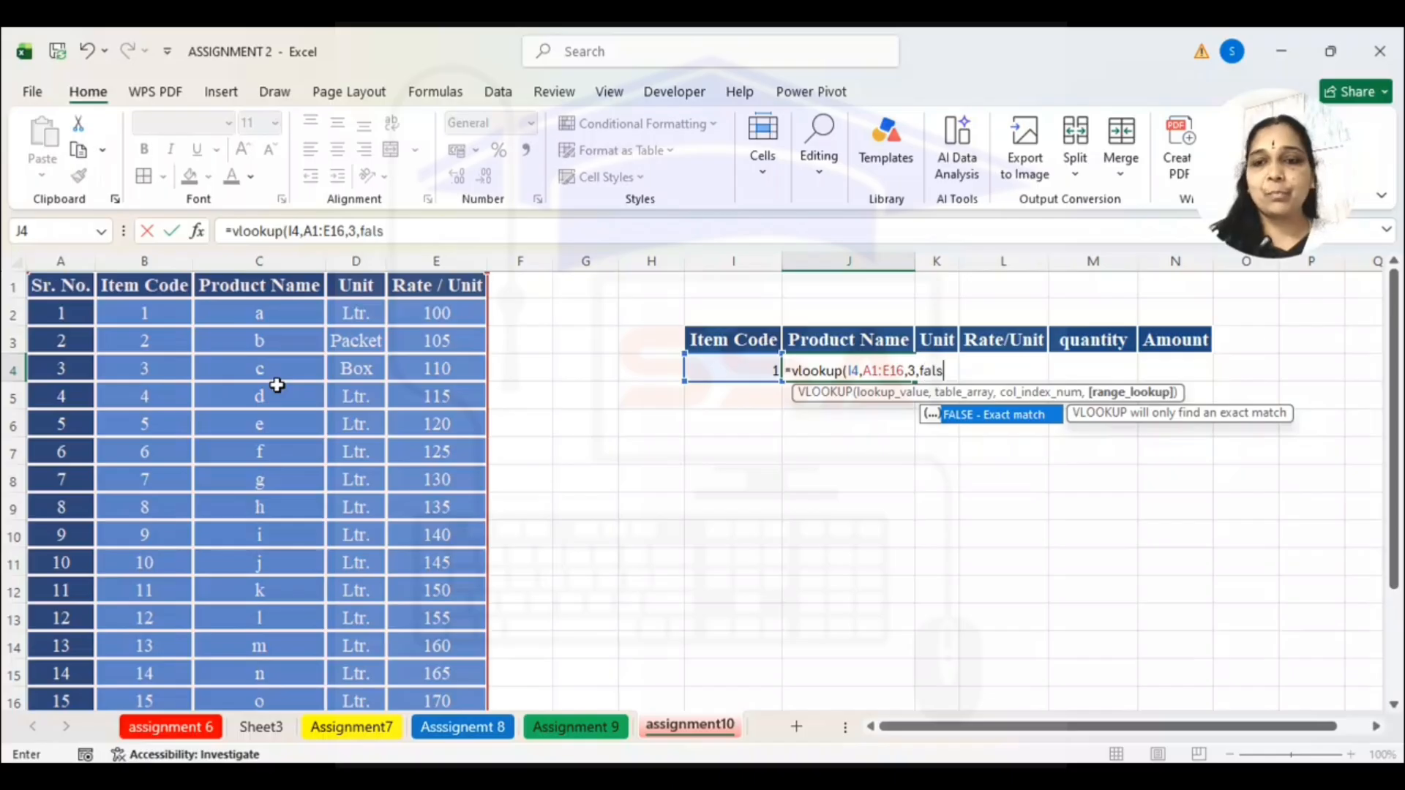
type("alse)")
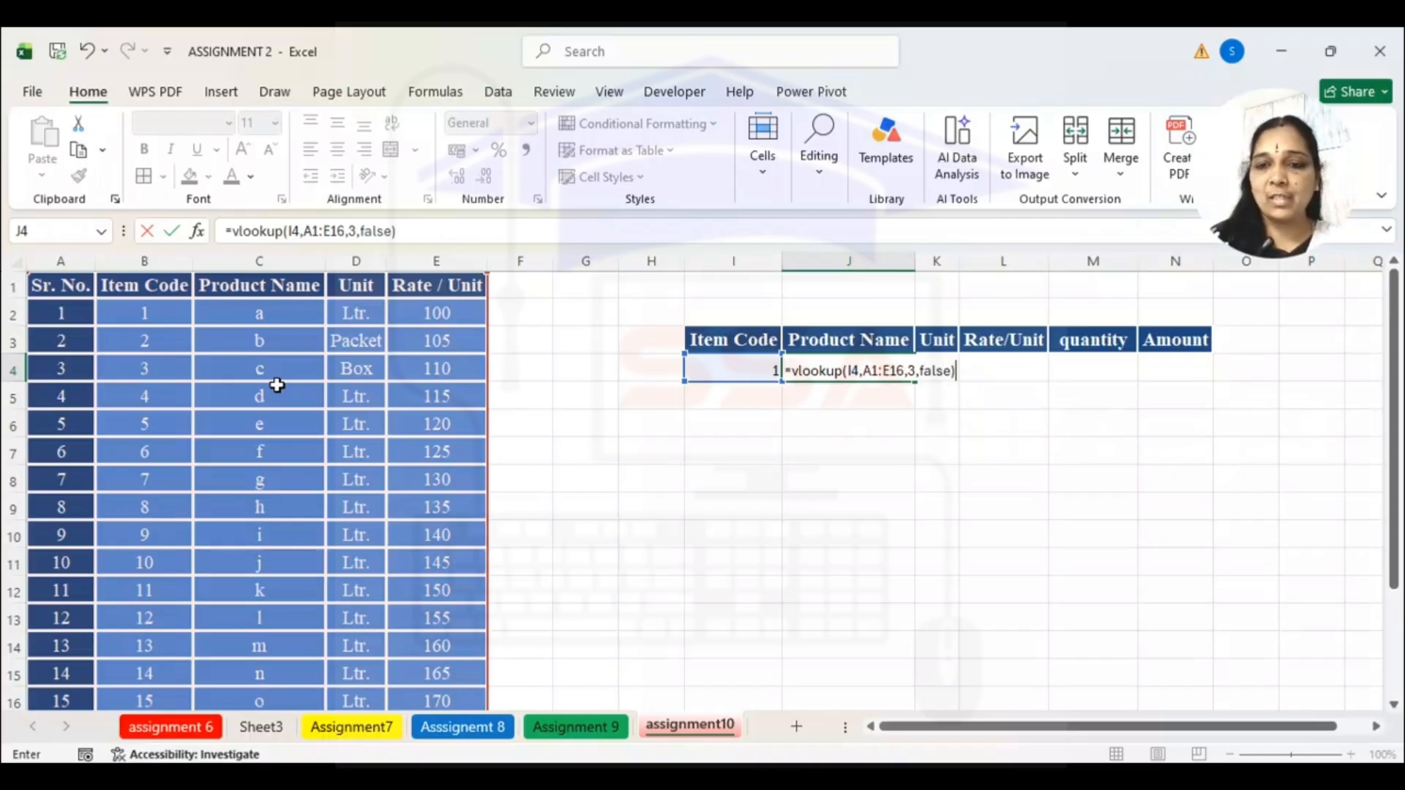
key("Return")
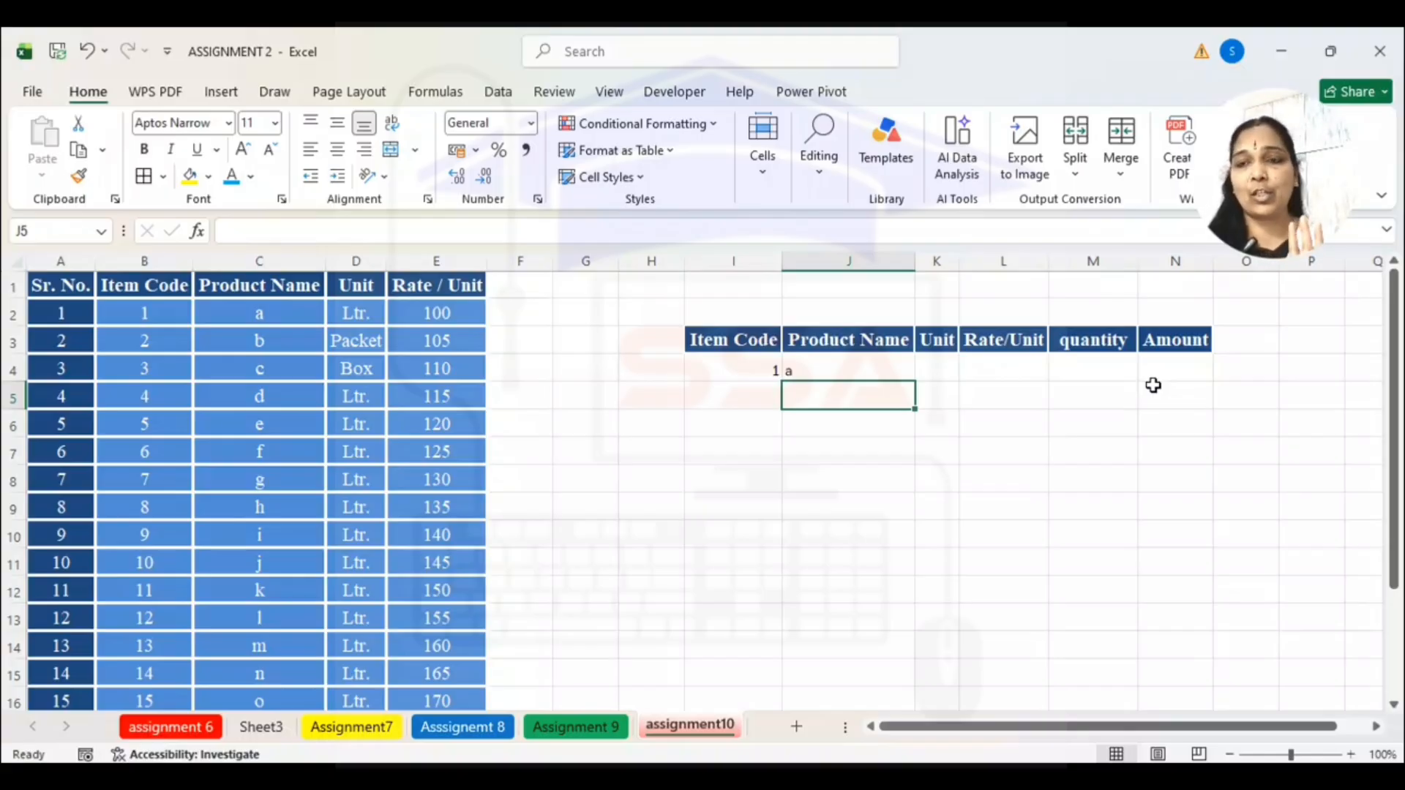
Create a PivotChart with a PivotTable on a new worksheet from the whole product sales table, Table1
left_click(917, 777)
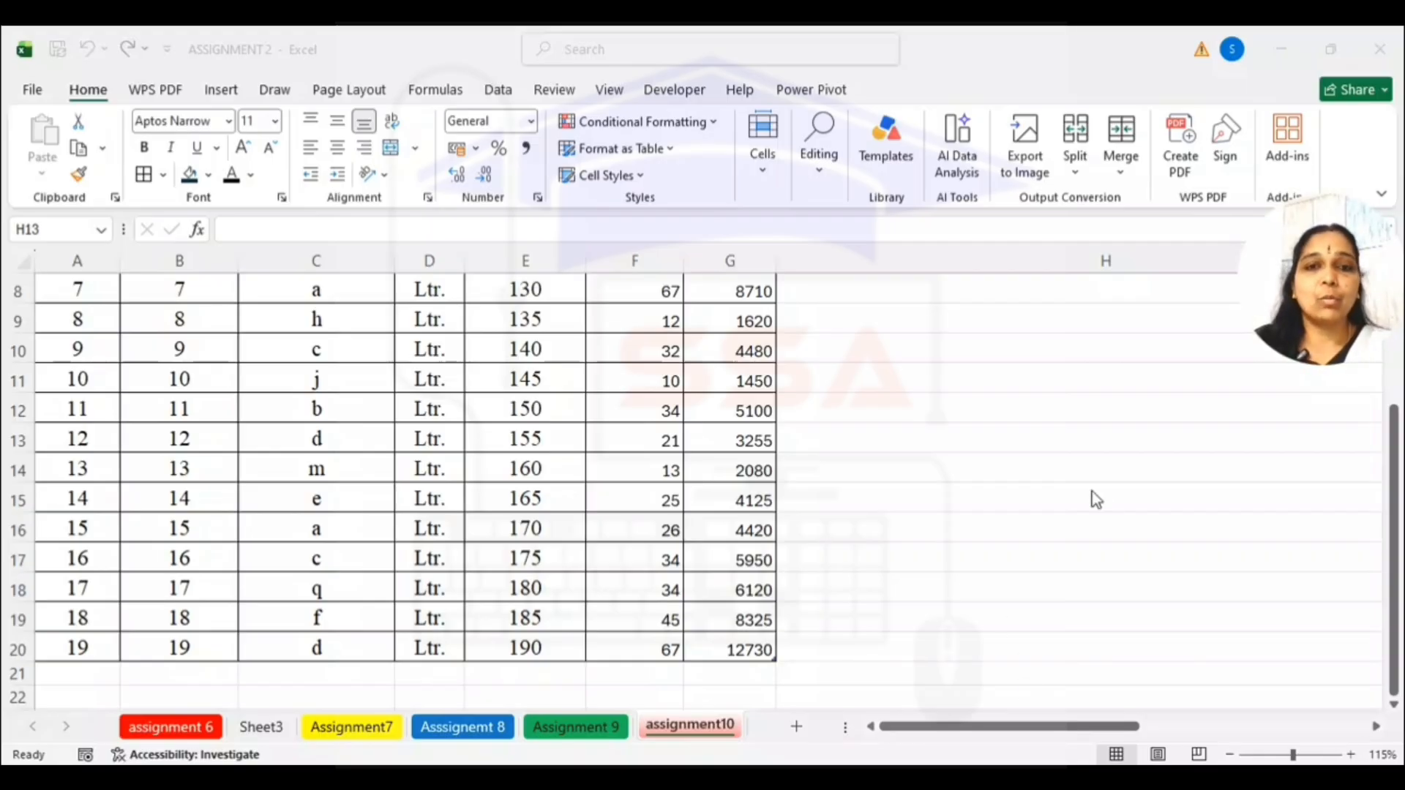
scroll(483, 361, "up", 3)
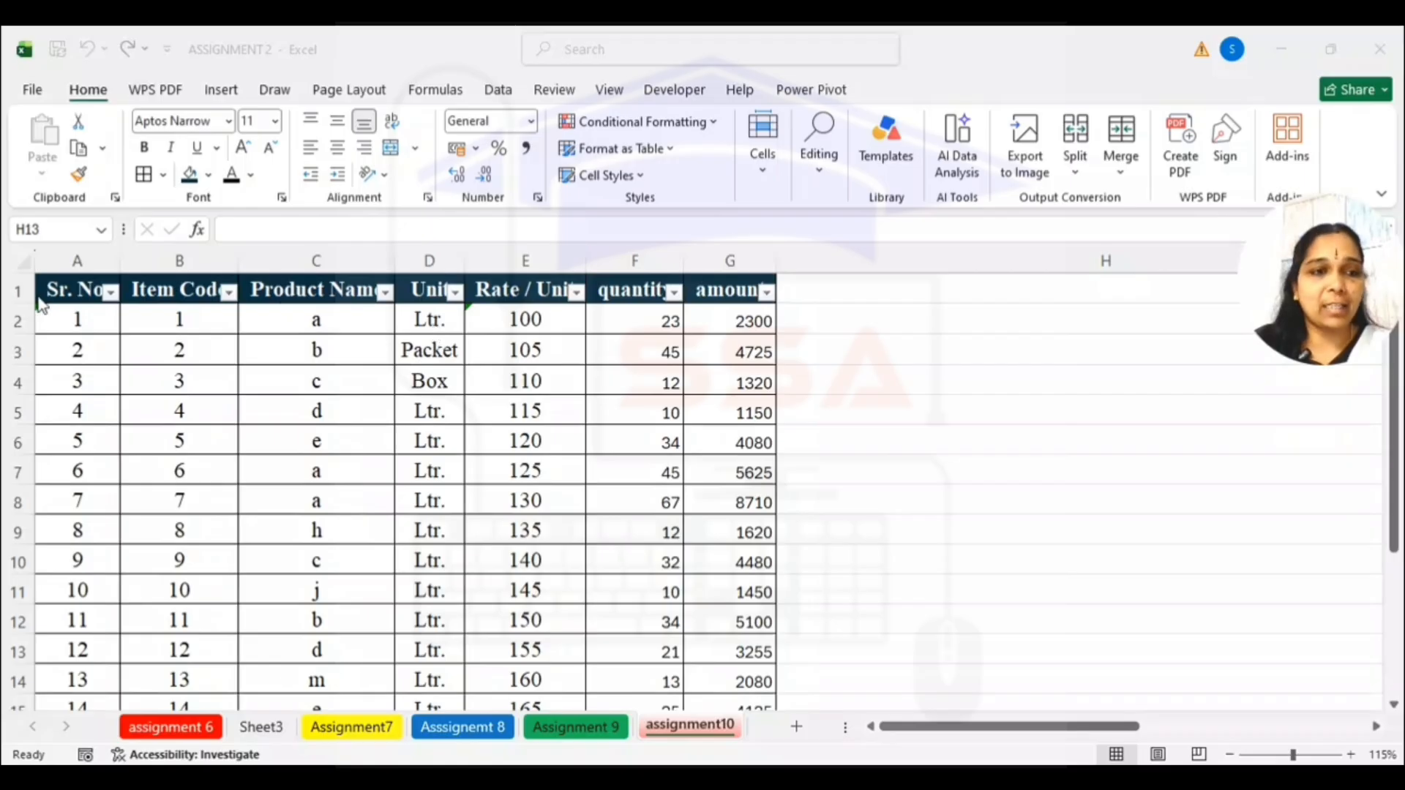
left_click(68, 295)
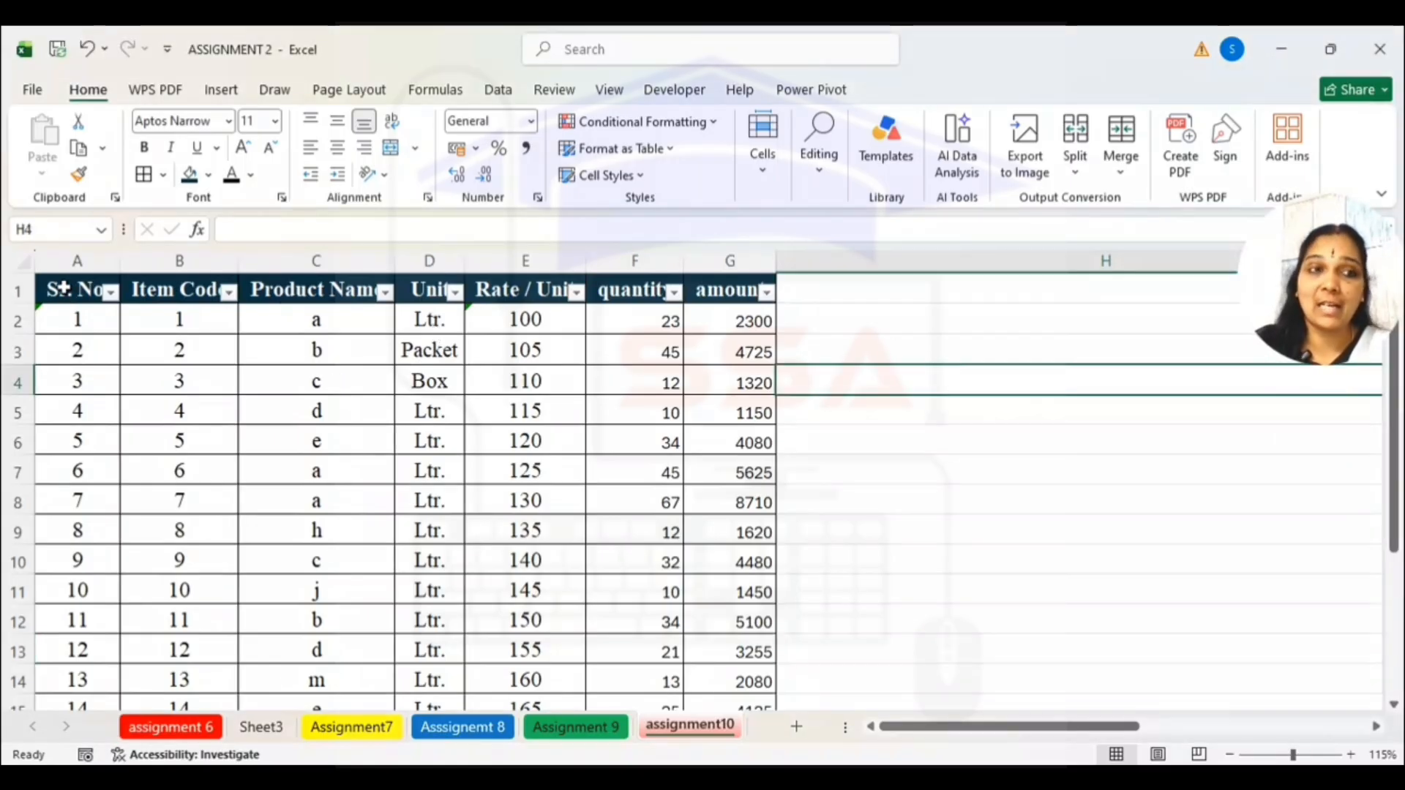
left_click(109, 295)
left_click_drag(110, 295, 753, 660)
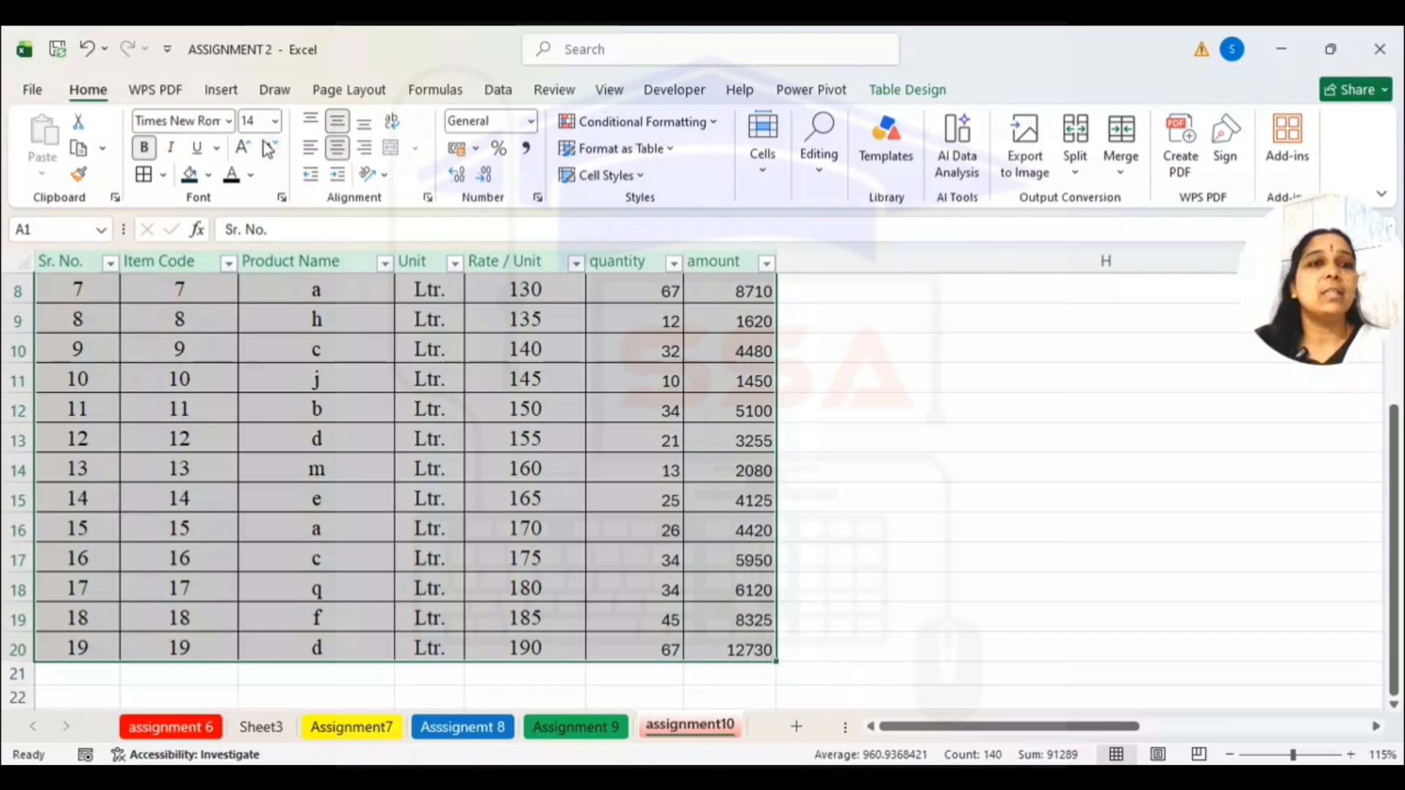
left_click(222, 90)
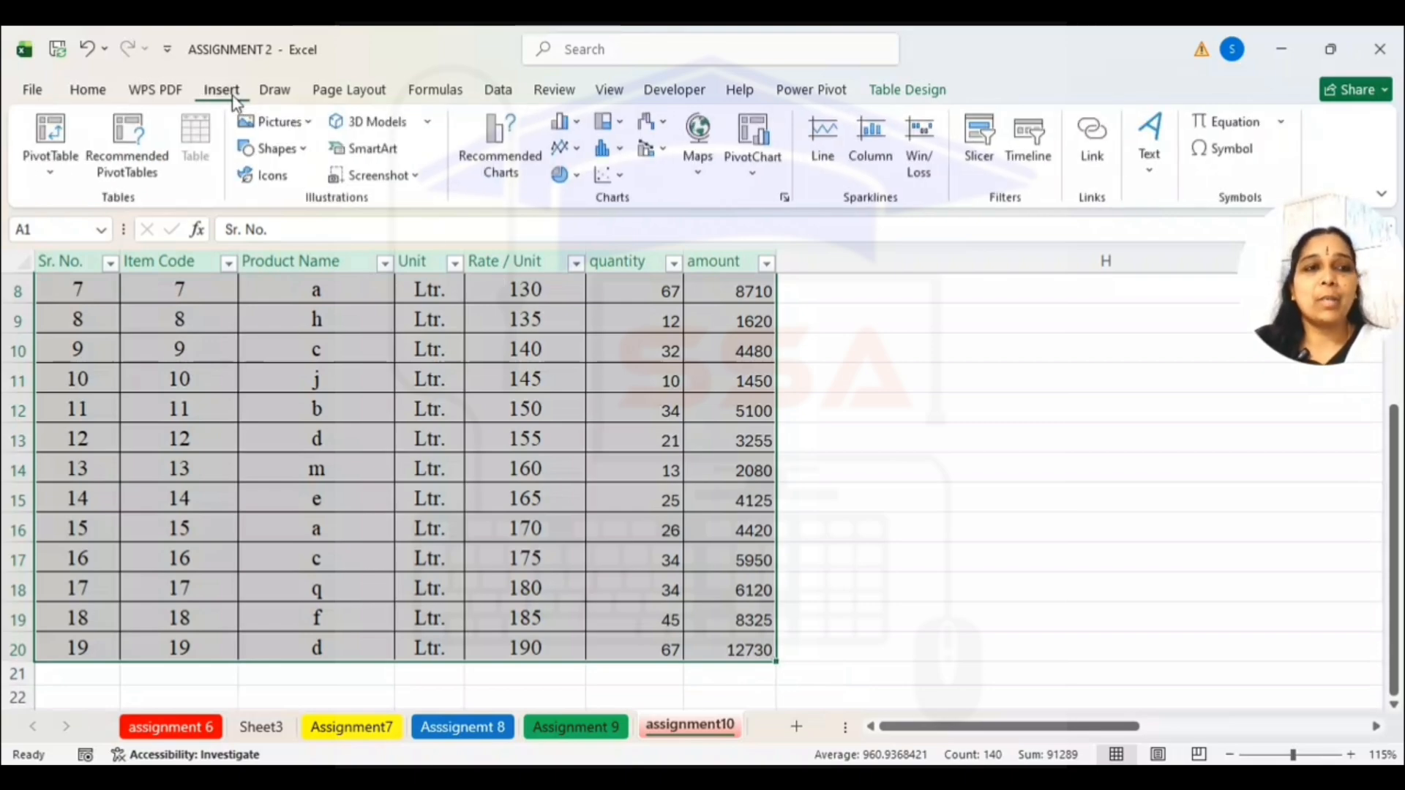
left_click(758, 177)
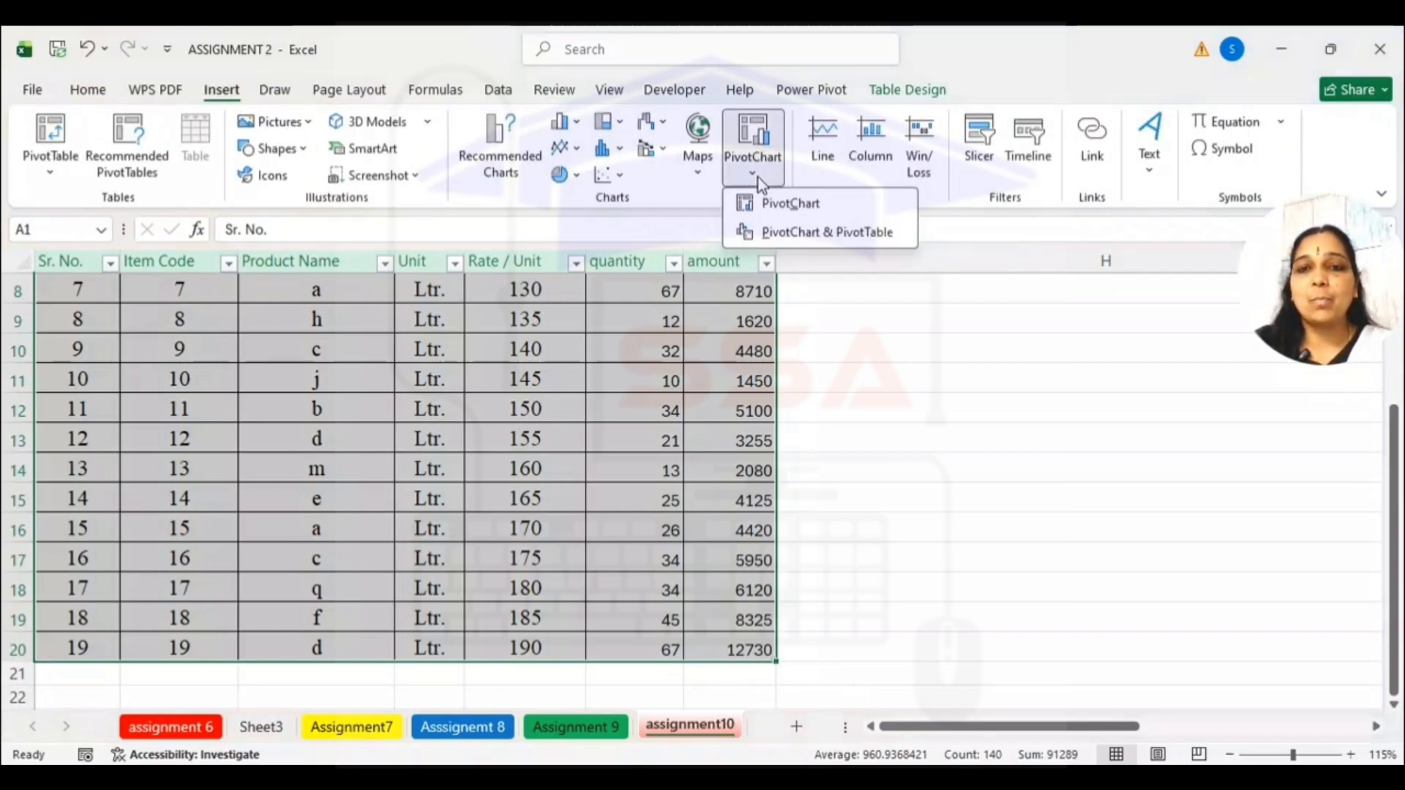
left_click(784, 233)
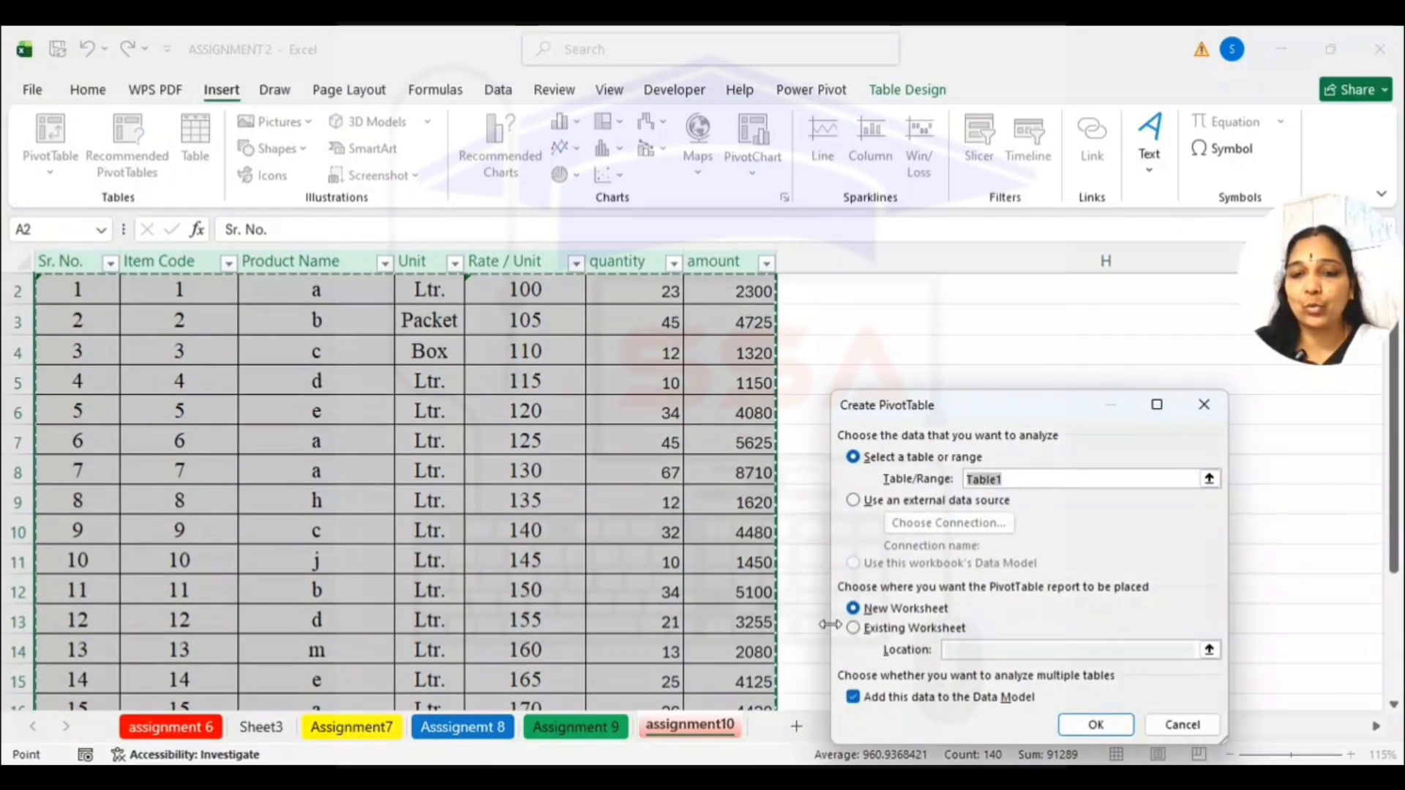
left_click_drag(1029, 414, 933, 274)
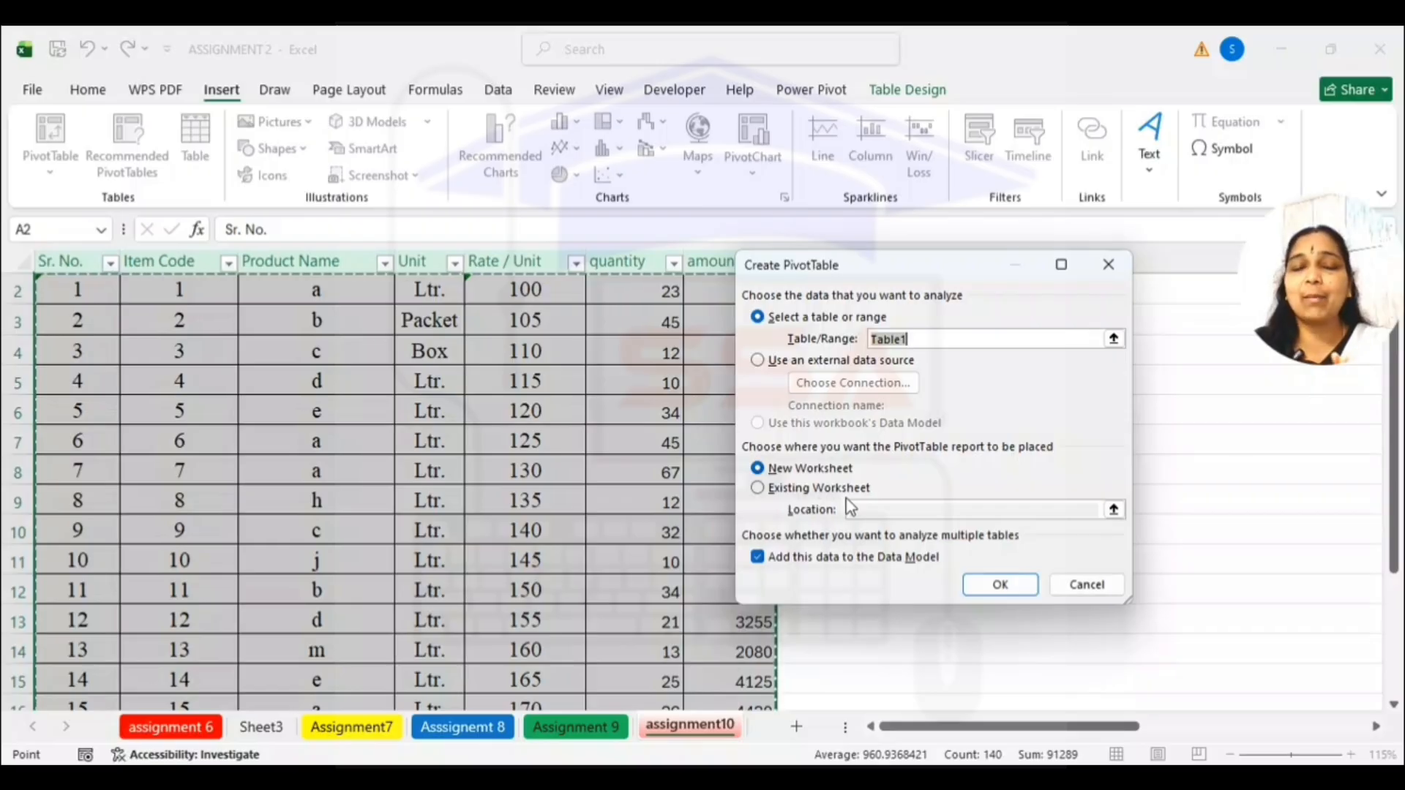
left_click(990, 587)
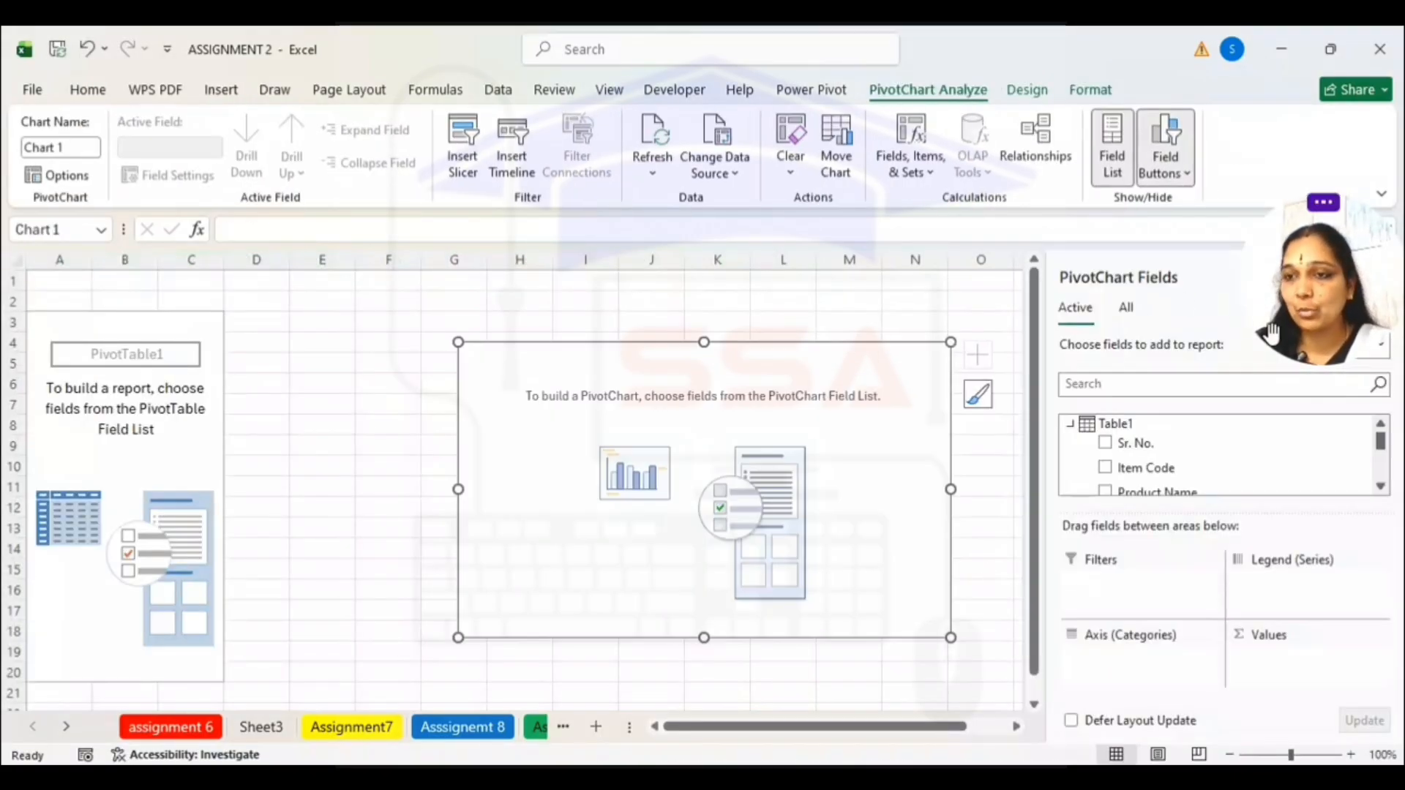
Add the Product Name field to the pivot chart's Filters area
left_click_drag(1271, 334, 925, 67)
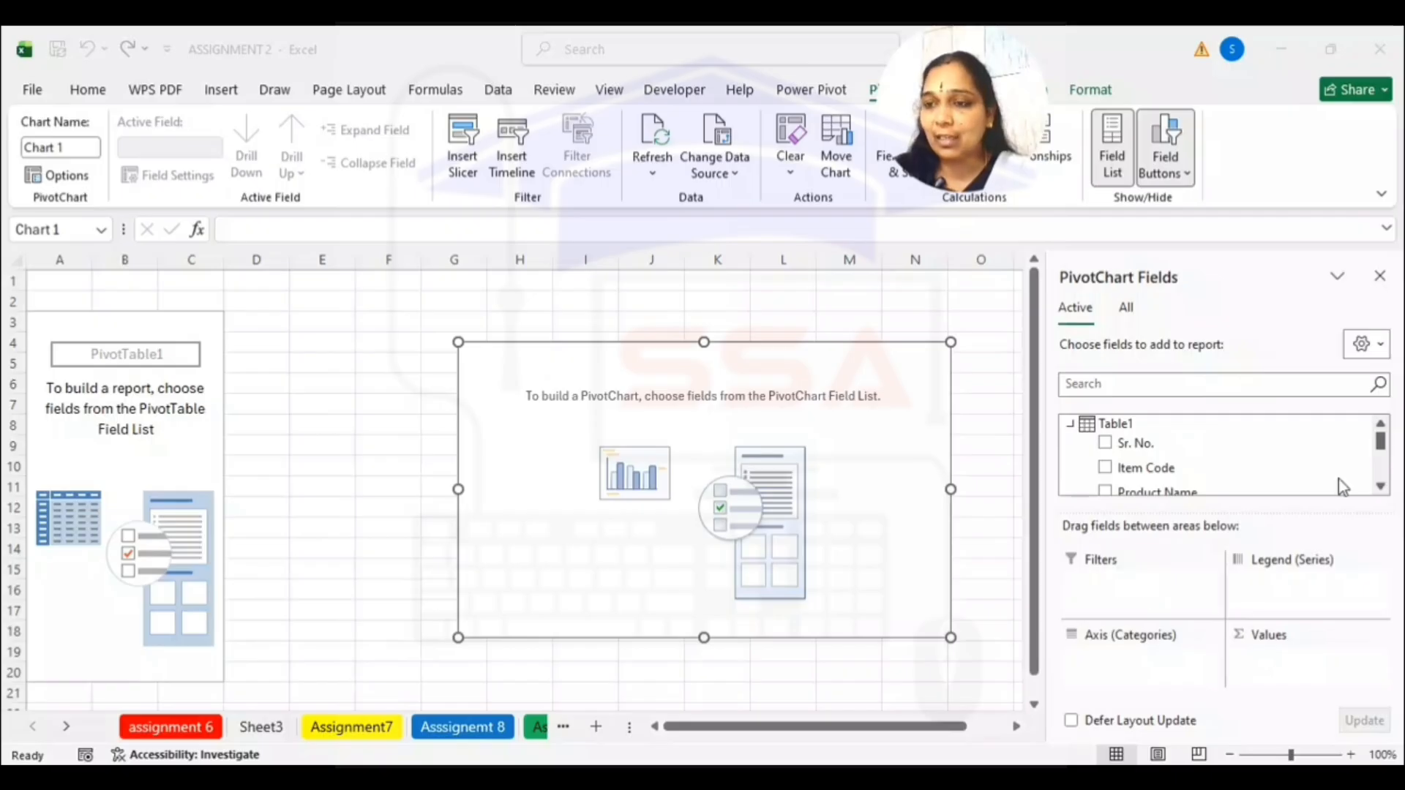
left_click(1383, 487)
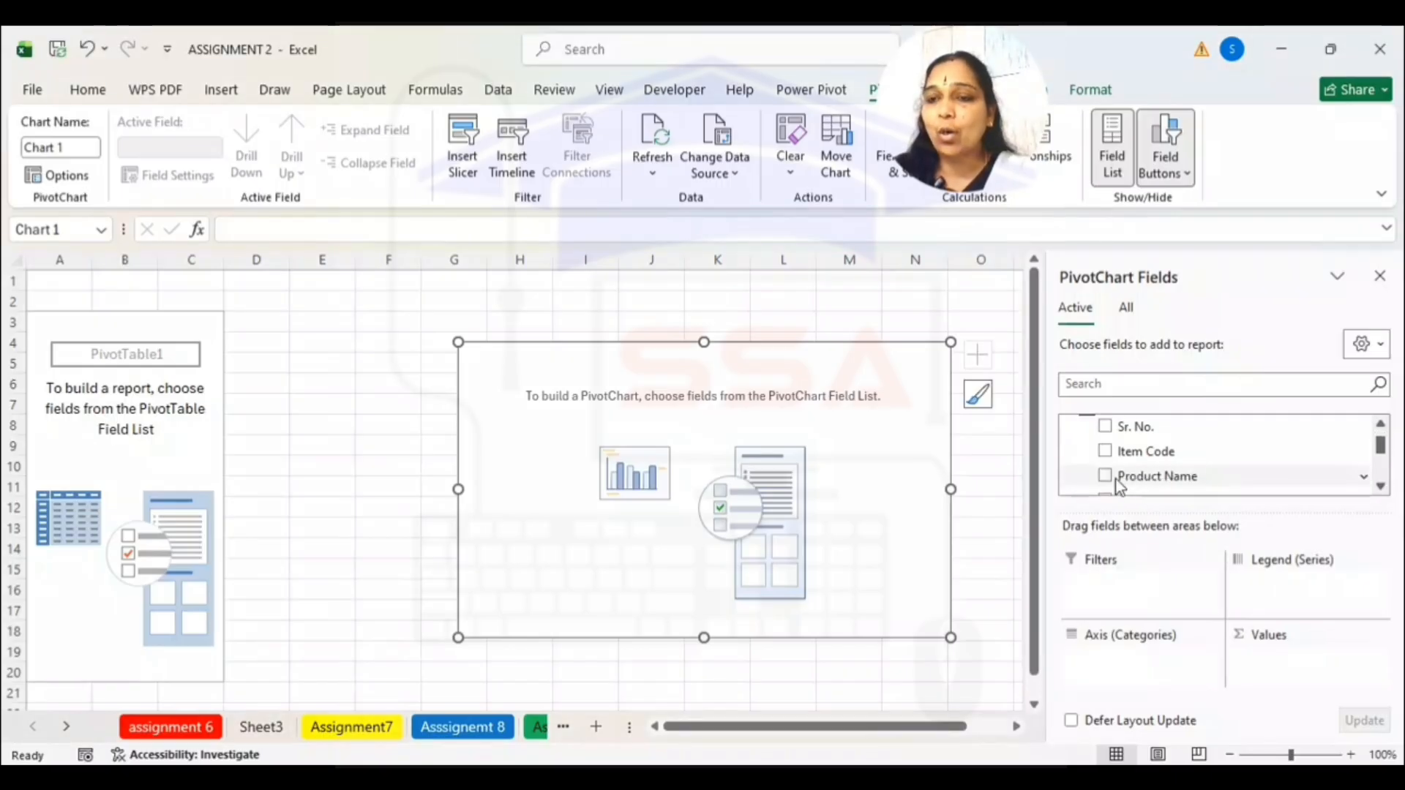
left_click_drag(1133, 483, 1125, 597)
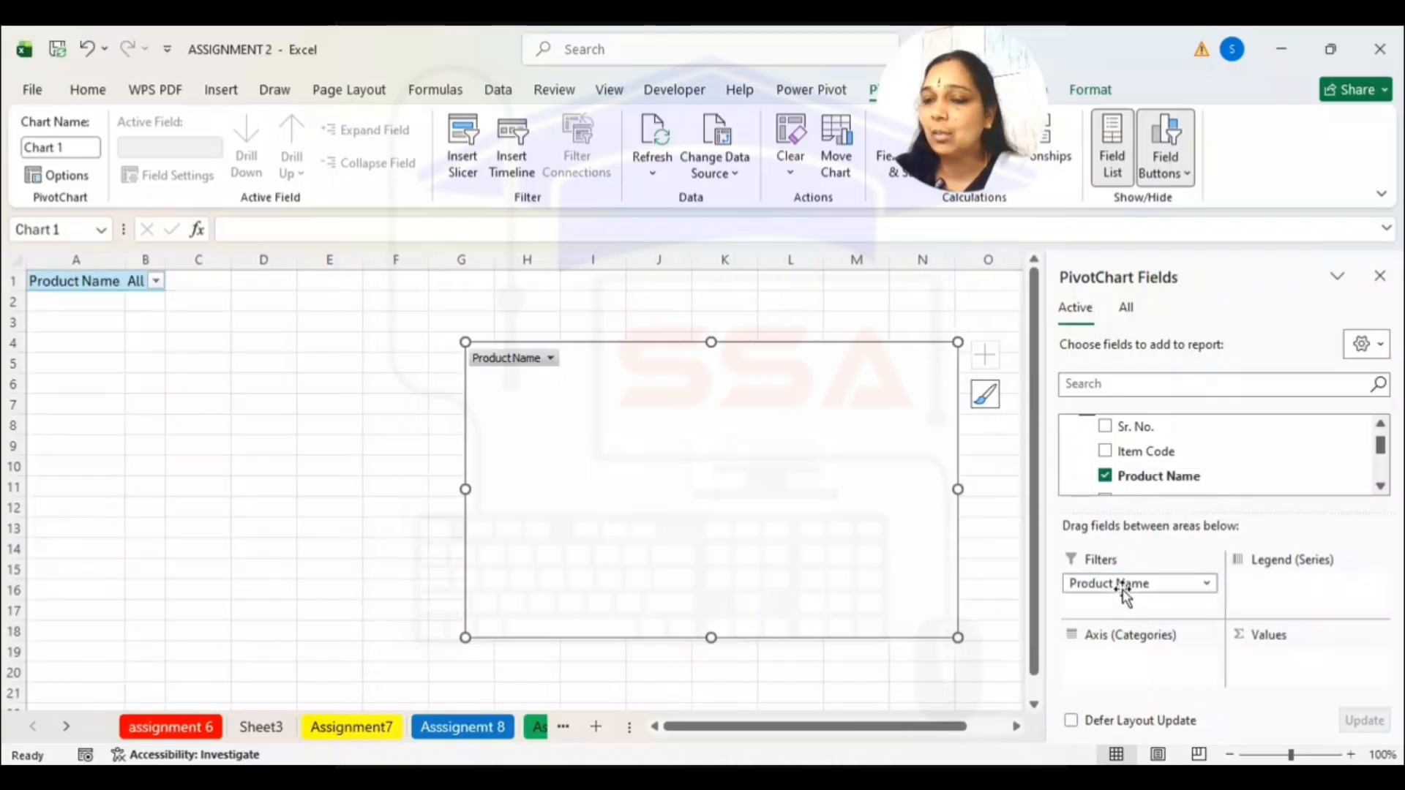
left_click(1381, 486)
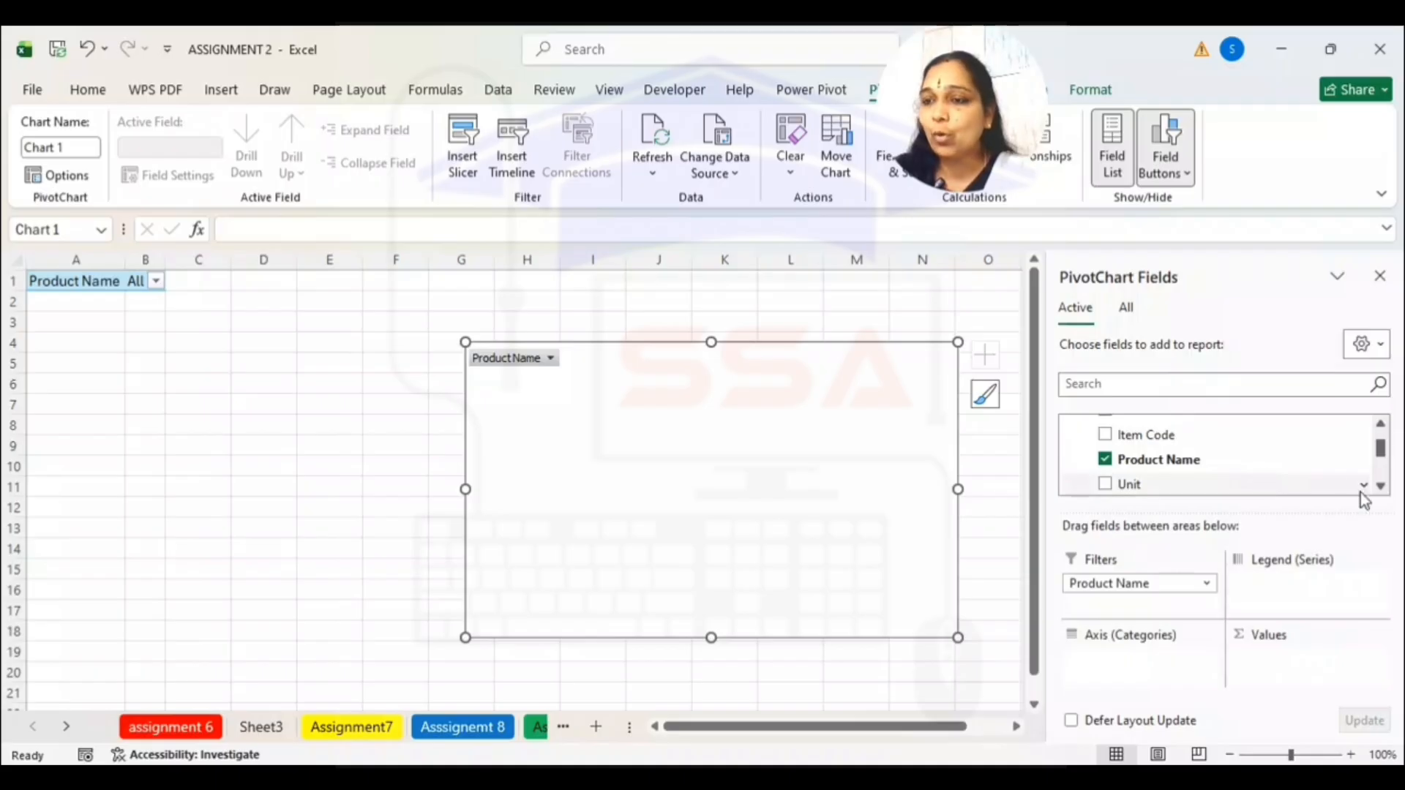
Add the amount field to the pivot chart's Values area so it is summed
left_click(1381, 486)
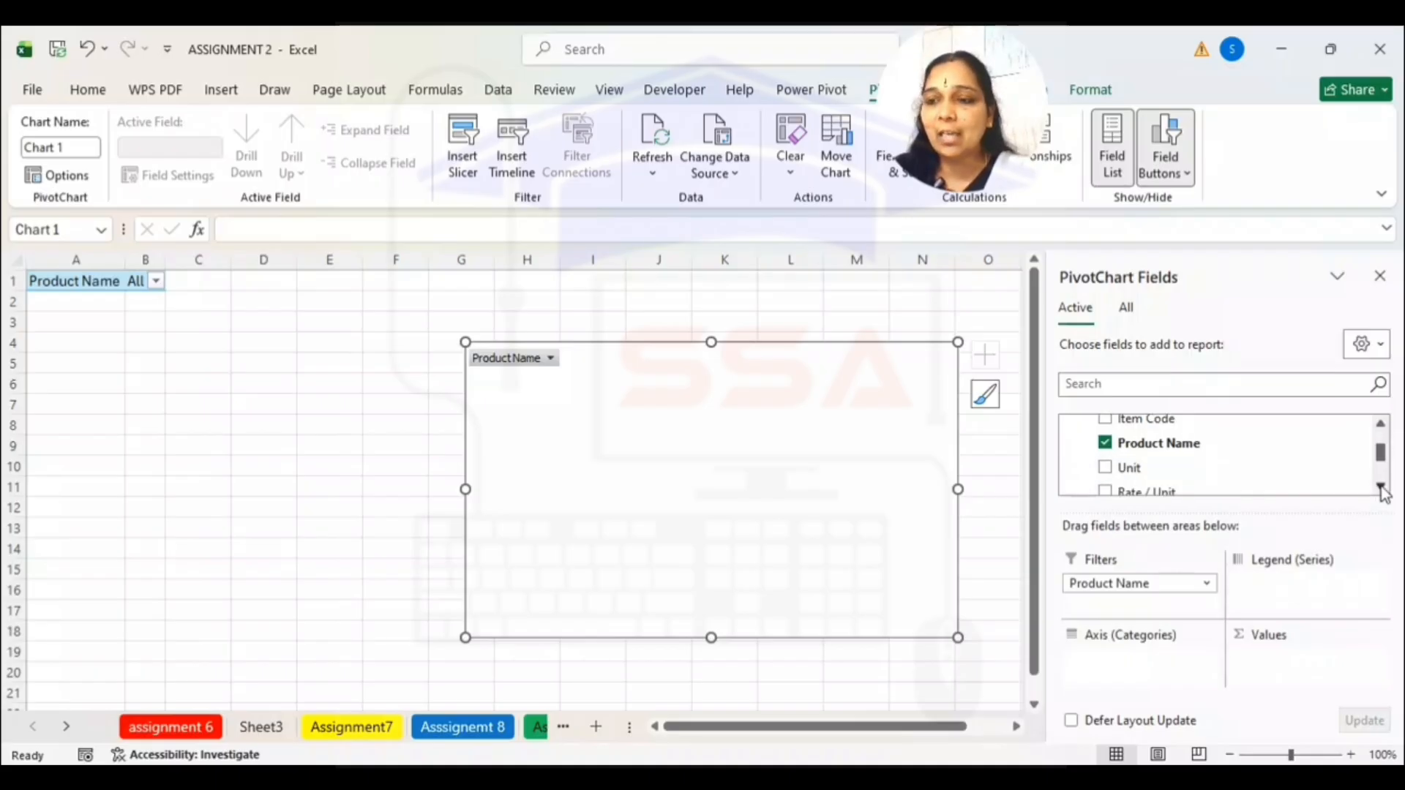
left_click(1381, 486)
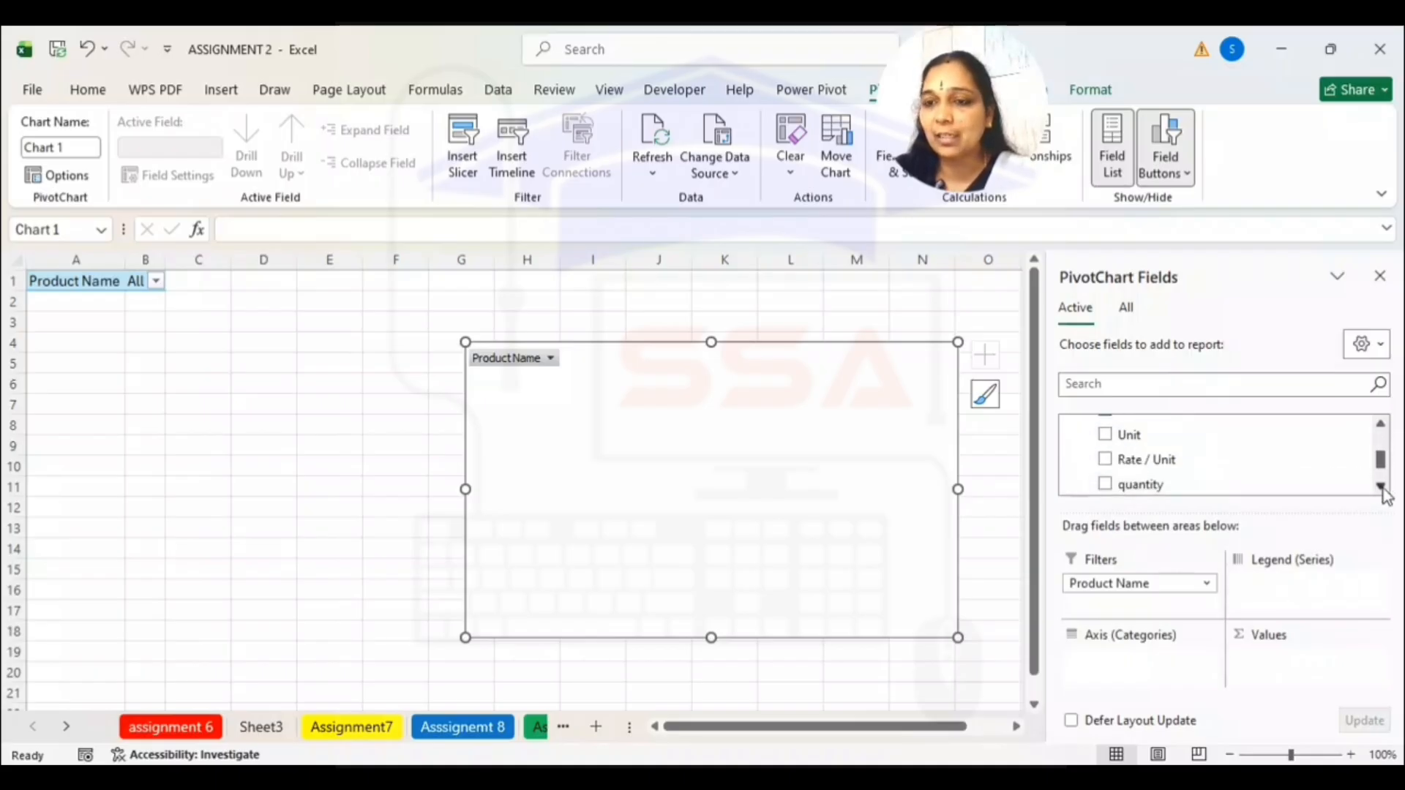
left_click(1381, 486)
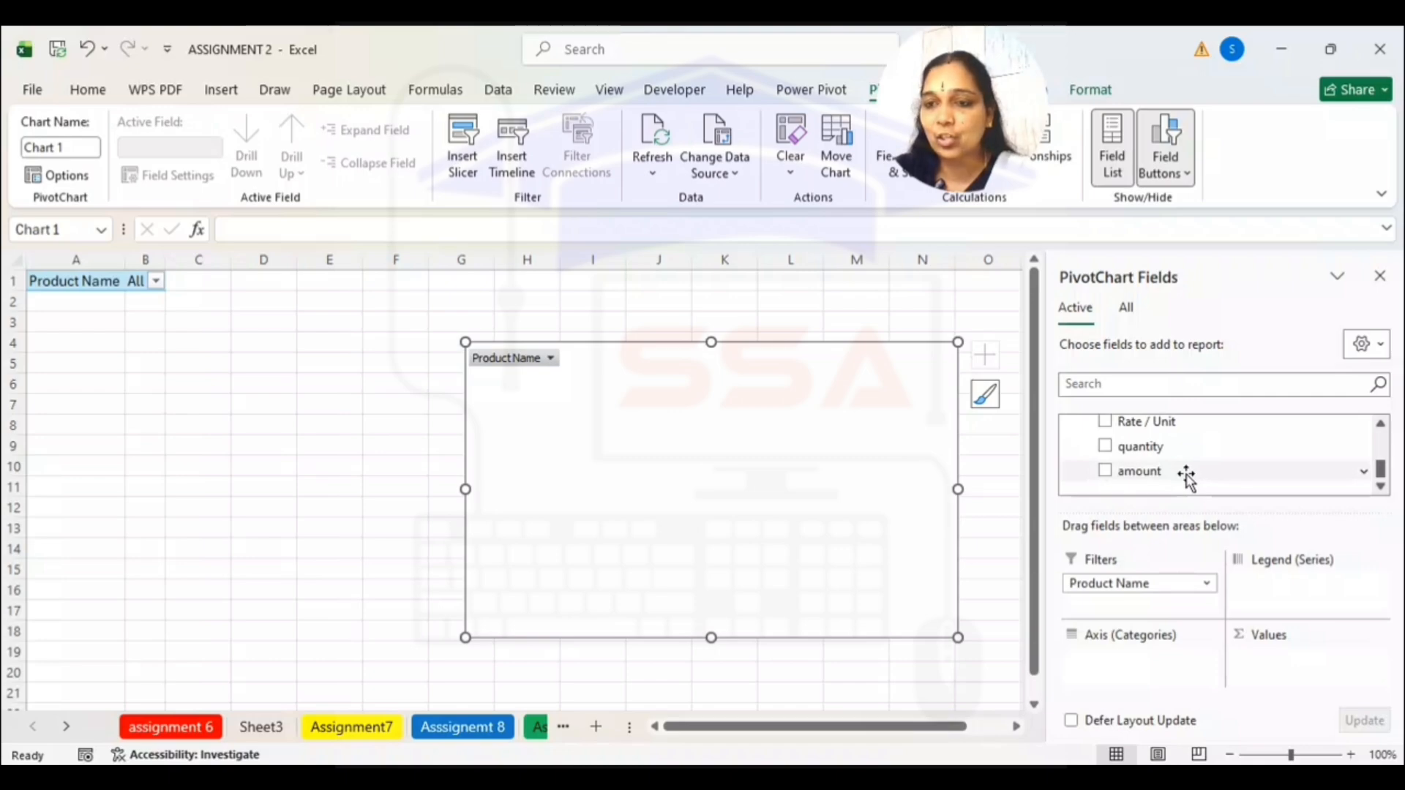
left_click_drag(1187, 478, 1298, 662)
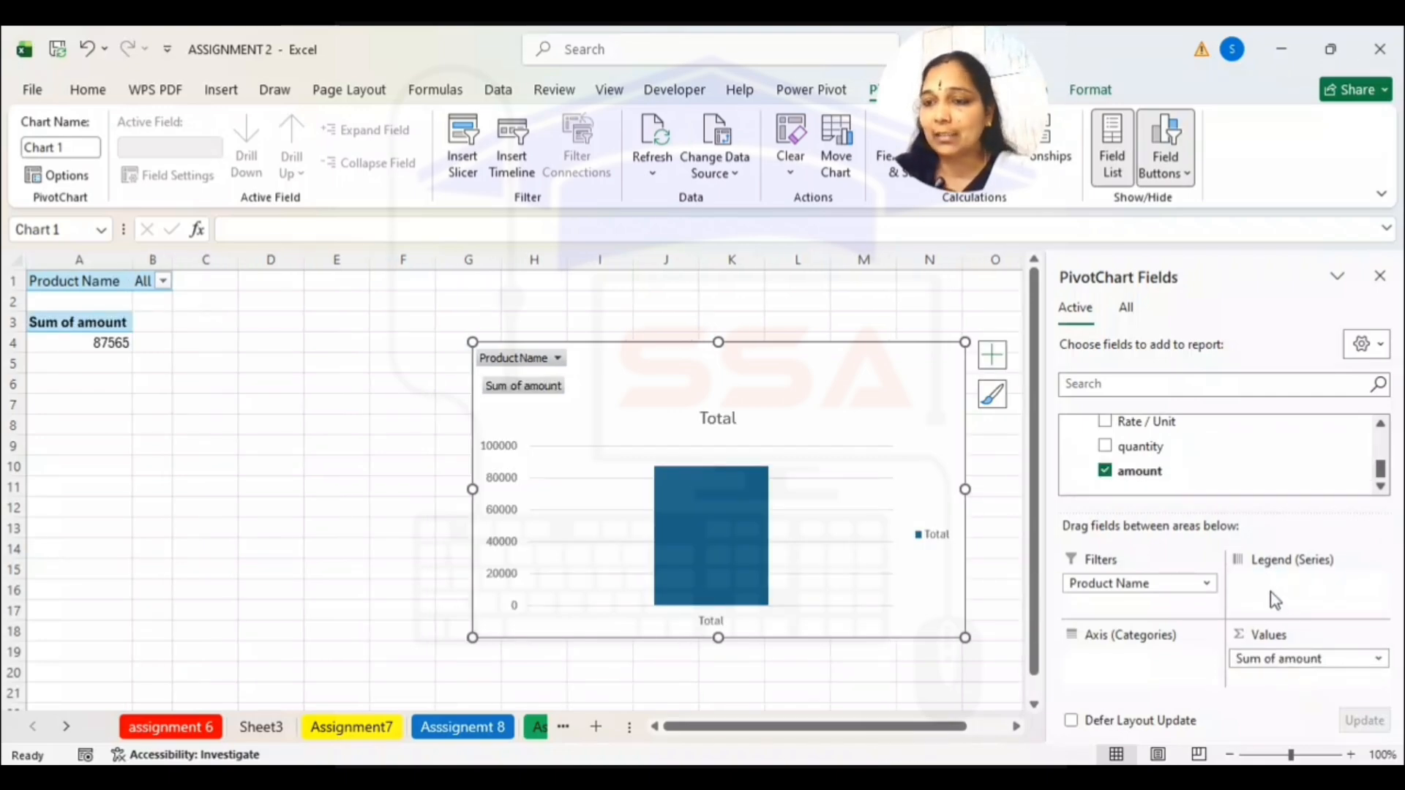
Add the Rate / Unit field to the pivot chart's Legend (Series) area
left_click(1381, 424)
left_click(1381, 424)
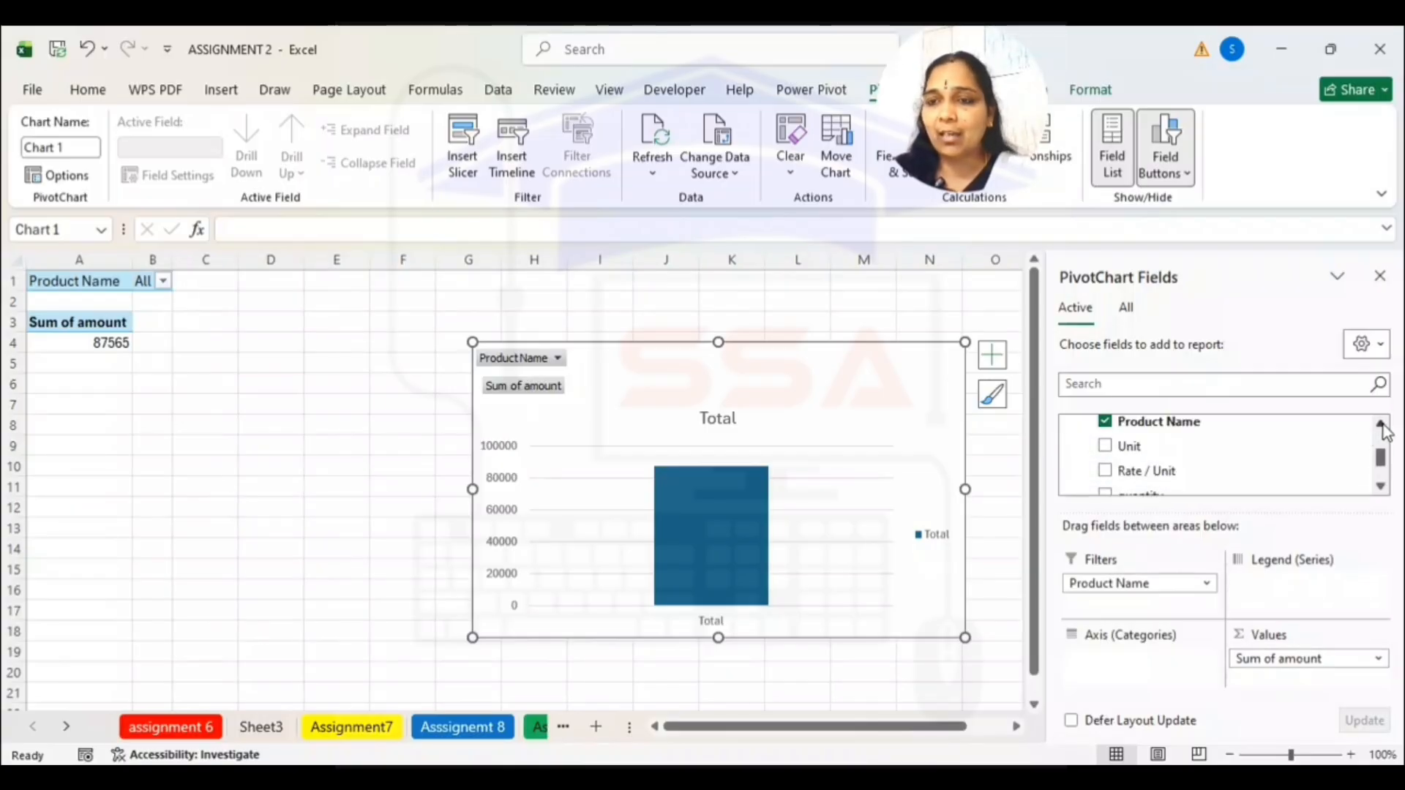
left_click(1381, 424)
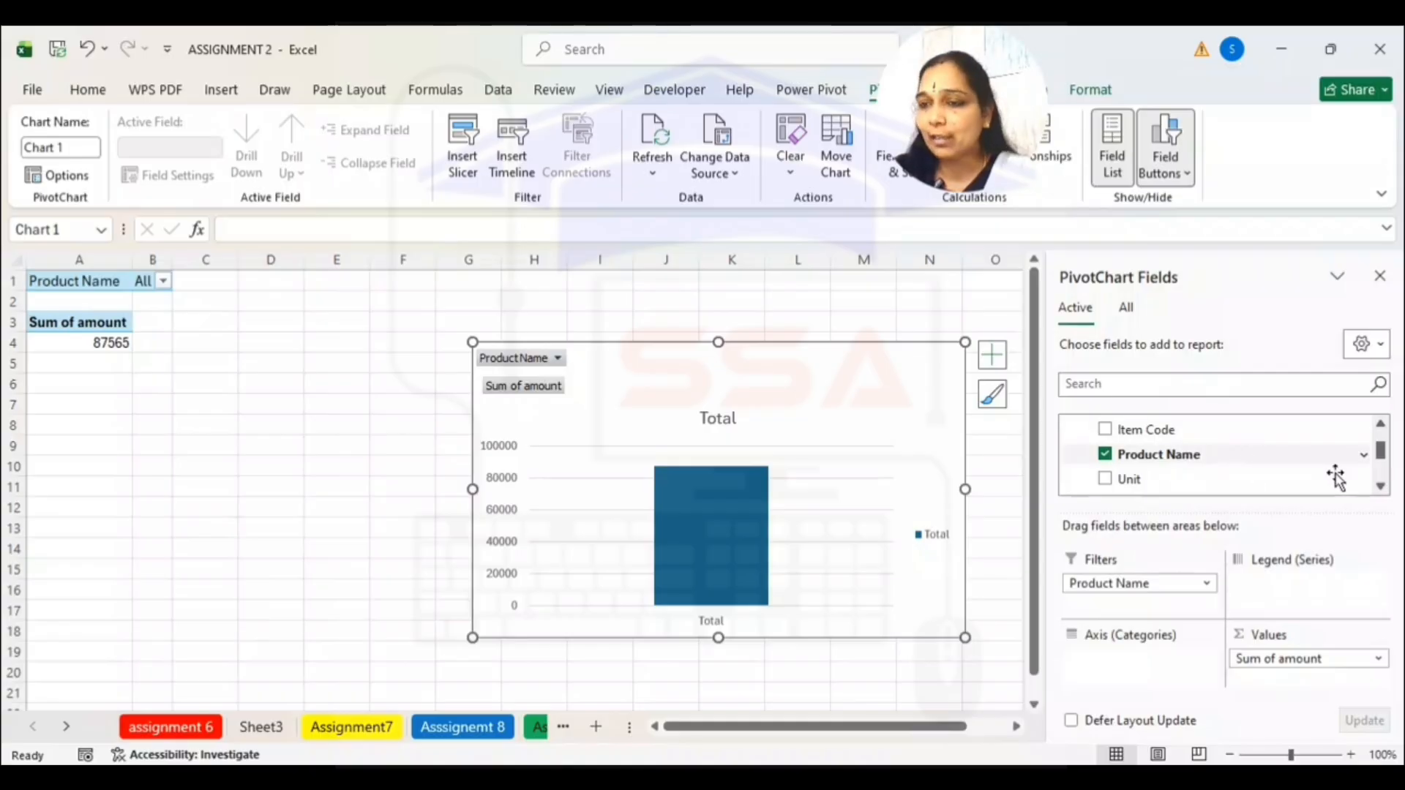
left_click(1387, 488)
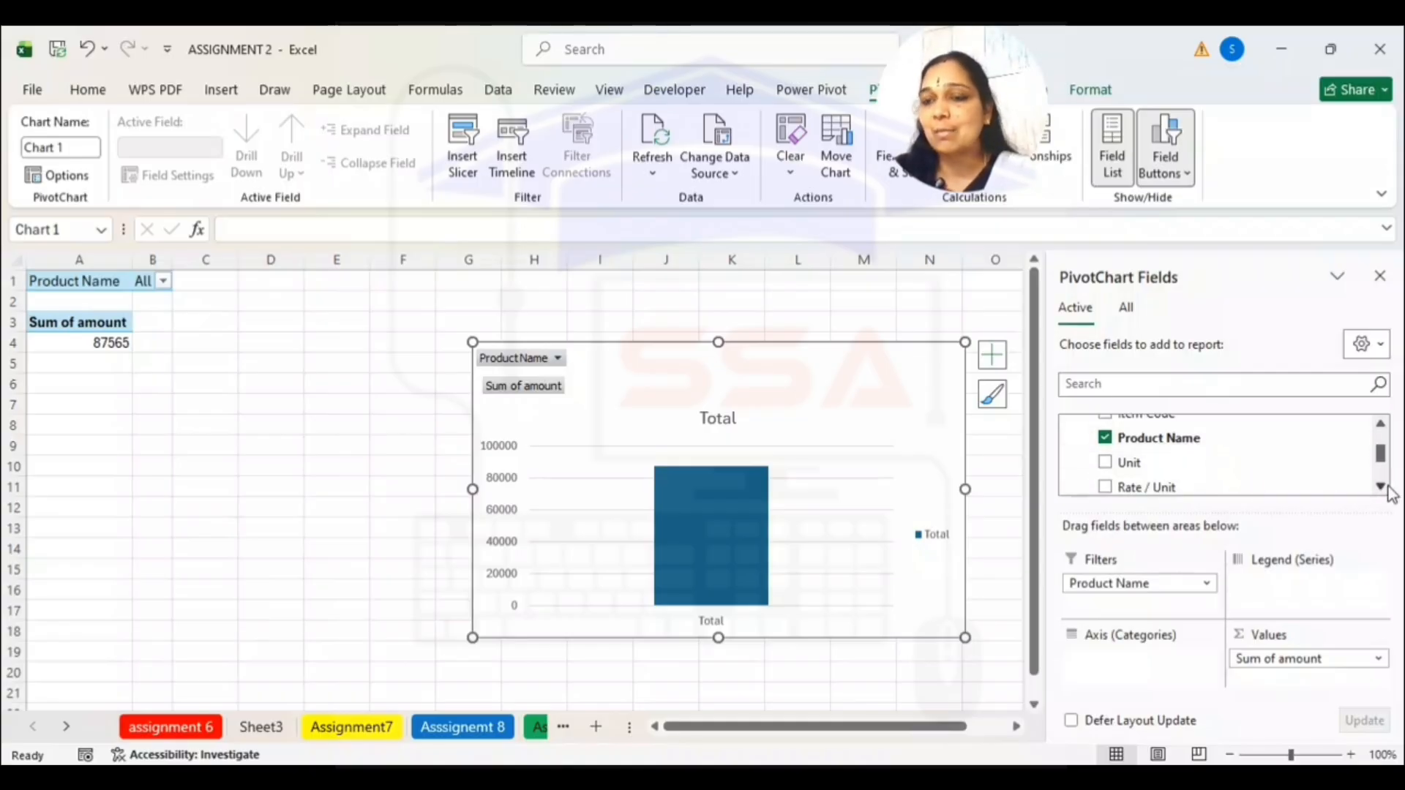
left_click(1381, 487)
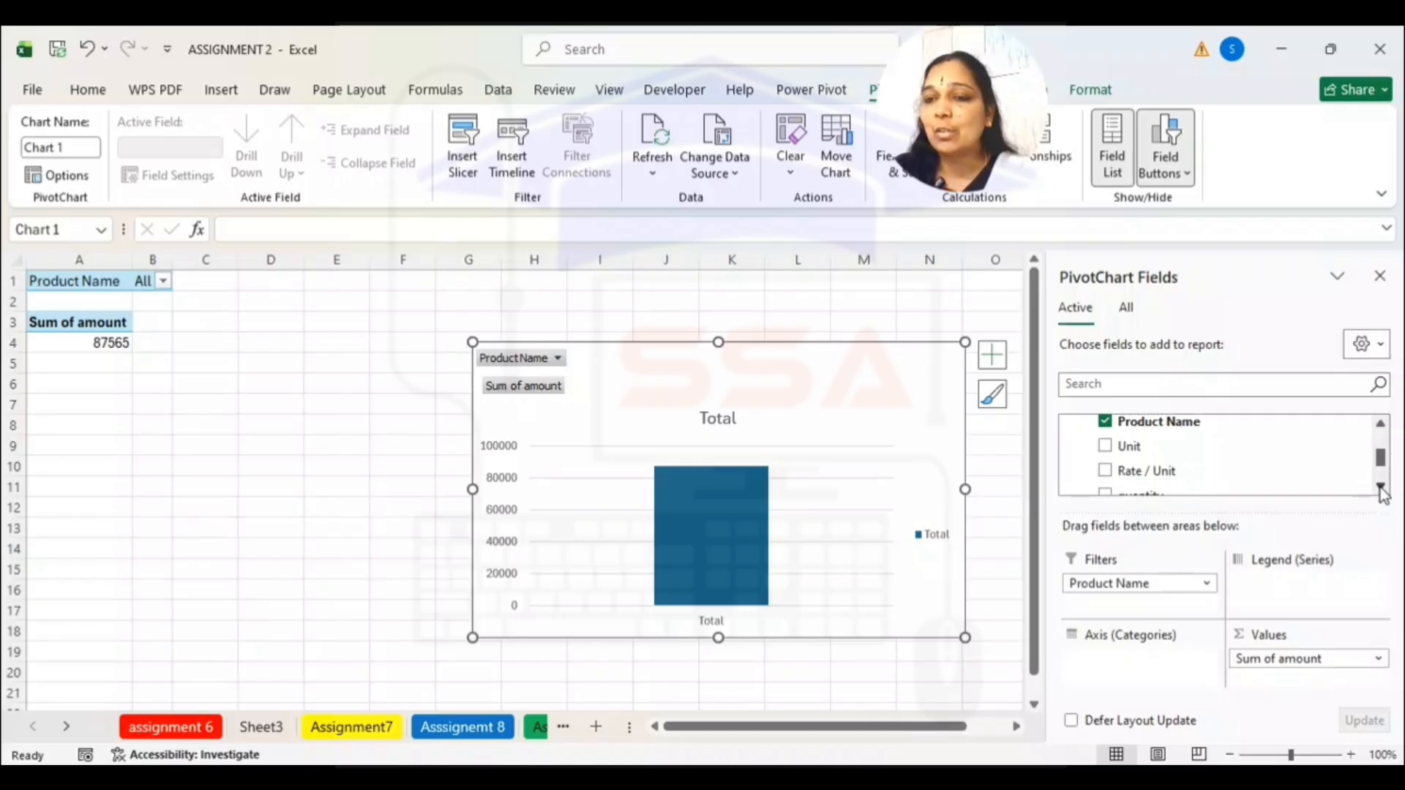
left_click_drag(1201, 471, 1279, 601)
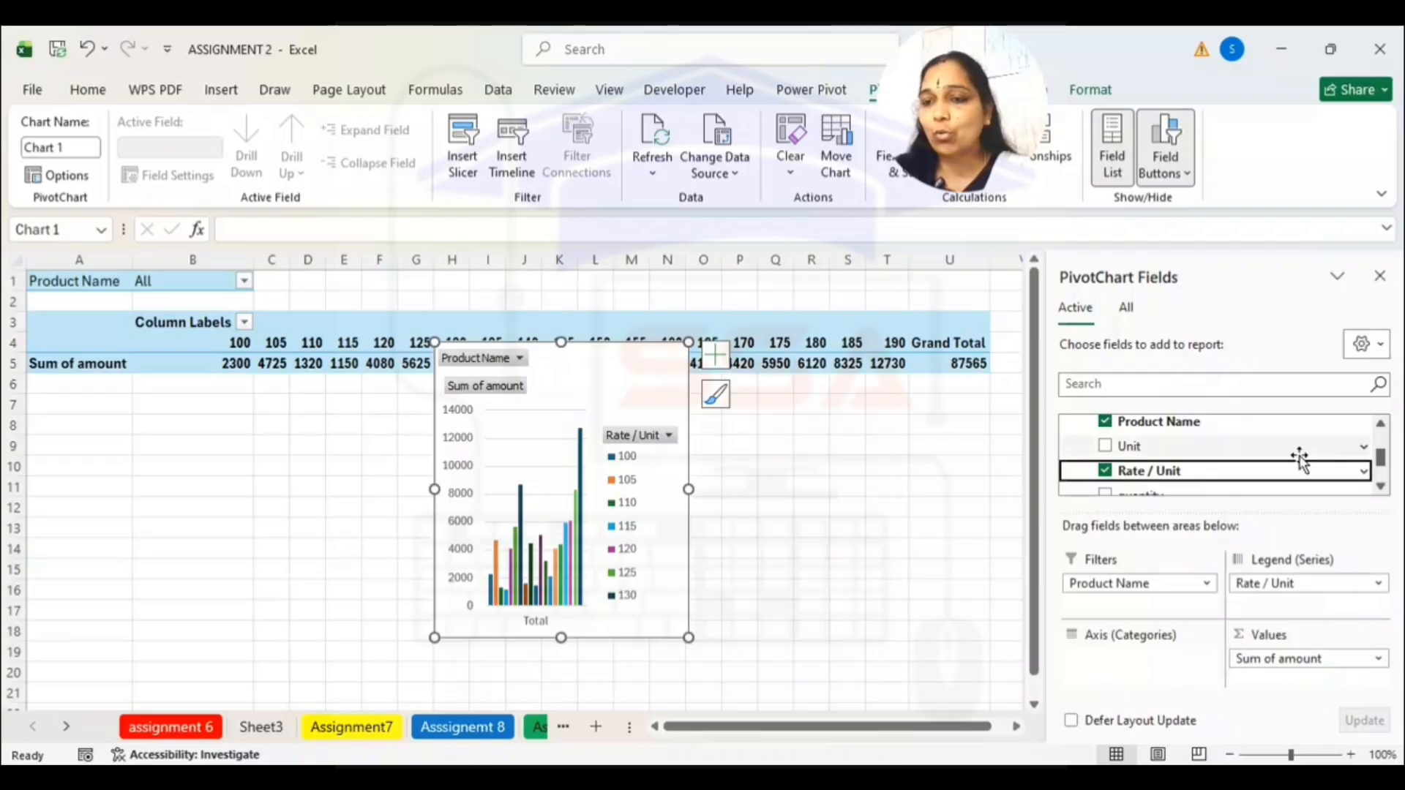
Add the quantity field to the Axis (Categories) area and close the PivotChart field list
left_click(1381, 487)
left_click(1381, 488)
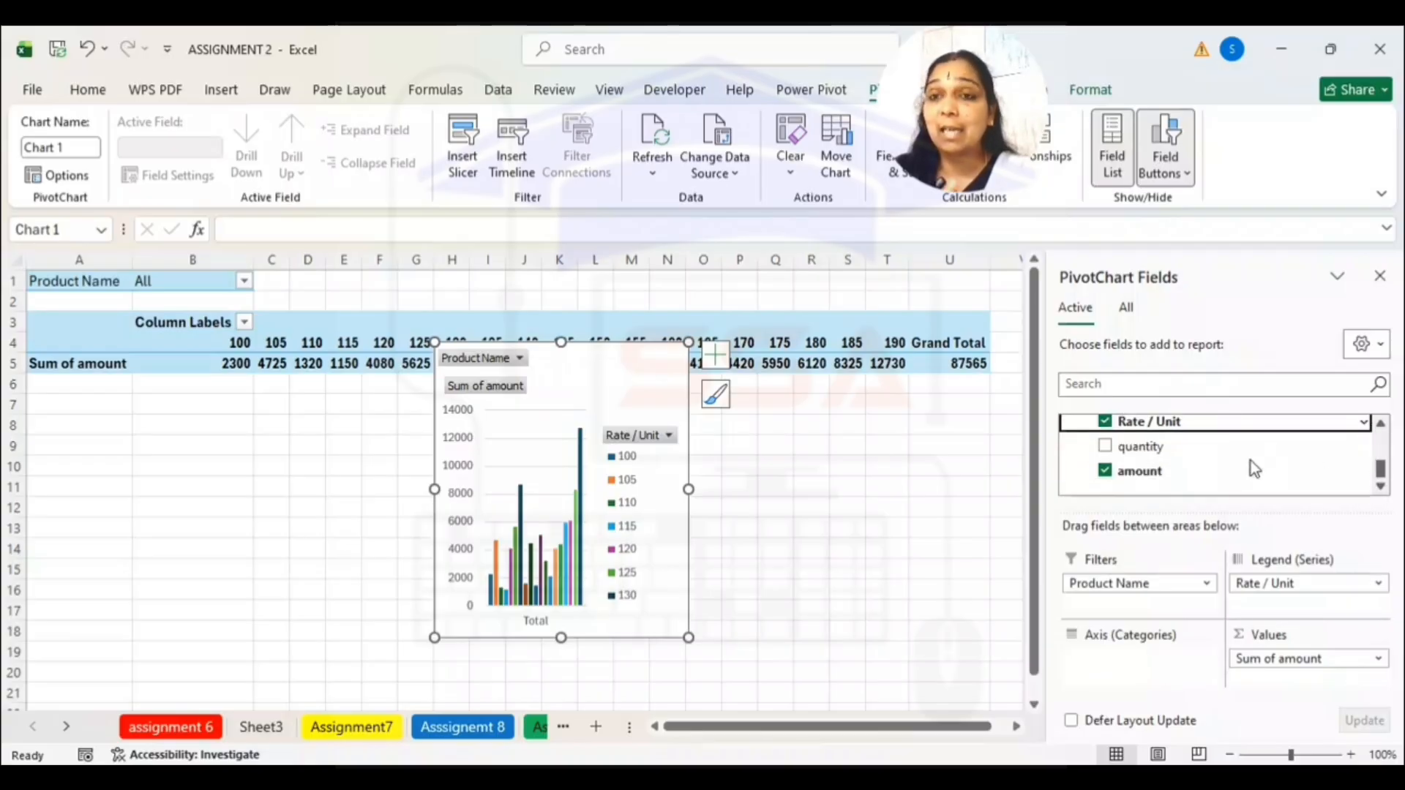
left_click_drag(1161, 446, 1129, 664)
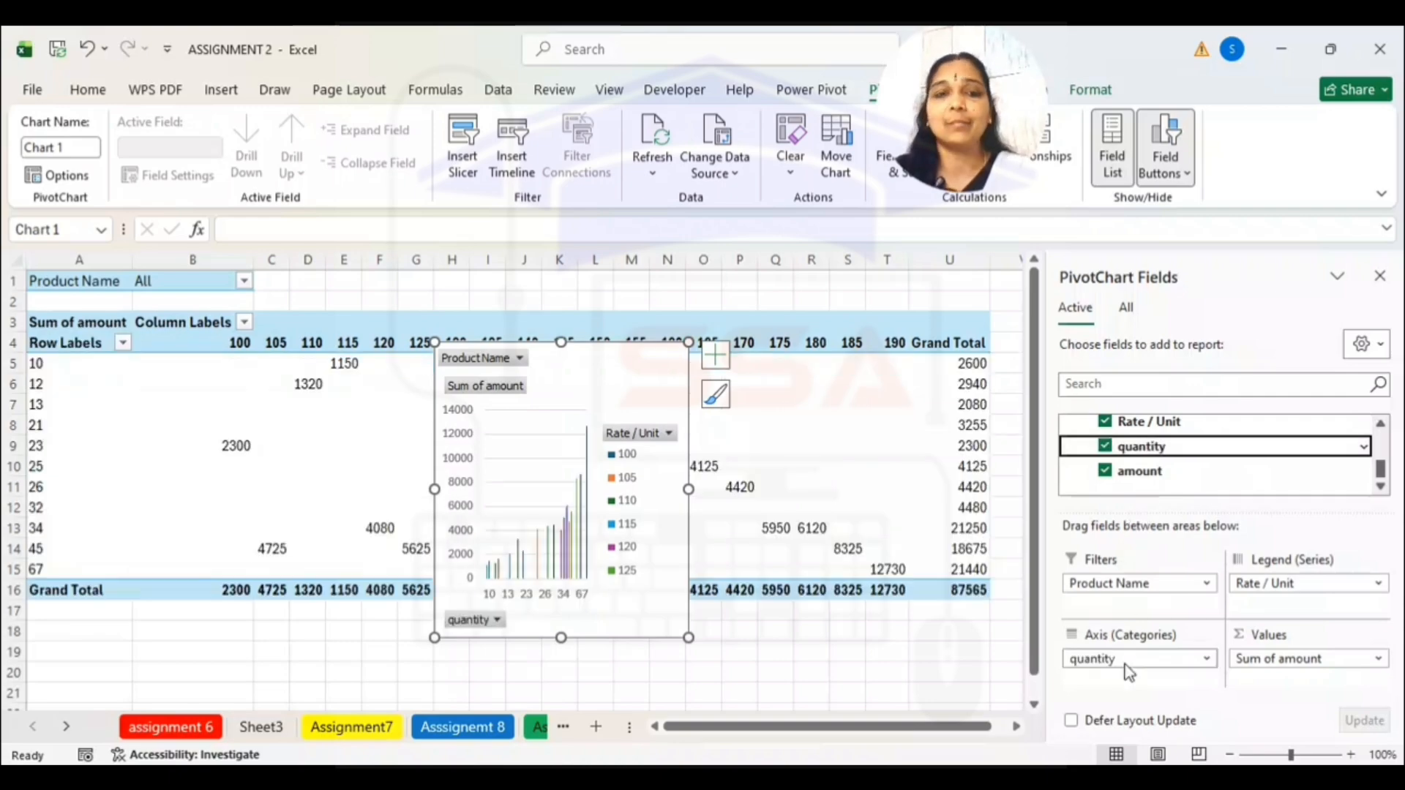
left_click(1381, 276)
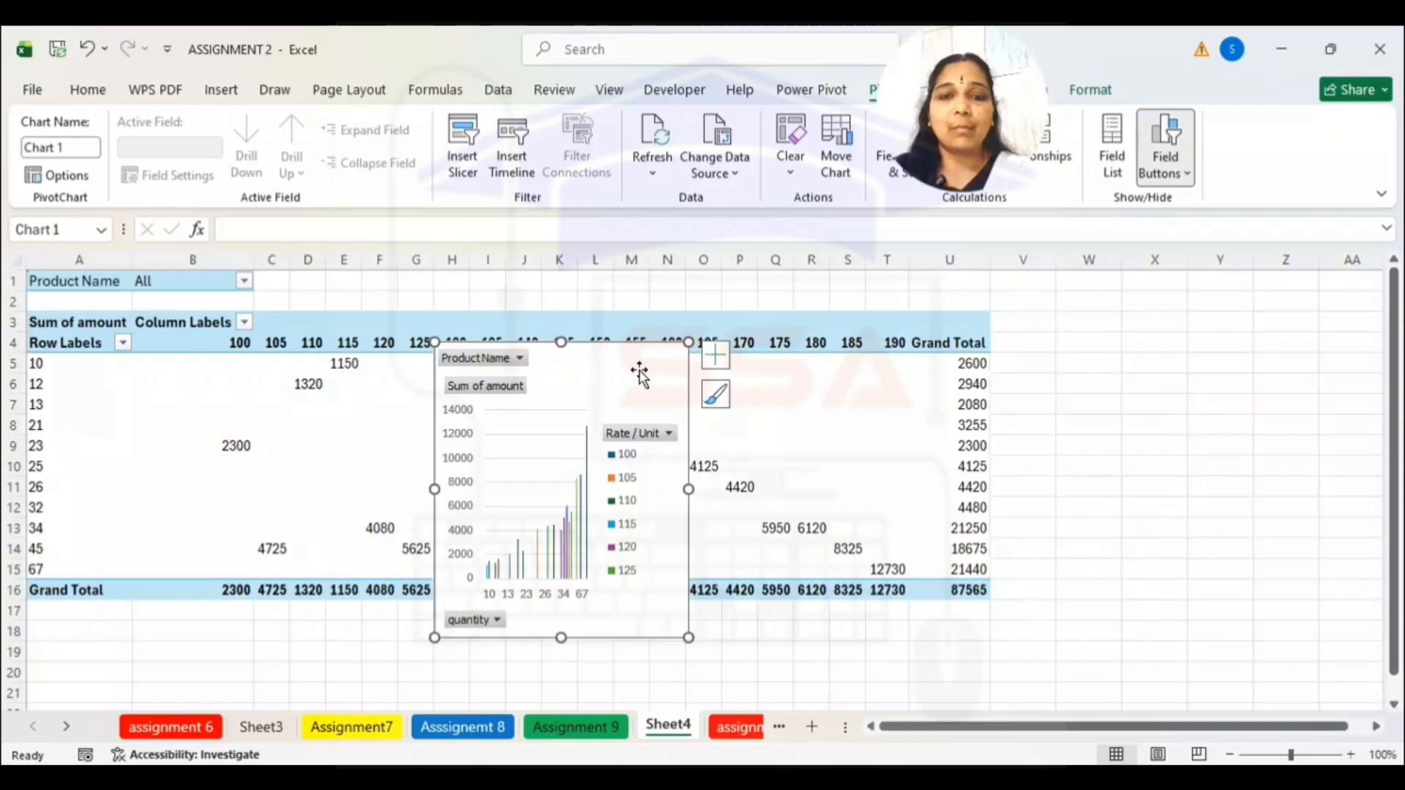
Move the pivot chart off the pivot table to the empty columns beside Grand Total and widen it on both sides
left_click_drag(642, 370, 1289, 313)
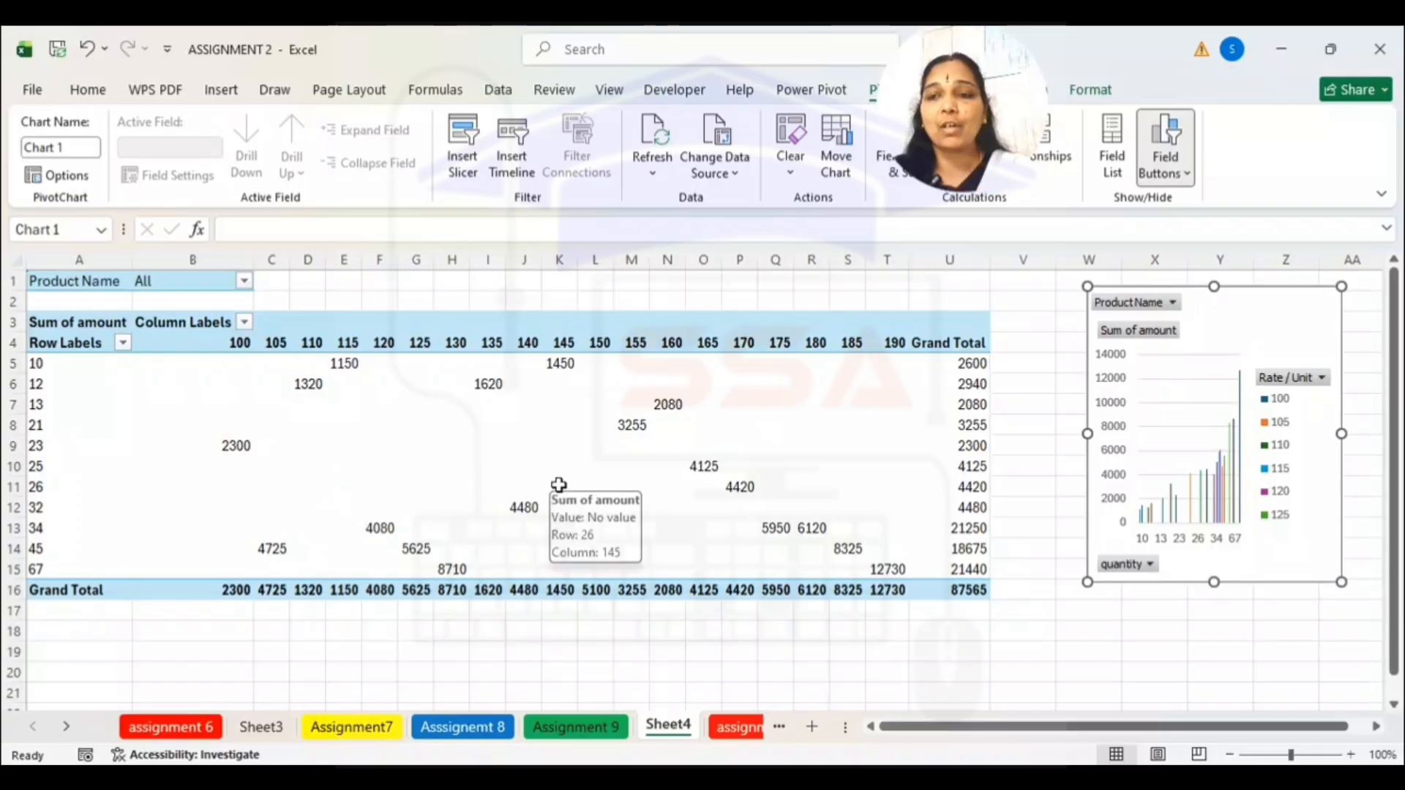
left_click_drag(1088, 433, 1026, 435)
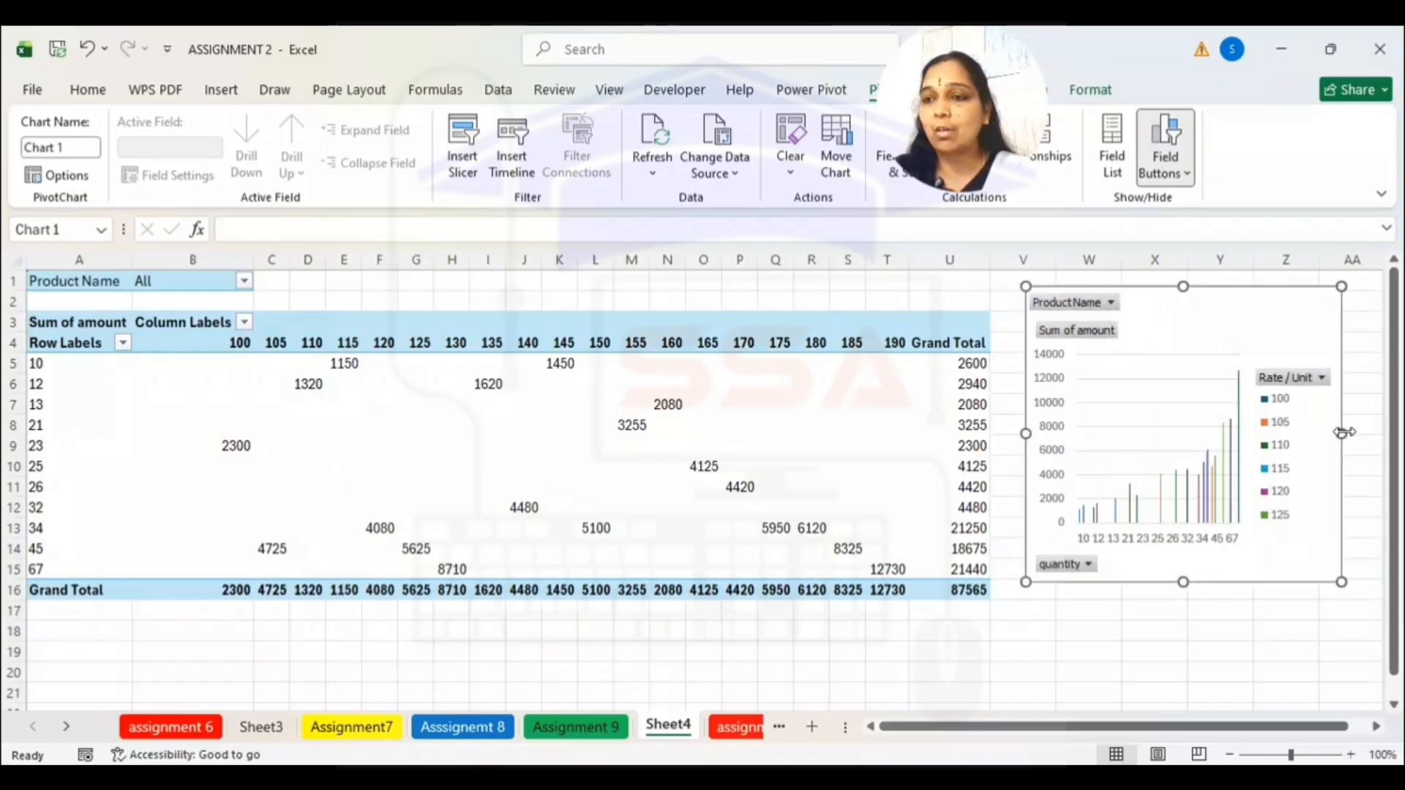
left_click_drag(1341, 433, 1394, 435)
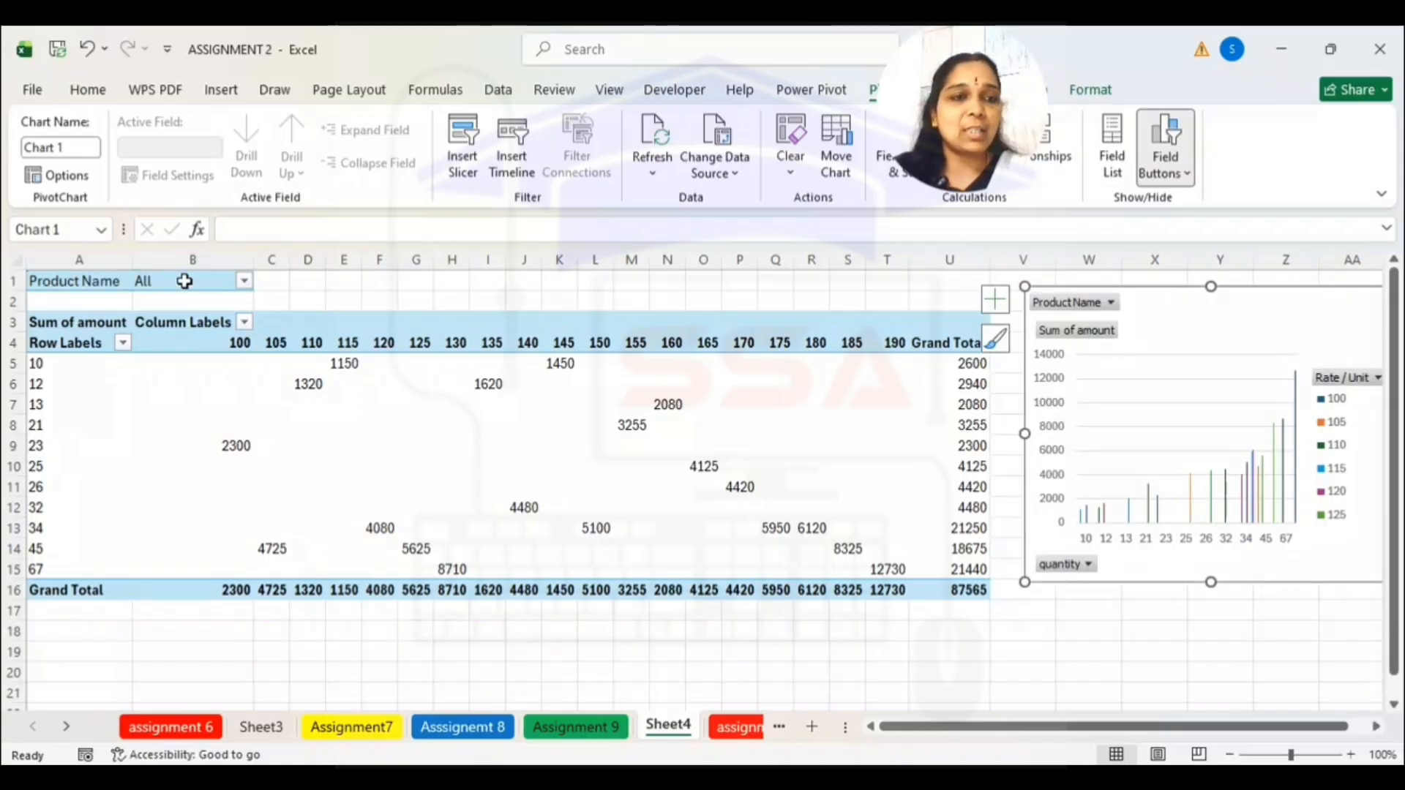
Open the pivot table's Product Name filter and expand the All entry to list the individual products
left_click(243, 281)
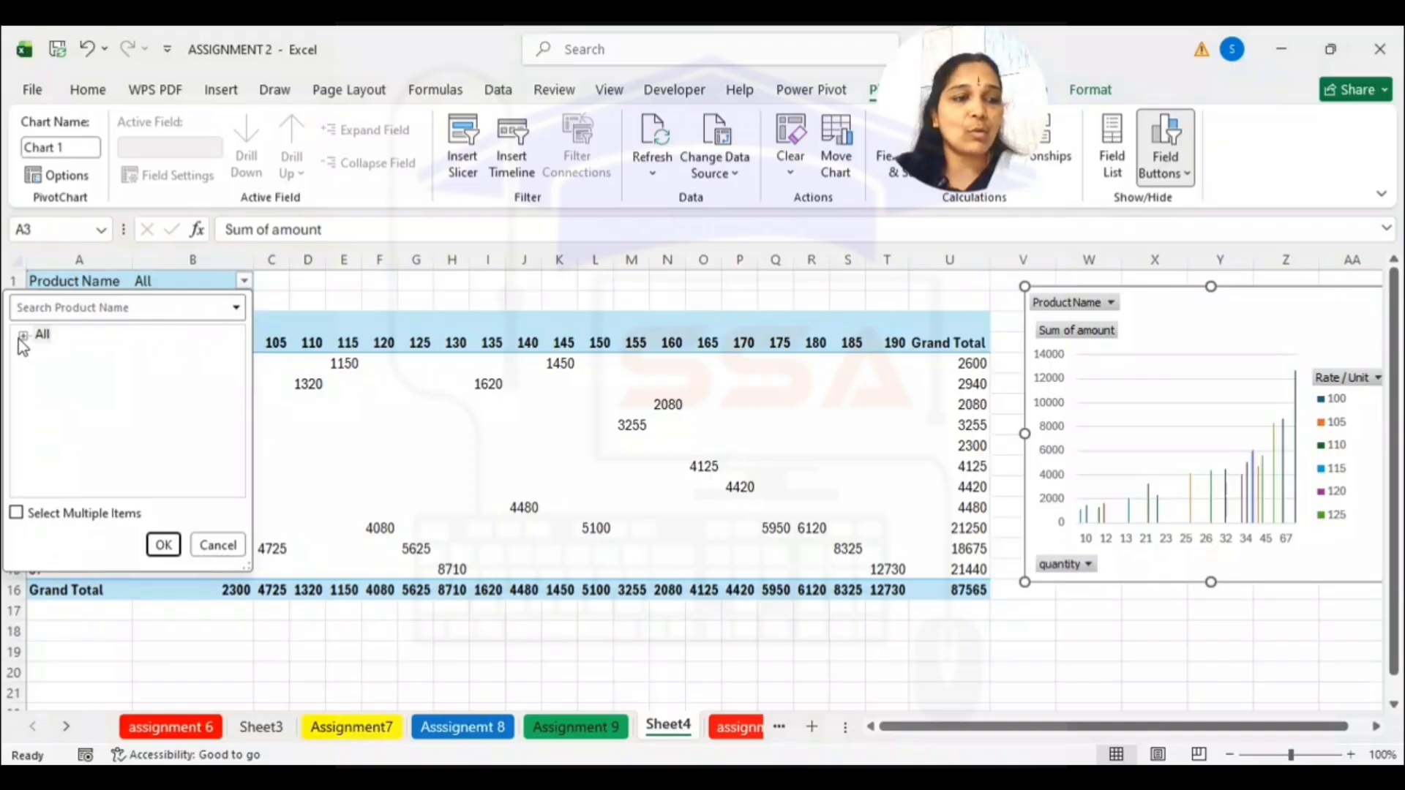
left_click(22, 337)
left_click(17, 513)
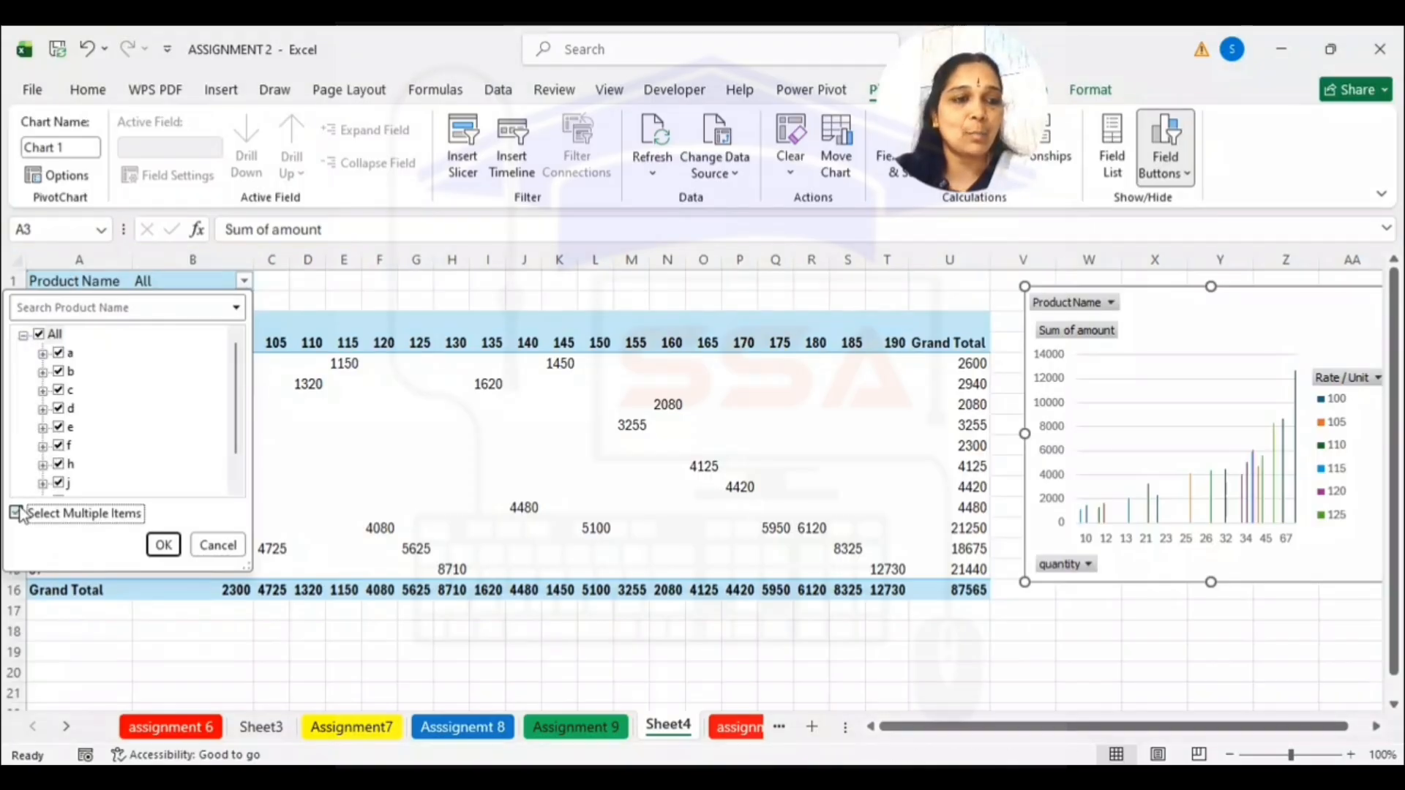
left_click(58, 353)
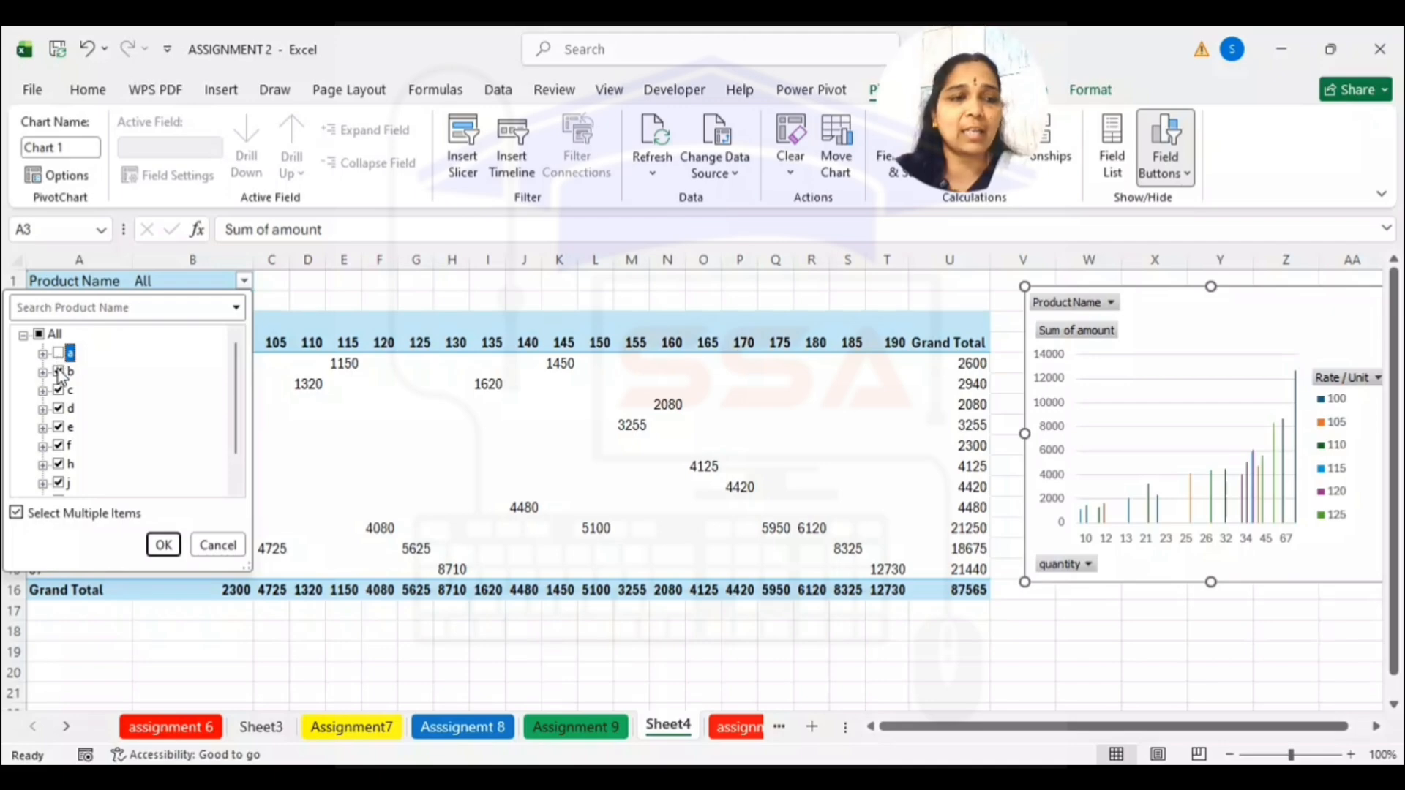
left_click(59, 372)
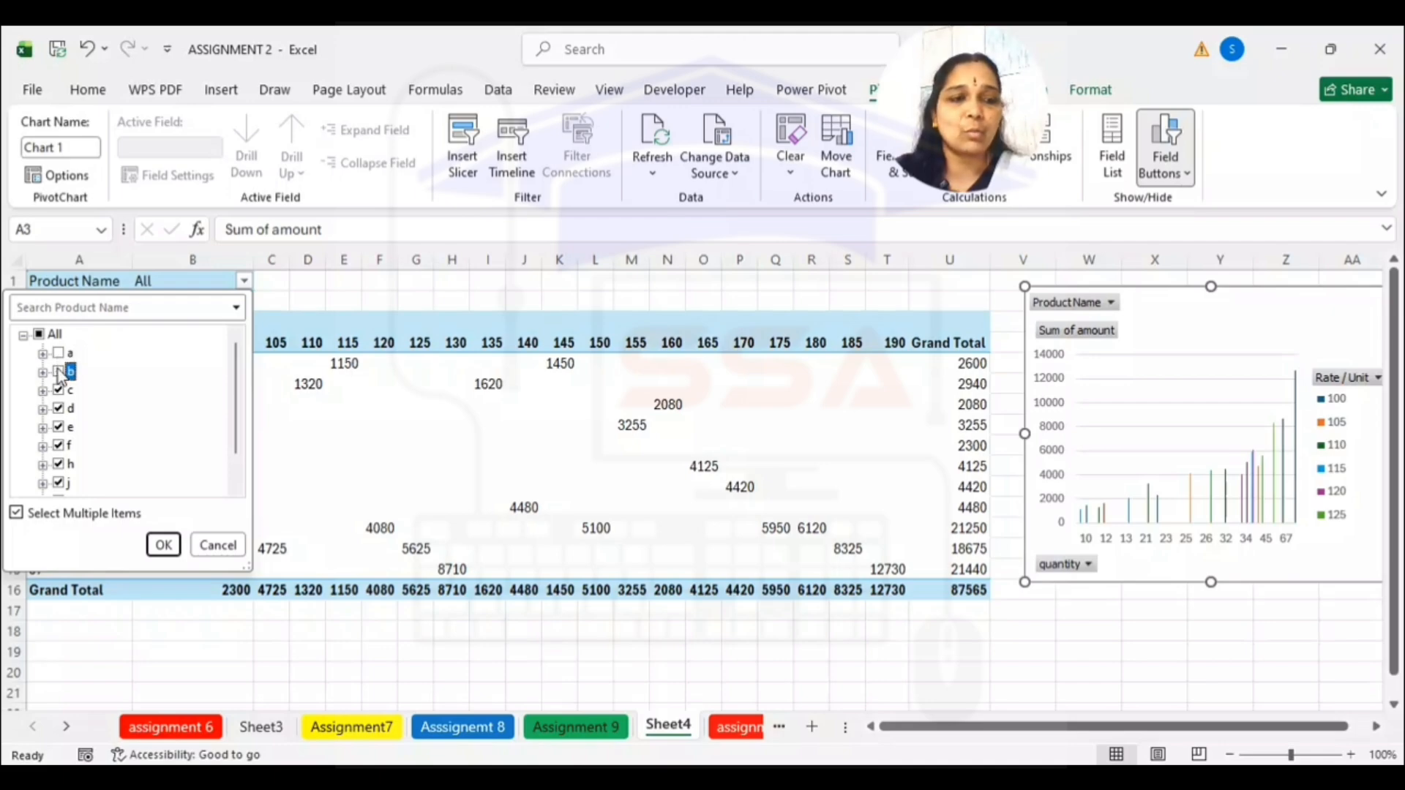
left_click(22, 512)
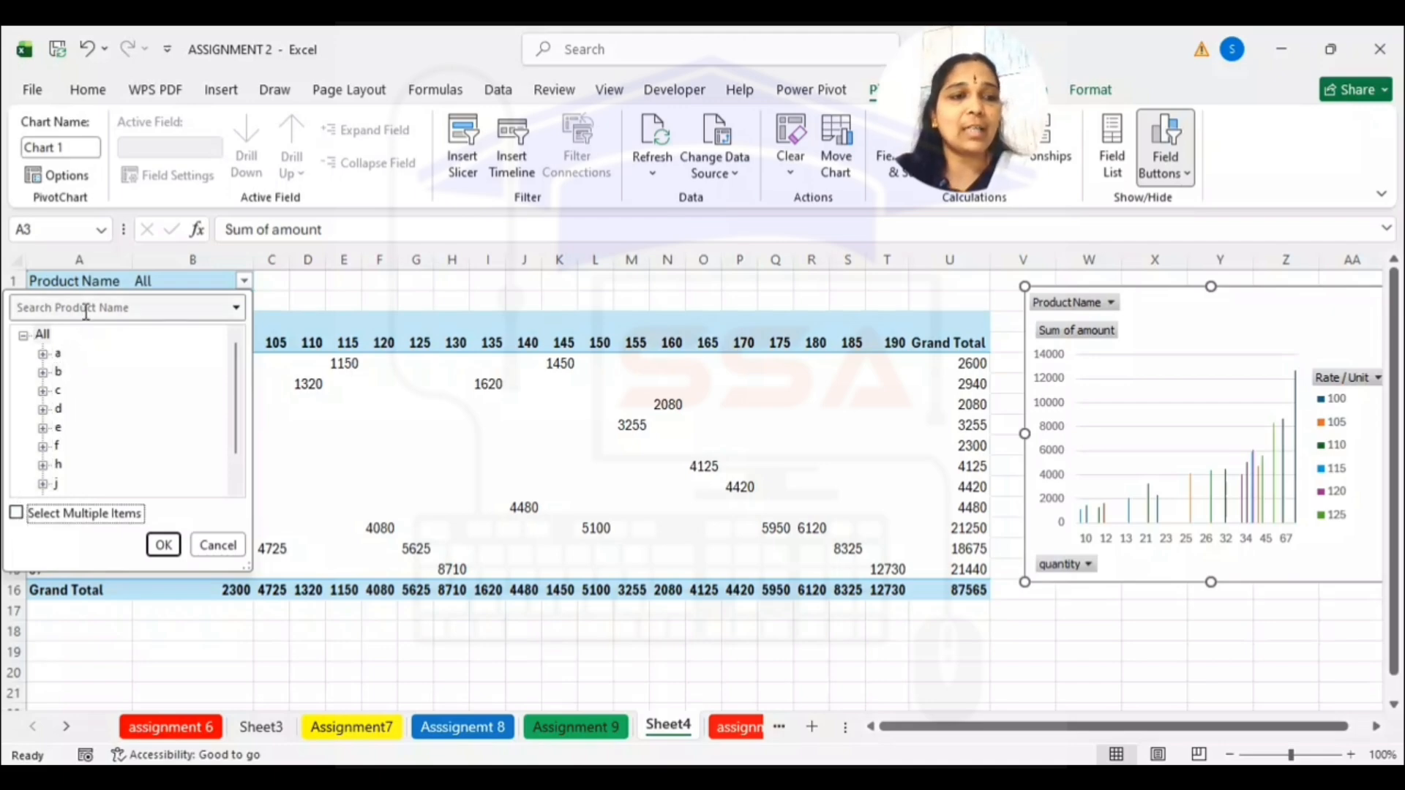
Filter the pivot table and chart to the single product a
left_click(54, 355)
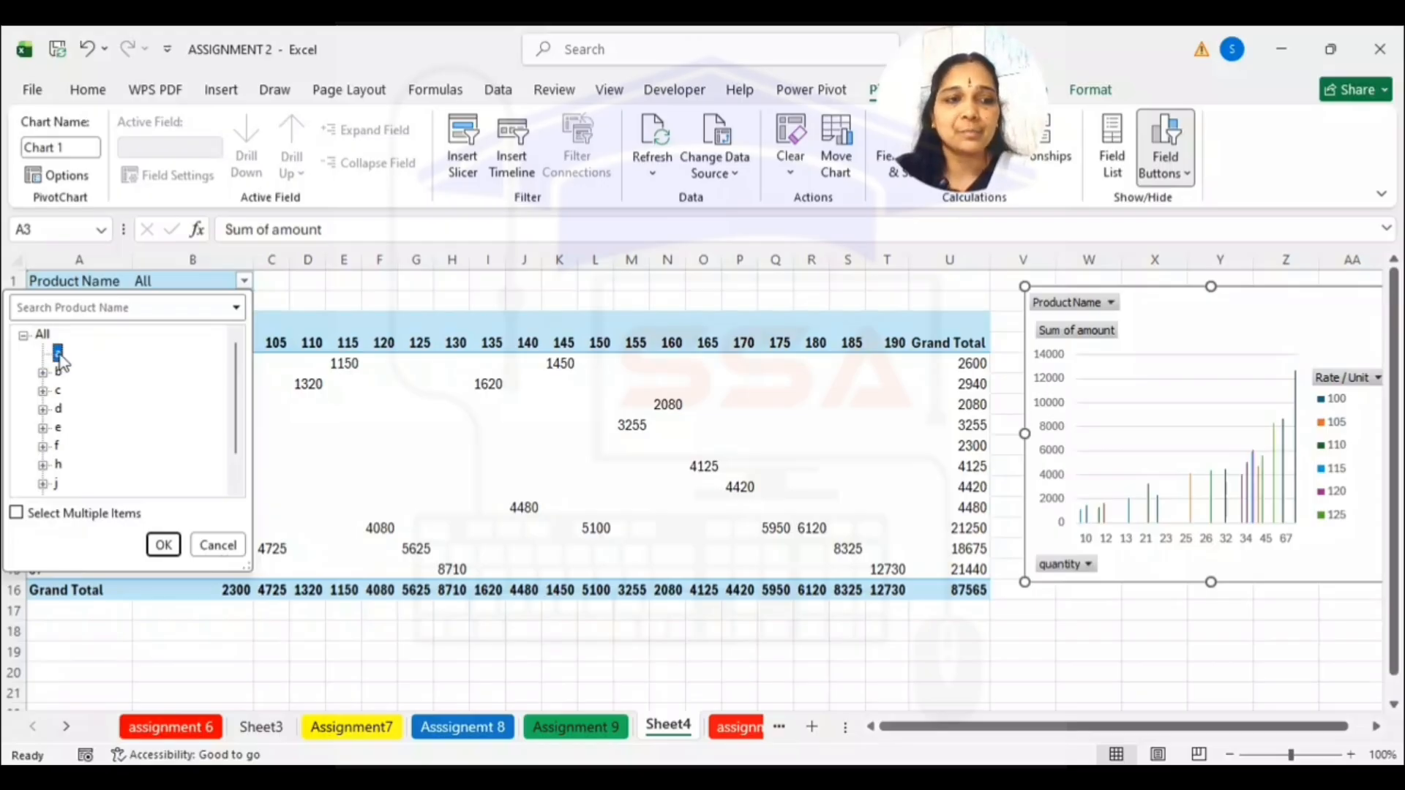
left_click(163, 545)
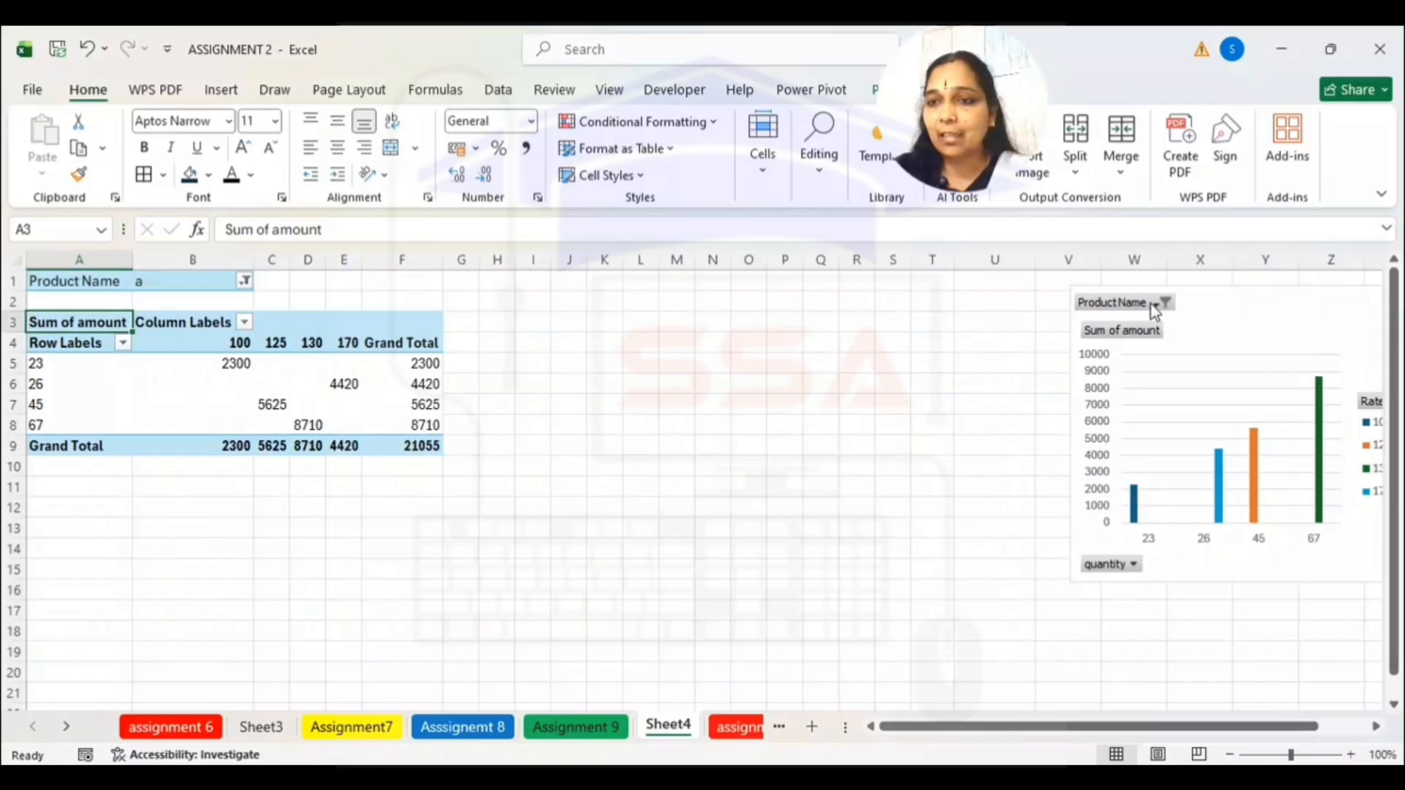
Move the pivot chart closer to the pivot table and enlarge it to span about columns M to Z and down to row 20
left_click_drag(1229, 317, 861, 328)
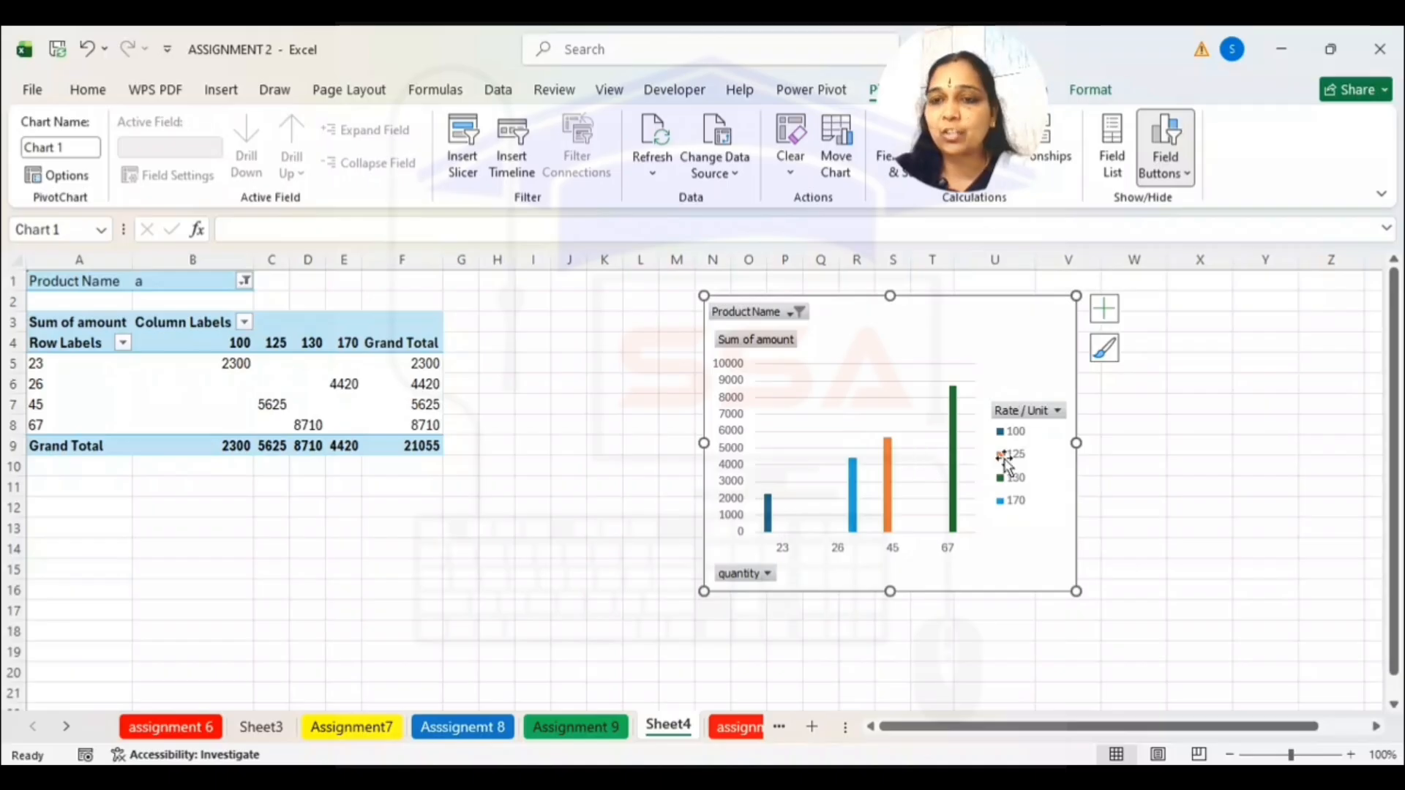
left_click_drag(1077, 448, 1368, 417)
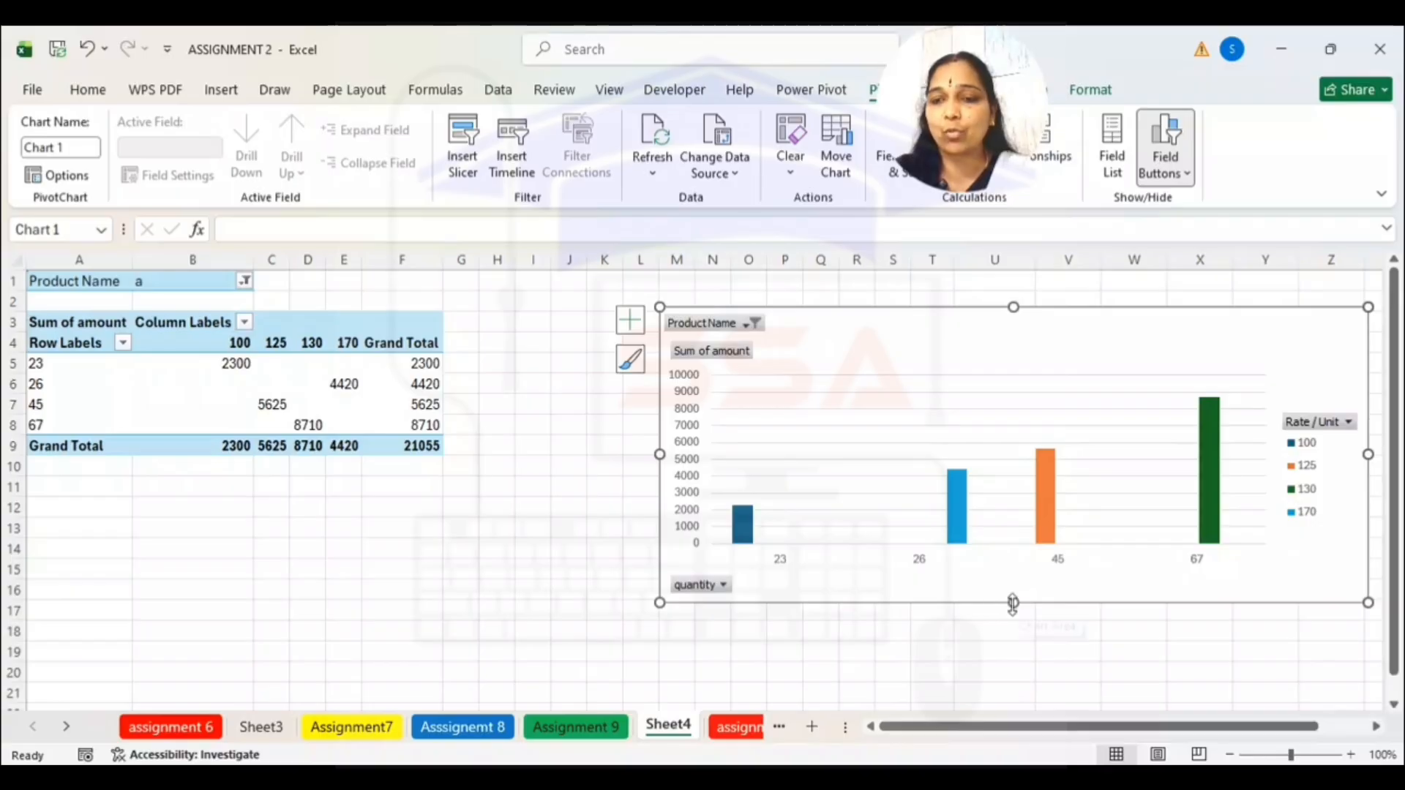
left_click_drag(1011, 603, 1038, 678)
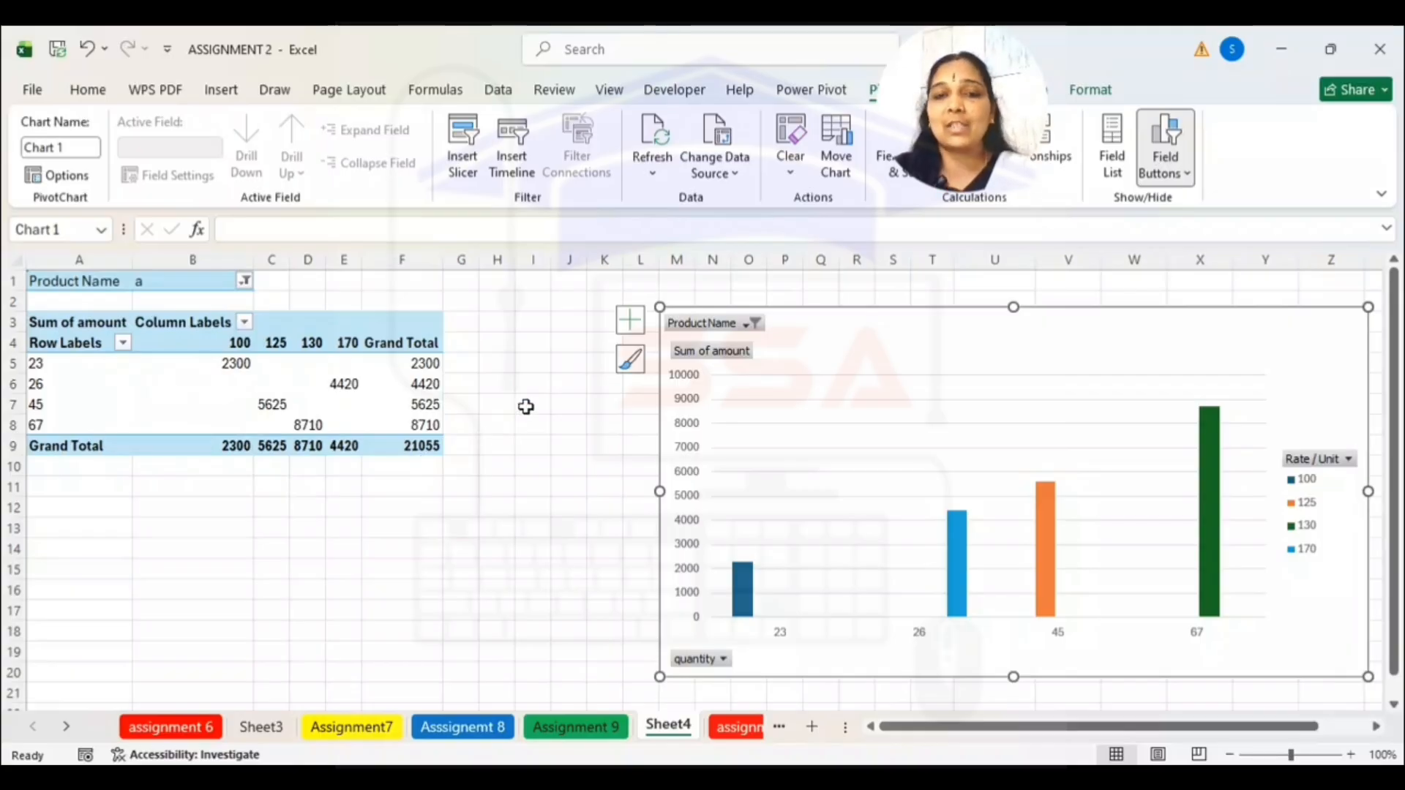
Try several chart styles on the pivot chart and apply Style 9
left_click(628, 361)
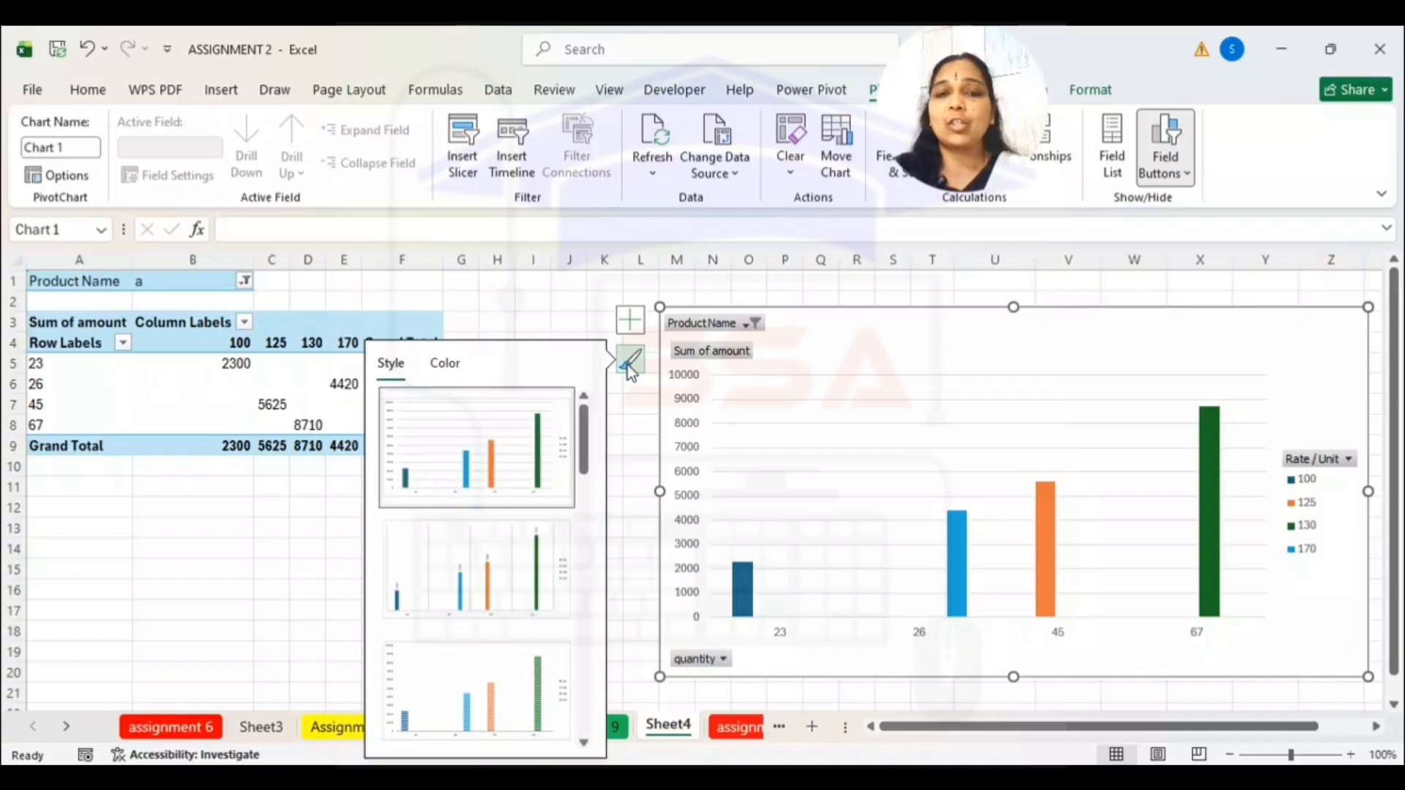
left_click(494, 578)
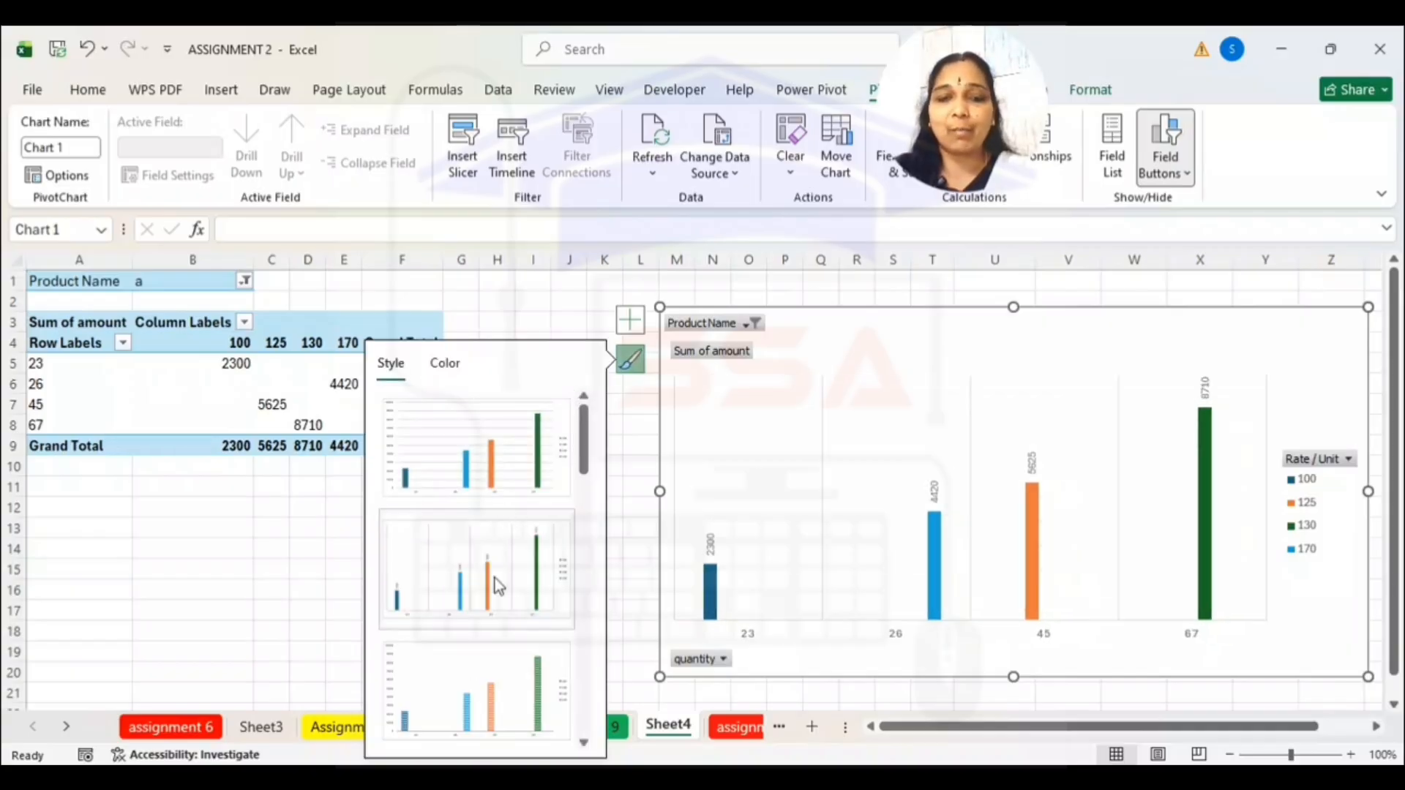
left_click(545, 731)
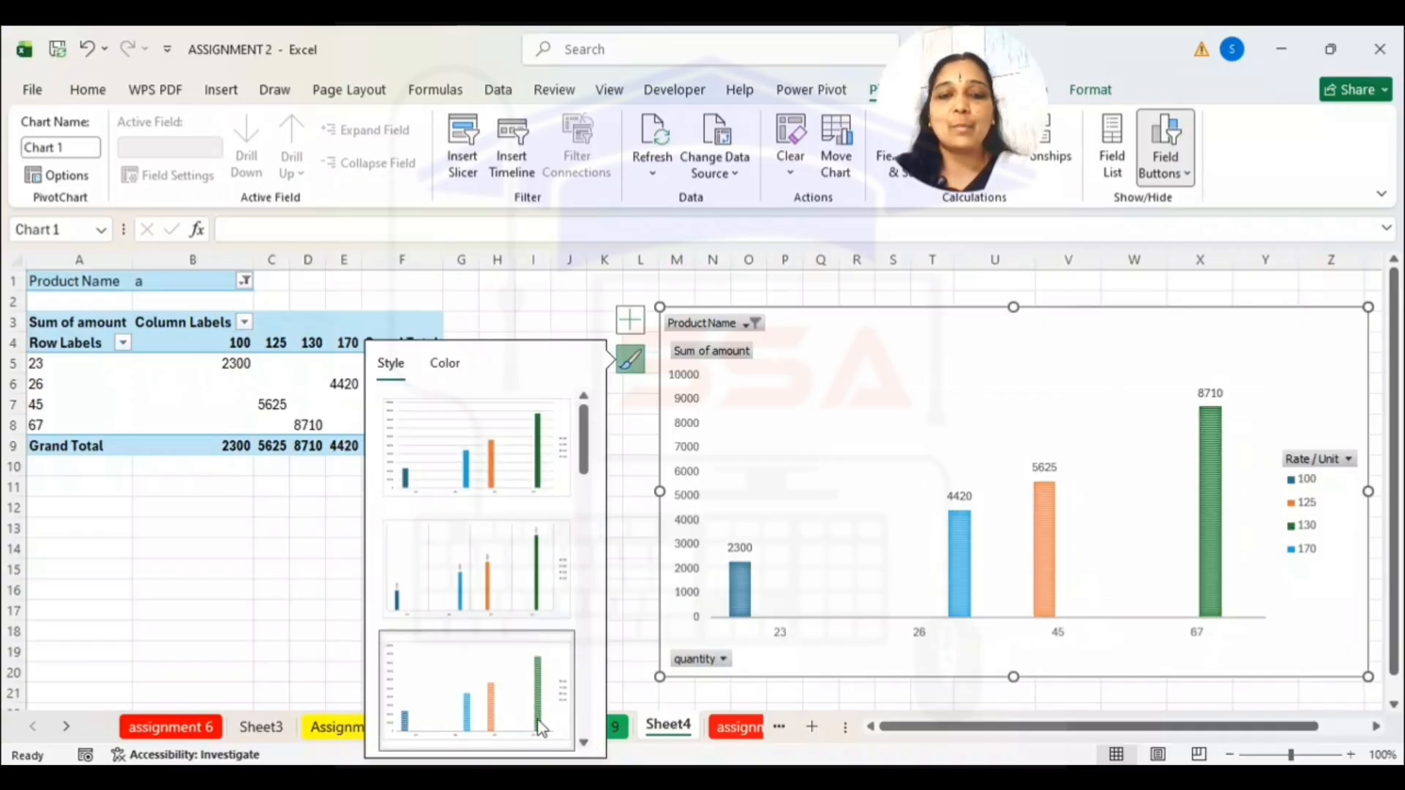
scroll(589, 754, "down", 3)
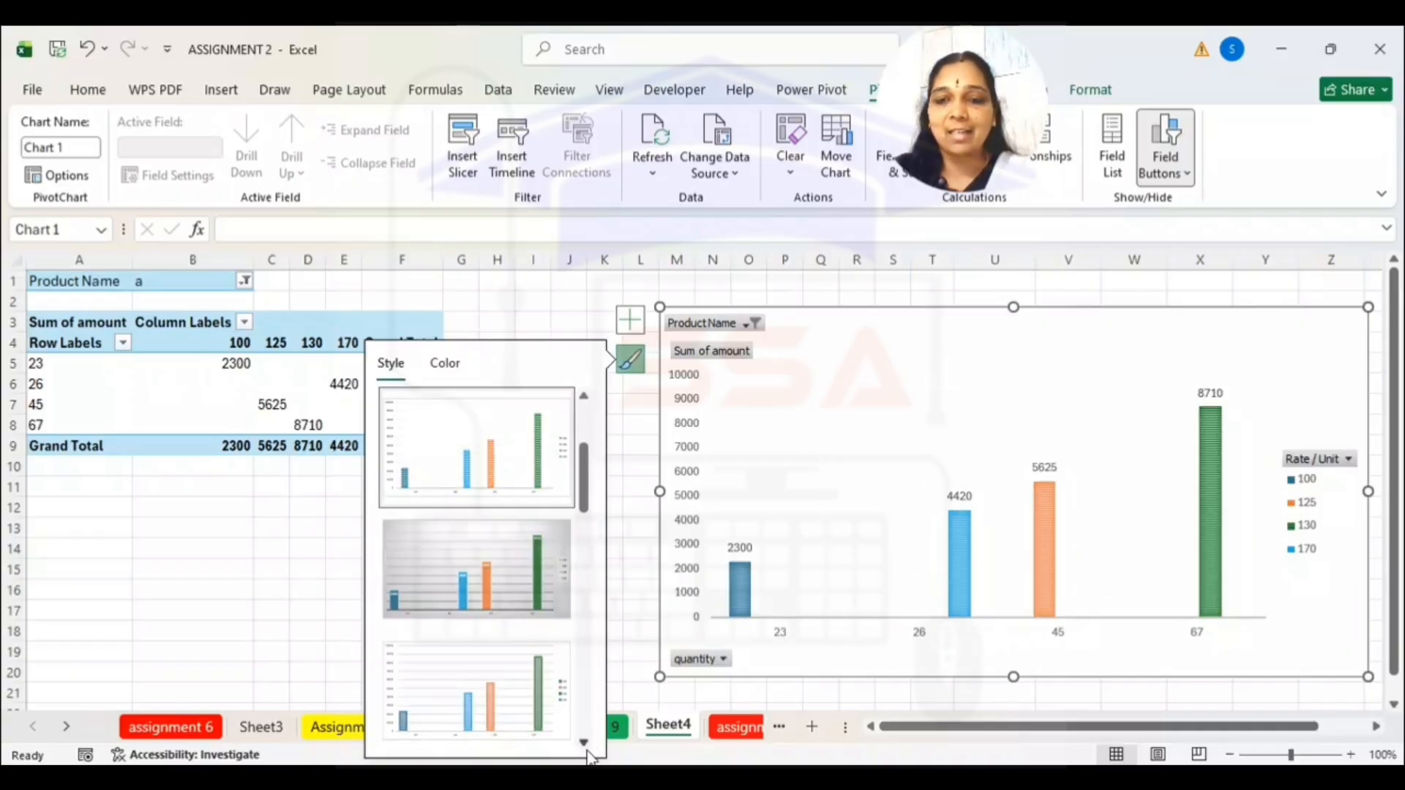
left_click(536, 721)
left_click(583, 742)
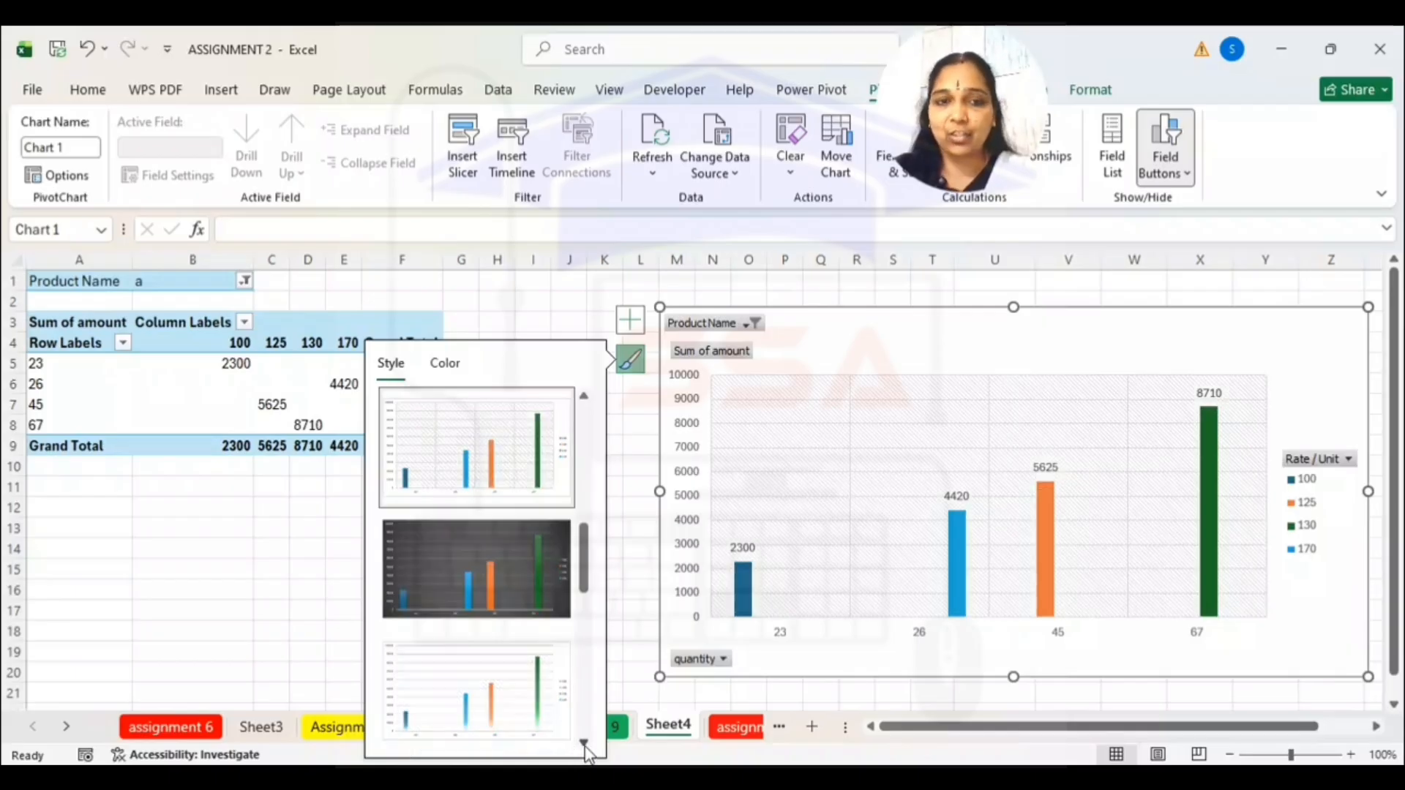
left_click(583, 743)
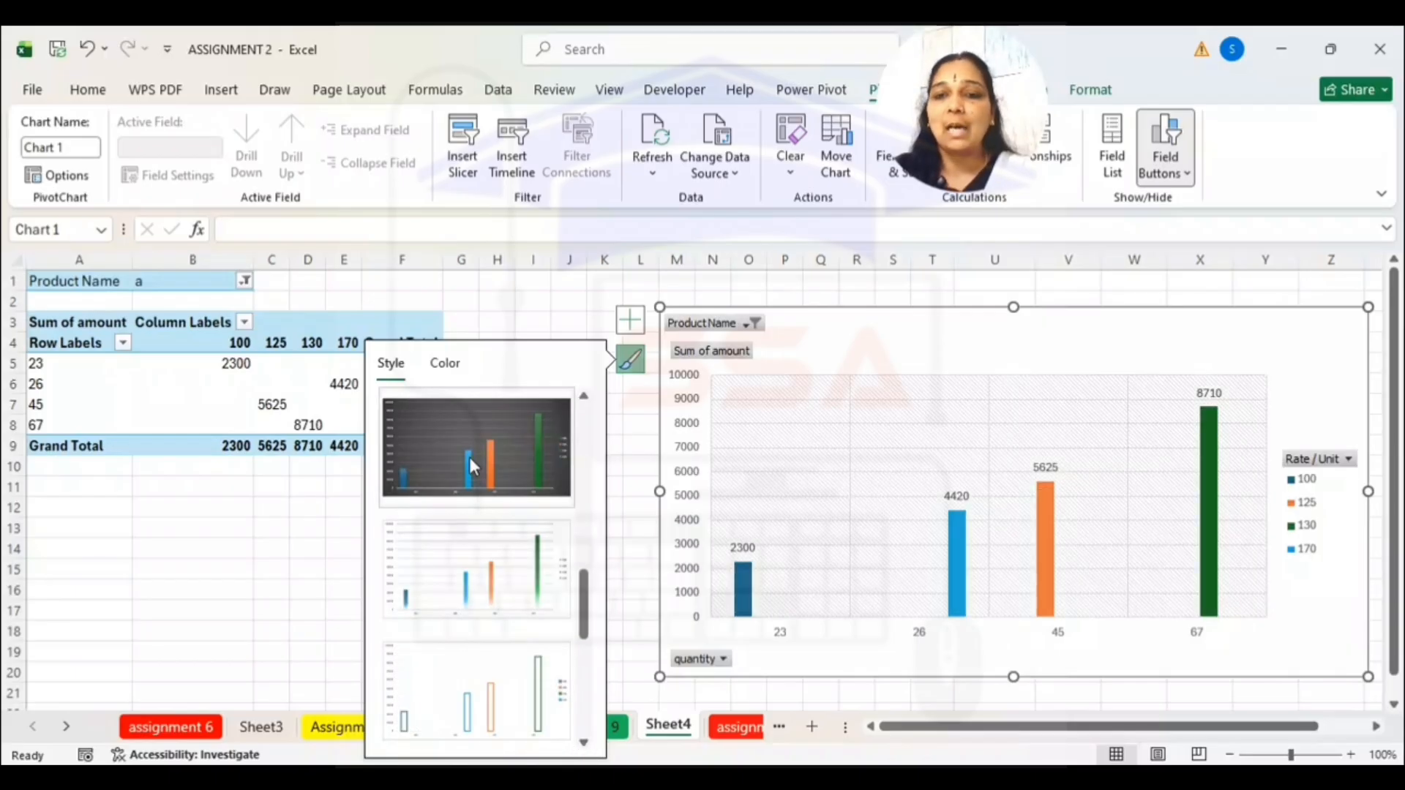
left_click(470, 461)
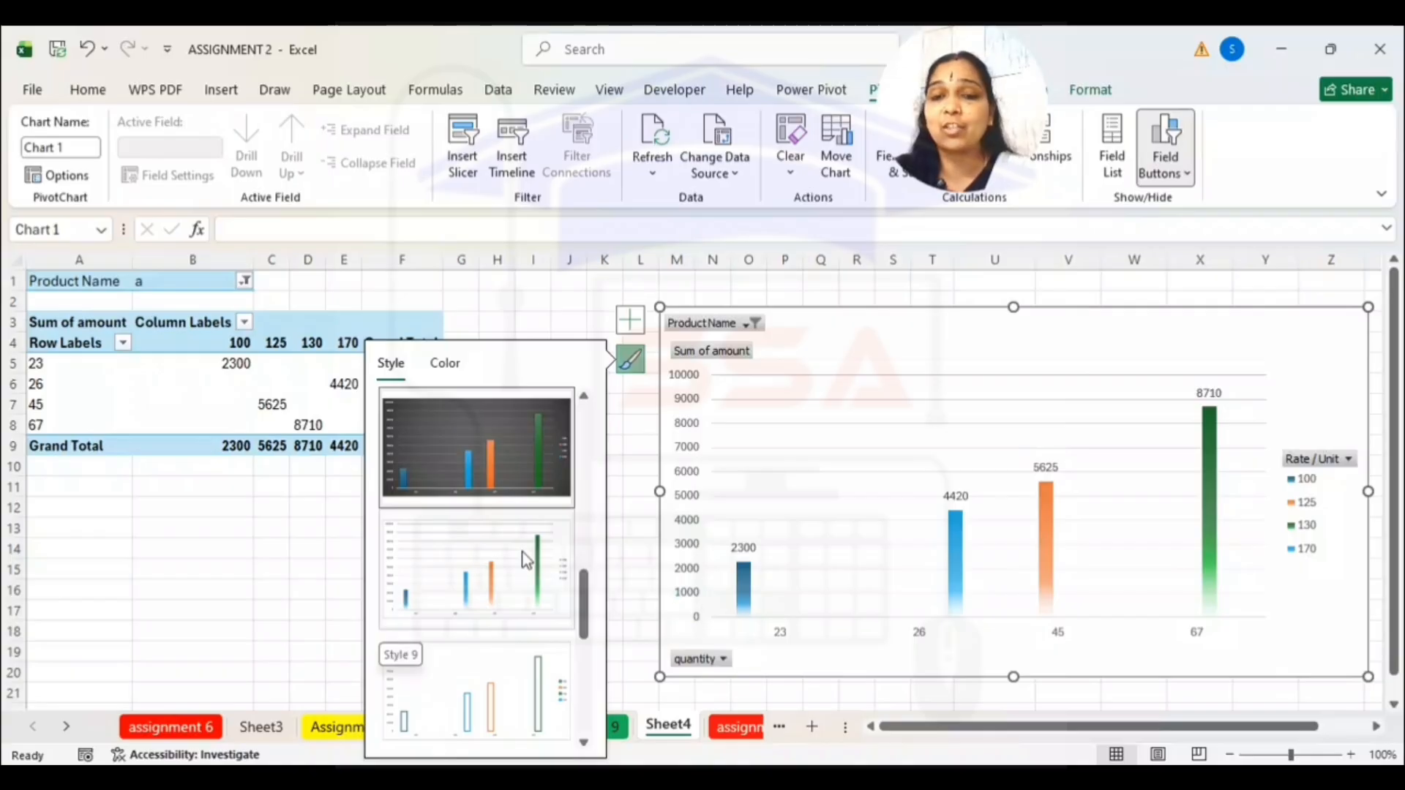
left_click(516, 596)
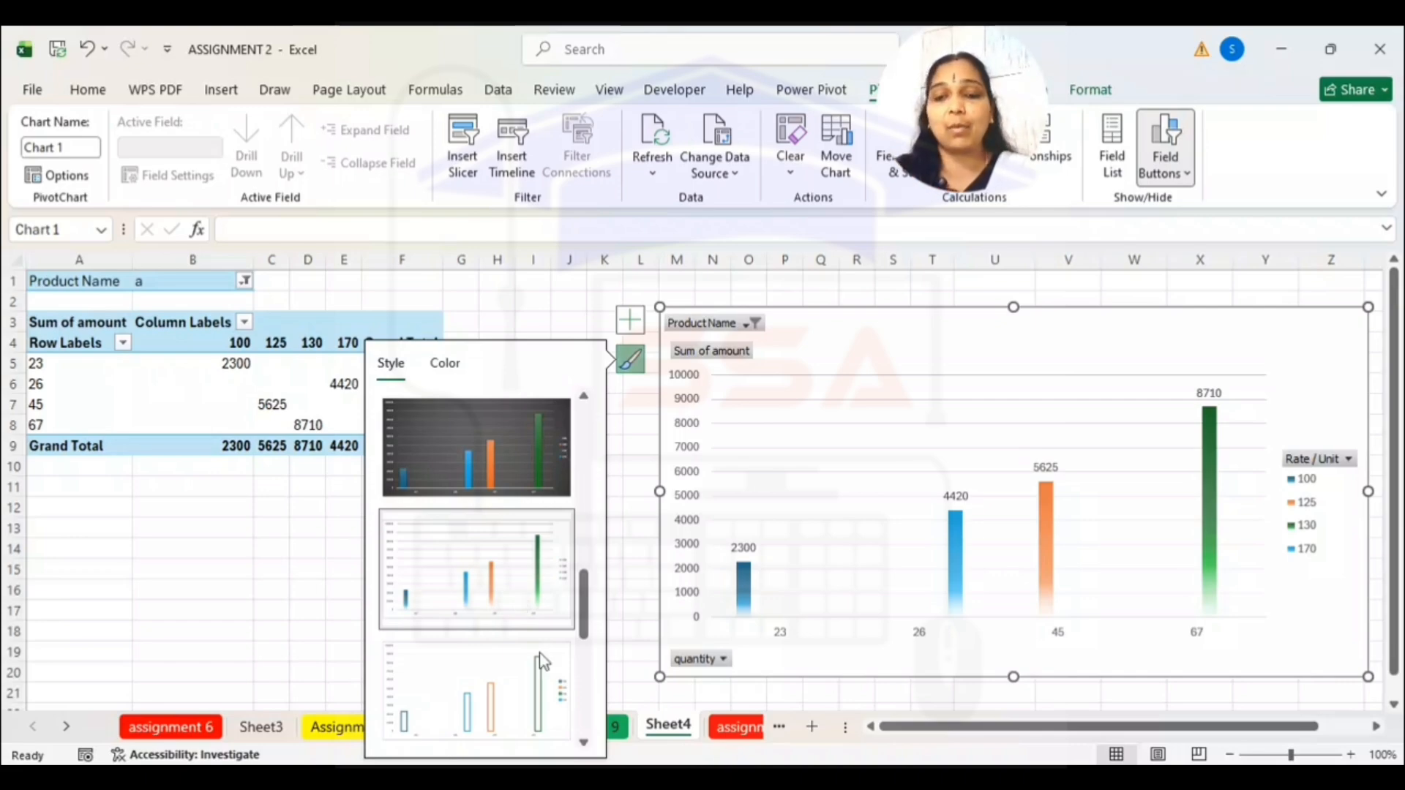
Switch to Notepad to check the Assignment 10 task list, and return to the Excel workbook
left_click(916, 777)
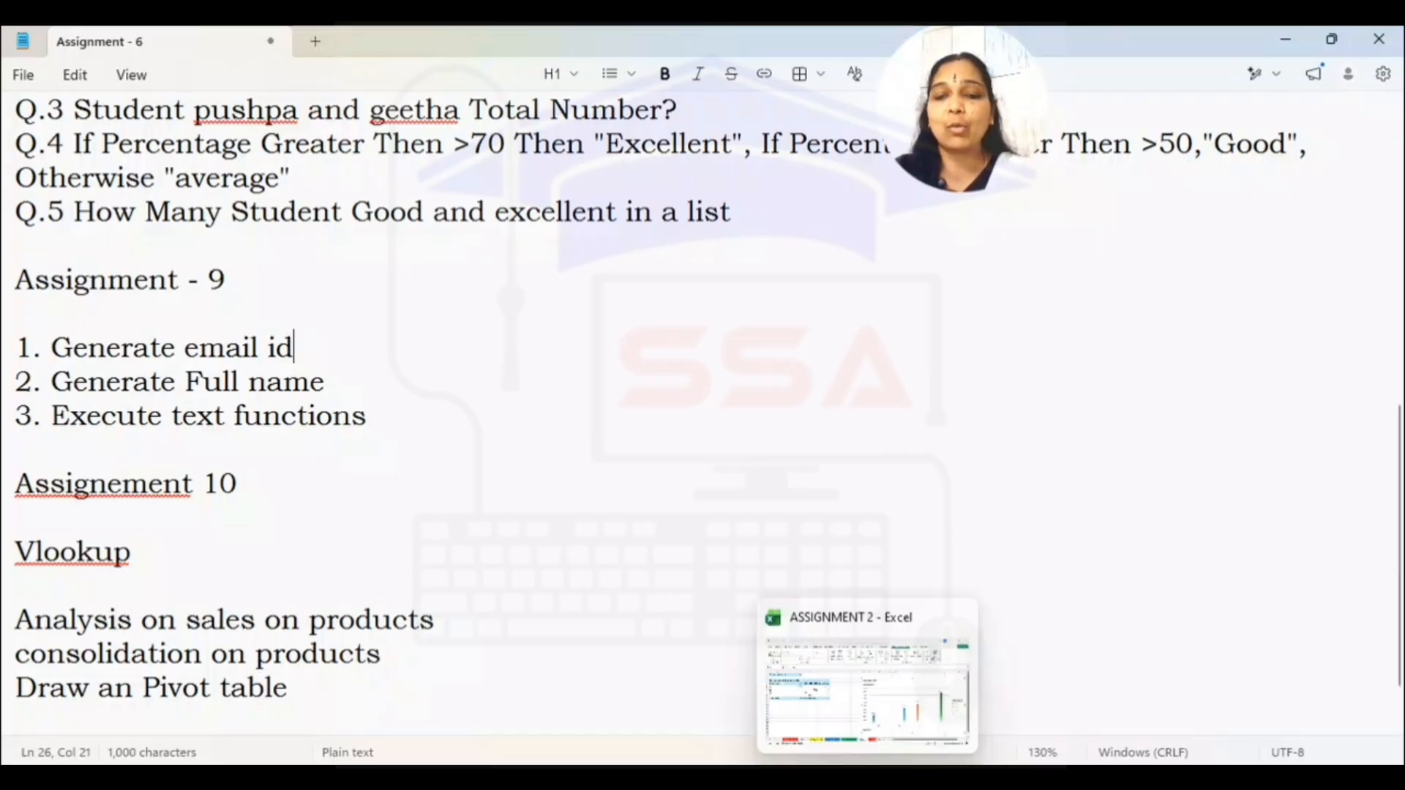
left_click(869, 777)
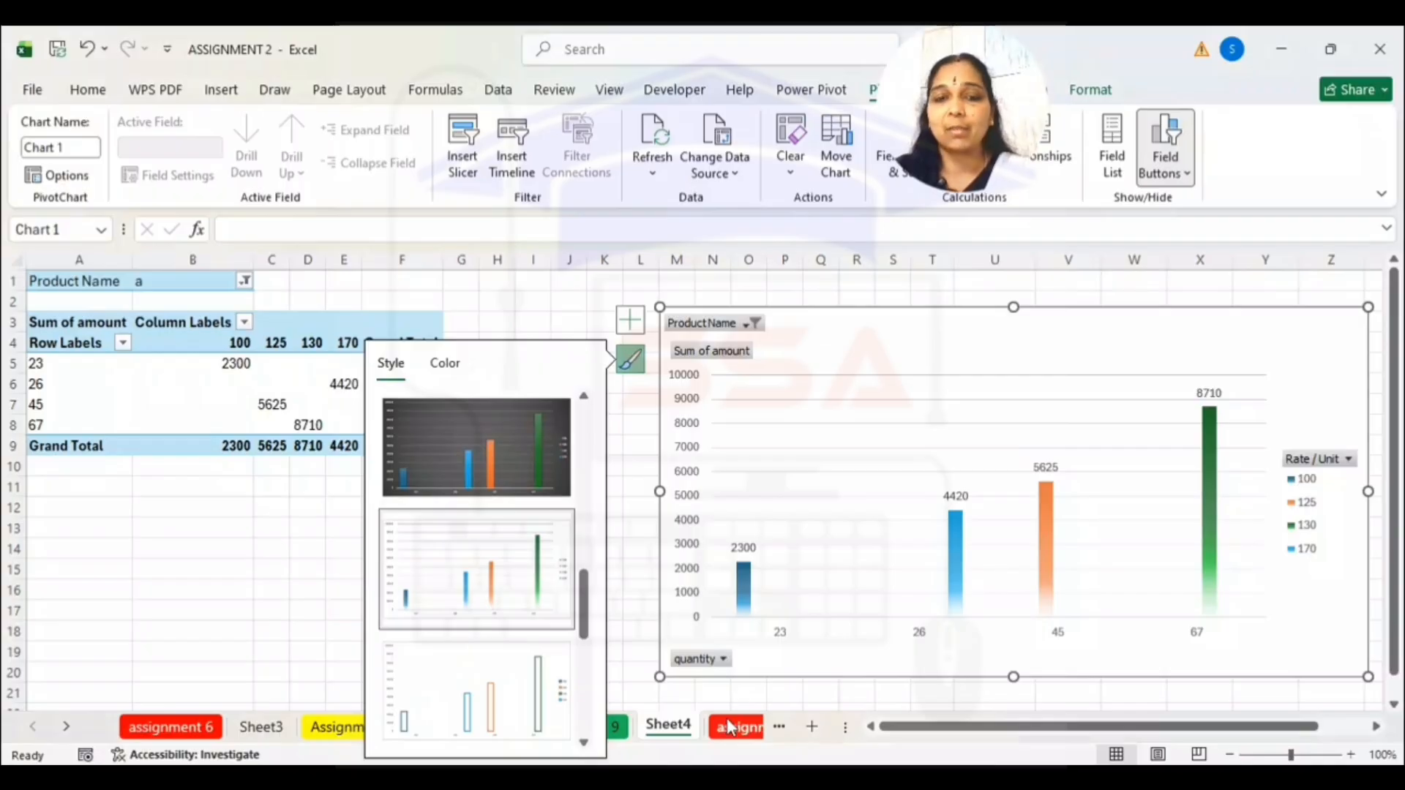
Apply the chart style with hollow, outlined columns to the pivot chart
scroll(574, 741, "down", 1)
scroll(533, 710, "up", 1)
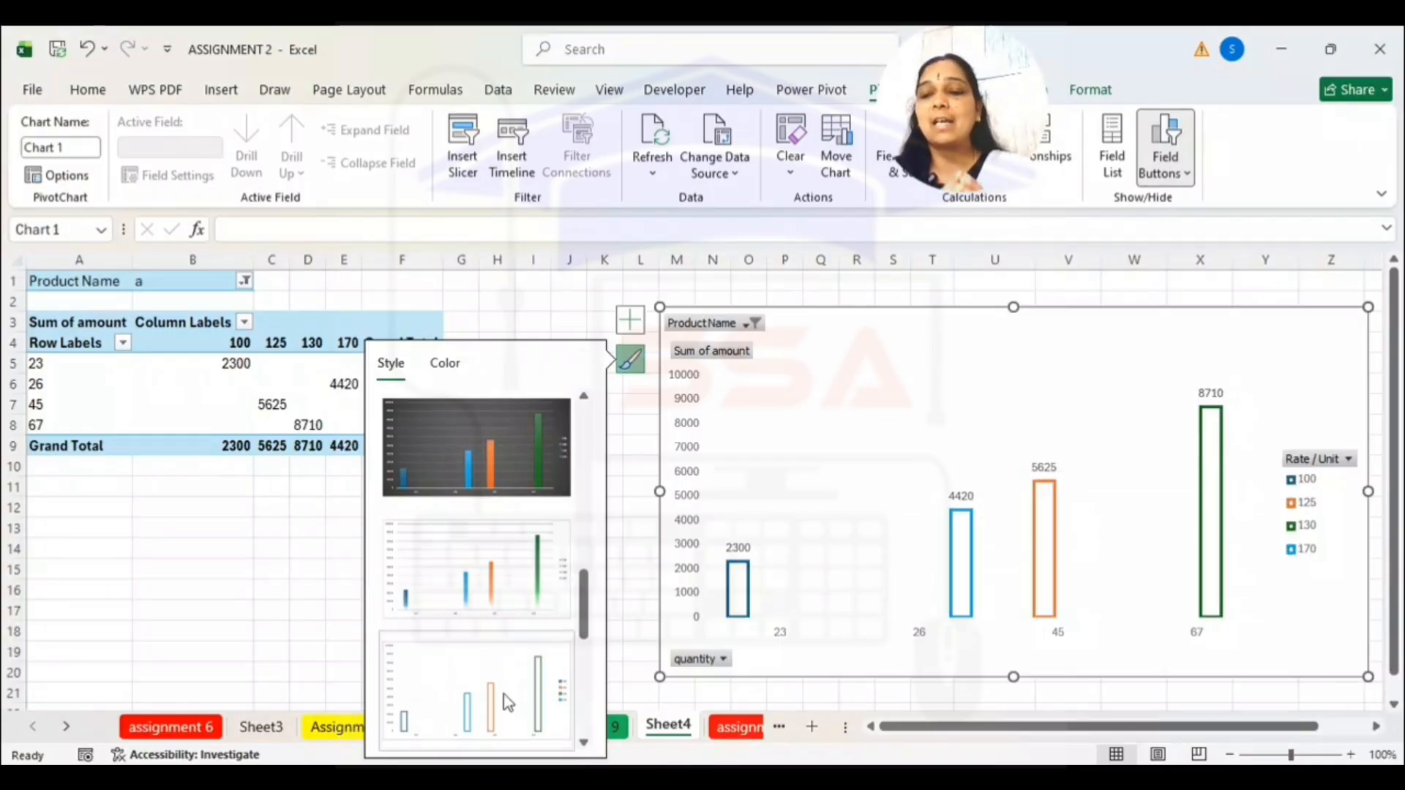
left_click(508, 704)
left_click(81, 590)
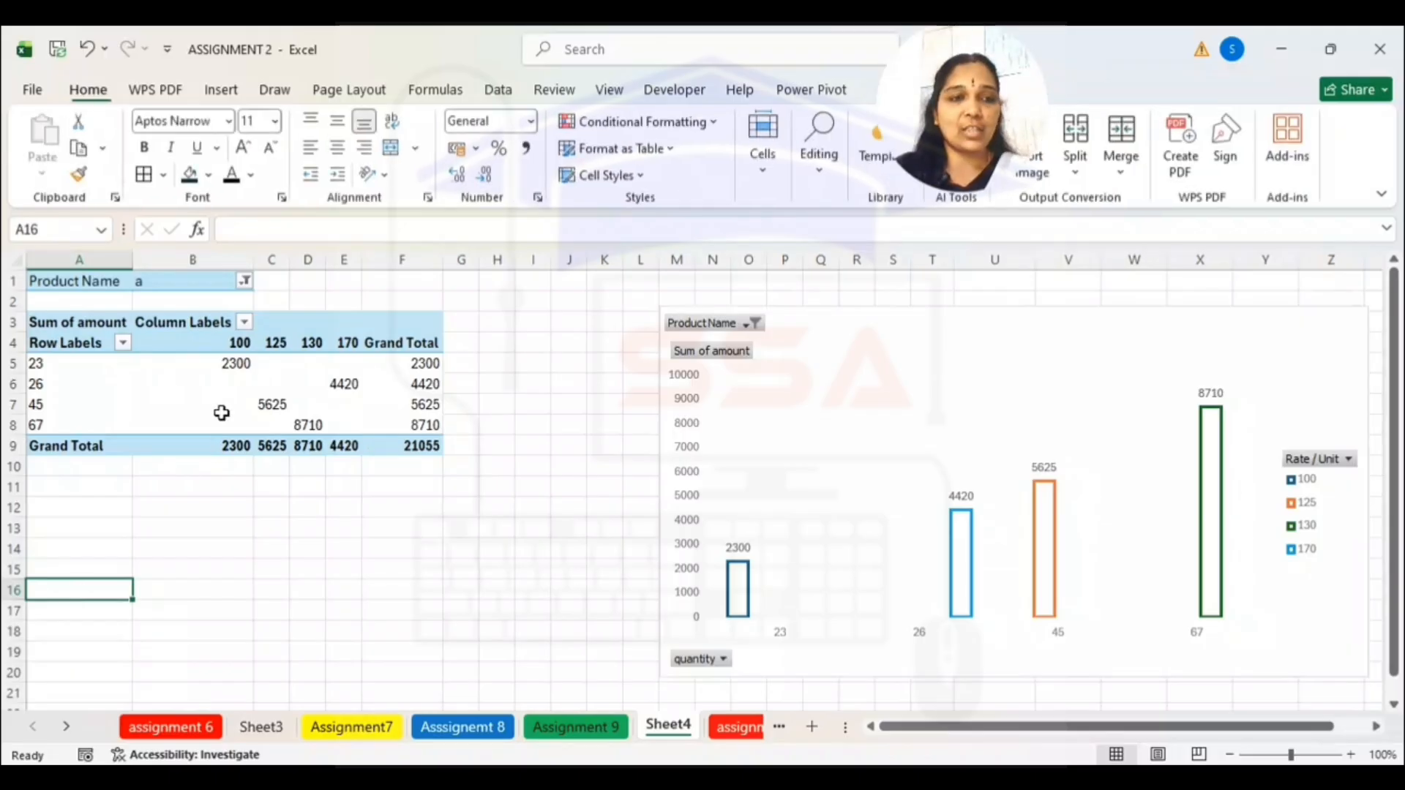
Change the Product Name filter of the pivot table and chart to the single product c
left_click(245, 281)
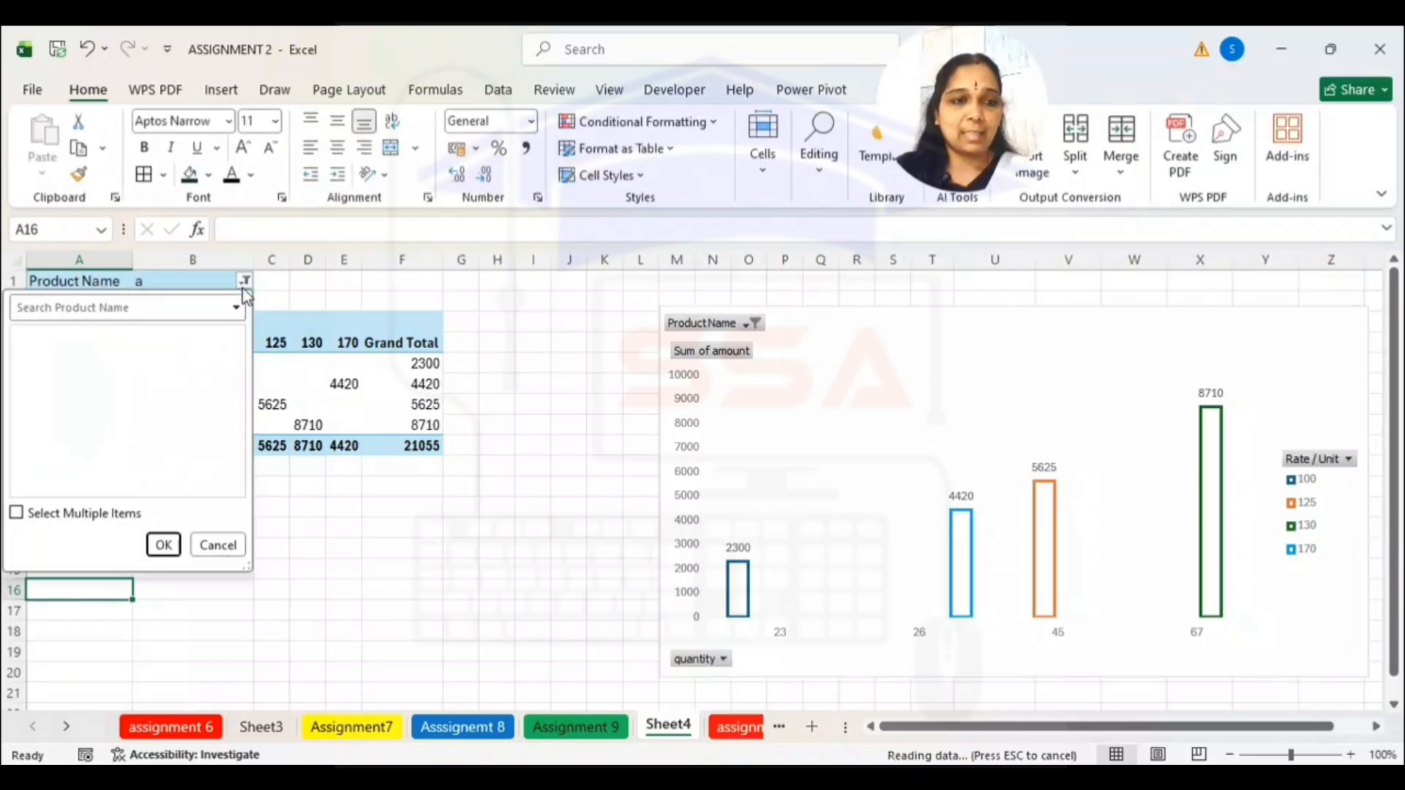
left_click(58, 372)
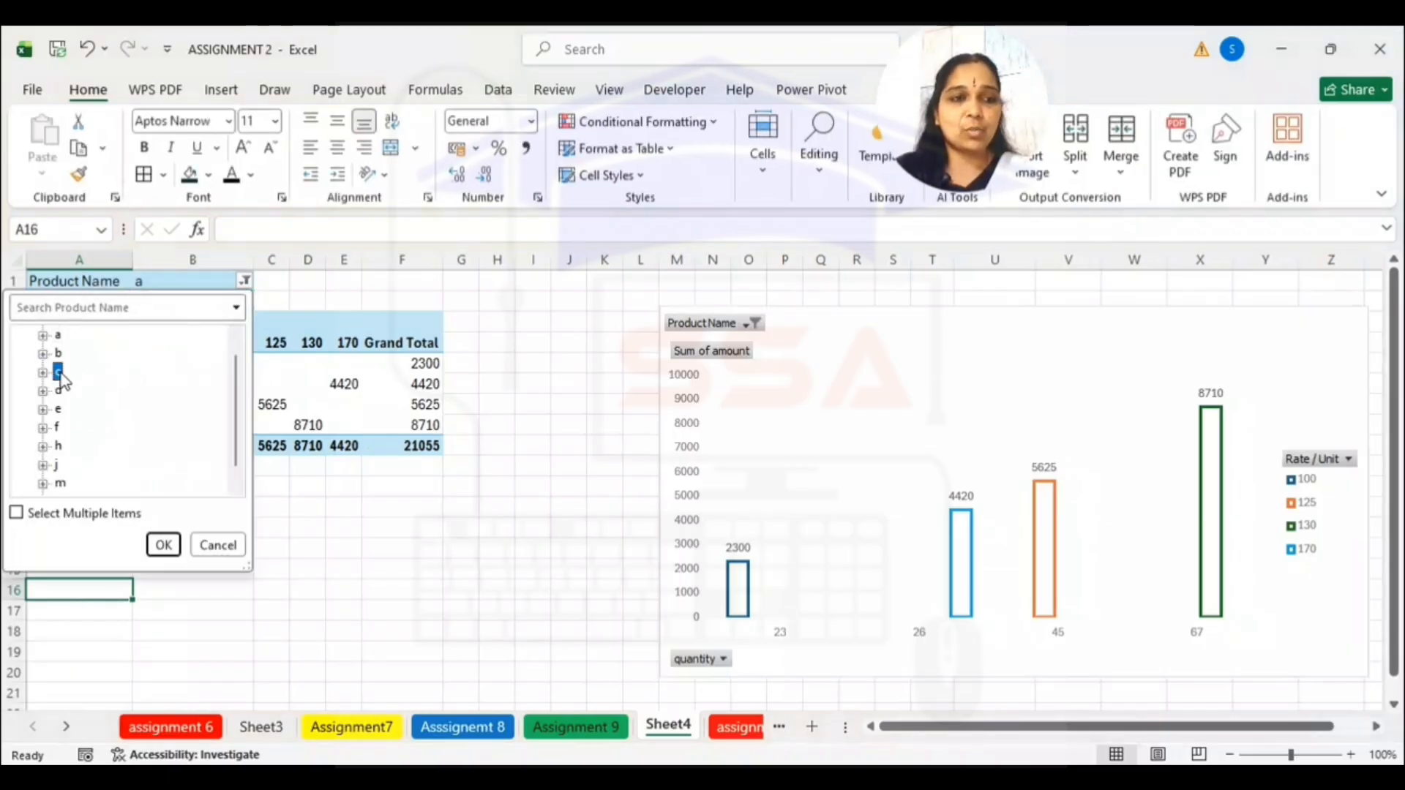
left_click(164, 546)
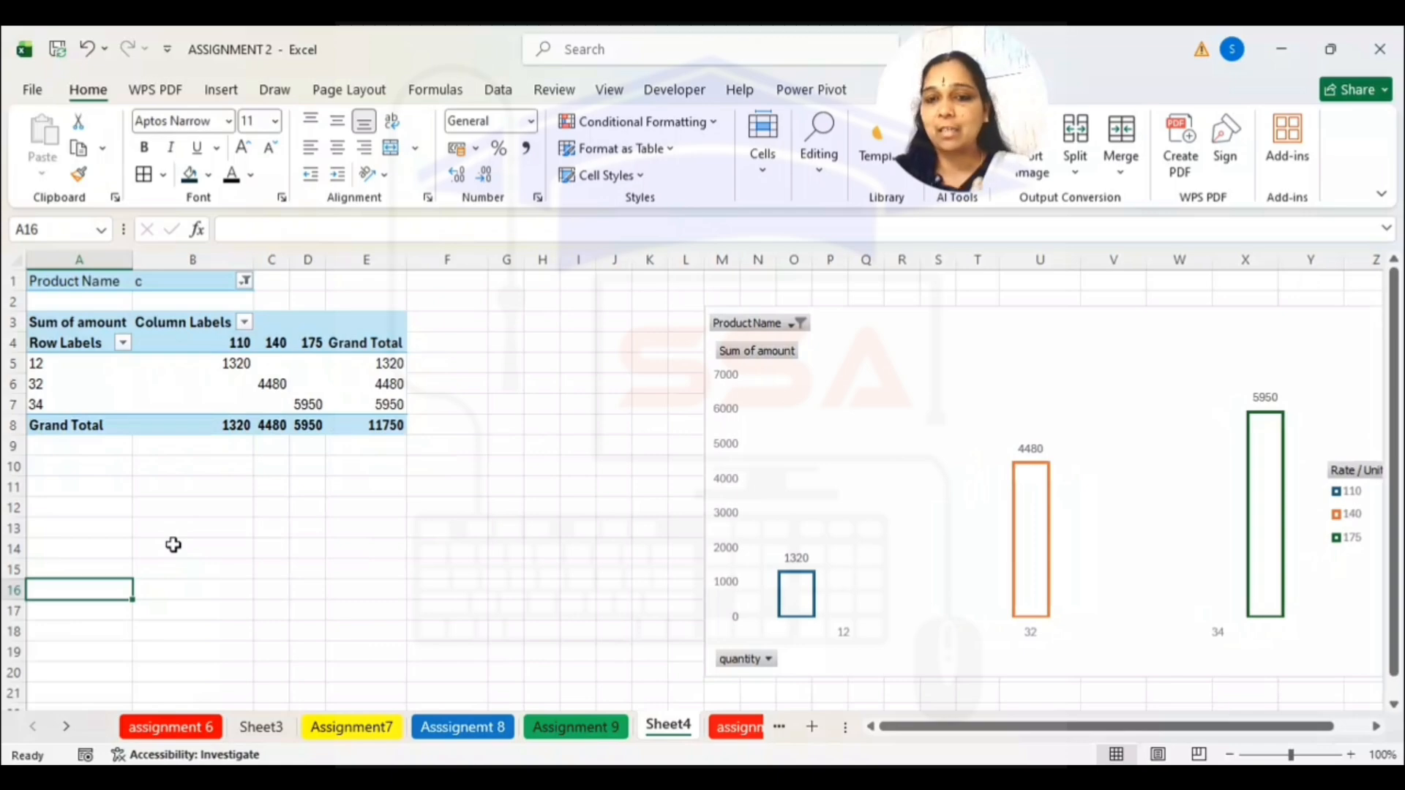
Apply the chart style with wide, semi-transparent filled columns on a white background to the pivot chart
left_click(919, 430)
left_click(791, 408)
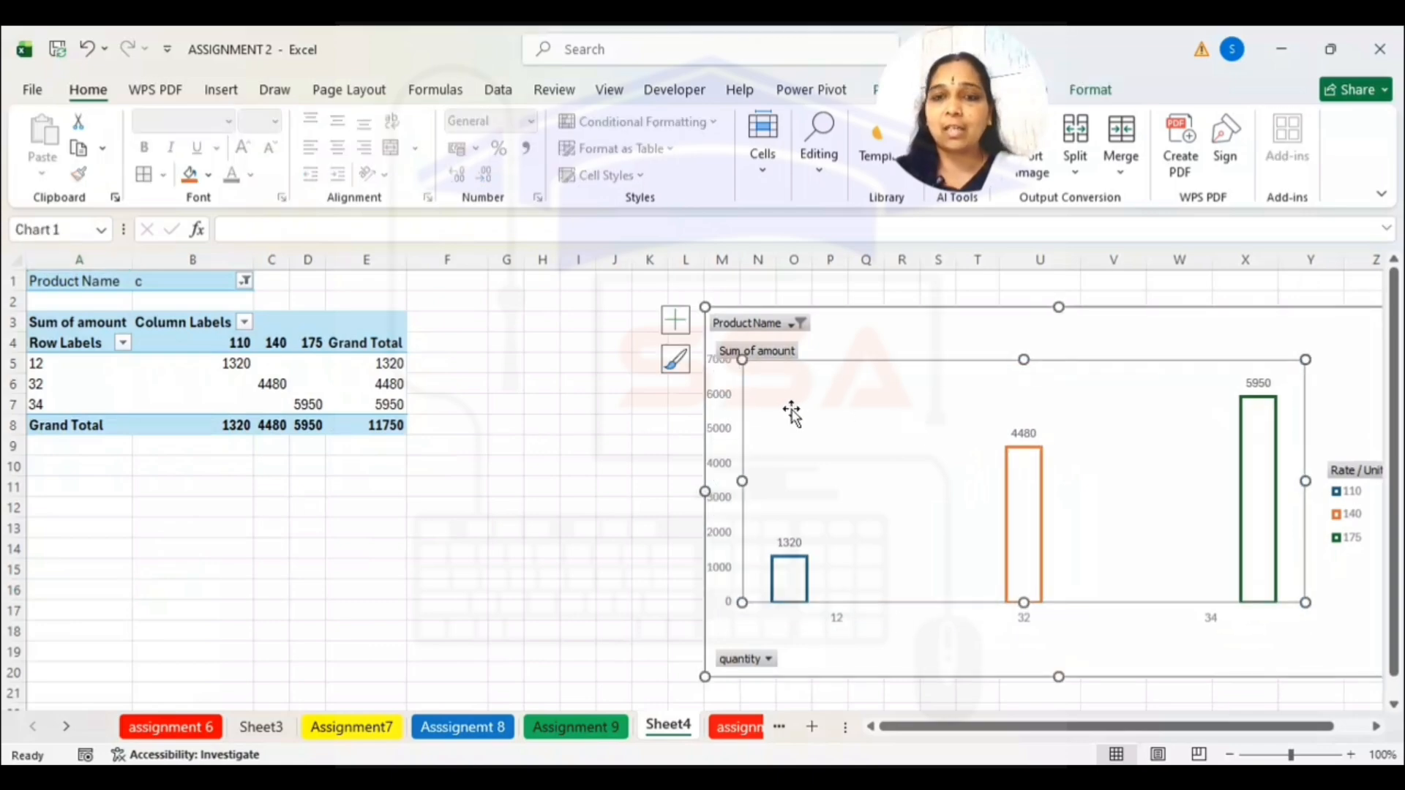
left_click(675, 359)
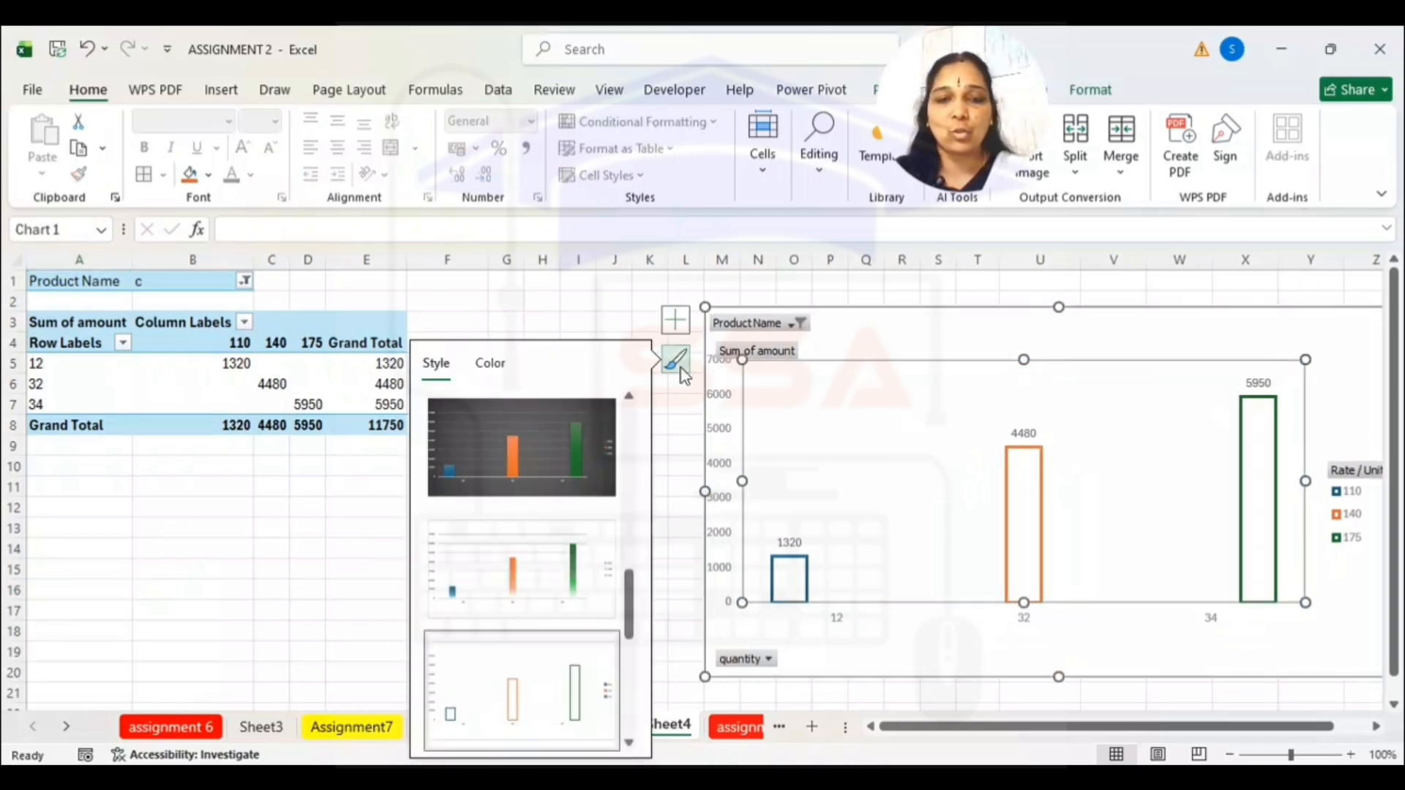
left_click(605, 686)
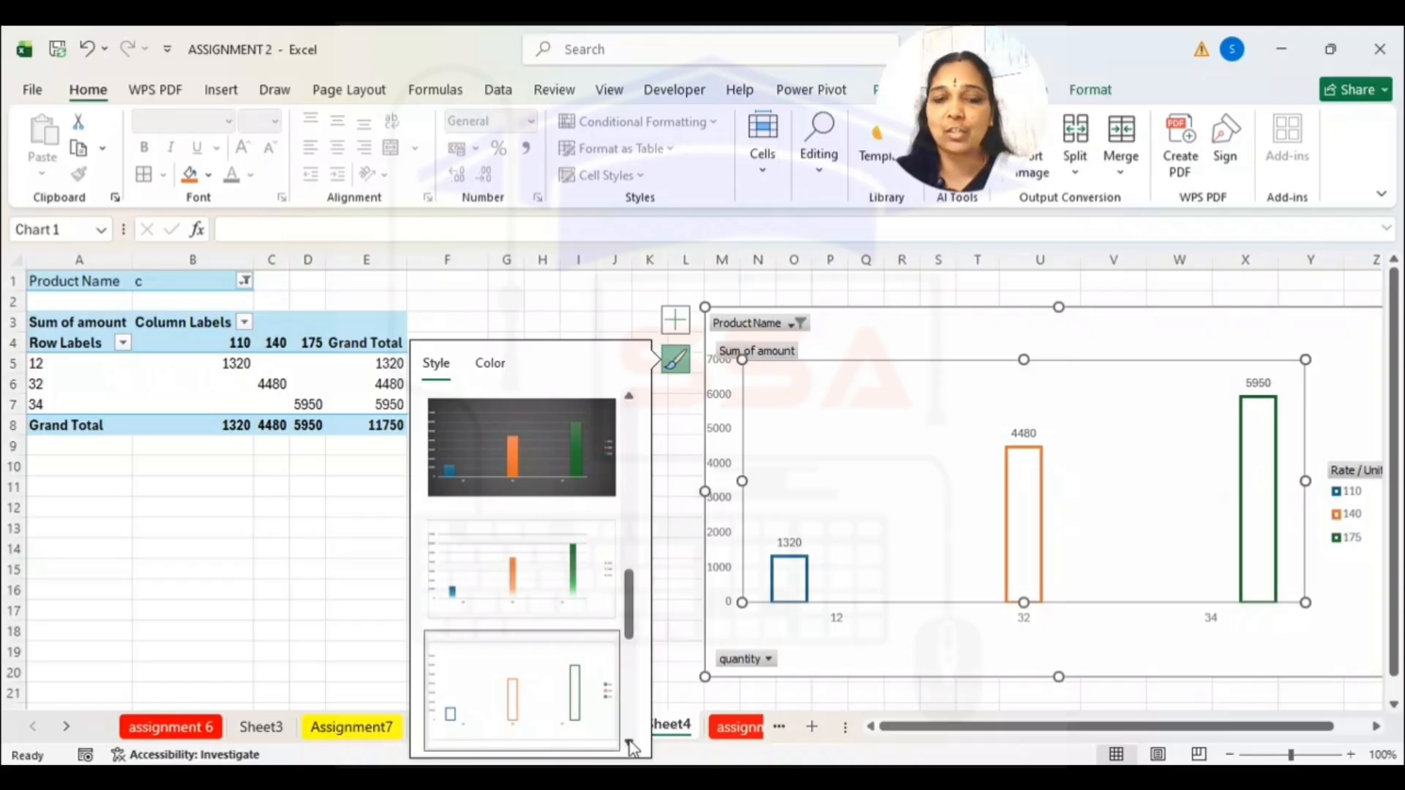
scroll(607, 710, "down", 3)
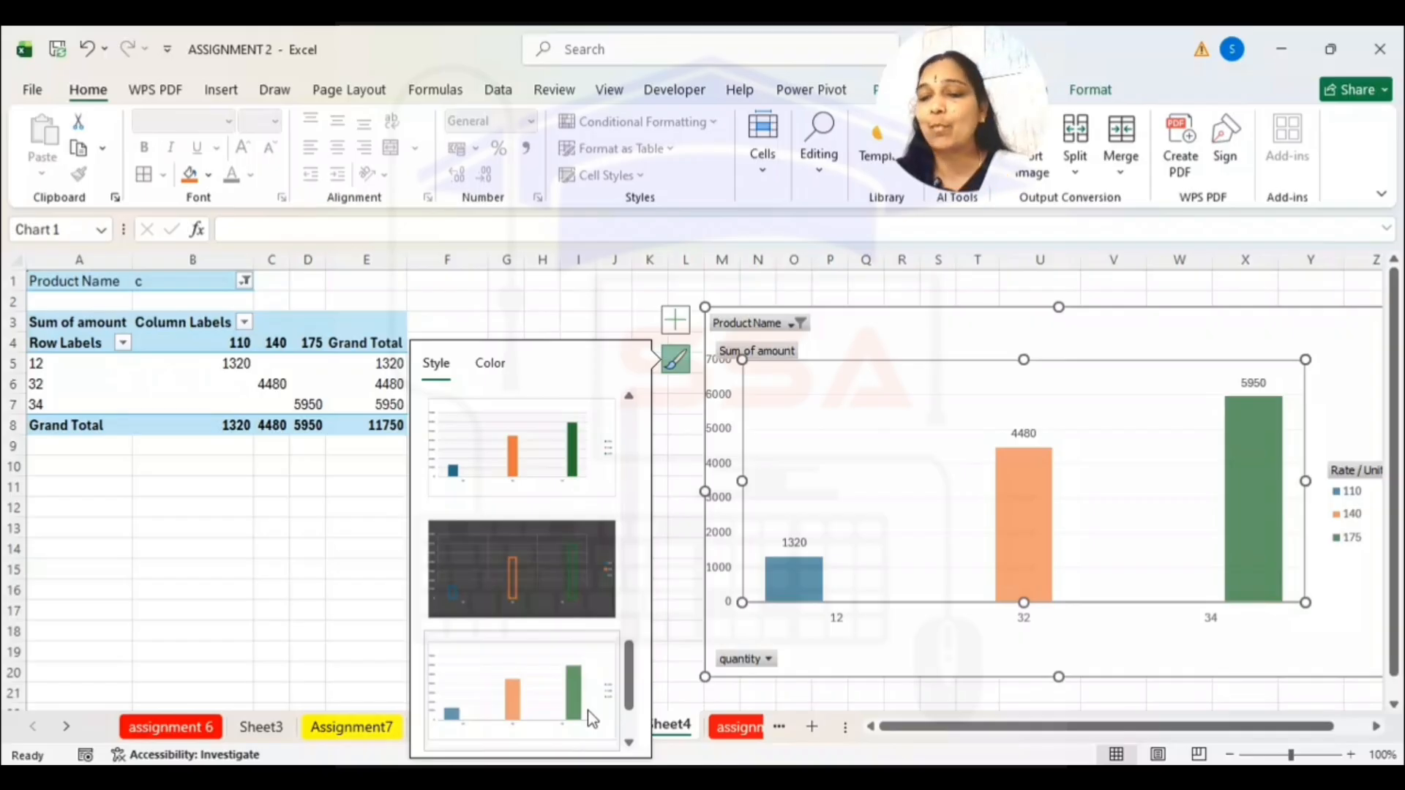
left_click(344, 657)
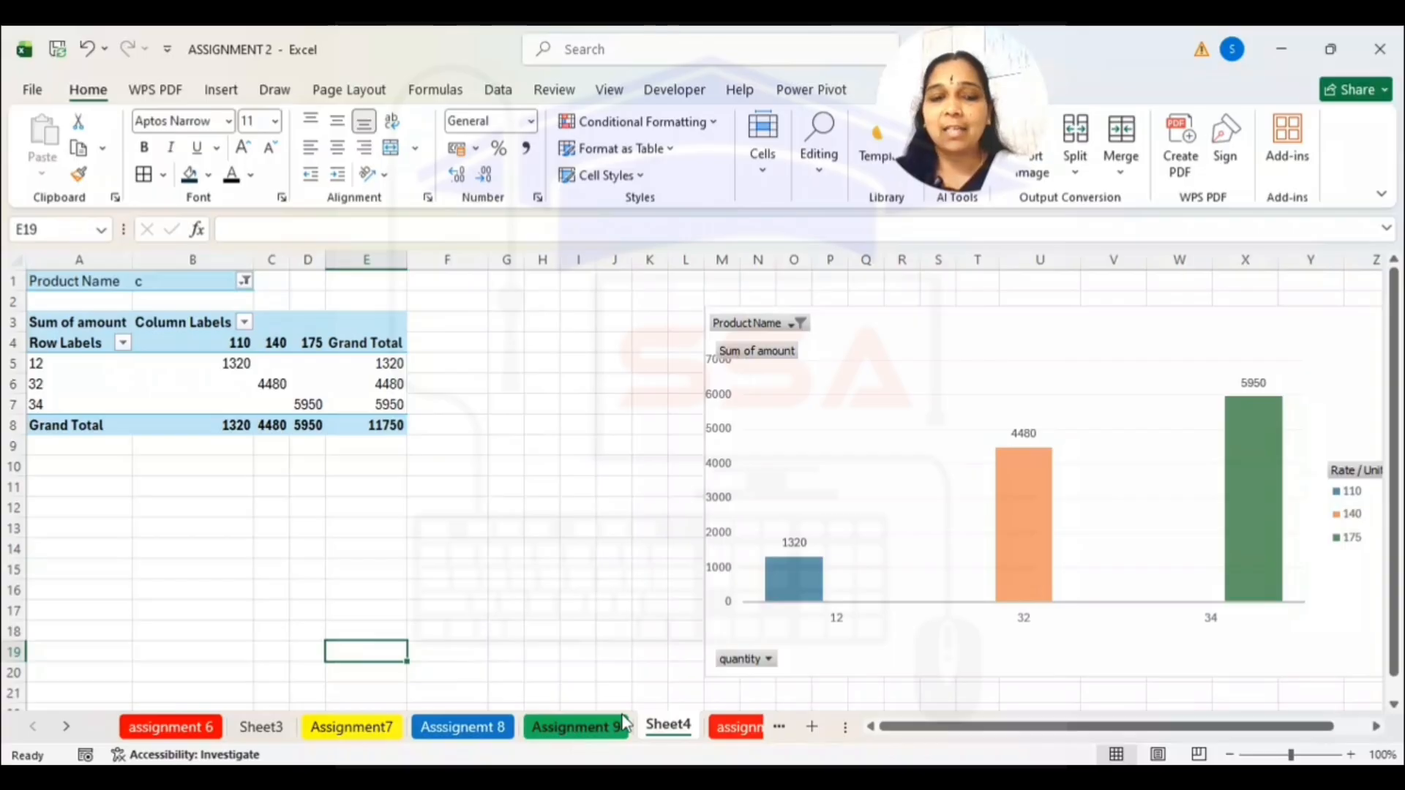
Go back to the assignment10 sheet and view the product sales table from its header row
left_click(740, 730)
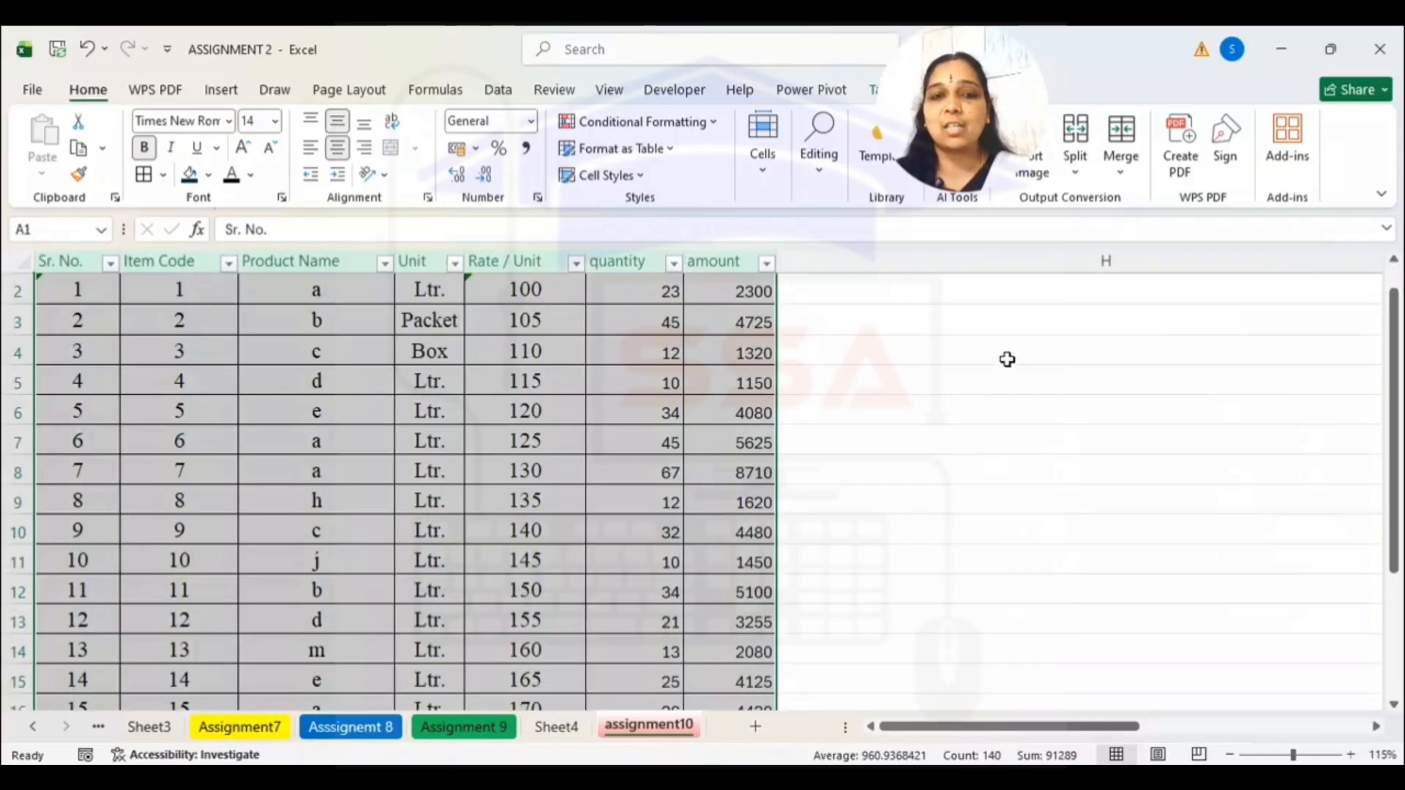
scroll(925, 388, "up", 1)
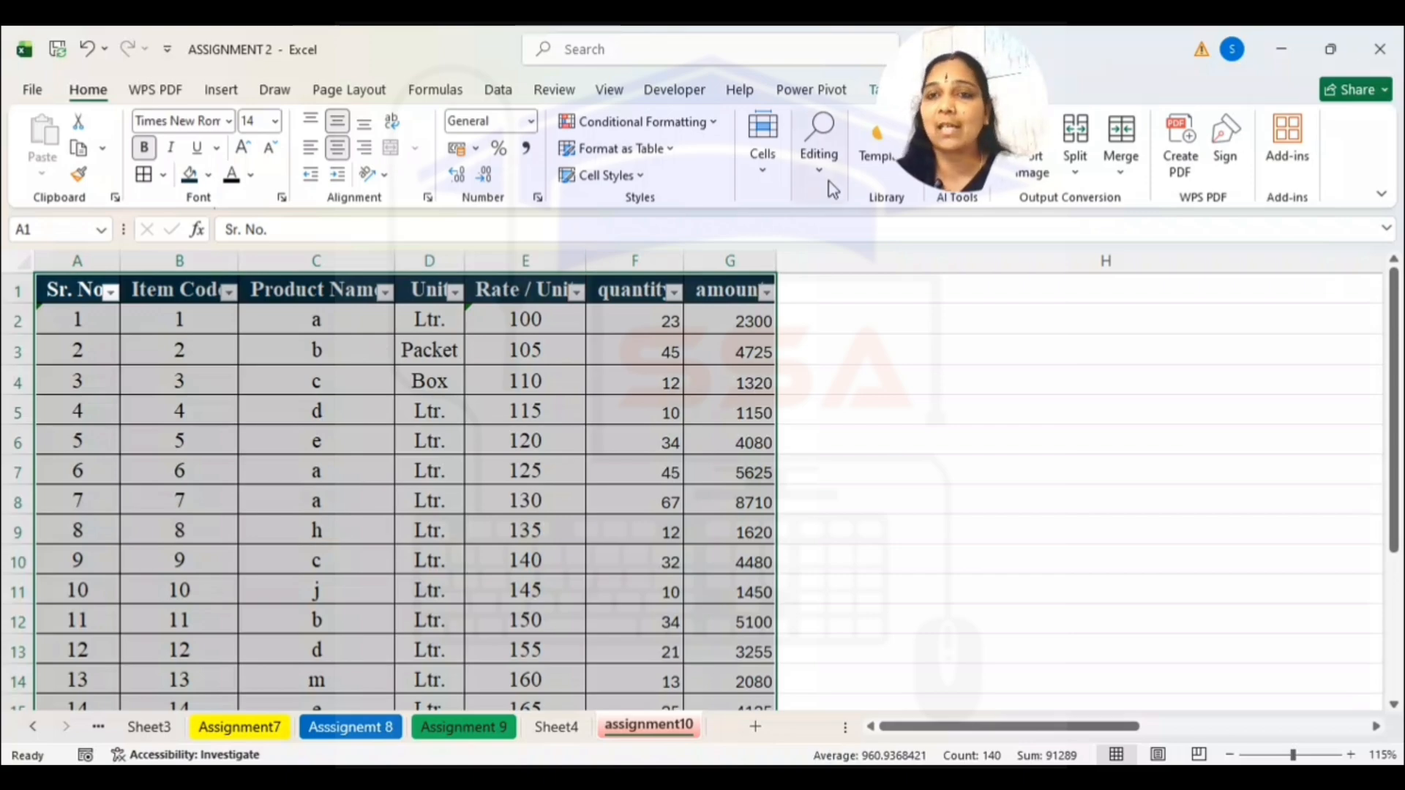
mouse_move(941, 155)
left_click_drag(963, 179, 1288, 439)
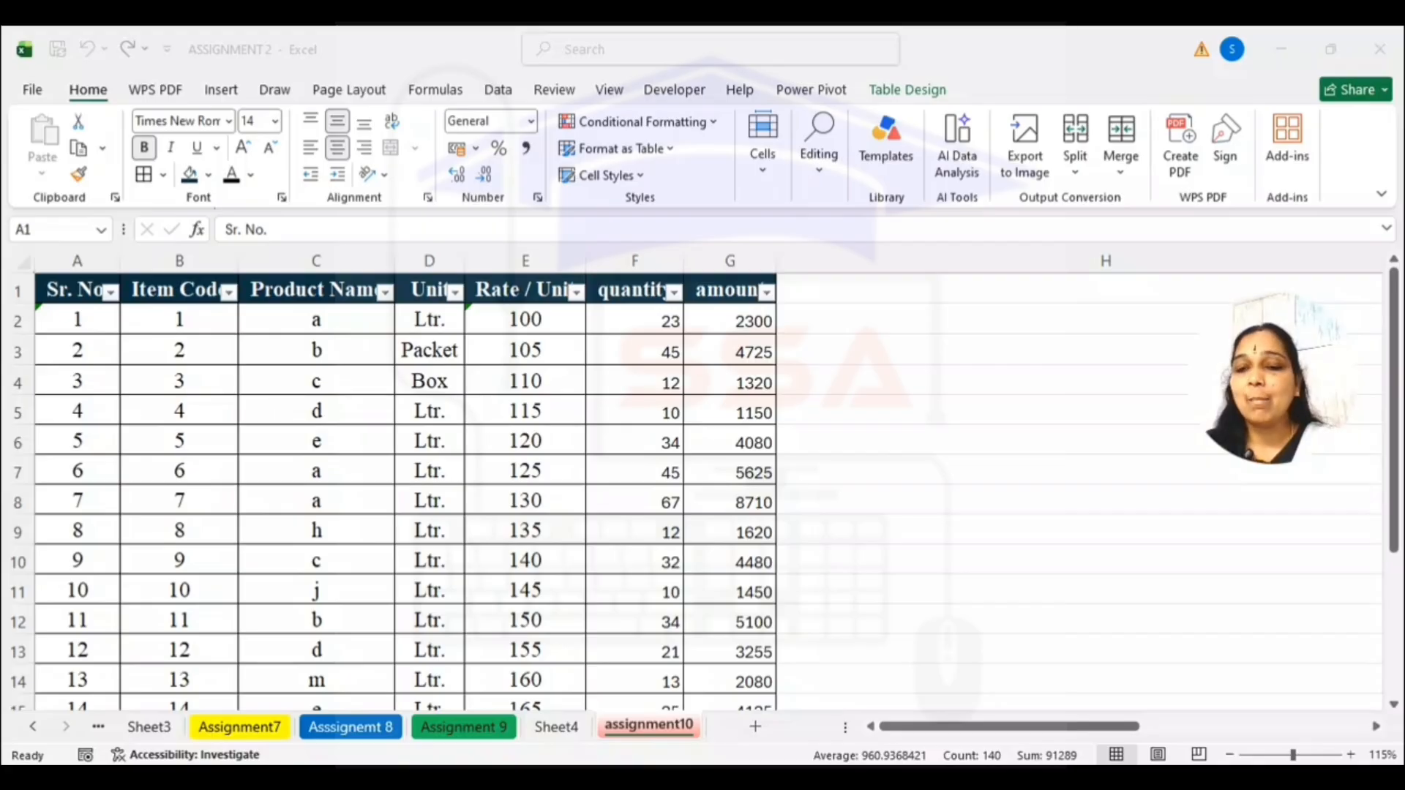
Switch to Notepad and review the question lists of Assignments 6 to 10
scroll(487, 419, "down", 5)
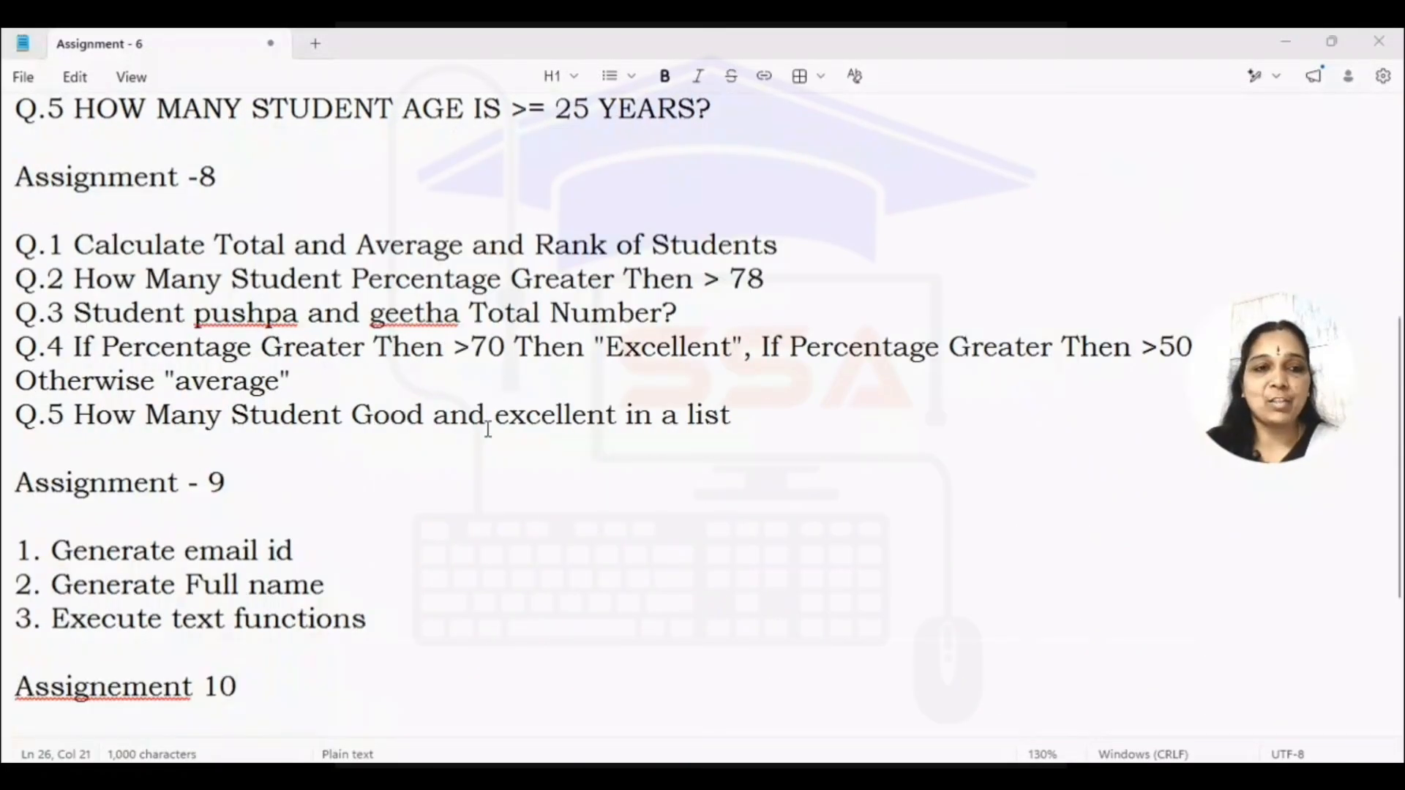
scroll(488, 430, "down", 4)
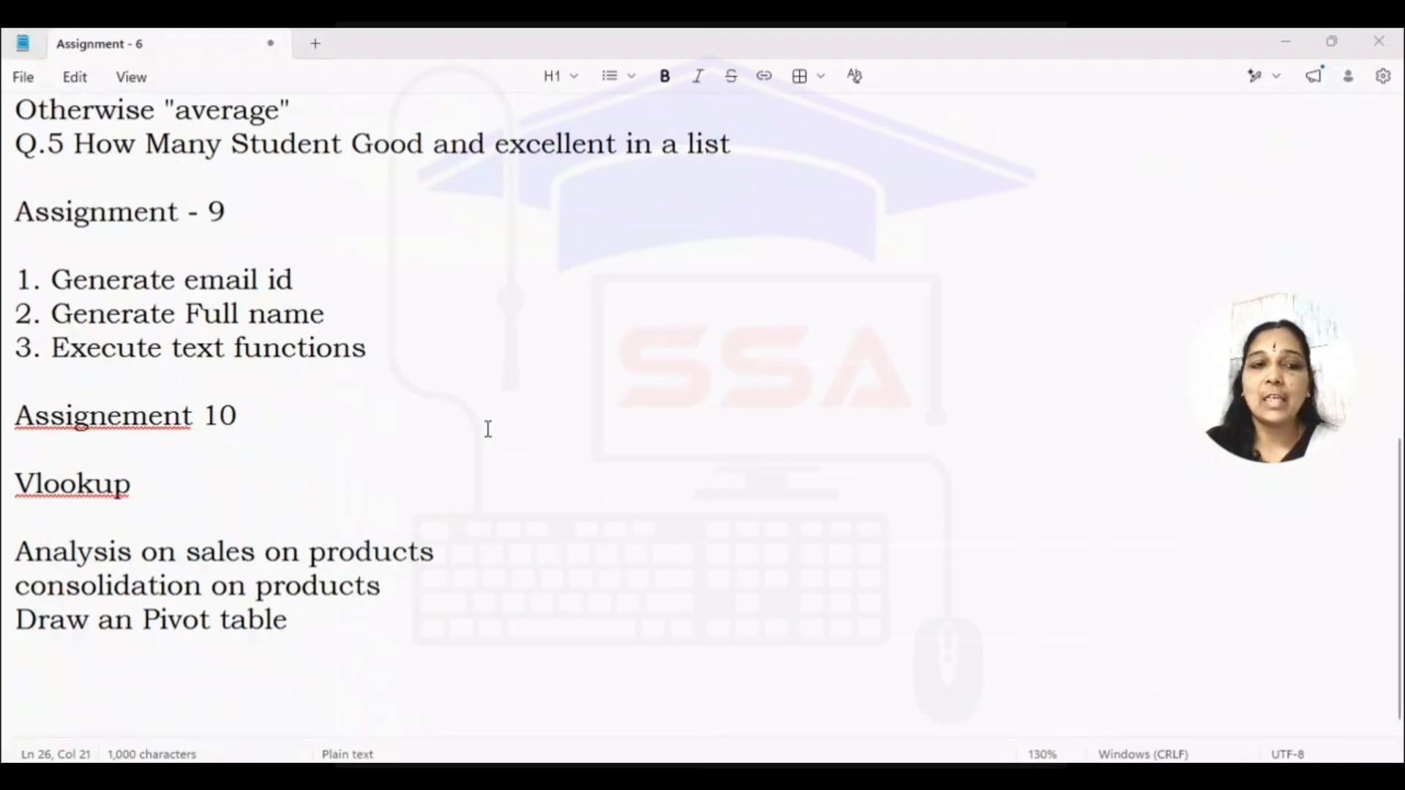
scroll(489, 429, "up", 9)
scroll(488, 428, "up", 2)
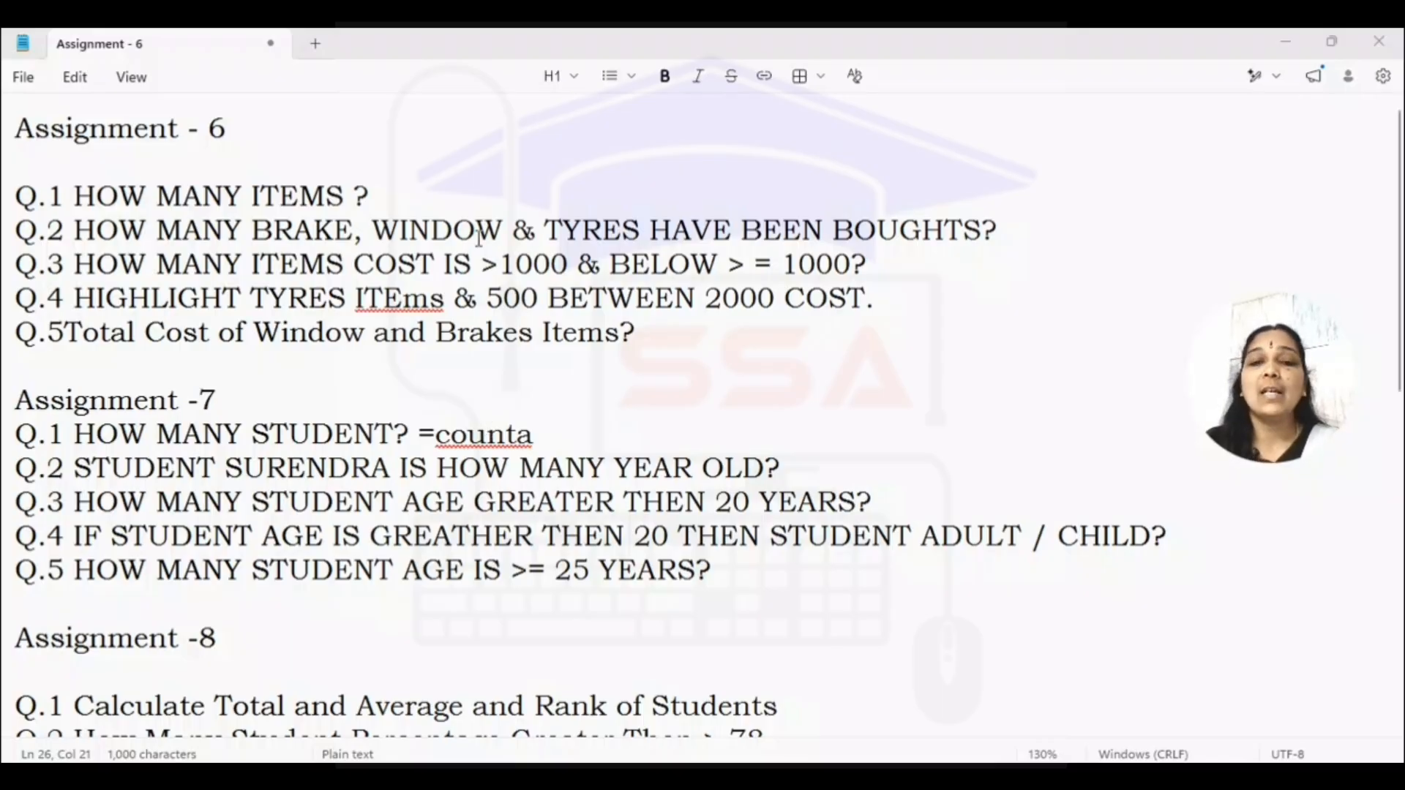
scroll(522, 395, "down", 5)
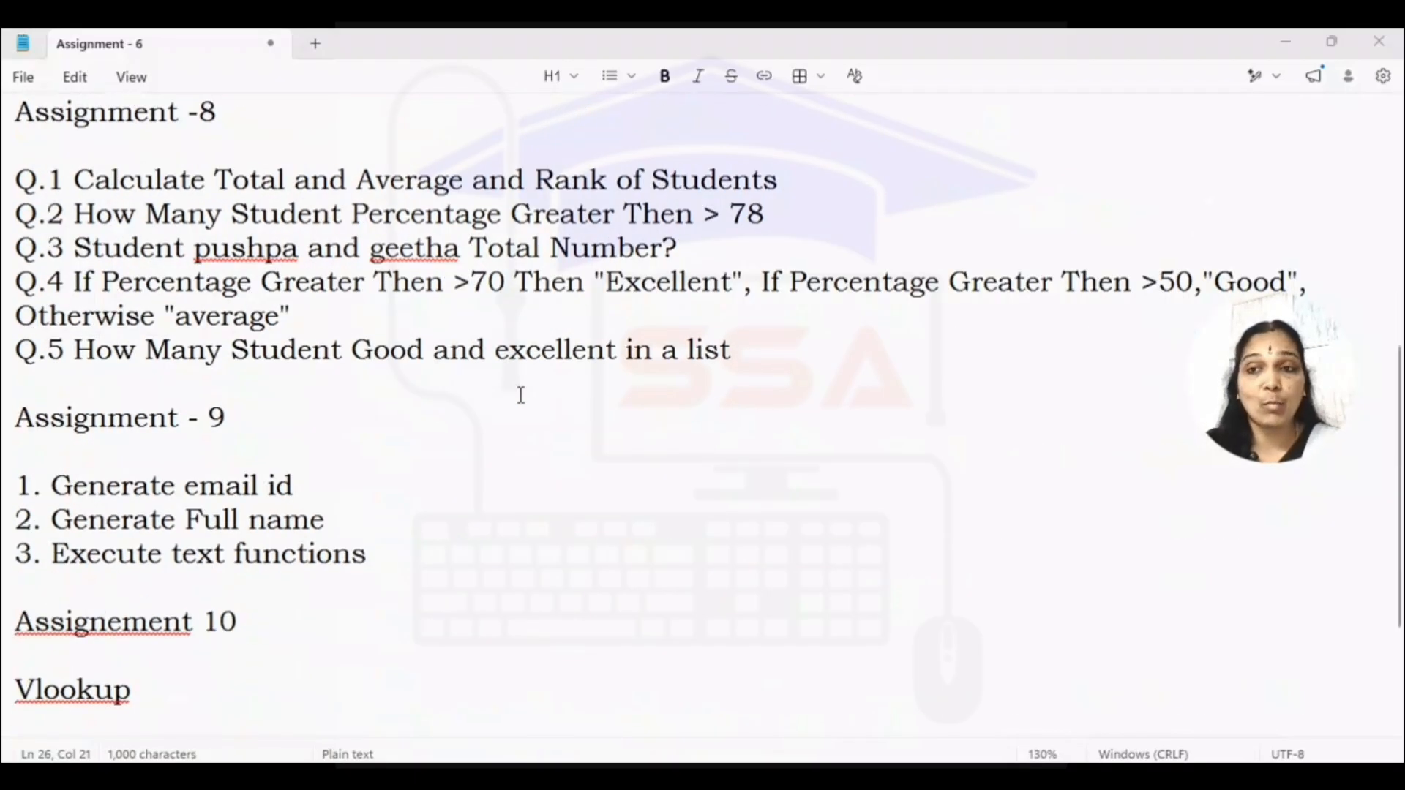